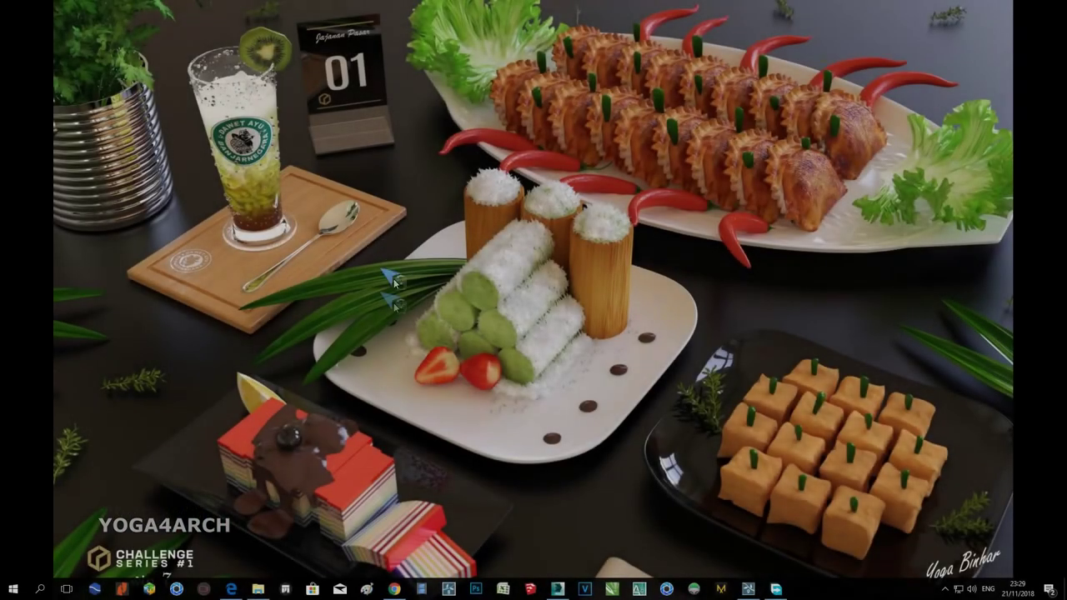
Open the preview image Exteriorshd v016_009.jpg from the Evermotion - ArchExteriors vol 16 folder.
{"action": "right_click", "coordinate": [402, 236]}
{"action": "left_click", "coordinate": [427, 261]}
{"action": "left_click", "coordinate": [259, 588]}
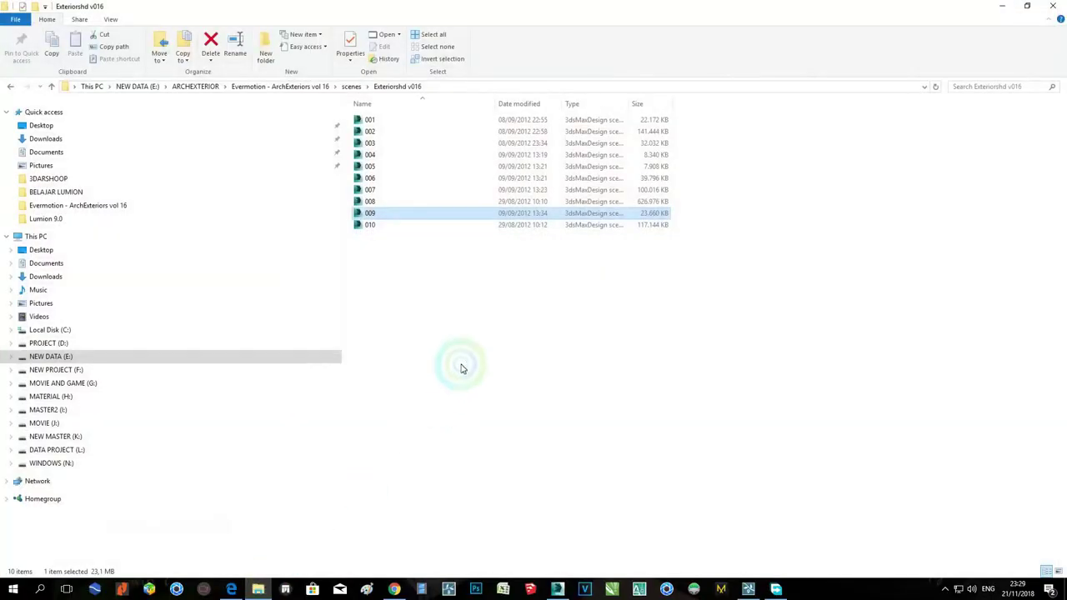
{"action": "left_click", "coordinate": [461, 370]}
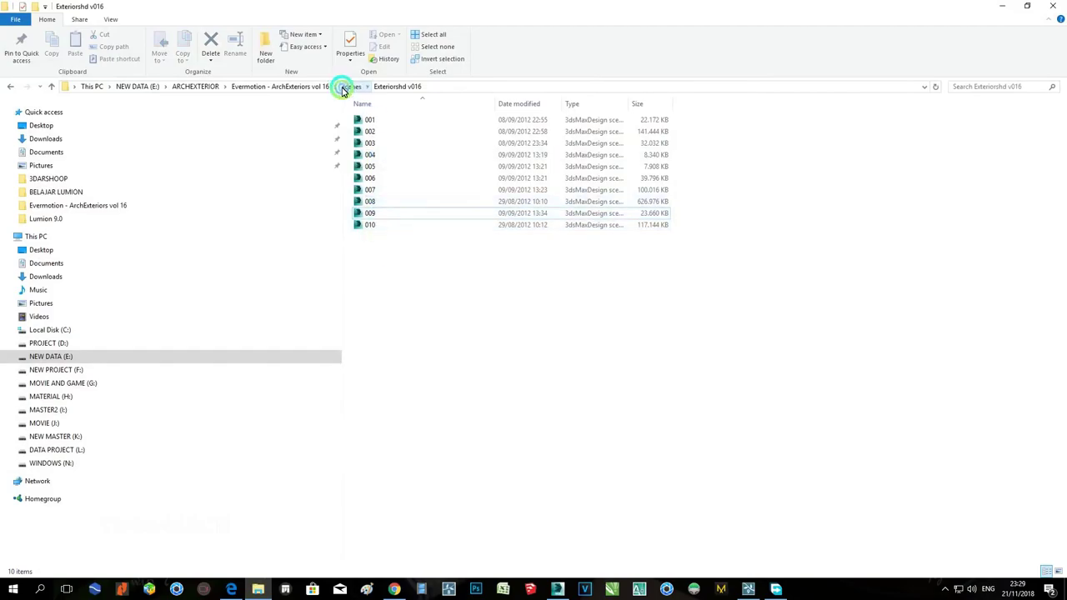
{"action": "left_click", "coordinate": [351, 86]}
{"action": "right_click", "coordinate": [485, 189]}
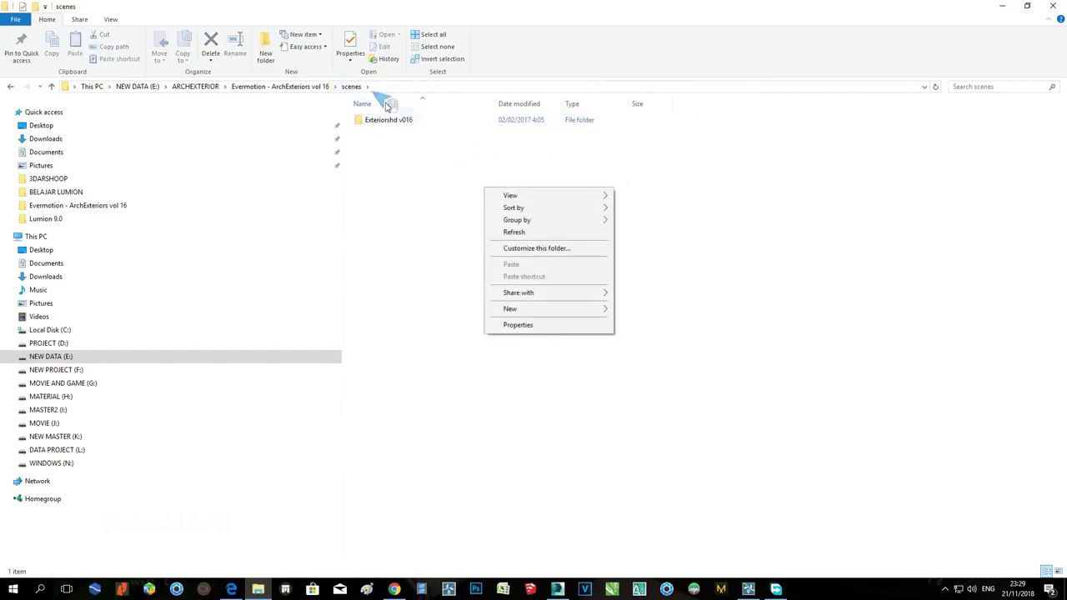
{"action": "left_click", "coordinate": [320, 87]}
{"action": "double_click", "coordinate": [1009, 135]}
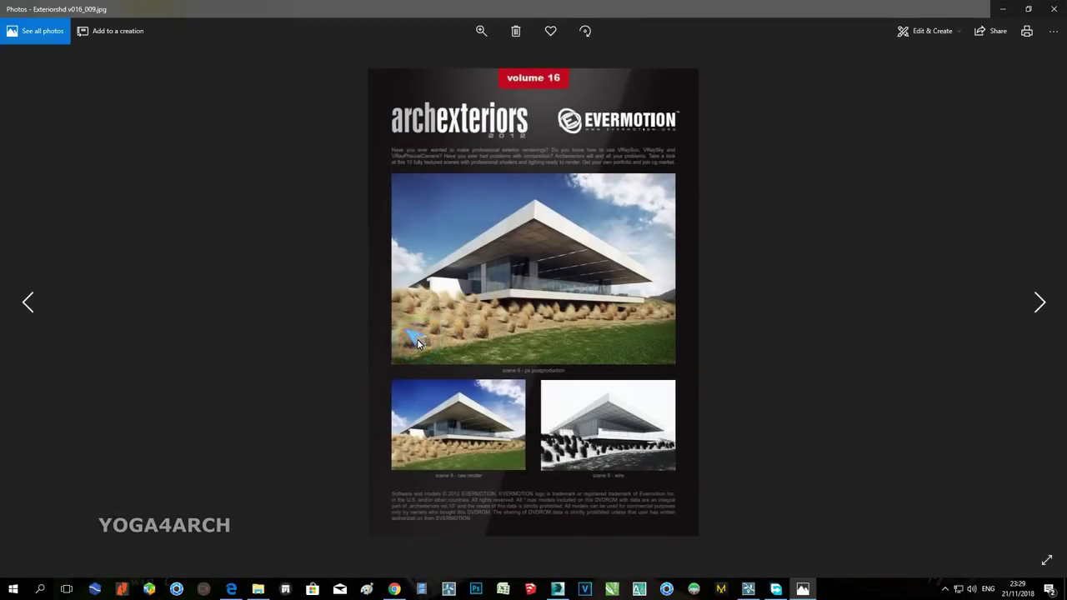
Enlarge the scene 9 preview to examine the reference render, and minimize the open windows to return to the desktop.
{"action": "double_click", "coordinate": [515, 318]}
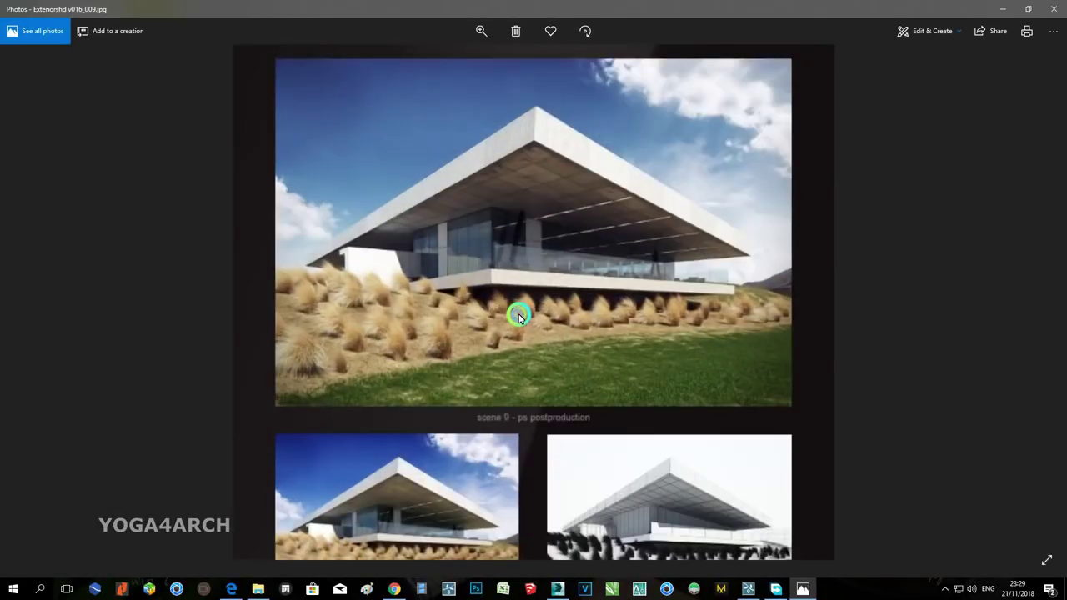
{"action": "left_click", "coordinate": [1011, 9]}
{"action": "left_click", "coordinate": [969, 9]}
{"action": "left_click", "coordinate": [655, 280]}
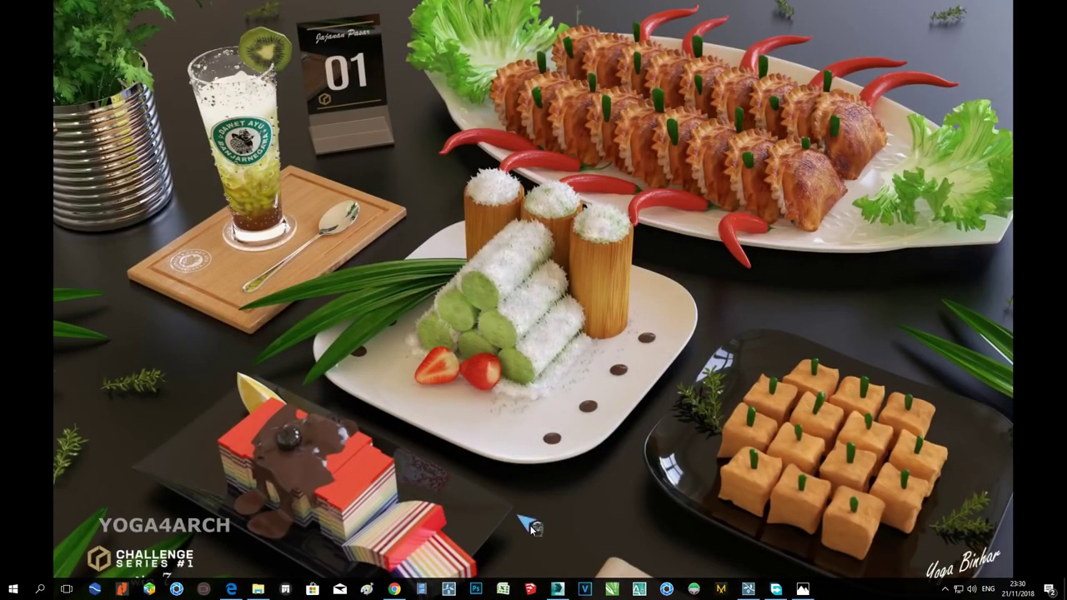
Switch to 3ds Max and change the camera viewport of 009.max from Clay to Shaded display.
{"action": "left_click", "coordinate": [558, 590]}
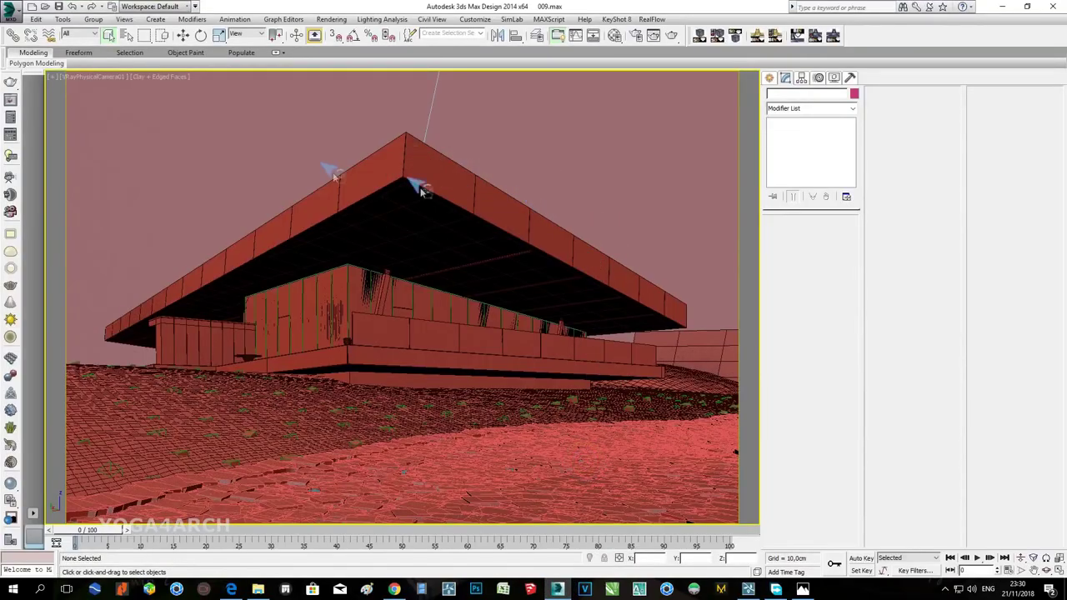
{"action": "left_click", "coordinate": [181, 77]}
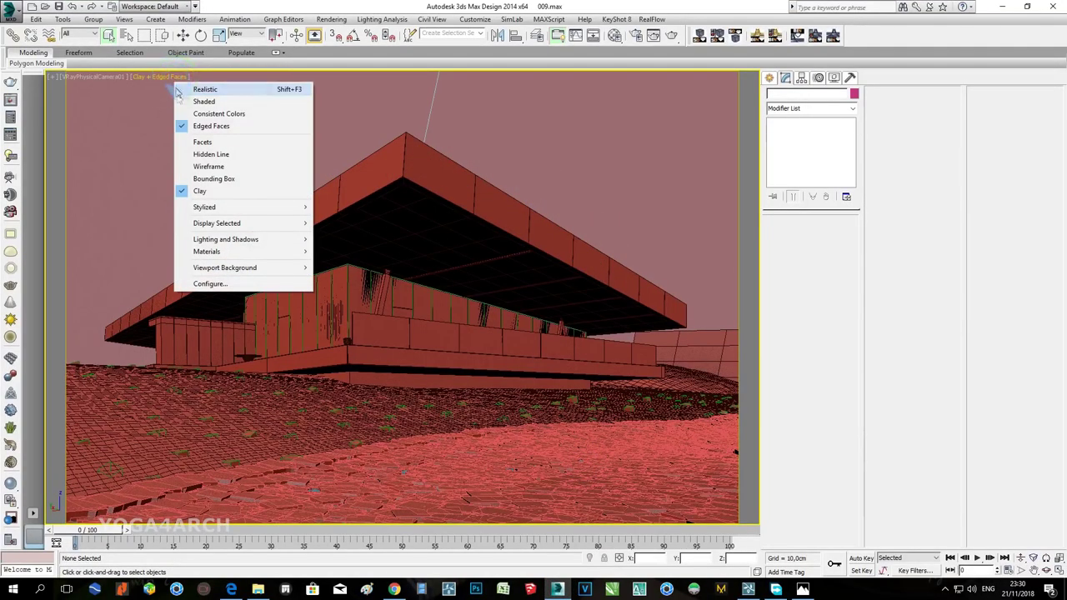
{"action": "left_click", "coordinate": [191, 188]}
{"action": "left_click", "coordinate": [289, 176]}
{"action": "left_click", "coordinate": [155, 79]}
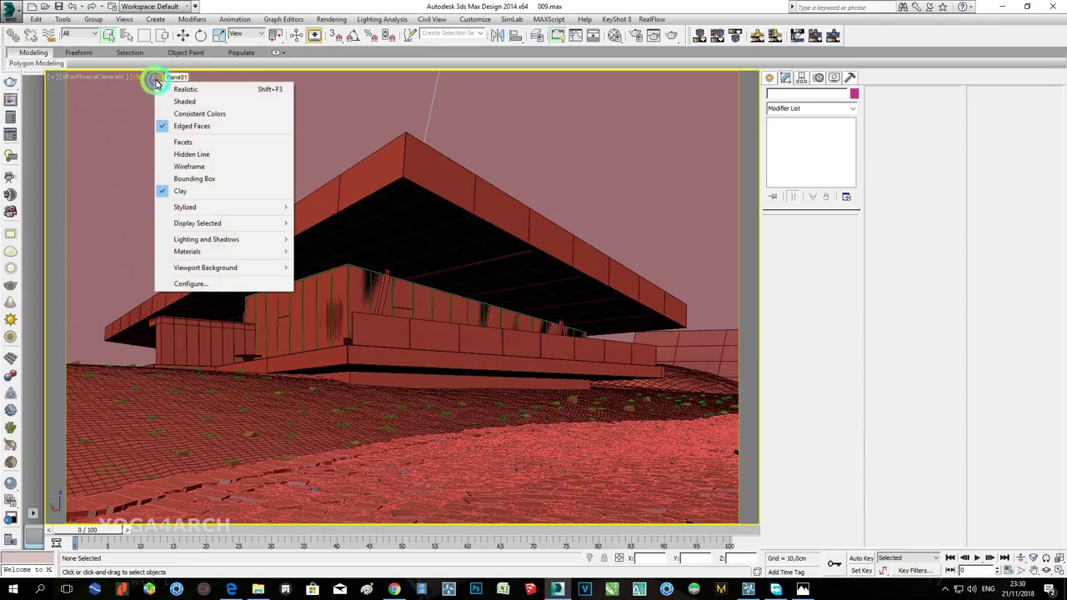
{"action": "left_click", "coordinate": [184, 101]}
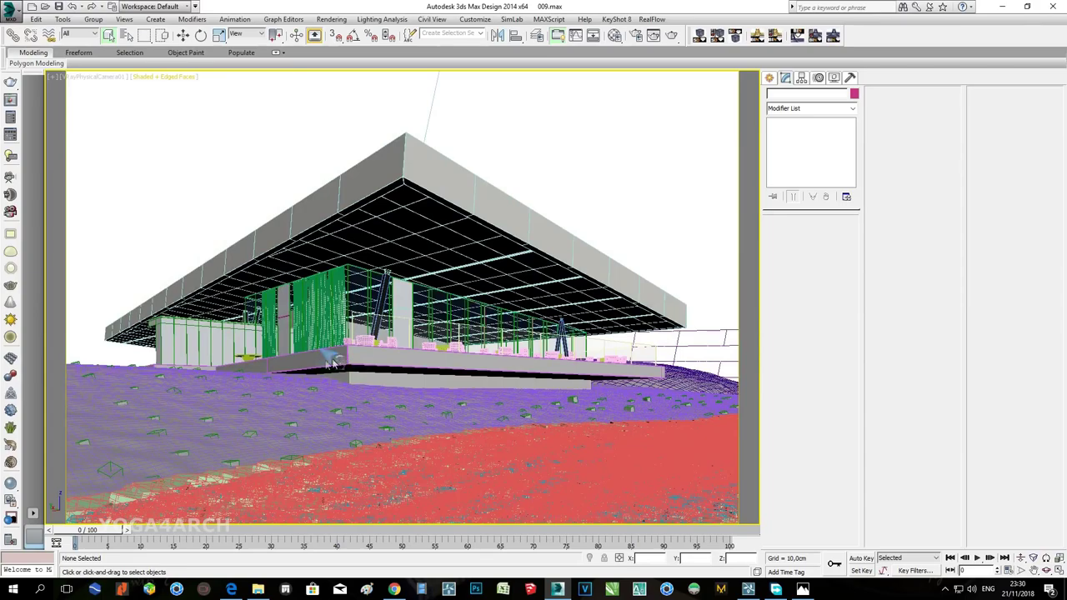
{"action": "left_click", "coordinate": [136, 79]}
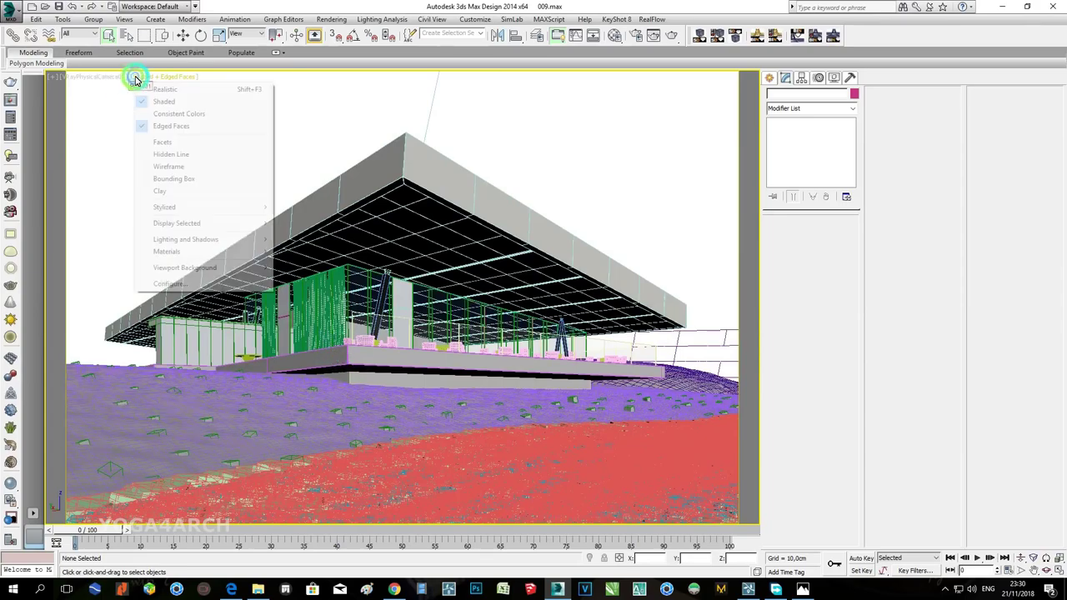
Run the Material converter v1.23 script in the scene.
{"action": "left_click", "coordinate": [491, 20]}
{"action": "left_click", "coordinate": [488, 20]}
{"action": "mouse_move", "coordinate": [548, 19]}
{"action": "left_click", "coordinate": [565, 56]}
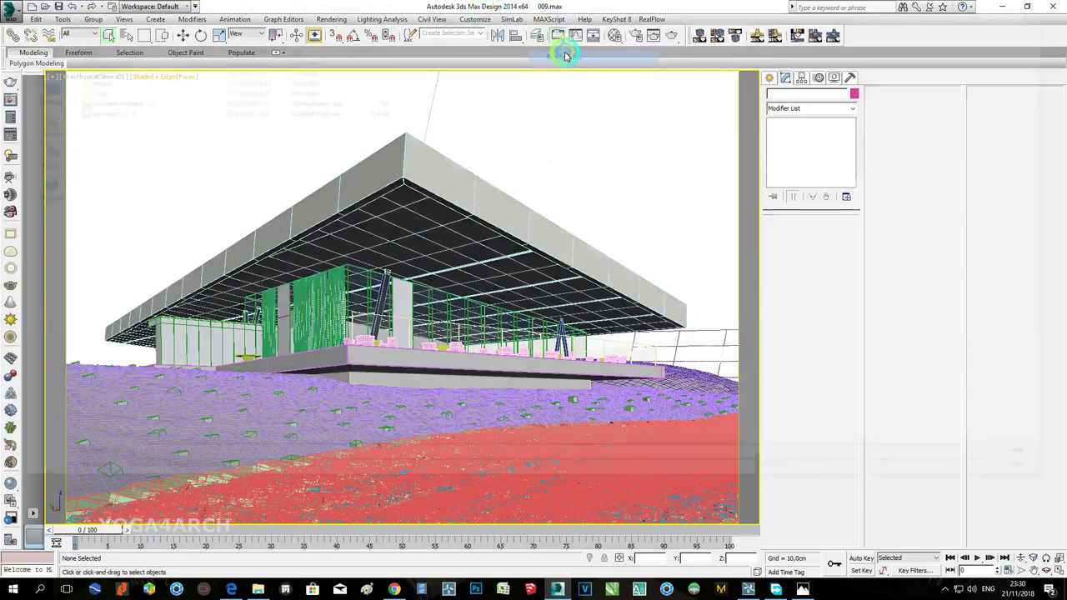
{"action": "double_click", "coordinate": [100, 110]}
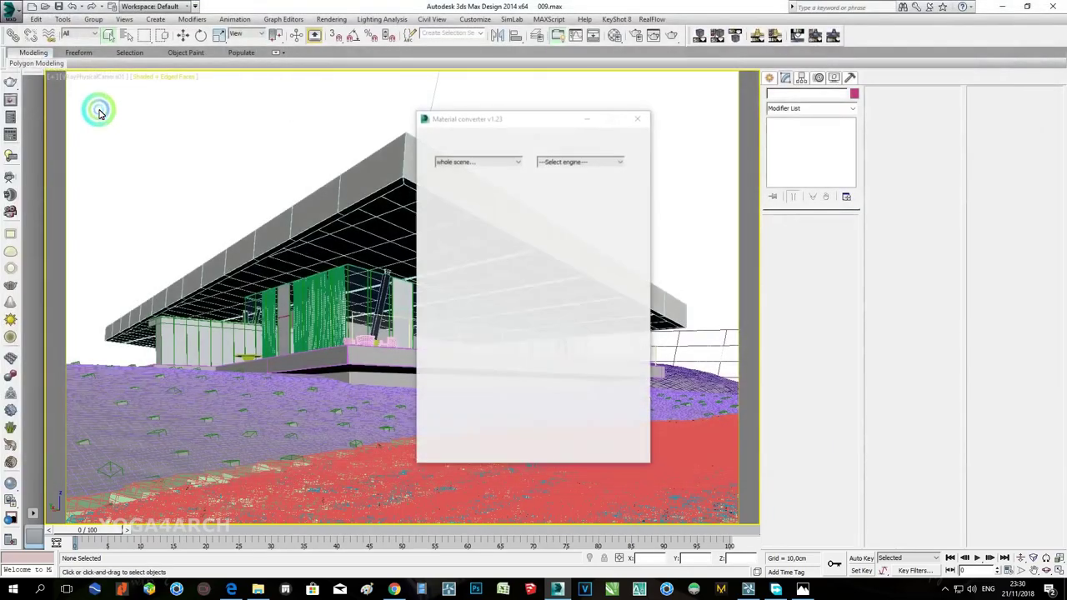
Convert the whole scene's materials to Scanline, view the conversion log, and close the log and the converter.
{"action": "left_click", "coordinate": [555, 161]}
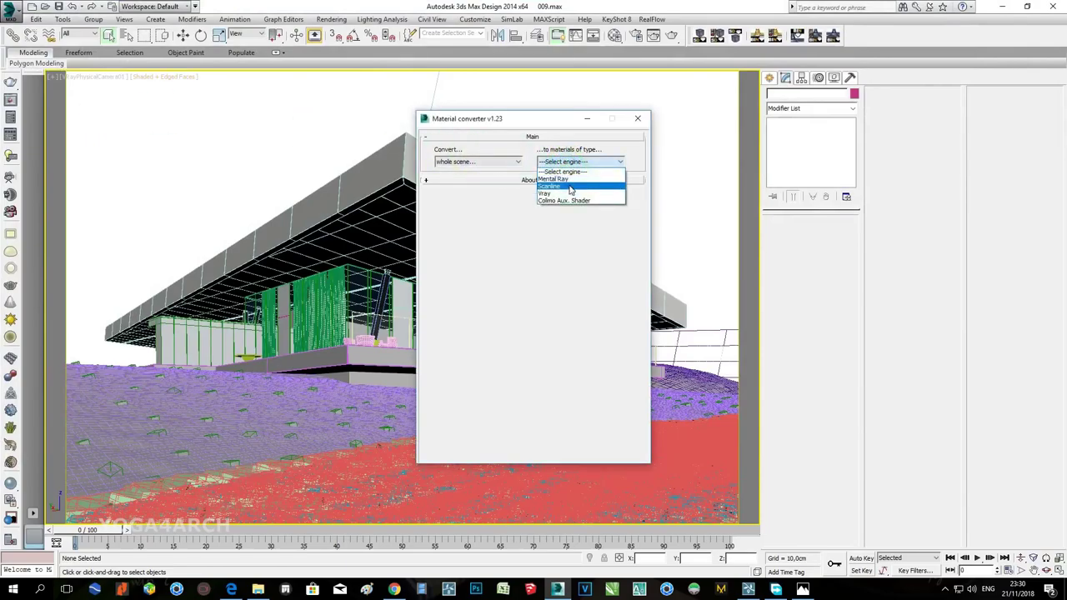
{"action": "left_click", "coordinate": [570, 187]}
{"action": "left_click", "coordinate": [532, 279]}
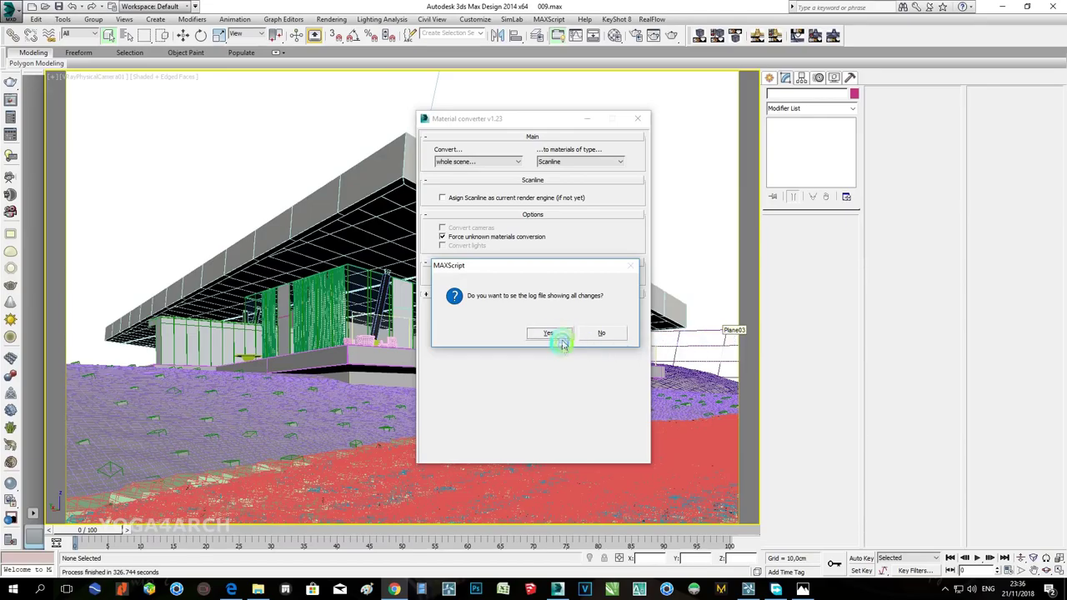
{"action": "left_click", "coordinate": [551, 335]}
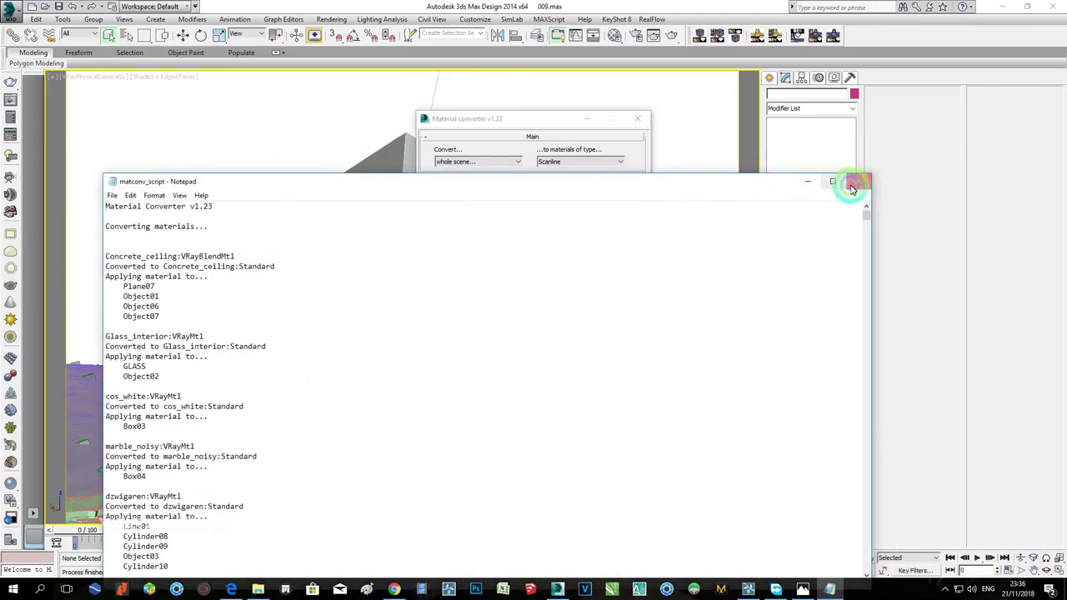
{"action": "left_click", "coordinate": [852, 186]}
{"action": "left_click", "coordinate": [638, 119]}
{"action": "left_click", "coordinate": [113, 77]}
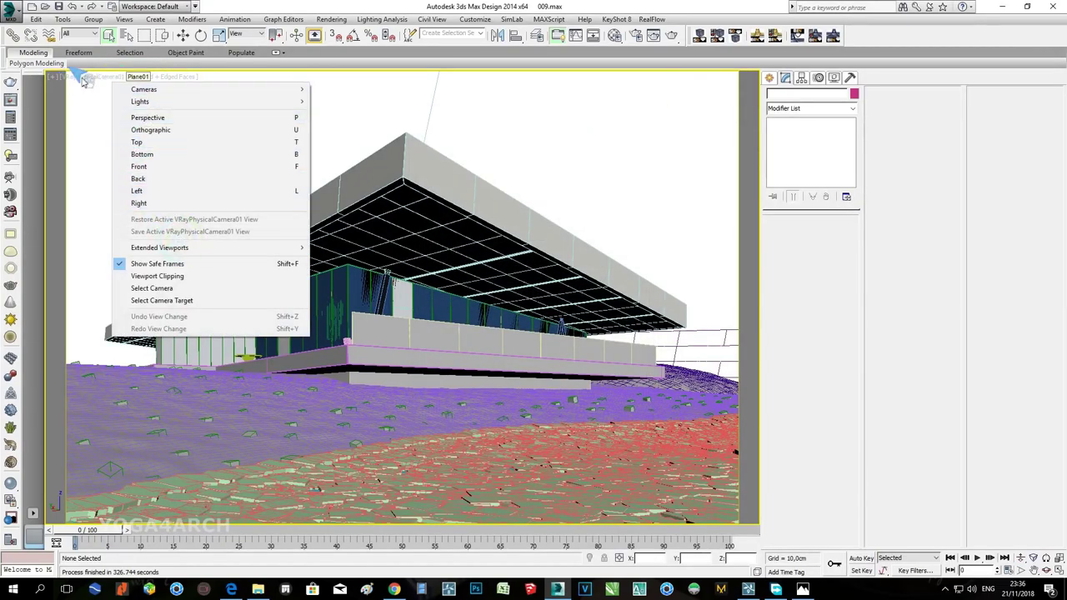
{"action": "left_click", "coordinate": [120, 75]}
{"action": "left_click", "coordinate": [119, 77]}
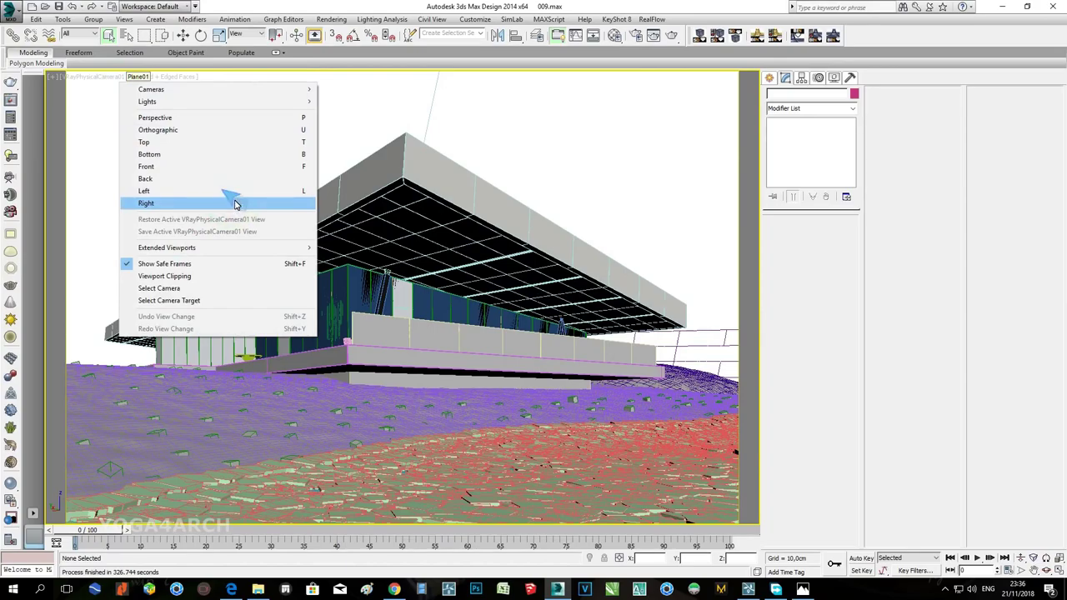
{"action": "left_click", "coordinate": [188, 76]}
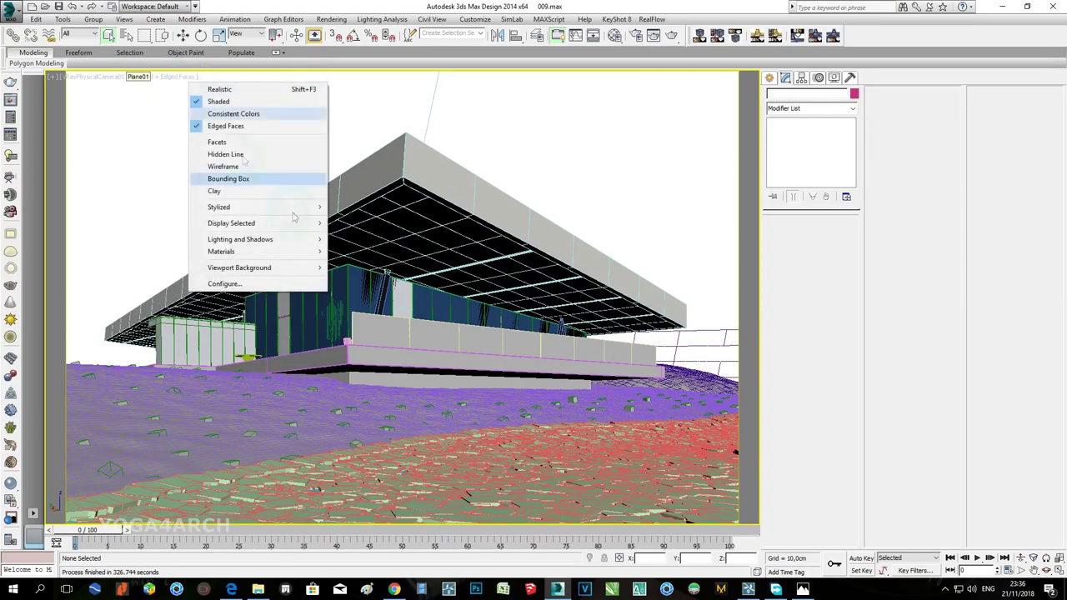
{"action": "mouse_move", "coordinate": [317, 254]}
{"action": "left_click", "coordinate": [402, 277]}
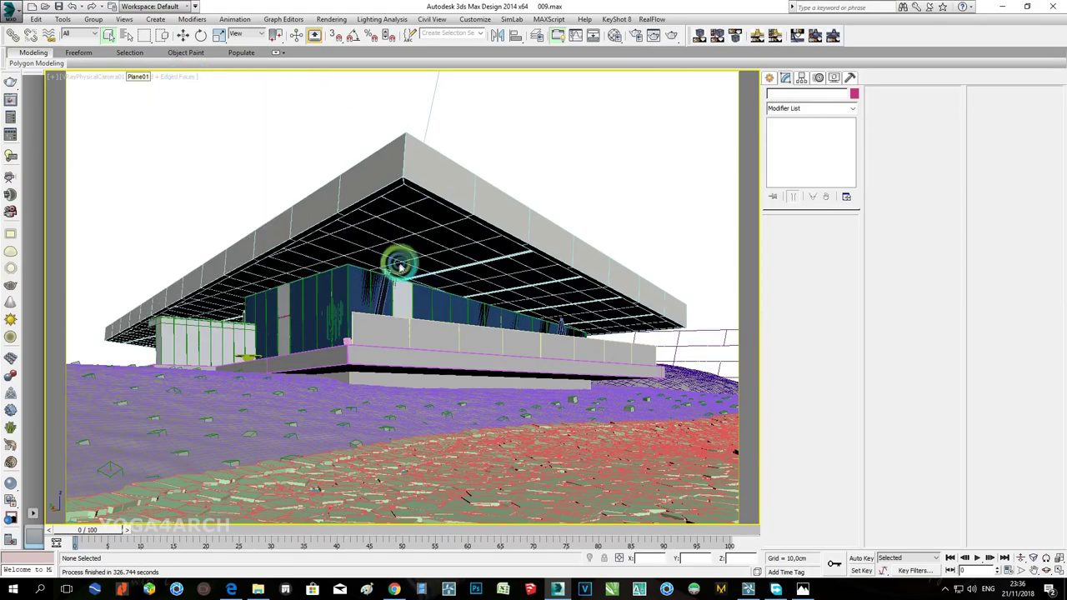
{"action": "left_click", "coordinate": [401, 266]}
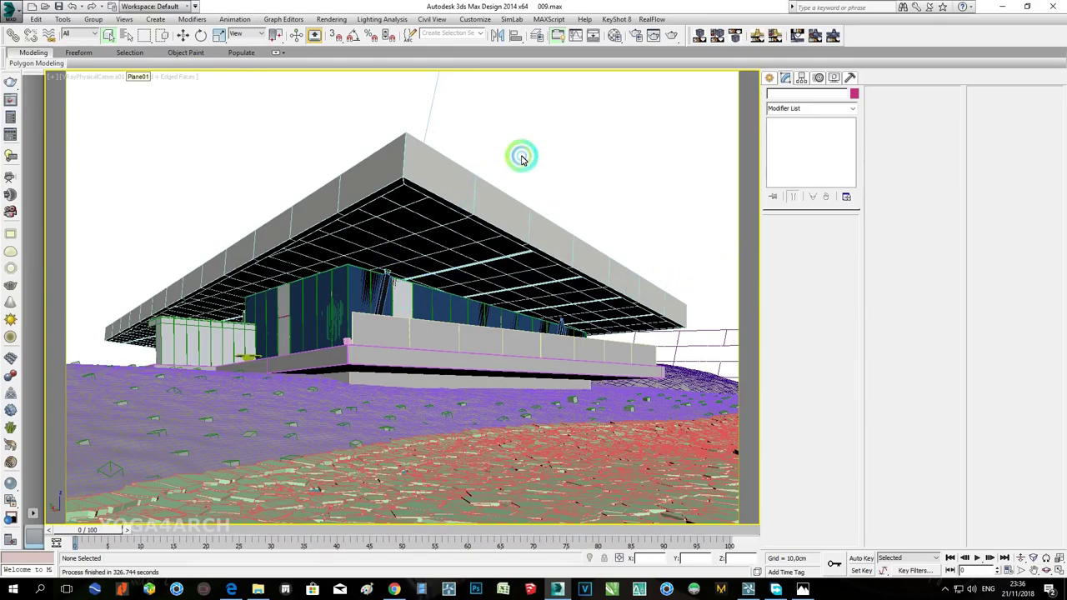
Switch to a wireframe top view, select the main building, roof and ground objects, and hide them.
{"action": "key", "text": "ctrl+z"}
{"action": "key", "text": "t"}
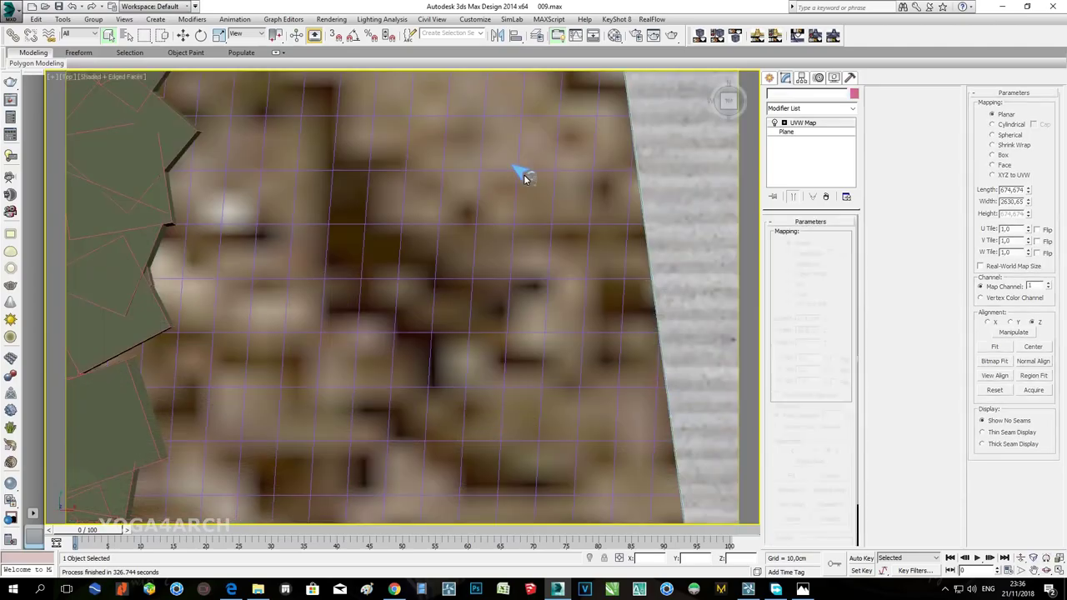
{"action": "scroll", "coordinate": [379, 302], "scroll_direction": "down", "scroll_amount": 10}
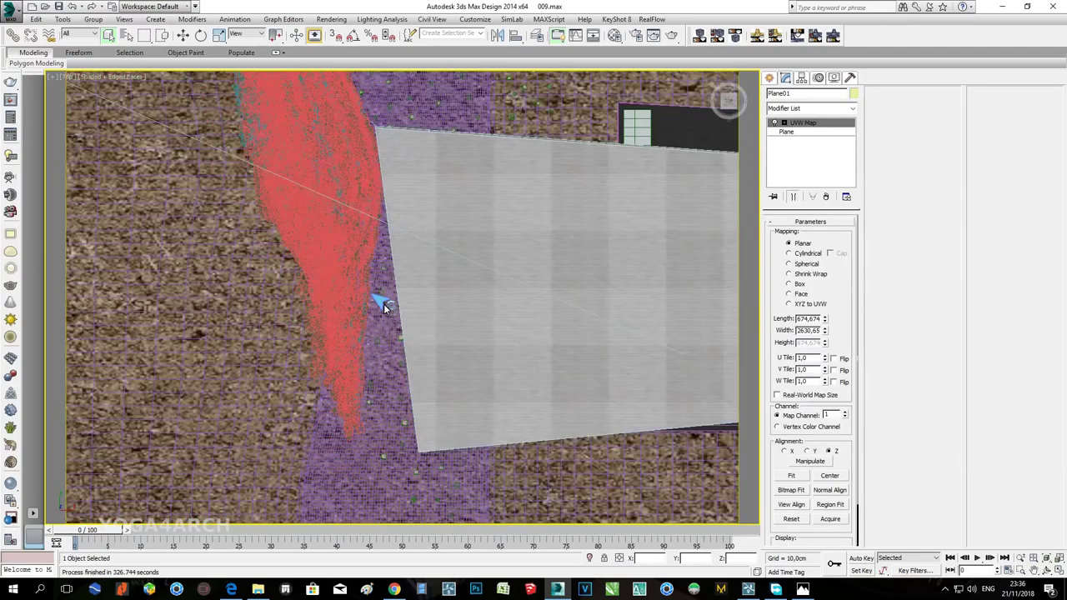
{"action": "scroll", "coordinate": [383, 305], "scroll_direction": "down", "scroll_amount": 8}
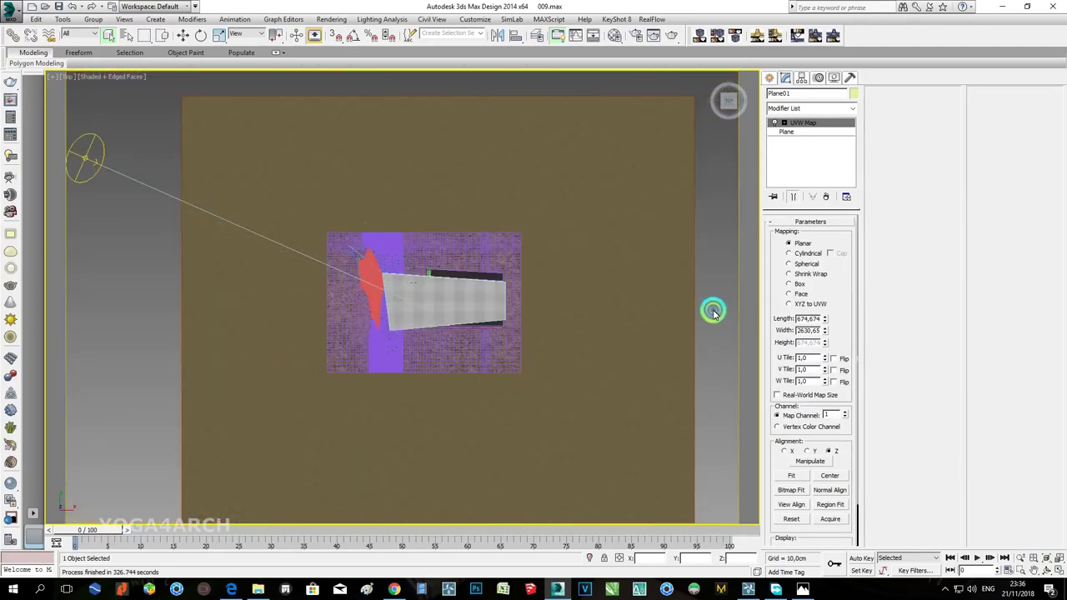
{"action": "left_click", "coordinate": [713, 312]}
{"action": "key", "text": "F3"}
{"action": "mouse_move", "coordinate": [713, 358]}
{"action": "left_mouse_down"}
{"action": "mouse_move", "coordinate": [553, 315]}
{"action": "mouse_move", "coordinate": [388, 295]}
{"action": "mouse_move", "coordinate": [397, 300]}
{"action": "left_mouse_up"}
{"action": "right_click", "coordinate": [397, 300]}
{"action": "left_click", "coordinate": [409, 273]}
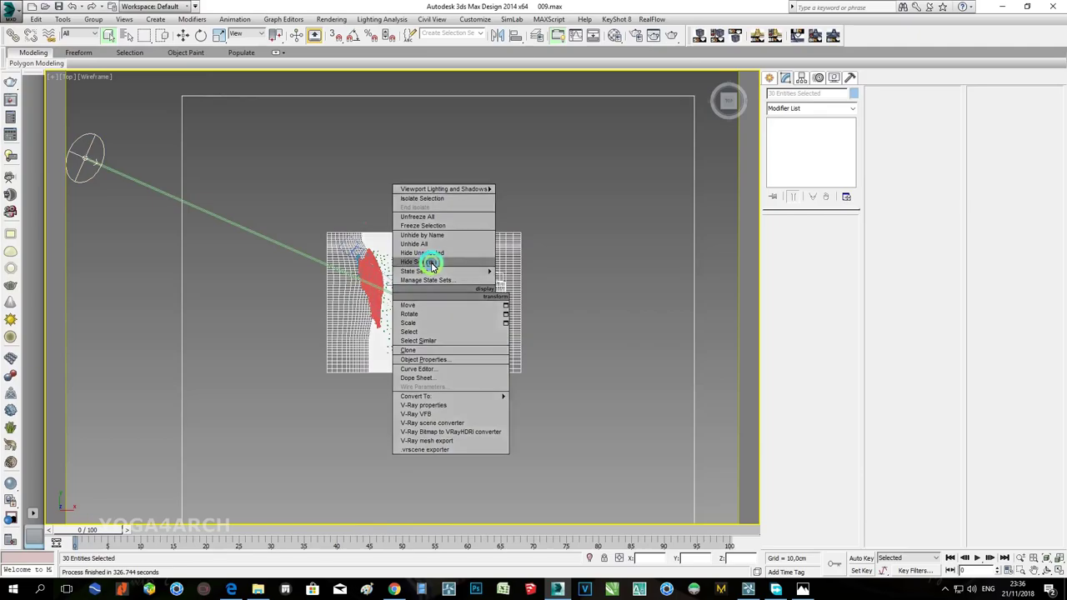
Select the remaining furniture and building parts beside the scattered vegetation and hide them.
{"action": "scroll", "coordinate": [360, 320], "scroll_direction": "up", "scroll_amount": 4}
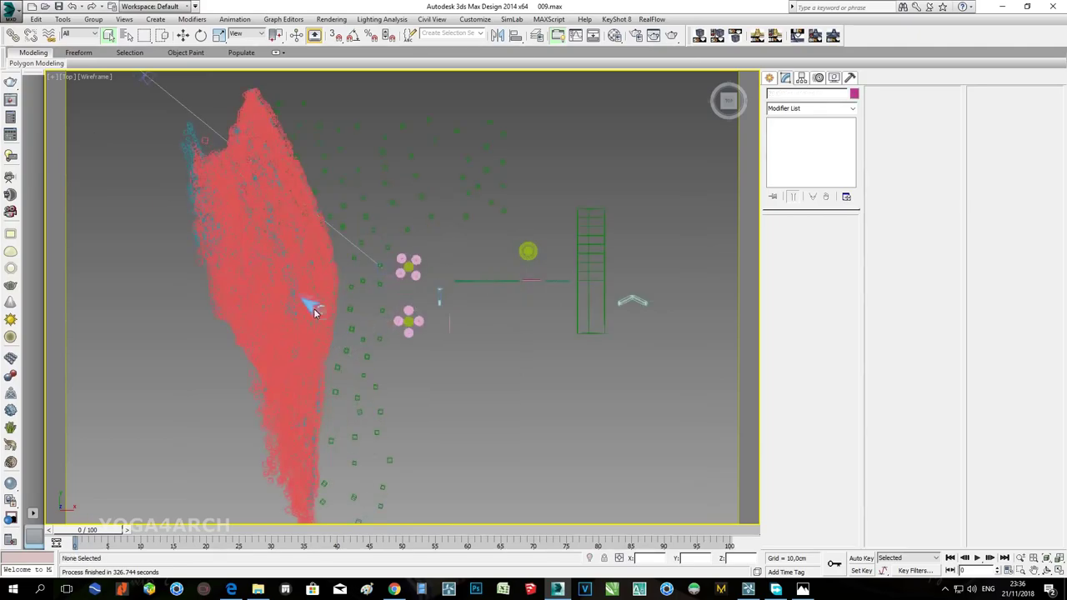
{"action": "scroll", "coordinate": [314, 311], "scroll_direction": "down", "scroll_amount": 2}
{"action": "scroll", "coordinate": [538, 314], "scroll_direction": "up", "scroll_amount": 3}
{"action": "left_click_drag", "start_coordinate": [589, 361], "coordinate": [221, 227]}
{"action": "right_click", "coordinate": [221, 228]}
{"action": "left_click", "coordinate": [250, 204]}
Hide the camera near the upper end of the scattered grass.
{"action": "scroll", "coordinate": [403, 296], "scroll_direction": "down", "scroll_amount": 3}
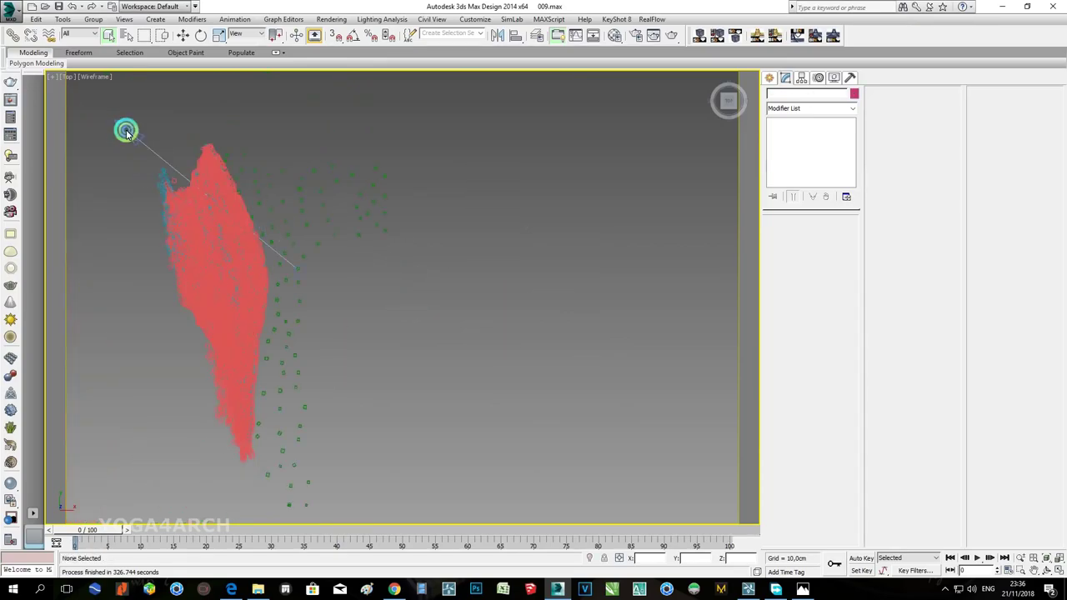
{"action": "right_click", "coordinate": [126, 131]}
{"action": "left_click", "coordinate": [159, 95]}
{"action": "left_click", "coordinate": [157, 200]}
Select all the remaining scattered grass and shrub objects and delete them.
{"action": "scroll", "coordinate": [158, 202], "scroll_direction": "up", "scroll_amount": 1}
{"action": "scroll", "coordinate": [158, 200], "scroll_direction": "down", "scroll_amount": 4}
{"action": "middle_click_drag", "start_coordinate": [162, 199], "coordinate": [221, 260]}
{"action": "left_click_drag", "start_coordinate": [388, 460], "coordinate": [198, 174]}
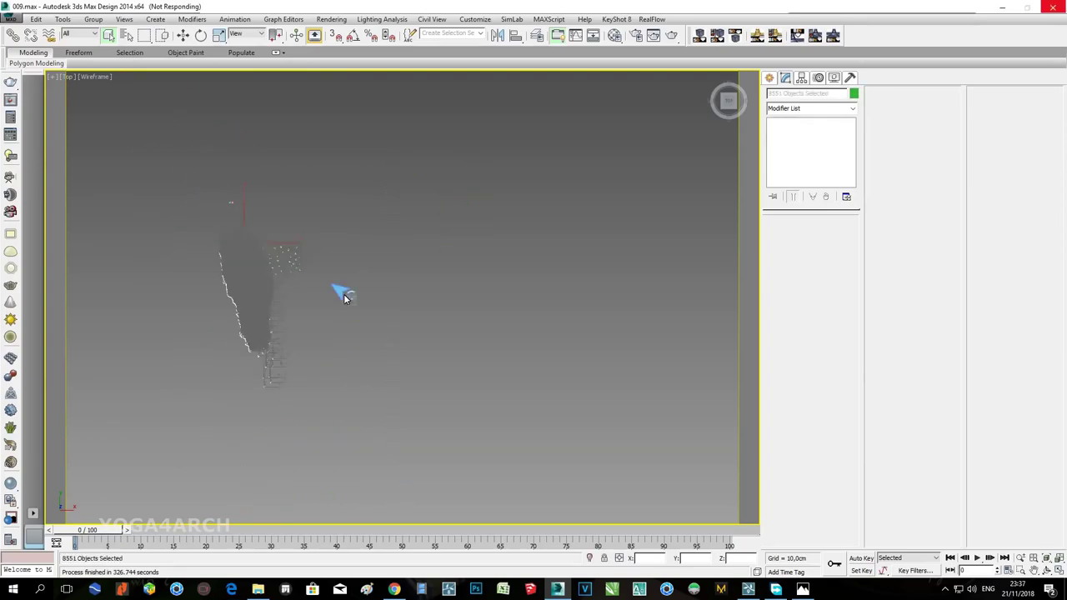
{"action": "key", "text": "Delete"}
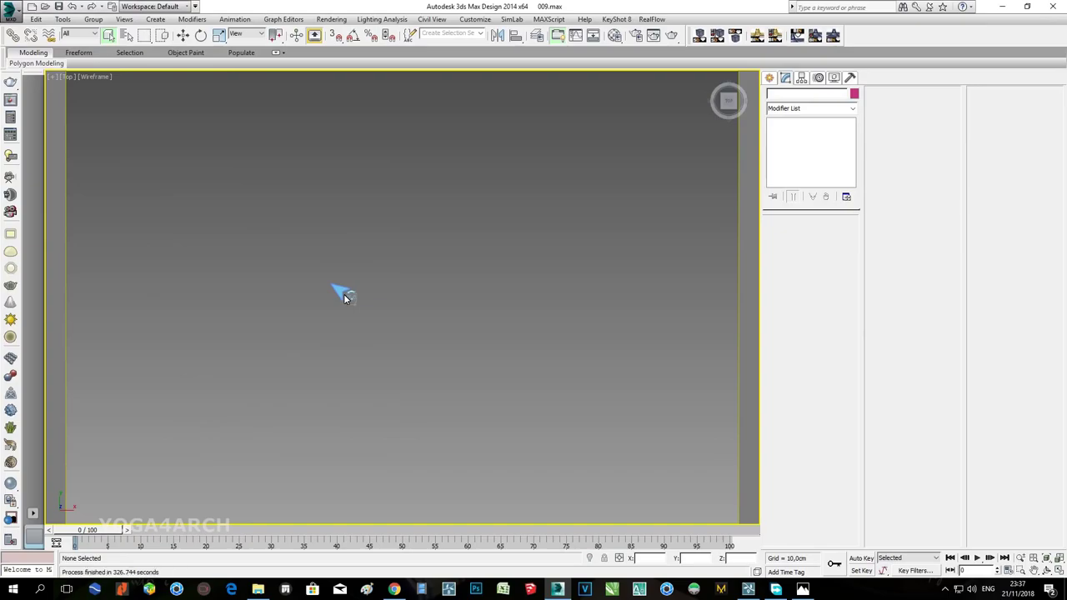
Unhide all hidden objects and inspect the restored building and furniture in the top view.
{"action": "right_click", "coordinate": [357, 268]}
{"action": "left_click", "coordinate": [388, 215]}
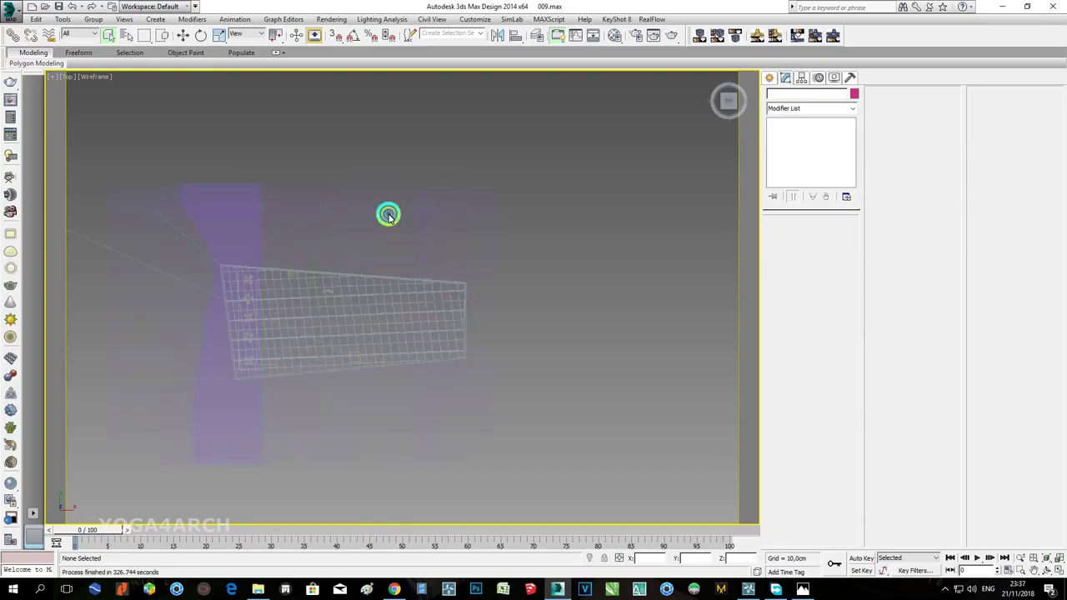
{"action": "left_click", "coordinate": [288, 348]}
{"action": "left_click", "coordinate": [437, 367]}
{"action": "scroll", "coordinate": [205, 325], "scroll_direction": "up", "scroll_amount": 5}
{"action": "scroll", "coordinate": [325, 183], "scroll_direction": "up", "scroll_amount": 12}
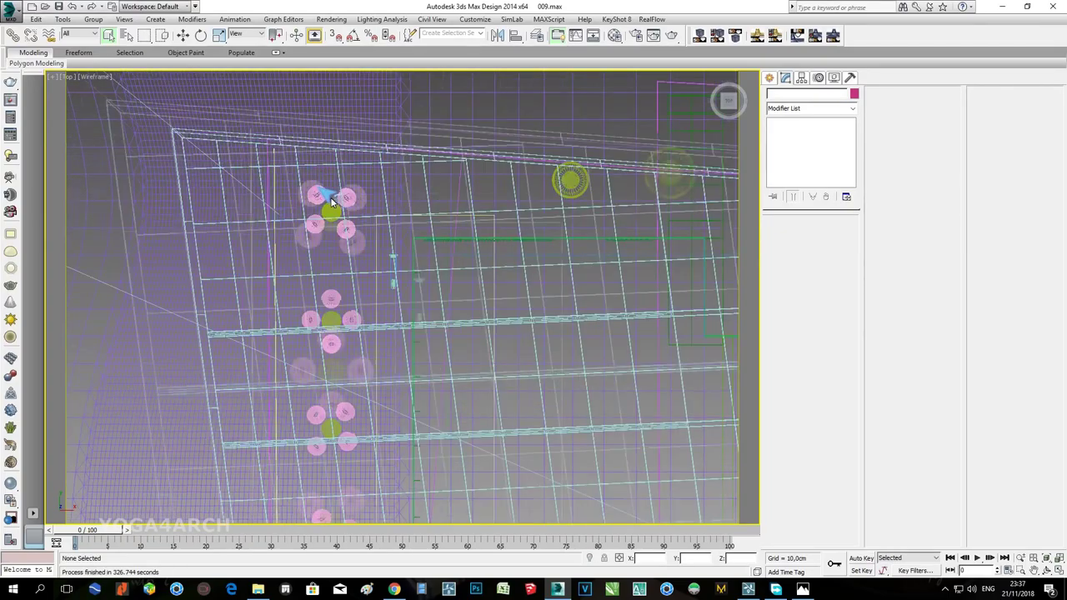
{"action": "scroll", "coordinate": [258, 256], "scroll_direction": "down", "scroll_amount": 15}
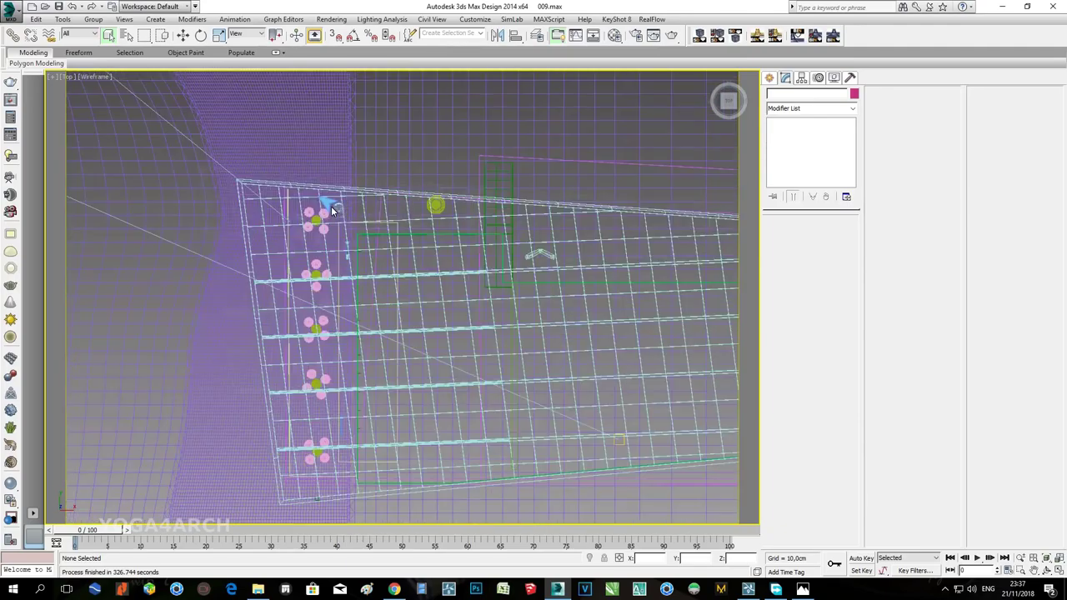
Select every object in the scene and turn off Backface Cull in their object properties.
{"action": "key", "text": "ctrl+a"}
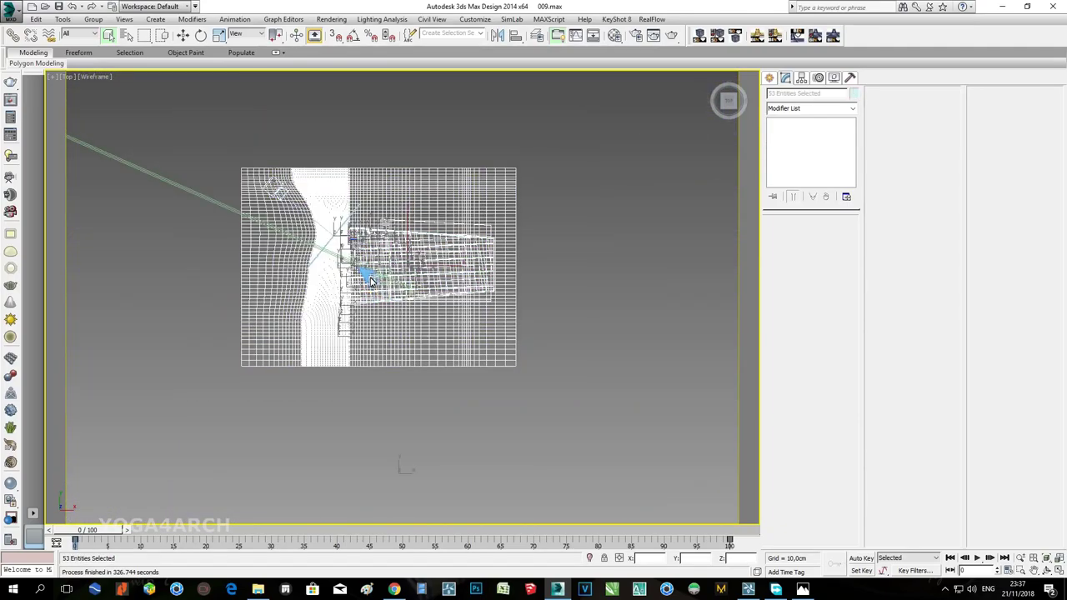
{"action": "right_click", "coordinate": [373, 283]}
{"action": "left_click", "coordinate": [407, 339]}
{"action": "left_click", "coordinate": [451, 323]}
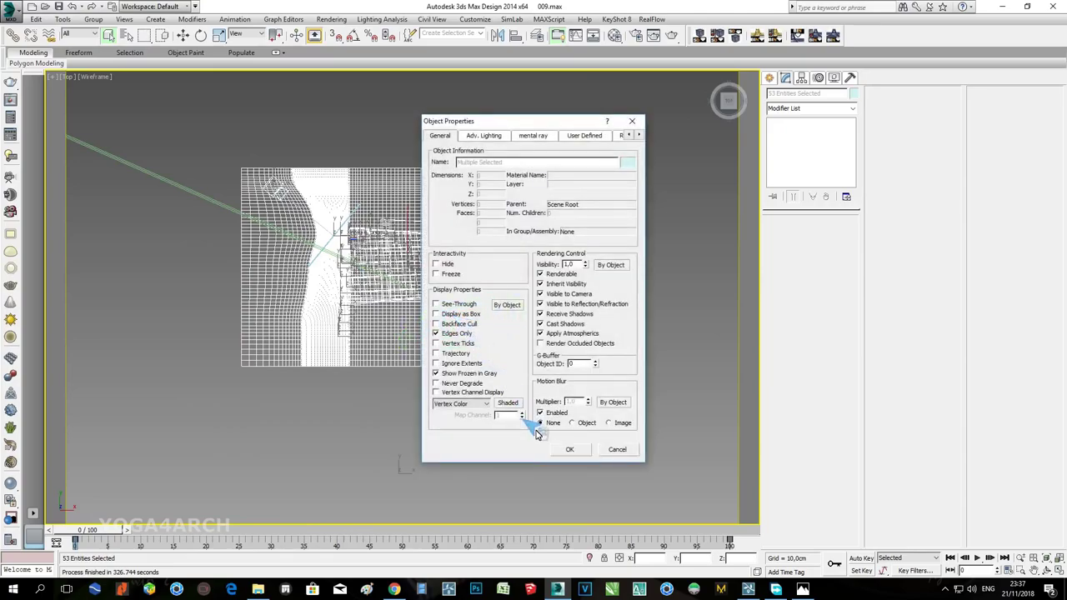
{"action": "left_click", "coordinate": [575, 450]}
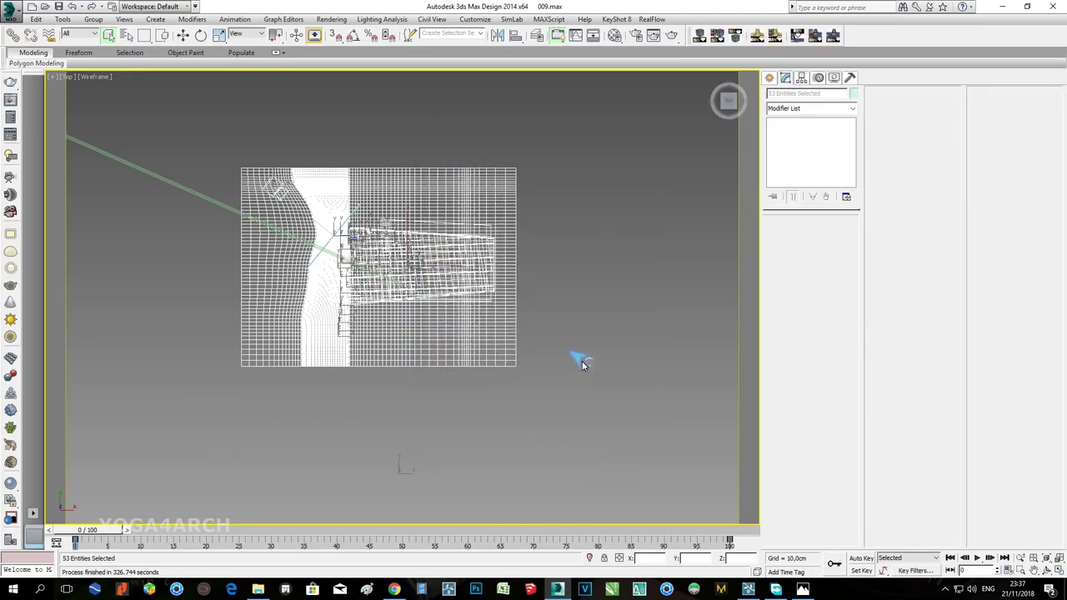
Clear the selection and delete the large gridded plane lying below the building site in the top view.
{"action": "left_click", "coordinate": [583, 365]}
{"action": "scroll", "coordinate": [451, 302], "scroll_direction": "down", "scroll_amount": 1}
{"action": "scroll", "coordinate": [406, 347], "scroll_direction": "down", "scroll_amount": 1}
{"action": "scroll", "coordinate": [455, 433], "scroll_direction": "up", "scroll_amount": 1}
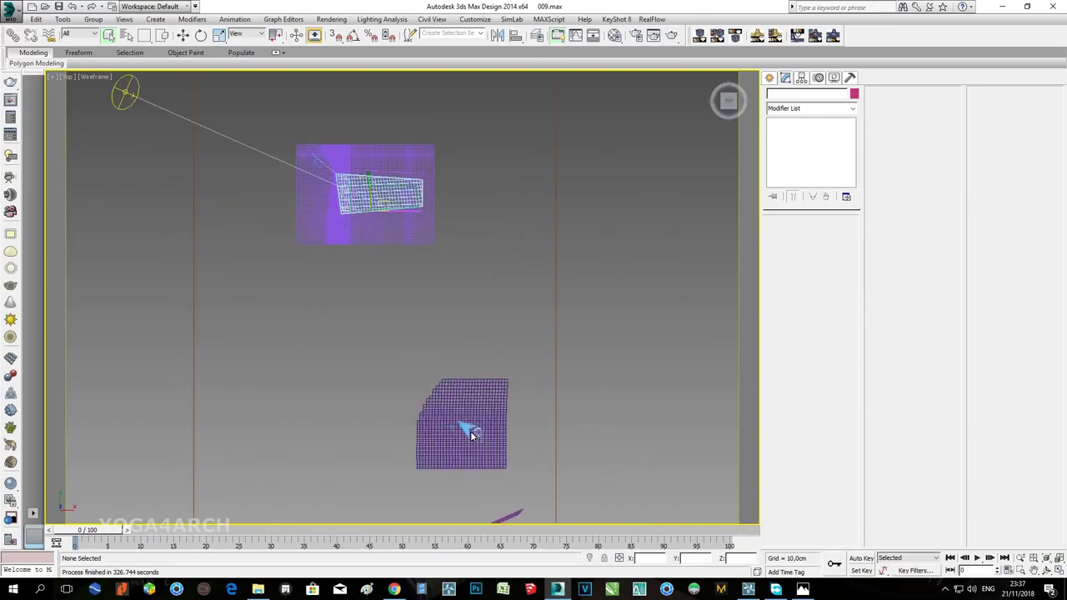
{"action": "left_click", "coordinate": [471, 434]}
{"action": "scroll", "coordinate": [376, 334], "scroll_direction": "down", "scroll_amount": 2}
{"action": "key", "text": "Delete"}
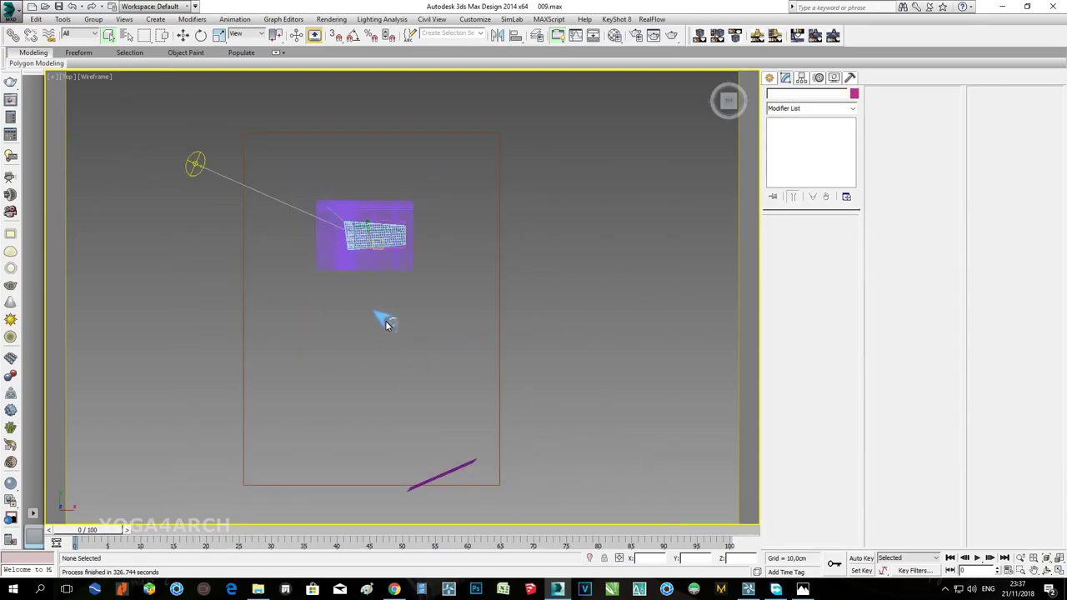
Delete the thin slanted plane and the stray geometry far below the building site.
{"action": "scroll", "coordinate": [469, 485], "scroll_direction": "up", "scroll_amount": 3}
{"action": "left_click_drag", "start_coordinate": [478, 462], "coordinate": [386, 392]}
{"action": "scroll", "coordinate": [409, 406], "scroll_direction": "down", "scroll_amount": 6}
{"action": "key", "text": "Delete"}
{"action": "scroll", "coordinate": [351, 292], "scroll_direction": "down", "scroll_amount": 2}
{"action": "left_click_drag", "start_coordinate": [457, 396], "coordinate": [433, 348]}
{"action": "key", "text": "Delete"}
{"action": "scroll", "coordinate": [379, 300], "scroll_direction": "up", "scroll_amount": 6}
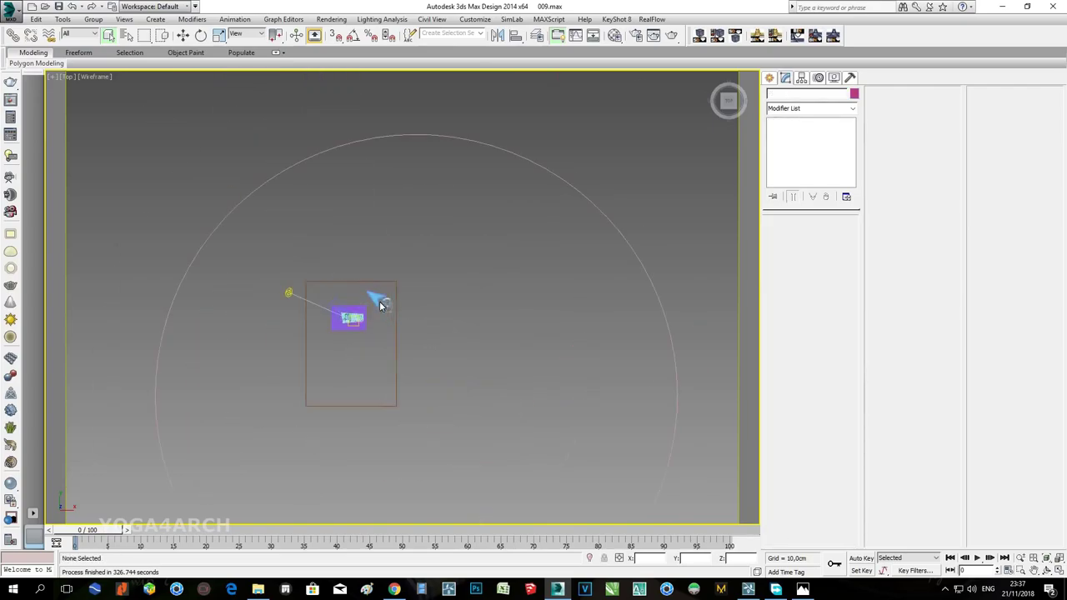
Delete the huge circular cylinder surrounding the whole scene.
{"action": "scroll", "coordinate": [303, 258], "scroll_direction": "down", "scroll_amount": 4}
{"action": "left_click", "coordinate": [409, 103]}
{"action": "key", "text": "Delete"}
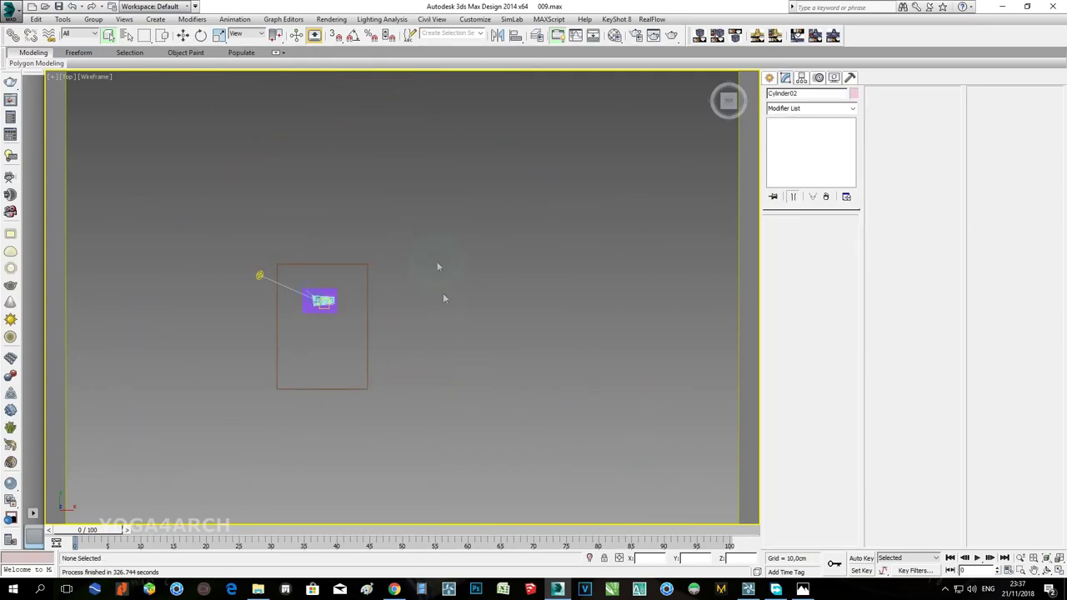
Delete the large rectangular plane around the site and the sun light with its target line.
{"action": "left_click_drag", "start_coordinate": [276, 252], "coordinate": [350, 376]}
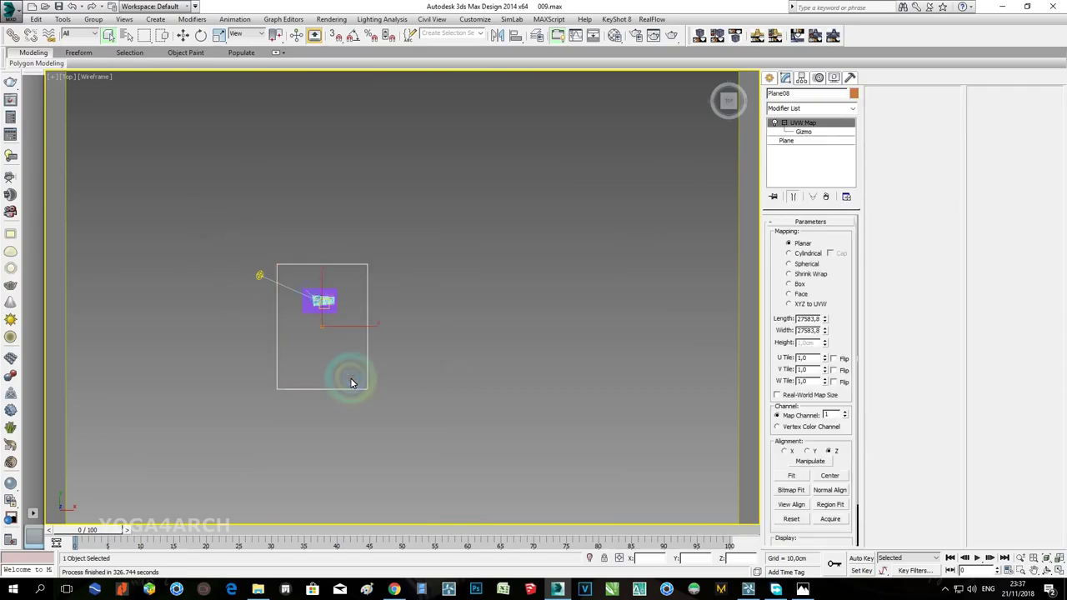
{"action": "key", "text": "Delete"}
{"action": "scroll", "coordinate": [417, 329], "scroll_direction": "up", "scroll_amount": 5}
{"action": "scroll", "coordinate": [435, 333], "scroll_direction": "down", "scroll_amount": 4}
{"action": "left_click_drag", "start_coordinate": [359, 336], "coordinate": [325, 271]}
{"action": "key", "text": "Delete"}
{"action": "scroll", "coordinate": [410, 345], "scroll_direction": "up", "scroll_amount": 4}
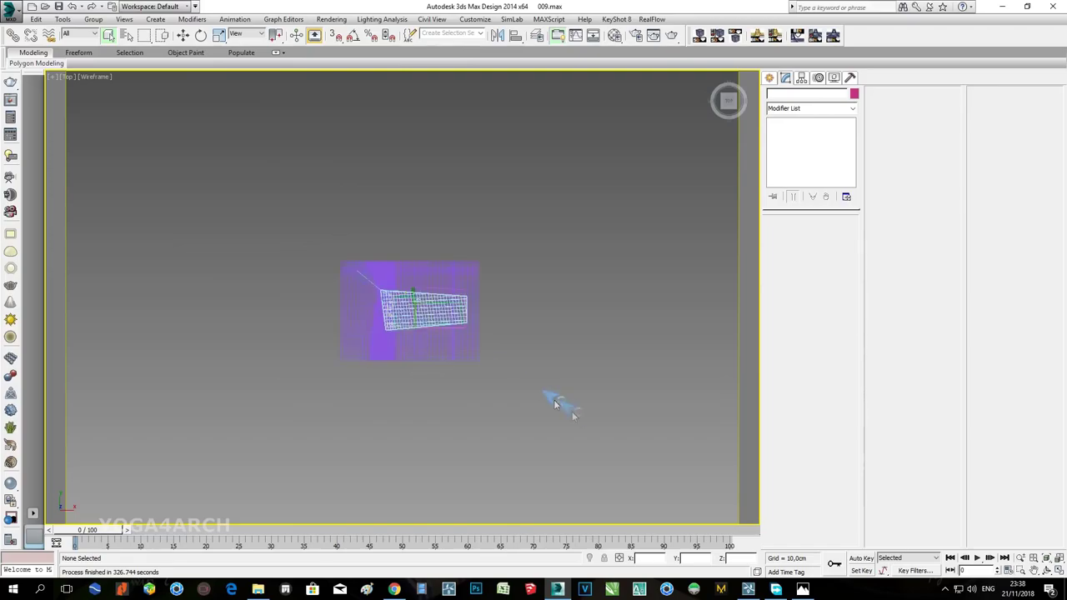
Select all the remaining building and terrain objects and combine them into one group with the default name.
{"action": "left_click_drag", "start_coordinate": [567, 413], "coordinate": [276, 189]}
{"action": "left_click", "coordinate": [94, 19]}
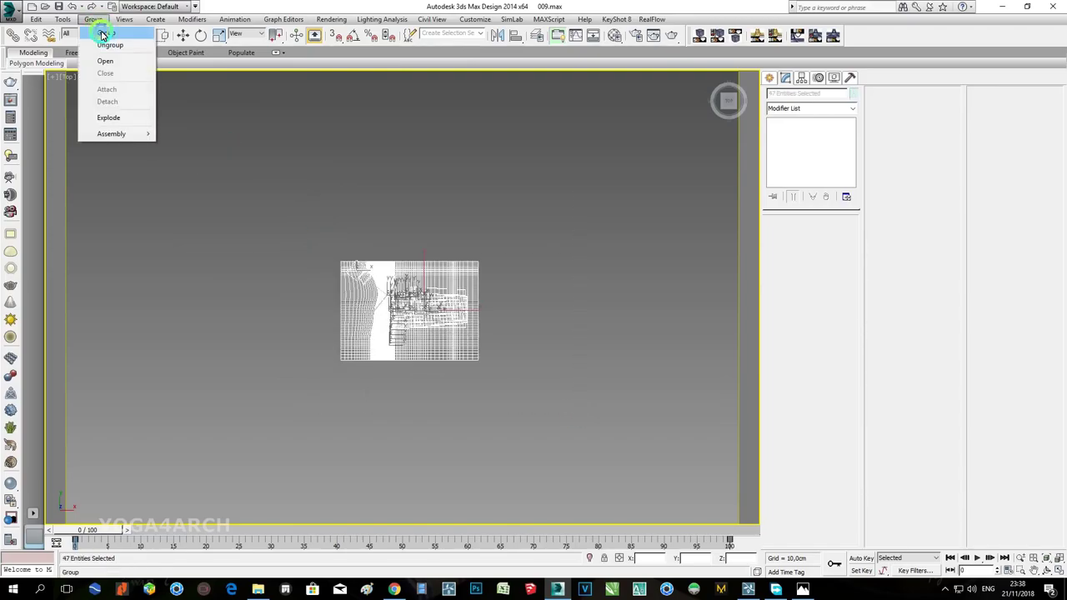
{"action": "left_click", "coordinate": [102, 34]}
{"action": "left_click", "coordinate": [538, 312]}
{"action": "key", "text": "g"}
Raise the group vertically in the front view until the terrain's lowest edge rests on the grid's zero line.
{"action": "key", "text": "f"}
{"action": "scroll", "coordinate": [400, 275], "scroll_direction": "up", "scroll_amount": 5}
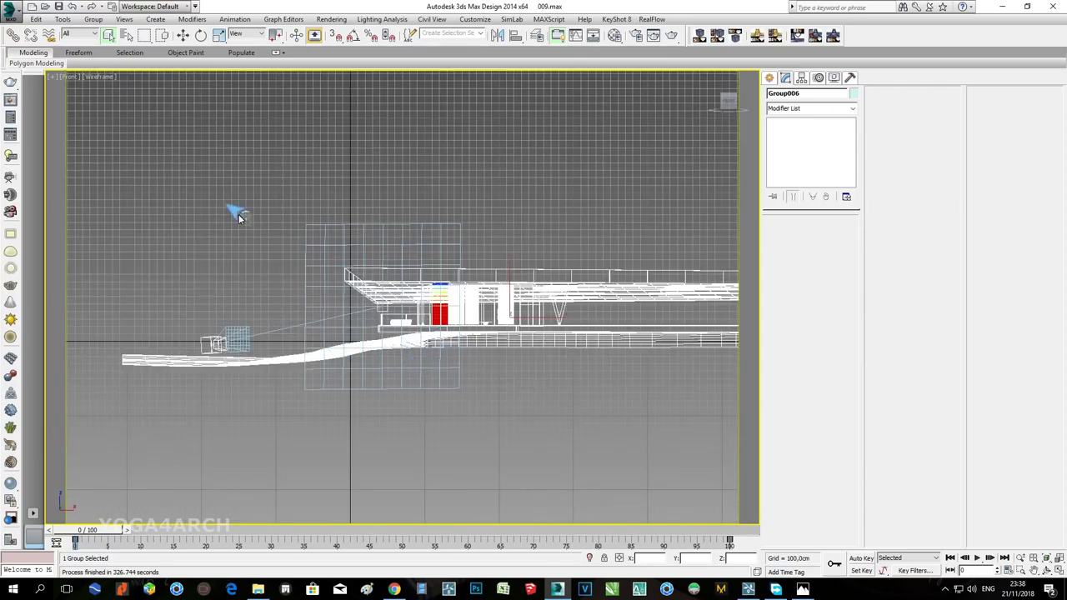
{"action": "left_click", "coordinate": [184, 35]}
{"action": "left_click_drag", "start_coordinate": [450, 287], "coordinate": [469, 261]}
Start exporting the scene and create a folder named LUMION 9 TUTORIALS on the WINDOWS (N:) drive.
{"action": "left_click", "coordinate": [13, 10]}
{"action": "mouse_move", "coordinate": [54, 197]}
{"action": "left_click", "coordinate": [167, 95]}
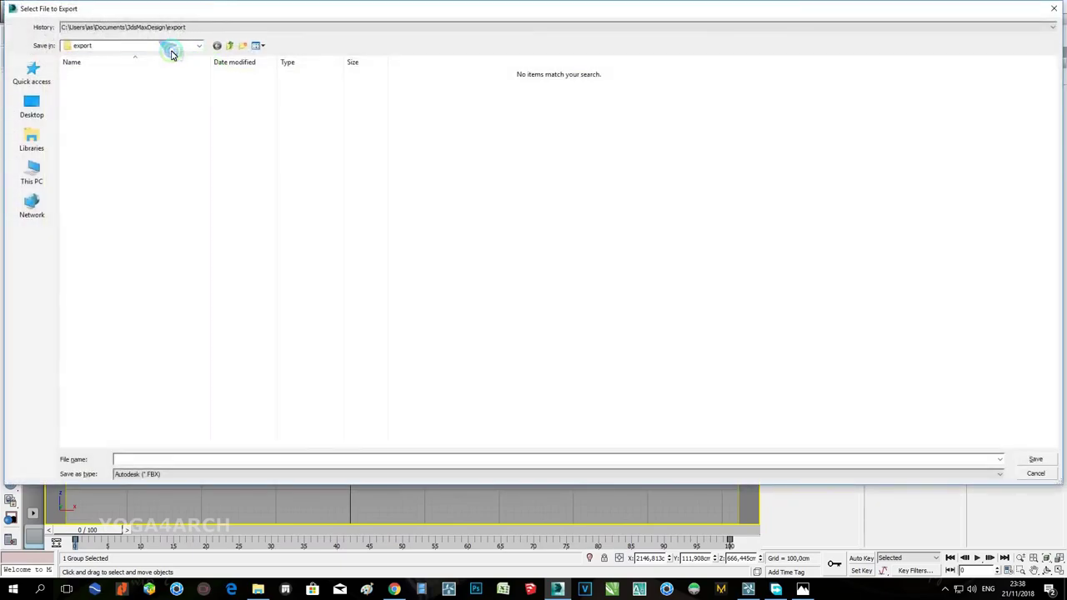
{"action": "left_click", "coordinate": [172, 48]}
{"action": "left_click", "coordinate": [160, 283]}
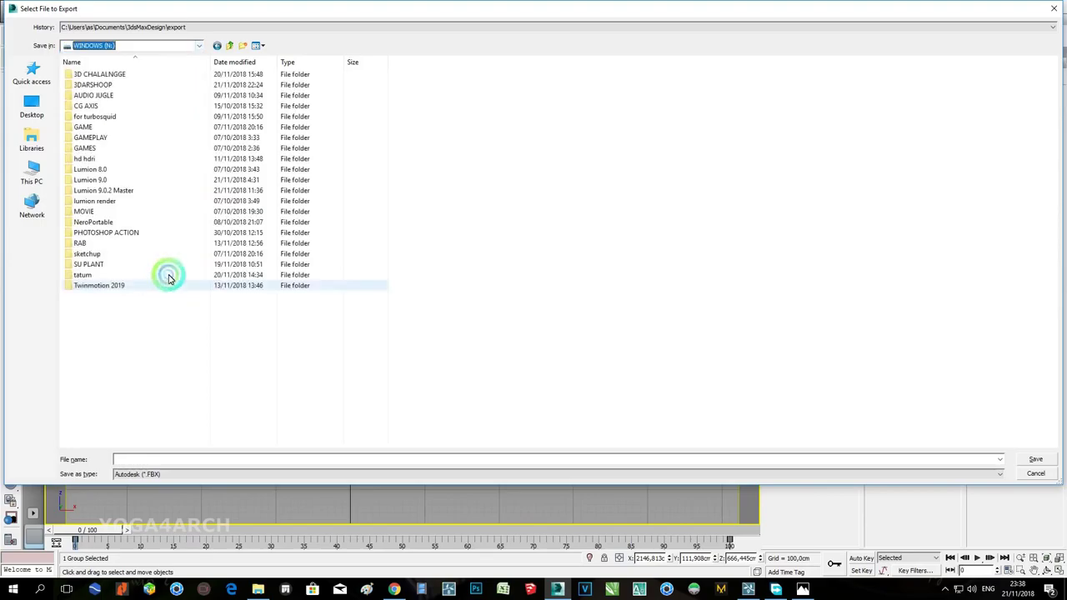
{"action": "left_click", "coordinate": [243, 45]}
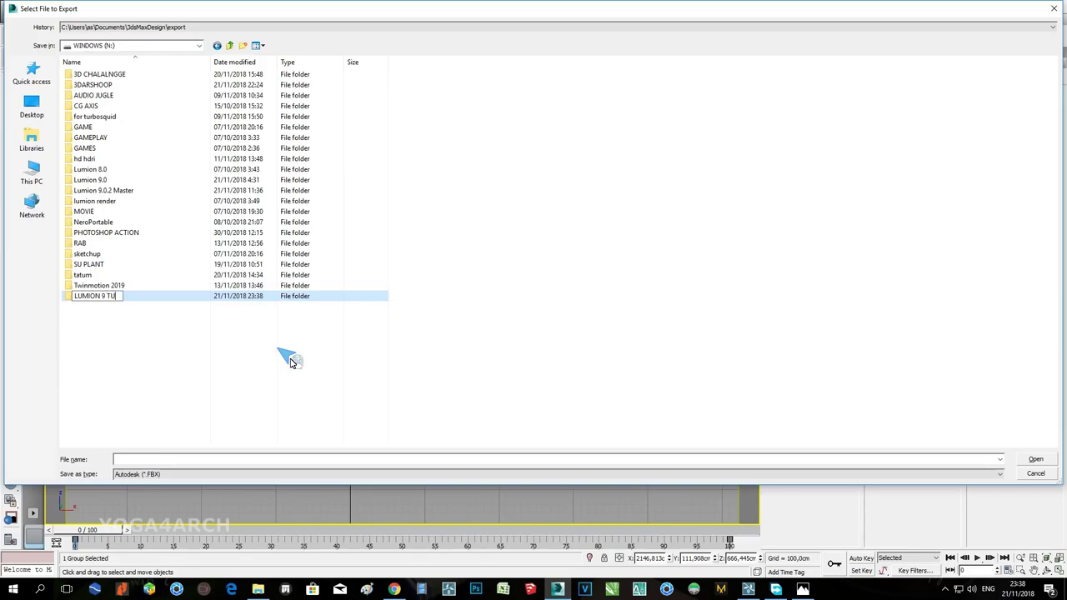
{"action": "key", "text": "Return"}
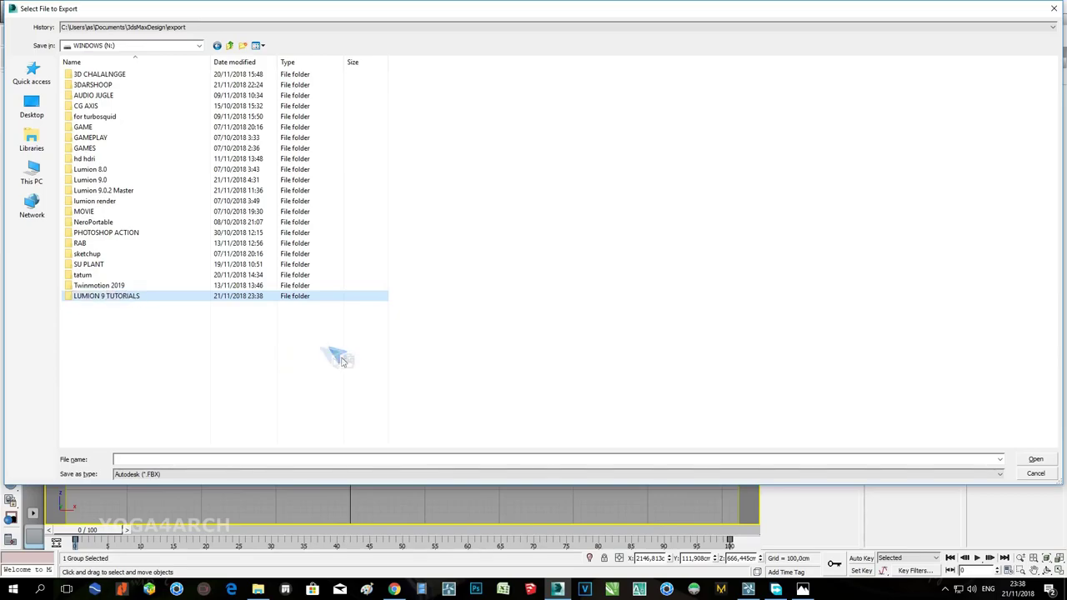
Create a subfolder named 1 inside LUMION 9 TUTORIALS and open it as the export destination.
{"action": "double_click", "coordinate": [150, 295]}
{"action": "right_click", "coordinate": [169, 222]}
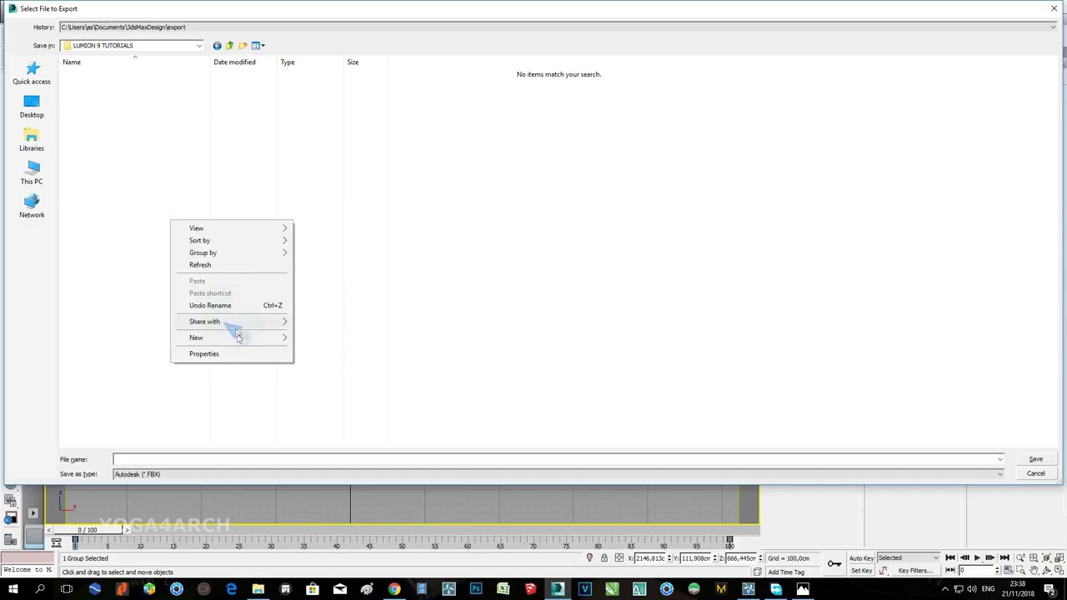
{"action": "mouse_move", "coordinate": [241, 337]}
{"action": "left_click", "coordinate": [343, 336]}
{"action": "type", "text": "1"}
{"action": "left_click", "coordinate": [154, 118]}
{"action": "left_click", "coordinate": [102, 77]}
{"action": "double_click", "coordinate": [101, 76]}
Export the scene as an Autodesk FBX file named 1 with the current export settings, and deselect the group.
{"action": "left_click", "coordinate": [158, 460]}
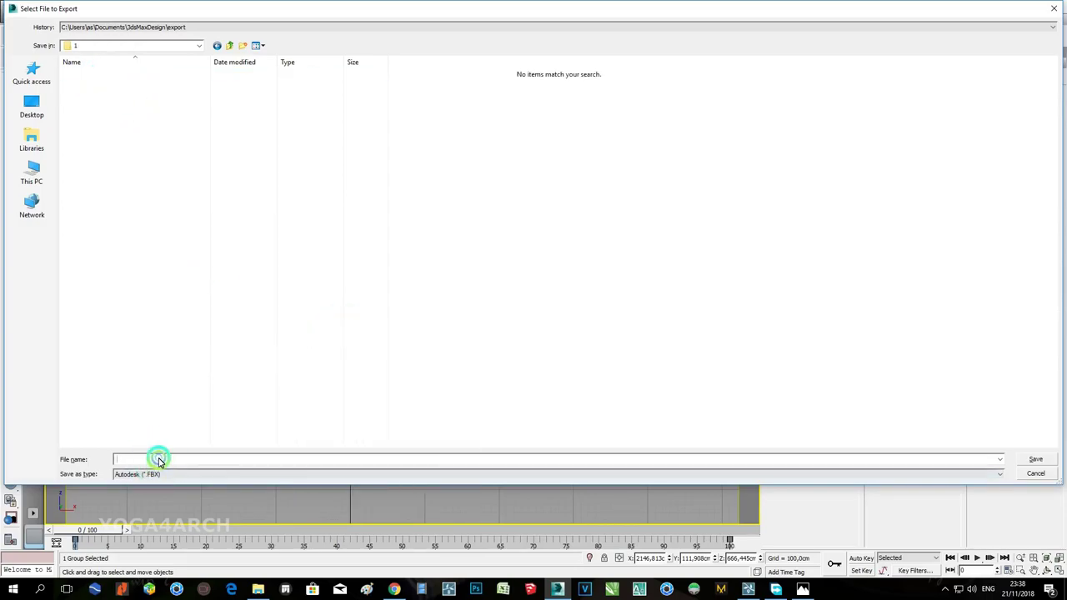
{"action": "type", "text": "1"}
{"action": "left_click", "coordinate": [1033, 459]}
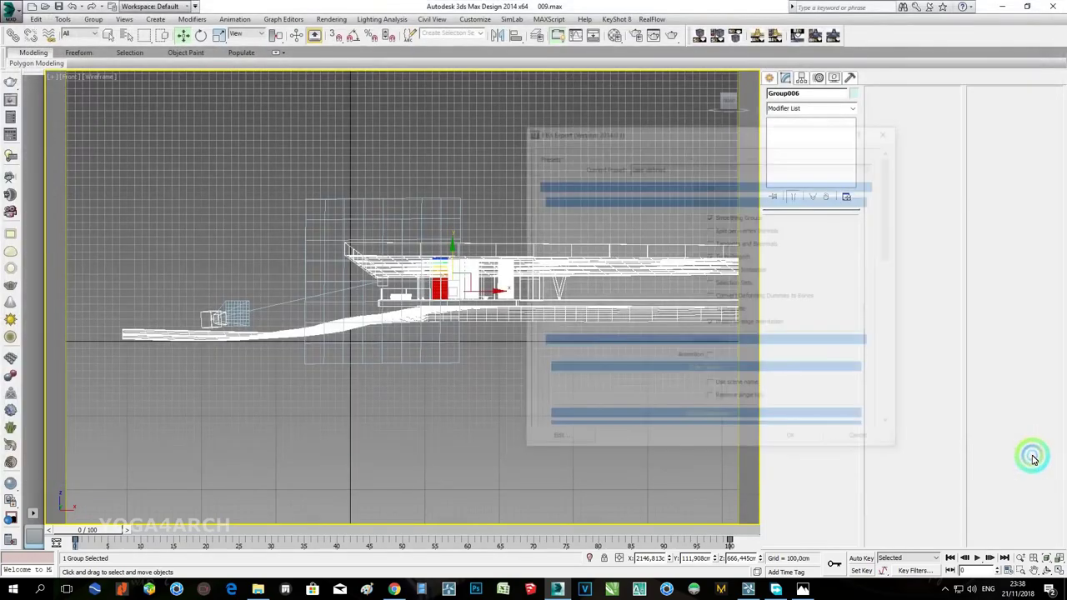
{"action": "left_click", "coordinate": [791, 441]}
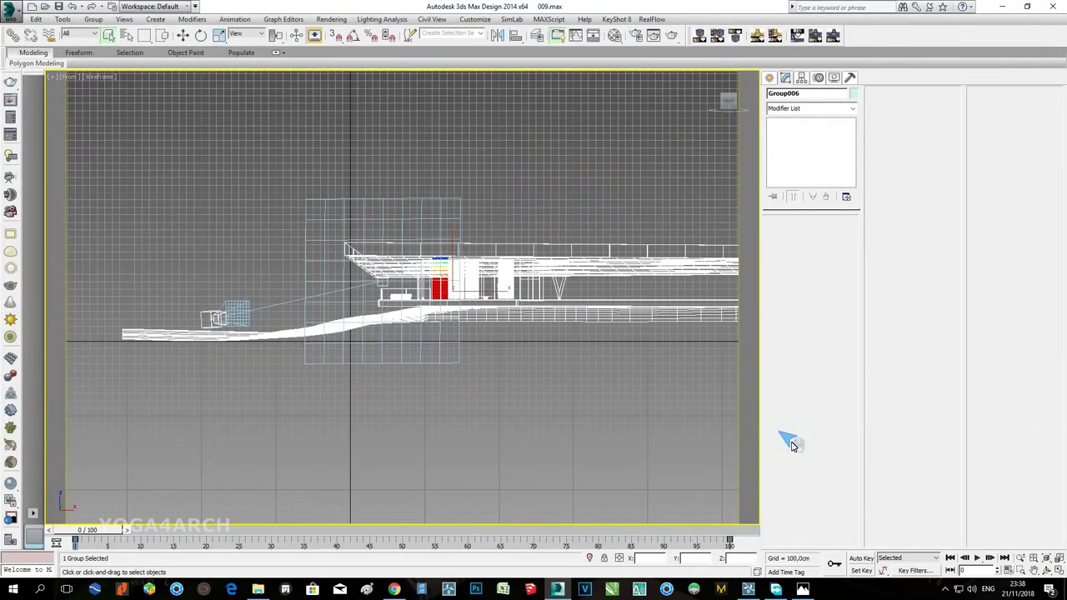
{"action": "left_click", "coordinate": [463, 406]}
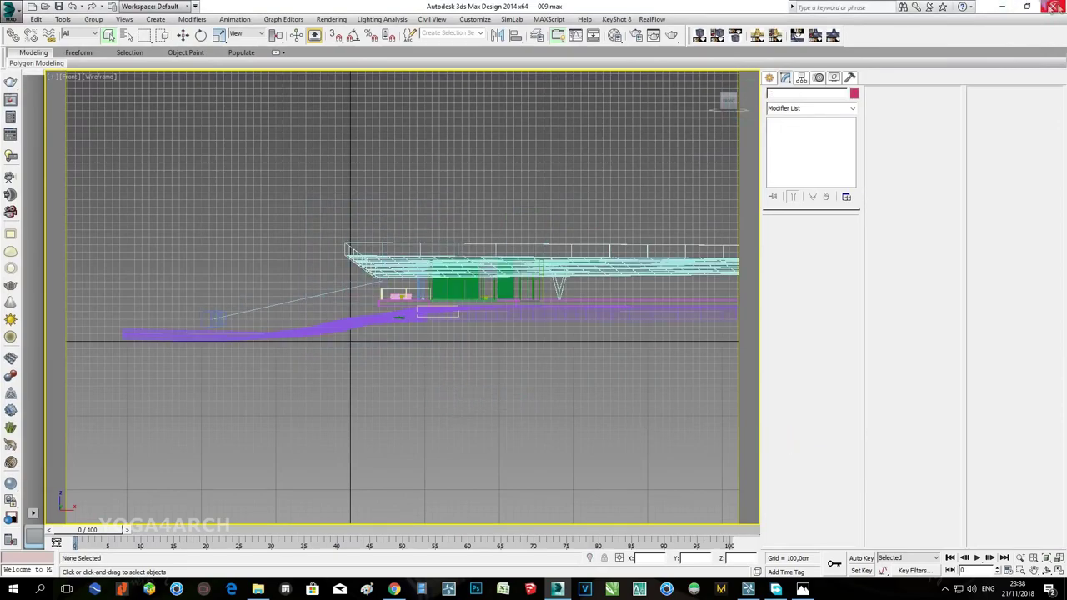
Switch to Lumion Pro 9.0 and start a new scene from the grass plain template with mountains.
{"action": "left_click", "coordinate": [1007, 8]}
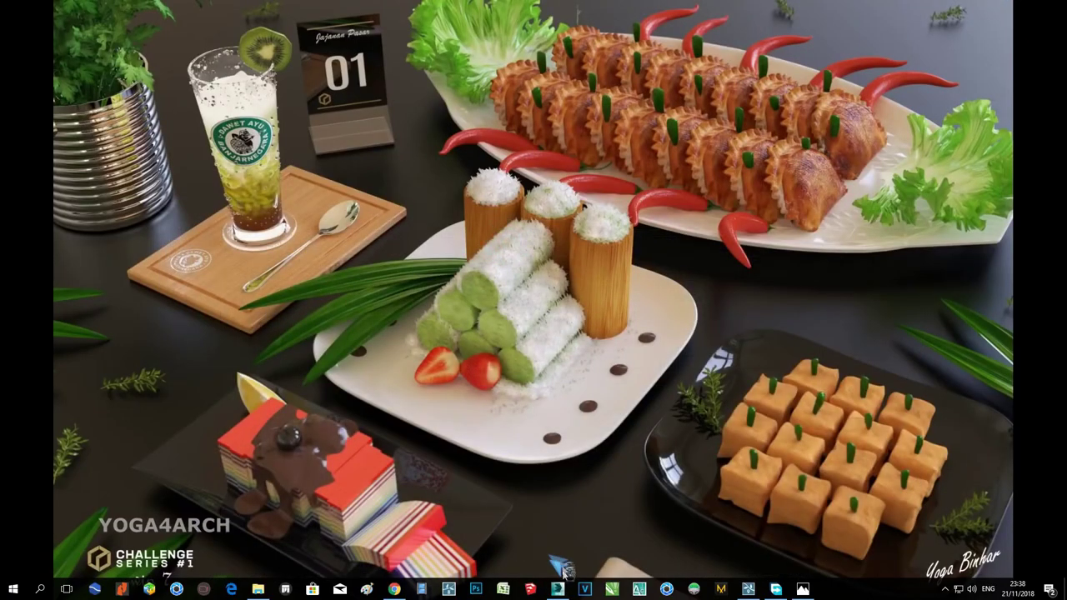
{"action": "left_click", "coordinate": [748, 589]}
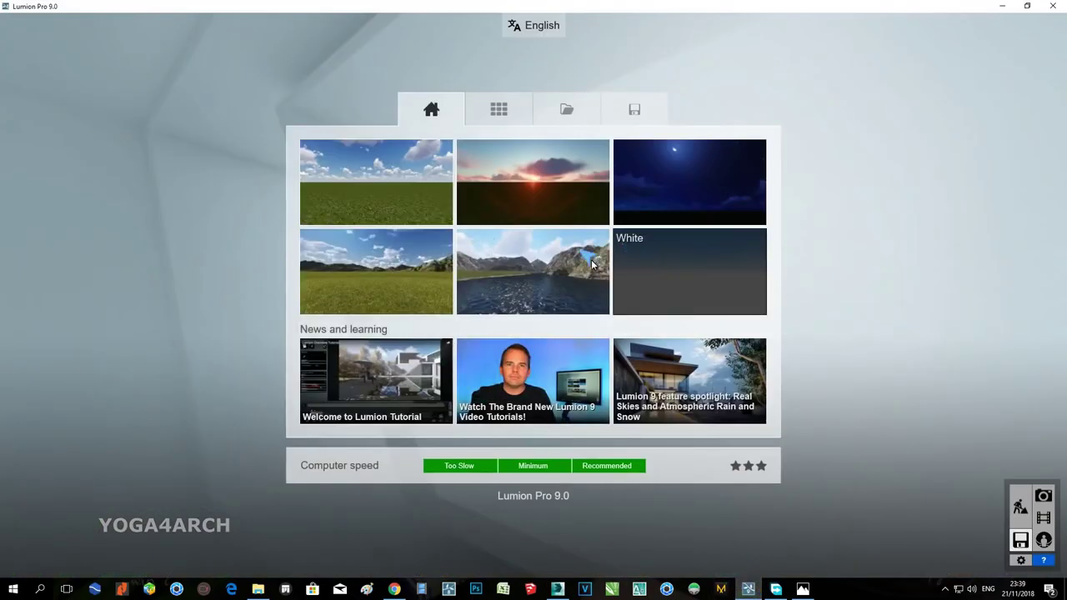
{"action": "left_click", "coordinate": [425, 279]}
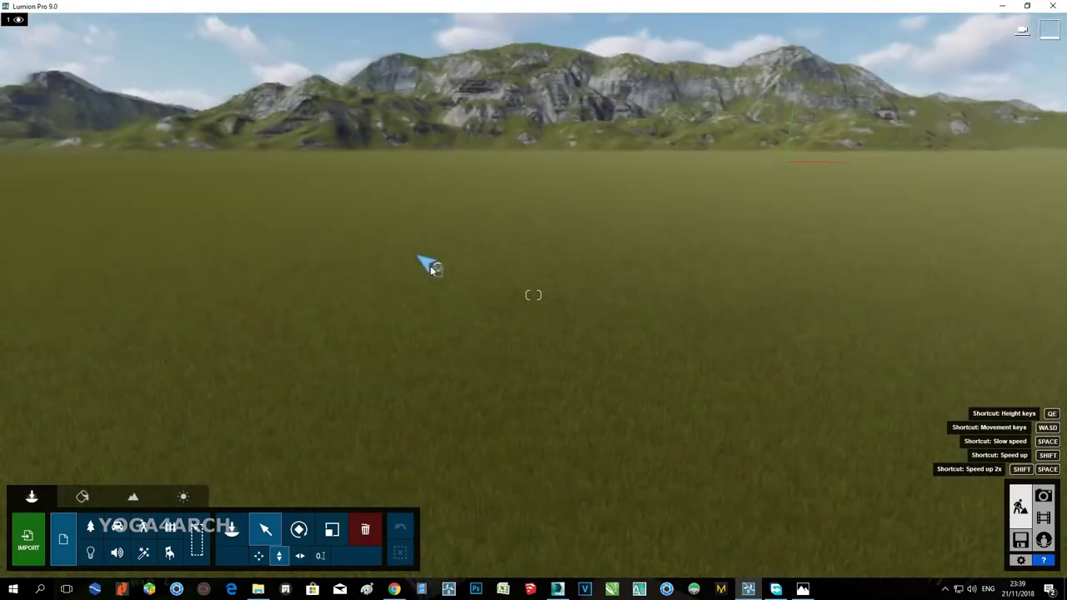
{"action": "mouse_move", "coordinate": [430, 267]}
{"action": "right_mouse_down"}
{"action": "mouse_move", "coordinate": [402, 255]}
{"action": "mouse_move", "coordinate": [432, 266]}
{"action": "right_mouse_up"}
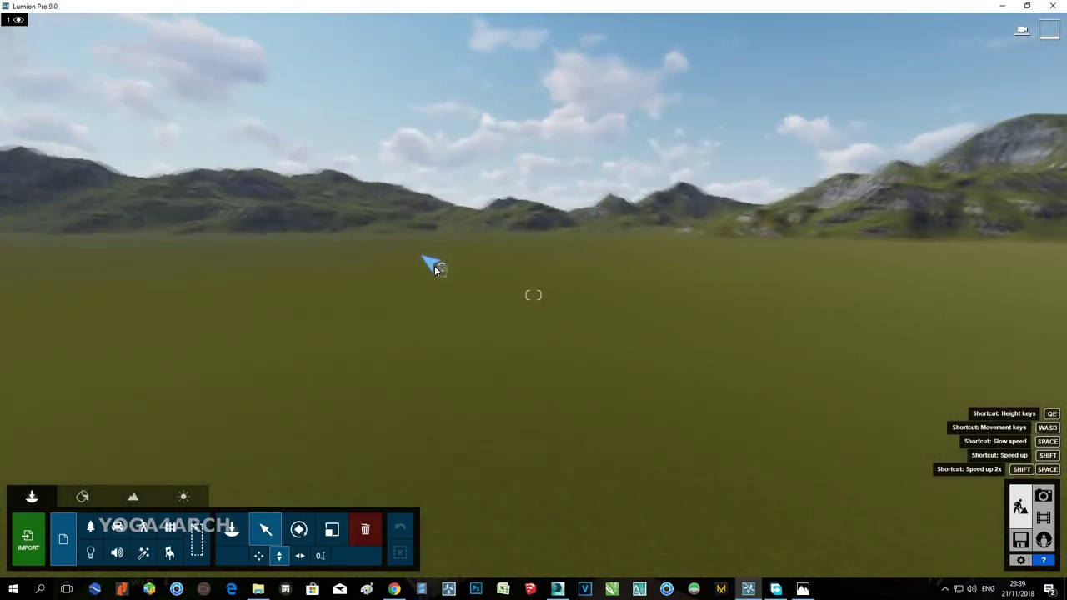
Choose the FBX file 1 from the folder N:\LUMION 9 TUTORIALS\1 as the model to import.
{"action": "left_click", "coordinate": [31, 539]}
{"action": "left_click", "coordinate": [53, 478]}
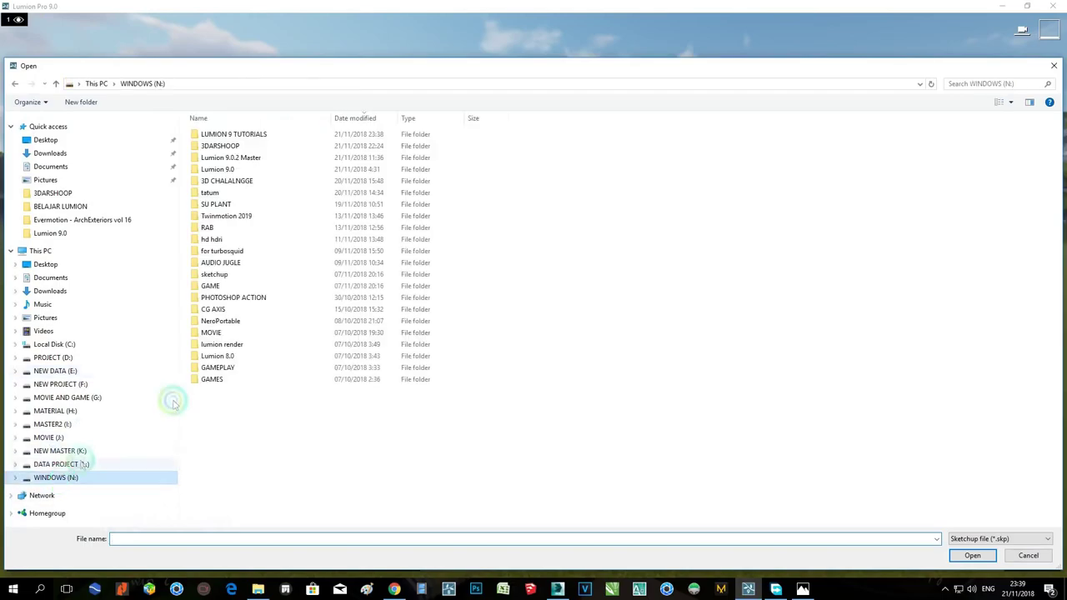
{"action": "double_click", "coordinate": [239, 133]}
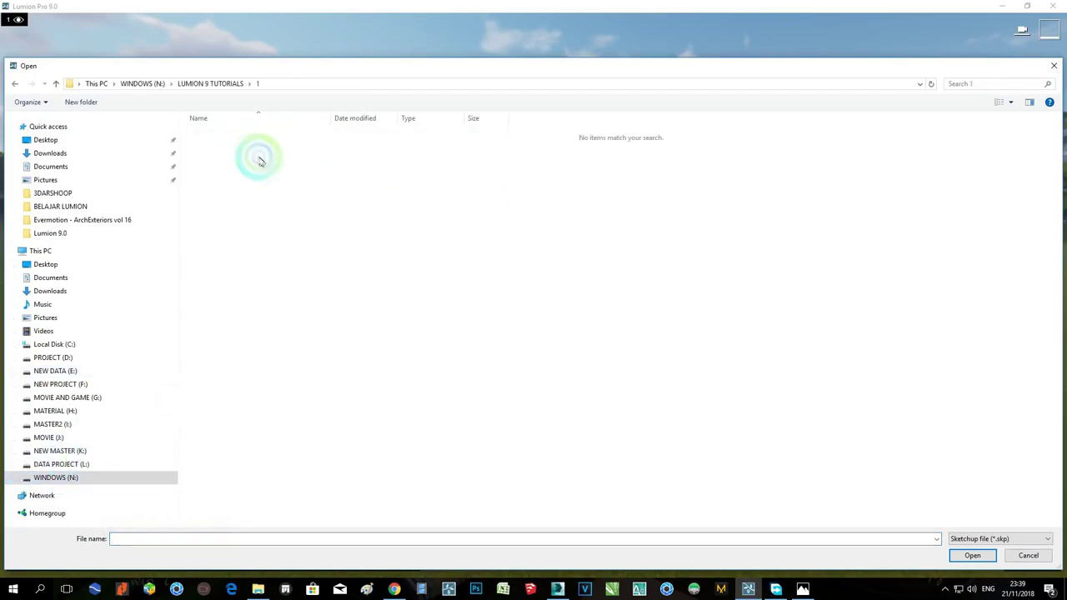
{"action": "left_click", "coordinate": [1000, 538]}
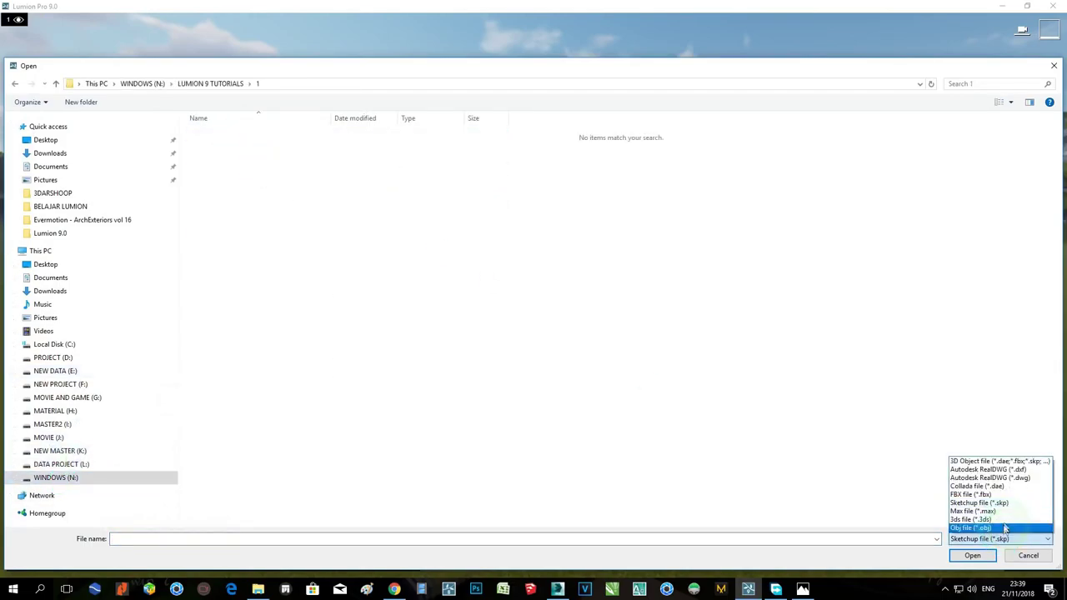
{"action": "left_click", "coordinate": [1015, 495]}
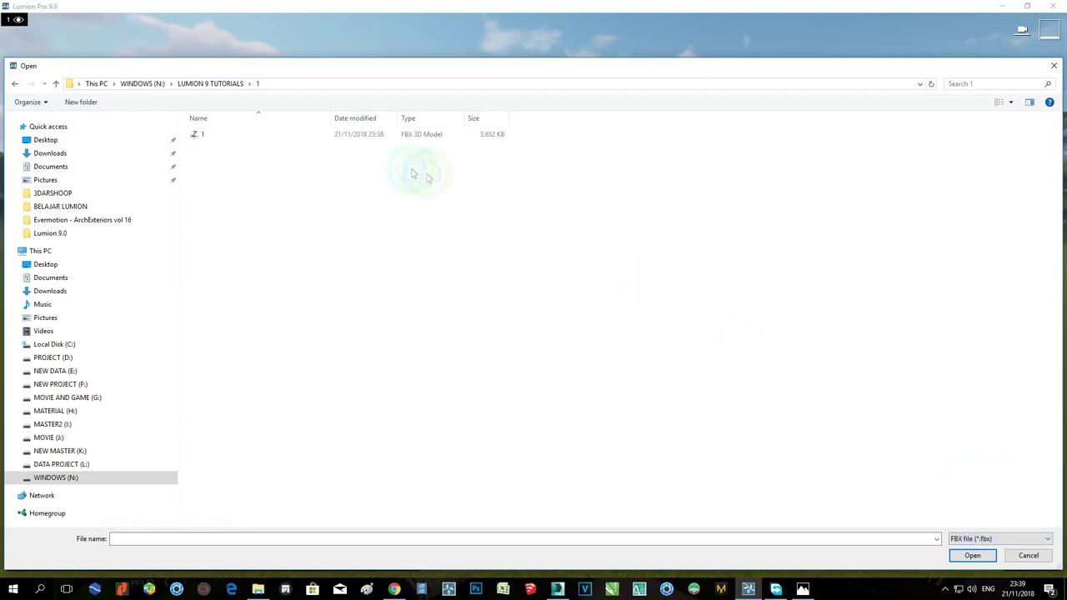
{"action": "double_click", "coordinate": [388, 140]}
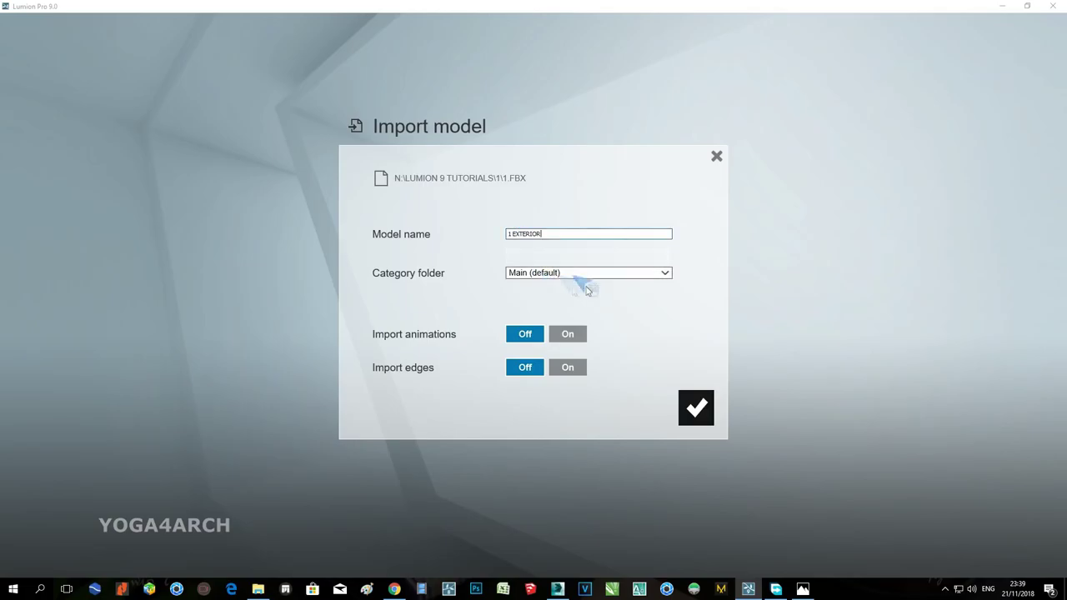
Import the model as 1 EXTERIOR into the HOUSE AND VILLA category and place it on the grass plain.
{"action": "left_click", "coordinate": [629, 275]}
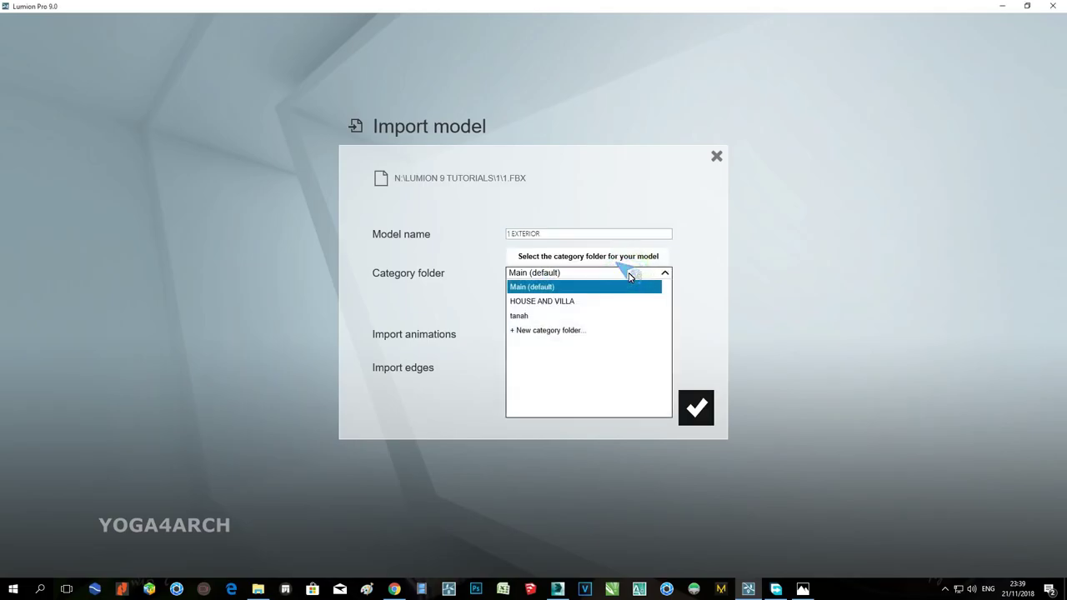
{"action": "left_click", "coordinate": [623, 287]}
{"action": "left_click", "coordinate": [613, 276]}
{"action": "left_click", "coordinate": [592, 302]}
{"action": "left_click", "coordinate": [696, 407]}
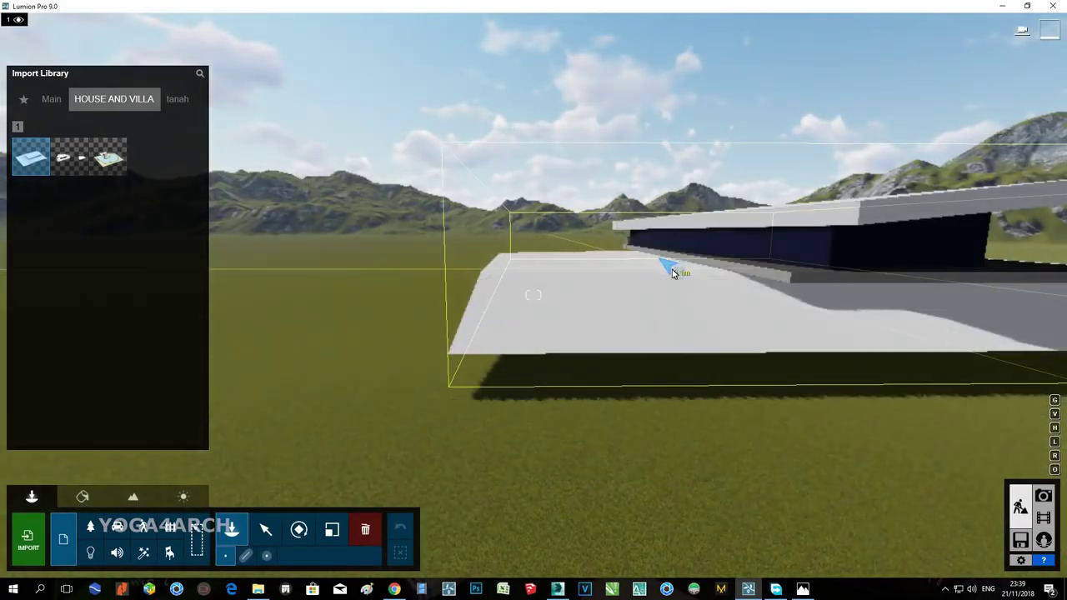
{"action": "left_click", "coordinate": [673, 273]}
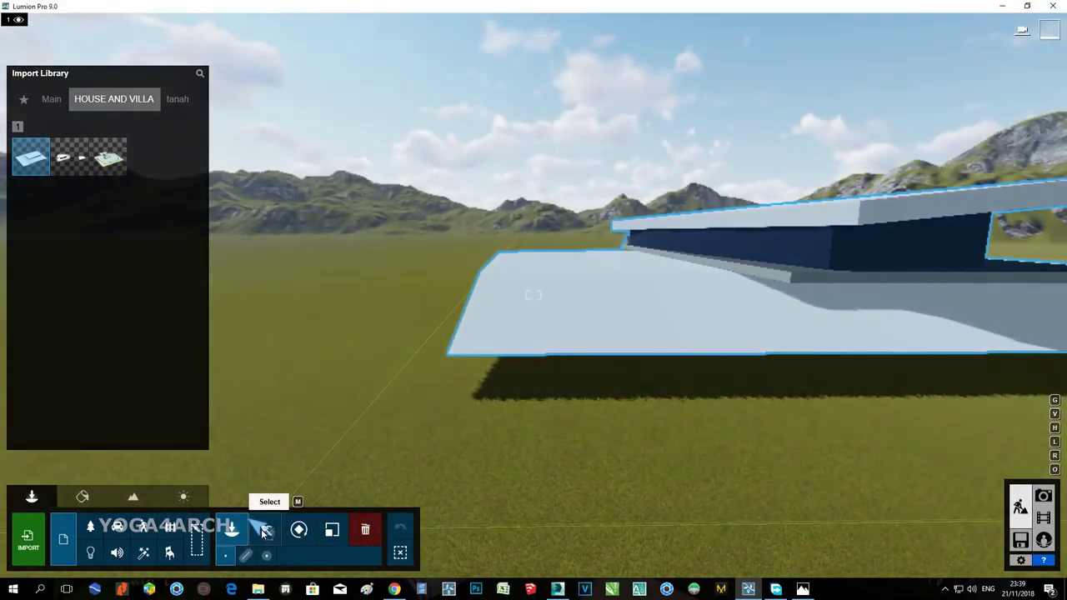
{"action": "left_click", "coordinate": [264, 531]}
Fly around the placed house to examine its facades, roof overhang and surrounding terrain.
{"action": "right_click_drag", "start_coordinate": [539, 444], "coordinate": [543, 439]}
{"action": "key", "text": "w"}
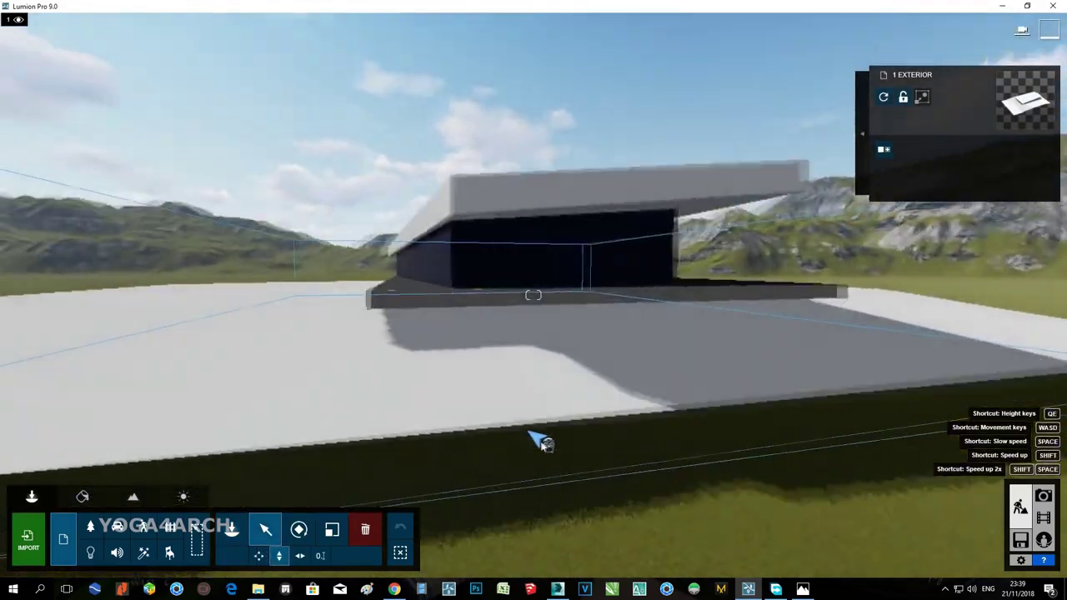
{"action": "key", "text": "s"}
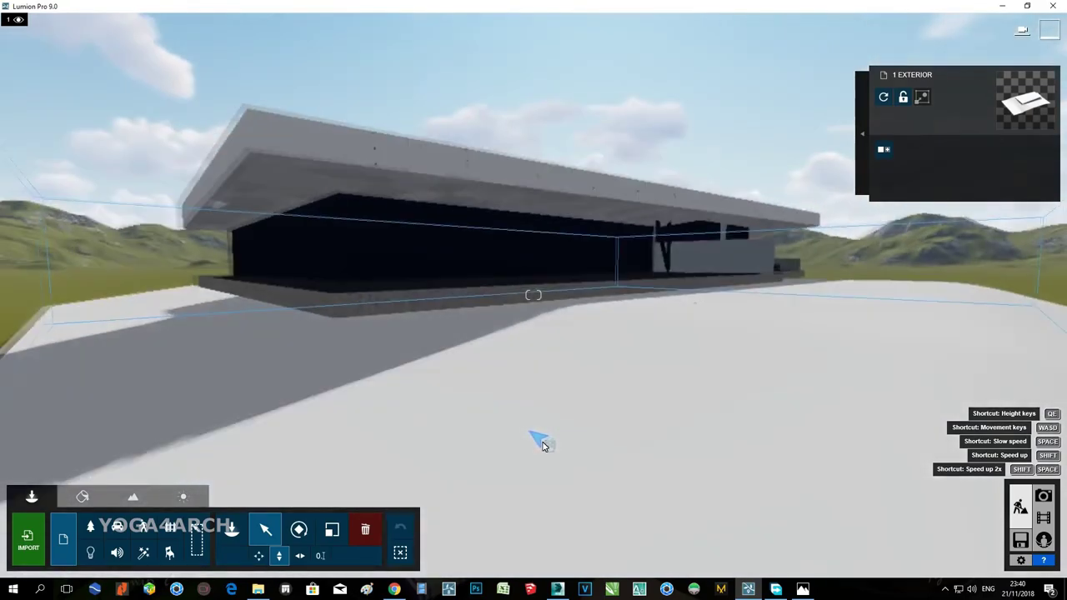
{"action": "key", "text": "w"}
{"action": "right_click_drag", "start_coordinate": [542, 446], "coordinate": [543, 445]}
{"action": "key", "text": "d"}
{"action": "key", "text": "s"}
{"action": "key", "text": "w"}
{"action": "key", "text": "e"}
{"action": "key", "text": "s"}
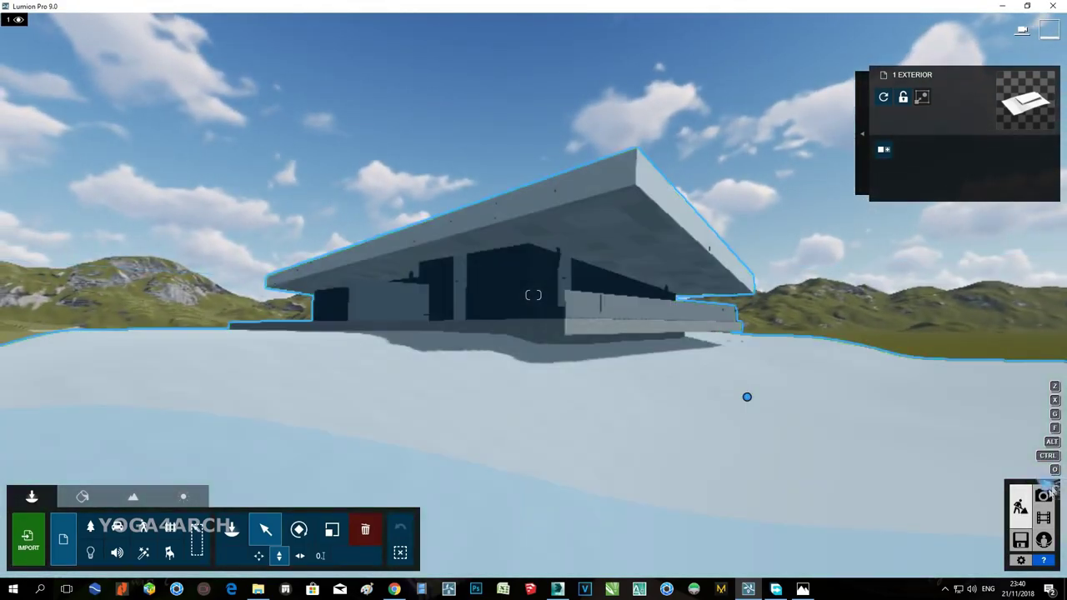
Enter photo mode and frame the house corner from a low viewpoint close to the ground, adjusting the focal length.
{"action": "left_click", "coordinate": [1043, 496]}
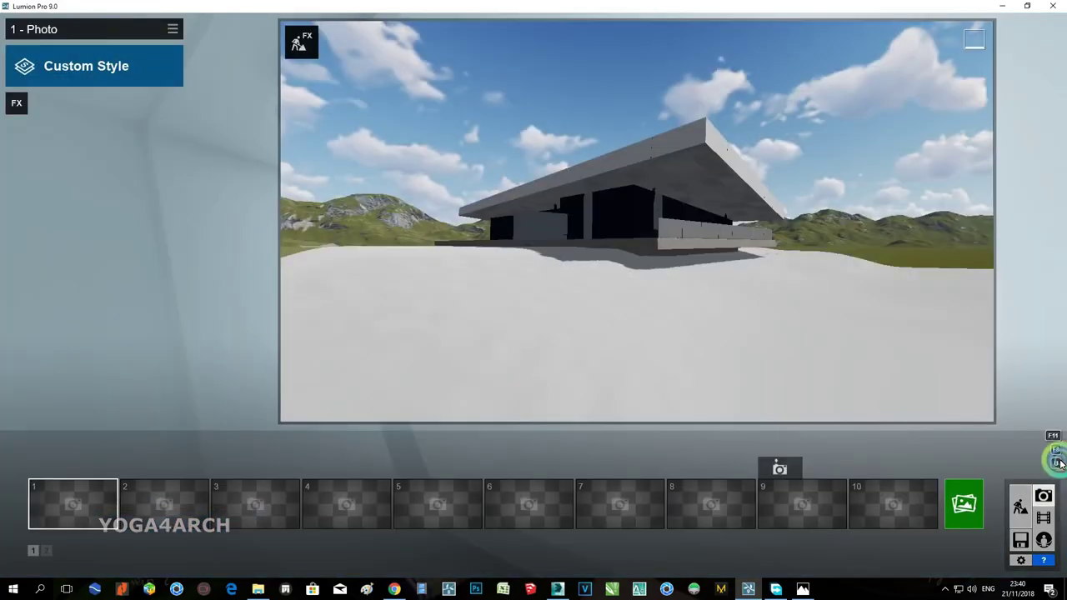
{"action": "right_click_drag", "start_coordinate": [544, 375], "coordinate": [523, 390]}
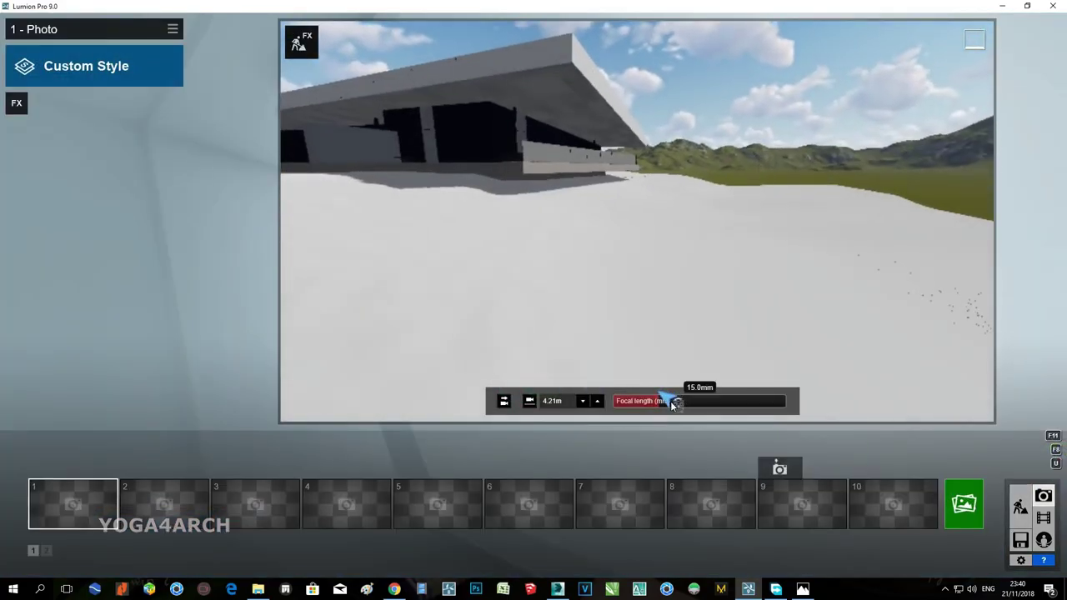
{"action": "left_click_drag", "start_coordinate": [674, 405], "coordinate": [687, 404]}
{"action": "mouse_move", "coordinate": [634, 273]}
{"action": "right_mouse_down"}
{"action": "mouse_move", "coordinate": [631, 259]}
{"action": "mouse_move", "coordinate": [632, 268]}
{"action": "right_mouse_up"}
{"action": "key", "text": "e"}
{"action": "key", "text": "w"}
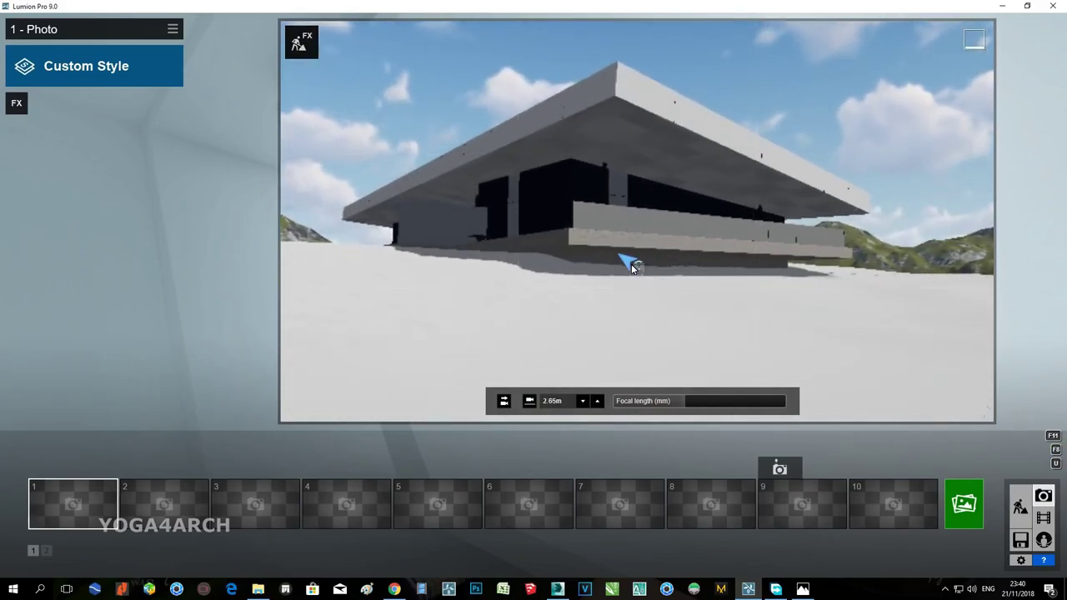
Switch to 3ds Max, examine the composition through the VRayPhysicalCamera01 view, and return to Lumion.
{"action": "left_click", "coordinate": [562, 591]}
{"action": "left_click", "coordinate": [505, 334]}
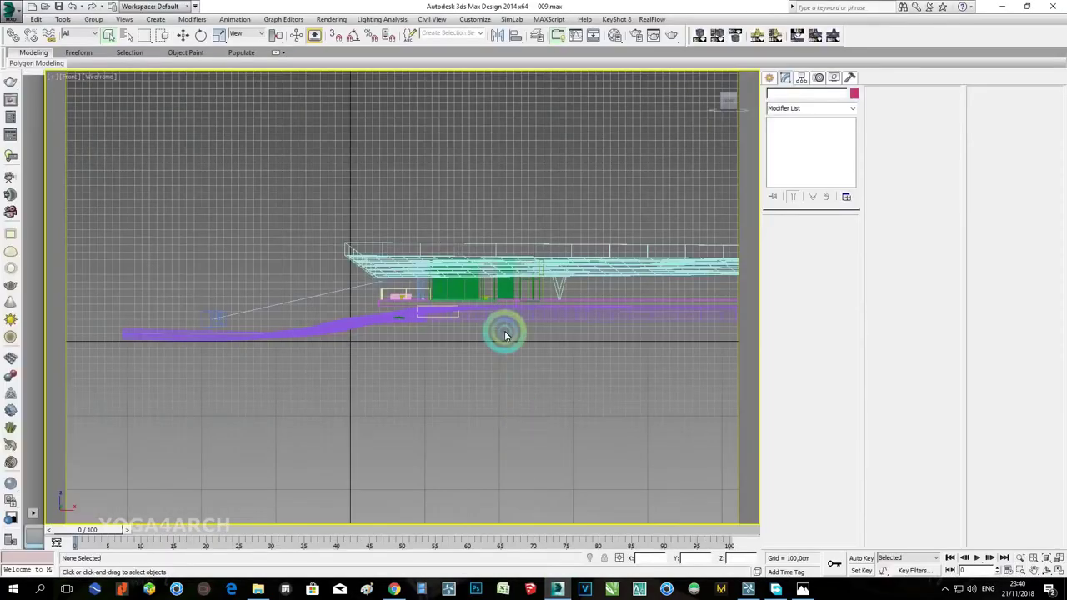
{"action": "key", "text": "c"}
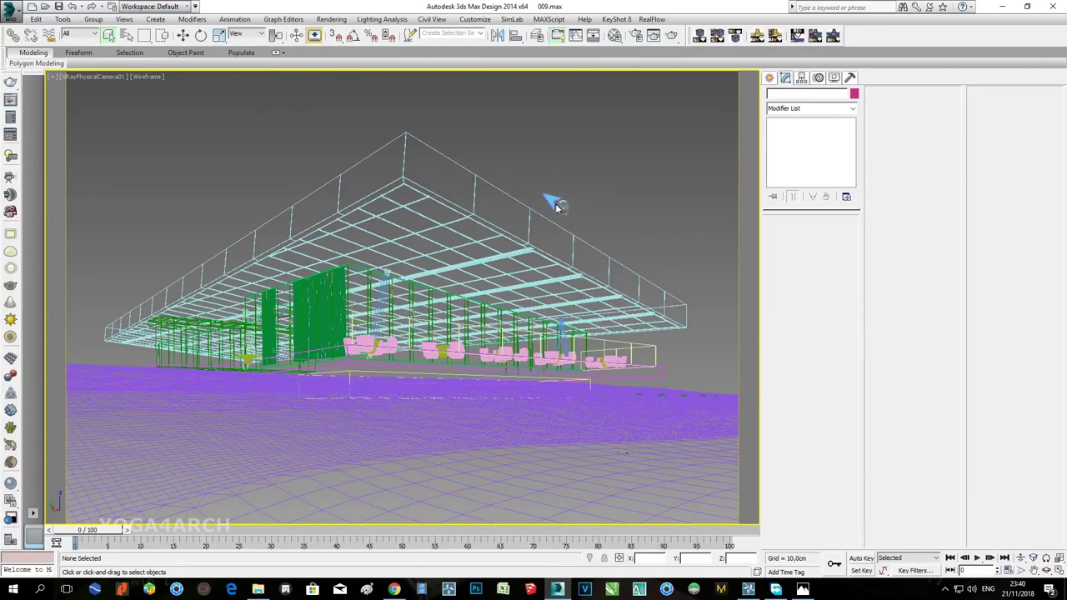
{"action": "left_click", "coordinate": [1010, 7]}
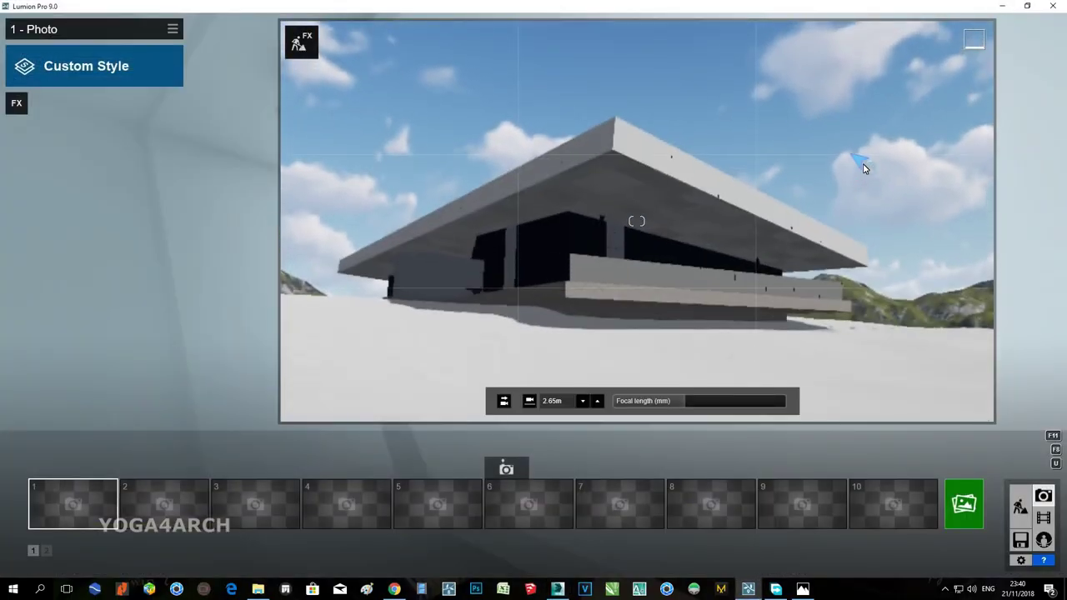
Refine the focal length and camera position around the roof corner and store the view in photo slot 1.
{"action": "left_click_drag", "start_coordinate": [679, 403], "coordinate": [676, 402]}
{"action": "right_click_drag", "start_coordinate": [731, 250], "coordinate": [751, 225]}
{"action": "key", "text": "w"}
{"action": "key", "text": "d"}
{"action": "key", "text": "w"}
{"action": "key", "text": "w"}
{"action": "key", "text": "s"}
{"action": "left_click", "coordinate": [51, 463]}
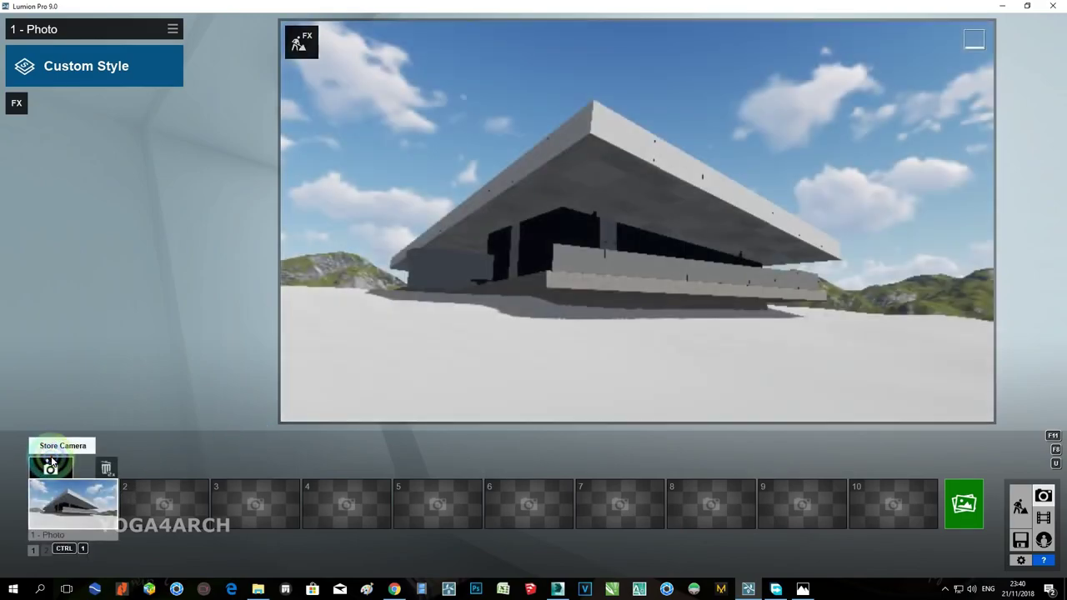
Return to build mode, apply the Glass Advanced material to the terrace railing panels and set their reflectivity to 1.3.
{"action": "left_click", "coordinate": [1012, 507]}
{"action": "right_click_drag", "start_coordinate": [512, 187], "coordinate": [535, 237]}
{"action": "key", "text": "w"}
{"action": "key", "text": "w"}
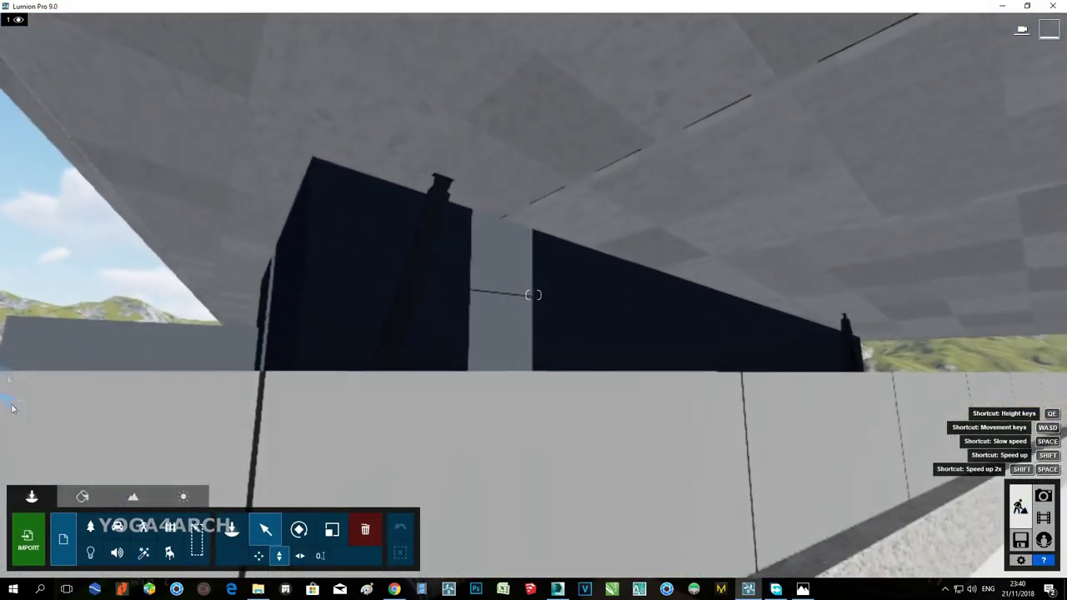
{"action": "left_click", "coordinate": [306, 289]}
{"action": "right_click_drag", "start_coordinate": [401, 285], "coordinate": [400, 309]}
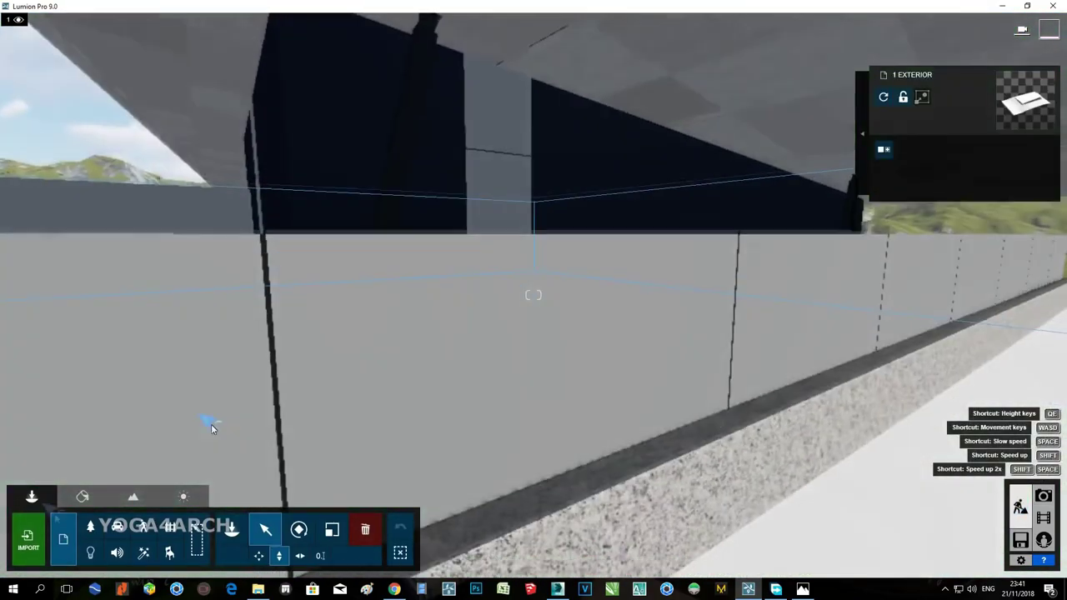
{"action": "left_click", "coordinate": [82, 498]}
{"action": "left_click", "coordinate": [386, 304]}
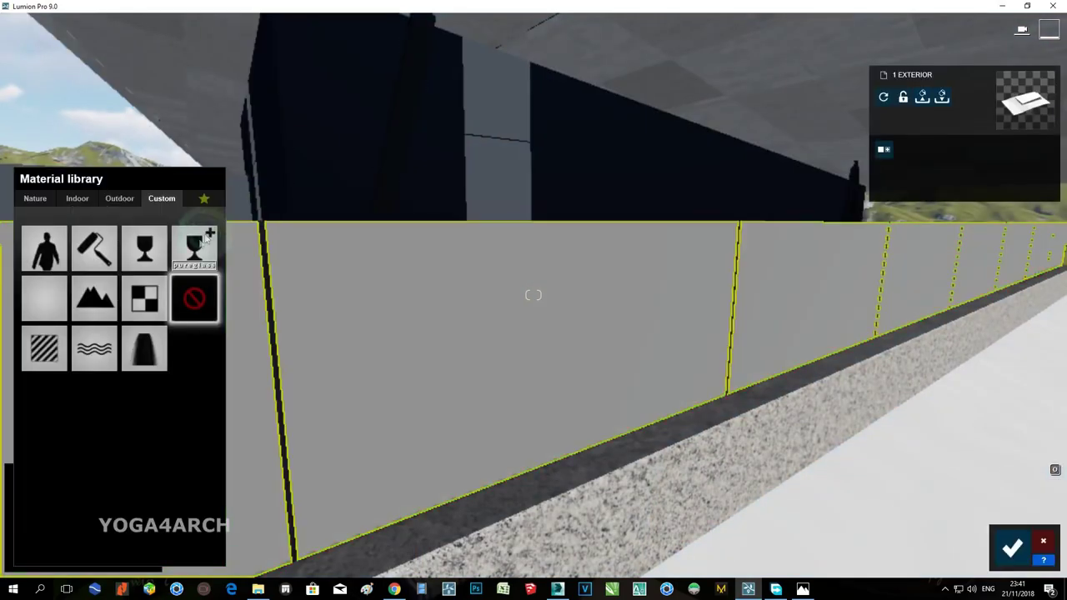
{"action": "left_click", "coordinate": [150, 247]}
{"action": "right_click_drag", "start_coordinate": [608, 273], "coordinate": [670, 274]}
{"action": "key", "text": "s"}
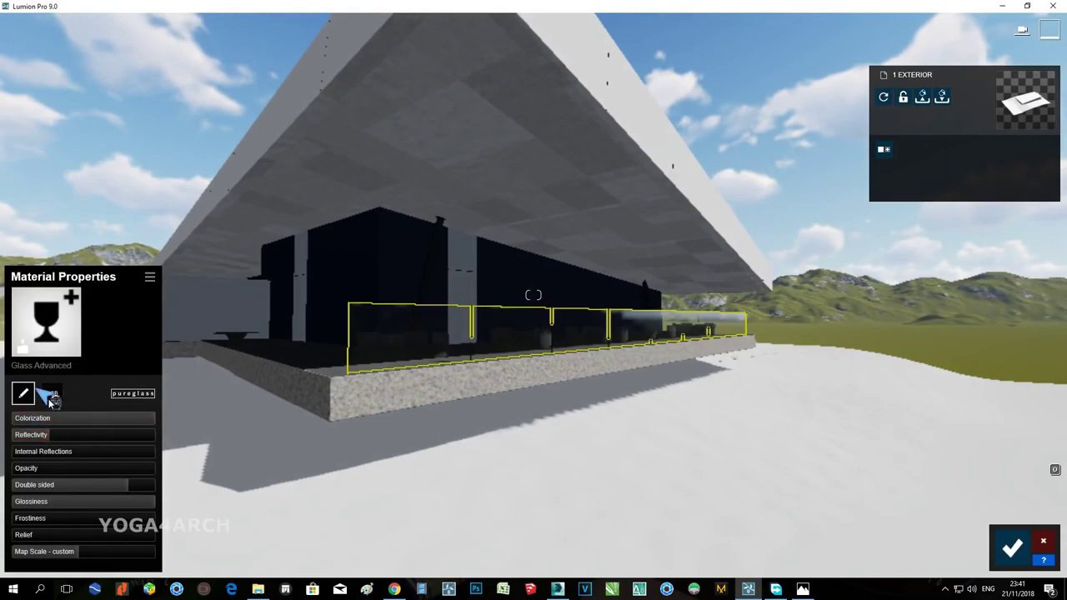
{"action": "left_click", "coordinate": [51, 394]}
{"action": "left_click", "coordinate": [25, 395]}
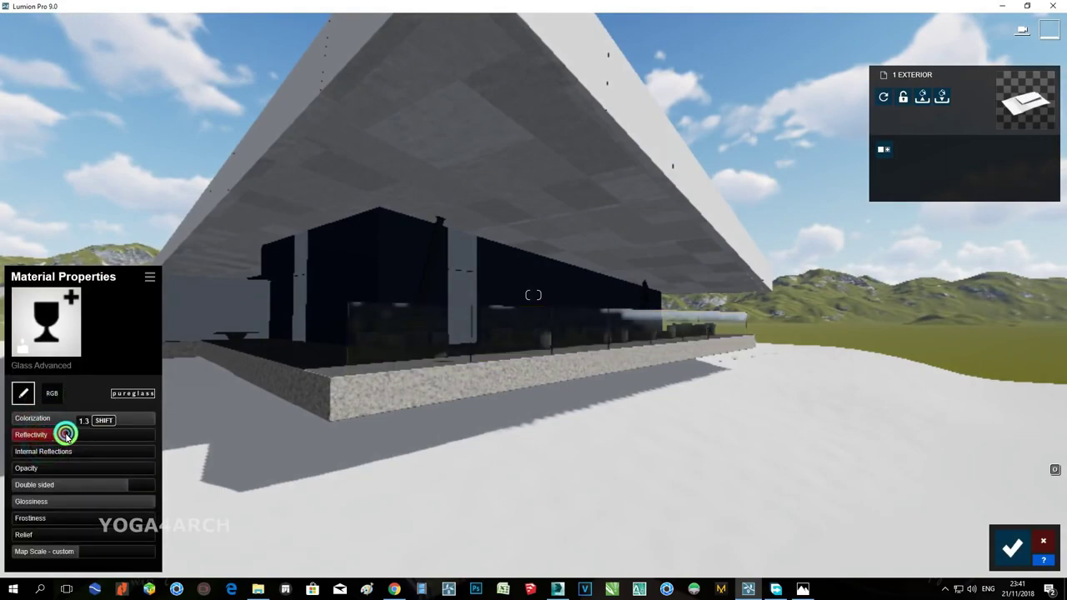
Apply the Glass Advanced material to the Glass_interior facade panes and set their reflectivity to 1.0.
{"action": "left_click", "coordinate": [395, 250]}
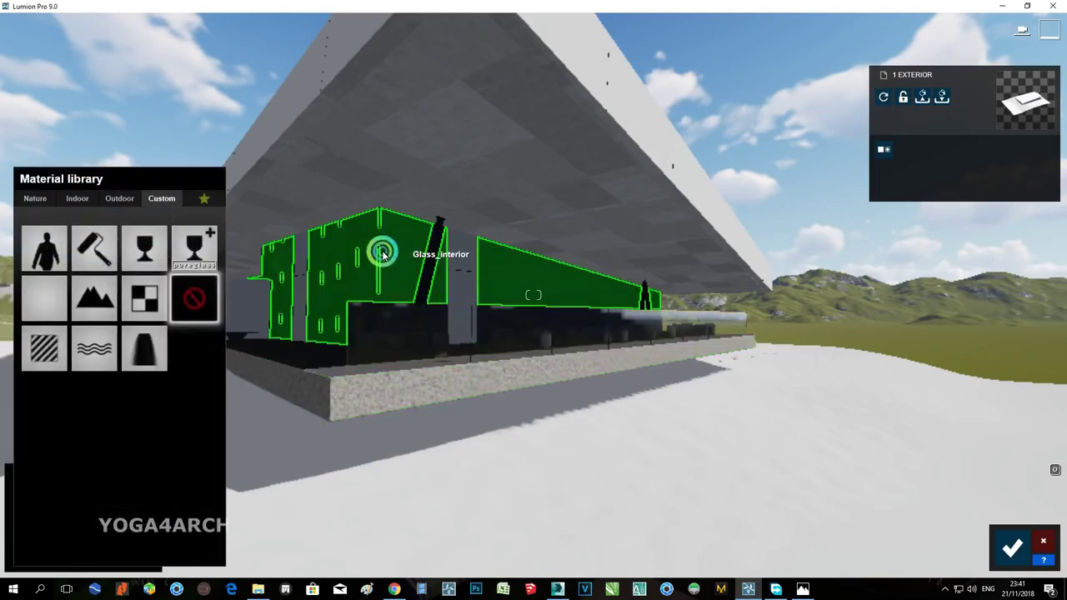
{"action": "left_click", "coordinate": [194, 248]}
{"action": "left_click", "coordinate": [55, 438]}
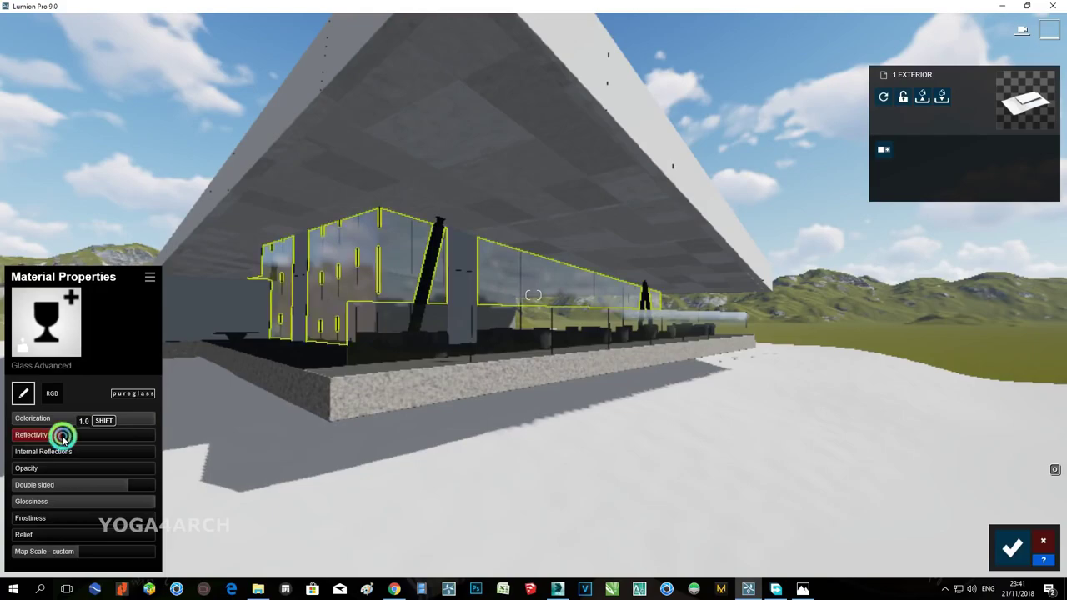
Apply the Standard material to the roof's underside, set its gloss to 0.4, lower the reflectivity and create a normal map.
{"action": "left_click", "coordinate": [459, 173]}
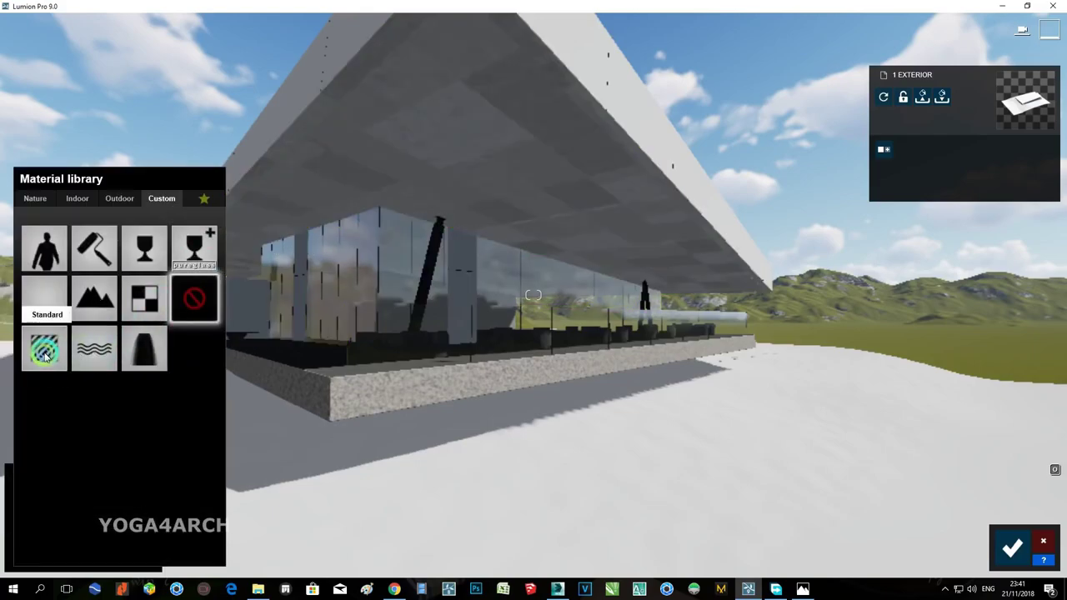
{"action": "left_click", "coordinate": [45, 353]}
{"action": "left_click", "coordinate": [36, 390]}
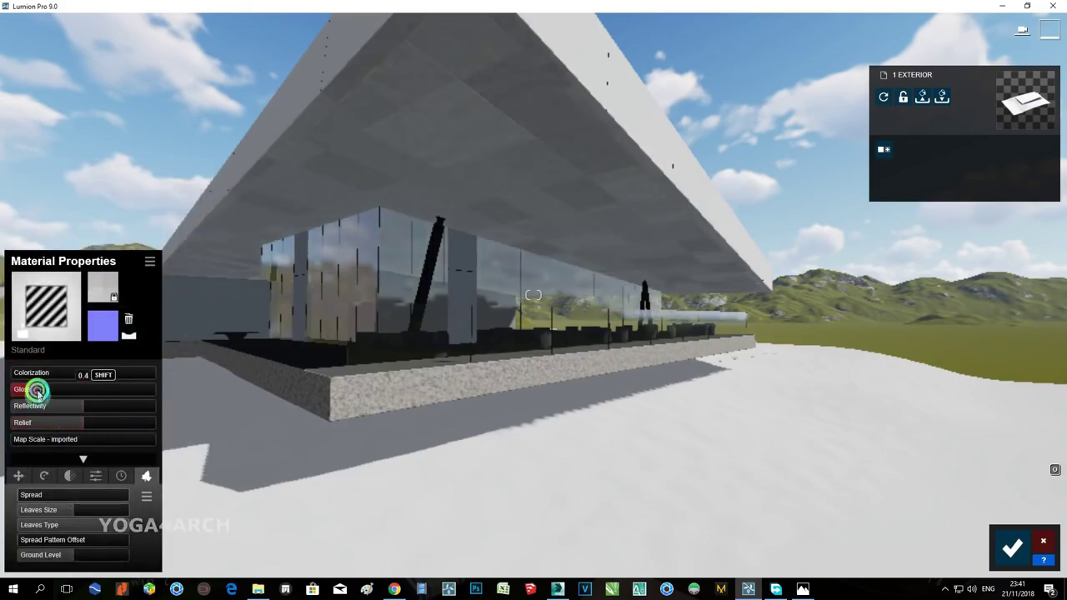
{"action": "left_click", "coordinate": [45, 404]}
{"action": "left_click", "coordinate": [130, 324]}
{"action": "left_click", "coordinate": [128, 335]}
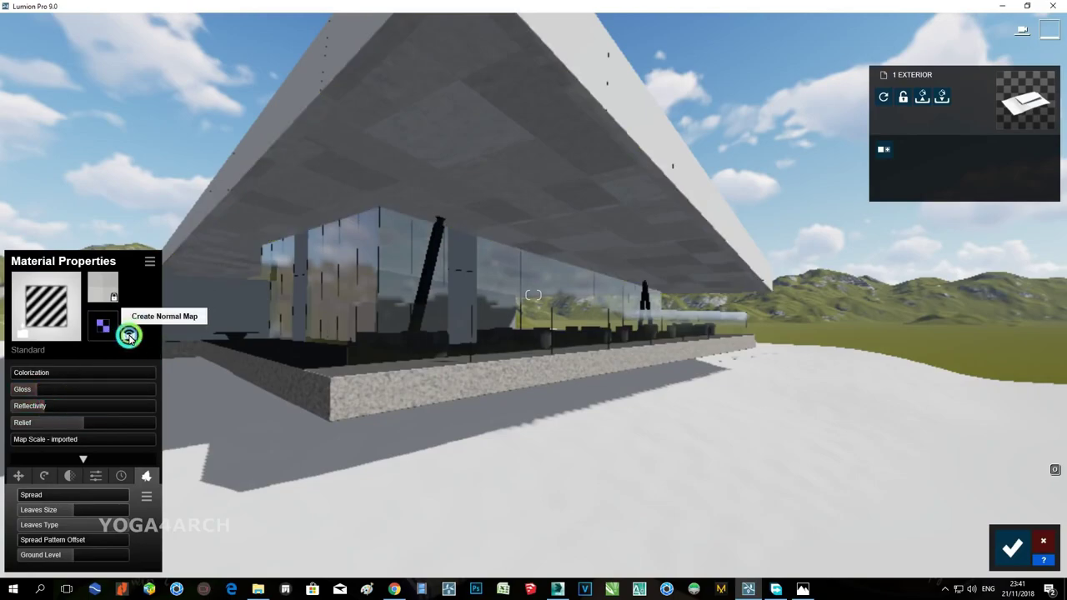
Try the Standard material on the Concrete_ceiling roof fascia.
{"action": "right_click_drag", "start_coordinate": [546, 242], "coordinate": [583, 220]}
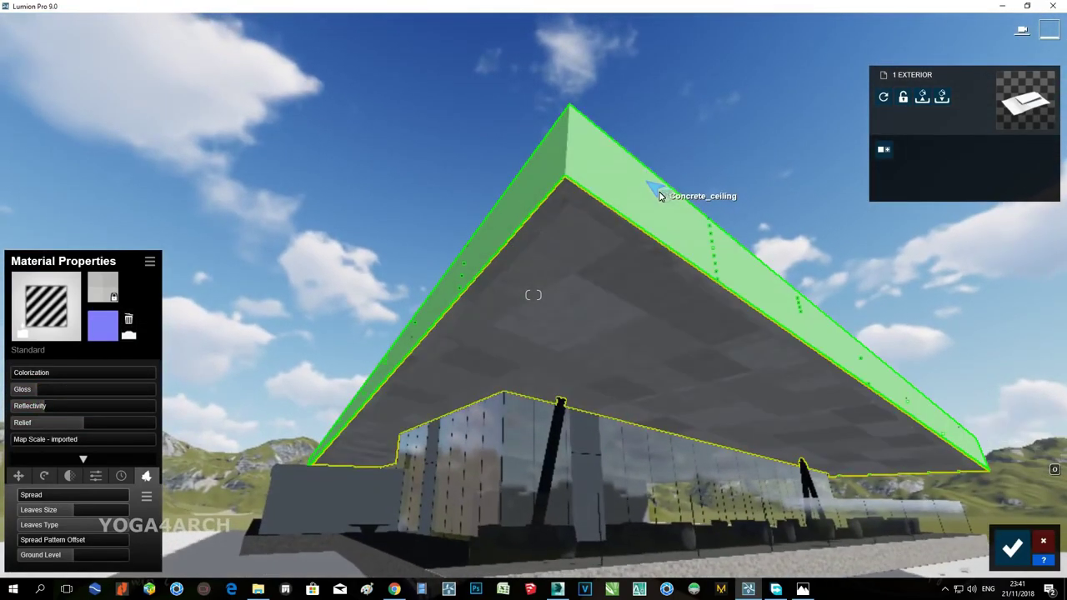
{"action": "left_click", "coordinate": [638, 203]}
{"action": "left_click", "coordinate": [56, 345]}
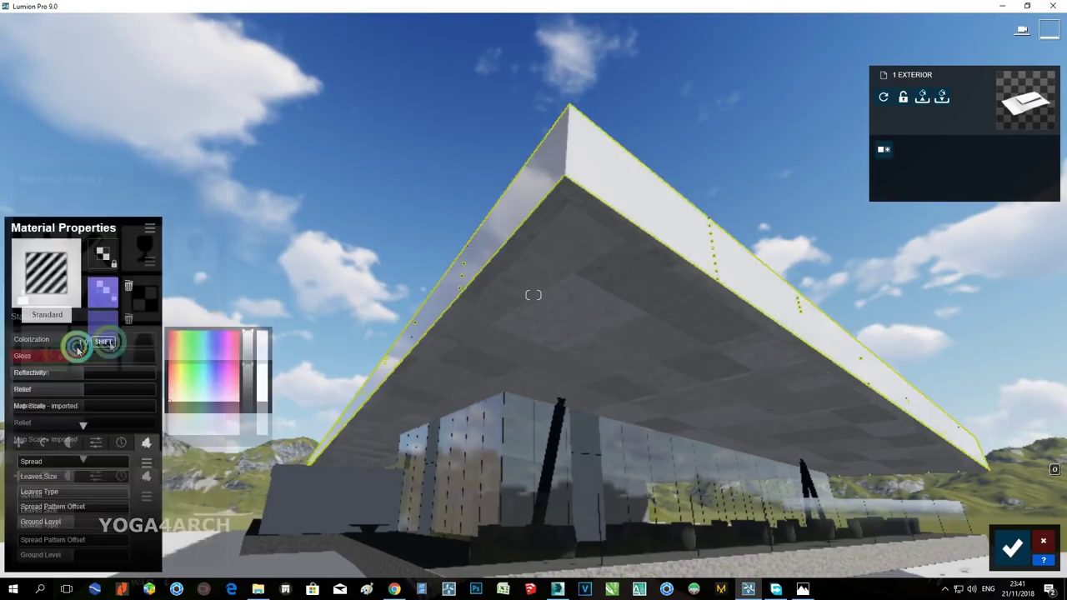
{"action": "right_click_drag", "start_coordinate": [224, 320], "coordinate": [157, 321]}
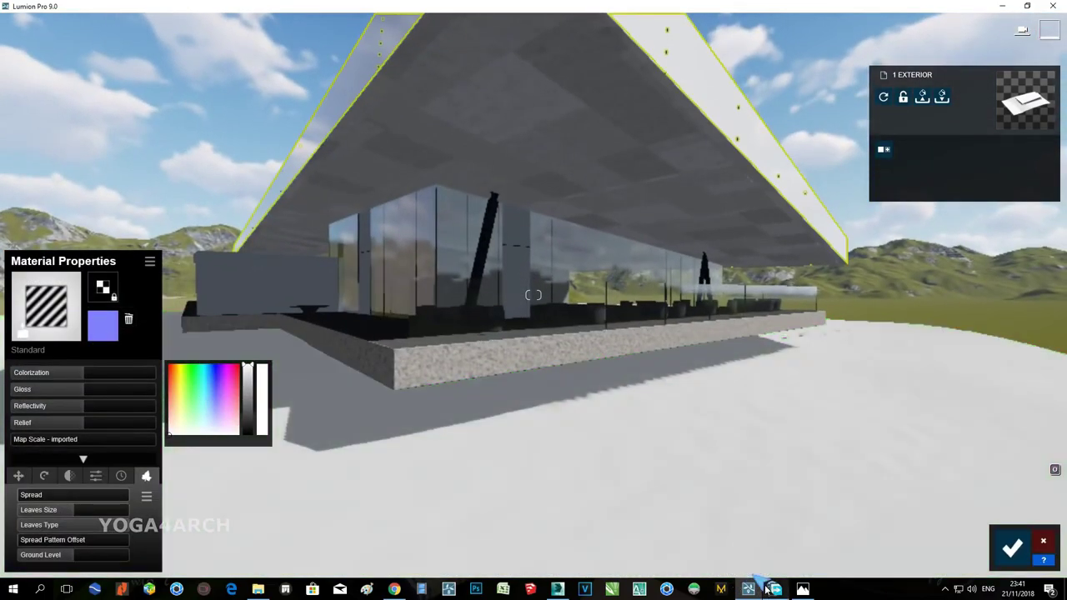
Open the reference photo Exteriorshd v016_009.jpg, zoom in on the house to examine its roof and facade materials, and return to Lumion.
{"action": "left_click", "coordinate": [805, 588]}
{"action": "double_click", "coordinate": [574, 259]}
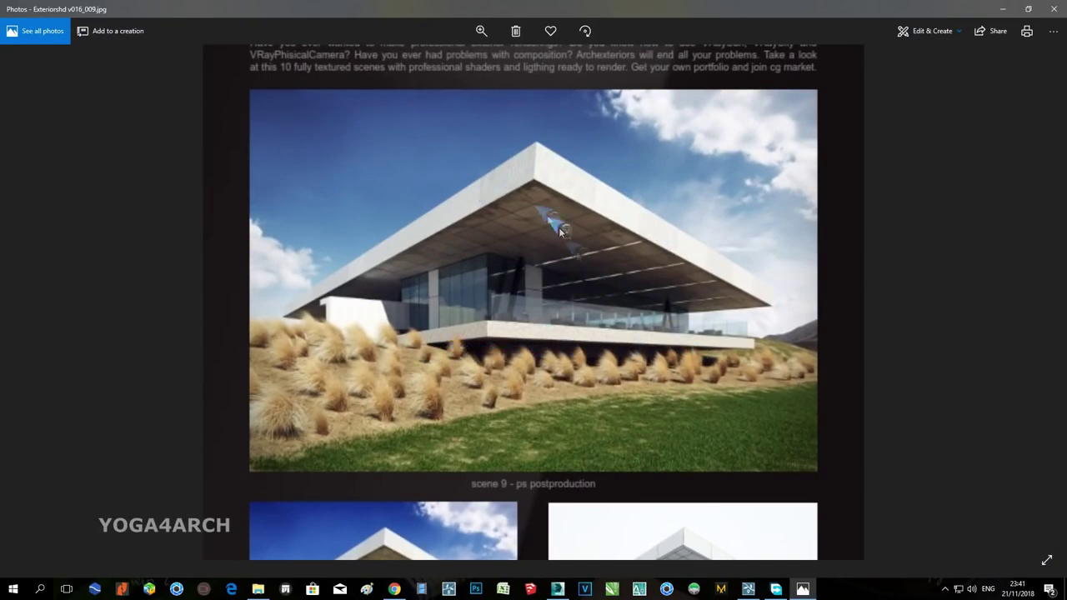
{"action": "left_click", "coordinate": [1005, 9]}
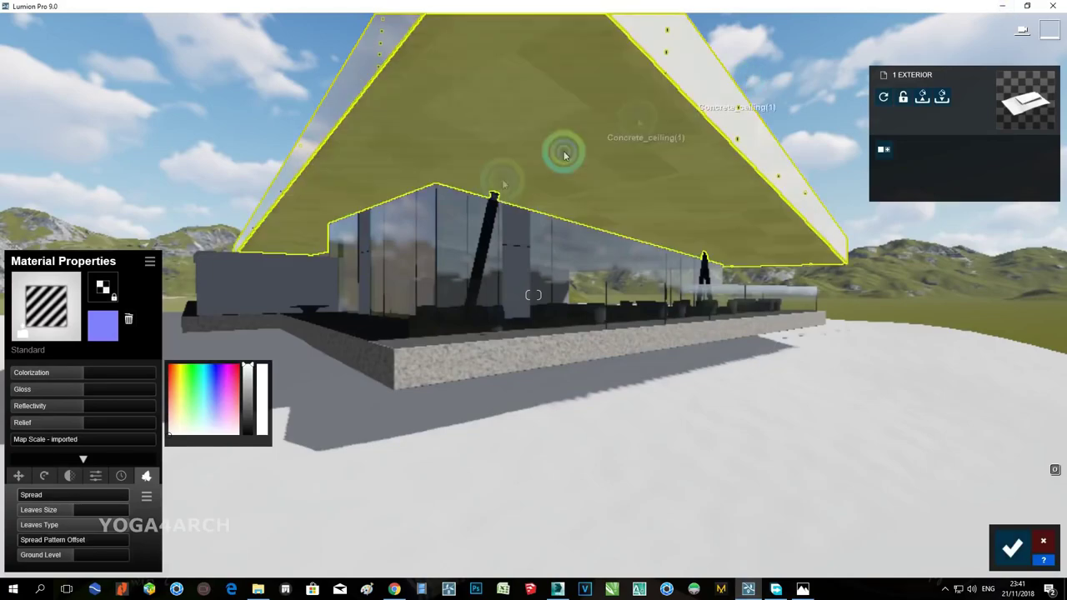
Compare indoor plasters on the roof fascia, including Plaster 004 1024x512 and Polii Plaster 19 VAR1 2K, and apply the smooth near-white one from page 2.
{"action": "left_click", "coordinate": [45, 304]}
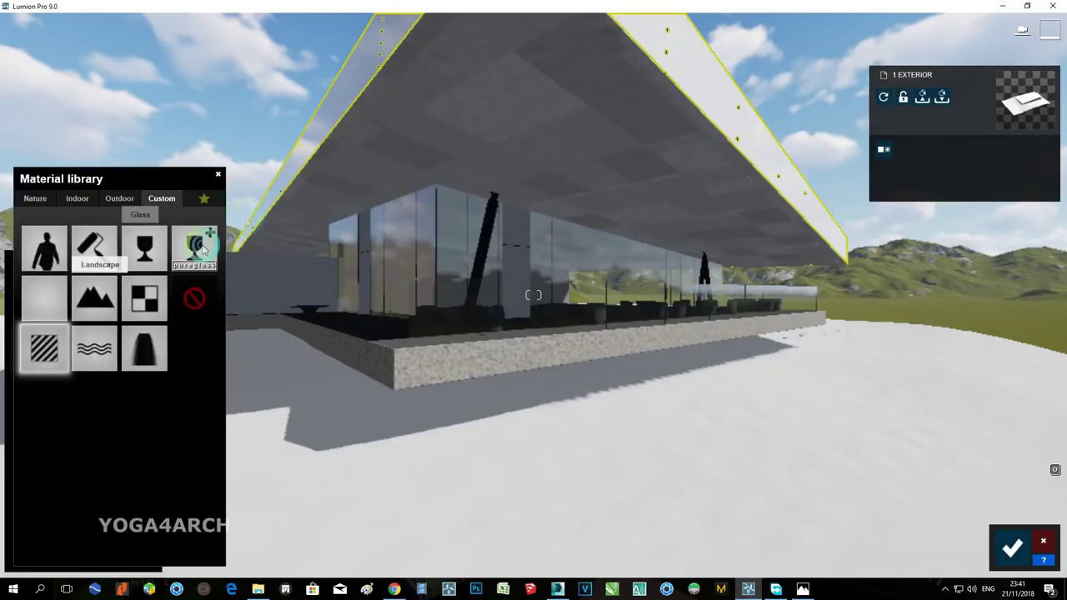
{"action": "left_click", "coordinate": [84, 200]}
{"action": "left_click", "coordinate": [198, 241]}
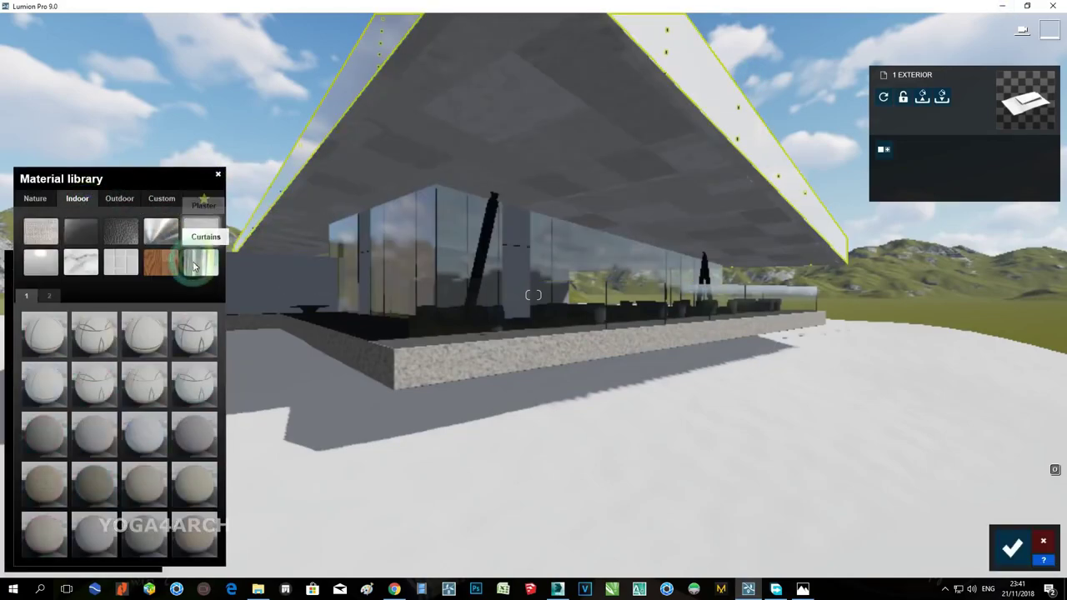
{"action": "left_click", "coordinate": [140, 538]}
{"action": "mouse_move", "coordinate": [374, 357]}
{"action": "right_mouse_down"}
{"action": "mouse_move", "coordinate": [386, 339]}
{"action": "mouse_move", "coordinate": [369, 350]}
{"action": "right_mouse_up"}
{"action": "left_click", "coordinate": [101, 538]}
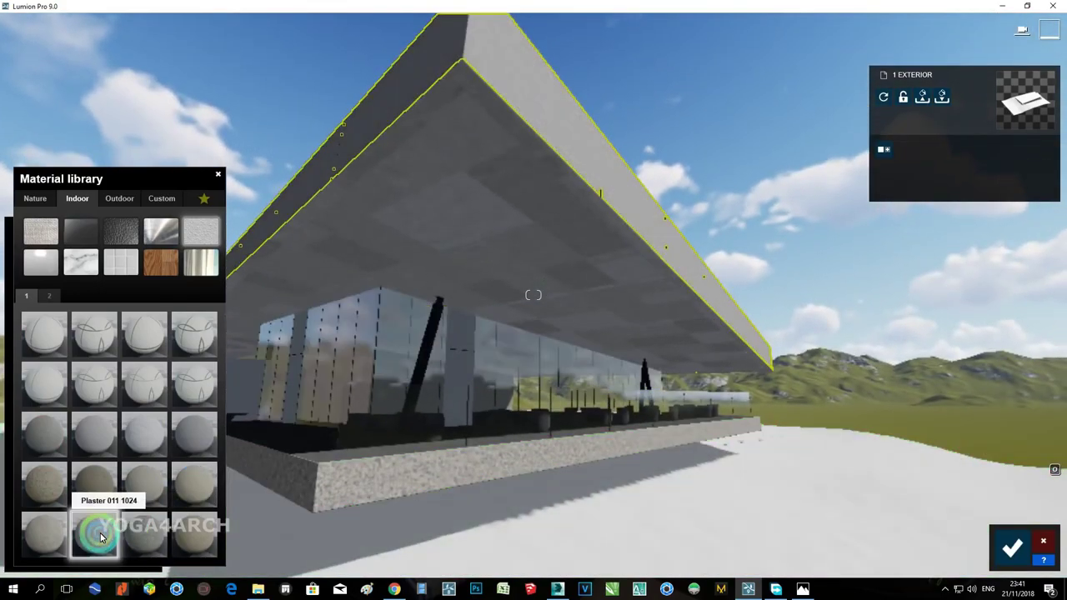
{"action": "left_click", "coordinate": [48, 536]}
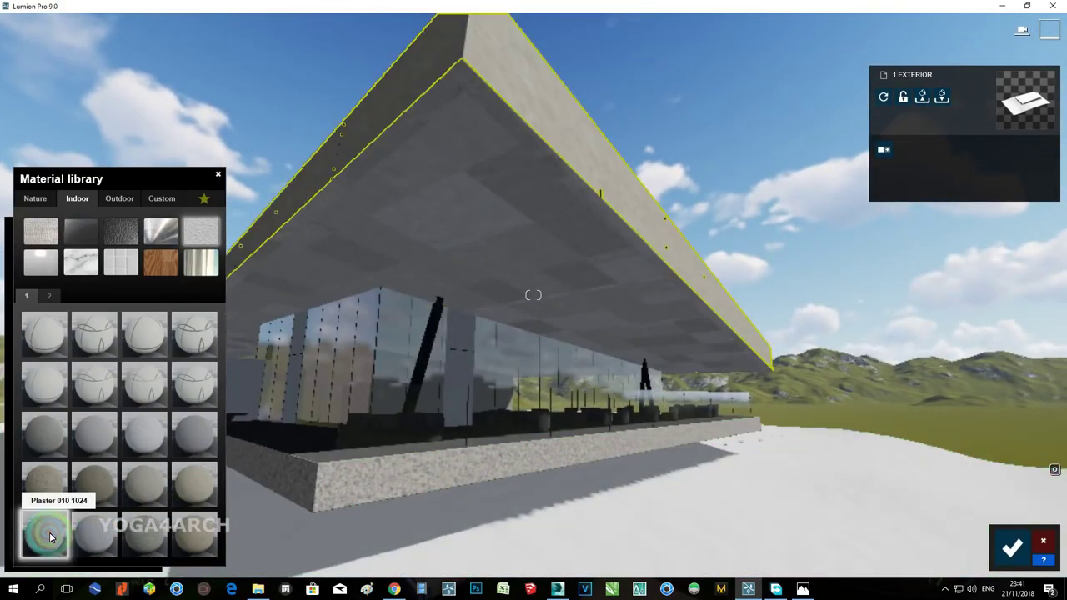
{"action": "left_click", "coordinate": [144, 440]}
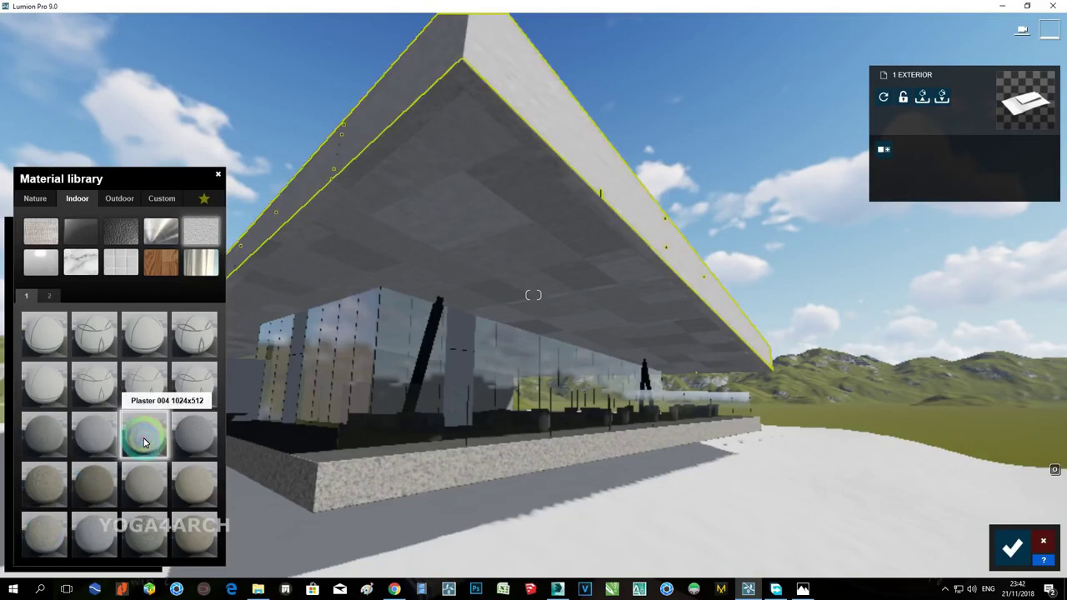
{"action": "left_click", "coordinate": [46, 295]}
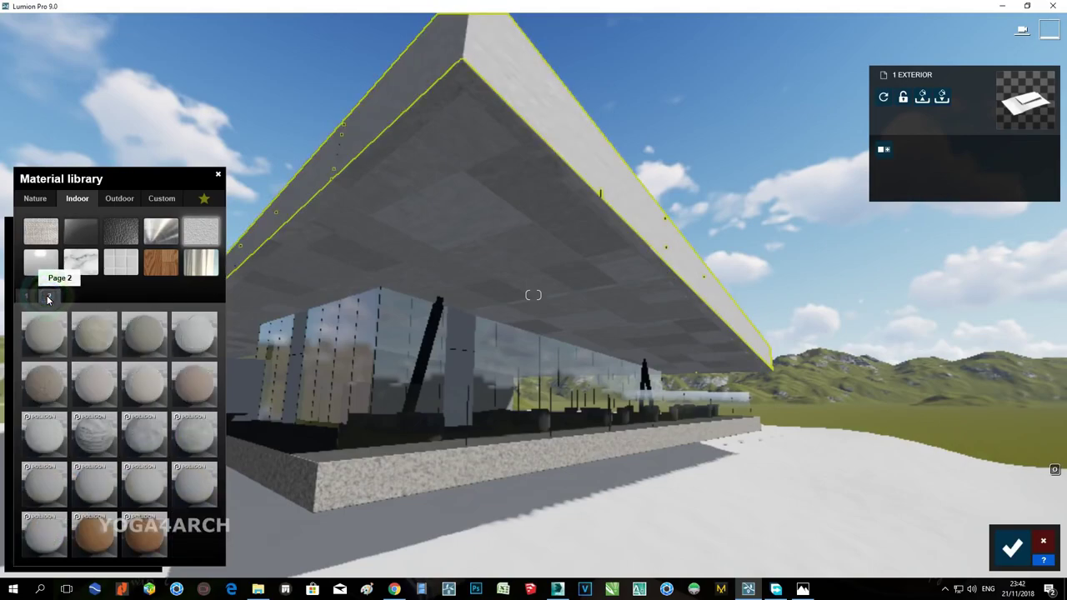
{"action": "left_click", "coordinate": [137, 437]}
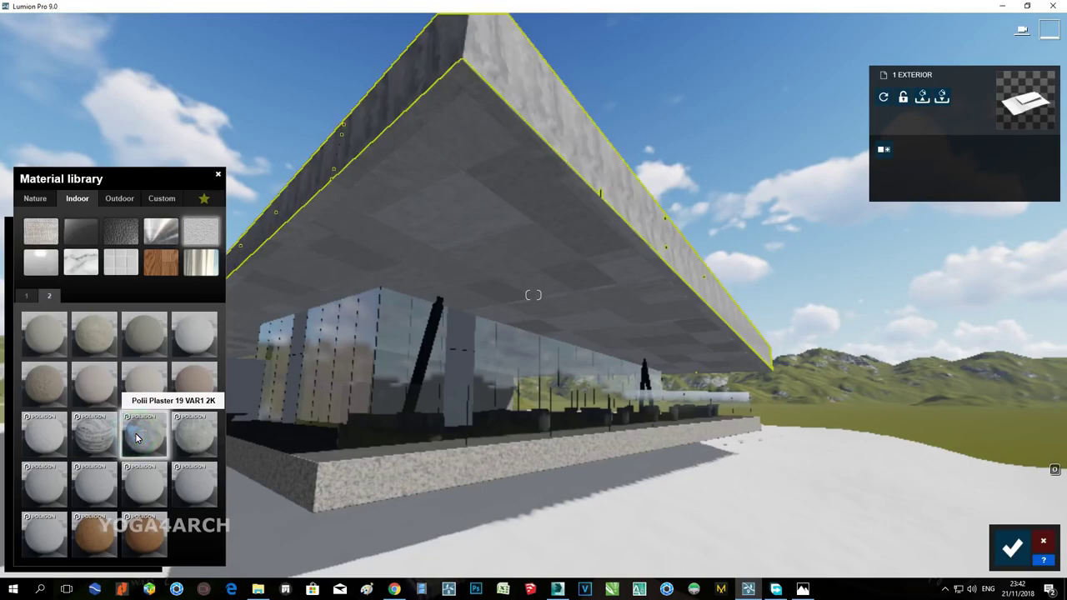
{"action": "left_click", "coordinate": [198, 336]}
Apply the indoor material Plaster 006 DDDS 1024 to the terrace slab edge and raise its colorization to about half with white.
{"action": "right_click_drag", "start_coordinate": [458, 200], "coordinate": [464, 342]}
{"action": "key", "text": "q"}
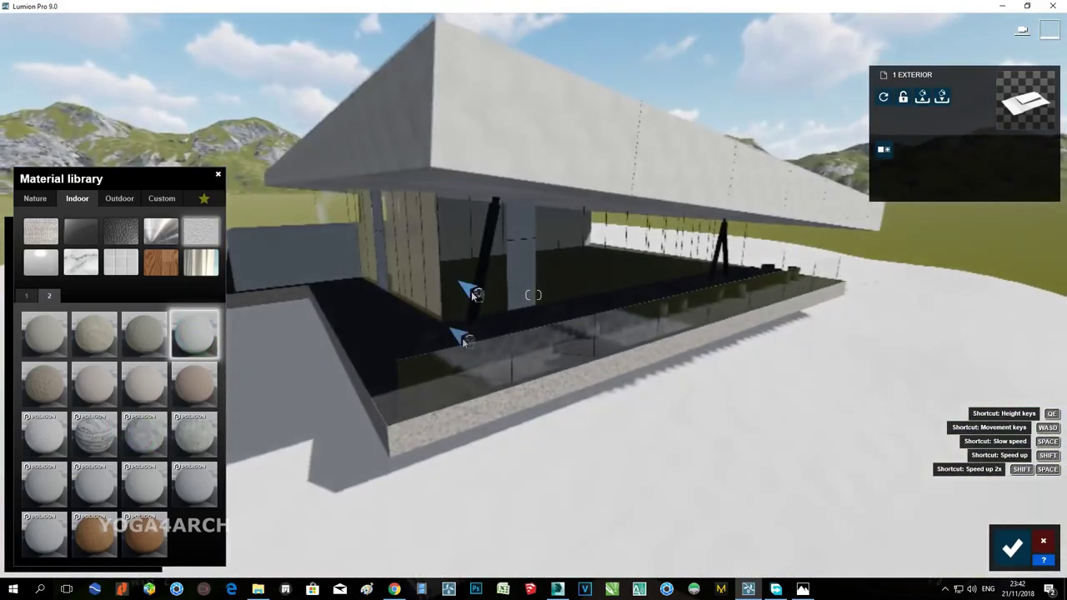
{"action": "left_click", "coordinate": [267, 300]}
{"action": "left_click", "coordinate": [83, 200]}
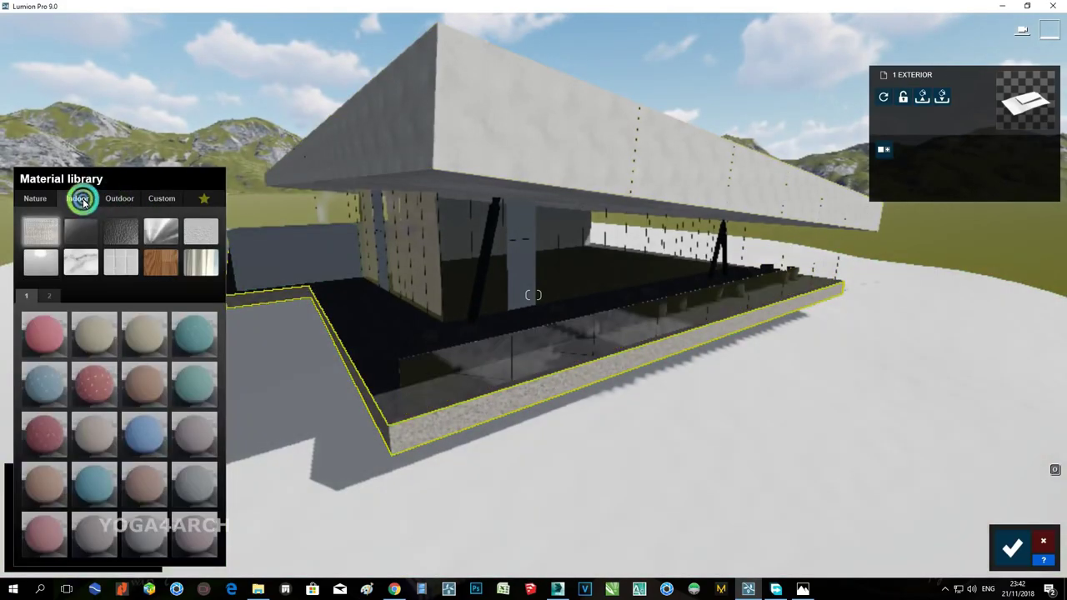
{"action": "left_click", "coordinate": [197, 236]}
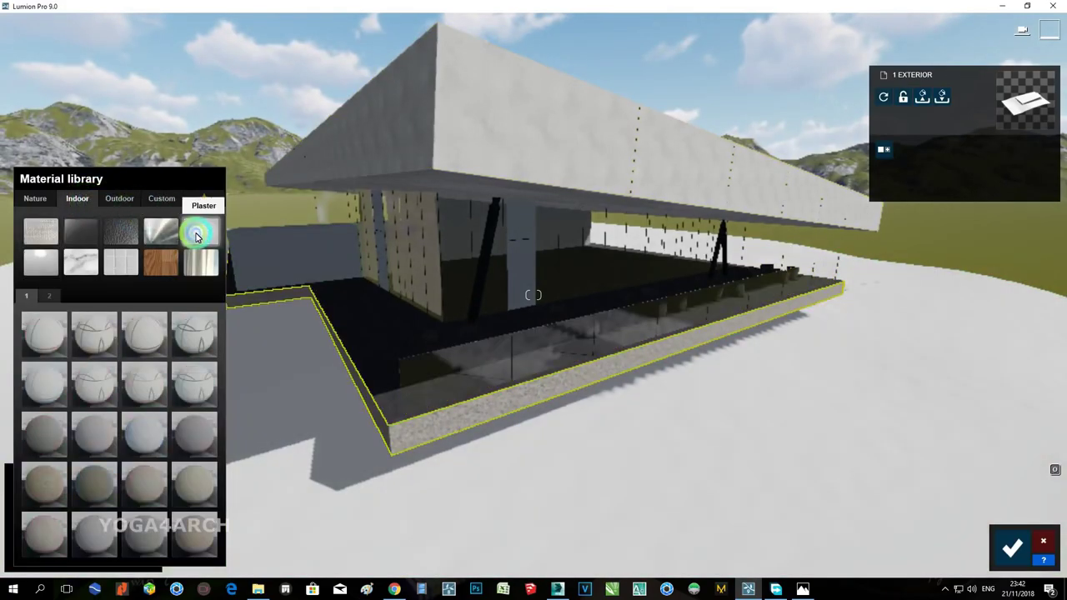
{"action": "left_click", "coordinate": [50, 496]}
{"action": "key", "text": "w"}
{"action": "right_click_drag", "start_coordinate": [427, 489], "coordinate": [333, 480]}
{"action": "left_click", "coordinate": [52, 492]}
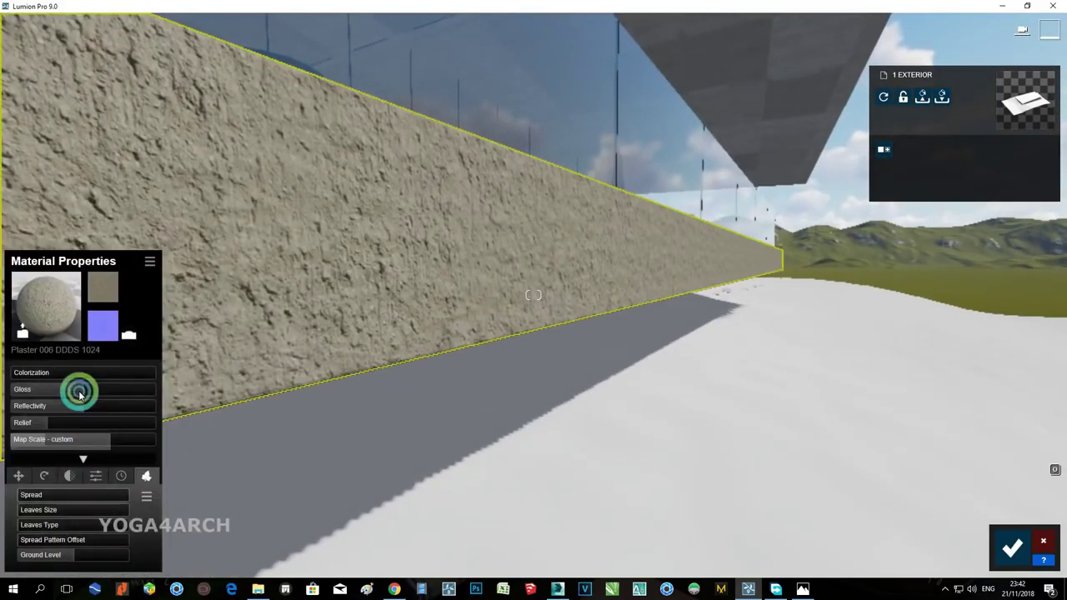
{"action": "left_click", "coordinate": [42, 374]}
{"action": "left_click_drag", "start_coordinate": [43, 377], "coordinate": [77, 378]}
Assign the custom Glass Advanced material to the opaque glazing panes under the roof and set their reflectivity to about 0.6.
{"action": "key", "text": "s"}
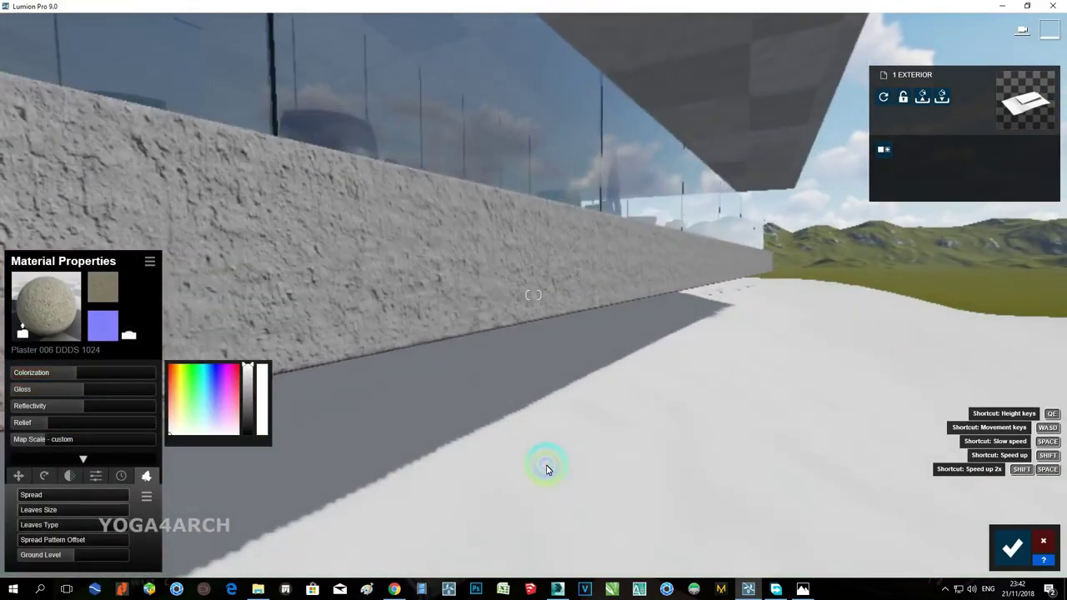
{"action": "key", "text": "s"}
{"action": "right_click_drag", "start_coordinate": [547, 469], "coordinate": [560, 322]}
{"action": "key", "text": "w"}
{"action": "left_click", "coordinate": [517, 283]}
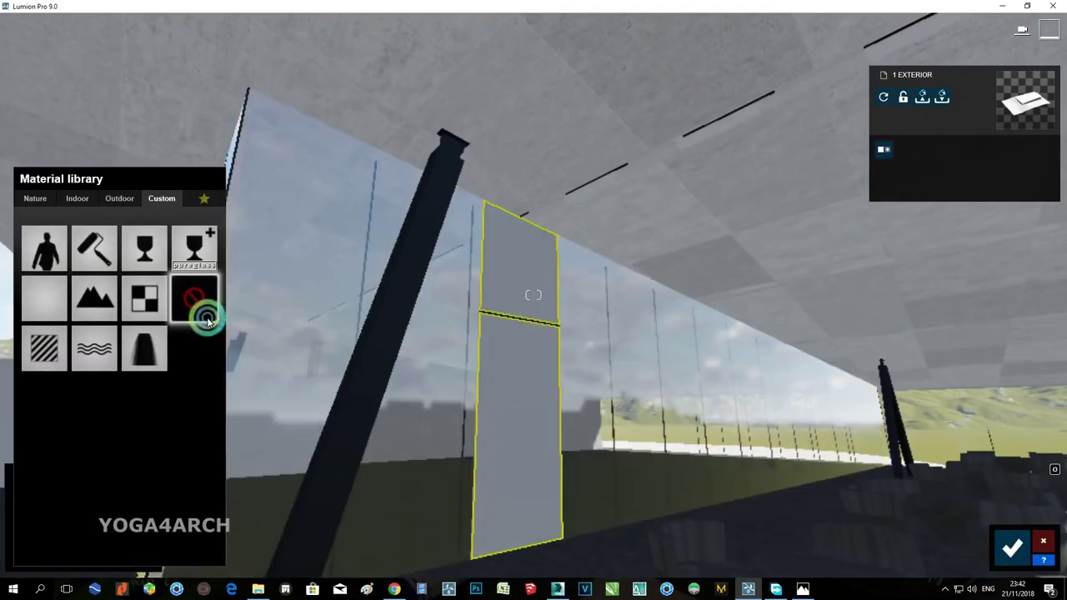
{"action": "left_click", "coordinate": [196, 265]}
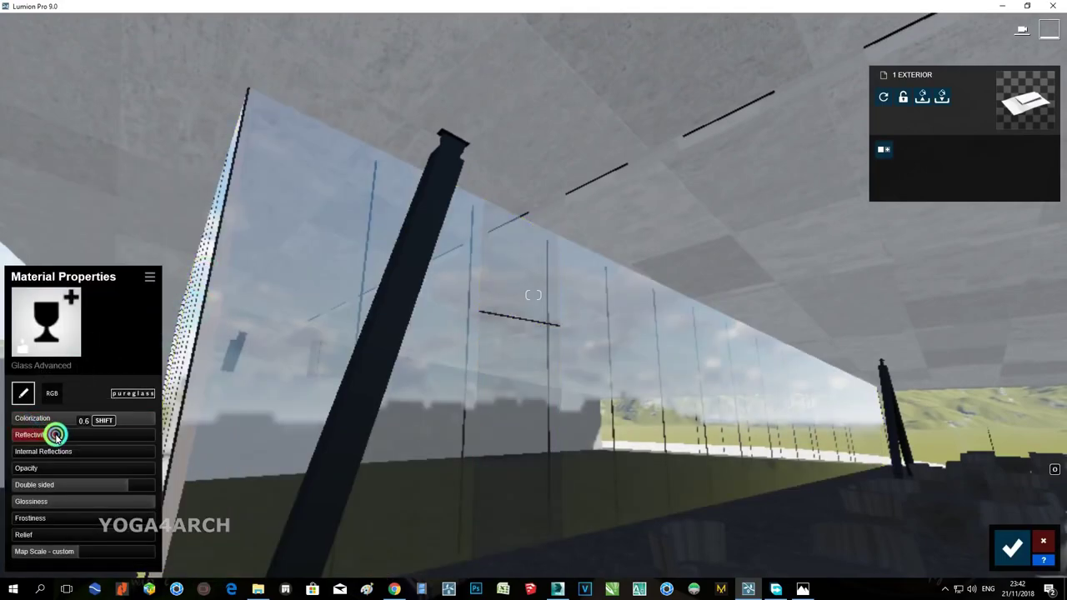
Apply the Standard material to the terrace floor Standard_5, raise its gloss and reflectivity, and reduce its relief.
{"action": "right_click_drag", "start_coordinate": [555, 430], "coordinate": [617, 370]}
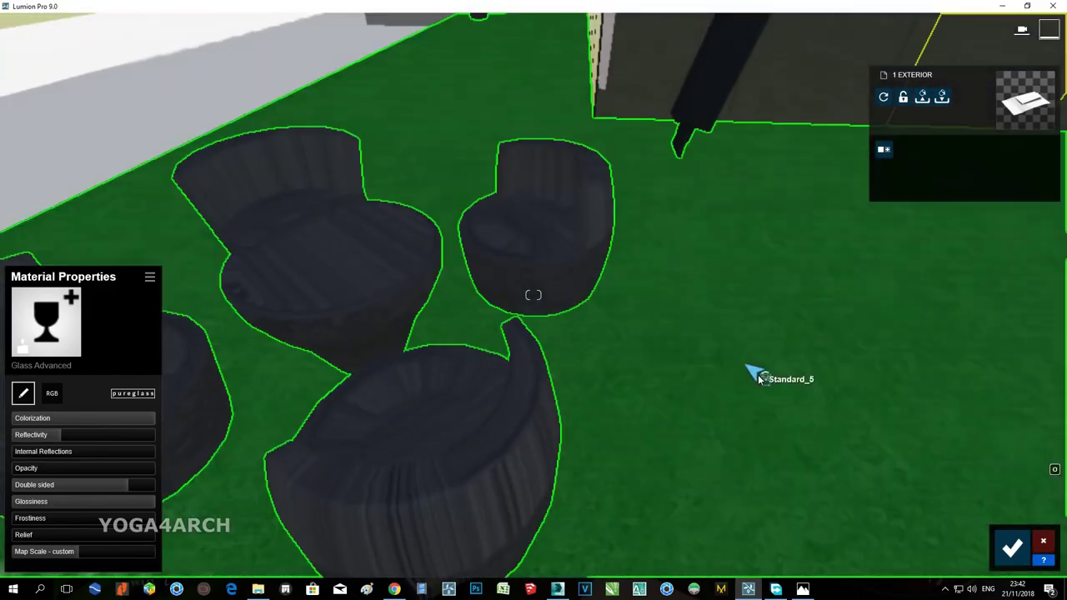
{"action": "left_click", "coordinate": [747, 369]}
{"action": "left_click", "coordinate": [42, 288]}
{"action": "left_click_drag", "start_coordinate": [87, 388], "coordinate": [146, 417]}
{"action": "left_click_drag", "start_coordinate": [82, 424], "coordinate": [64, 423]}
Apply the Standard material to the terrace furniture, reduce its gloss and relief, and set reflectivity to about 0.7.
{"action": "right_click_drag", "start_coordinate": [523, 367], "coordinate": [406, 377]}
{"action": "left_click", "coordinate": [400, 369]}
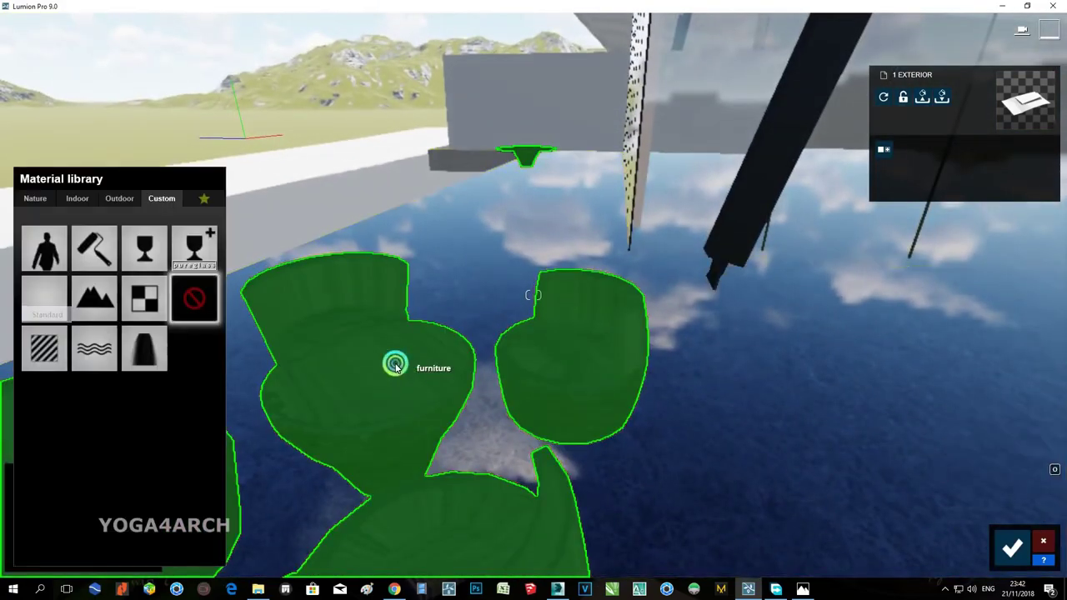
{"action": "left_click", "coordinate": [45, 364]}
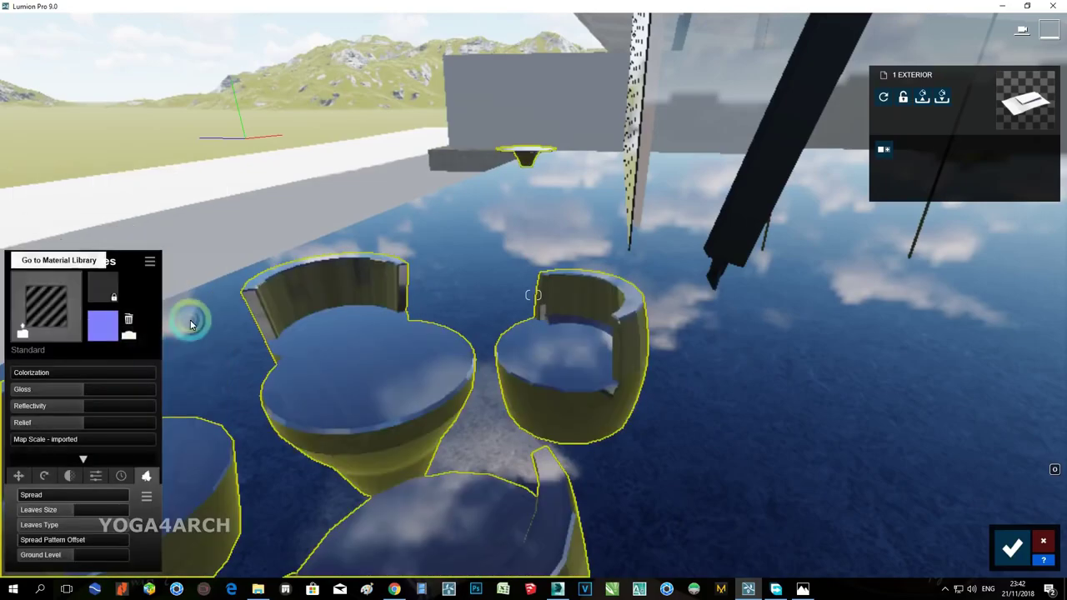
{"action": "left_click", "coordinate": [42, 390]}
{"action": "left_click", "coordinate": [60, 413]}
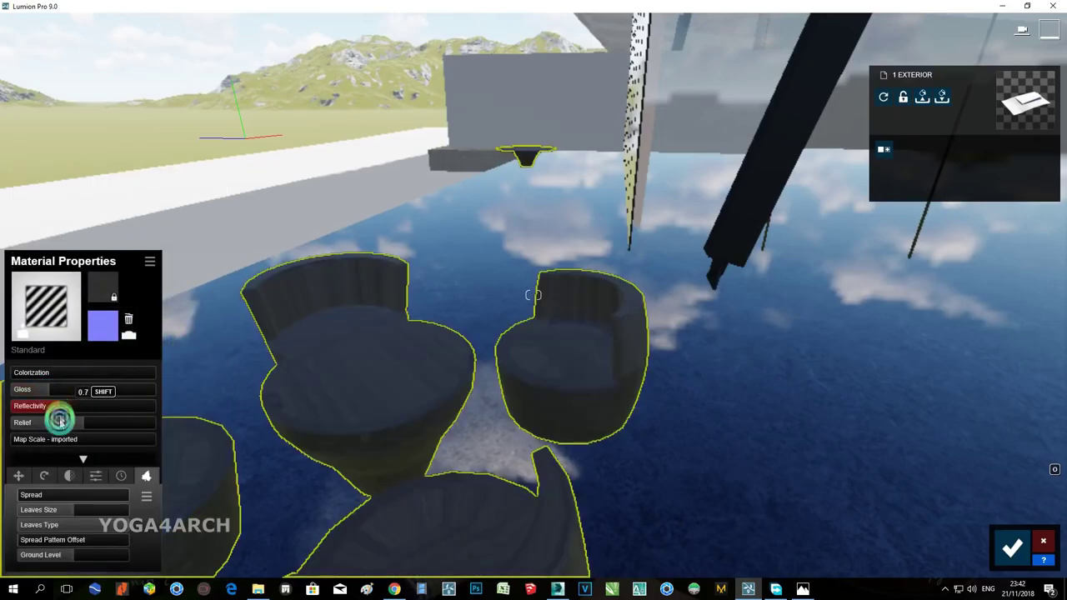
Try the second 3D grass on the ground surface Material #19, replace it with Wild Grass 01, and save the material changes.
{"action": "right_click_drag", "start_coordinate": [386, 301], "coordinate": [281, 326]}
{"action": "key", "text": "s"}
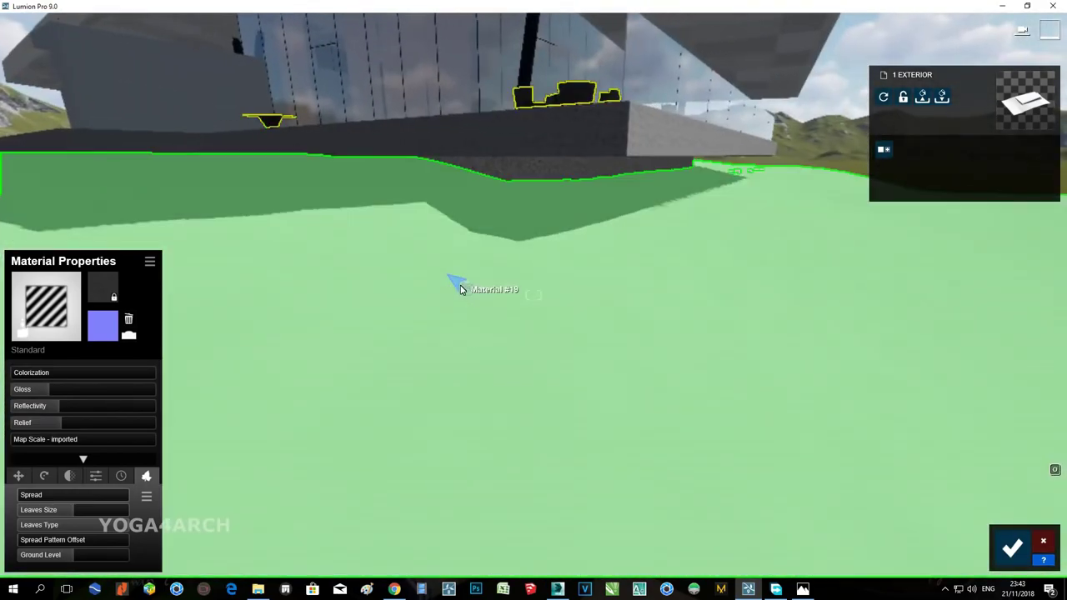
{"action": "right_click_drag", "start_coordinate": [464, 290], "coordinate": [465, 281]}
{"action": "key", "text": "s"}
{"action": "left_click", "coordinate": [869, 431]}
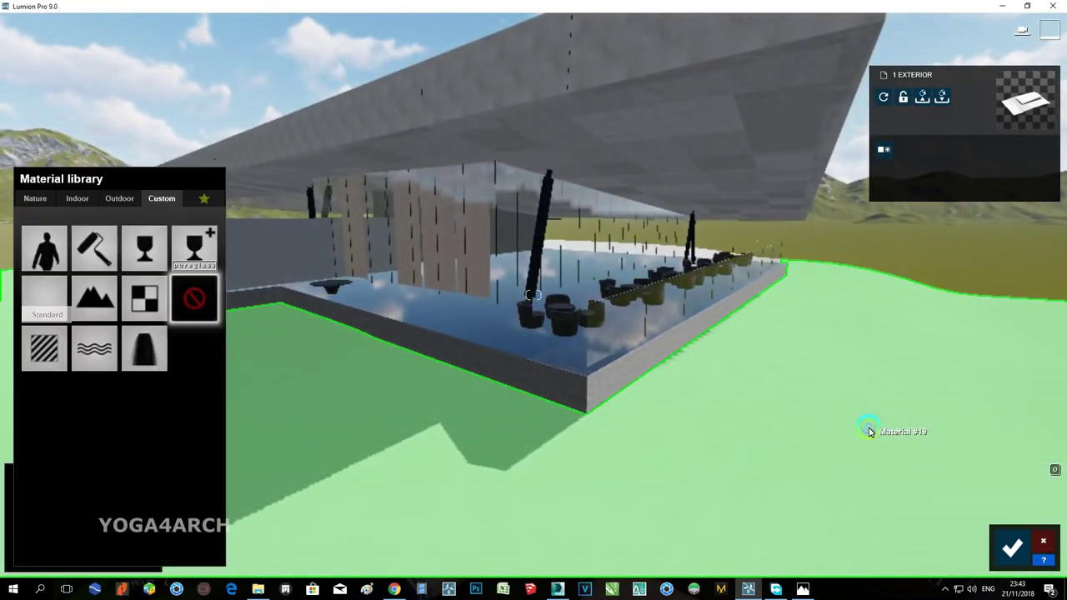
{"action": "left_click", "coordinate": [42, 203]}
{"action": "left_click", "coordinate": [81, 231]}
{"action": "left_click", "coordinate": [98, 331]}
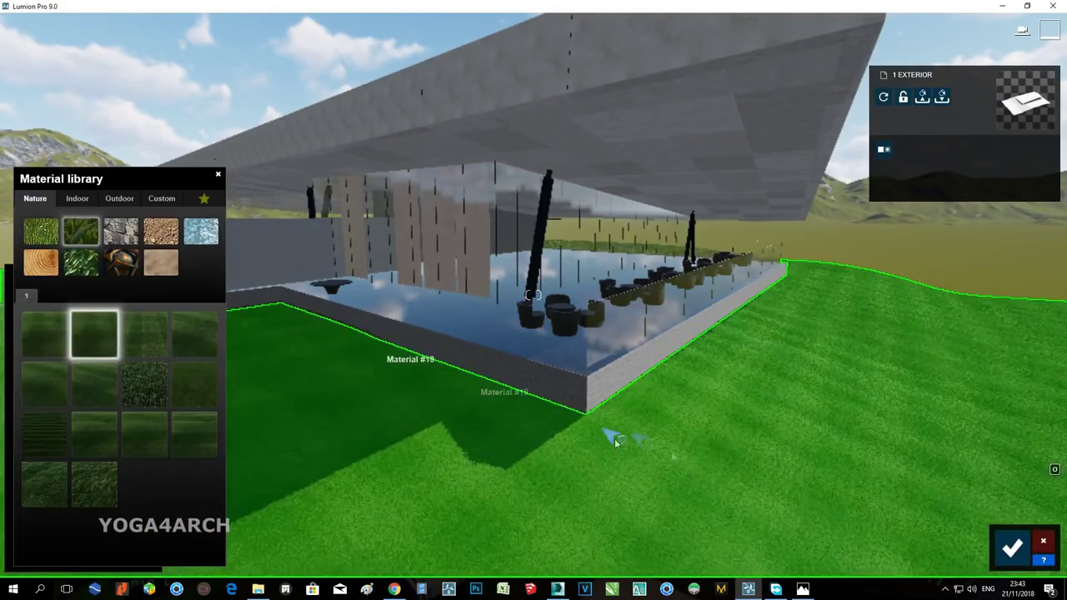
{"action": "right_click_drag", "start_coordinate": [614, 439], "coordinate": [579, 430]}
{"action": "scroll", "coordinate": [578, 427], "scroll_direction": "down", "scroll_amount": 4}
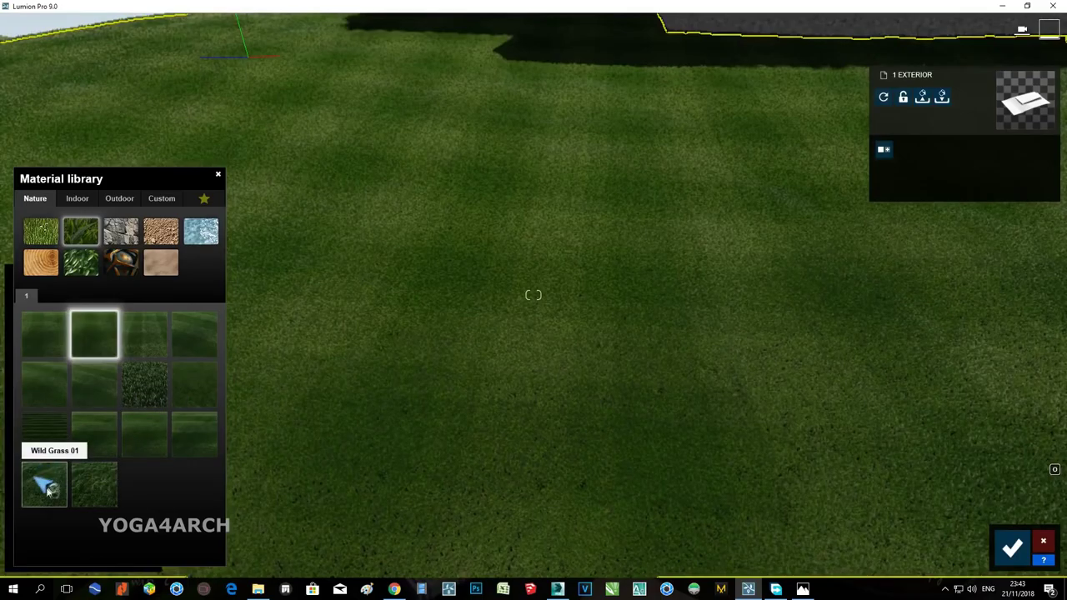
{"action": "left_click", "coordinate": [45, 485]}
{"action": "scroll", "coordinate": [271, 349], "scroll_direction": "down", "scroll_amount": 5}
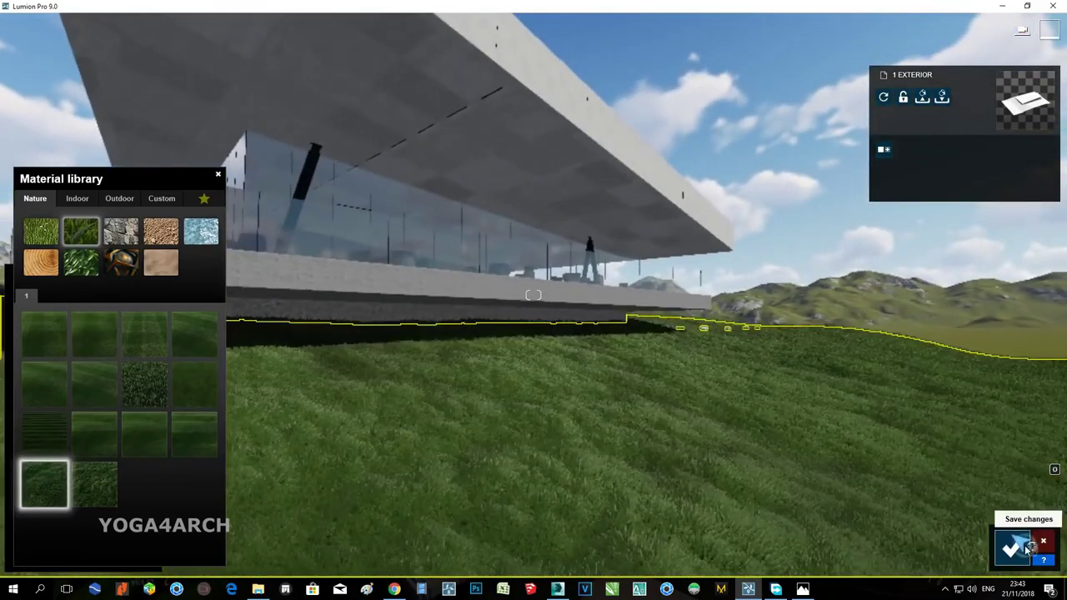
{"action": "left_click", "coordinate": [1012, 548]}
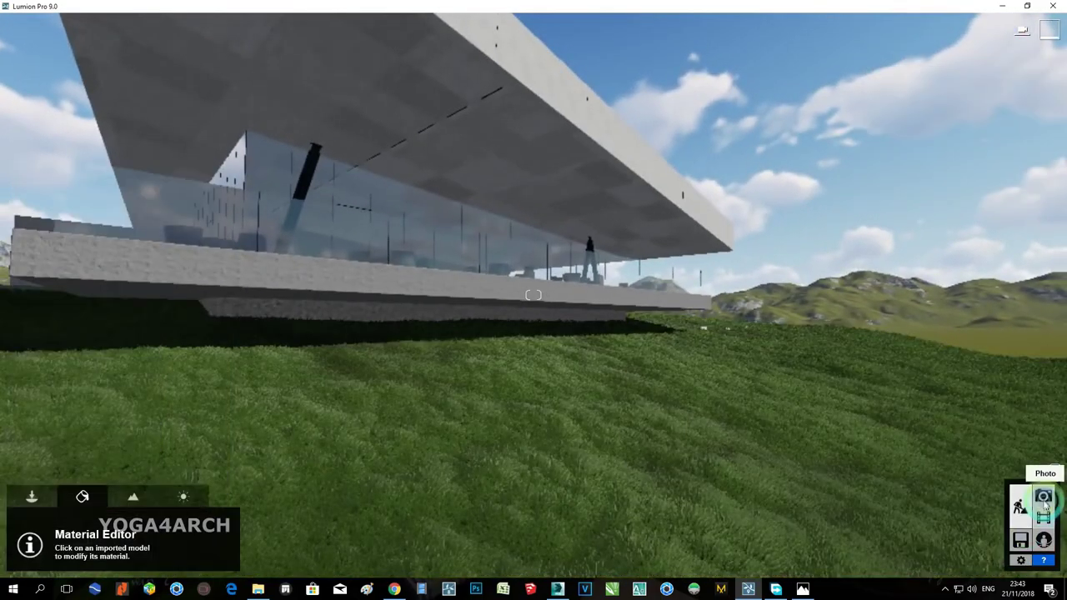
Recall stored photo 1 in Photo mode and lower the camera to about 0.75 m to frame the house from below.
{"action": "left_click", "coordinate": [1043, 497]}
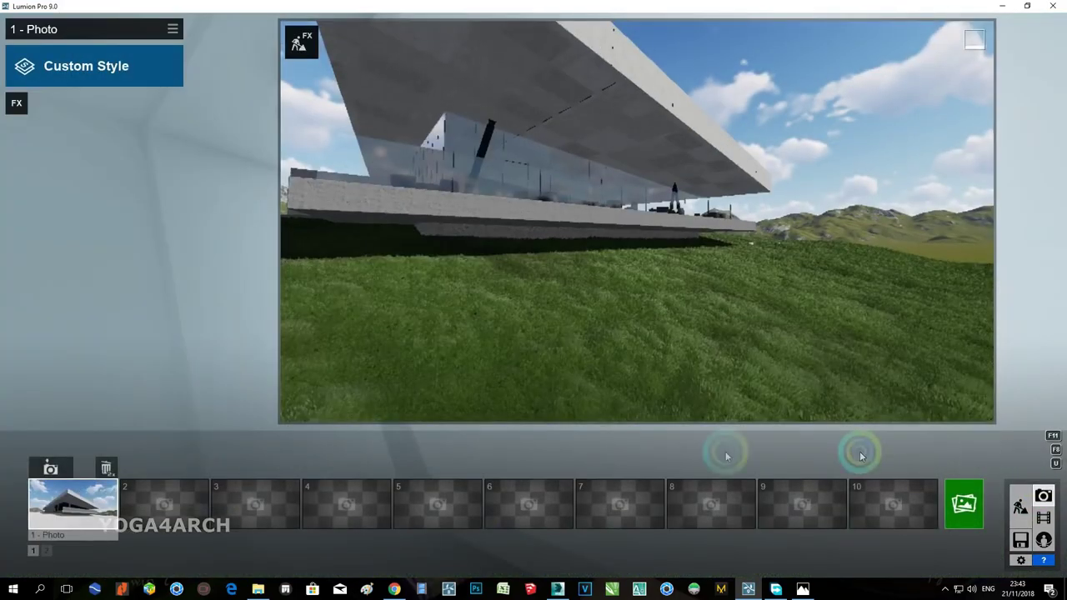
{"action": "left_click", "coordinate": [73, 516]}
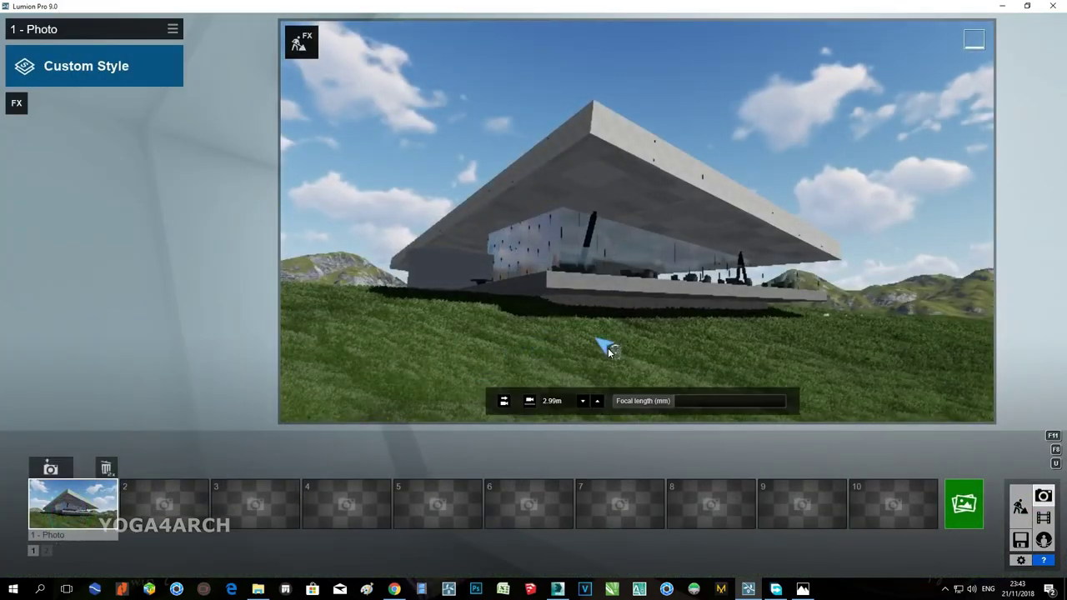
{"action": "key", "text": "e"}
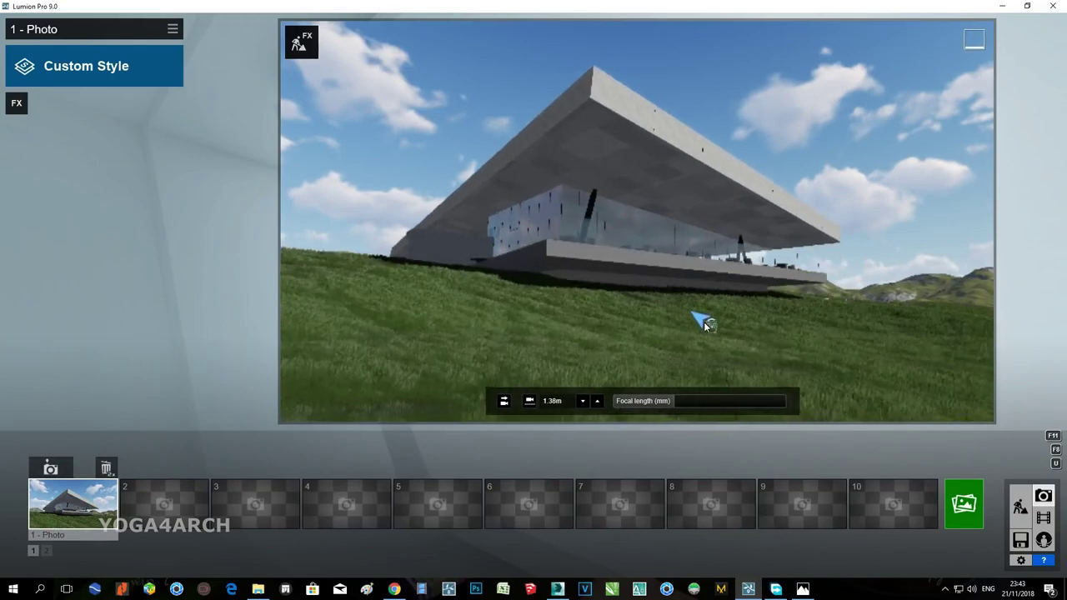
{"action": "key", "text": "w"}
{"action": "key", "text": "q"}
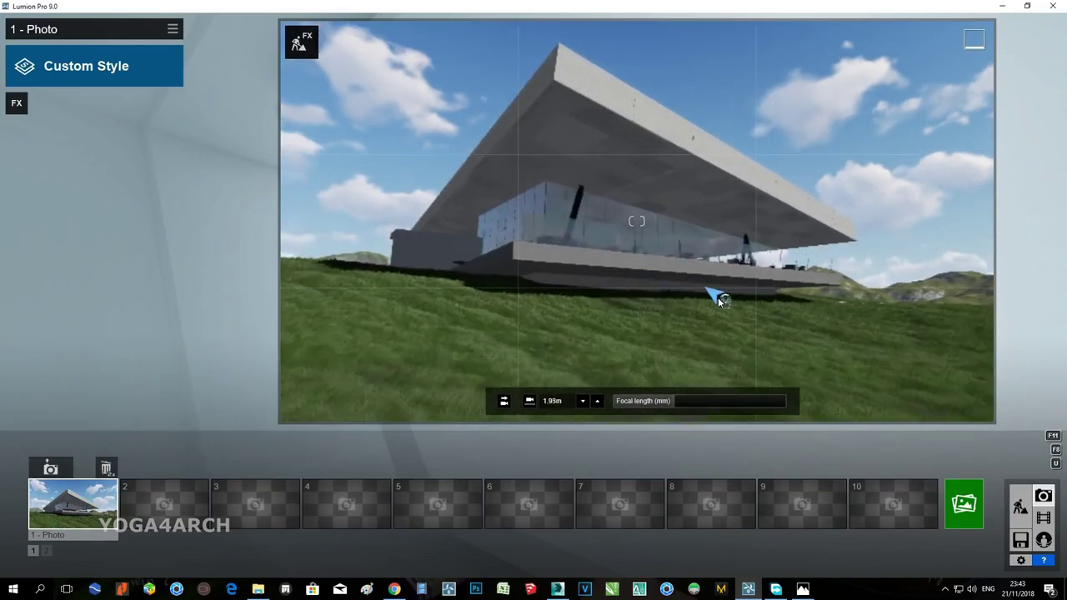
{"action": "key", "text": "e"}
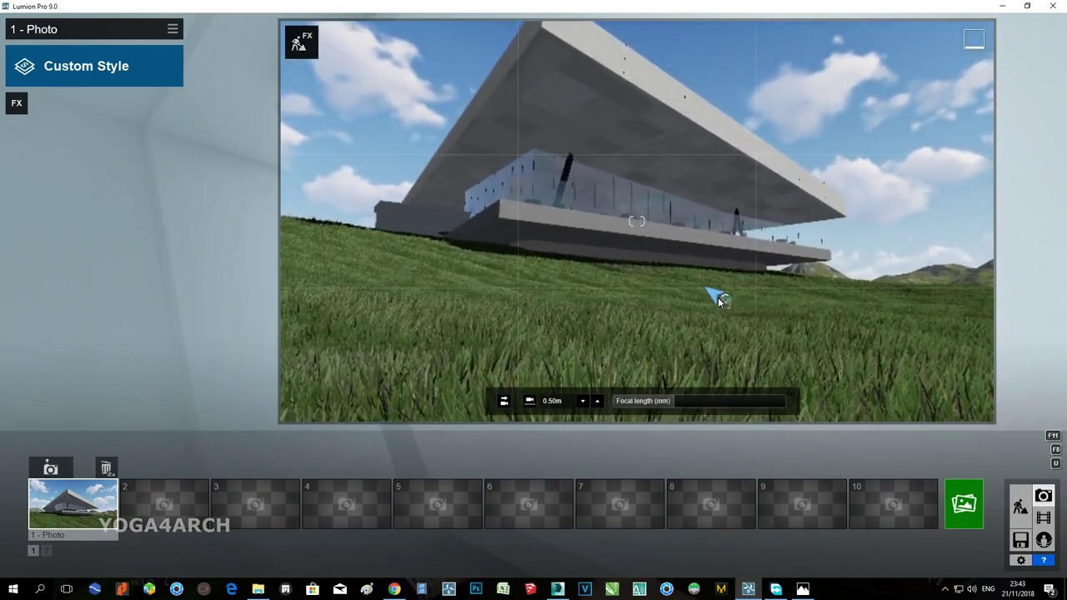
{"action": "right_click_drag", "start_coordinate": [717, 297], "coordinate": [718, 298]}
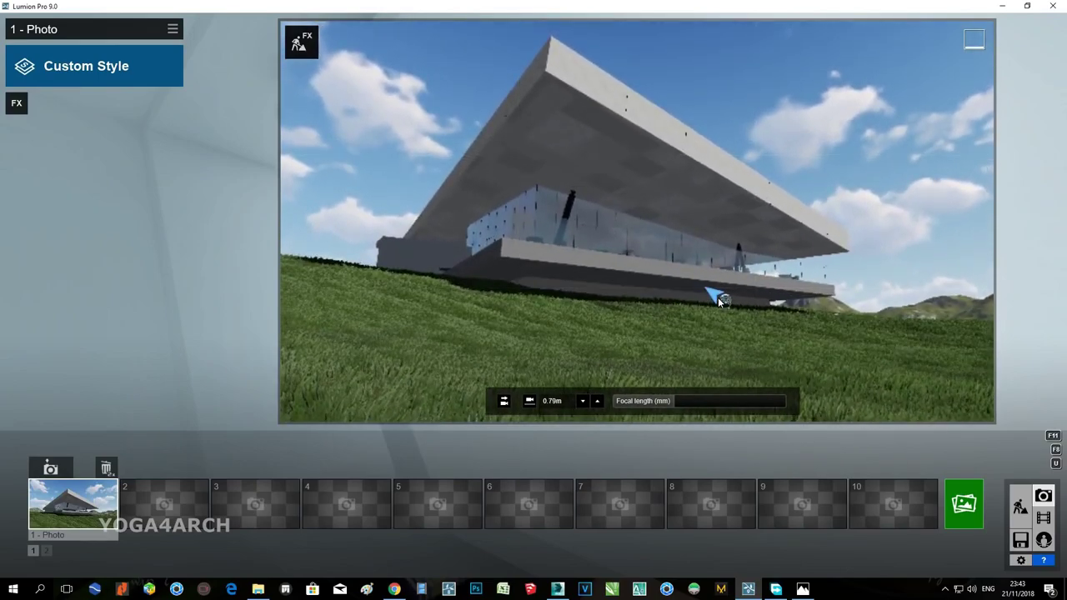
{"action": "key", "text": "a"}
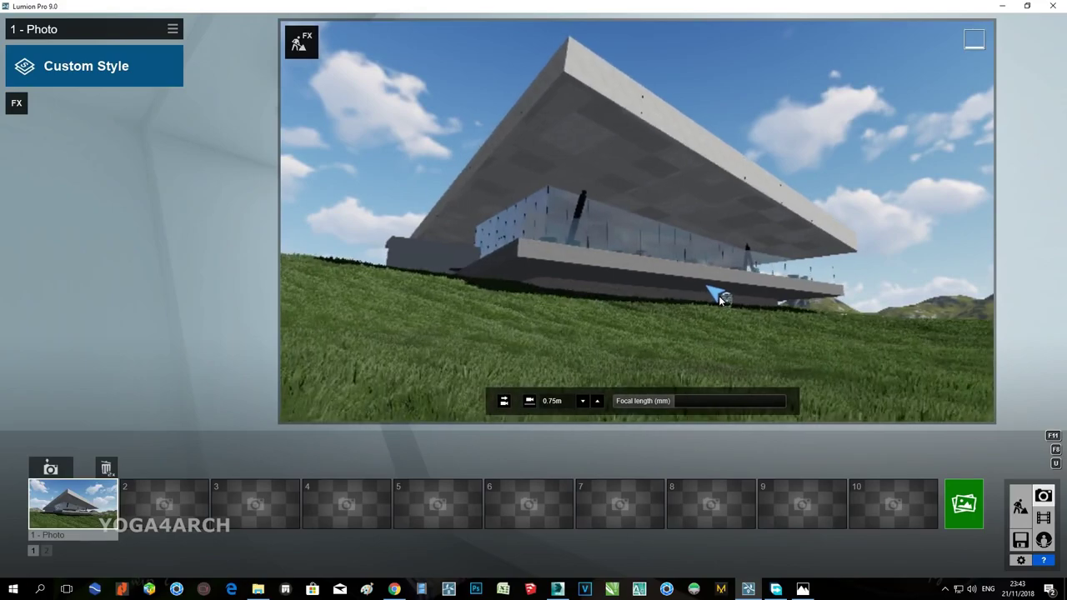
Compare the view with the reference photo, reframe the house at a camera height of about 1.31 m, and store it as photo 1.
{"action": "left_click", "coordinate": [807, 590]}
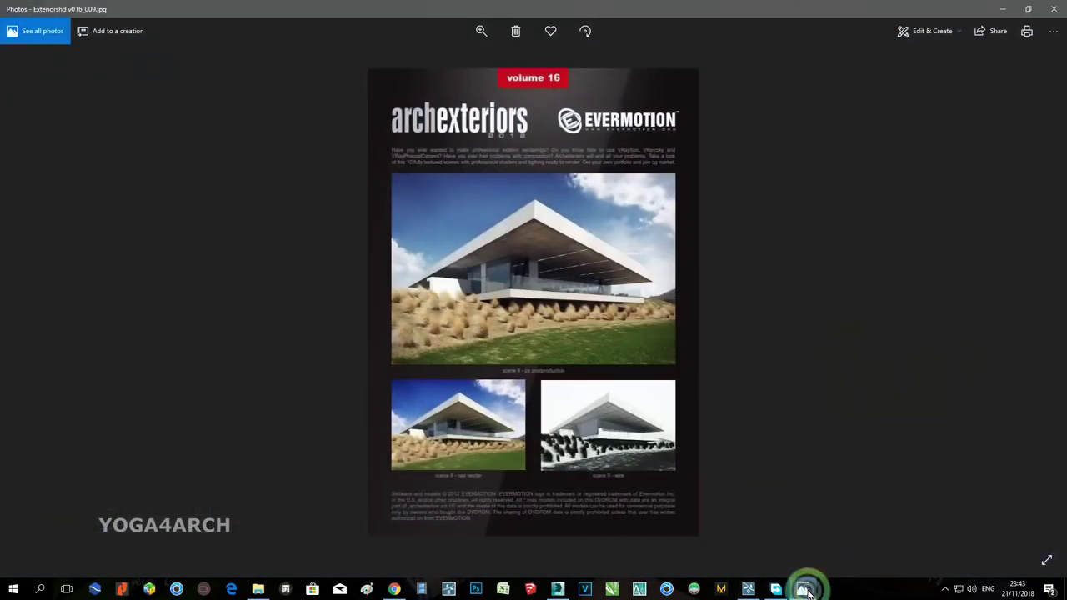
{"action": "left_click", "coordinate": [807, 590]}
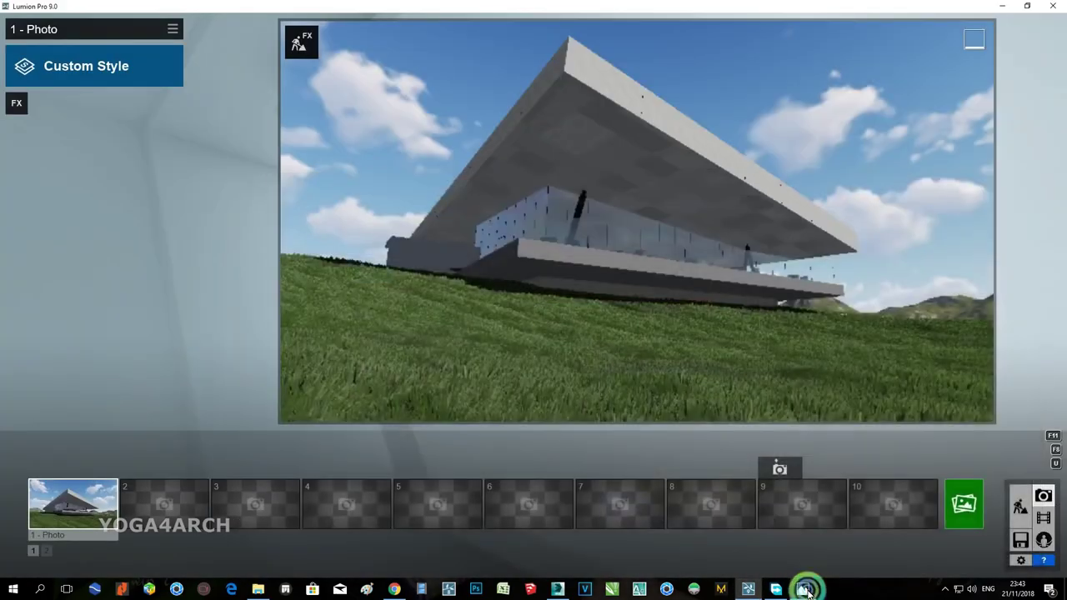
{"action": "left_click", "coordinate": [807, 590]}
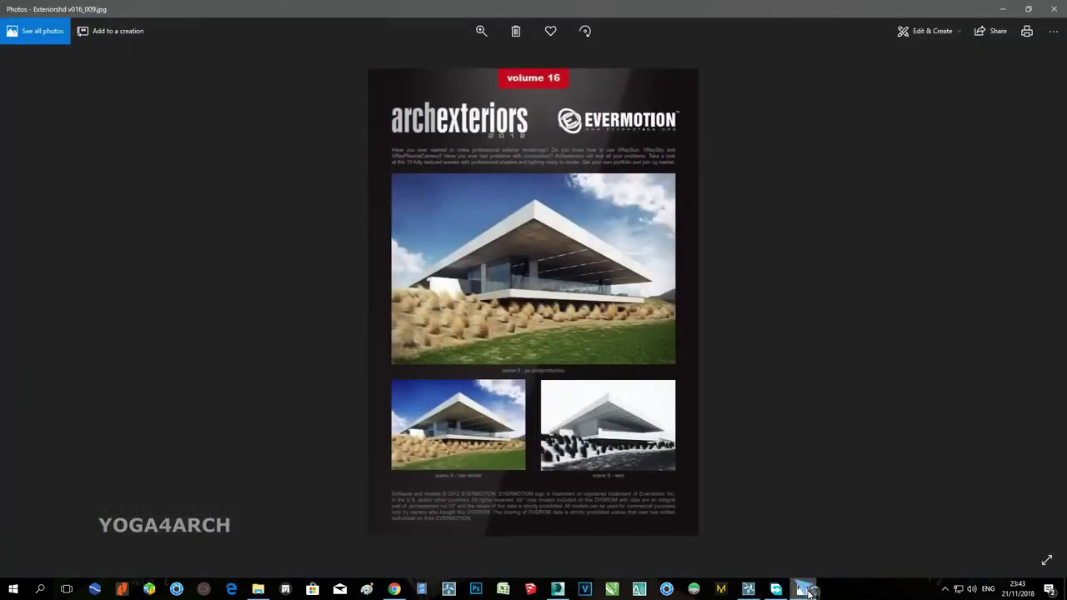
{"action": "left_click", "coordinate": [808, 592]}
{"action": "right_click_drag", "start_coordinate": [697, 310], "coordinate": [702, 317]}
{"action": "key", "text": "a"}
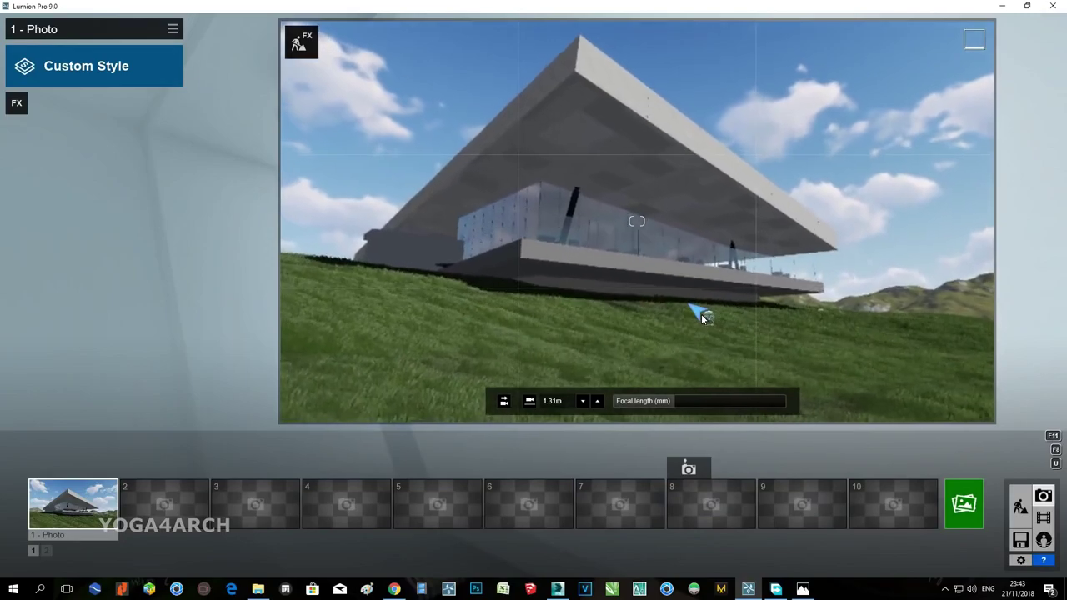
{"action": "left_click", "coordinate": [50, 472]}
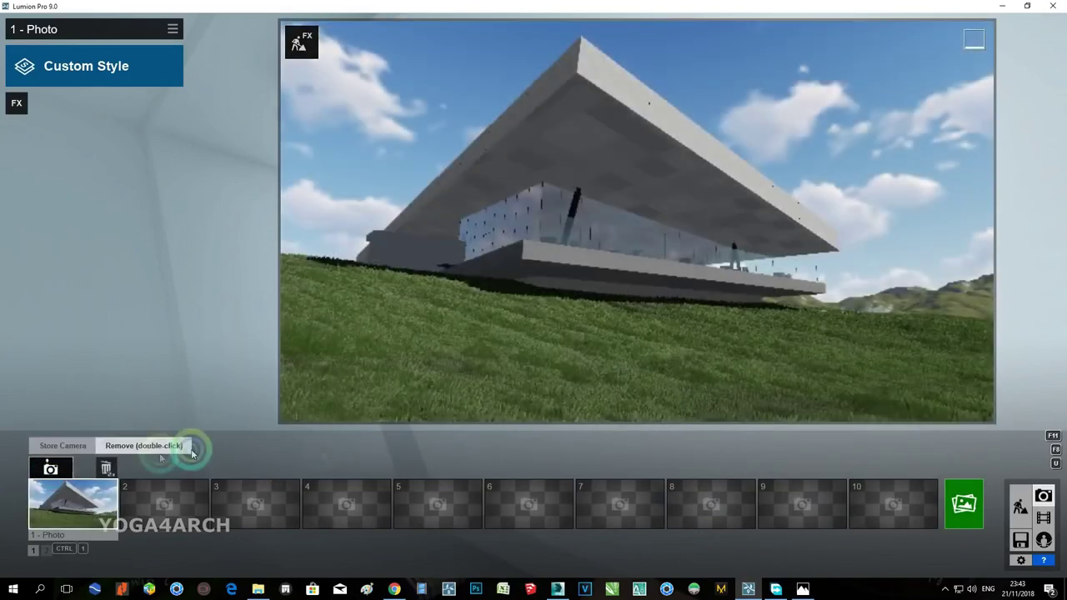
Apply the Daytime style to photo 1 and add the Real Skies effect.
{"action": "left_click", "coordinate": [96, 66]}
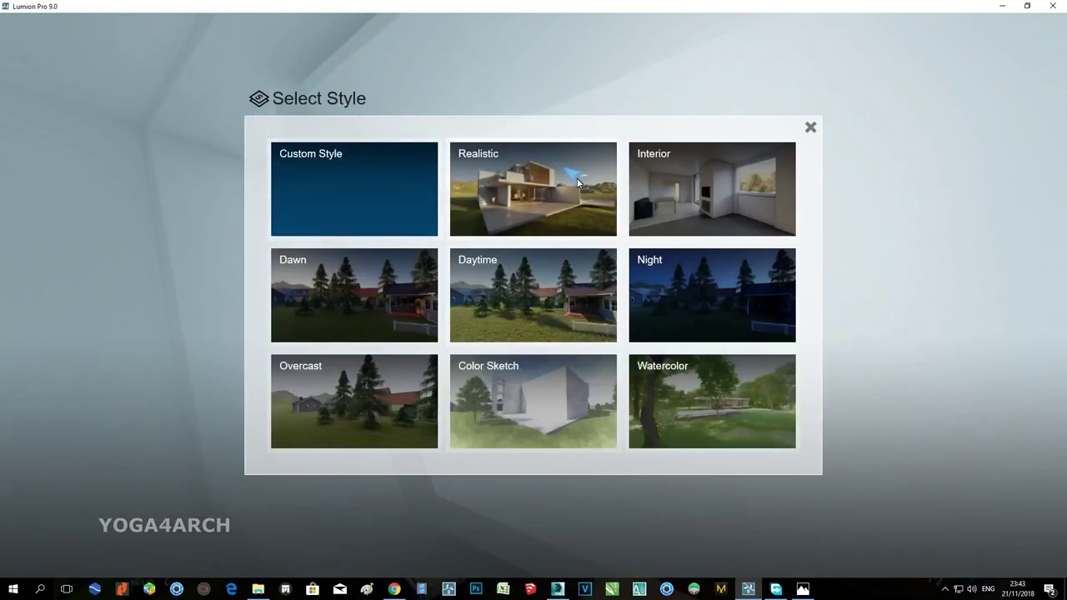
{"action": "left_click", "coordinate": [516, 287]}
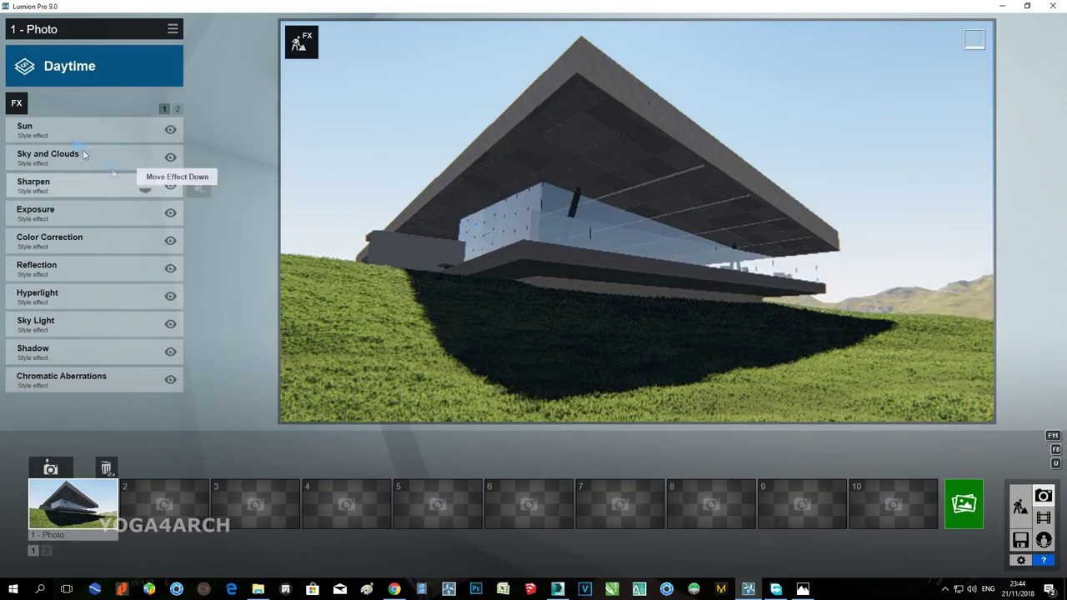
{"action": "left_click", "coordinate": [19, 102]}
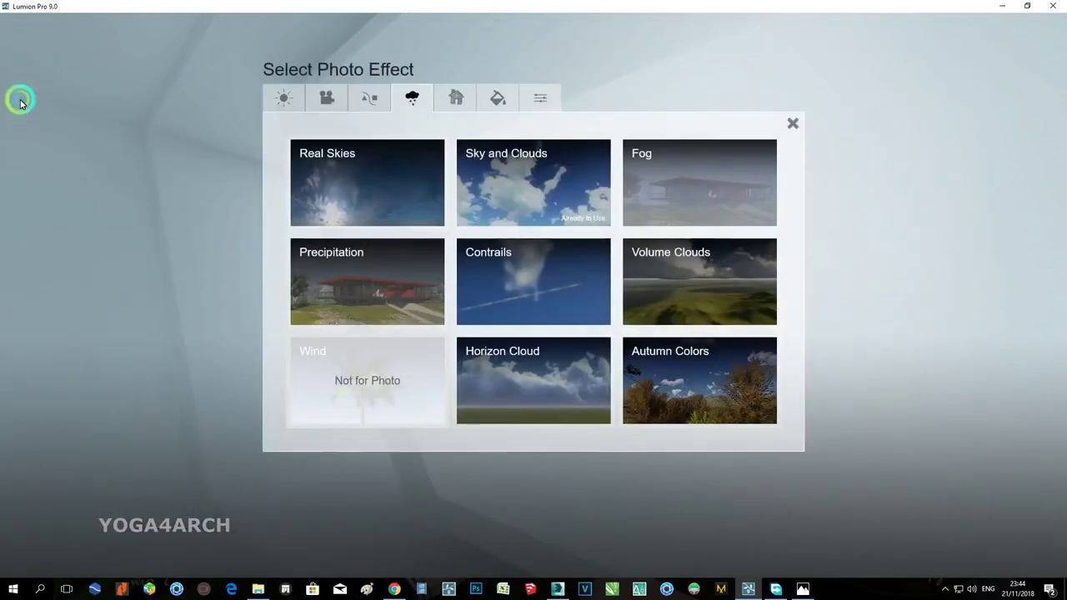
{"action": "left_click", "coordinate": [366, 190]}
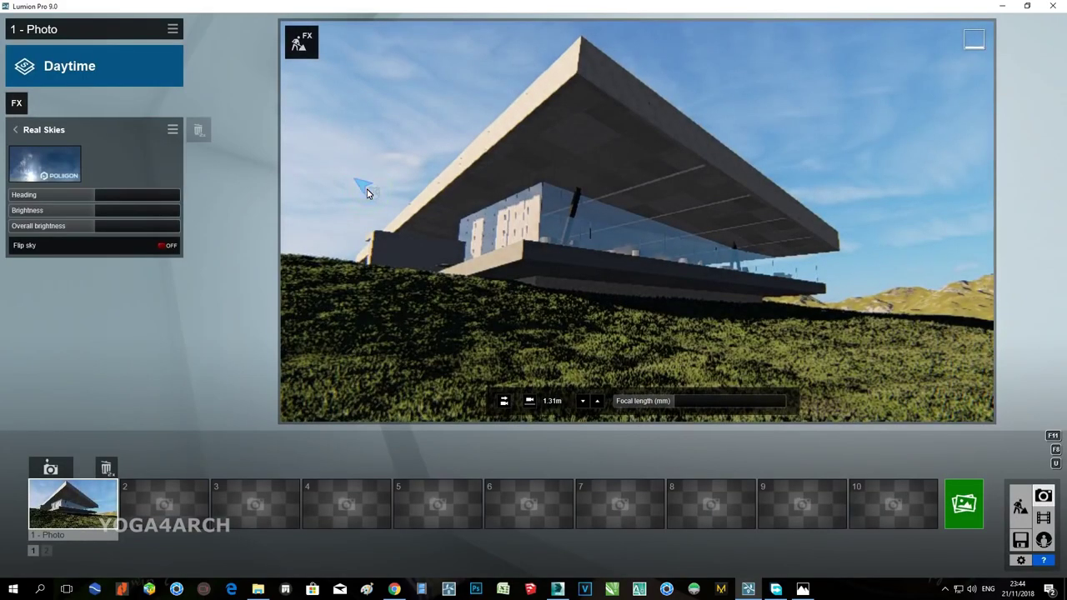
Choose the third Morning sky for Real Skies and raise its heading to near the maximum.
{"action": "left_click", "coordinate": [63, 167]}
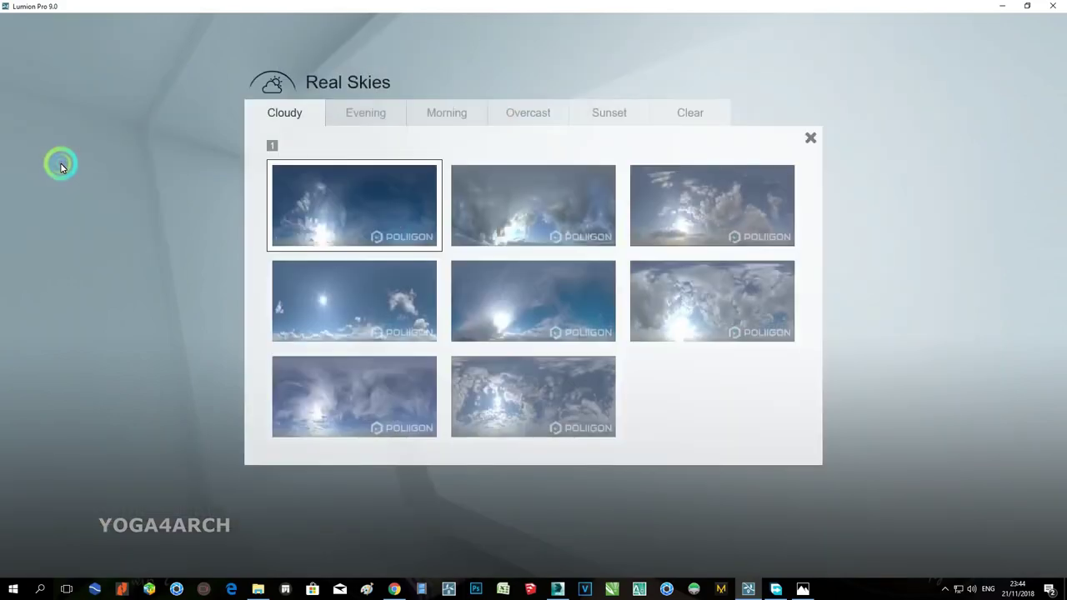
{"action": "left_click", "coordinate": [433, 119]}
{"action": "left_click", "coordinate": [691, 198]}
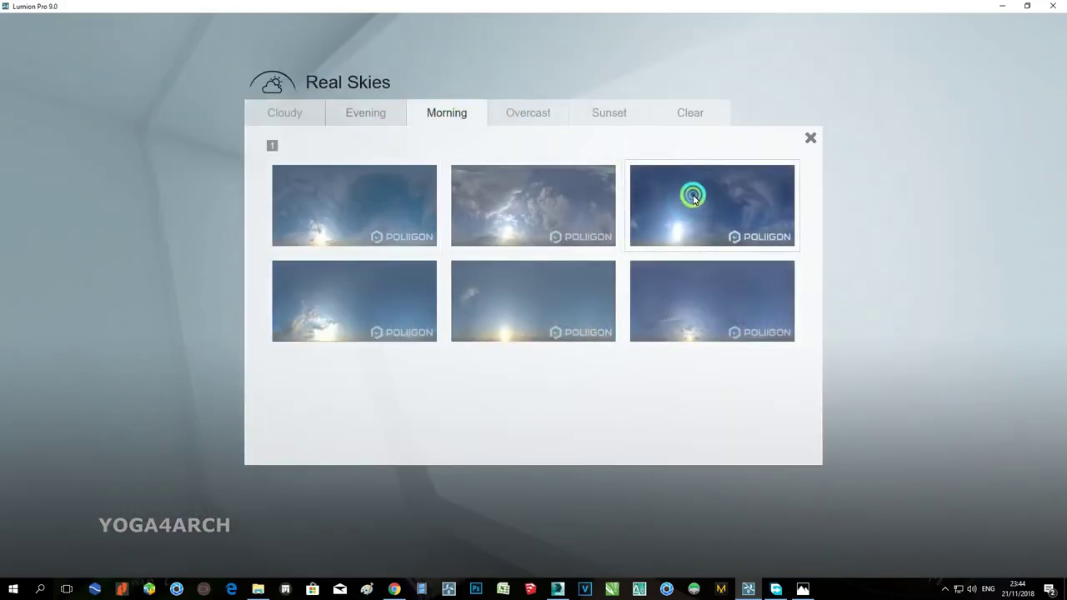
{"action": "left_click_drag", "start_coordinate": [95, 194], "coordinate": [172, 196]}
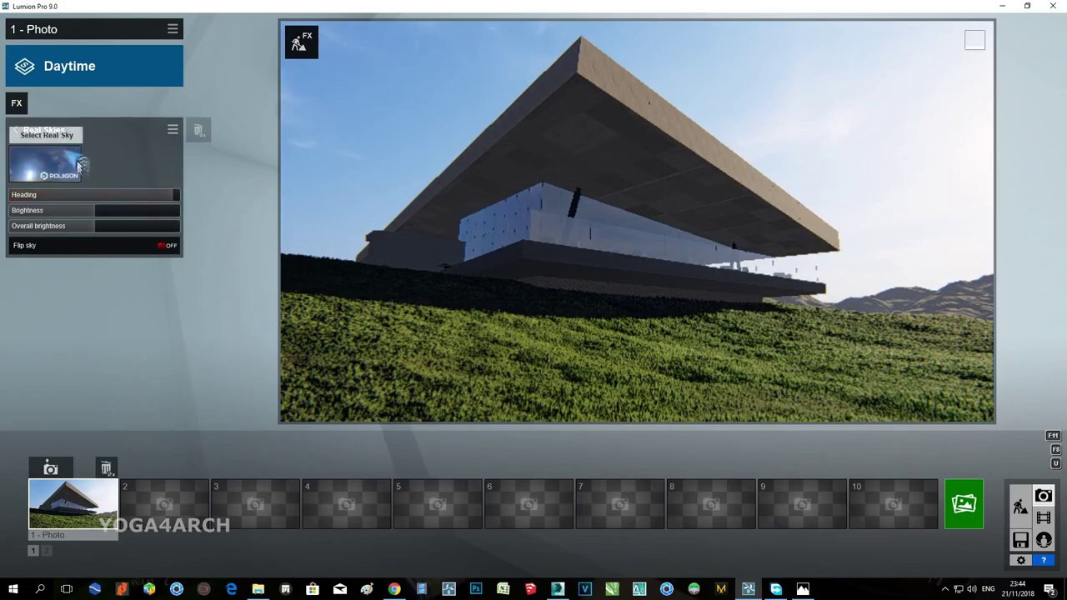
Render the current shot at Desktop 1920x1080 and save it as JPG file 1 in folder LUMION 9 TUTORIALS\1 on drive N.
{"action": "left_click", "coordinate": [964, 504]}
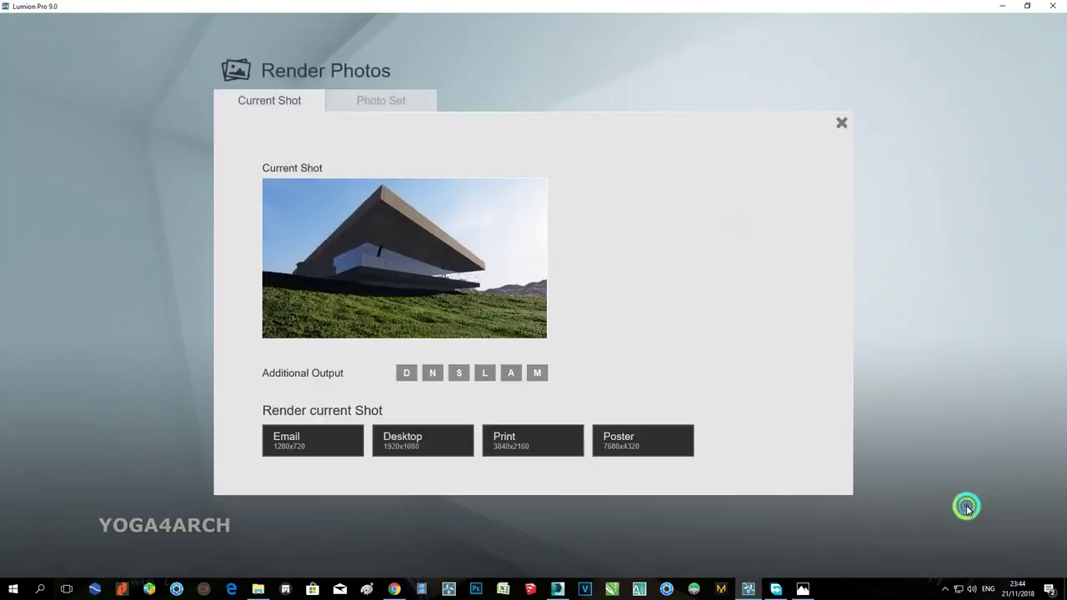
{"action": "left_click", "coordinate": [425, 441]}
{"action": "left_click", "coordinate": [109, 477]}
{"action": "double_click", "coordinate": [341, 133]}
{"action": "double_click", "coordinate": [341, 136]}
{"action": "type", "text": "1"}
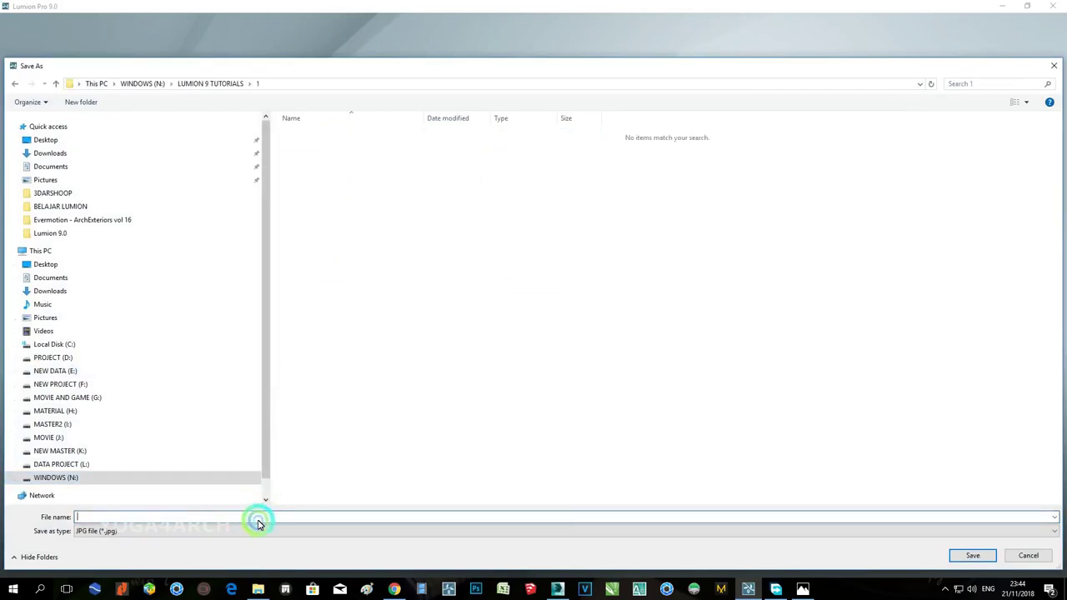
{"action": "key", "text": "Return"}
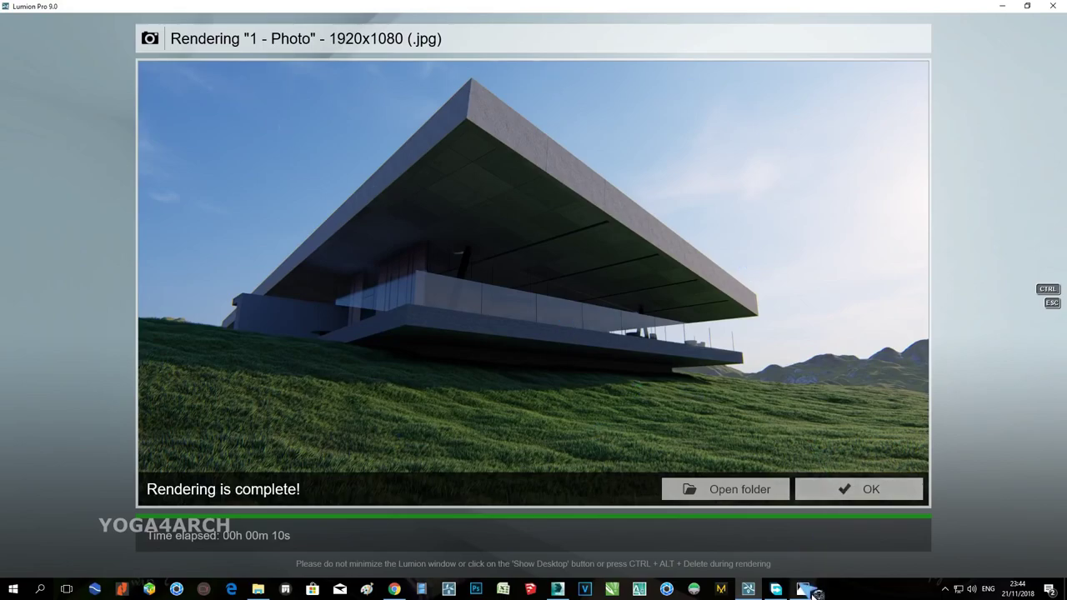
Compare the finished render with the reference image and switch Real Skies to the first Morning sky.
{"action": "left_click", "coordinate": [808, 591]}
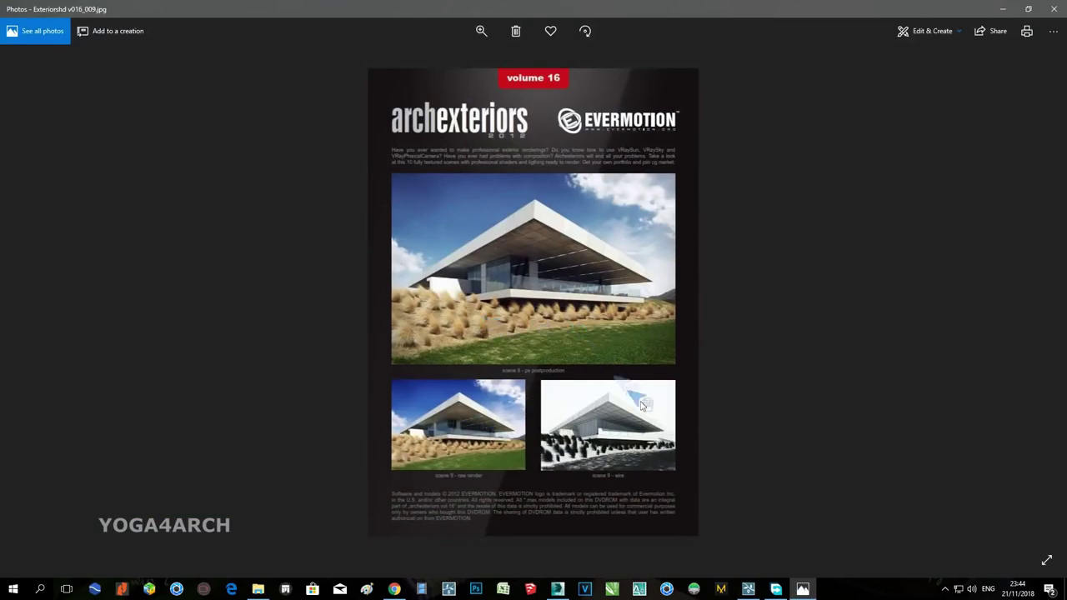
{"action": "left_click", "coordinate": [1001, 9]}
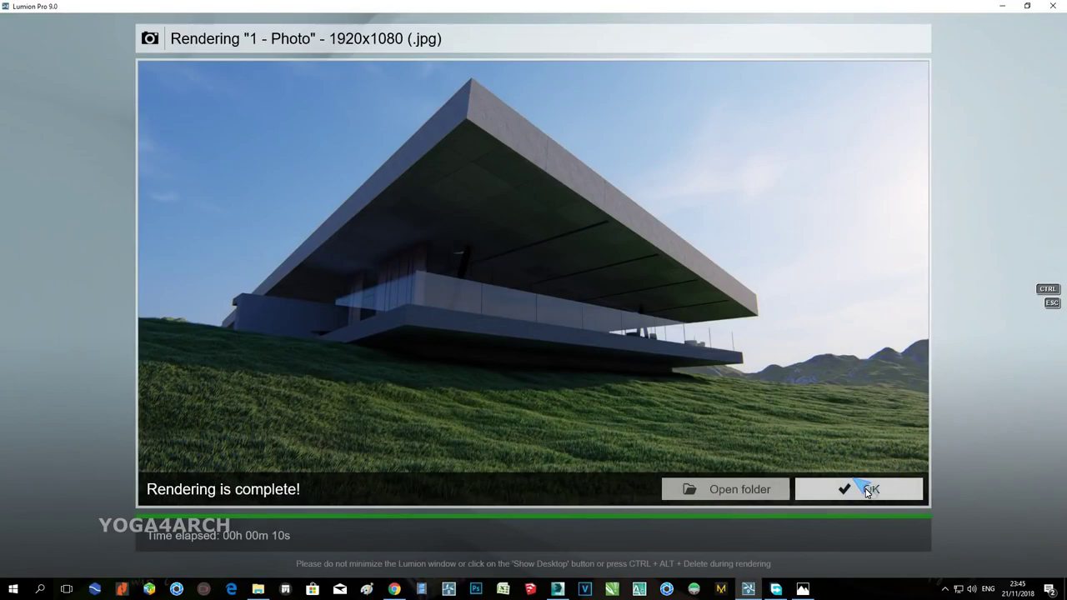
{"action": "left_click", "coordinate": [867, 490]}
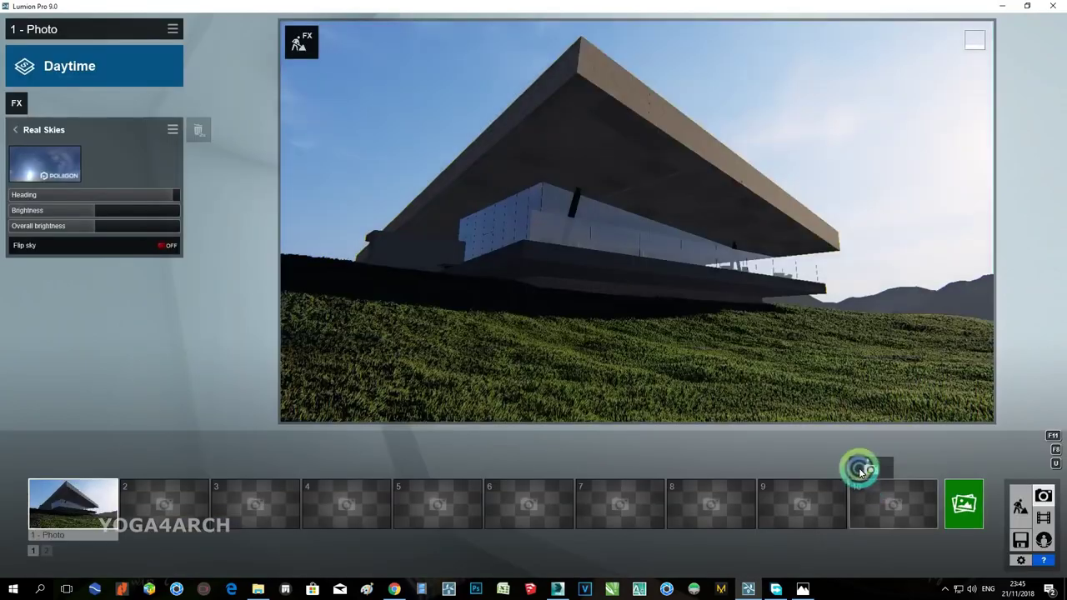
{"action": "left_click", "coordinate": [69, 156]}
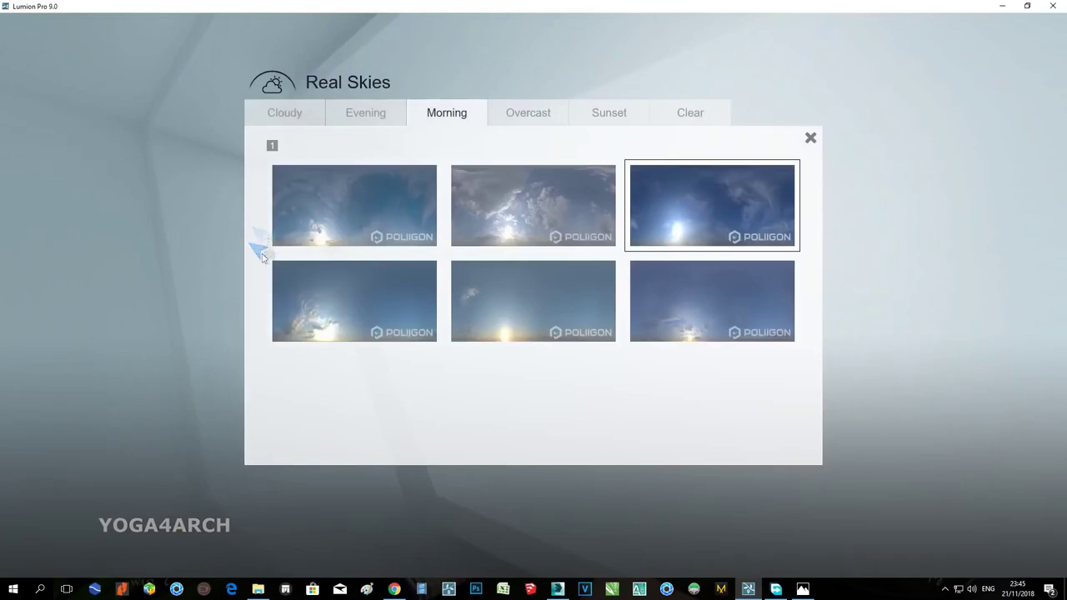
{"action": "left_click", "coordinate": [275, 225]}
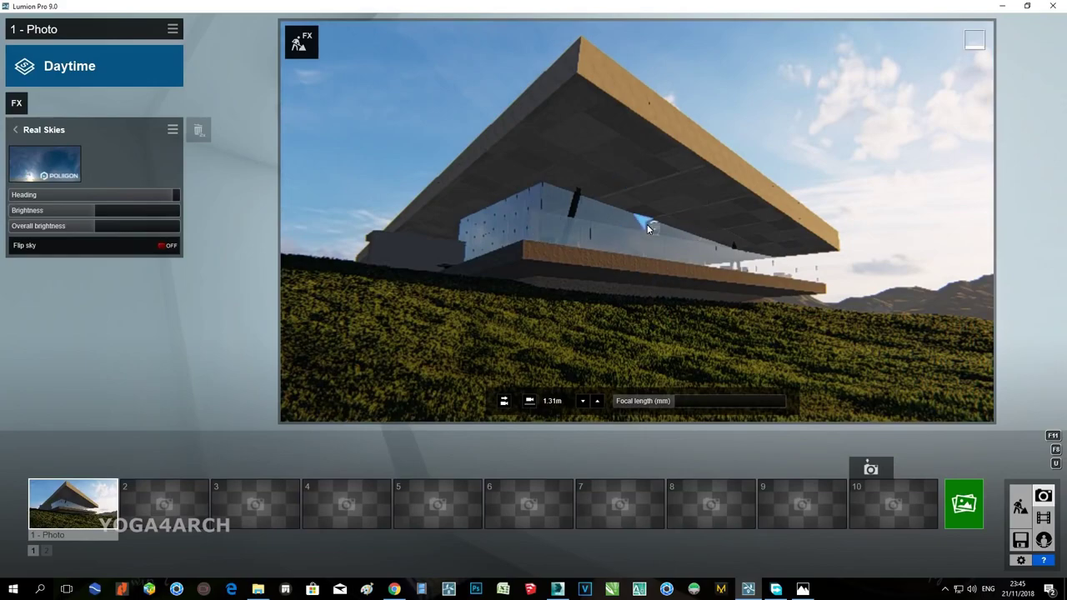
Add the Reflection effect and place reflection planes on the front glass wall and the balcony's glass railing.
{"action": "left_click", "coordinate": [16, 103]}
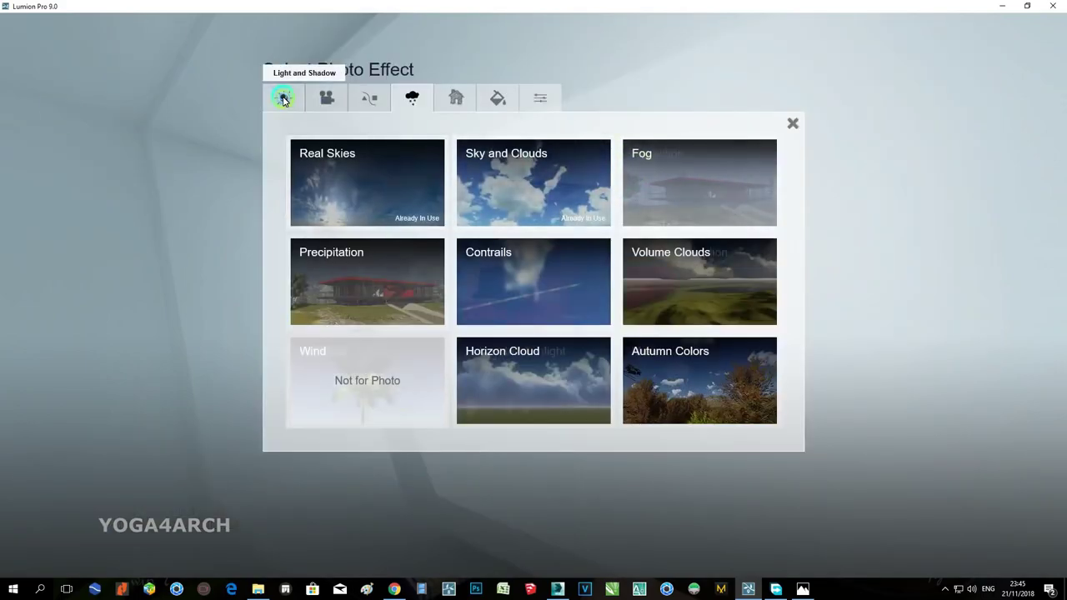
{"action": "left_click", "coordinate": [282, 99]}
{"action": "left_click", "coordinate": [684, 174]}
{"action": "left_click", "coordinate": [32, 162]}
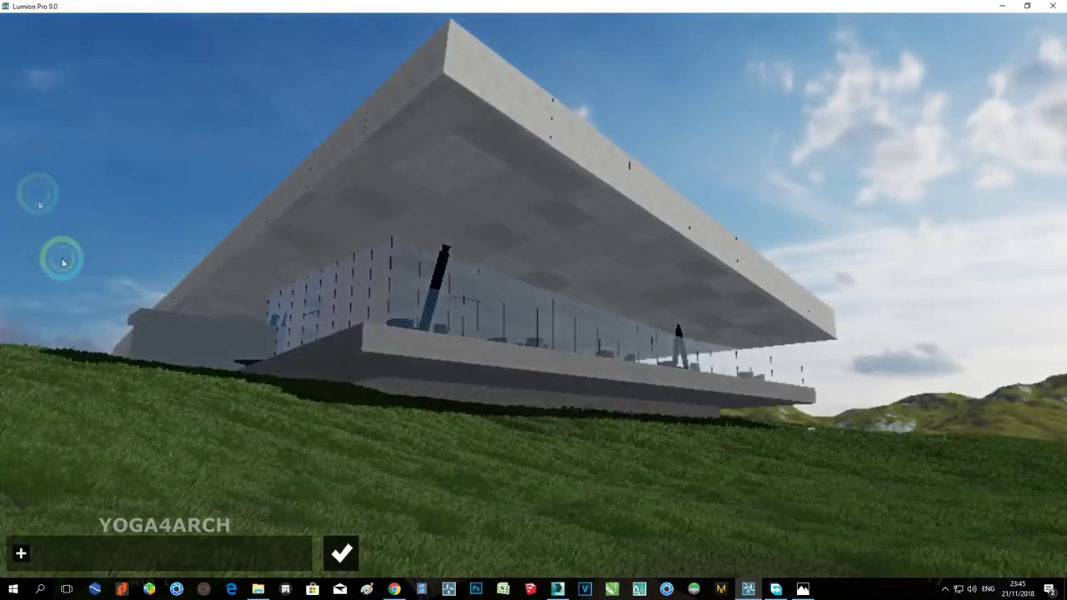
{"action": "scroll", "coordinate": [417, 267], "scroll_direction": "down", "scroll_amount": 5}
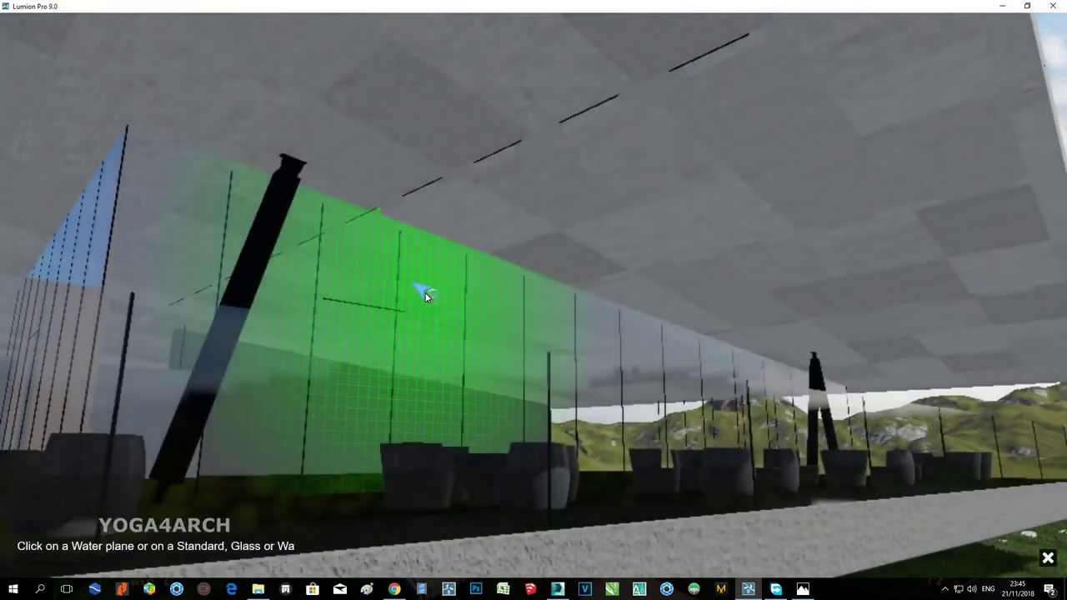
{"action": "left_click", "coordinate": [410, 267]}
{"action": "left_click", "coordinate": [53, 554]}
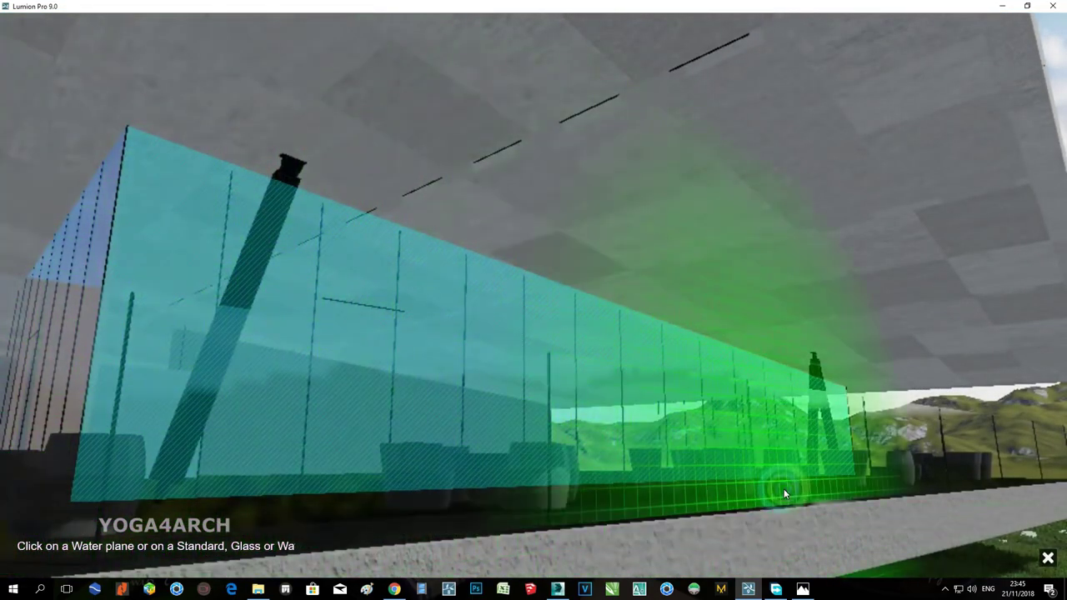
{"action": "left_click", "coordinate": [783, 489]}
Add two more reflection planes on the glass around the side of the house.
{"action": "key", "text": "s"}
{"action": "right_click_drag", "start_coordinate": [783, 490], "coordinate": [581, 489]}
{"action": "key", "text": "w"}
{"action": "left_click", "coordinate": [83, 554]}
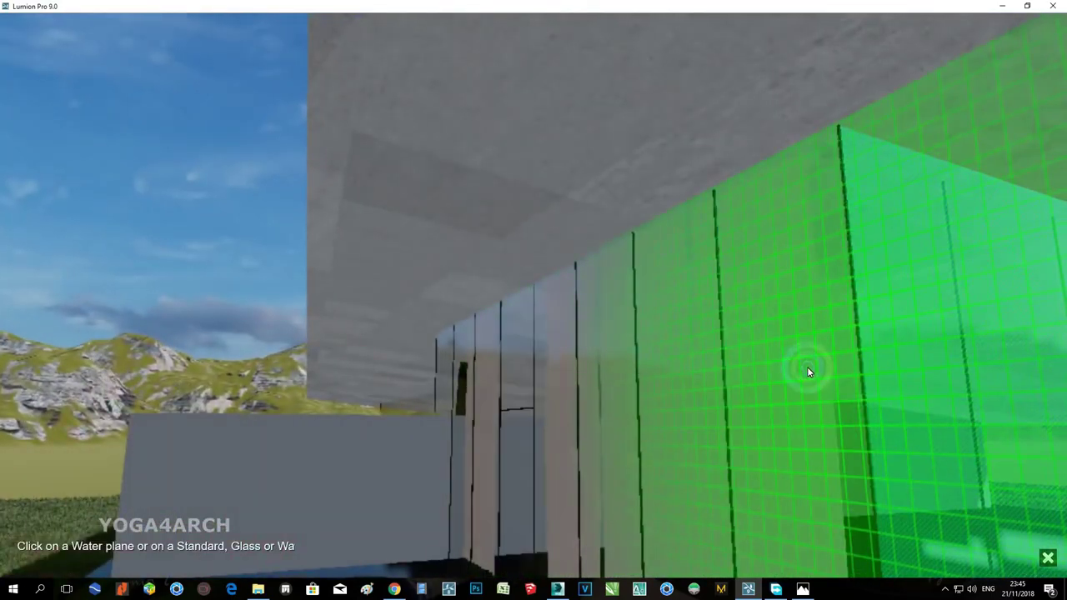
{"action": "left_click", "coordinate": [806, 371]}
{"action": "left_click", "coordinate": [109, 551]}
{"action": "left_click", "coordinate": [491, 330]}
{"action": "right_click_drag", "start_coordinate": [489, 331], "coordinate": [992, 335]}
{"action": "key", "text": "w"}
{"action": "left_click", "coordinate": [122, 554]}
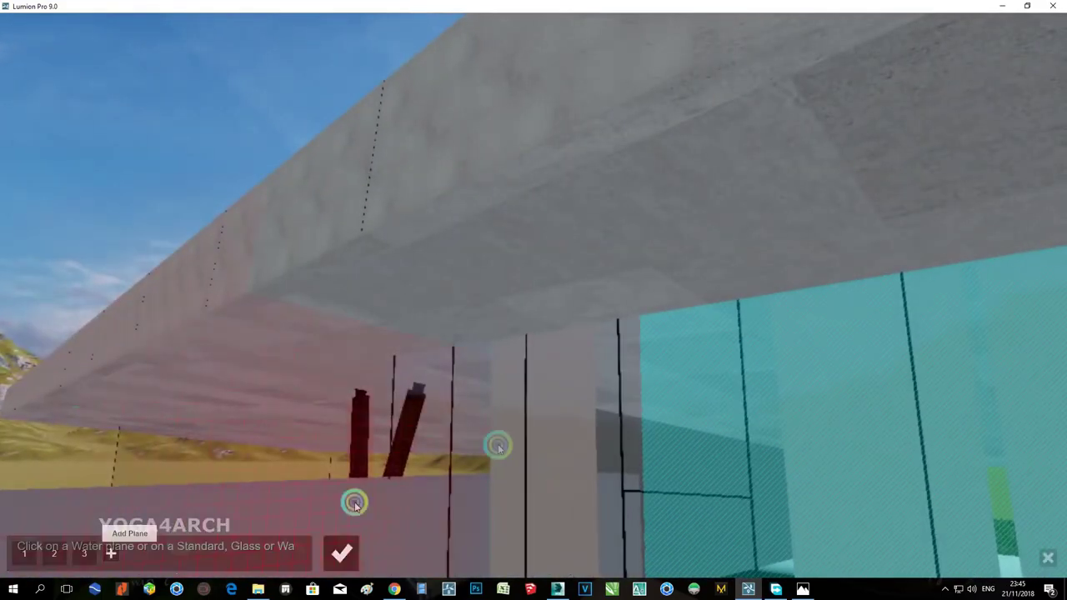
{"action": "left_click", "coordinate": [569, 384]}
{"action": "right_click_drag", "start_coordinate": [569, 383], "coordinate": [366, 402]}
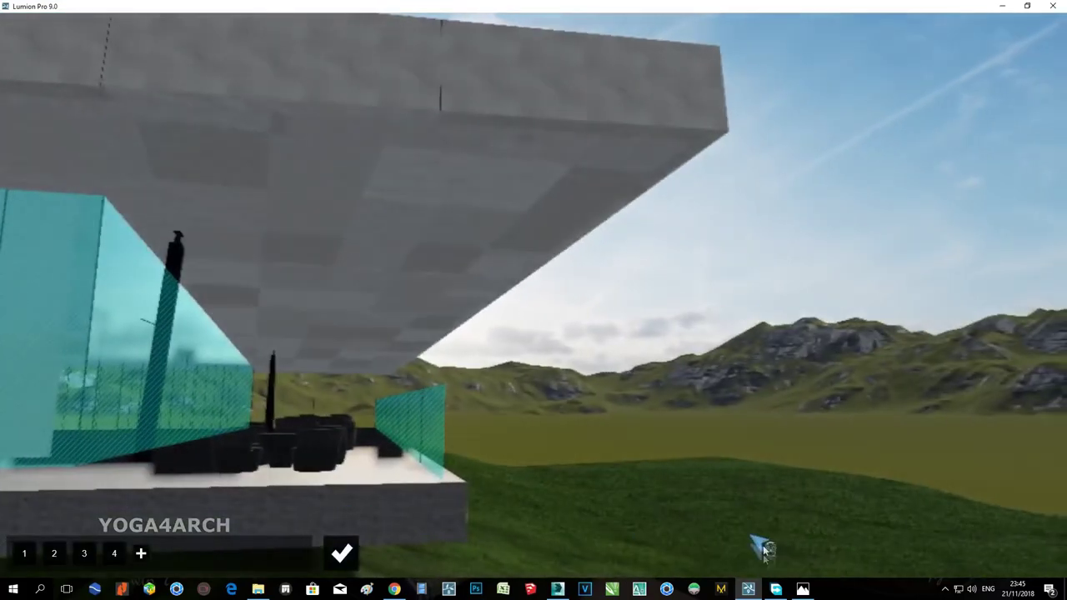
Finish the reflection plane edit after checking the reference image, and restore the stored camera view of photo 1.
{"action": "left_click", "coordinate": [802, 589]}
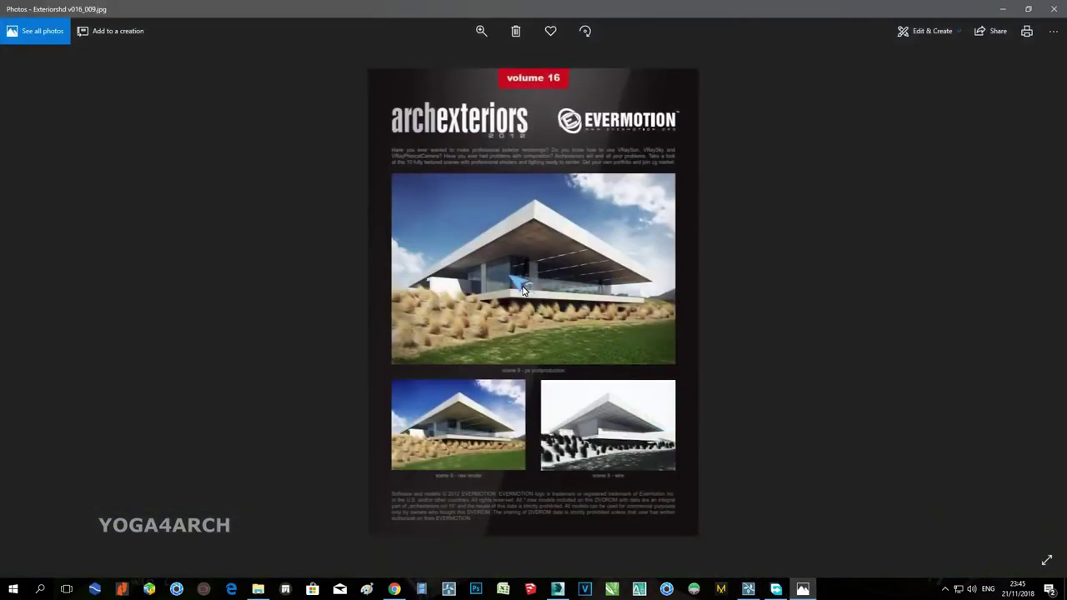
{"action": "left_click", "coordinate": [1009, 10]}
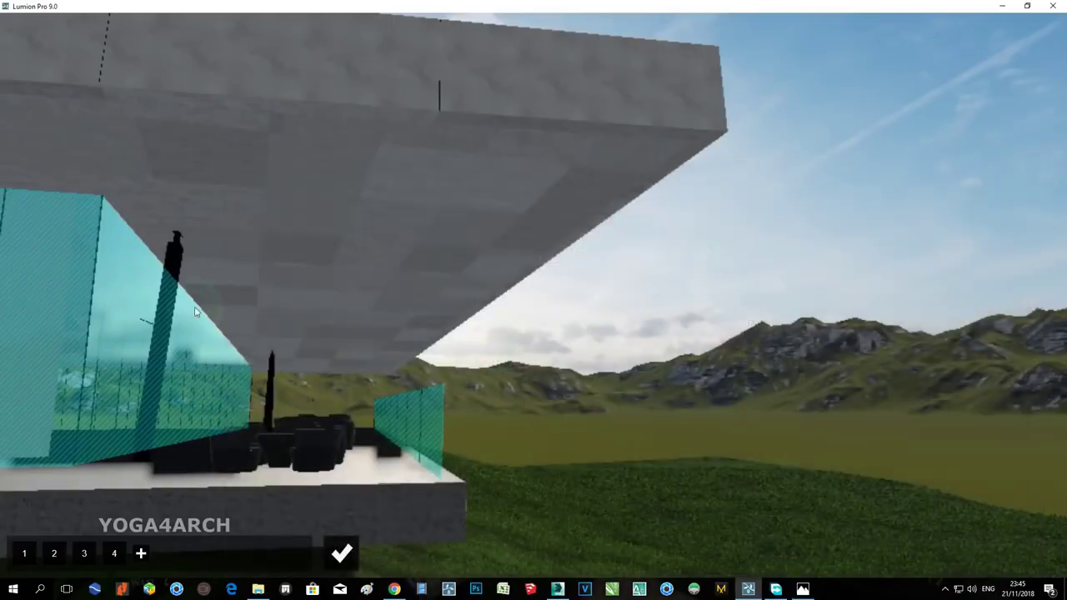
{"action": "left_click", "coordinate": [342, 557]}
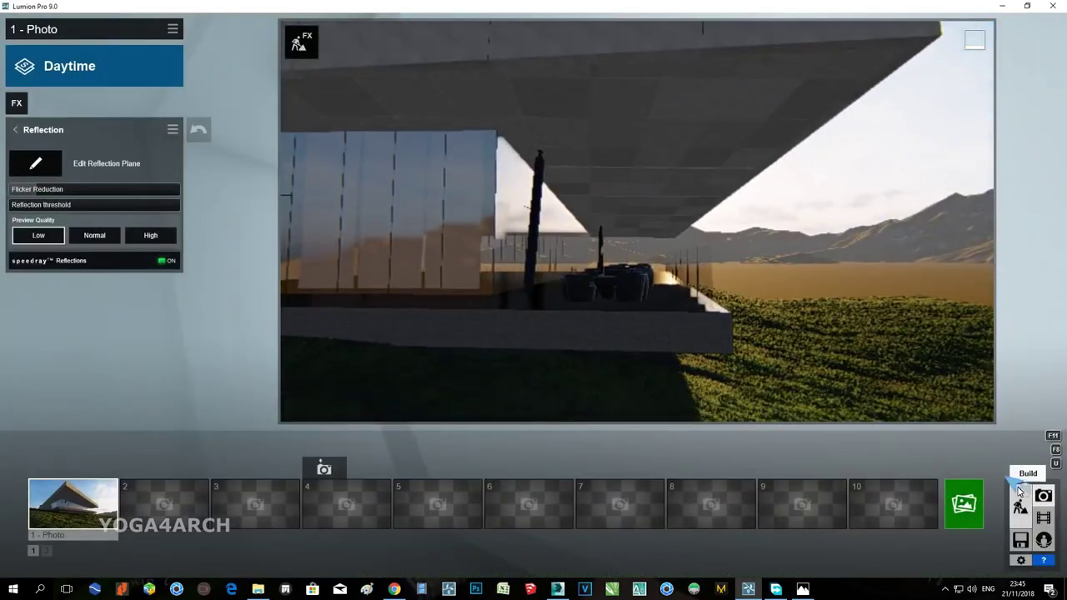
{"action": "left_click", "coordinate": [69, 514]}
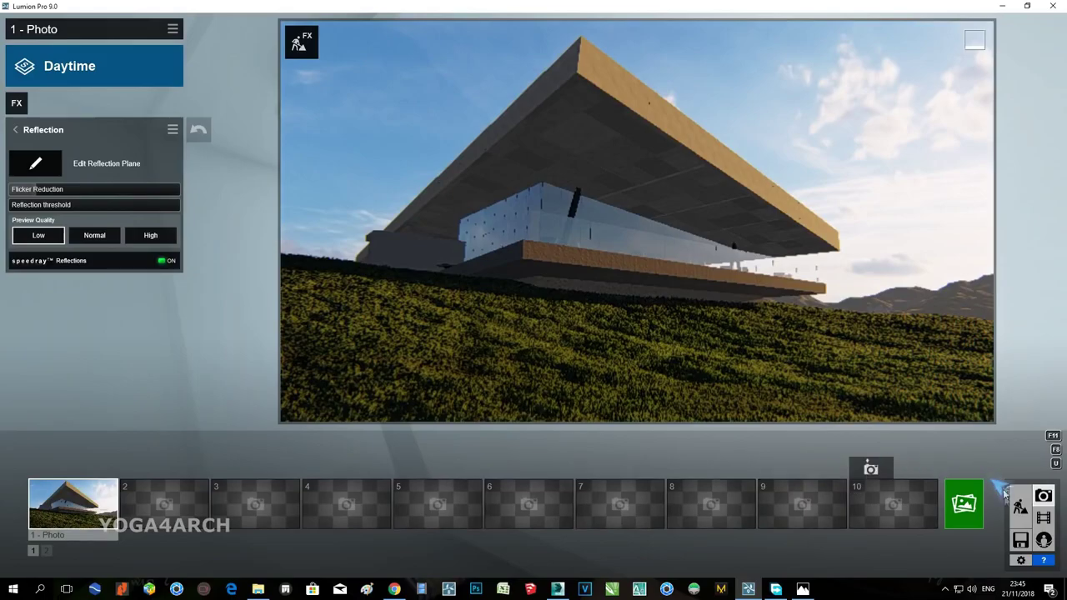
In Build mode, assign the indoor metal material Polii Metal Teflon 001 2K to the slanted columns behind the glass.
{"action": "left_click", "coordinate": [1019, 509]}
{"action": "scroll", "coordinate": [490, 295], "scroll_direction": "up", "scroll_amount": 4}
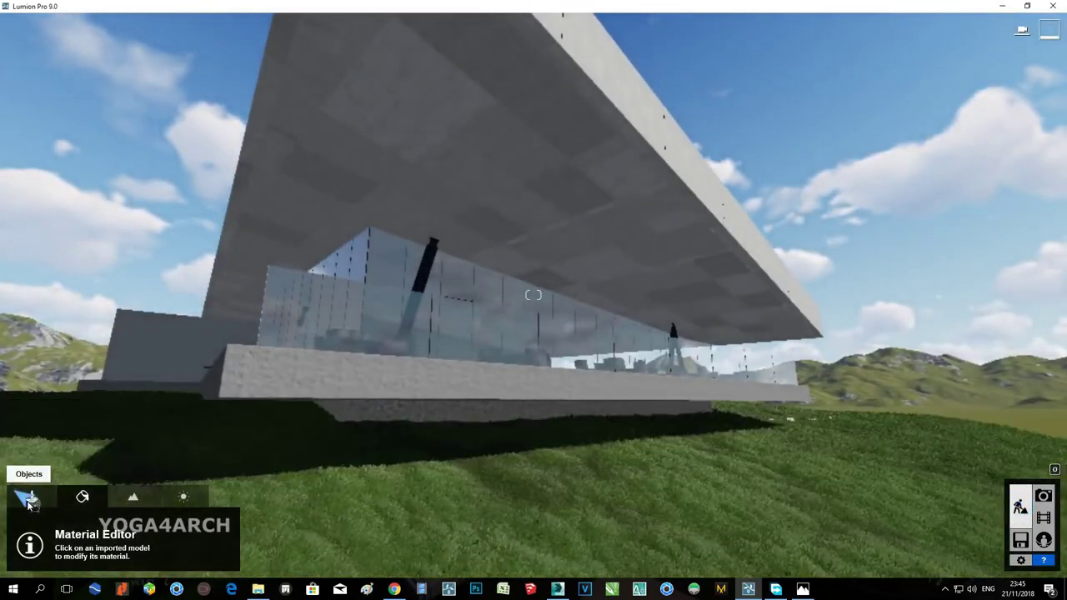
{"action": "left_click", "coordinate": [75, 500]}
{"action": "left_click", "coordinate": [426, 281]}
{"action": "left_click", "coordinate": [77, 199]}
{"action": "mouse_move", "coordinate": [174, 227]}
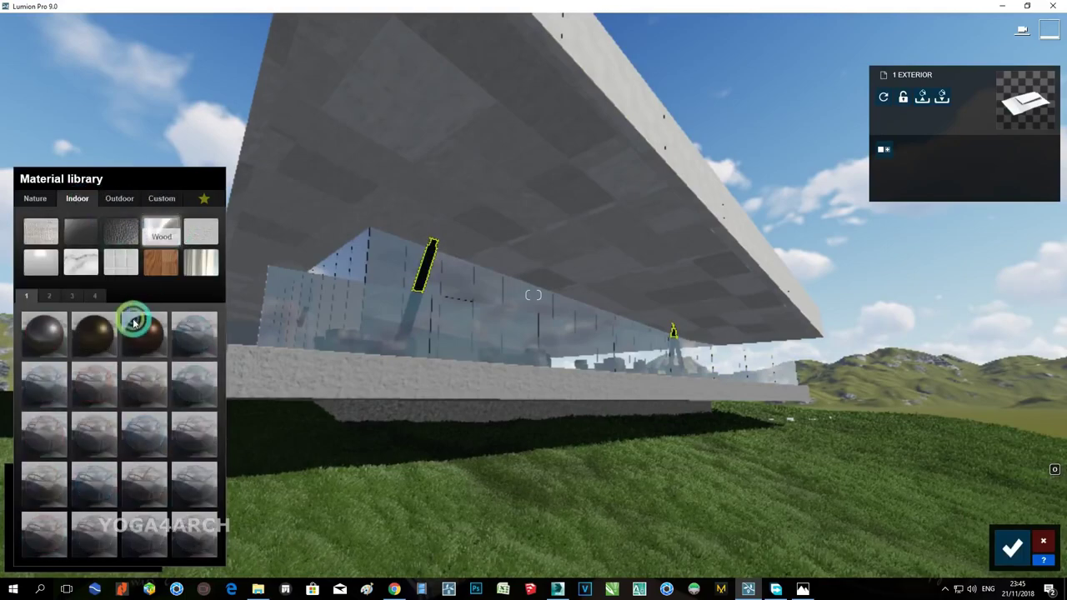
{"action": "left_click", "coordinate": [65, 297]}
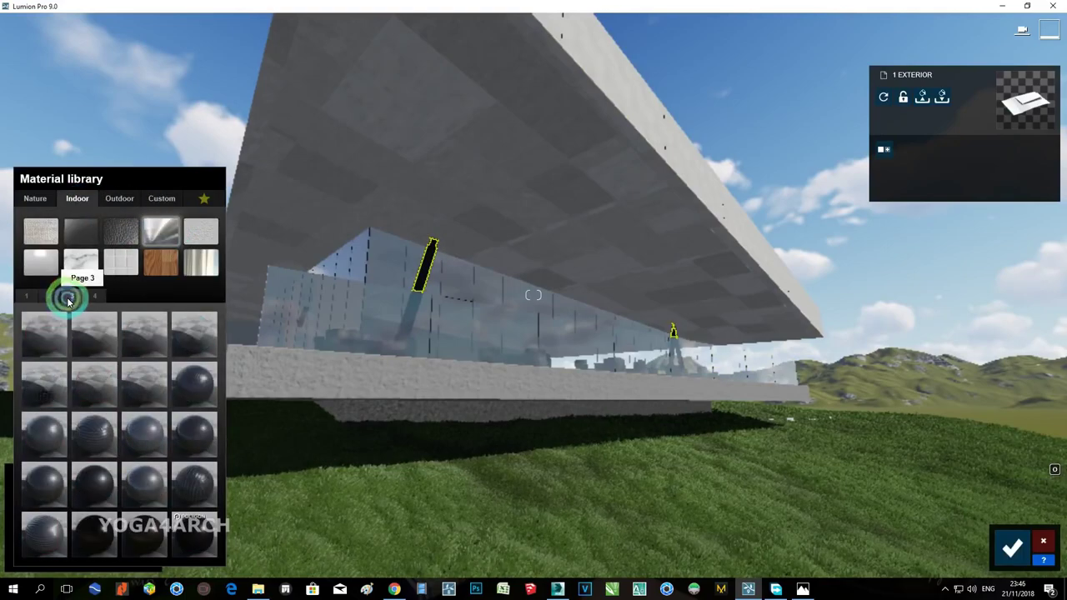
{"action": "left_click", "coordinate": [95, 486]}
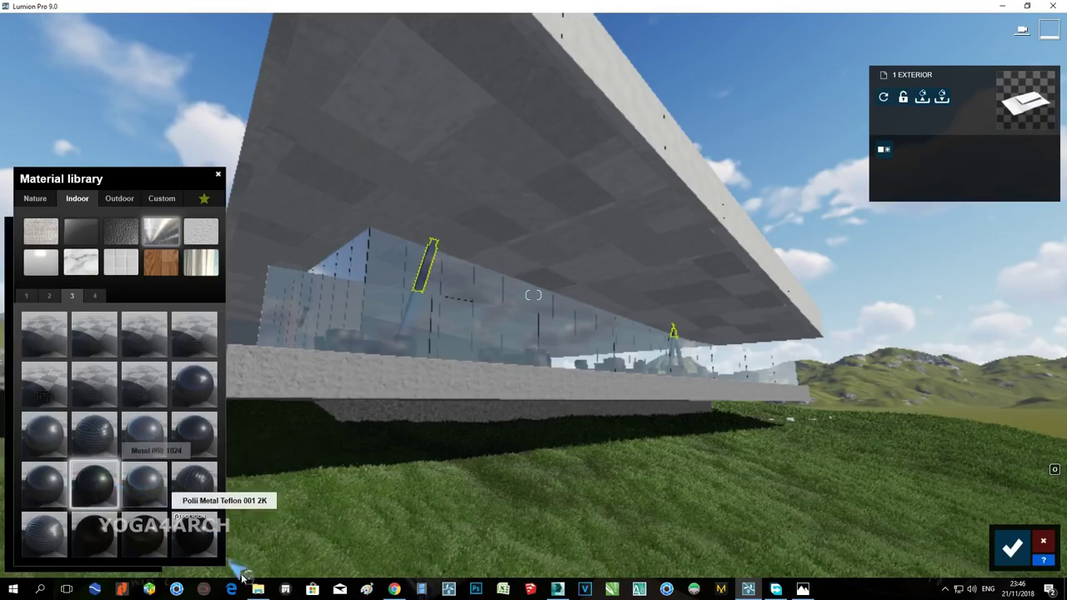
{"action": "left_click", "coordinate": [194, 534]}
Give the ground around the house the last grass preset in the second Nature material category and save the material changes.
{"action": "right_click_drag", "start_coordinate": [497, 410], "coordinate": [525, 365]}
{"action": "key", "text": "s"}
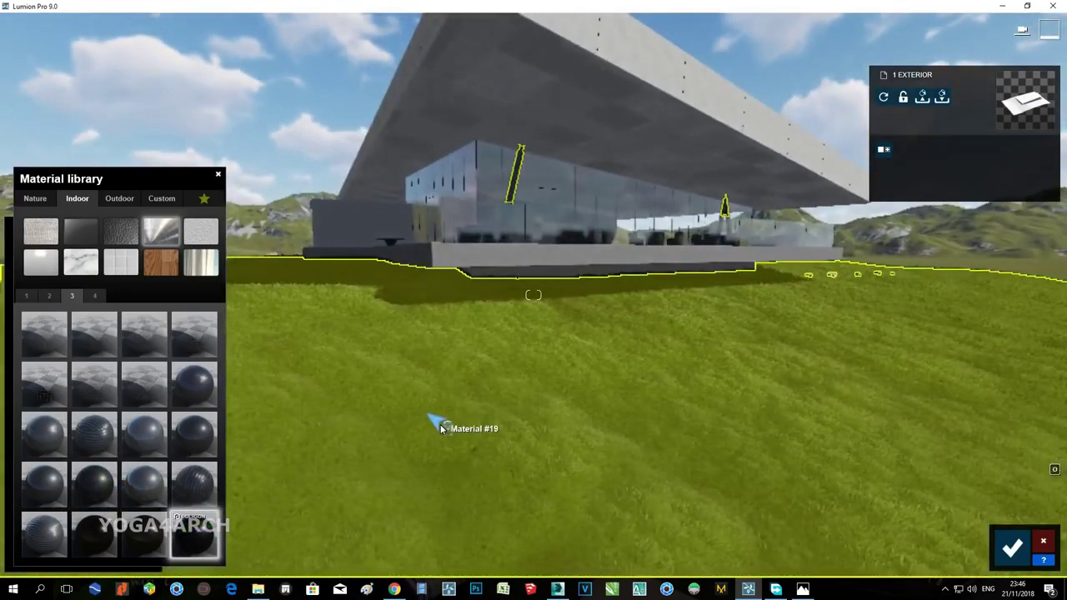
{"action": "left_click", "coordinate": [441, 425]}
{"action": "left_click", "coordinate": [19, 400]}
{"action": "left_click", "coordinate": [62, 309]}
{"action": "left_click", "coordinate": [86, 400]}
{"action": "left_click", "coordinate": [91, 492]}
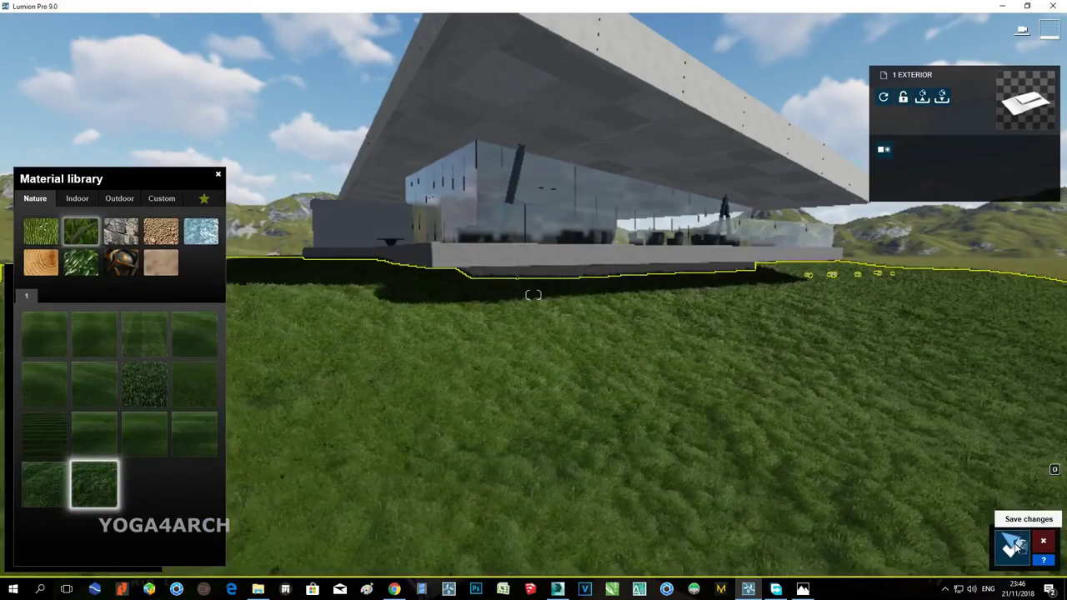
{"action": "left_click", "coordinate": [1012, 547]}
Switch from material editing to object placement with the whole slope beside the house in view.
{"action": "right_click_drag", "start_coordinate": [670, 404], "coordinate": [120, 490]}
{"action": "key", "text": "s"}
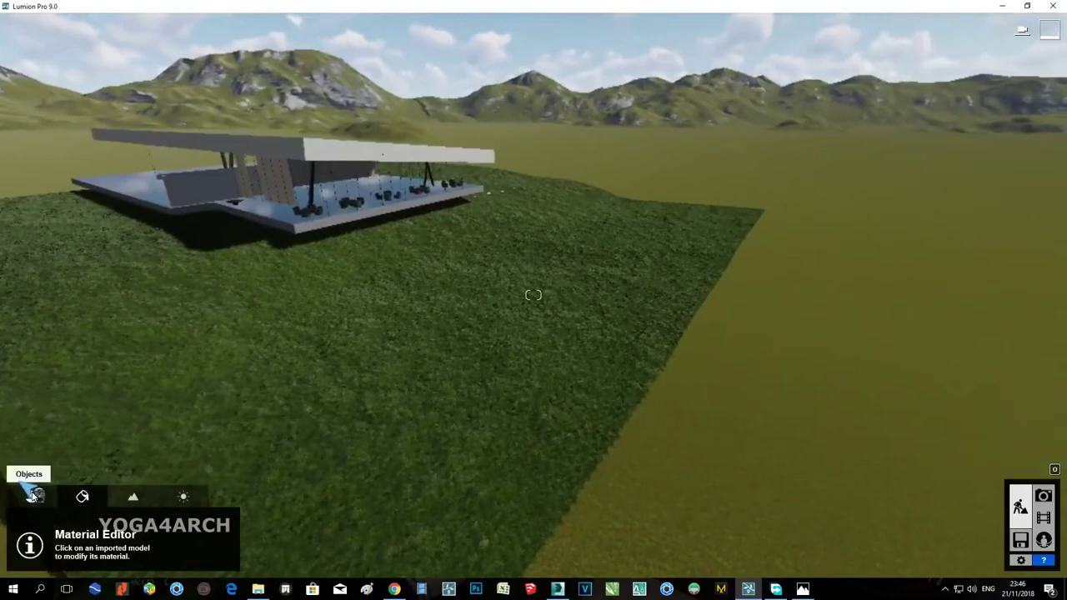
{"action": "left_click", "coordinate": [31, 495]}
{"action": "left_click", "coordinate": [448, 243]}
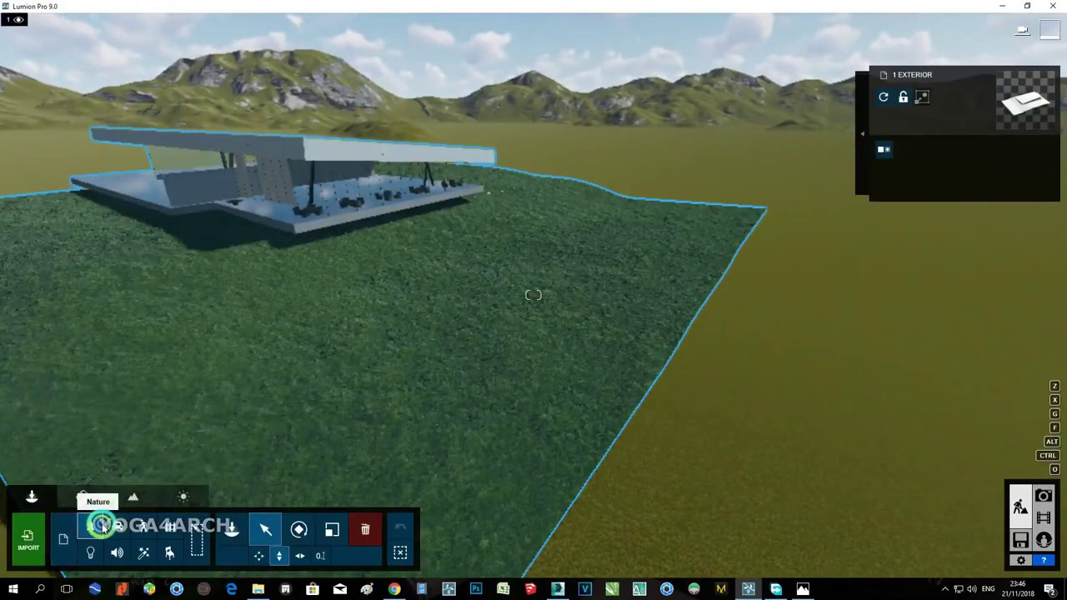
{"action": "left_click", "coordinate": [133, 497]}
{"action": "left_click", "coordinate": [55, 527]}
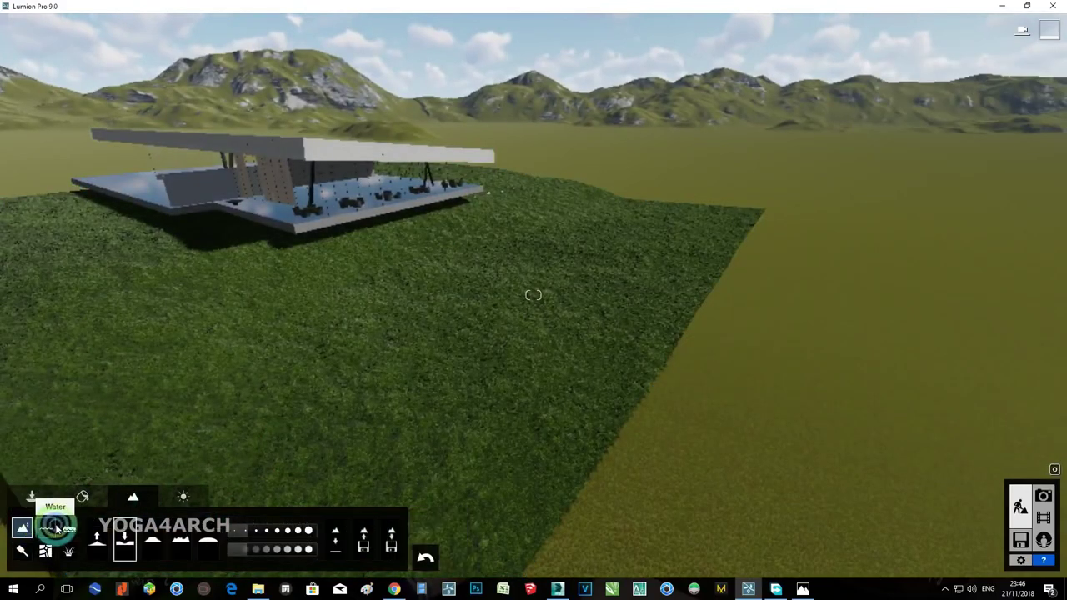
{"action": "left_click", "coordinate": [43, 494]}
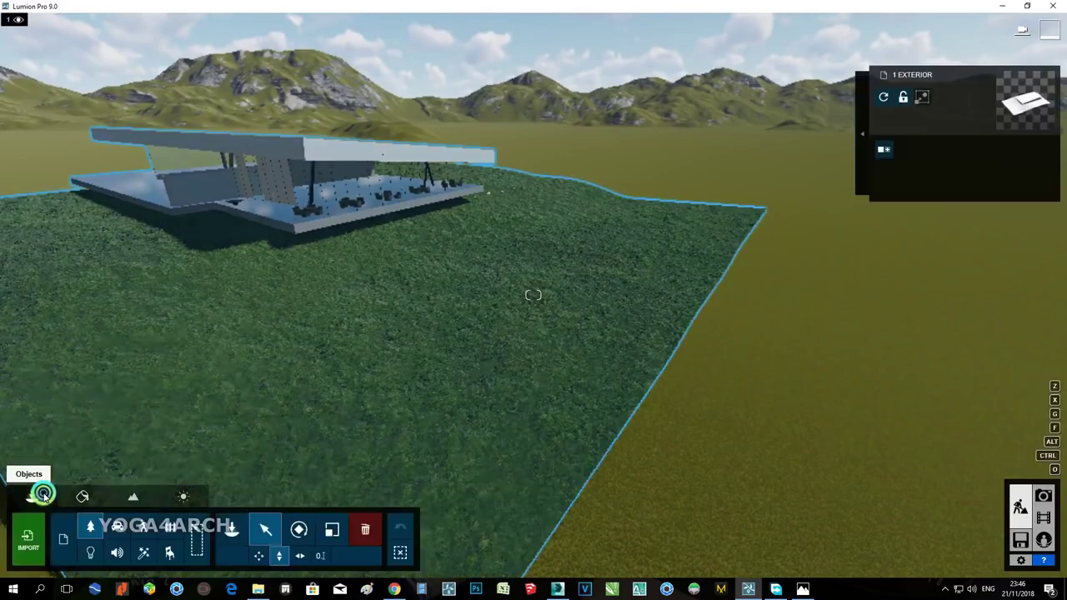
Mark the third conifer on page 1 of the Nature library as a favorite and select it for placement.
{"action": "left_click", "coordinate": [89, 526]}
{"action": "left_click", "coordinate": [72, 100]}
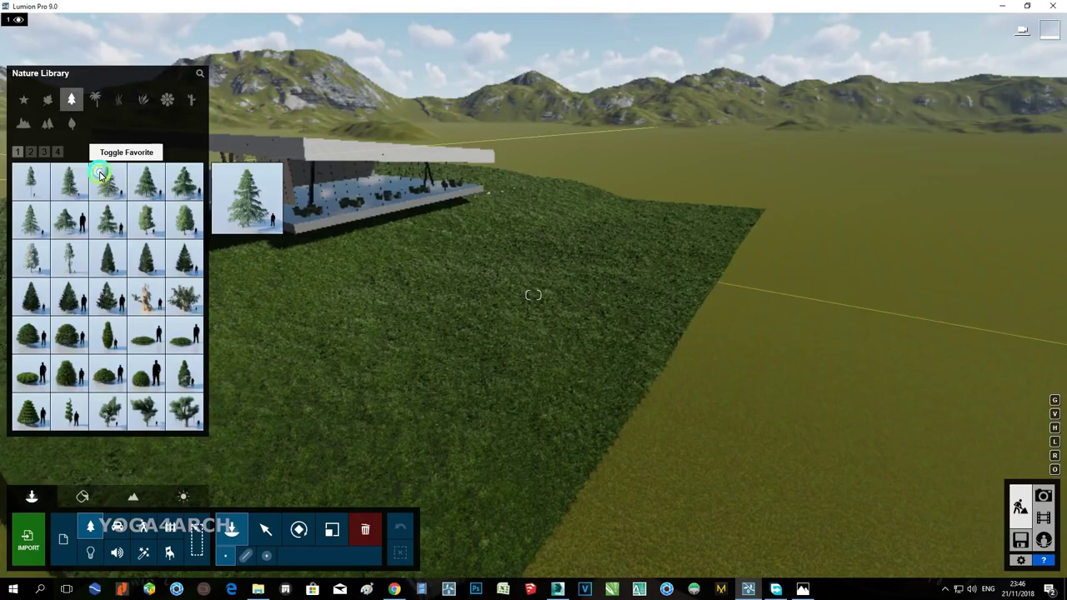
{"action": "left_click", "coordinate": [80, 172]}
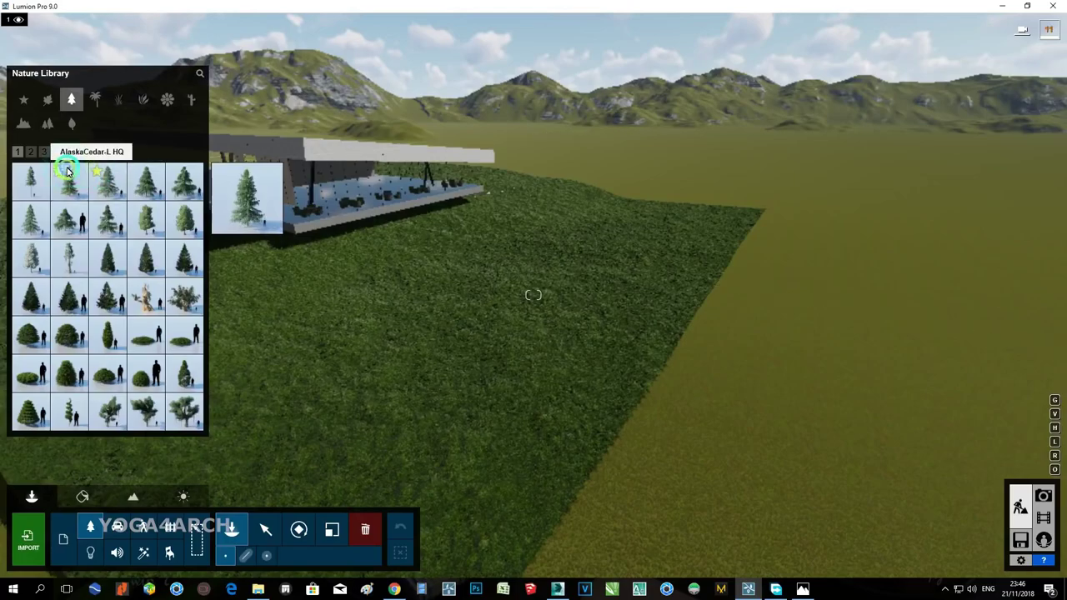
{"action": "left_click", "coordinate": [112, 185]}
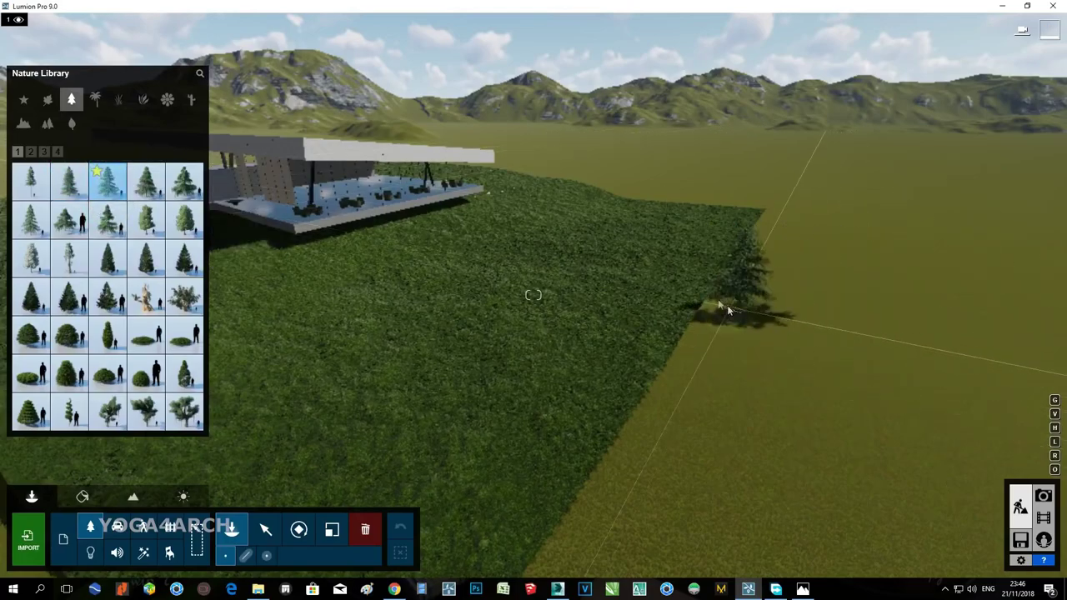
Plant the selected conifer repeatedly along the terrain's edge, on the far side of the hill and on the front slope.
{"action": "left_click", "coordinate": [700, 279]}
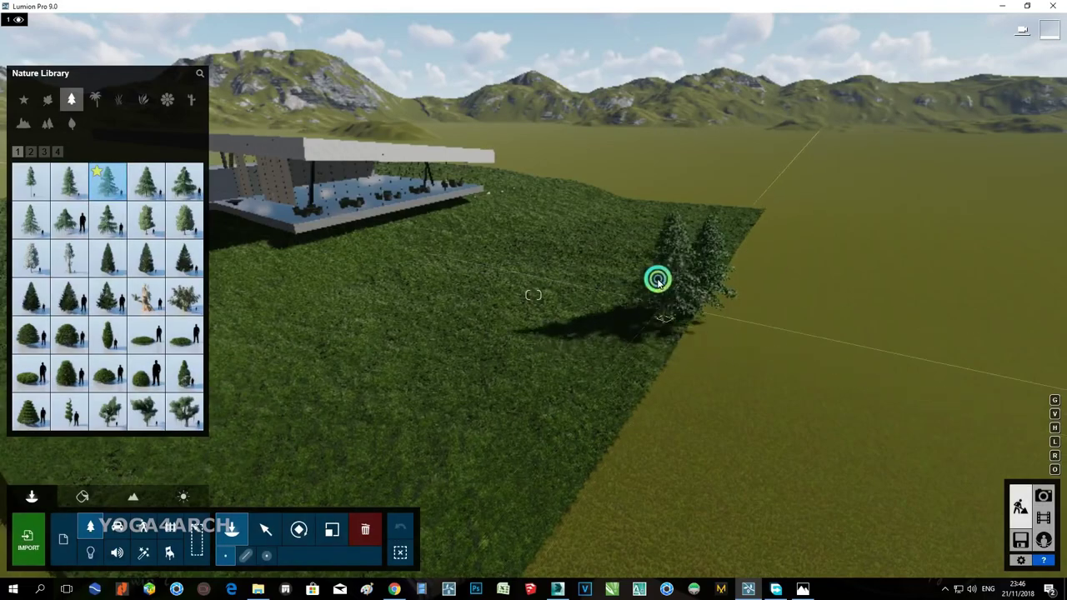
{"action": "left_click", "coordinate": [534, 175]}
{"action": "left_click", "coordinate": [575, 175]}
{"action": "left_click", "coordinate": [617, 173]}
{"action": "left_click", "coordinate": [679, 177]}
{"action": "left_click", "coordinate": [650, 189]}
{"action": "left_click", "coordinate": [631, 193]}
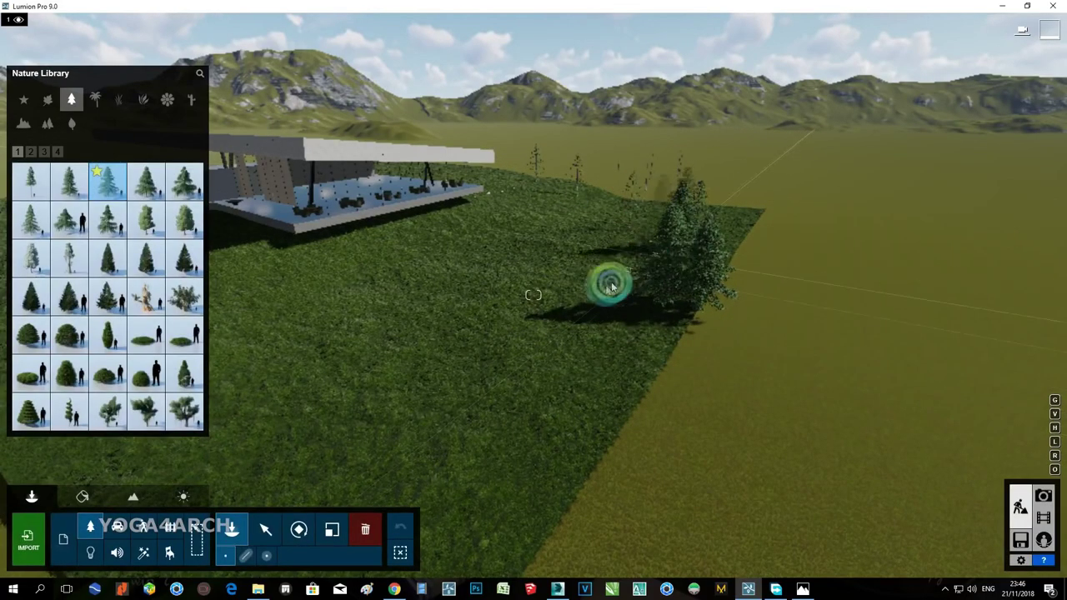
{"action": "left_click", "coordinate": [549, 288]}
{"action": "left_click", "coordinate": [602, 430]}
Plant more of the same conifers across the foreground slope and both sides of the terrain, and return to Photo mode.
{"action": "scroll", "coordinate": [602, 430], "scroll_direction": "down", "scroll_amount": 5}
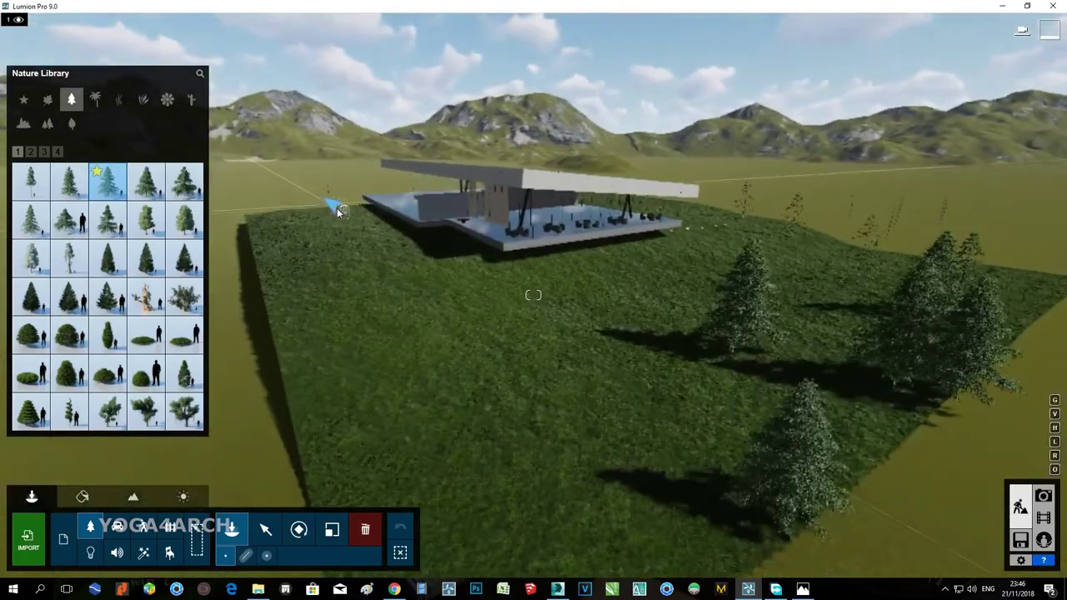
{"action": "left_click", "coordinate": [337, 316]}
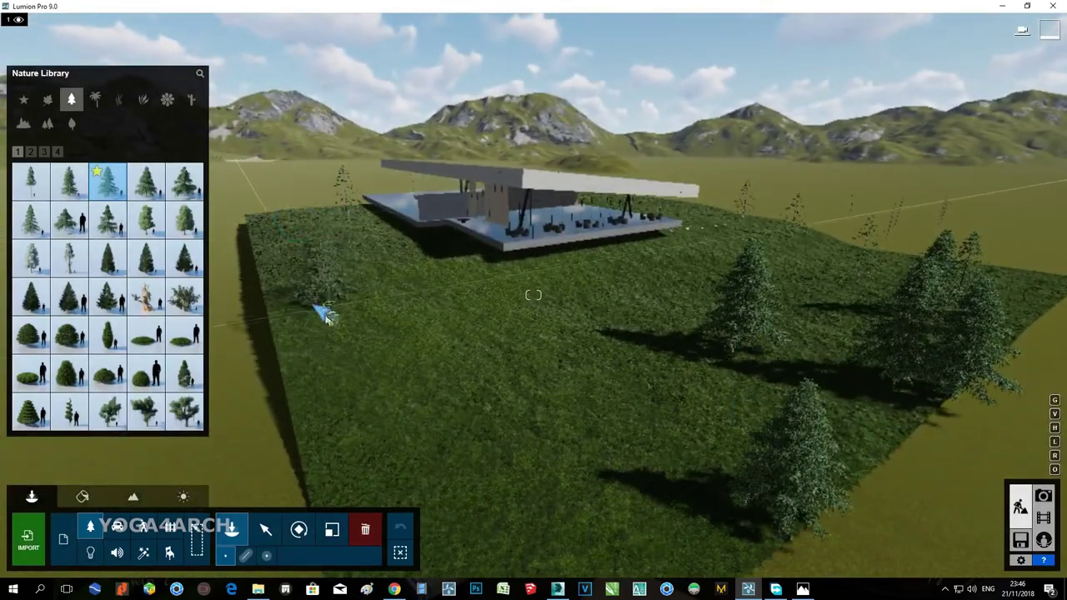
{"action": "left_click", "coordinate": [443, 412]}
{"action": "left_click", "coordinate": [500, 496]}
{"action": "left_click", "coordinate": [693, 517]}
{"action": "left_click", "coordinate": [735, 460]}
{"action": "left_click", "coordinate": [868, 310]}
{"action": "left_click", "coordinate": [845, 261]}
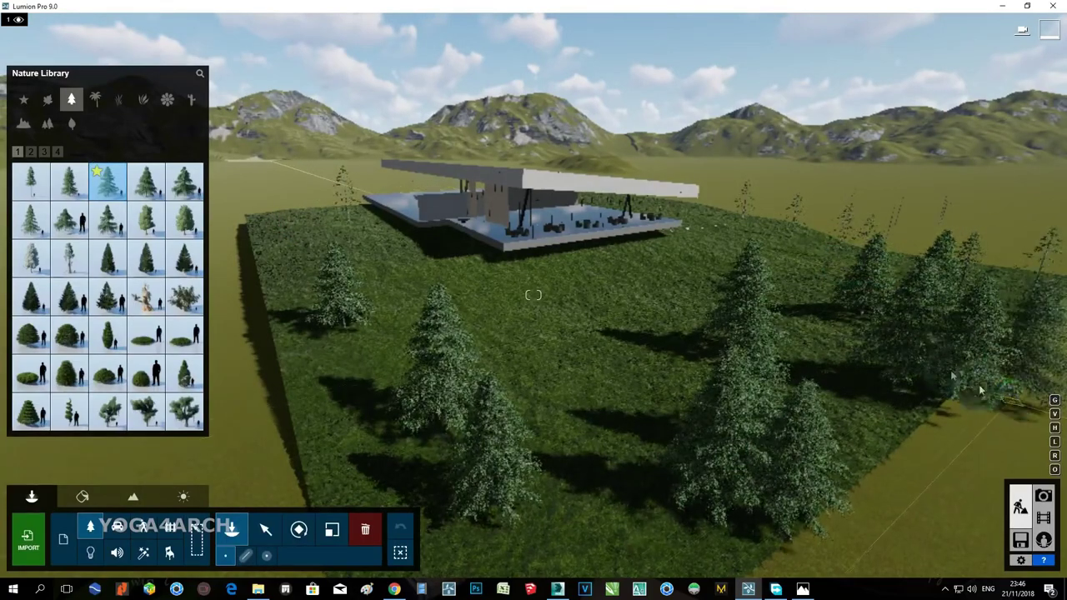
{"action": "left_click", "coordinate": [1047, 490]}
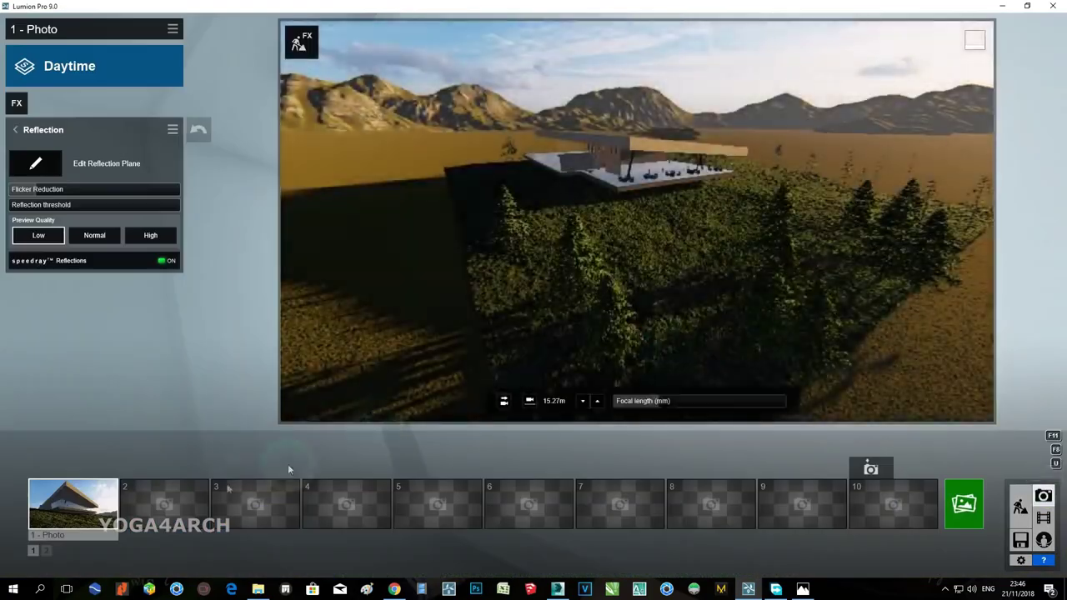
Recall the photo 1 view and plant one more of the favorite conifer on the slope beside the house in Build mode.
{"action": "left_click", "coordinate": [93, 506]}
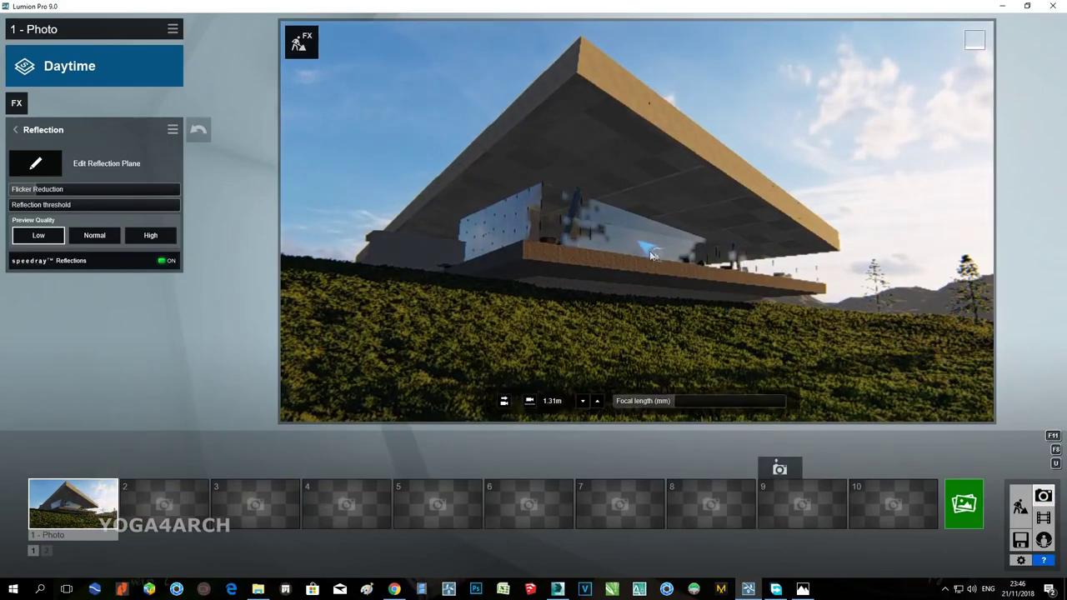
{"action": "left_click", "coordinate": [1021, 506]}
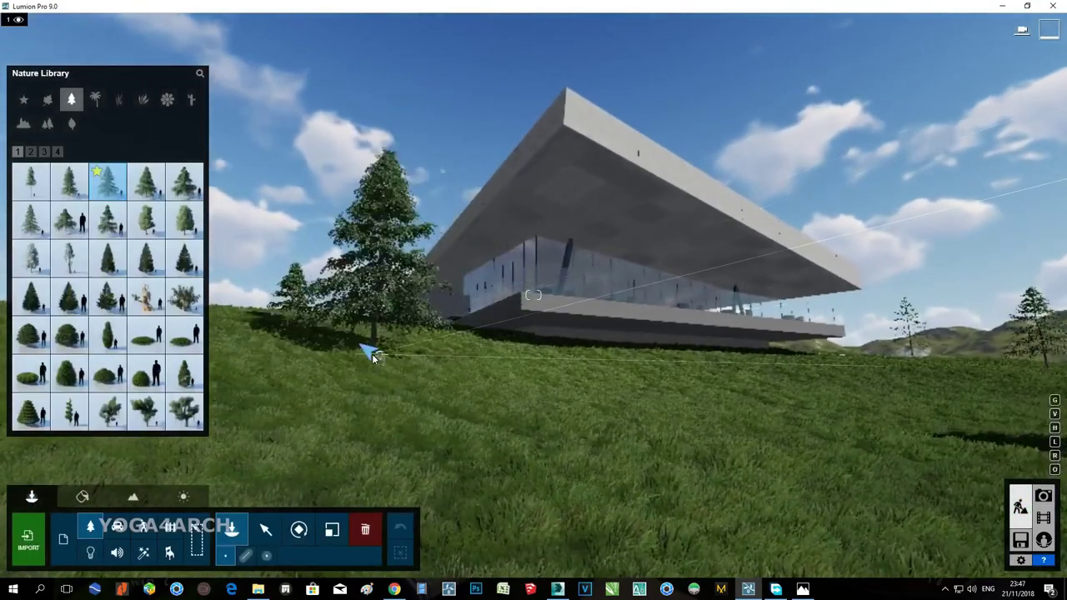
{"action": "left_click", "coordinate": [335, 355]}
Plant the second conifer on page 1 of the Nature library among the existing trees along the terrain's edge beyond the terrace.
{"action": "right_click_drag", "start_coordinate": [628, 330], "coordinate": [845, 357]}
{"action": "key", "text": "w"}
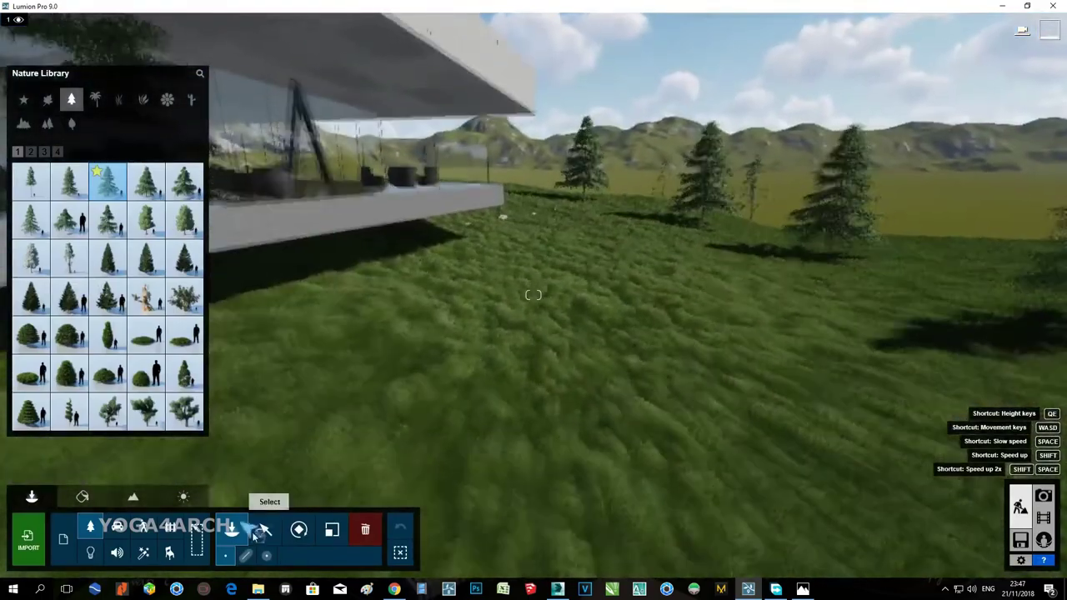
{"action": "key", "text": "s"}
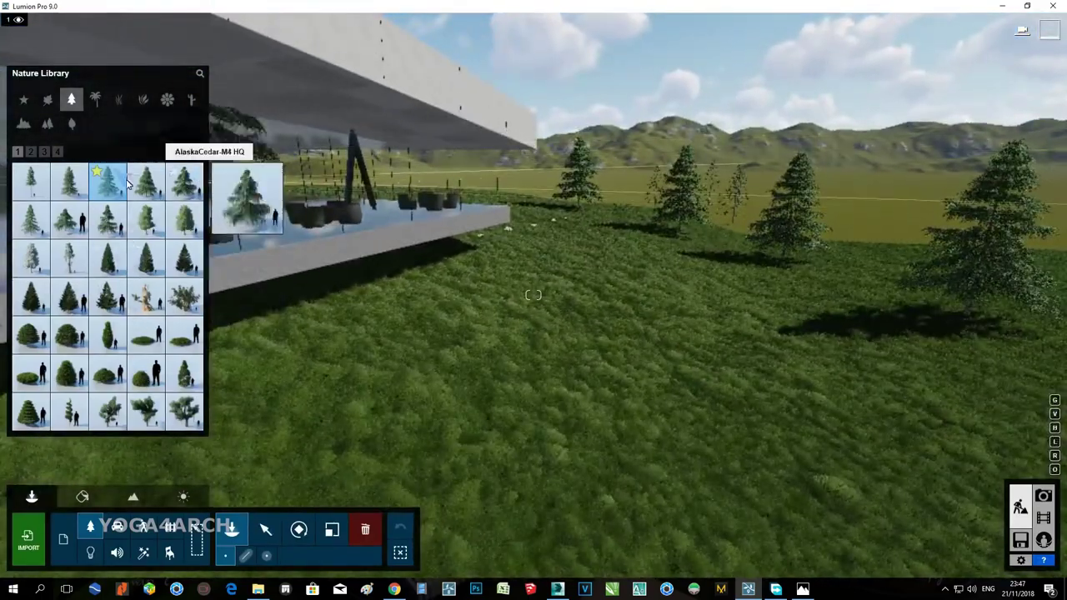
{"action": "left_click", "coordinate": [631, 215]}
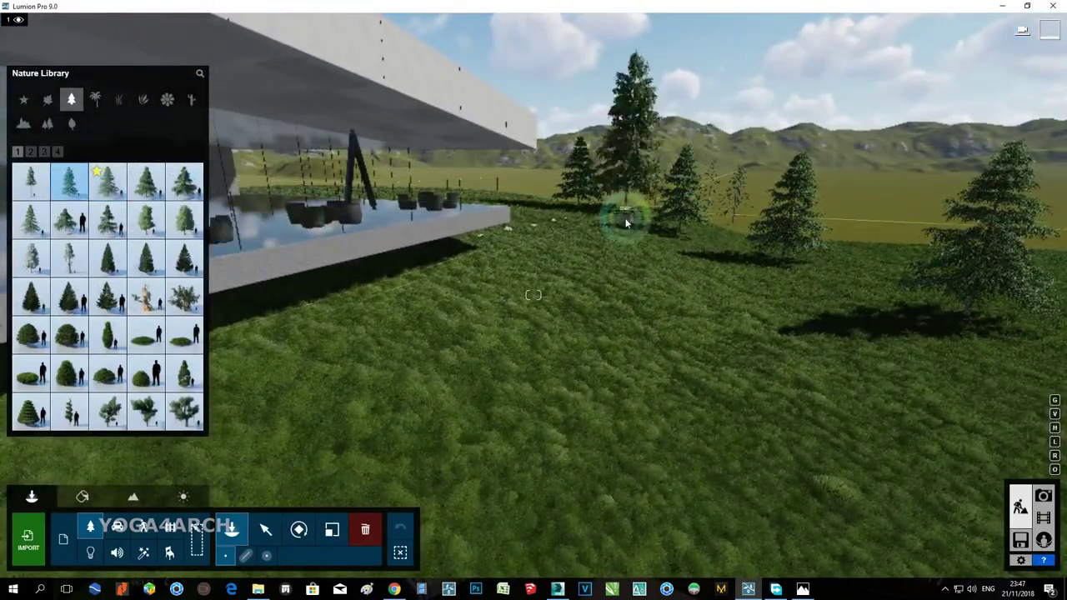
{"action": "left_click", "coordinate": [850, 256]}
{"action": "left_click", "coordinate": [722, 241]}
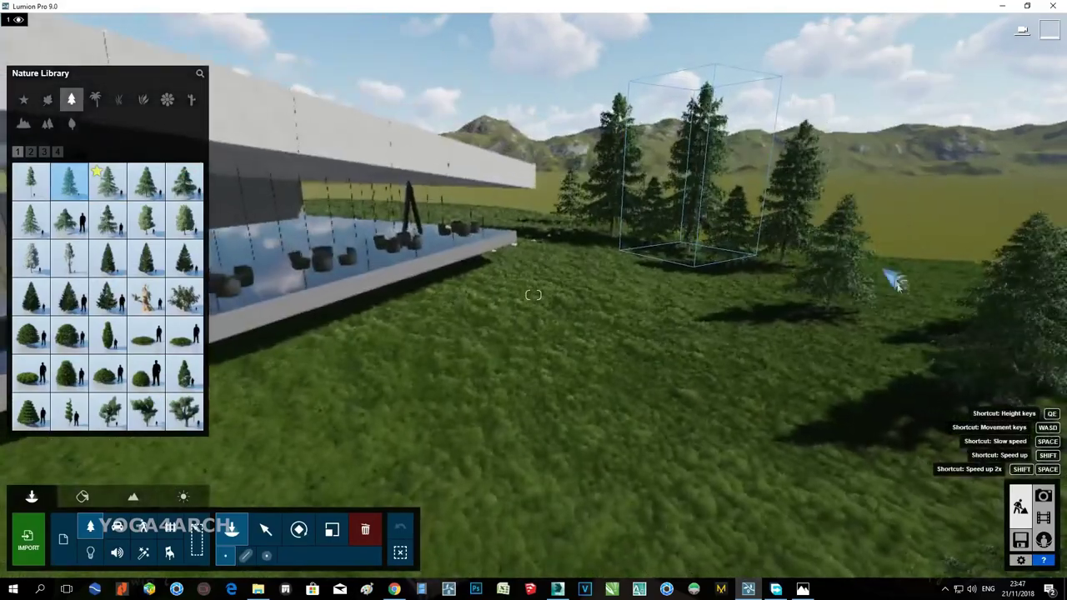
{"action": "left_click", "coordinate": [1030, 315]}
{"action": "left_click", "coordinate": [958, 304]}
Plant another tall conifer by the closed end of the house and return to the photo 1 view in Photo mode.
{"action": "right_click_drag", "start_coordinate": [611, 274], "coordinate": [481, 283]}
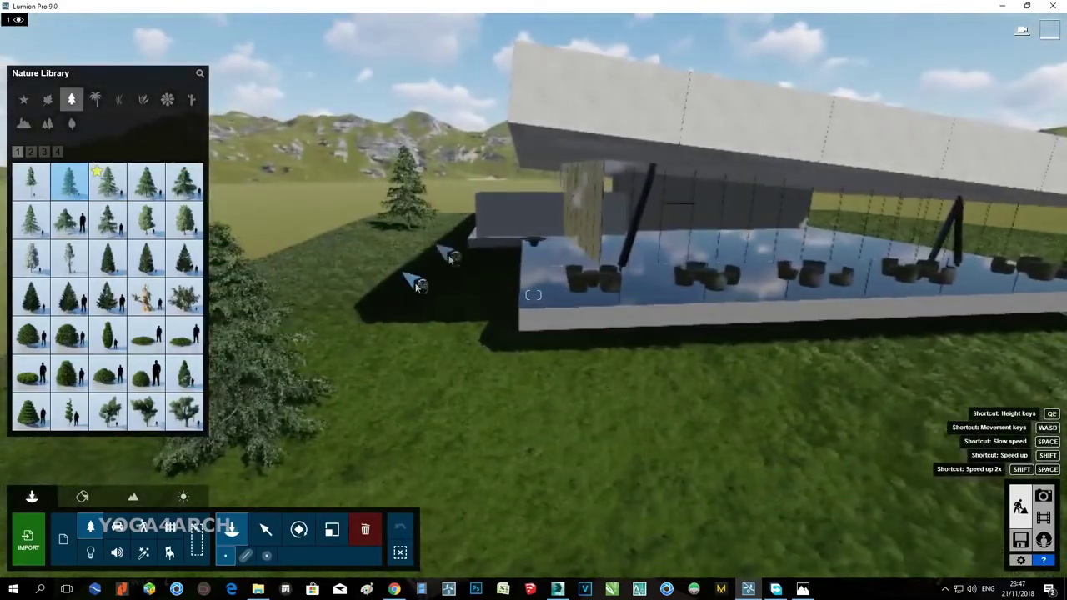
{"action": "left_click", "coordinate": [319, 295]}
{"action": "left_click", "coordinate": [338, 302]}
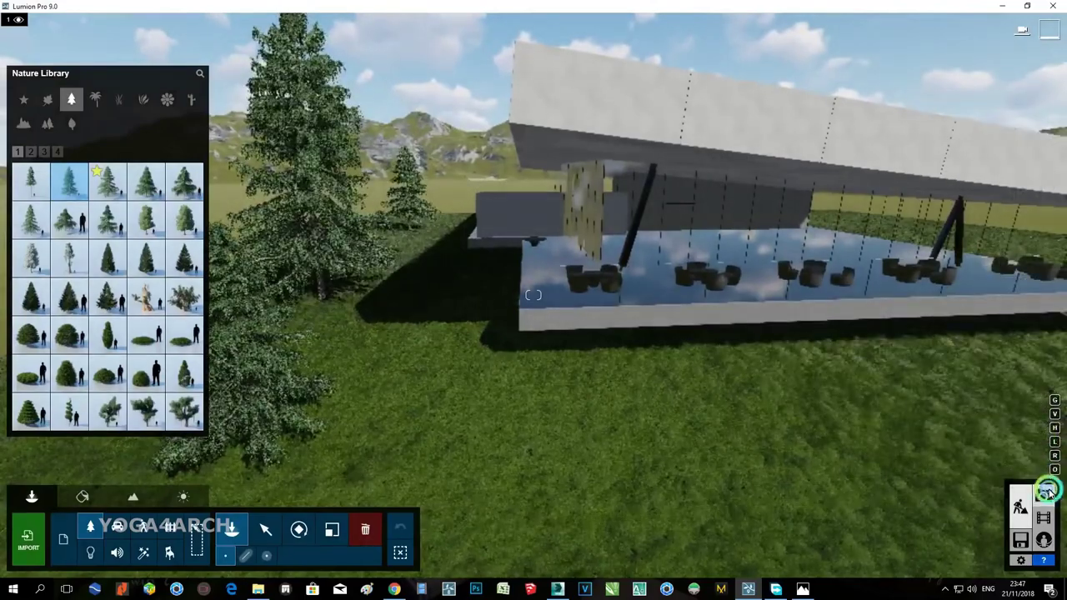
{"action": "left_click", "coordinate": [1042, 496]}
{"action": "left_click", "coordinate": [83, 504]}
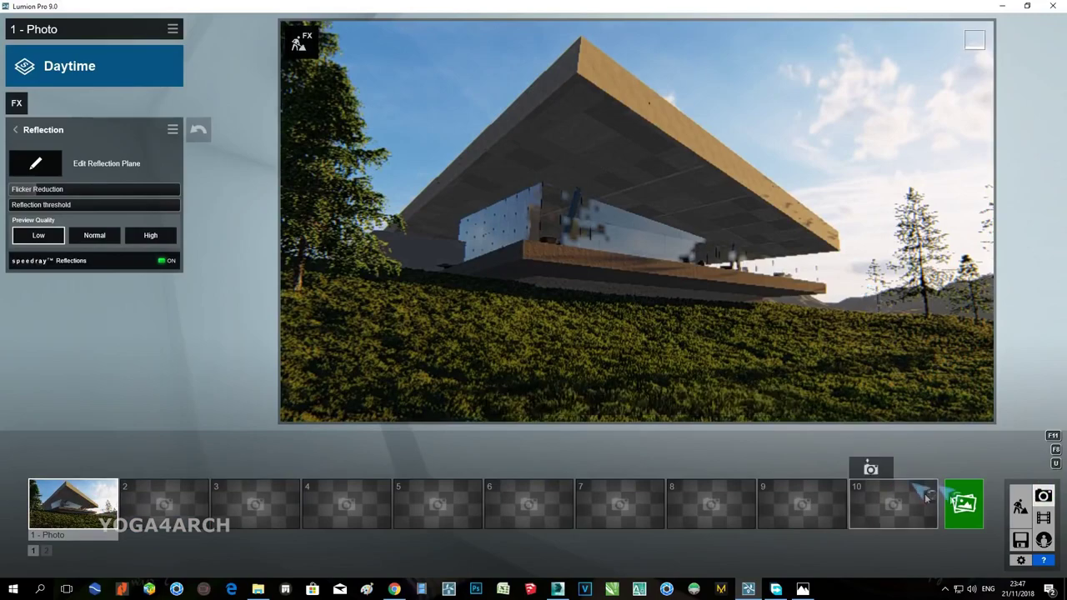
Render the current photo at 1920x1080 as a JPG, overwriting file 1 in the LUMION 9 TUTORIALS folder.
{"action": "left_click", "coordinate": [963, 499]}
{"action": "left_click", "coordinate": [458, 467]}
{"action": "double_click", "coordinate": [320, 138]}
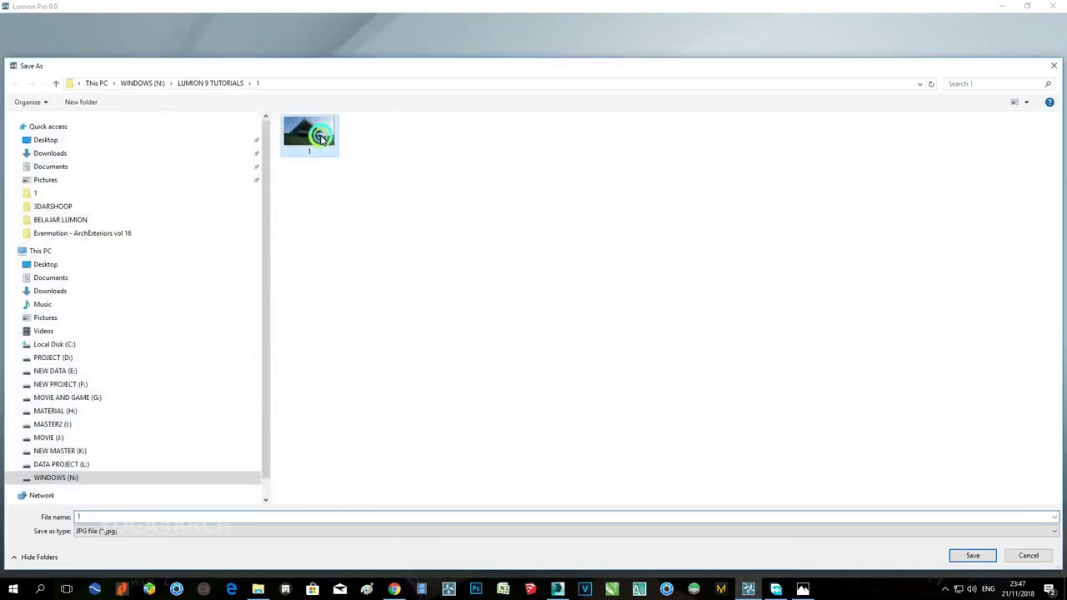
{"action": "left_click", "coordinate": [541, 336]}
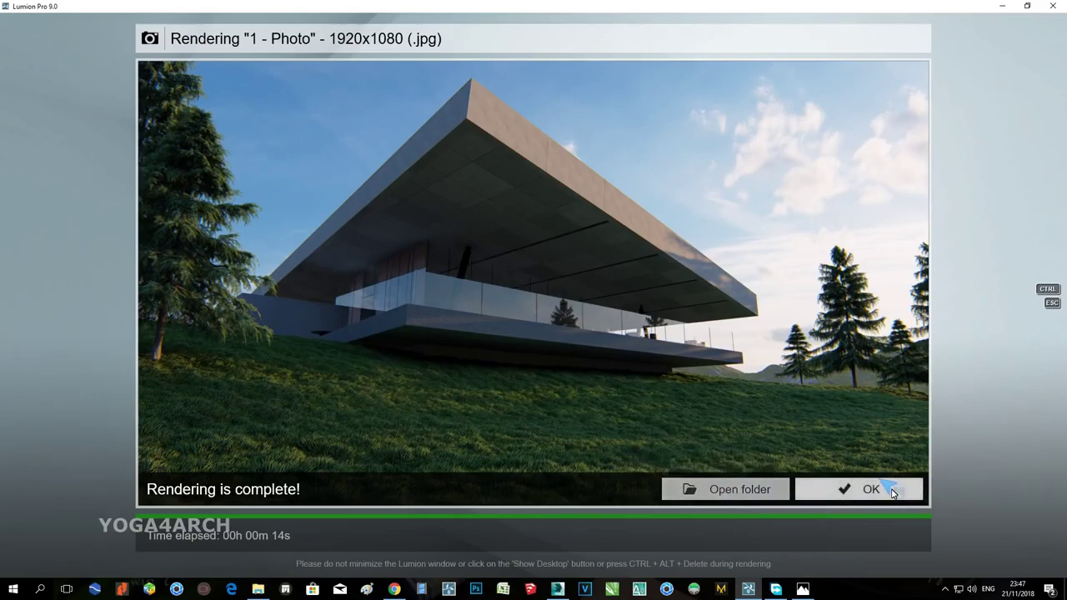
{"action": "left_click", "coordinate": [891, 493]}
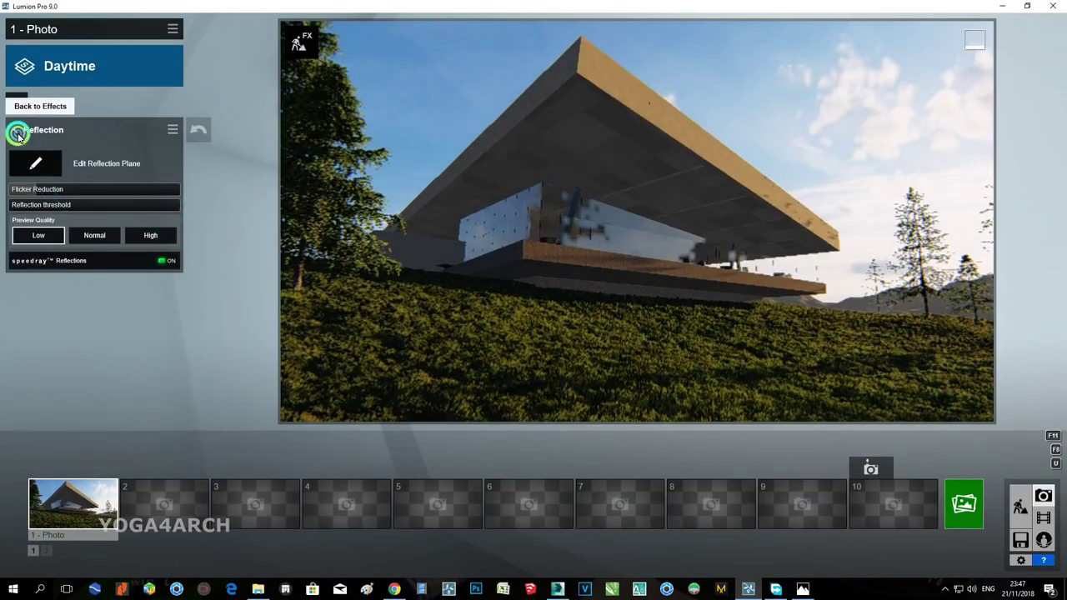
Review both pages of the photo's effects and switch off the Chromatic Aberrations effect.
{"action": "left_click", "coordinate": [20, 131]}
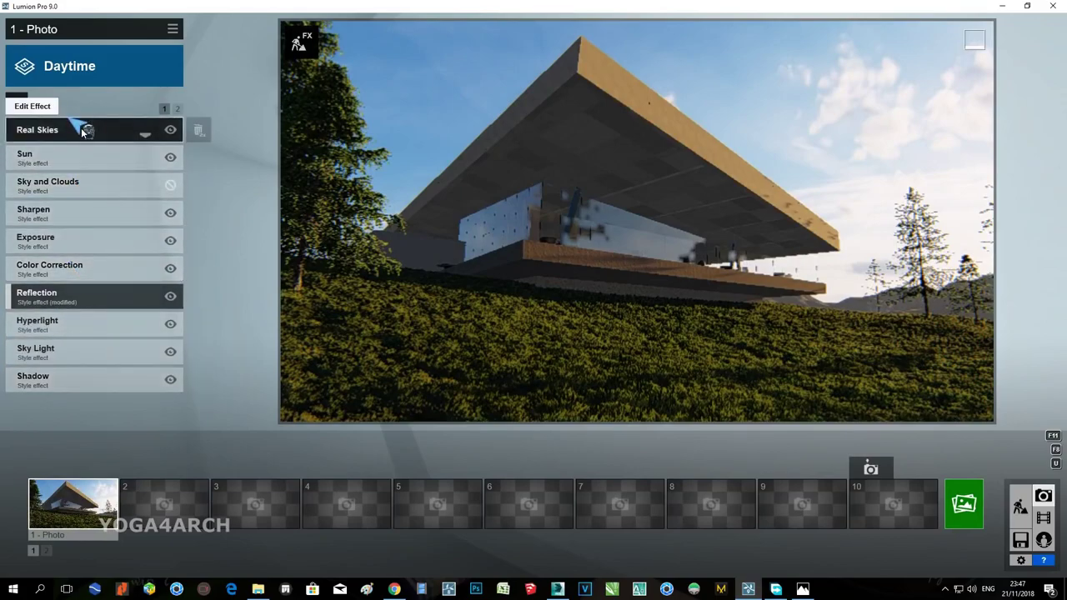
{"action": "left_click", "coordinate": [177, 109]}
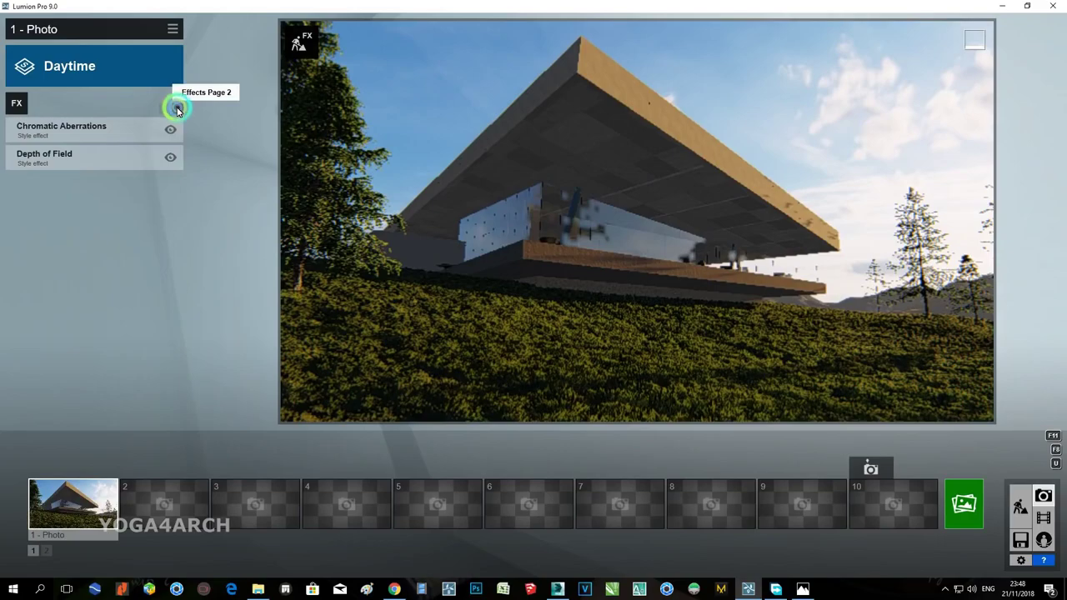
{"action": "left_click", "coordinate": [166, 109]}
{"action": "left_click", "coordinate": [177, 109]}
{"action": "left_click", "coordinate": [170, 129]}
{"action": "left_click", "coordinate": [165, 109]}
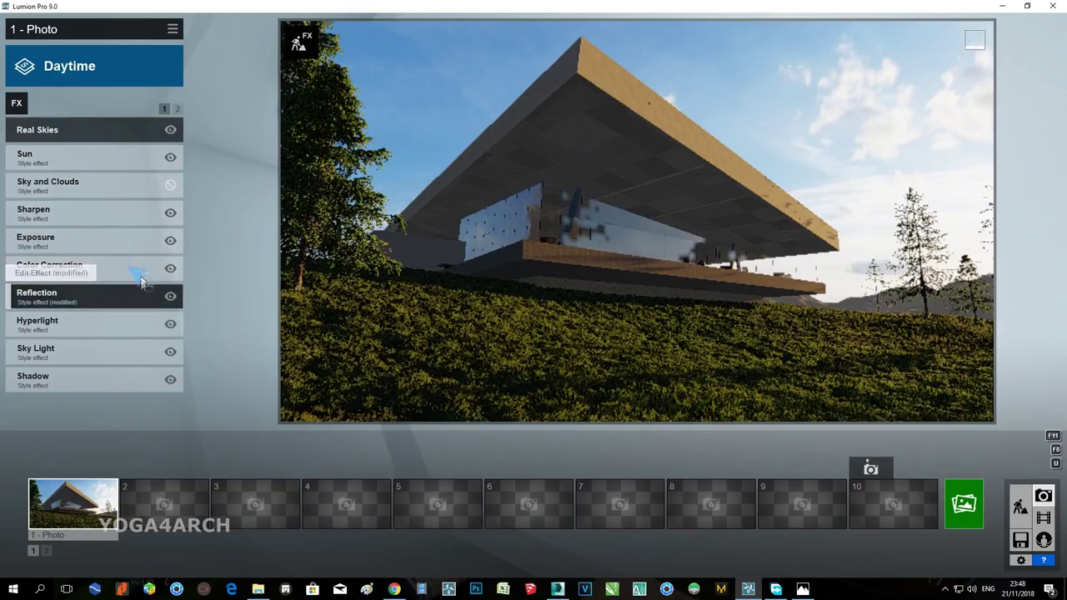
Lower the Real Skies heading to near its minimum to rotate the sky and sun.
{"action": "left_click", "coordinate": [66, 131]}
{"action": "left_click_drag", "start_coordinate": [165, 194], "coordinate": [20, 197]}
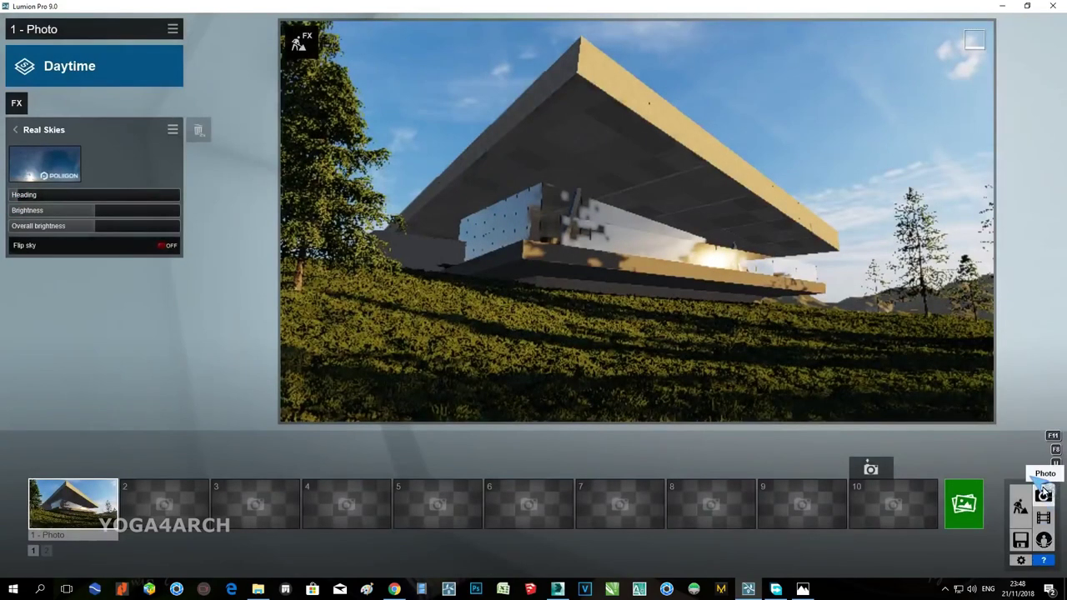
{"action": "mouse_move", "coordinate": [771, 405]}
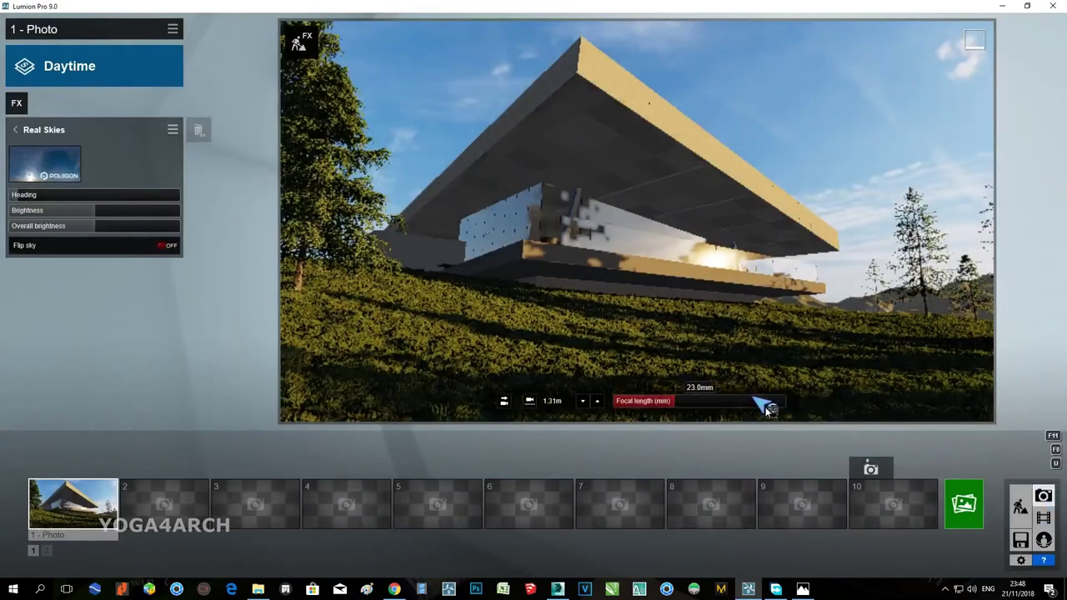
Add the Global Illumination effect to the photo and set its sun amount to a low level.
{"action": "left_click", "coordinate": [20, 104]}
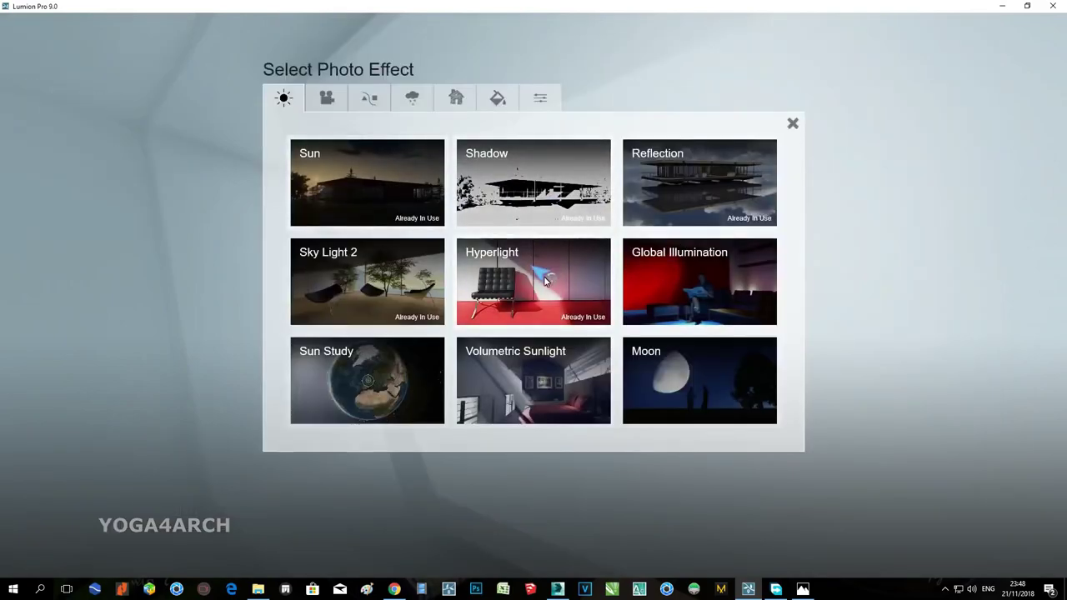
{"action": "left_click", "coordinate": [655, 279]}
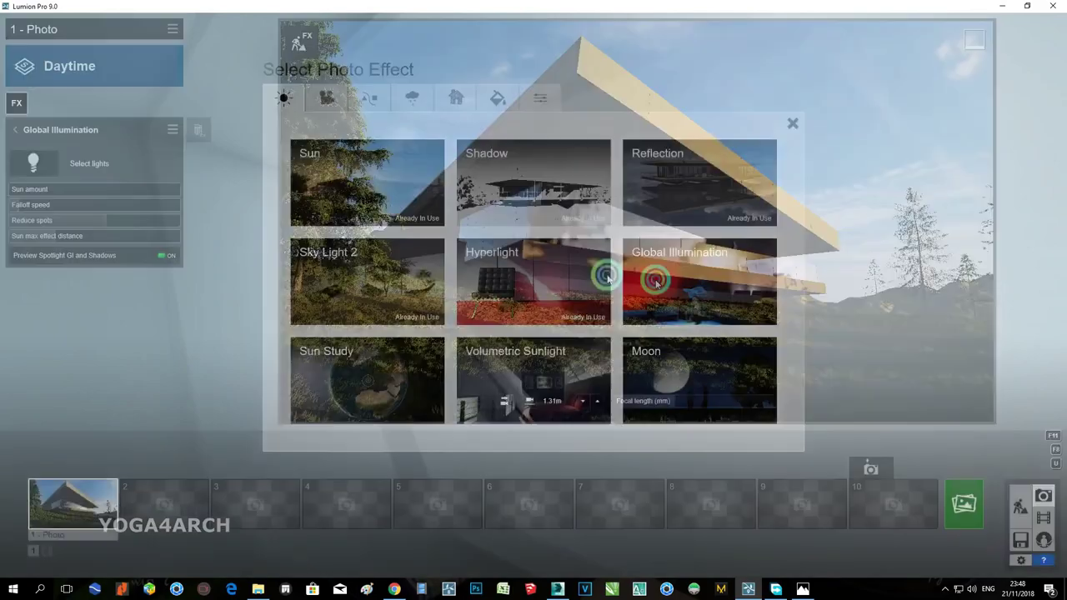
{"action": "mouse_move", "coordinate": [20, 190]}
{"action": "left_mouse_down"}
{"action": "mouse_move", "coordinate": [94, 196]}
{"action": "mouse_move", "coordinate": [16, 198]}
{"action": "left_mouse_up"}
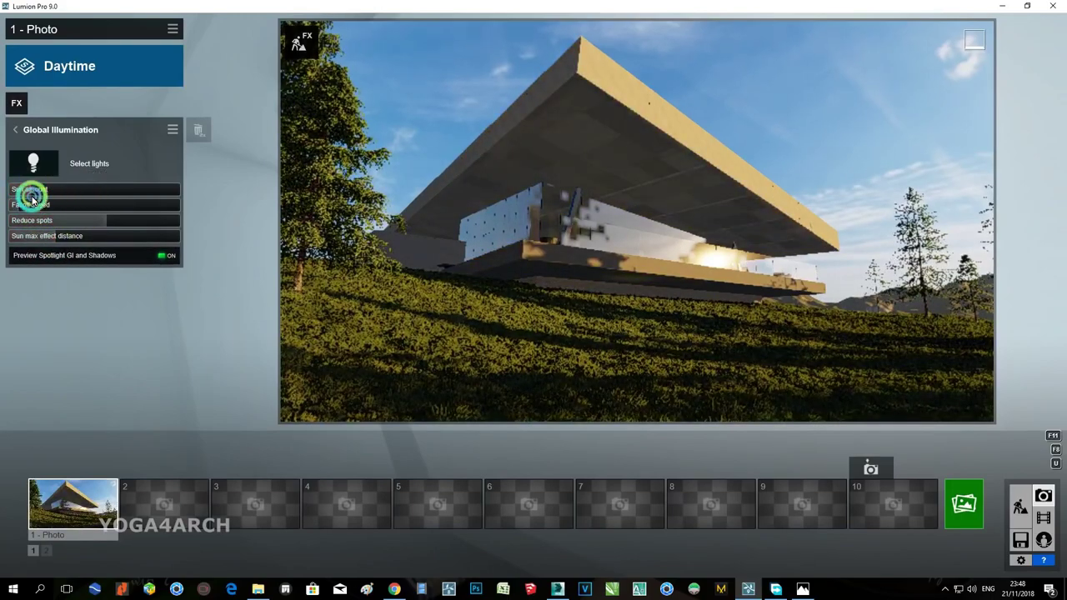
Scatter a small stone and several Stone 016 boulders from the Nature library's rocks across the grass slope in Build mode.
{"action": "left_click", "coordinate": [1022, 505]}
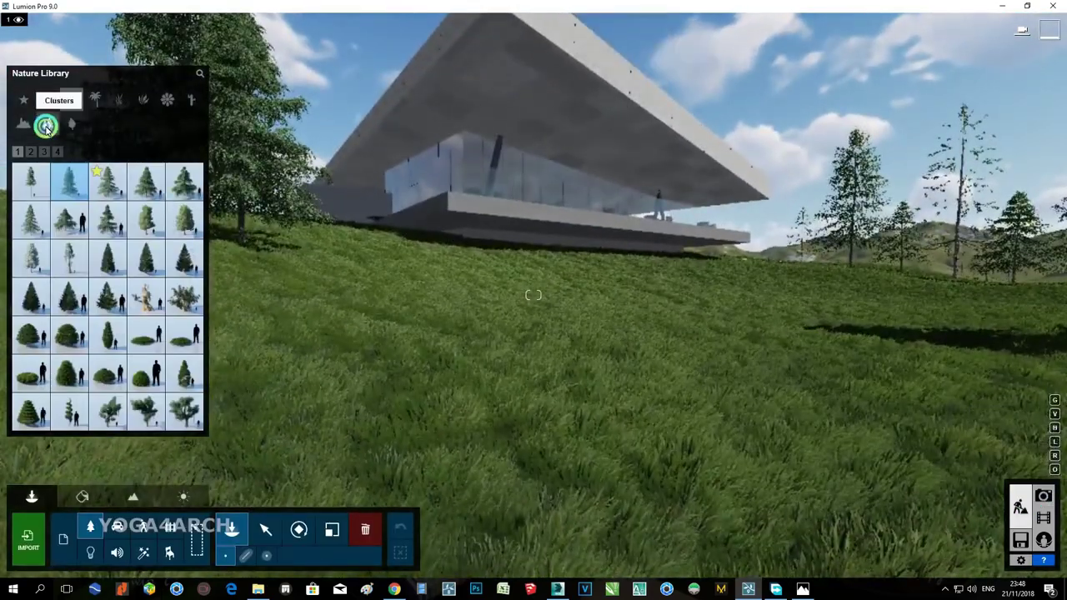
{"action": "left_click", "coordinate": [33, 128]}
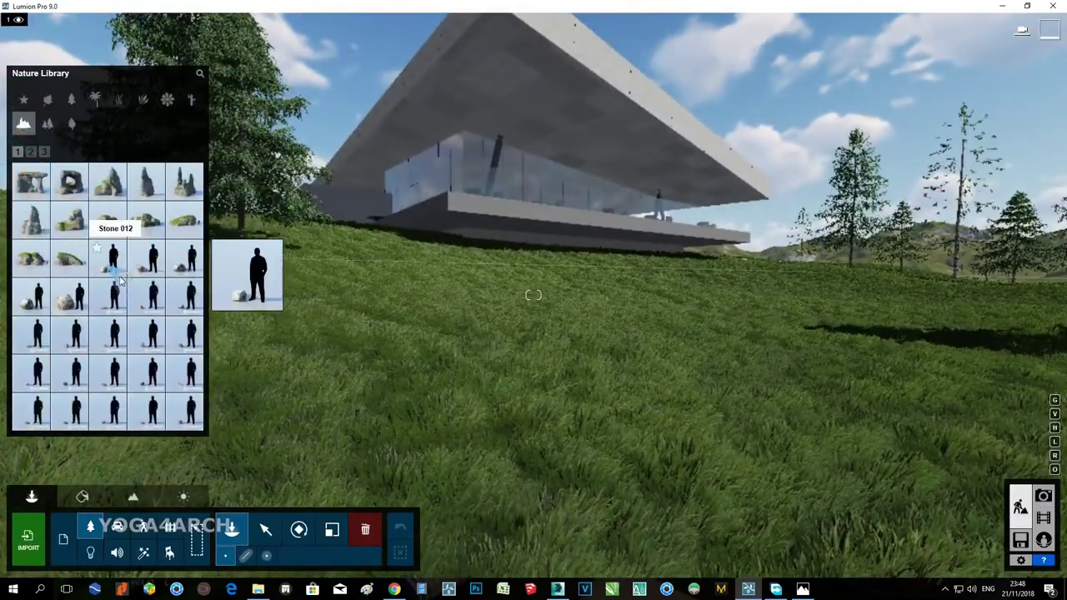
{"action": "left_click", "coordinate": [115, 296]}
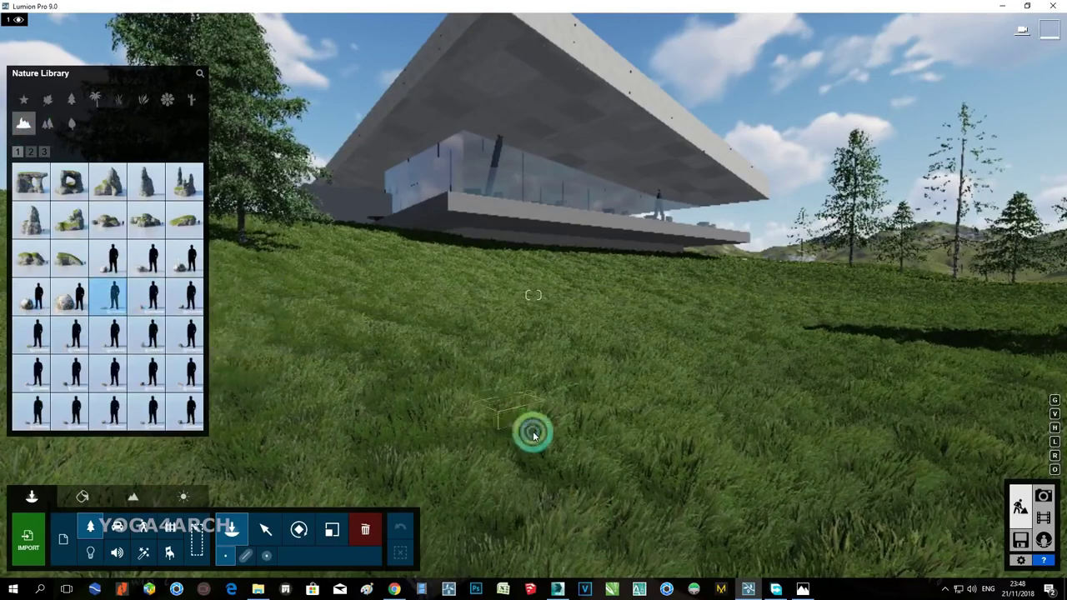
{"action": "left_click", "coordinate": [70, 296]}
{"action": "left_click", "coordinate": [343, 315]}
{"action": "left_click", "coordinate": [820, 311]}
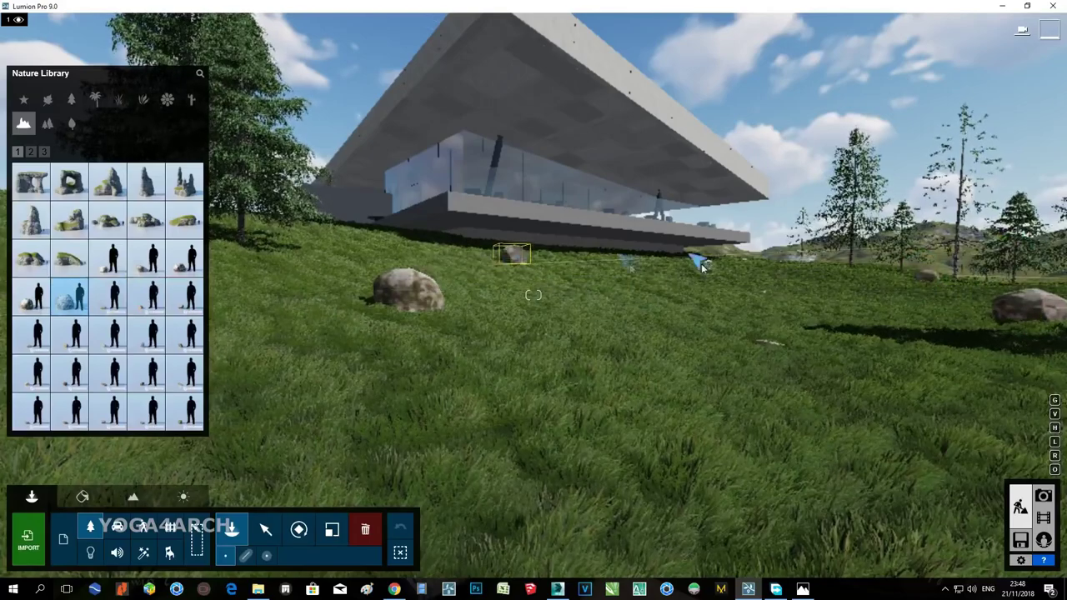
Place the first grey rock from page 3 of the rocks category at both ends of the house's base.
{"action": "left_click", "coordinate": [43, 153]}
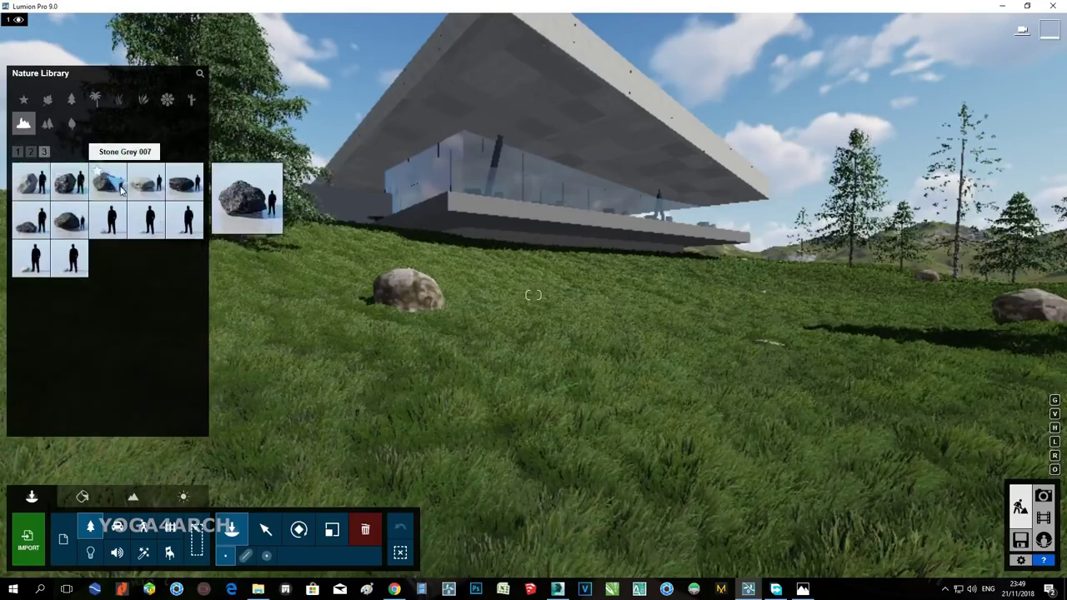
{"action": "left_click", "coordinate": [44, 191]}
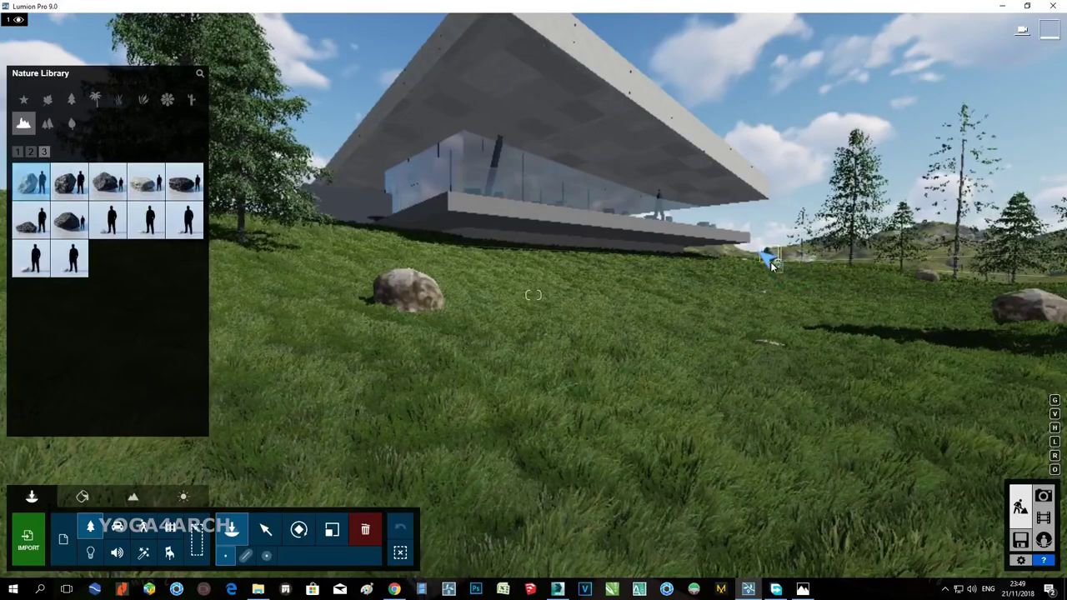
{"action": "left_click", "coordinate": [770, 267]}
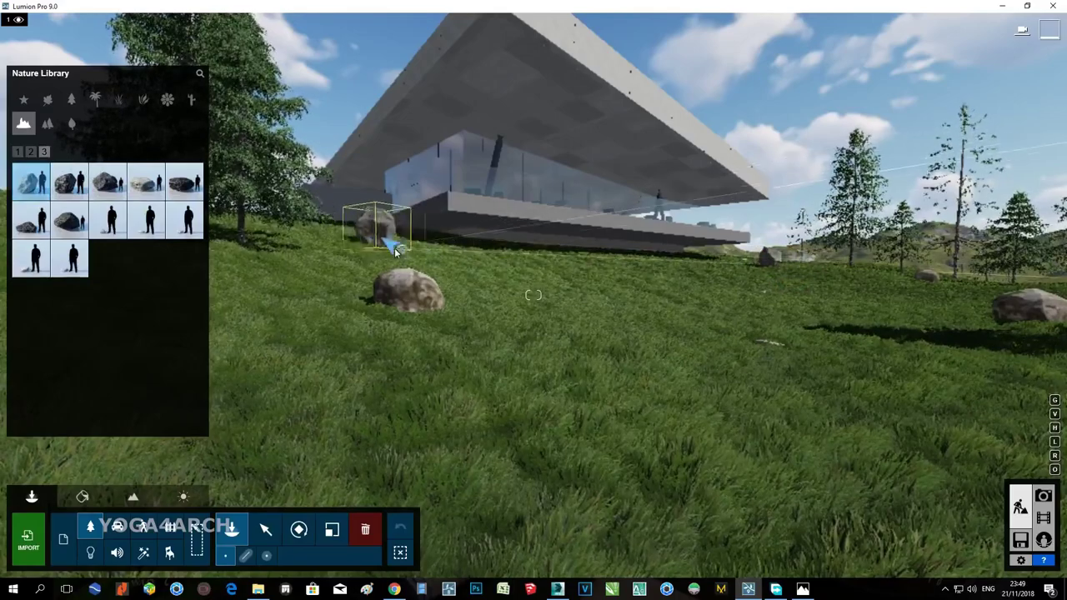
{"action": "left_click", "coordinate": [415, 249]}
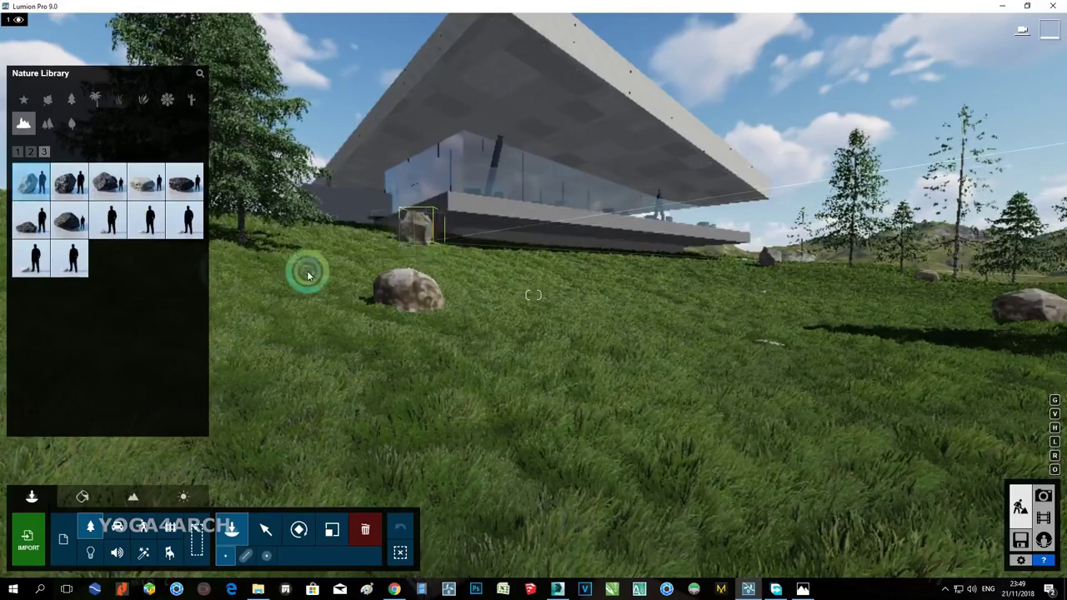
Place three copies of the fourth, flat rock on page 3 around the boulders near the house's front corner.
{"action": "left_click", "coordinate": [141, 194]}
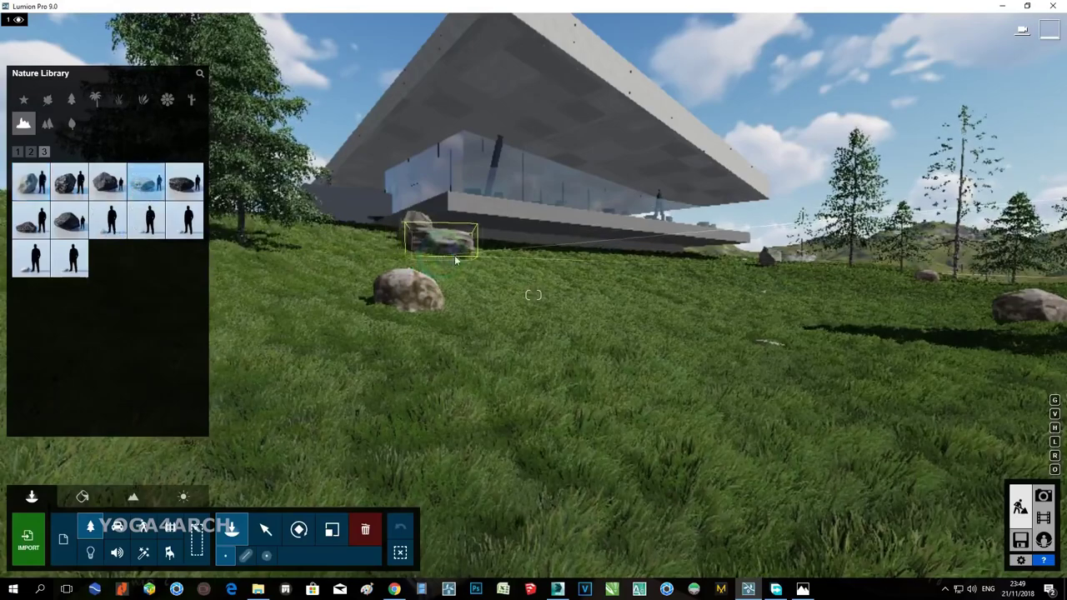
{"action": "left_click", "coordinate": [454, 258]}
{"action": "left_click", "coordinate": [398, 253]}
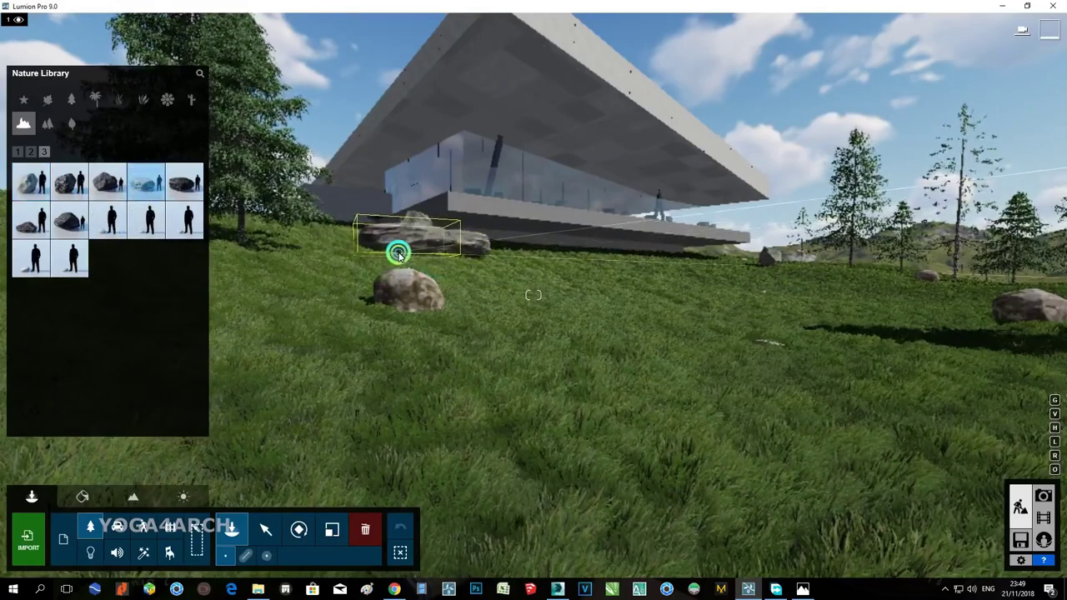
{"action": "left_click", "coordinate": [329, 283]}
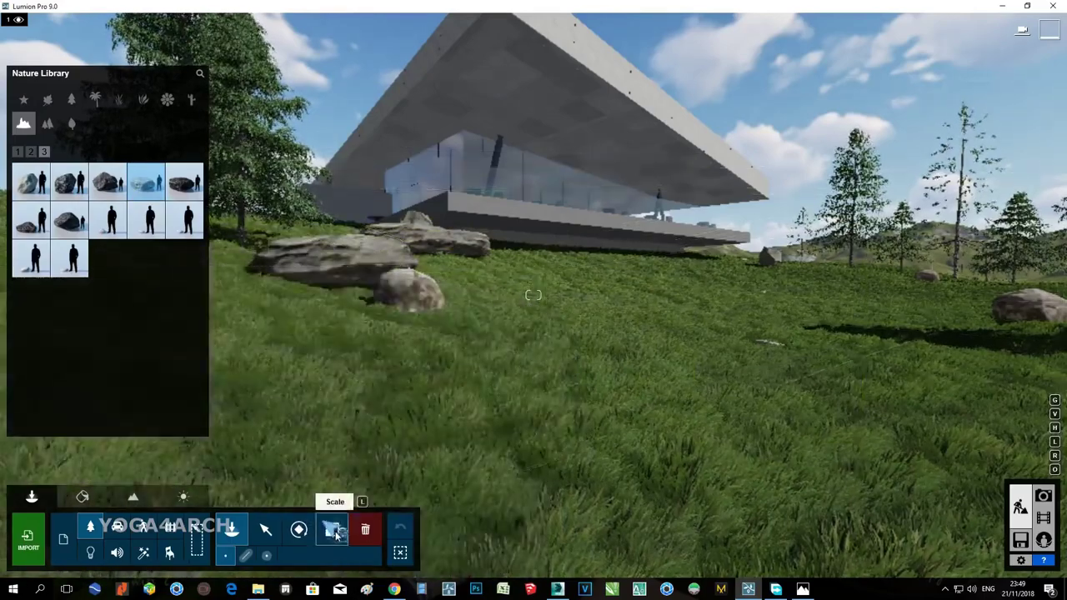
Scale down the flat rocks and the Stone 016 boulders on the slope.
{"action": "left_click", "coordinate": [332, 530]}
{"action": "left_click", "coordinate": [346, 265]}
{"action": "left_click_drag", "start_coordinate": [329, 283], "coordinate": [332, 295]}
{"action": "left_click_drag", "start_coordinate": [411, 312], "coordinate": [409, 330]}
{"action": "left_click_drag", "start_coordinate": [409, 243], "coordinate": [395, 269]}
{"action": "left_click_drag", "start_coordinate": [465, 255], "coordinate": [455, 265]}
{"action": "left_click", "coordinate": [1034, 320]}
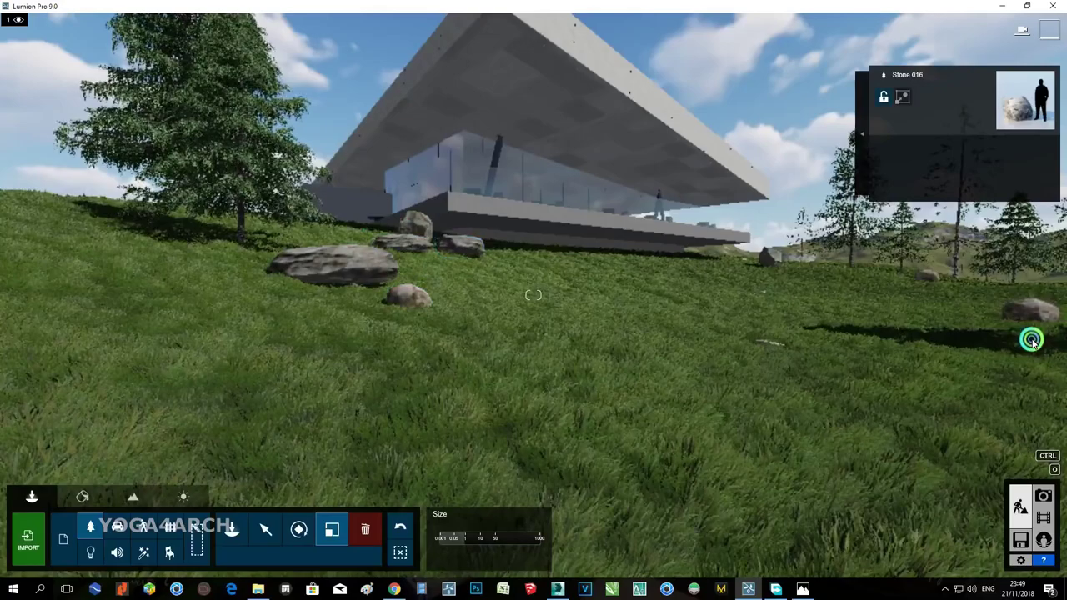
Reframe photo 1 in Photo mode with a slightly shorter focal length and store the camera.
{"action": "left_click", "coordinate": [1048, 497]}
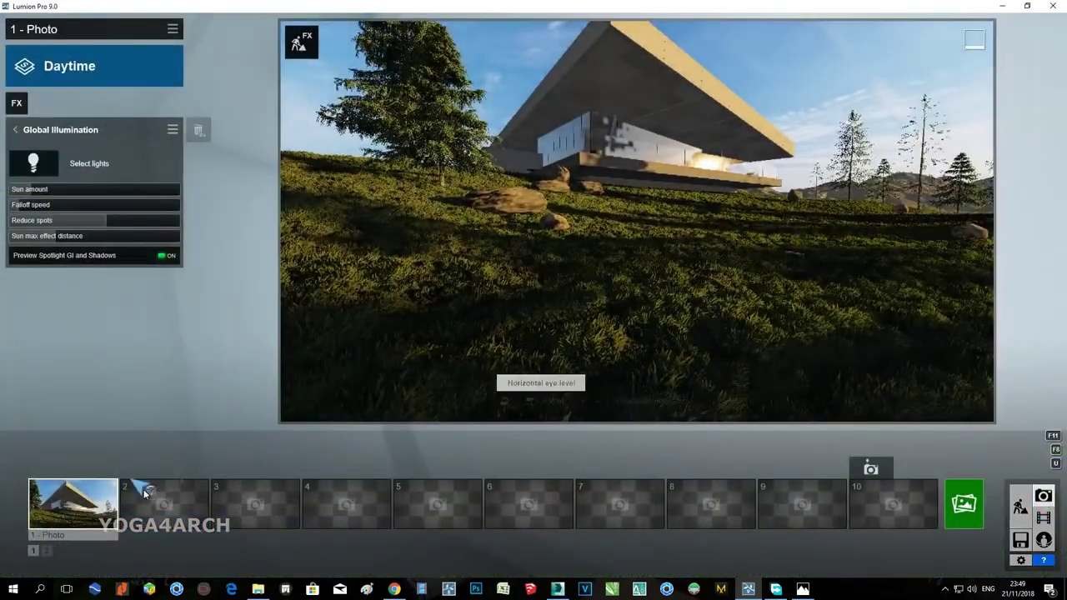
{"action": "left_click", "coordinate": [91, 500]}
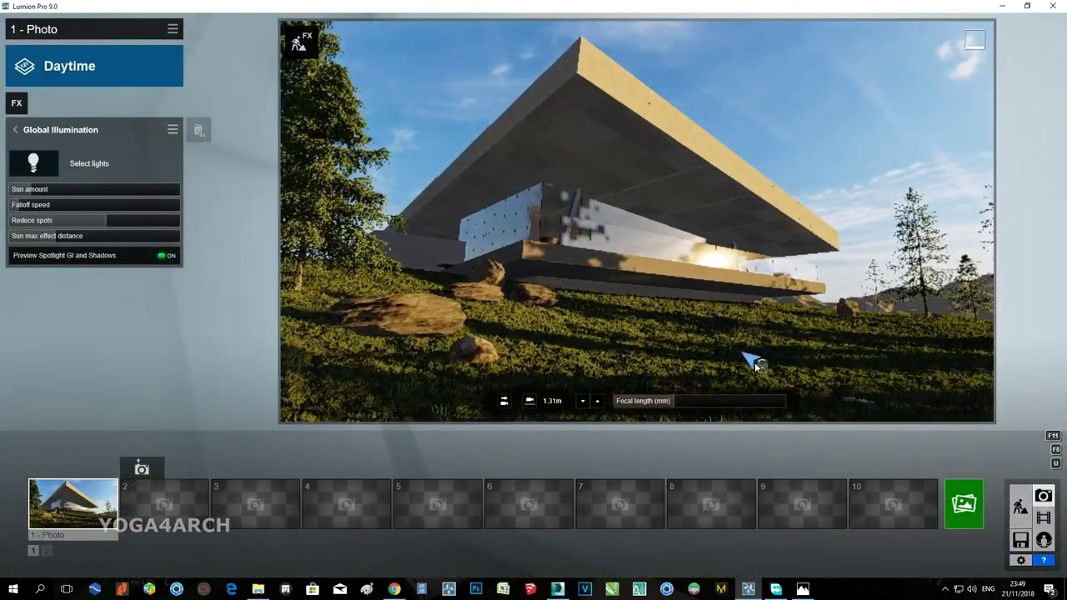
{"action": "left_click_drag", "start_coordinate": [678, 401], "coordinate": [667, 402]}
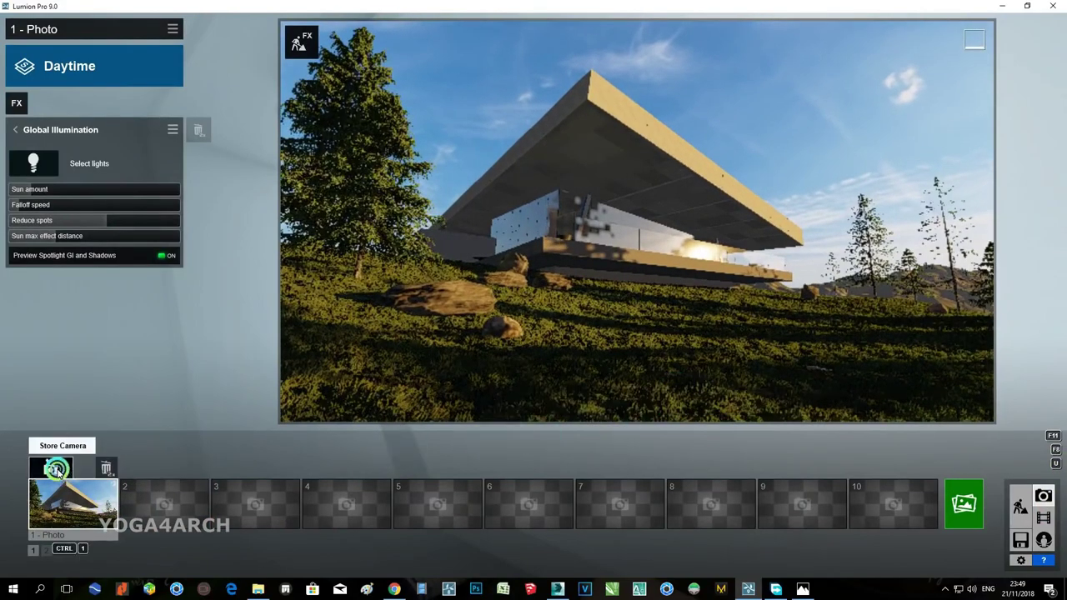
{"action": "left_click", "coordinate": [51, 467]}
Add the 2-Point Perspective effect to photo 1, leaving two point perspective on after comparing it with off.
{"action": "left_click", "coordinate": [17, 102]}
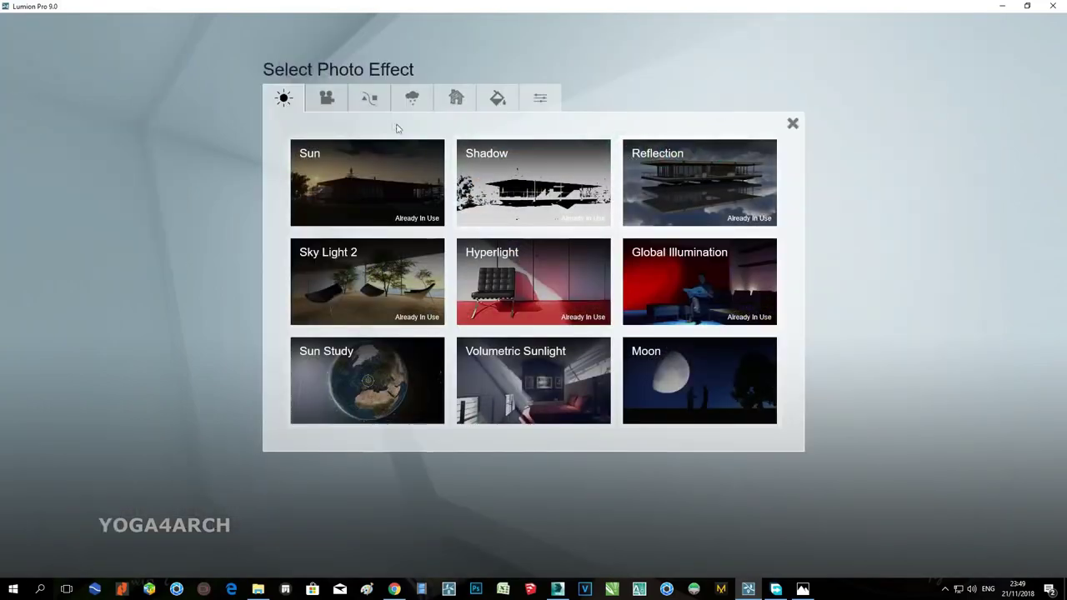
{"action": "left_click", "coordinate": [327, 98]}
{"action": "left_click", "coordinate": [695, 172]}
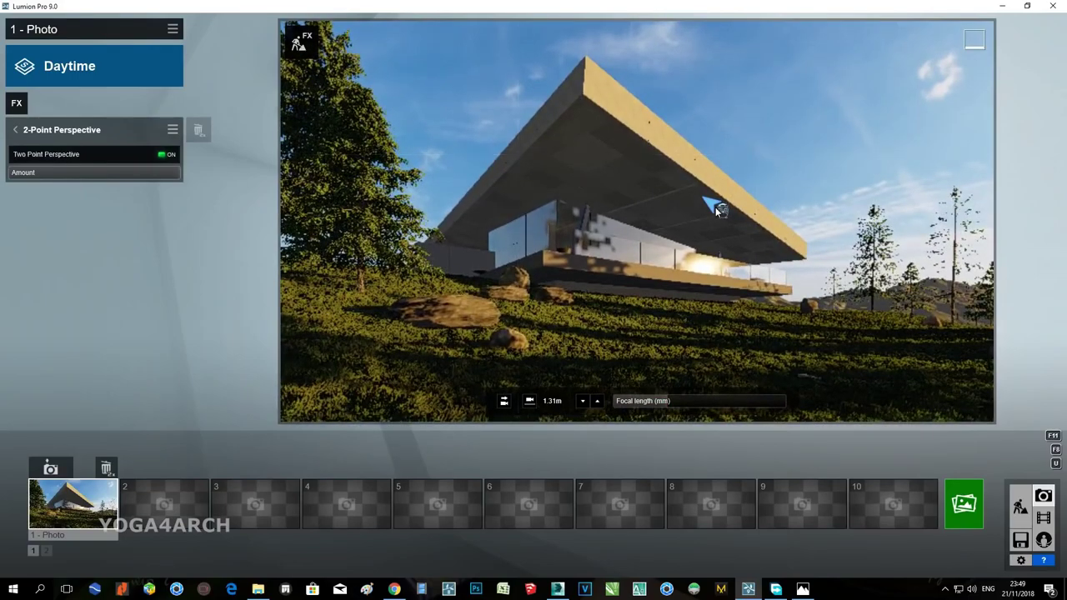
{"action": "left_click", "coordinate": [163, 158]}
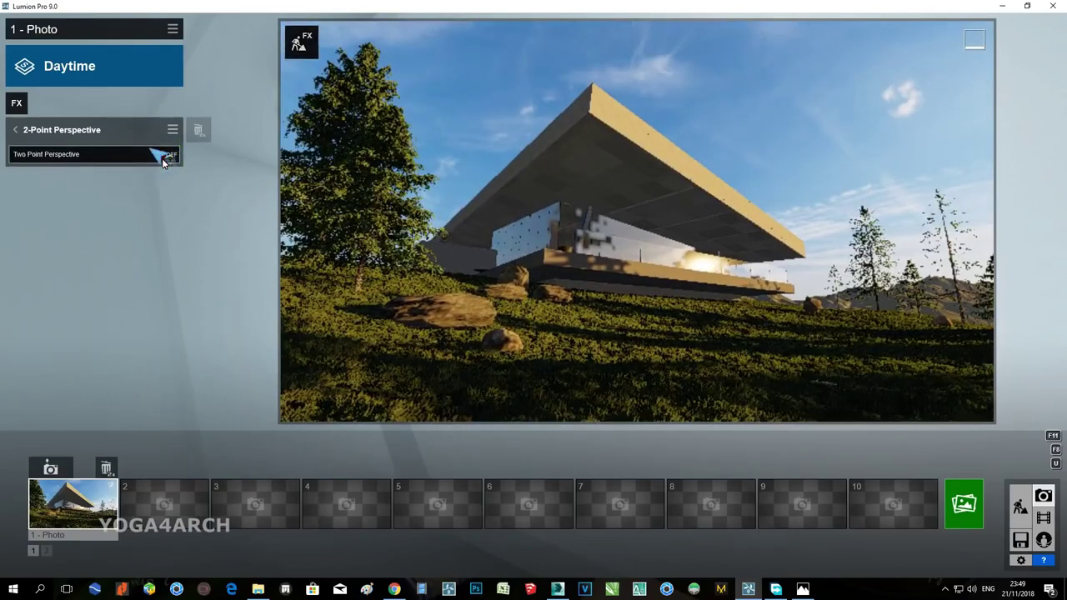
{"action": "left_click", "coordinate": [162, 158]}
Check the reference image in Photos, reframe photo 1 from a camera height of 0.50 m and store the camera.
{"action": "left_click", "coordinate": [803, 589]}
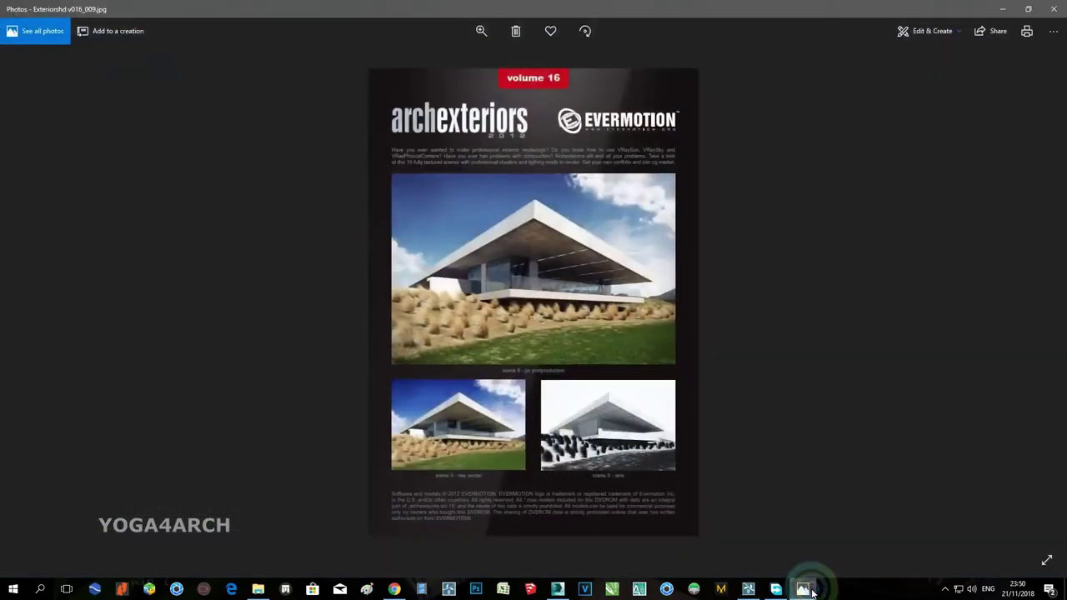
{"action": "left_click", "coordinate": [804, 590]}
{"action": "left_click_drag", "start_coordinate": [664, 403], "coordinate": [674, 403]}
{"action": "scroll", "coordinate": [688, 380], "scroll_direction": "down", "scroll_amount": 3}
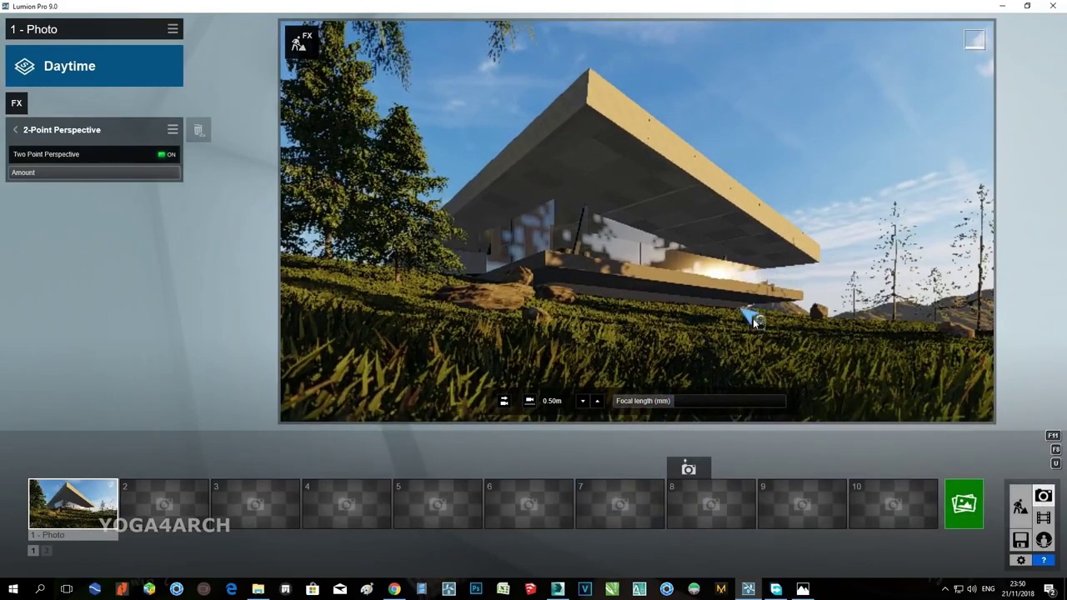
{"action": "right_click_drag", "start_coordinate": [770, 290], "coordinate": [770, 289]}
{"action": "key", "text": "d"}
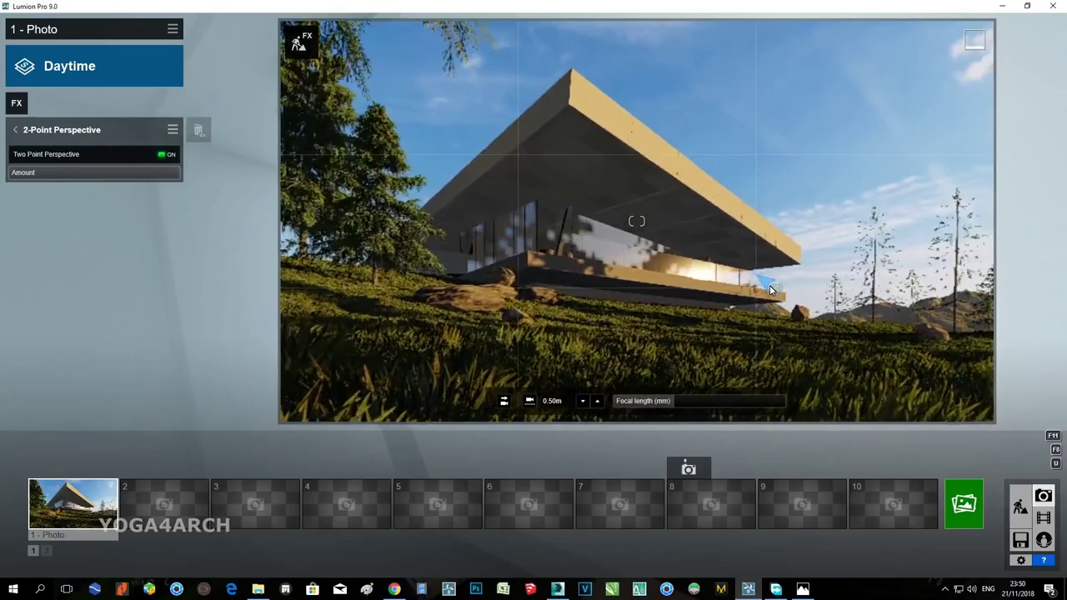
{"action": "left_click", "coordinate": [53, 467]}
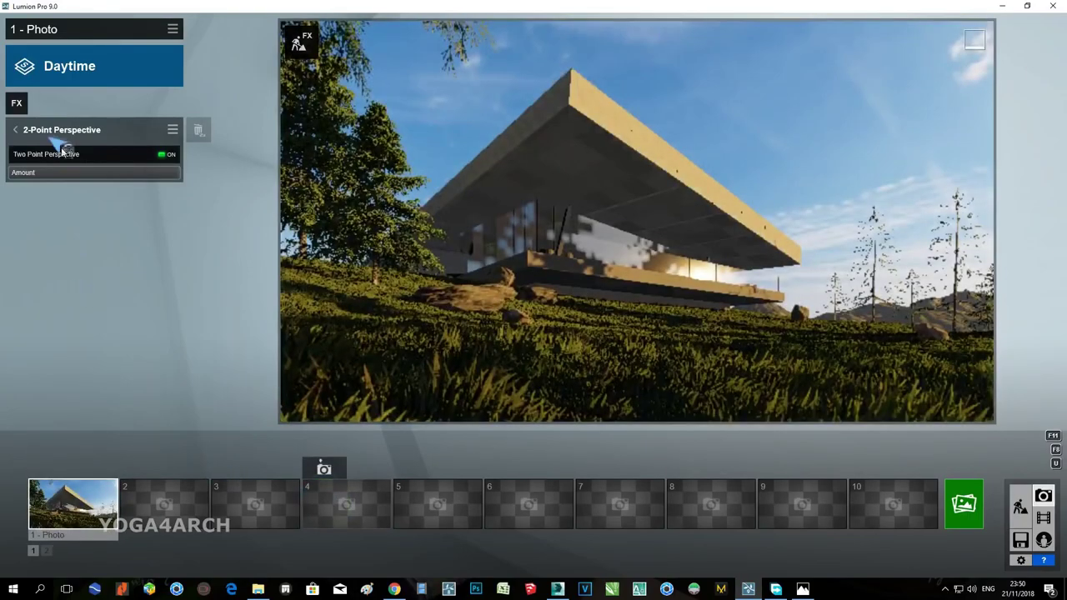
Add the Depth of Field effect to photo 1 and turn on auto focus.
{"action": "left_click", "coordinate": [17, 103]}
{"action": "left_click", "coordinate": [283, 97]}
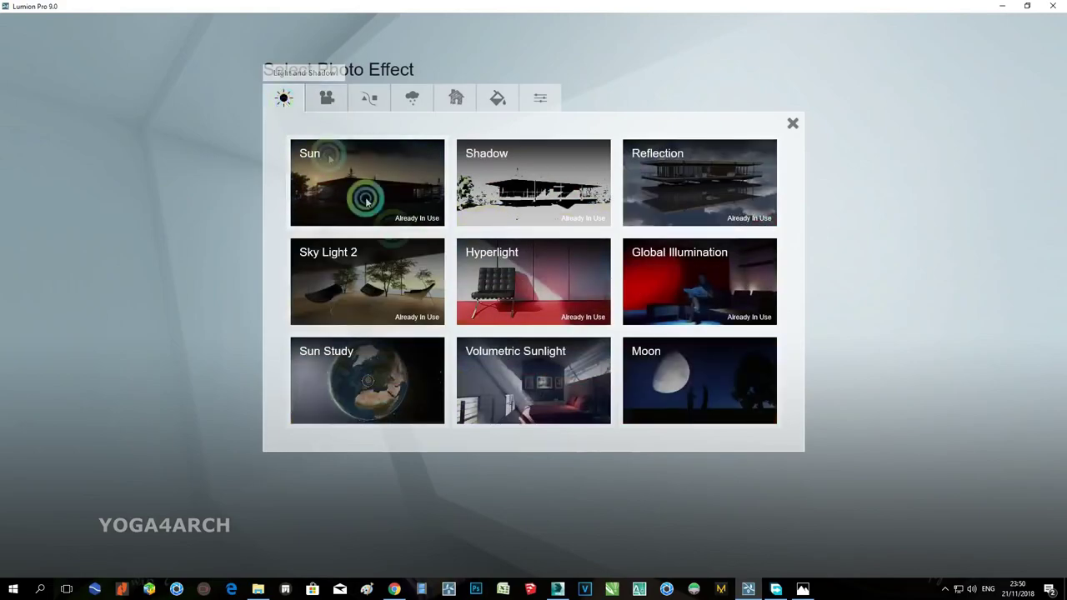
{"action": "left_click", "coordinate": [369, 97]}
{"action": "left_click", "coordinate": [327, 97]}
{"action": "left_click", "coordinate": [524, 270]}
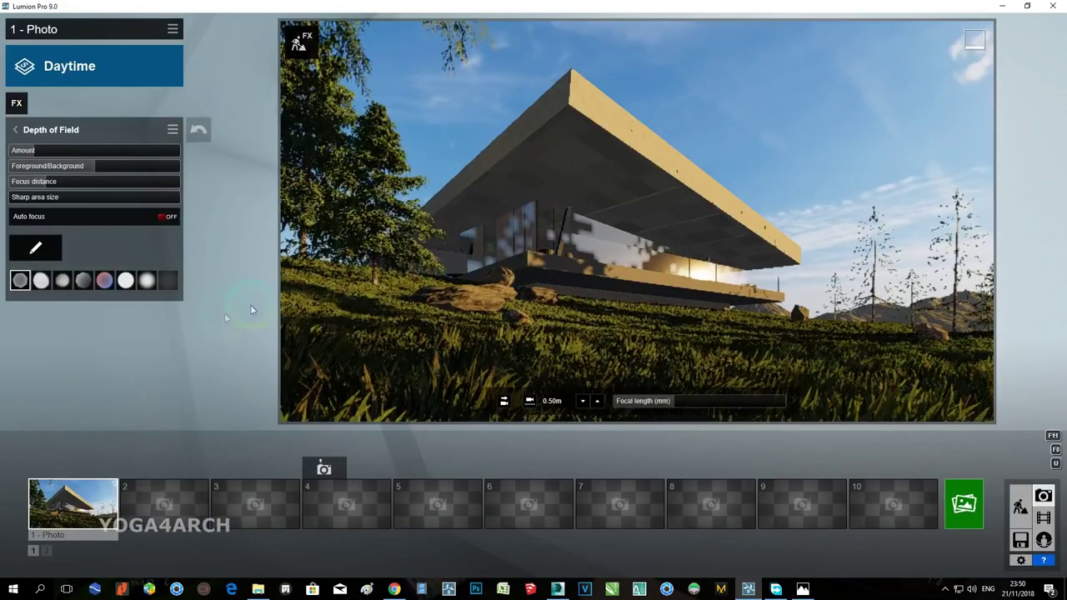
{"action": "left_click", "coordinate": [96, 248]}
{"action": "left_click", "coordinate": [35, 247]}
{"action": "left_click", "coordinate": [587, 370]}
{"action": "left_click", "coordinate": [1035, 552]}
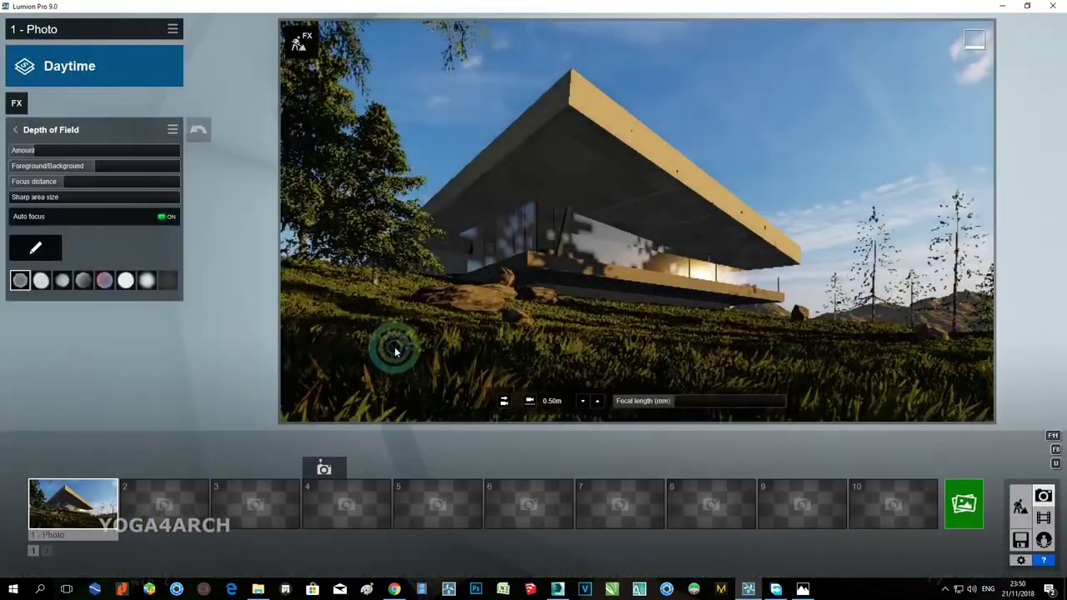
Set the depth of field amount to about 26, widen the sharp area size to about half and lower the foreground/background balance.
{"action": "left_click_drag", "start_coordinate": [53, 152], "coordinate": [77, 162]}
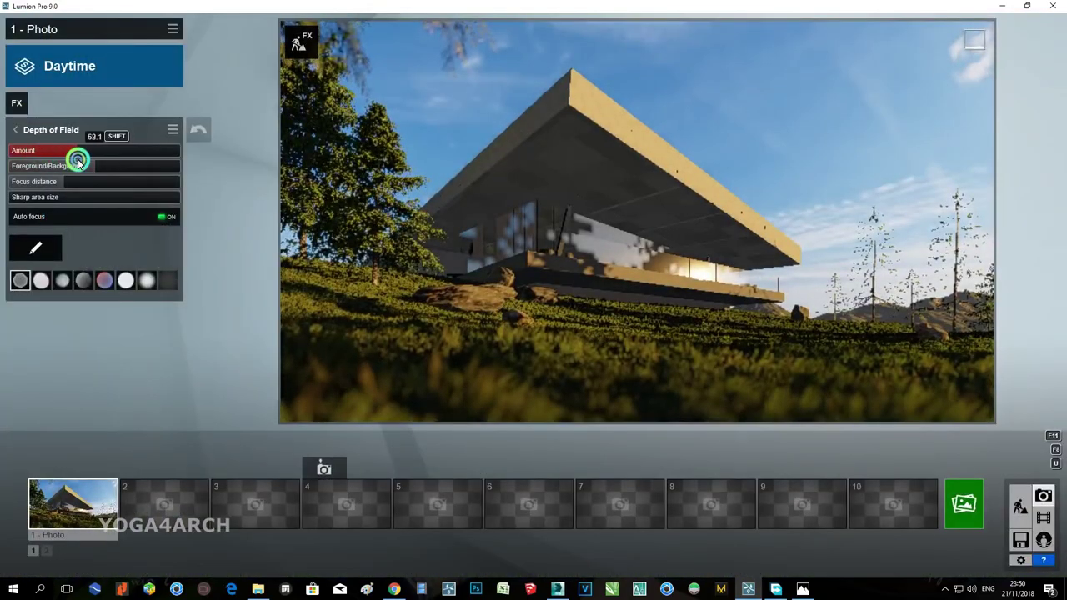
{"action": "left_click_drag", "start_coordinate": [34, 201], "coordinate": [89, 205]}
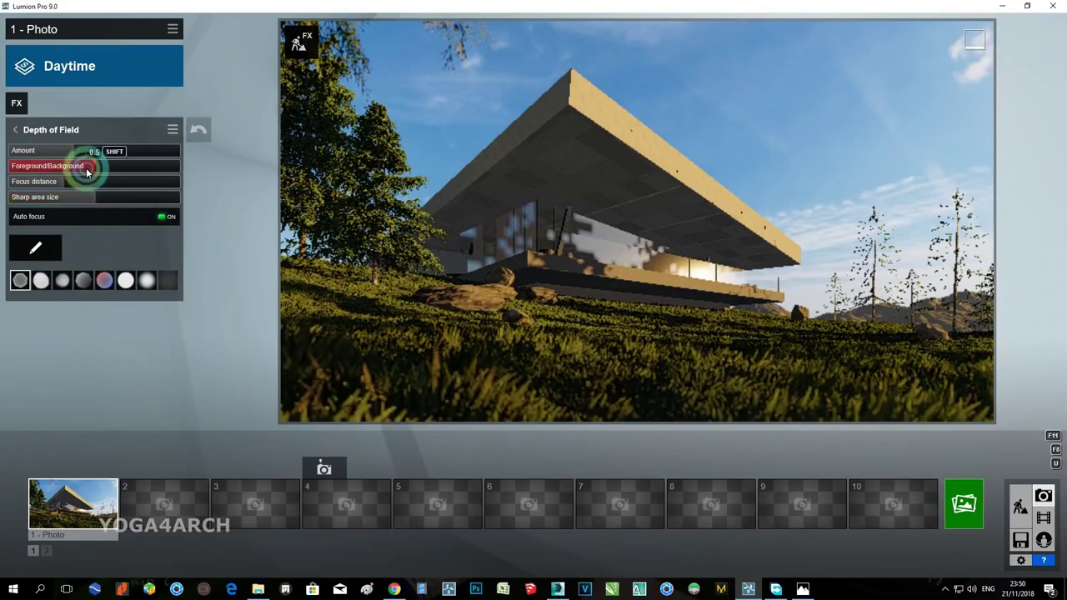
{"action": "left_click", "coordinate": [23, 166]}
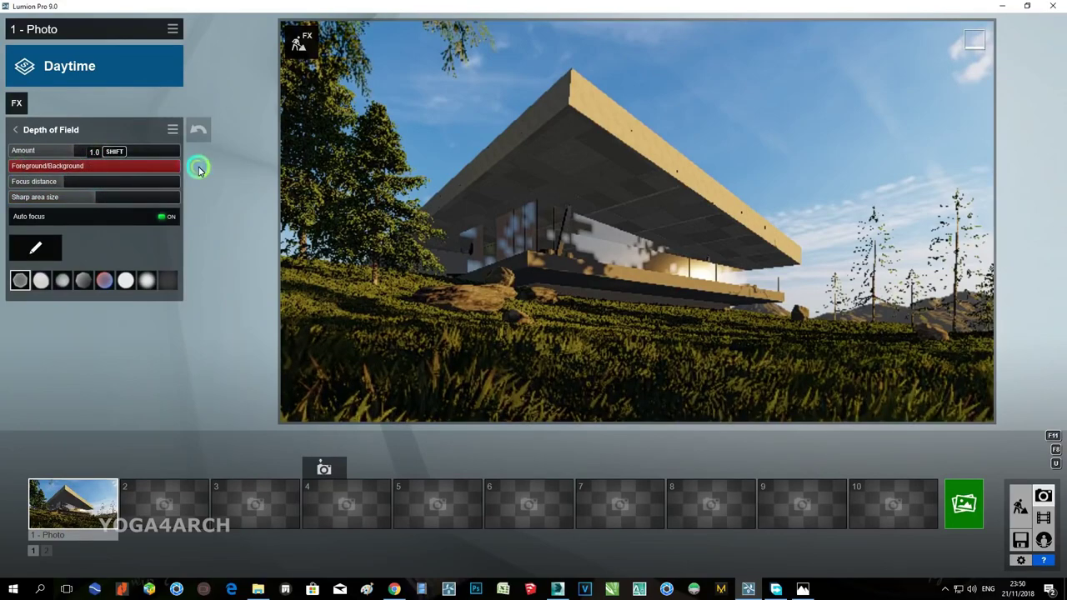
{"action": "left_click_drag", "start_coordinate": [200, 170], "coordinate": [29, 170]}
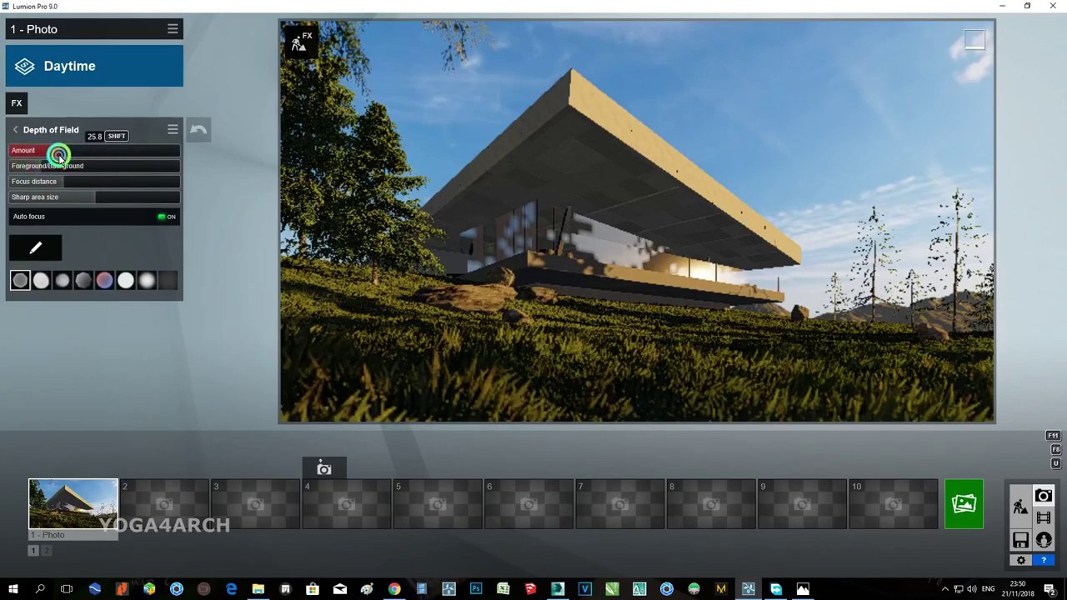
Place a flock of Pigeon 001 Flying on the house's roof in Build mode and raise the birds into the sky.
{"action": "left_click", "coordinate": [1020, 505]}
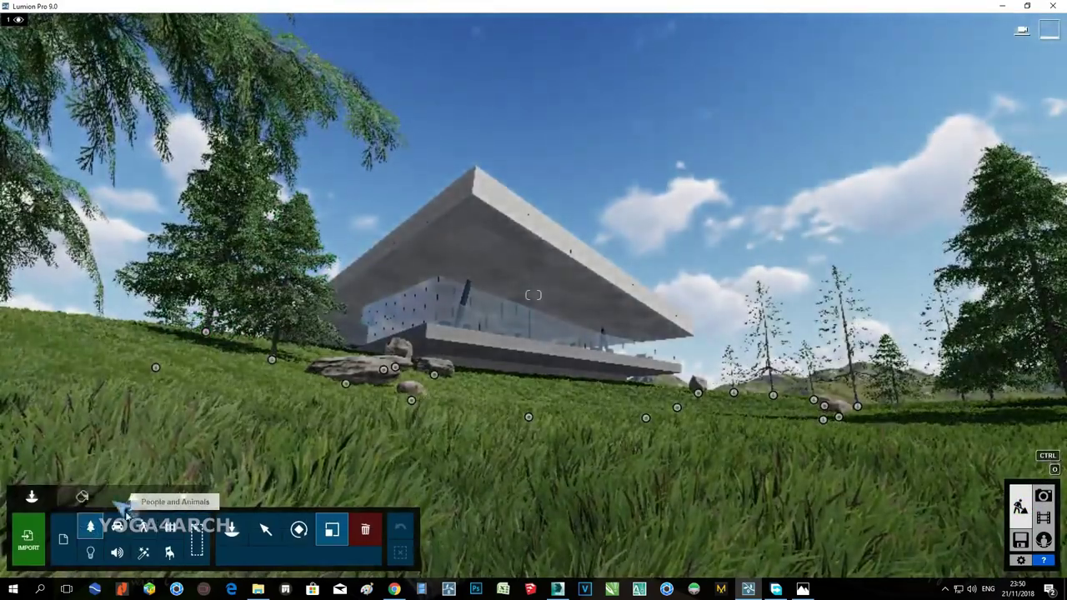
{"action": "left_click", "coordinate": [146, 524]}
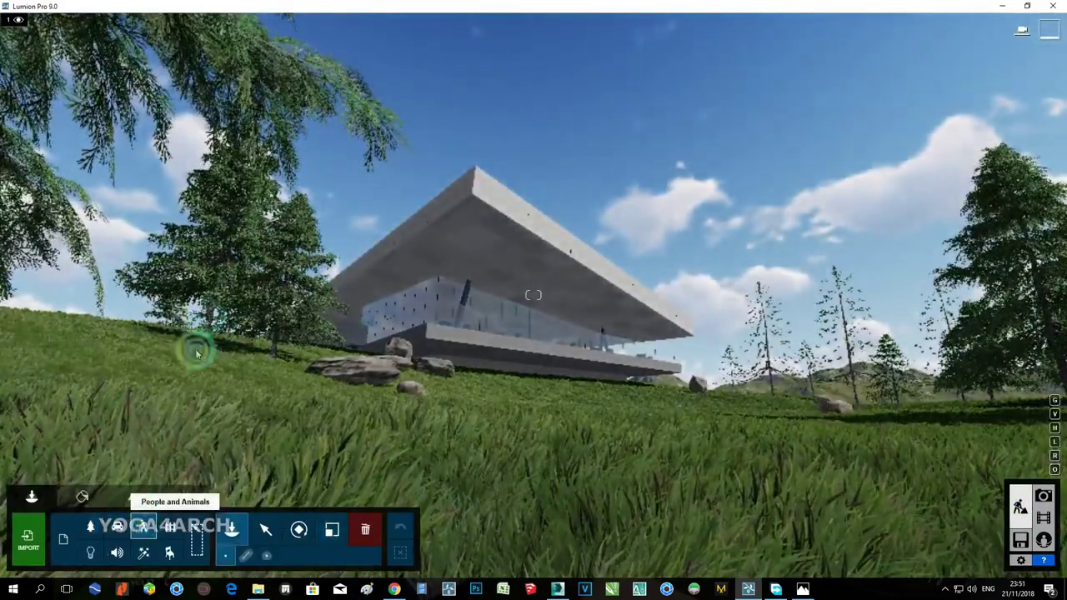
{"action": "left_click", "coordinate": [167, 99]}
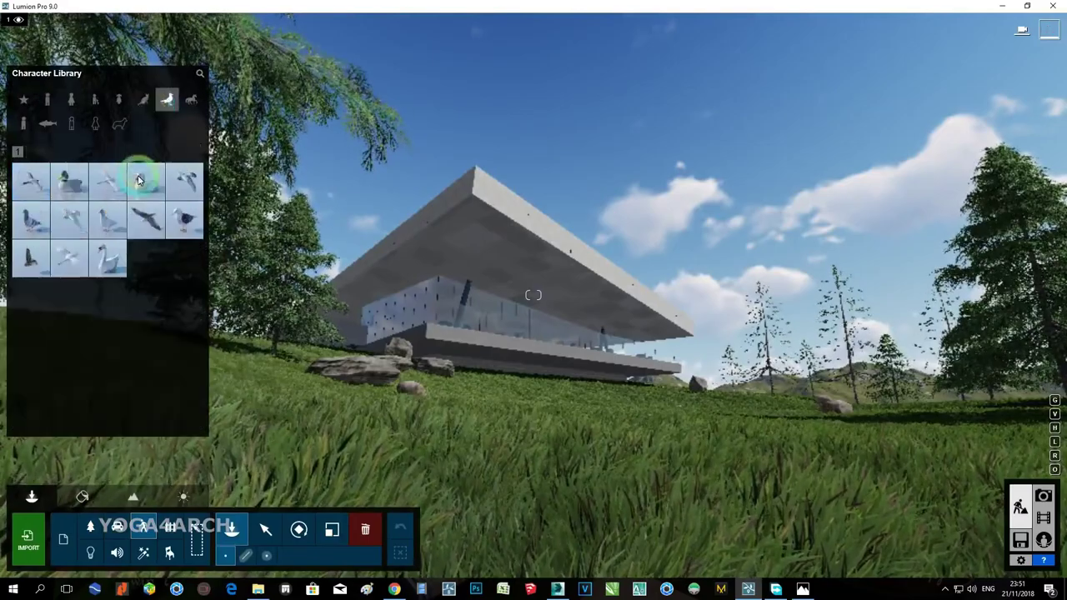
{"action": "left_click", "coordinate": [184, 194]}
{"action": "key", "text": "shift+w"}
{"action": "right_click_drag", "start_coordinate": [587, 276], "coordinate": [715, 169]}
{"action": "key", "text": "s"}
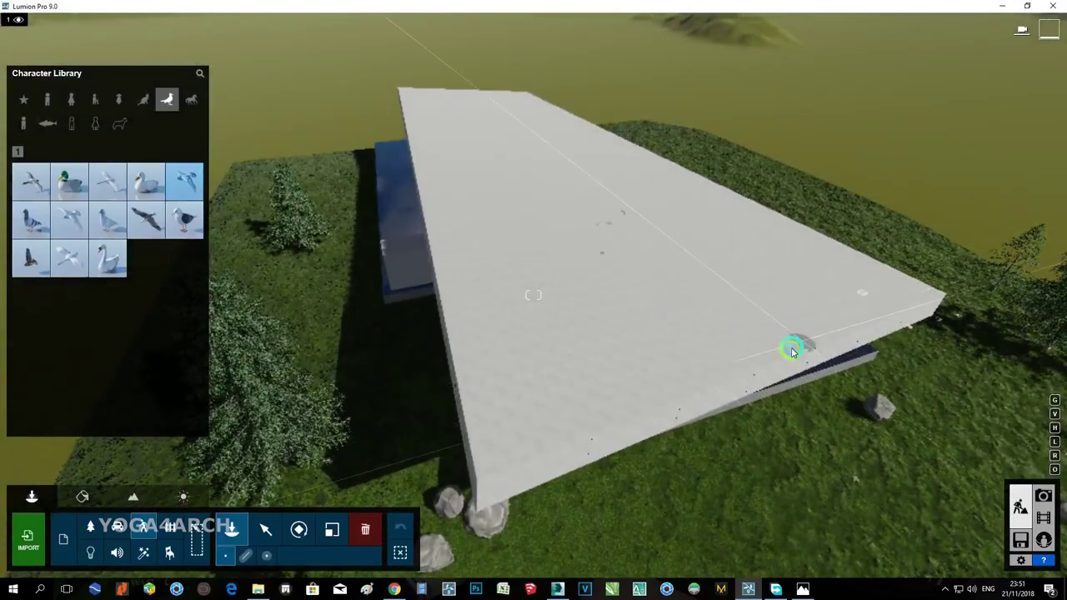
{"action": "left_click", "coordinate": [269, 529]}
{"action": "left_click_drag", "start_coordinate": [612, 250], "coordinate": [755, 352], "text": "ctrl"}
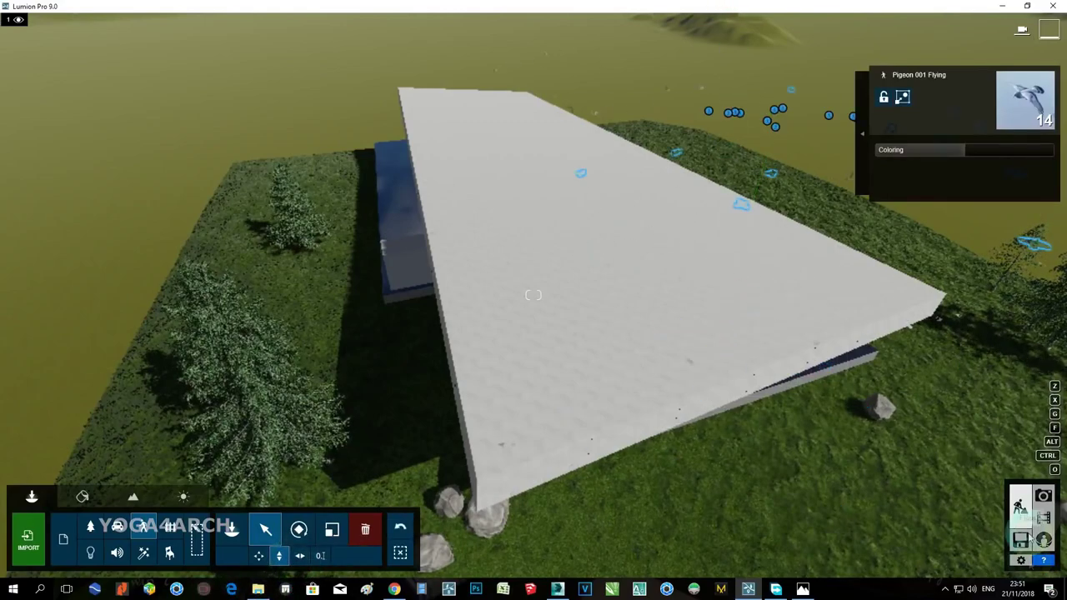
Render photo 1 at Desktop size, 1920x1080, as a JPG file named 2.
{"action": "left_click", "coordinate": [1043, 496]}
{"action": "left_click", "coordinate": [84, 504]}
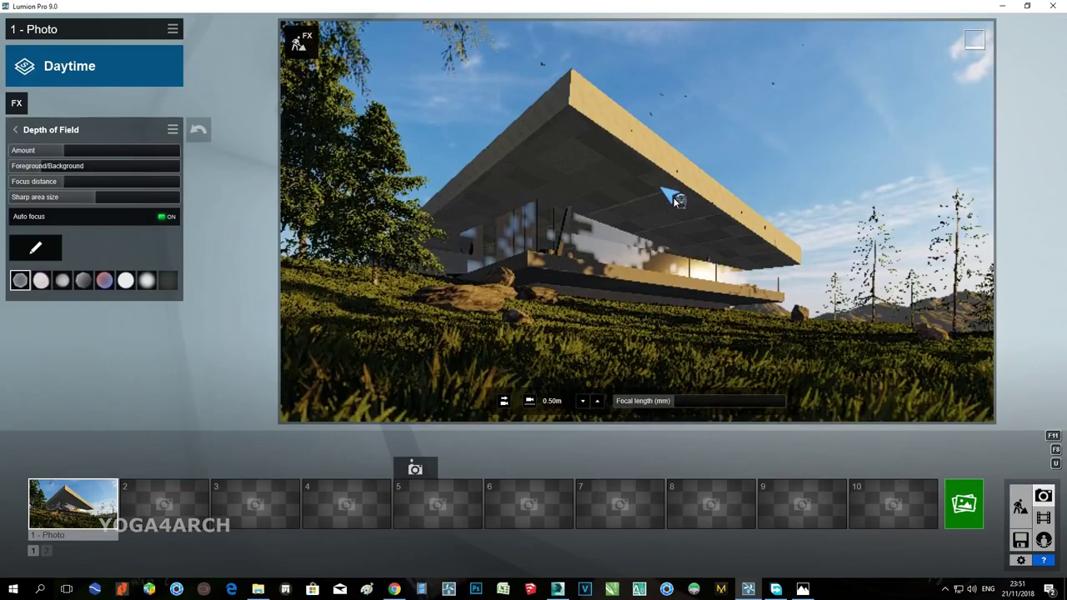
{"action": "left_click", "coordinate": [964, 505]}
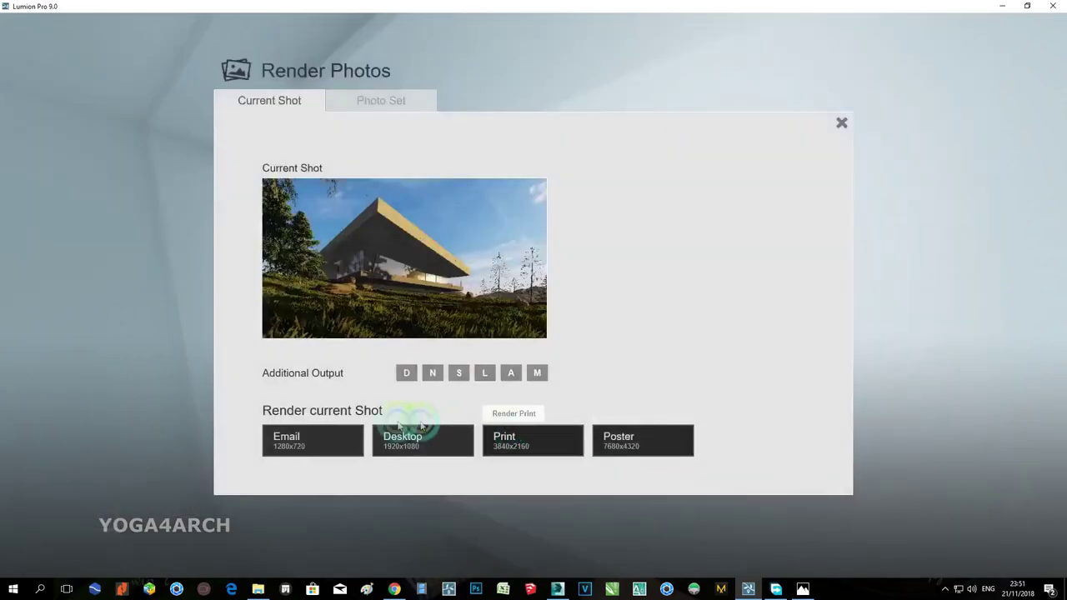
{"action": "left_click", "coordinate": [431, 442]}
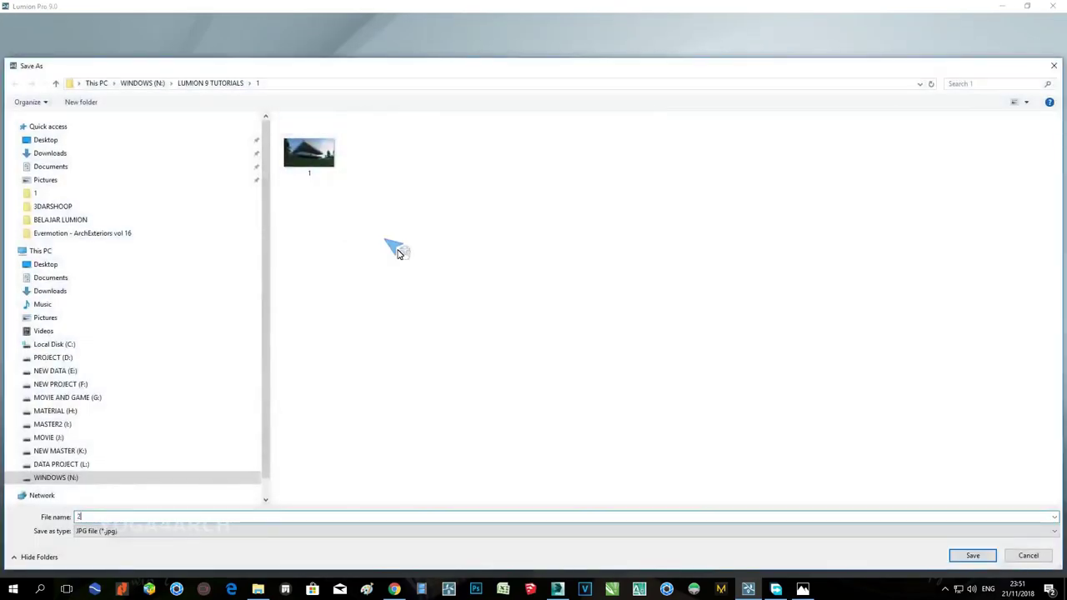
{"action": "key", "text": "Return"}
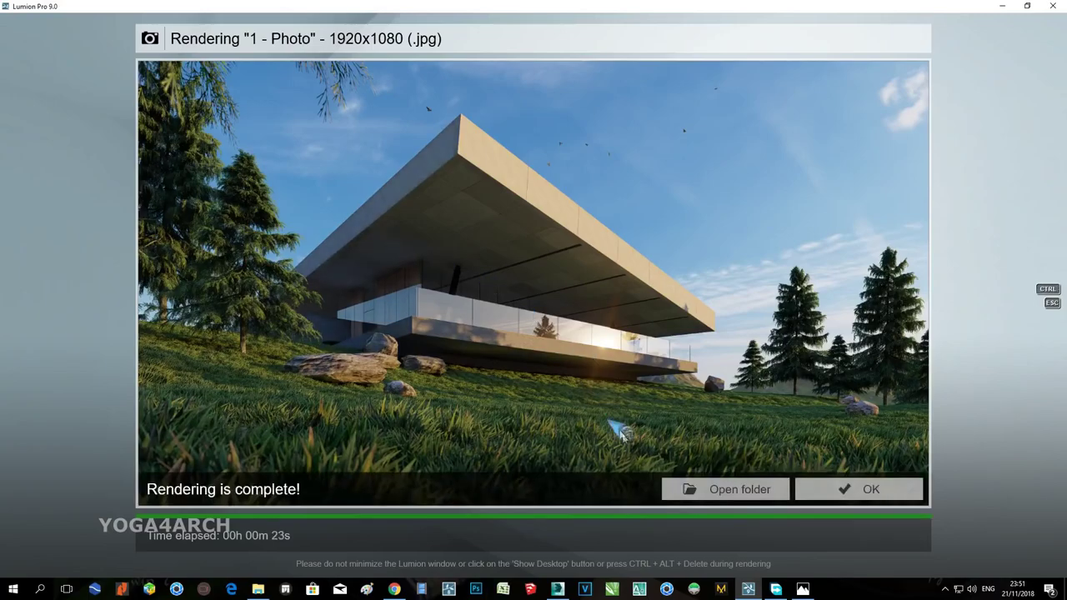
{"action": "left_click", "coordinate": [886, 488]}
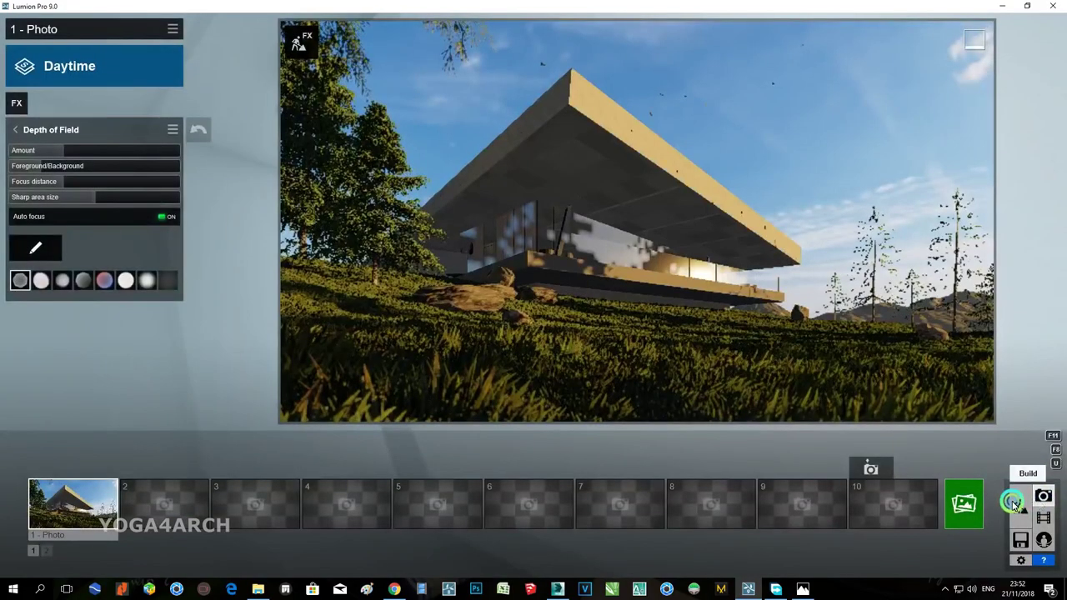
Set the reflectivity of the house's glass material to 0.6 and save the material changes.
{"action": "left_click", "coordinate": [1012, 502]}
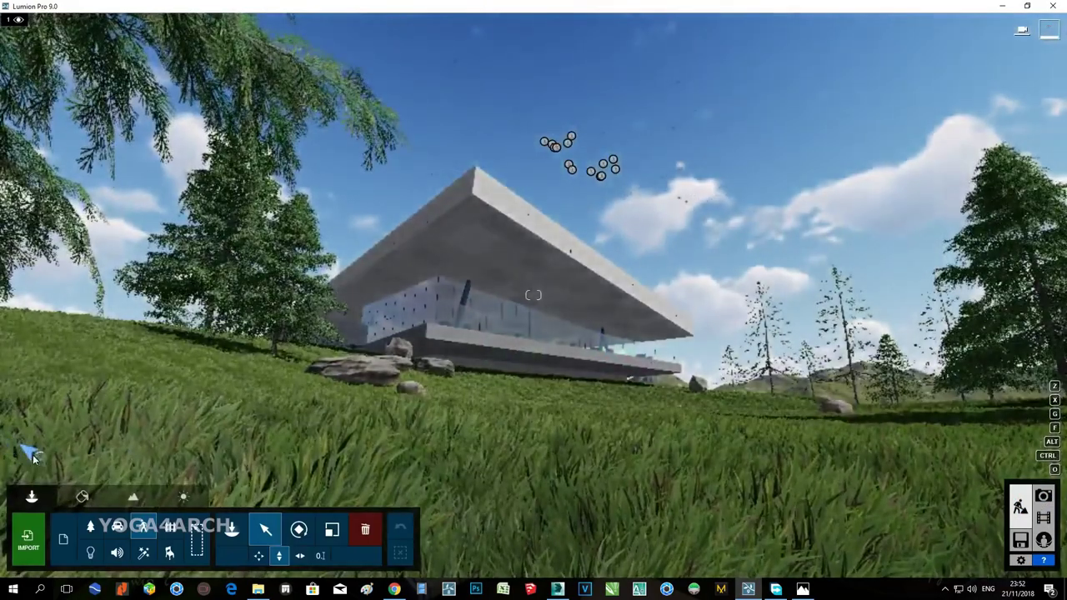
{"action": "left_click", "coordinate": [82, 497]}
{"action": "left_click", "coordinate": [488, 329]}
{"action": "left_click", "coordinate": [81, 436]}
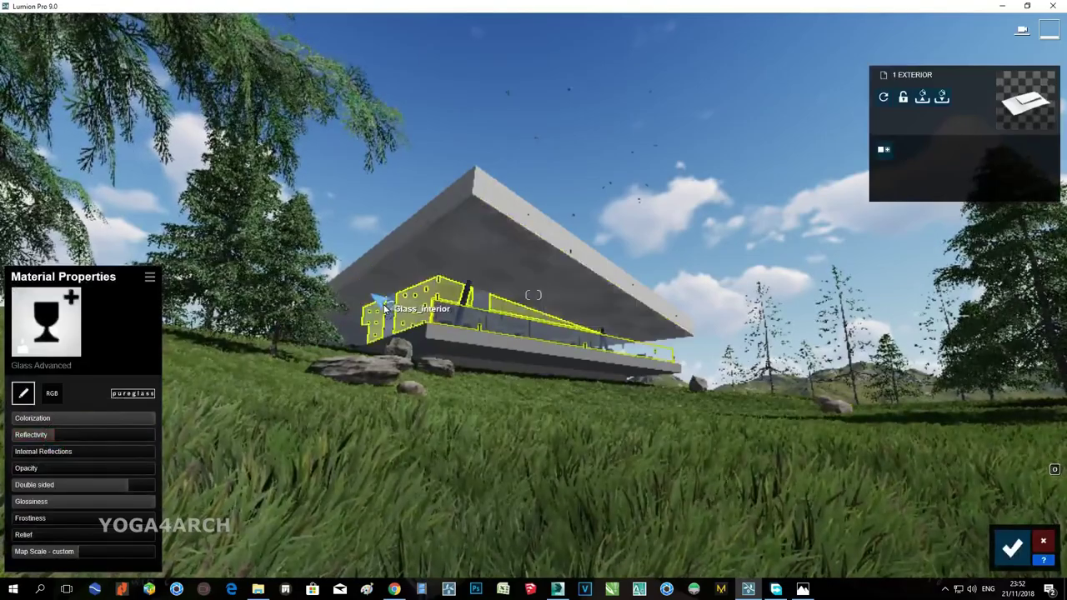
{"action": "left_click", "coordinate": [53, 434]}
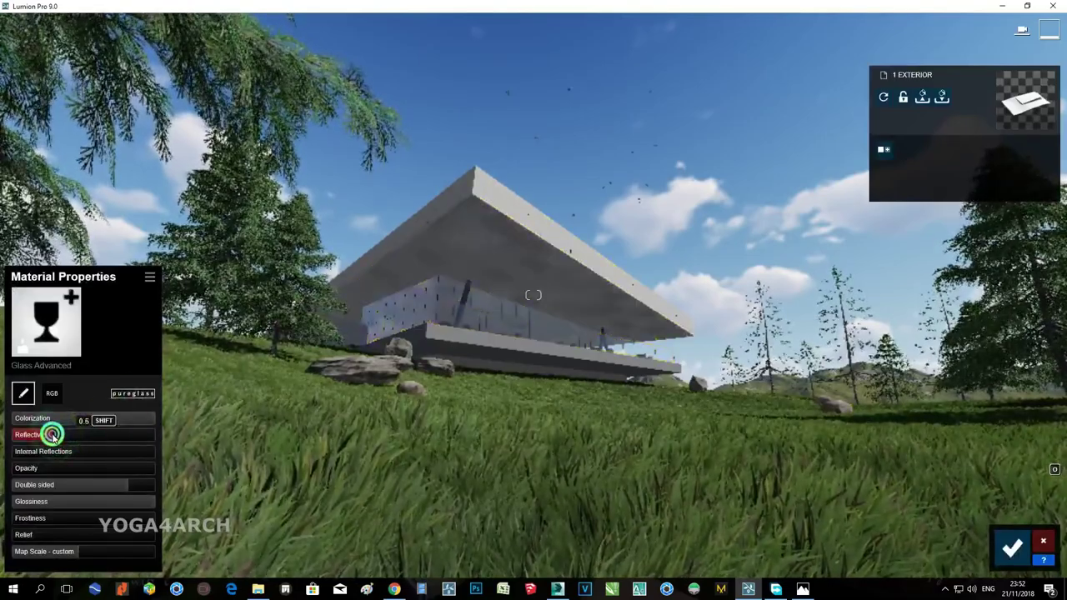
{"action": "left_click", "coordinate": [59, 434]}
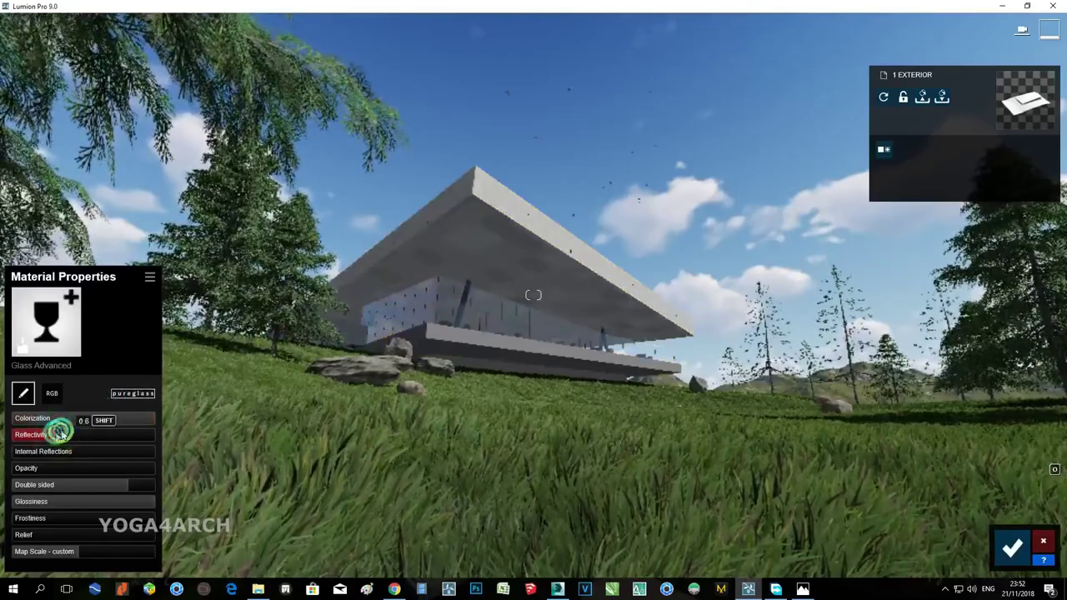
{"action": "key", "text": "shift+w"}
{"action": "right_click_drag", "start_coordinate": [540, 279], "coordinate": [875, 303]}
{"action": "left_click", "coordinate": [1015, 550]}
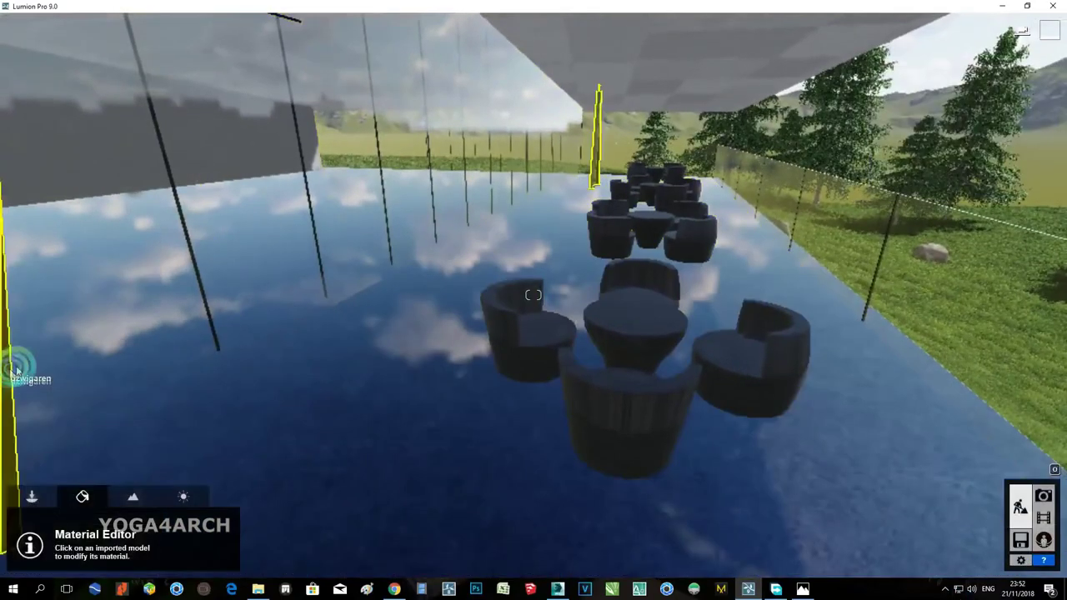
Place a suited man and Man Asian 0006 Idle beside the terrace's glass railing and rotate the latter to face the suited man.
{"action": "left_click", "coordinate": [31, 496]}
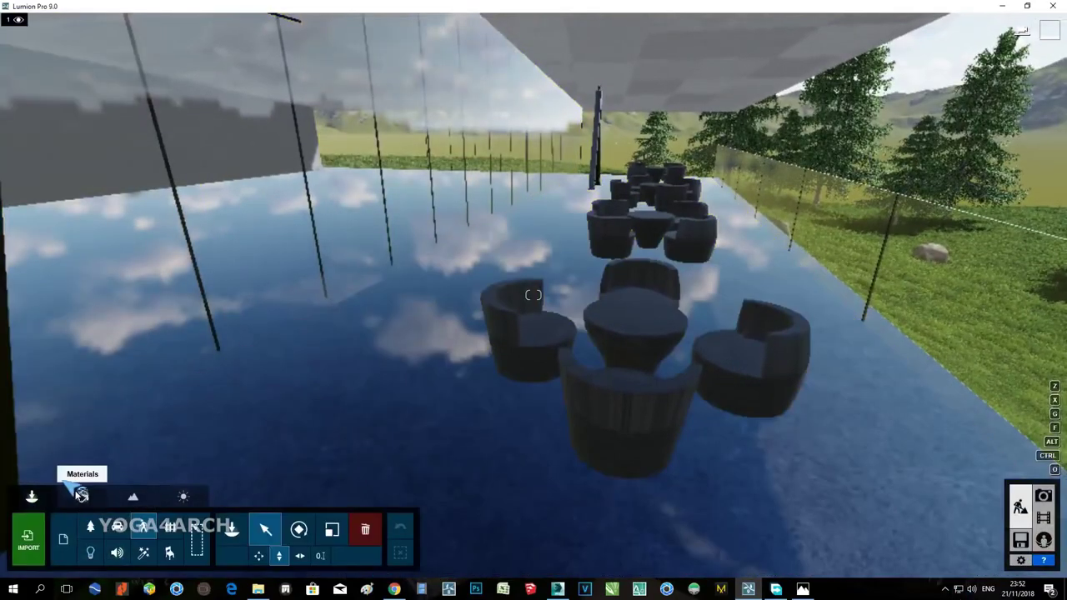
{"action": "left_click", "coordinate": [142, 529]}
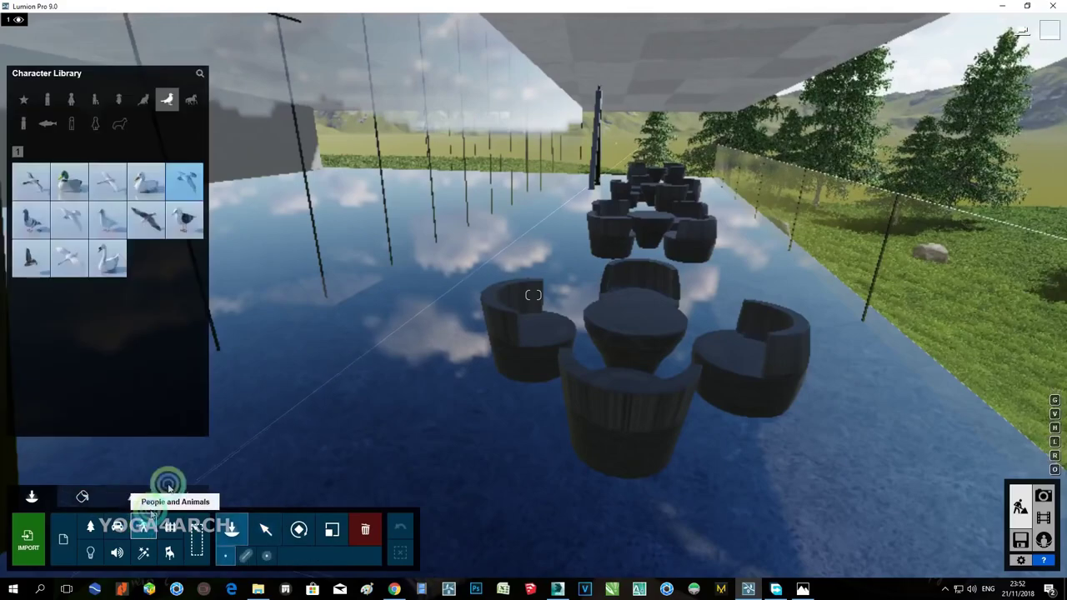
{"action": "left_click", "coordinate": [52, 100]}
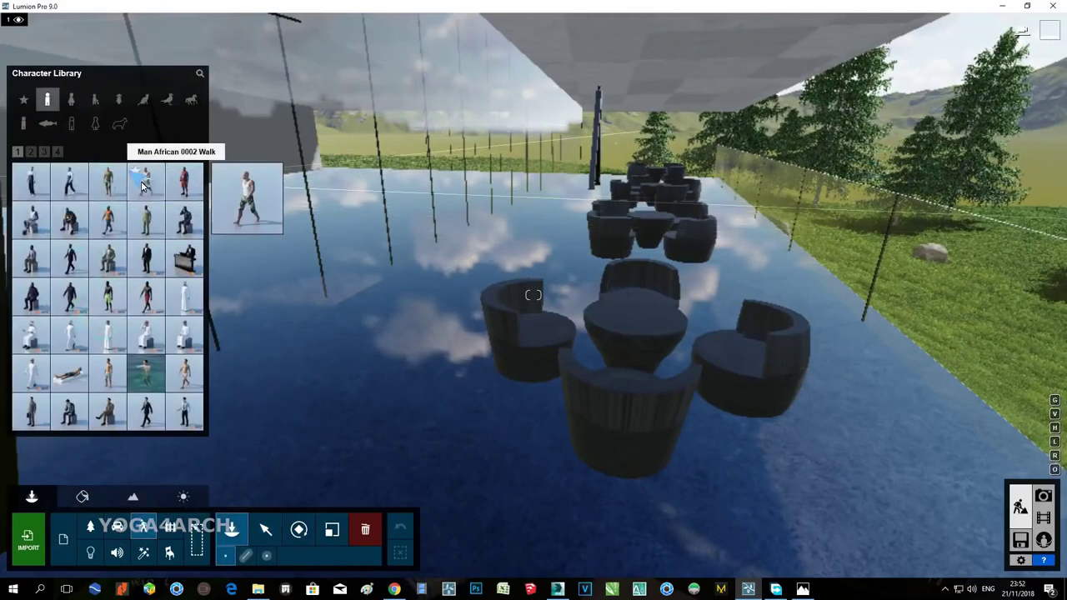
{"action": "left_click", "coordinate": [31, 152]}
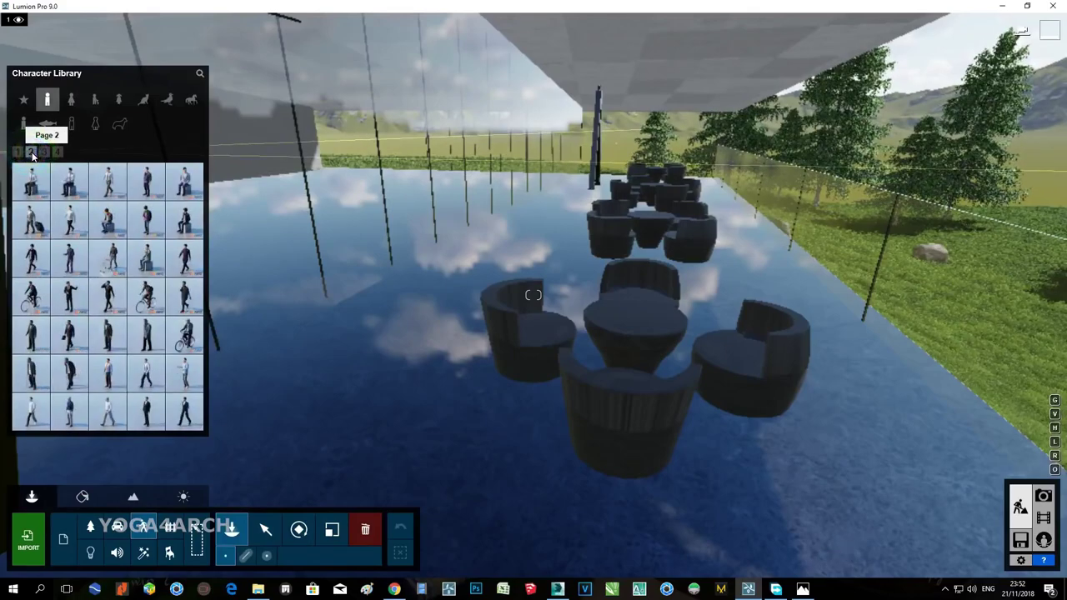
{"action": "left_click", "coordinate": [69, 294]}
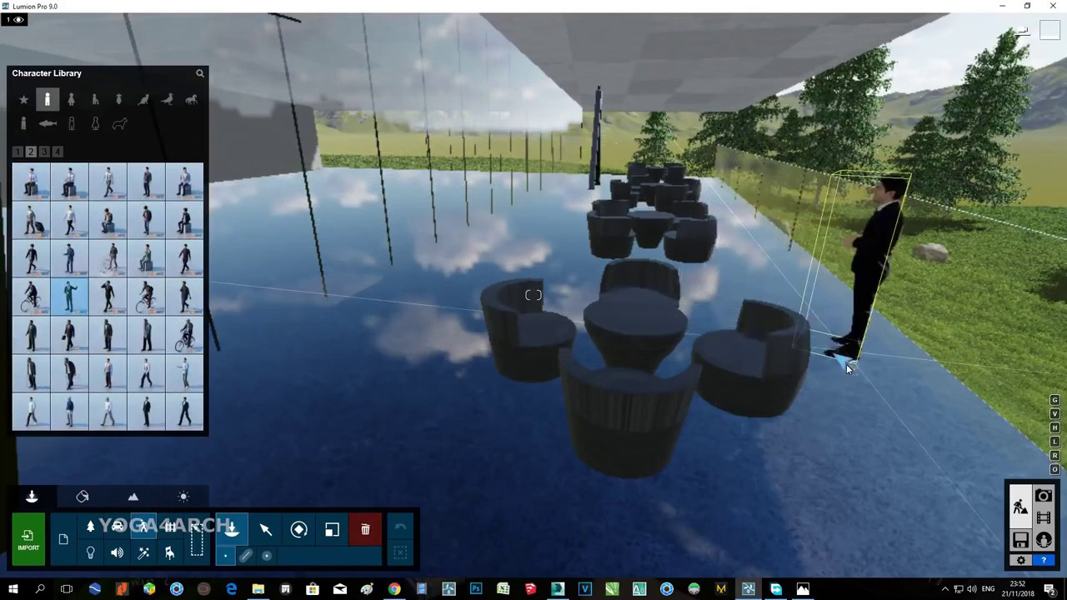
{"action": "left_click", "coordinate": [820, 303]}
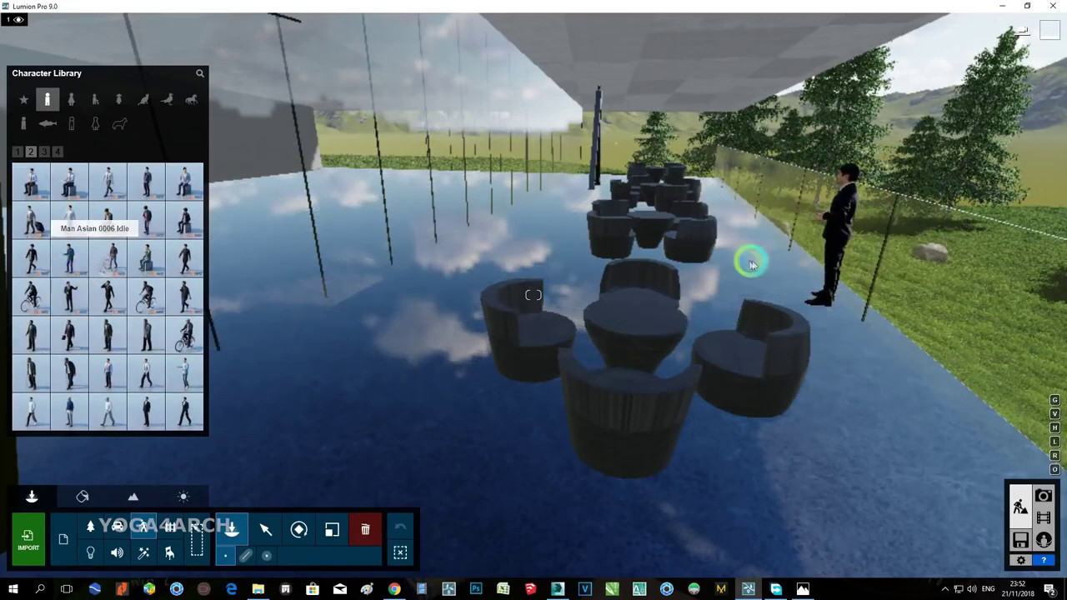
{"action": "left_click", "coordinate": [757, 285]}
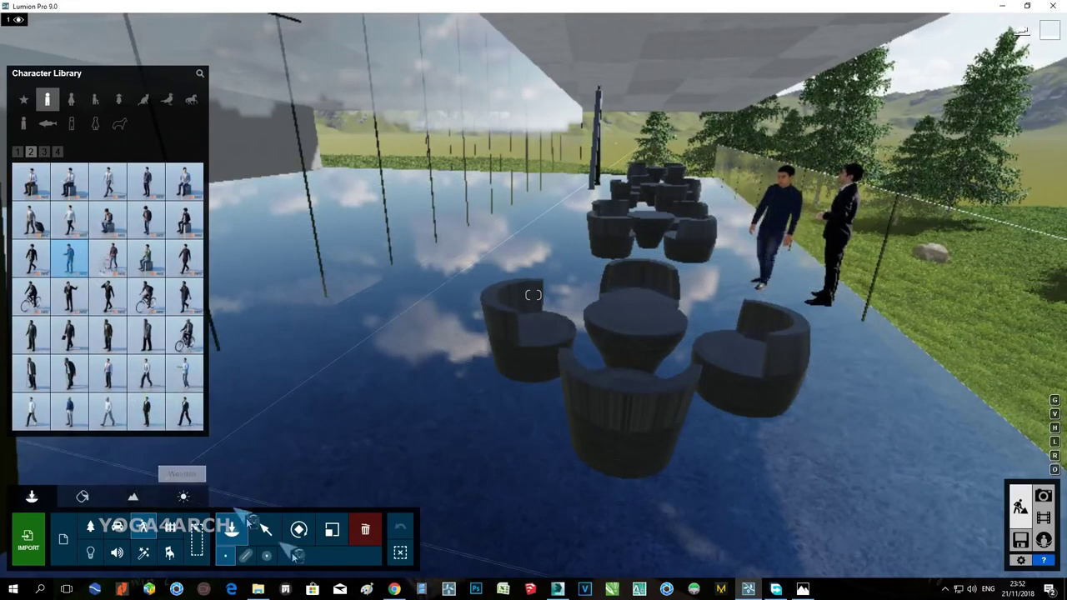
{"action": "left_click", "coordinate": [298, 529]}
{"action": "left_click_drag", "start_coordinate": [805, 333], "coordinate": [858, 301]}
Add three men from the character library on the terrace next to the glass facade: plaid shirt, dark suit and light shirt.
{"action": "key", "text": "s"}
{"action": "right_click_drag", "start_coordinate": [738, 315], "coordinate": [735, 318]}
{"action": "key", "text": "w"}
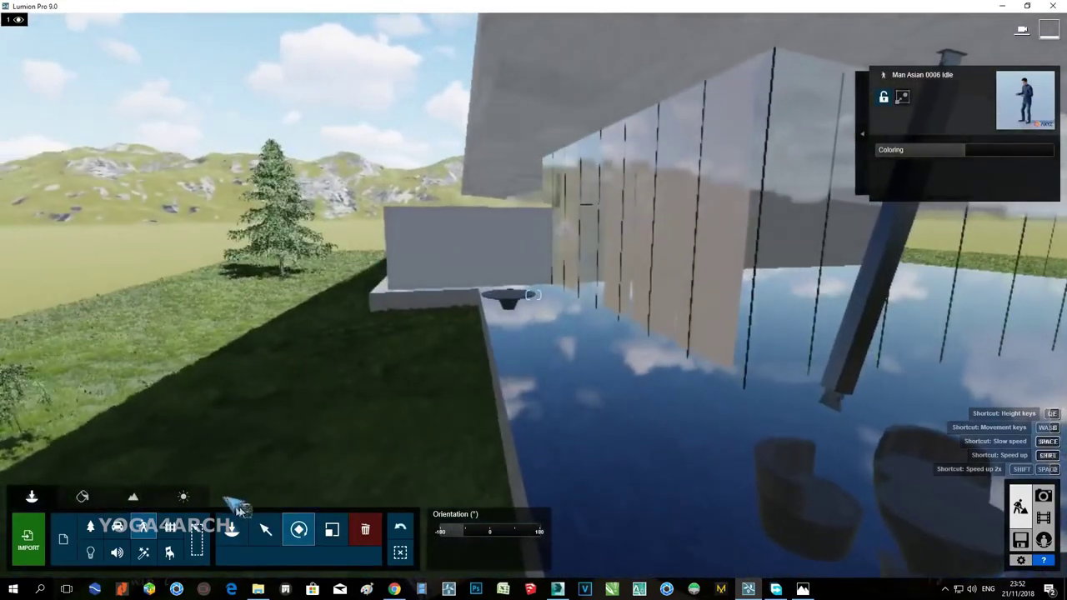
{"action": "left_click", "coordinate": [147, 517]}
{"action": "left_click", "coordinate": [580, 357]}
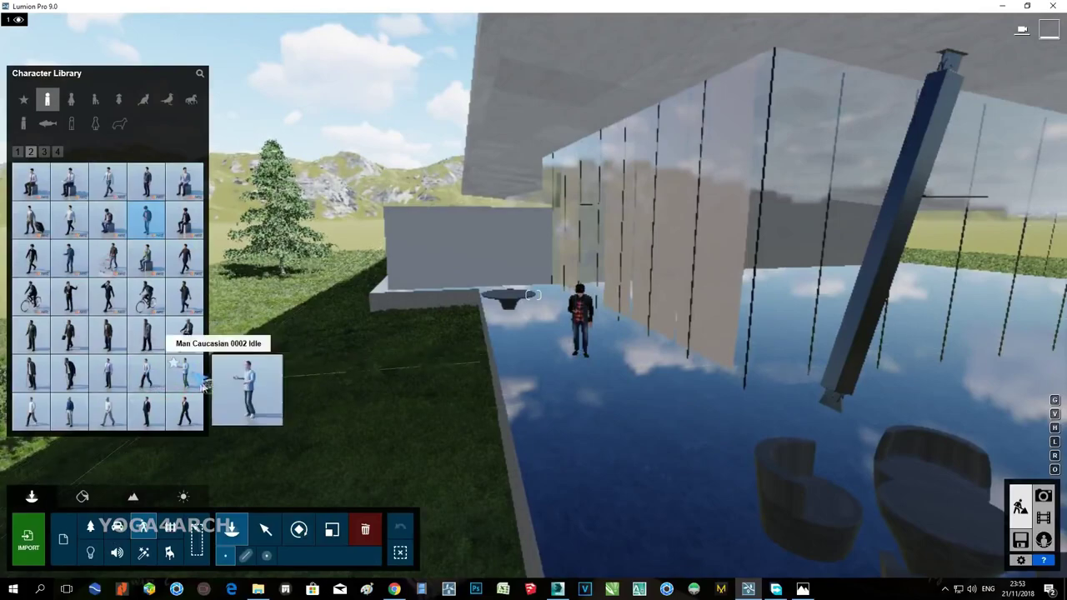
{"action": "left_click", "coordinate": [146, 411]}
{"action": "left_click", "coordinate": [613, 417]}
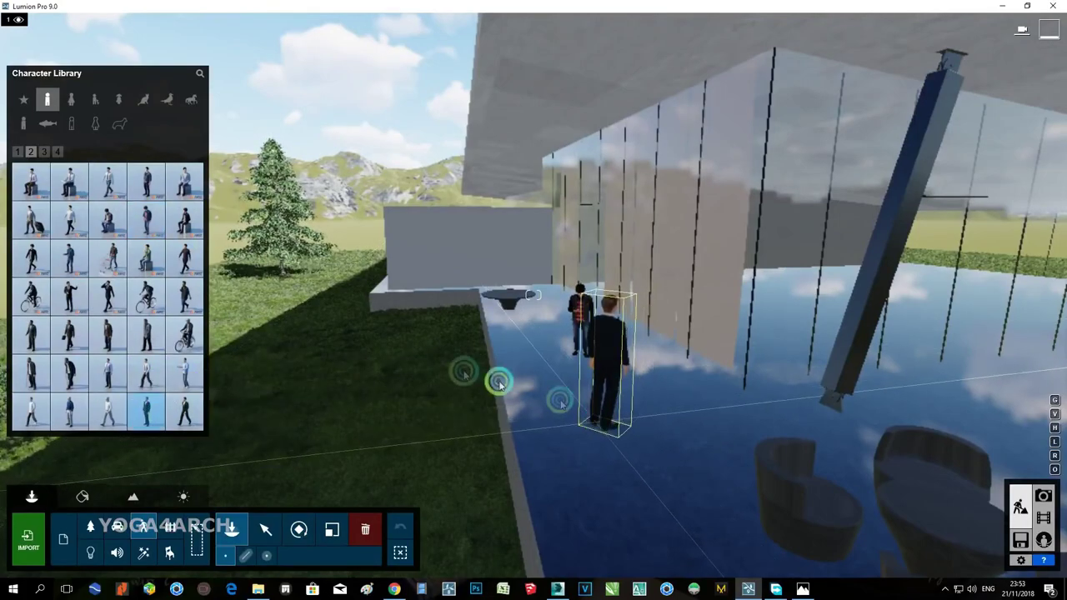
{"action": "left_click", "coordinate": [68, 236]}
{"action": "left_click", "coordinate": [655, 360]}
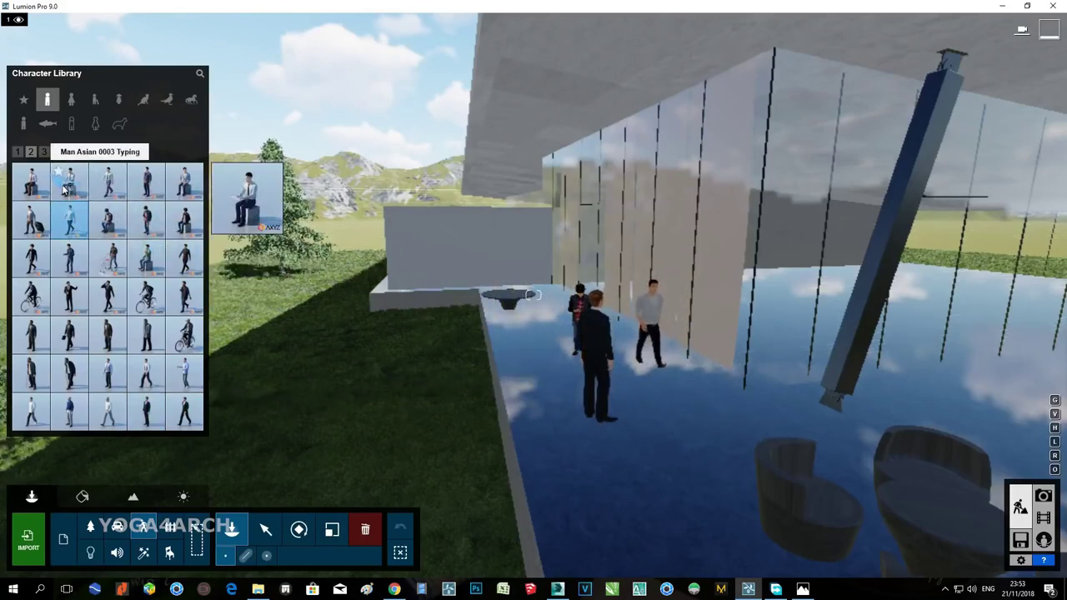
Place a standing woman at the far end of the terrace, behind the three men by the facade.
{"action": "left_click", "coordinate": [71, 100]}
{"action": "left_click", "coordinate": [69, 219]}
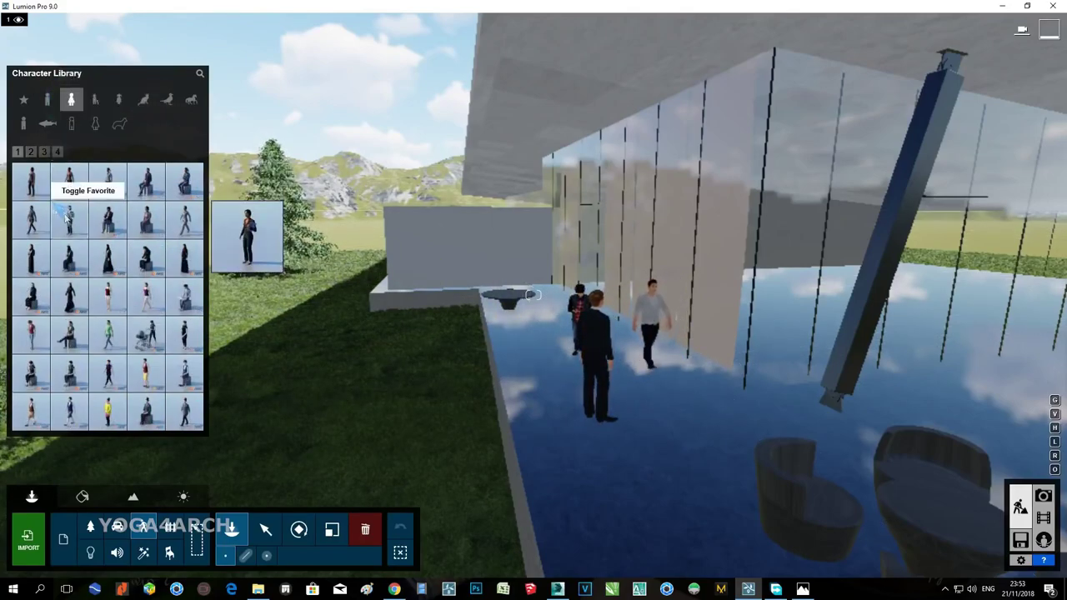
{"action": "left_click", "coordinate": [548, 295]}
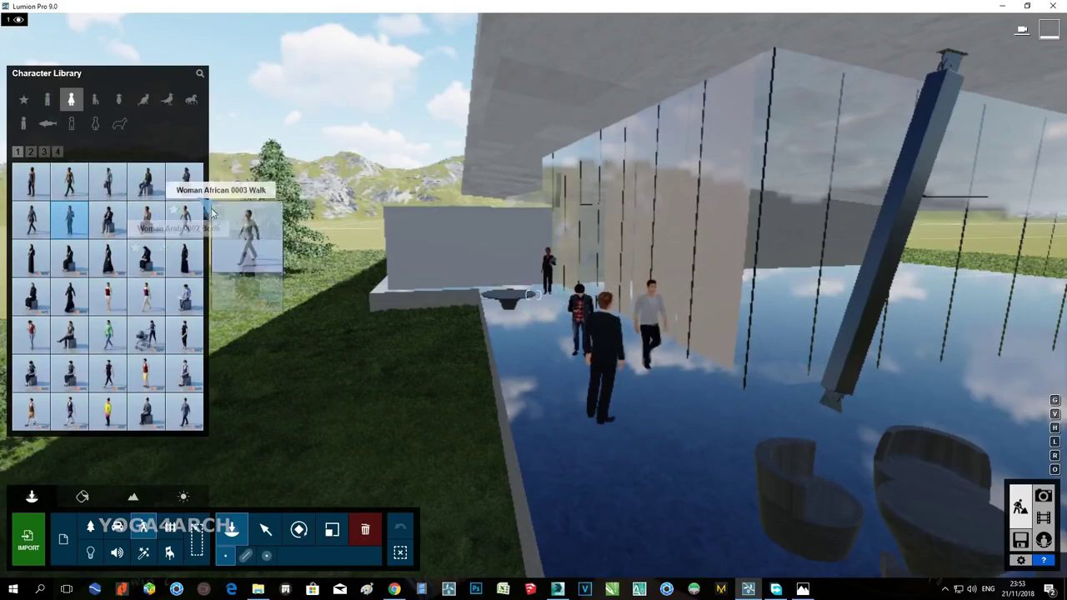
Seat two copies of Woman Arab 0002 Book on the armchairs around the nearest terrace table.
{"action": "left_click", "coordinate": [146, 257]}
{"action": "right_click_drag", "start_coordinate": [423, 322], "coordinate": [565, 317]}
{"action": "left_click", "coordinate": [565, 317]}
{"action": "left_click", "coordinate": [565, 317]}
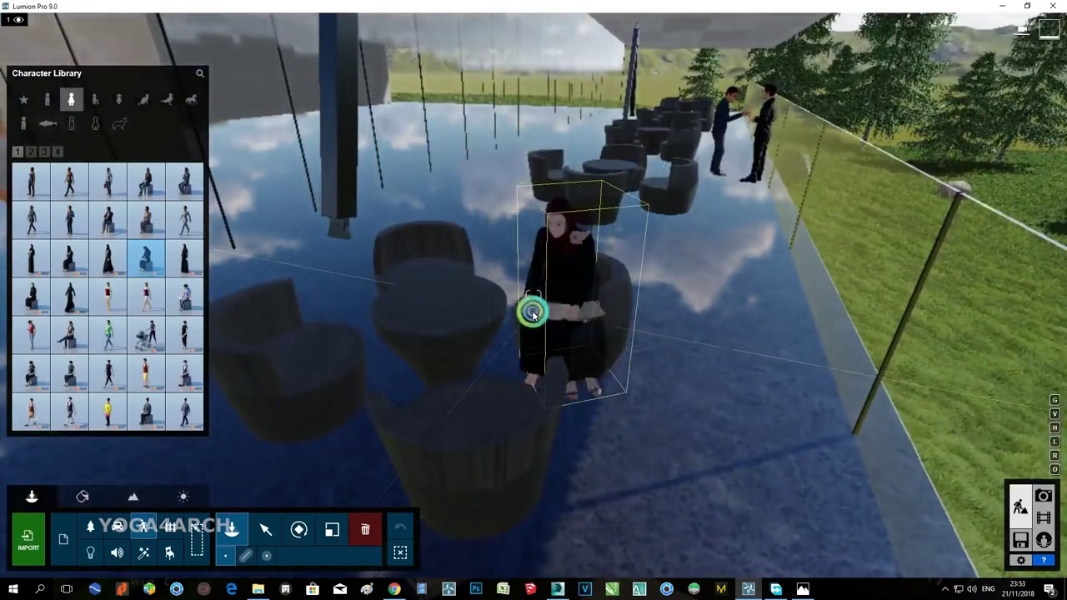
{"action": "right_click_drag", "start_coordinate": [444, 293], "coordinate": [528, 355]}
{"action": "left_click", "coordinate": [571, 299]}
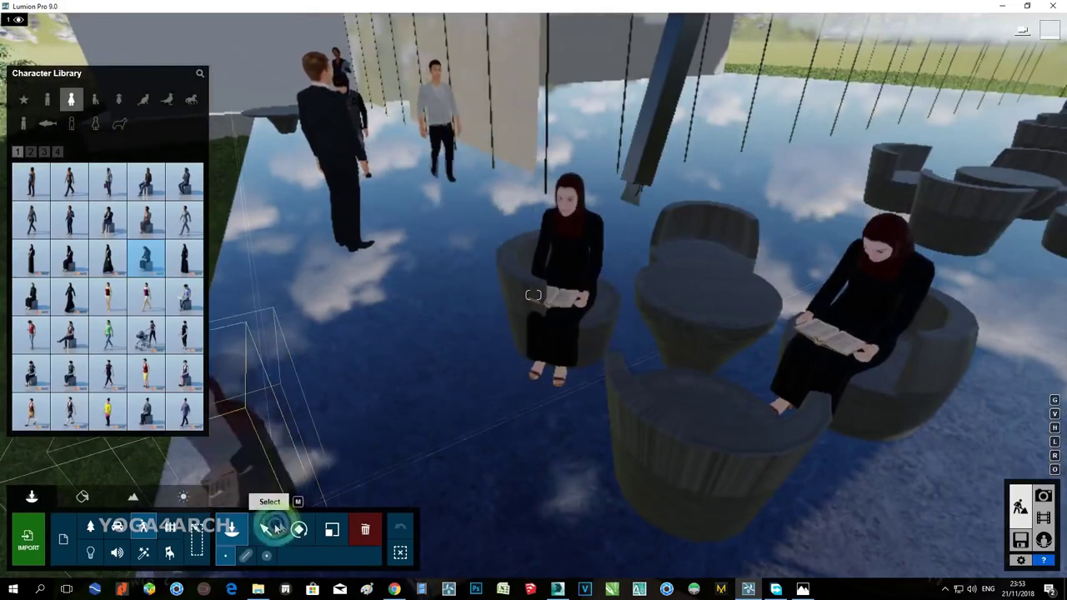
Rotate the reading woman nearest the facade toward the table and adjust her height and position to fit the armchair.
{"action": "left_click", "coordinate": [298, 529]}
{"action": "left_click_drag", "start_coordinate": [567, 295], "coordinate": [633, 328]}
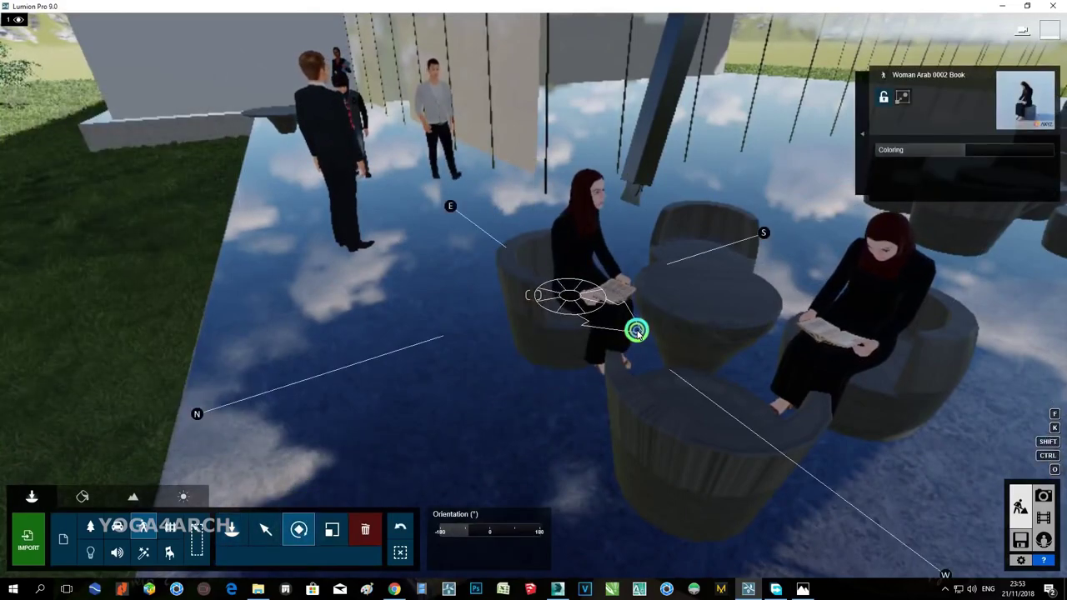
{"action": "left_click", "coordinate": [265, 530]}
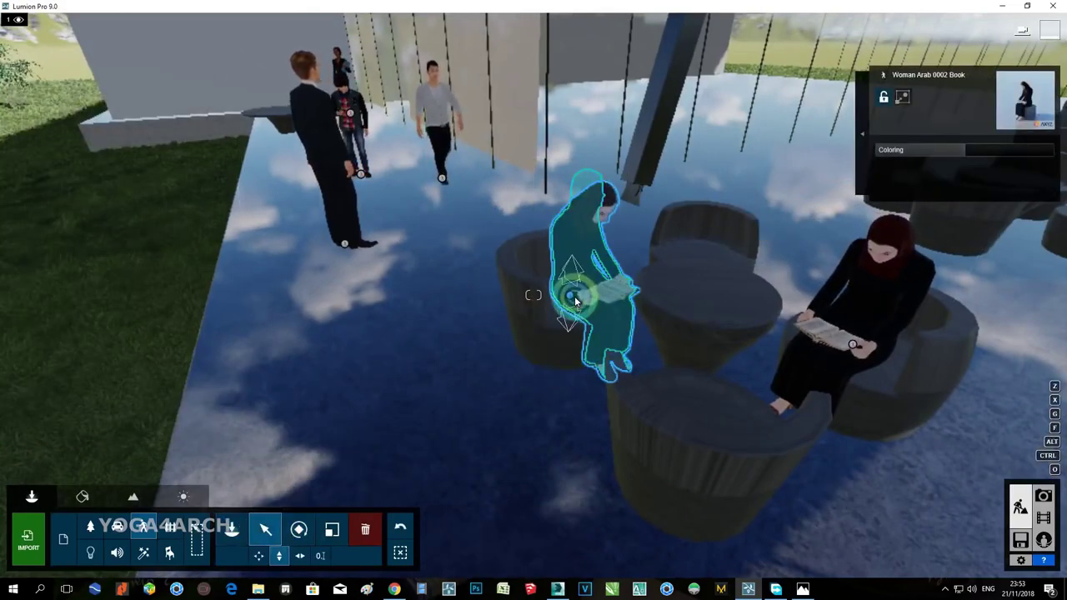
{"action": "left_click", "coordinate": [224, 531]}
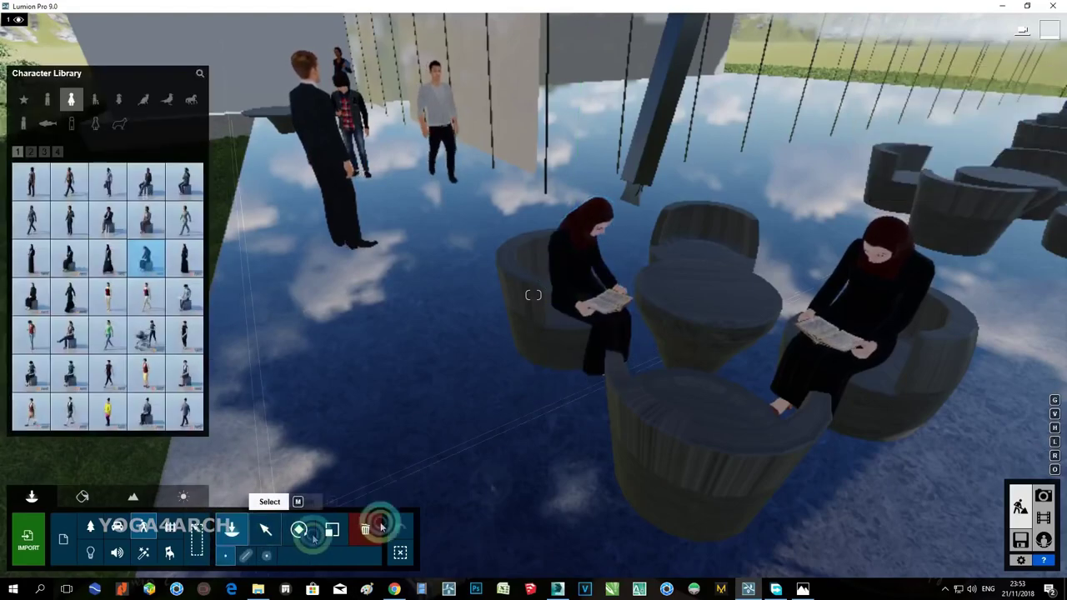
{"action": "left_click", "coordinate": [267, 530]}
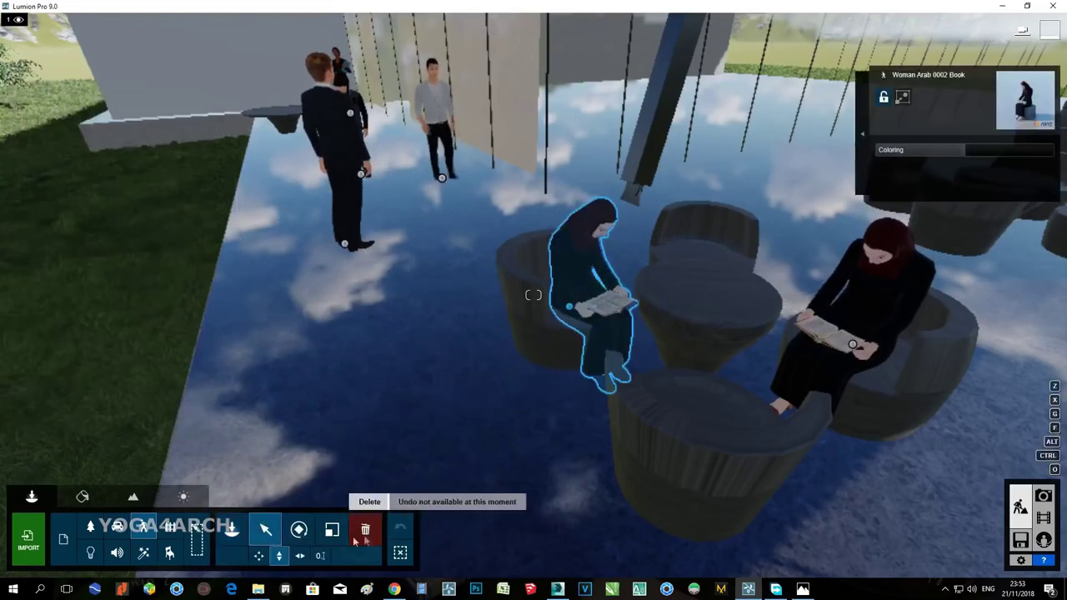
{"action": "left_click_drag", "start_coordinate": [578, 314], "coordinate": [562, 305]}
Adjust the second reading woman's position on her armchair and rotate her to face the table.
{"action": "left_click", "coordinate": [854, 342]}
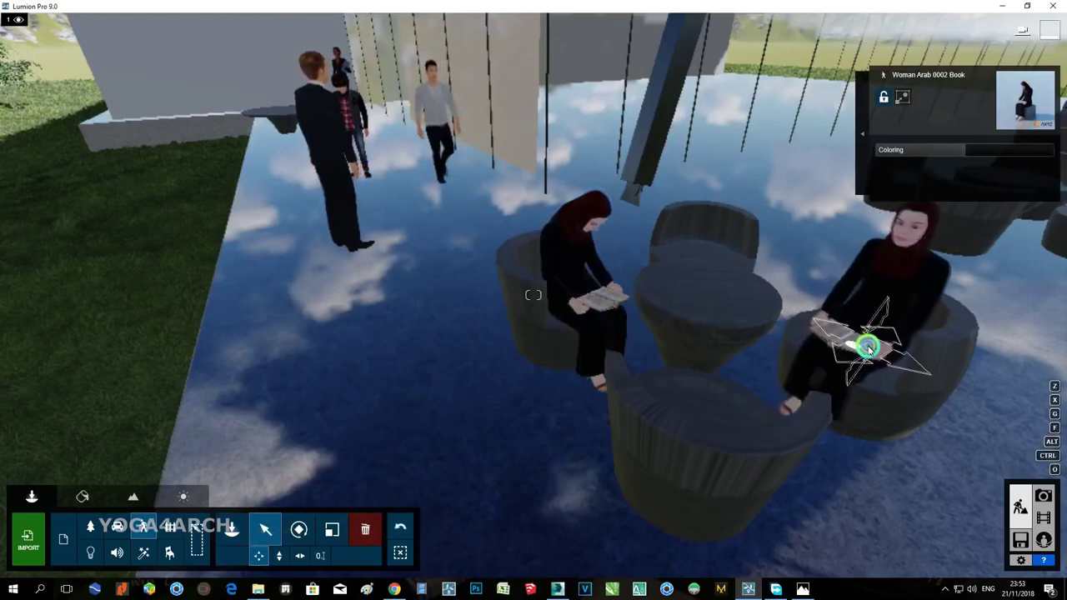
{"action": "left_click", "coordinate": [298, 530]}
{"action": "left_click_drag", "start_coordinate": [834, 440], "coordinate": [801, 351]}
{"action": "left_click", "coordinate": [265, 530]}
Place the standing woman in yellow on the terrace near the glass railing.
{"action": "mouse_move", "coordinate": [575, 372]}
{"action": "right_mouse_down"}
{"action": "mouse_move", "coordinate": [628, 349]}
{"action": "mouse_move", "coordinate": [592, 364]}
{"action": "mouse_move", "coordinate": [593, 399]}
{"action": "mouse_move", "coordinate": [589, 362]}
{"action": "right_mouse_up"}
{"action": "key", "text": "w"}
{"action": "left_click", "coordinate": [149, 527]}
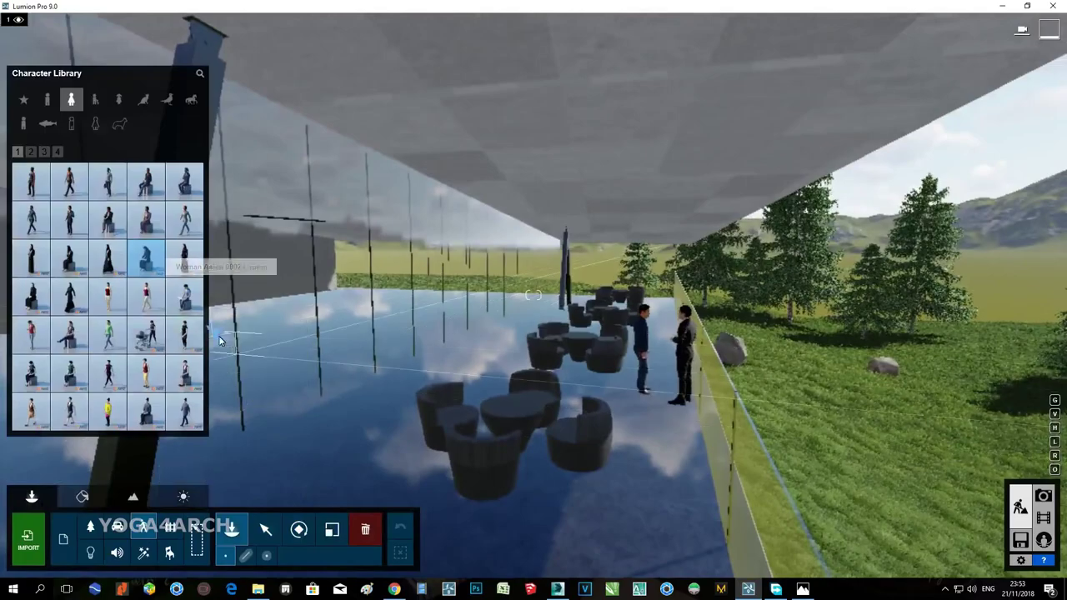
{"action": "left_click", "coordinate": [113, 413]}
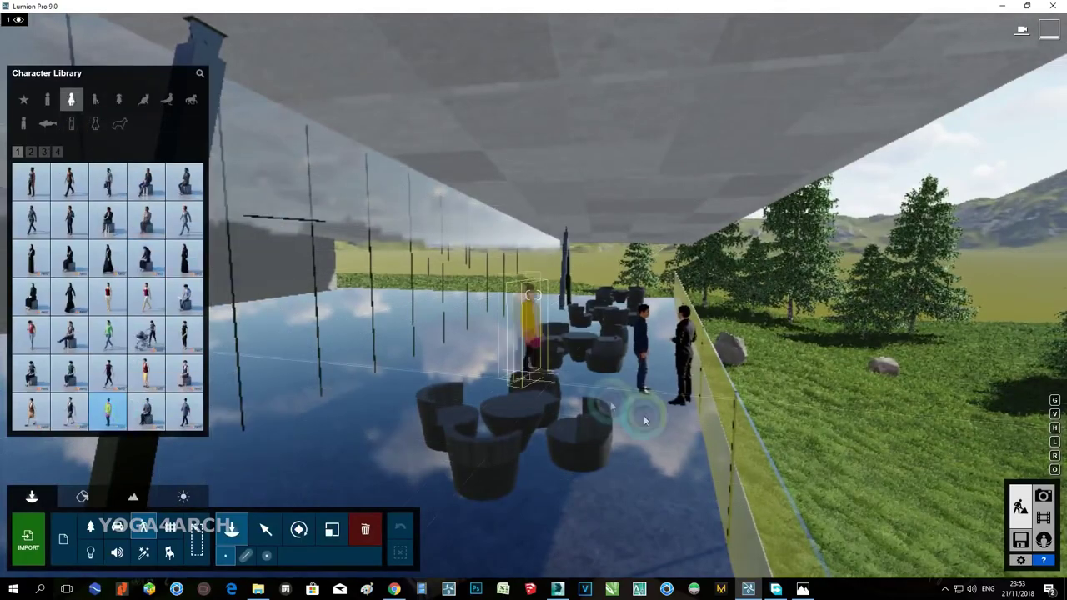
{"action": "left_click", "coordinate": [662, 487]}
Seat Woman Asian 0002 Laptop on an armchair near the two talking men and rotate her toward the table.
{"action": "right_click_drag", "start_coordinate": [521, 350], "coordinate": [572, 329]}
{"action": "key", "text": "w"}
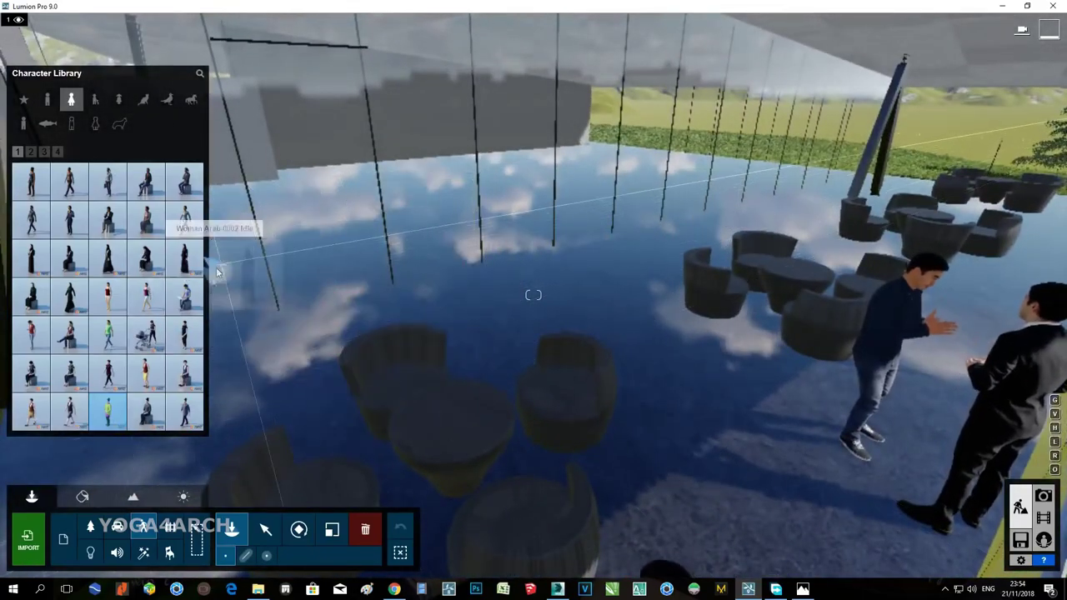
{"action": "left_click", "coordinate": [185, 296]}
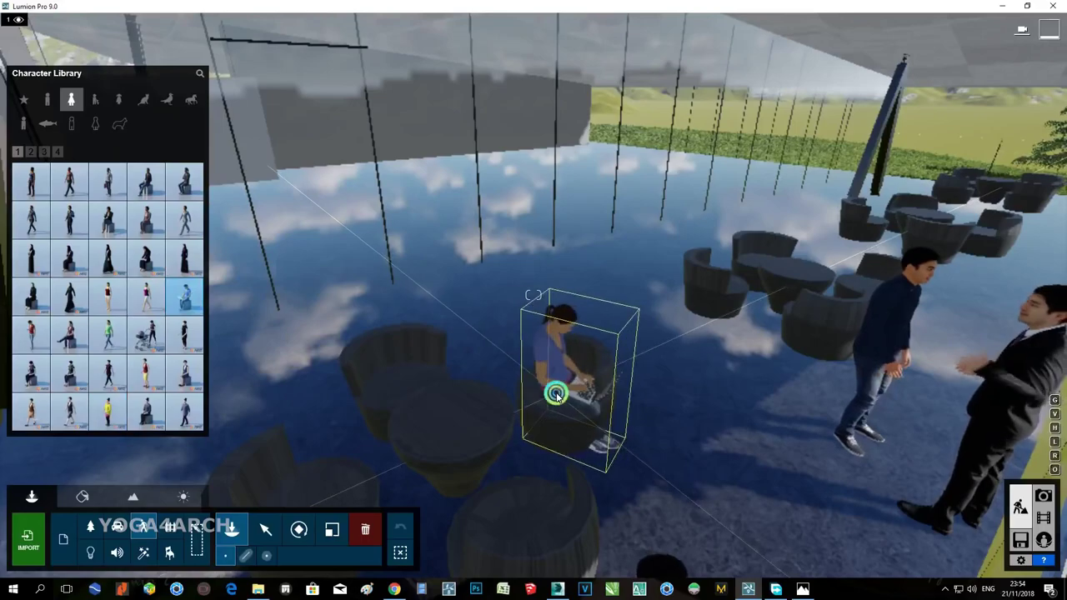
{"action": "left_click", "coordinate": [557, 389]}
{"action": "left_click", "coordinate": [274, 530]}
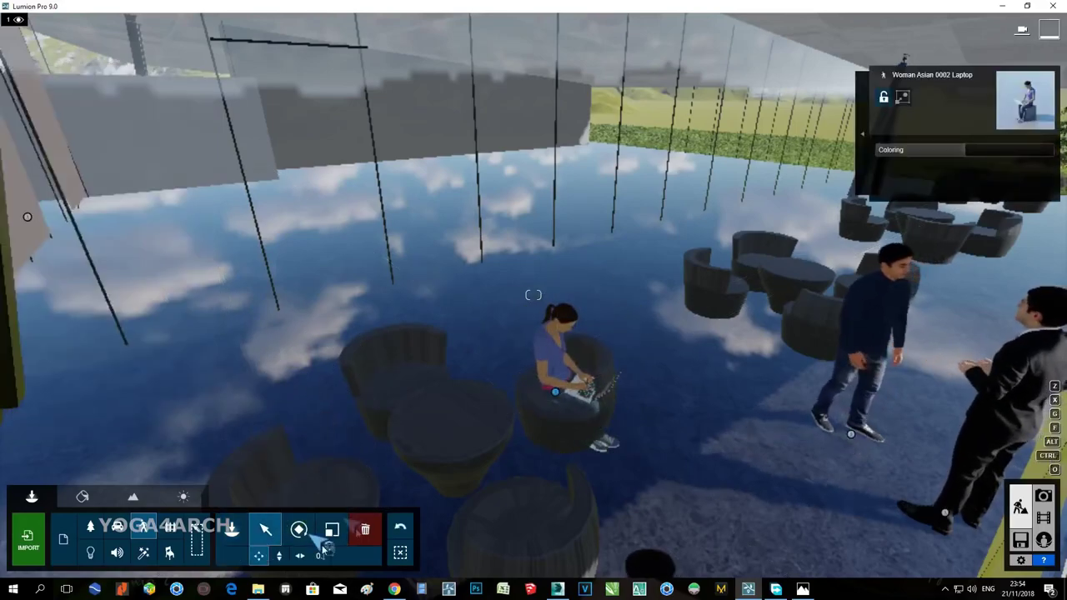
{"action": "left_click", "coordinate": [299, 530]}
{"action": "left_click_drag", "start_coordinate": [558, 395], "coordinate": [500, 446]}
Render photo 1 from its saved camera view at Desktop size, 1920x1080, as a JPG file named 3.
{"action": "left_click", "coordinate": [1046, 499]}
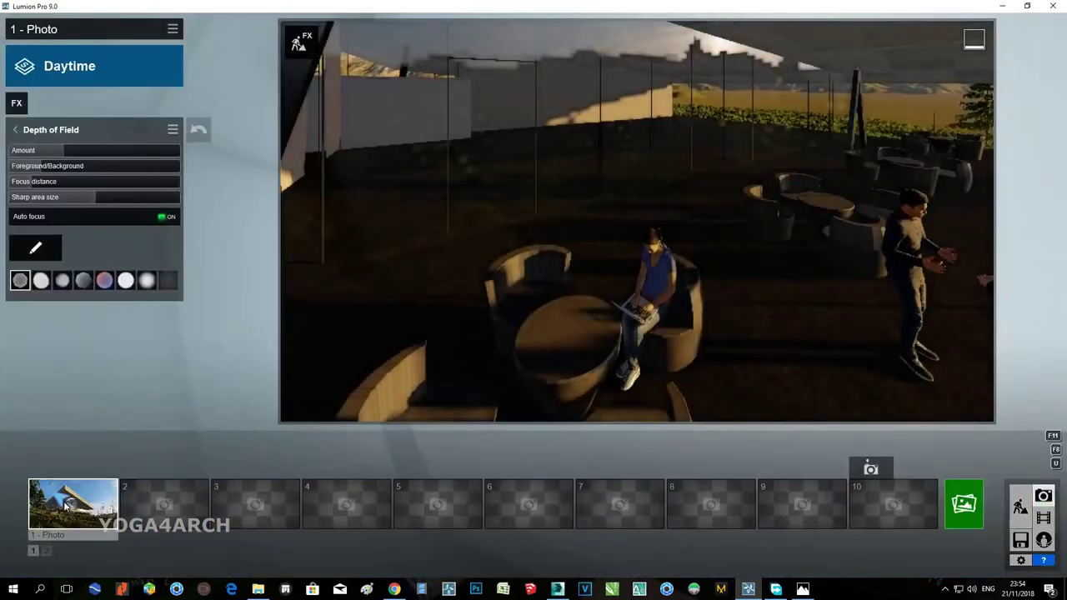
{"action": "left_click", "coordinate": [67, 506]}
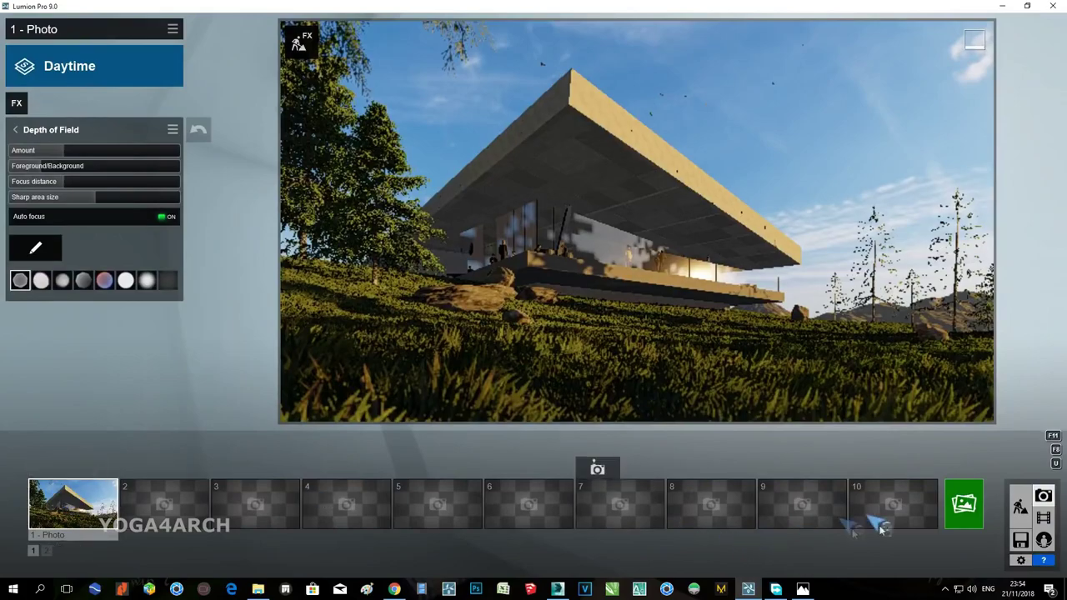
{"action": "left_click", "coordinate": [963, 504]}
{"action": "left_click", "coordinate": [431, 436]}
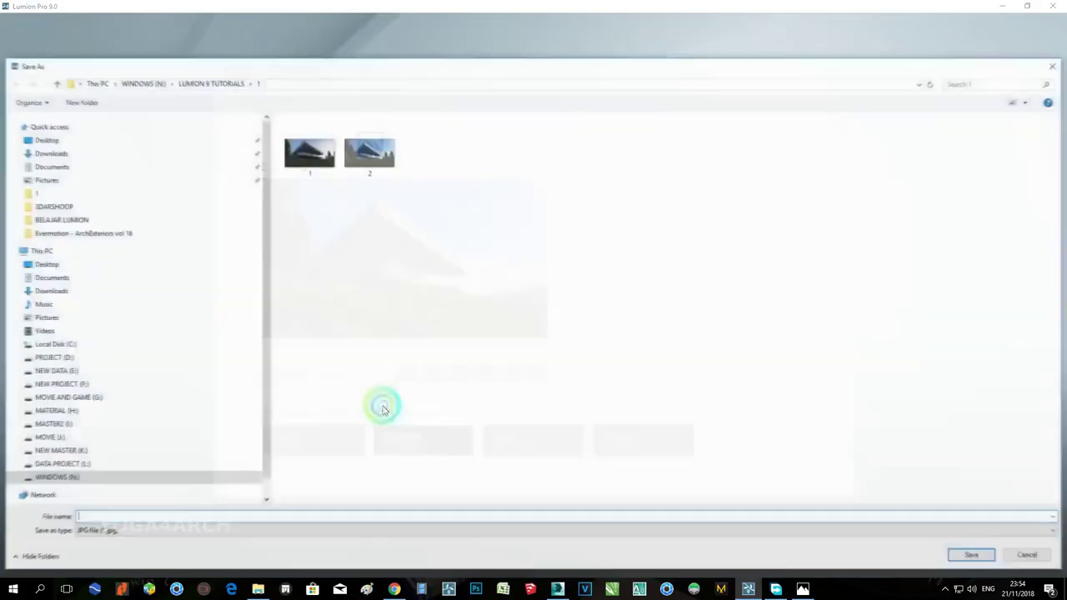
{"action": "type", "text": "3"}
{"action": "key", "text": "Return"}
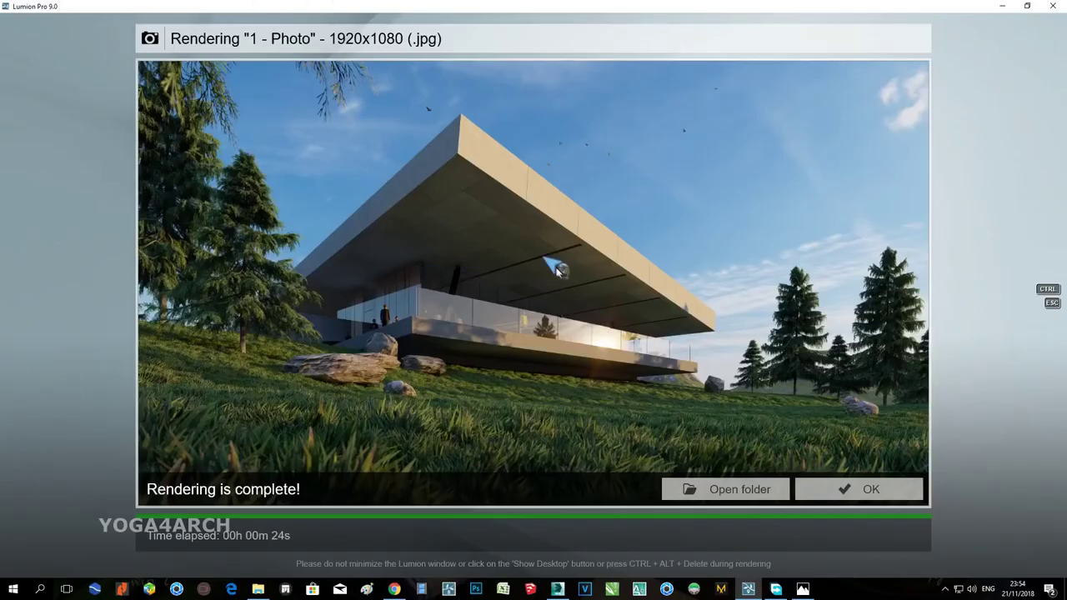
{"action": "left_click", "coordinate": [874, 491]}
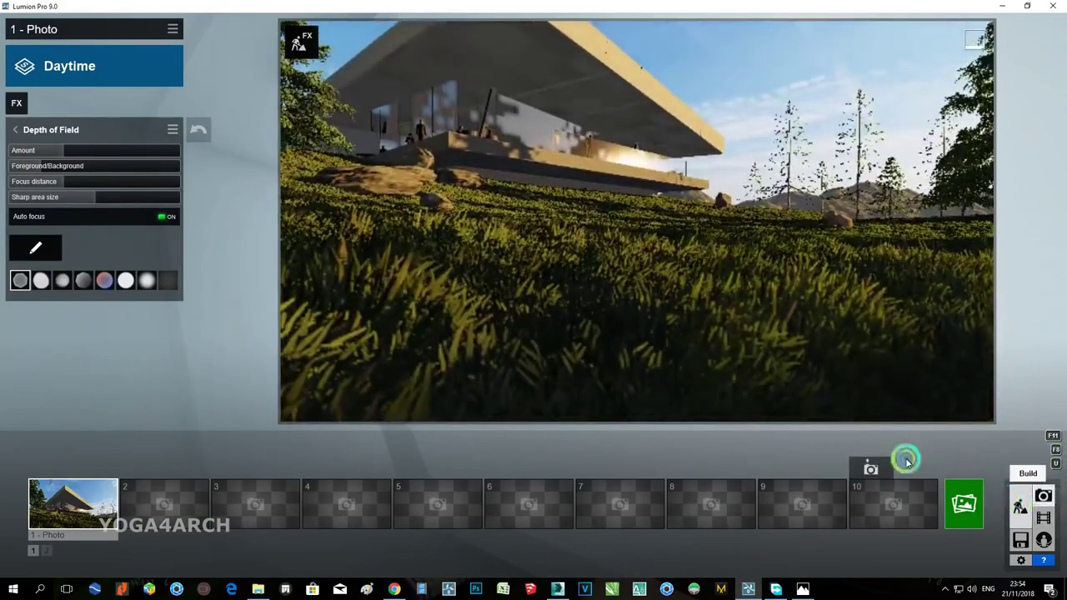
Select AlaskaCedar-M2 HQ trees beside the house in Build mode and add copies of them to thicken the grove.
{"action": "left_click", "coordinate": [1020, 506]}
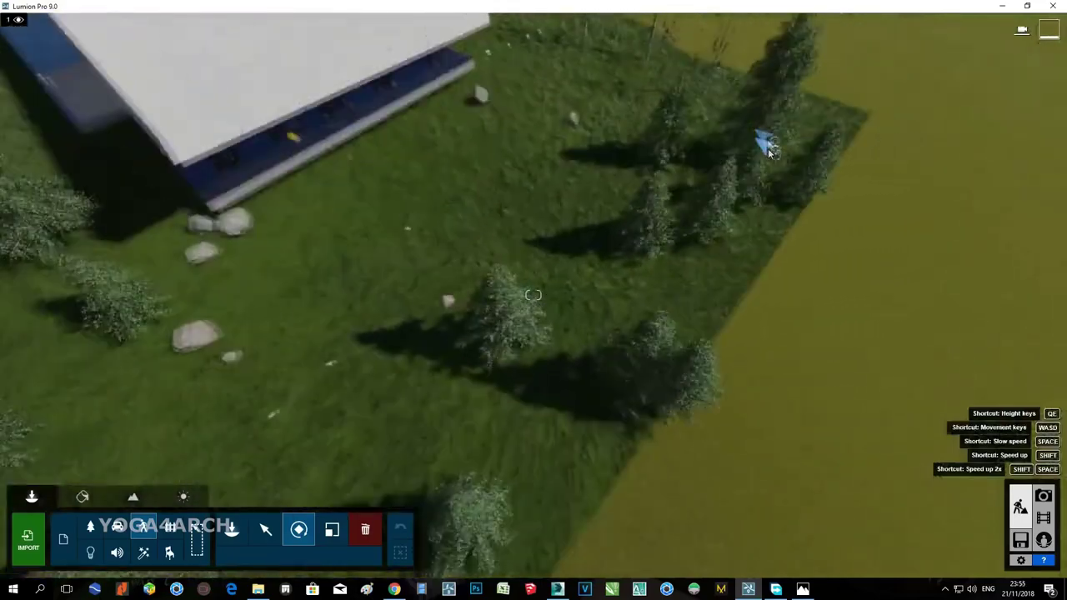
{"action": "left_click", "coordinate": [263, 532]}
{"action": "left_click_drag", "start_coordinate": [594, 204], "coordinate": [812, 490], "text": "ctrl"}
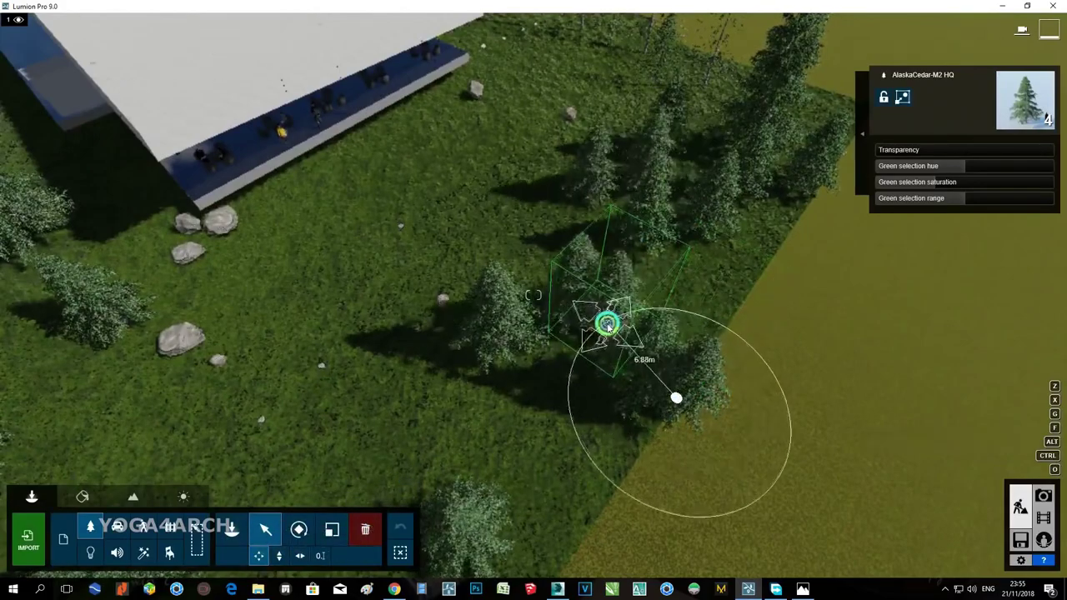
{"action": "left_click_drag", "start_coordinate": [611, 326], "coordinate": [613, 318]}
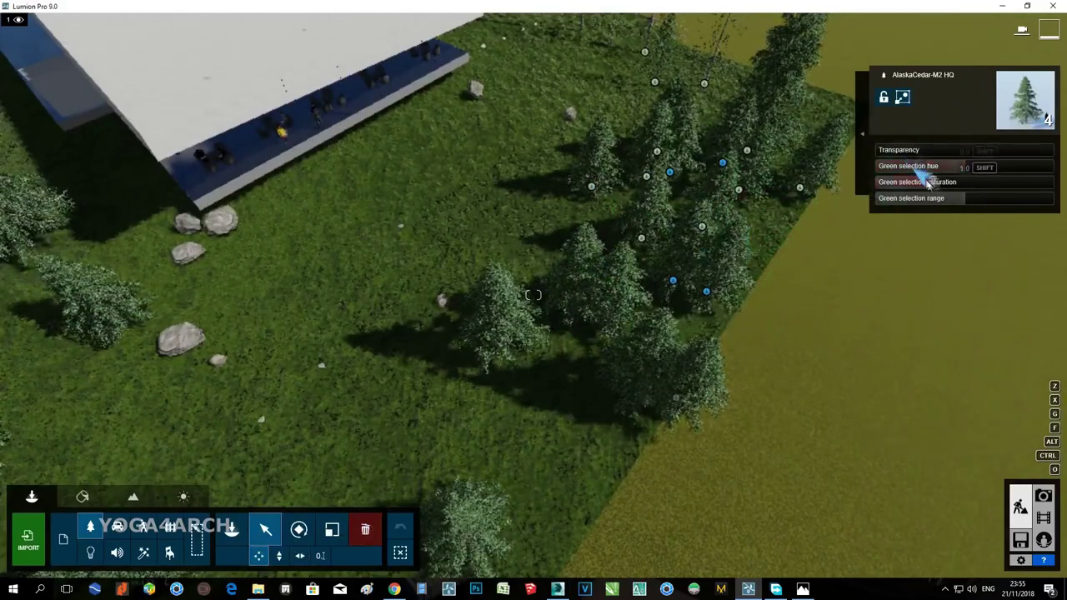
Resize the cedars, enlarging the one at the grove's outer edge, and adjust the green selection saturation.
{"action": "left_click", "coordinate": [332, 530]}
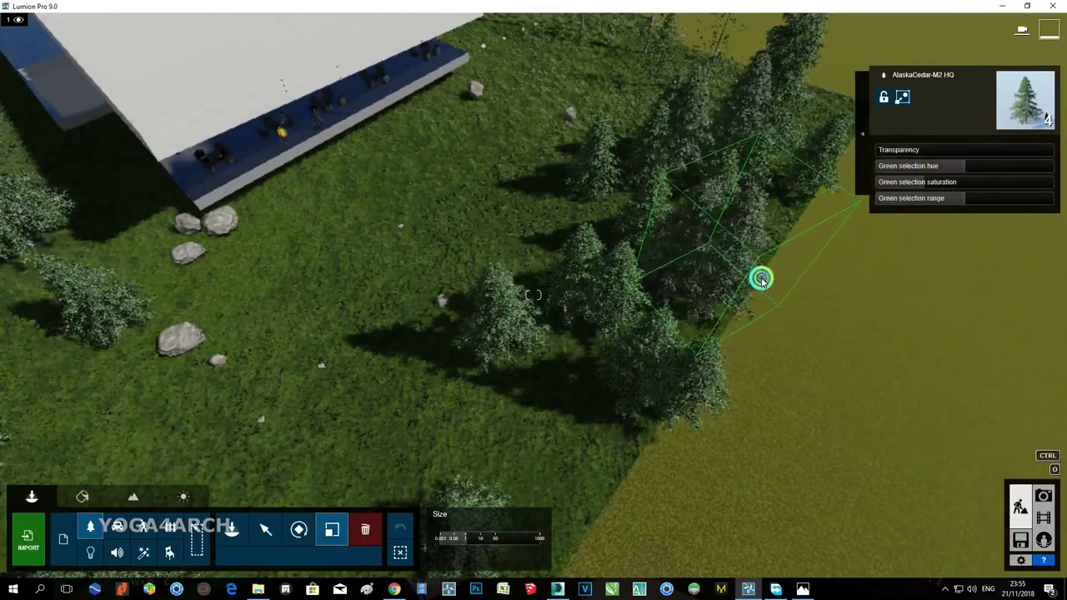
{"action": "left_click_drag", "start_coordinate": [677, 405], "coordinate": [706, 374]}
{"action": "left_click", "coordinate": [923, 184]}
{"action": "right_click_drag", "start_coordinate": [775, 288], "coordinate": [780, 325]}
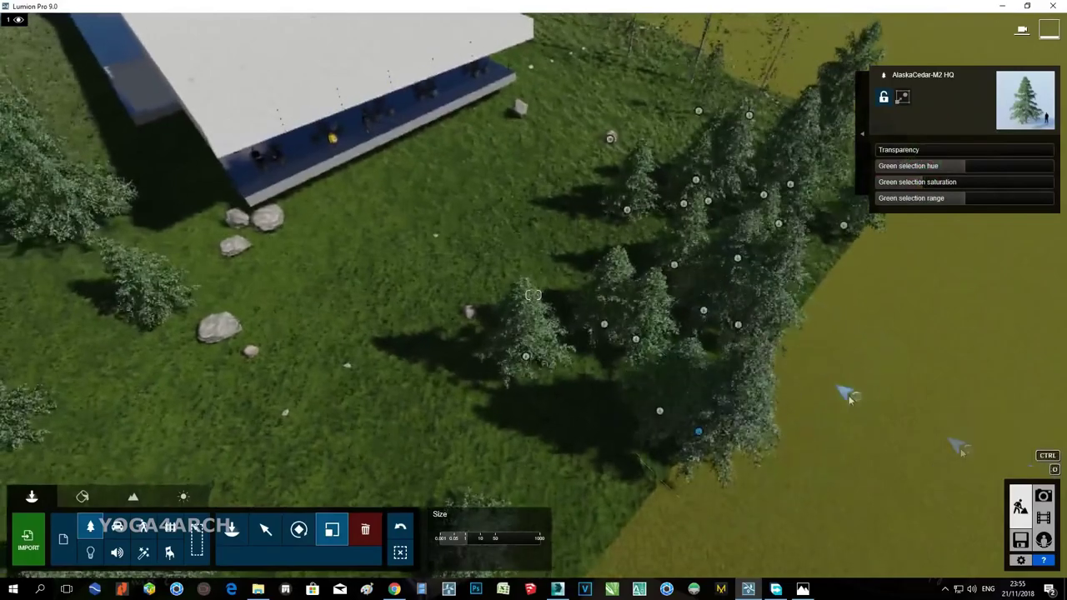
Restore photo 1's saved camera view in Photo mode and copy its effects.
{"action": "left_click", "coordinate": [1045, 497]}
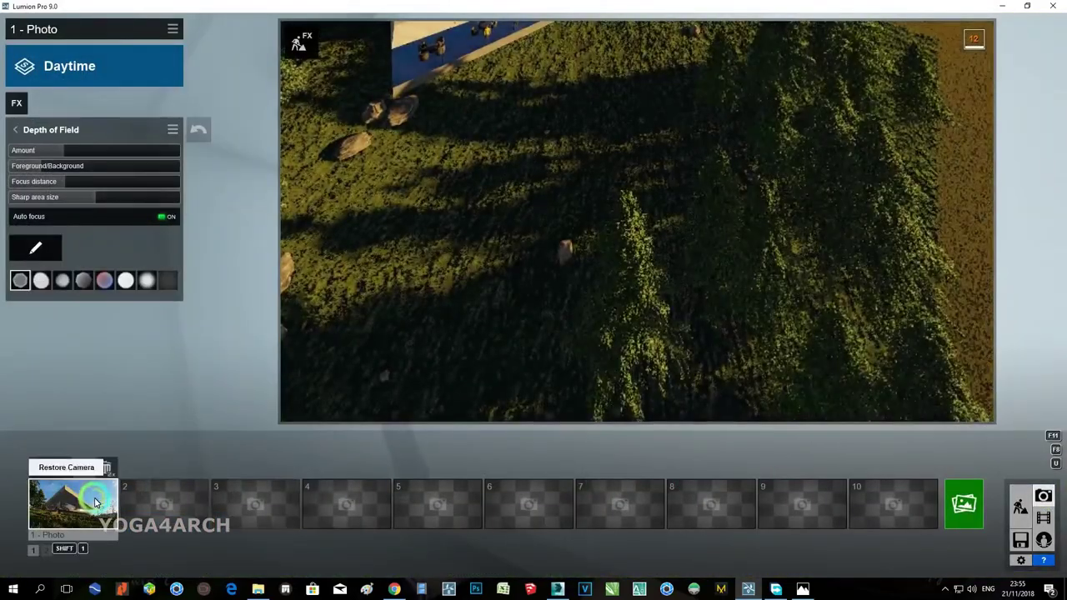
{"action": "left_click", "coordinate": [73, 504]}
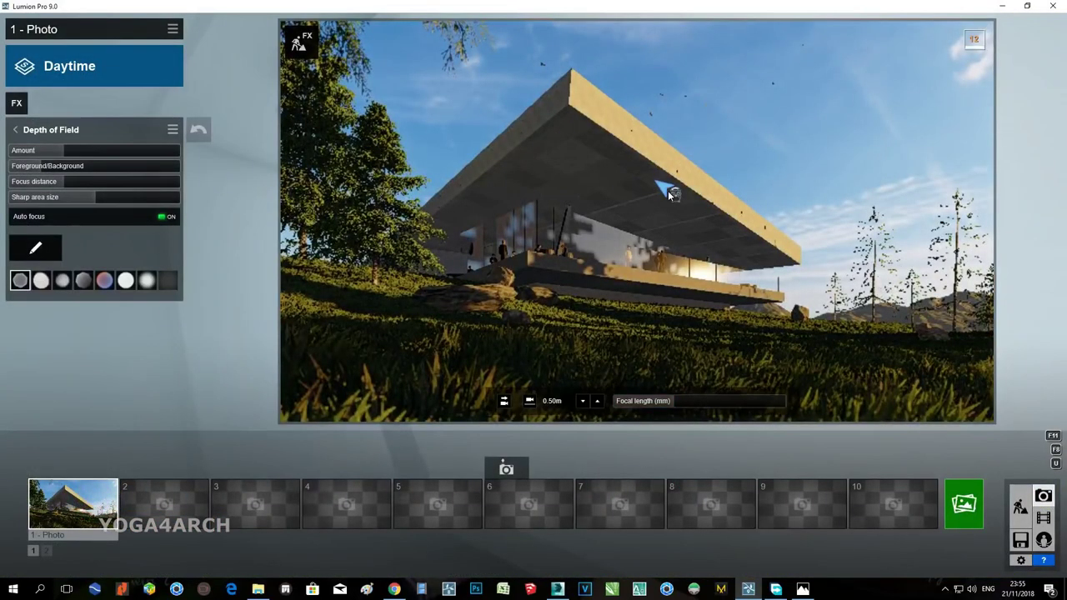
{"action": "left_click", "coordinate": [173, 29]}
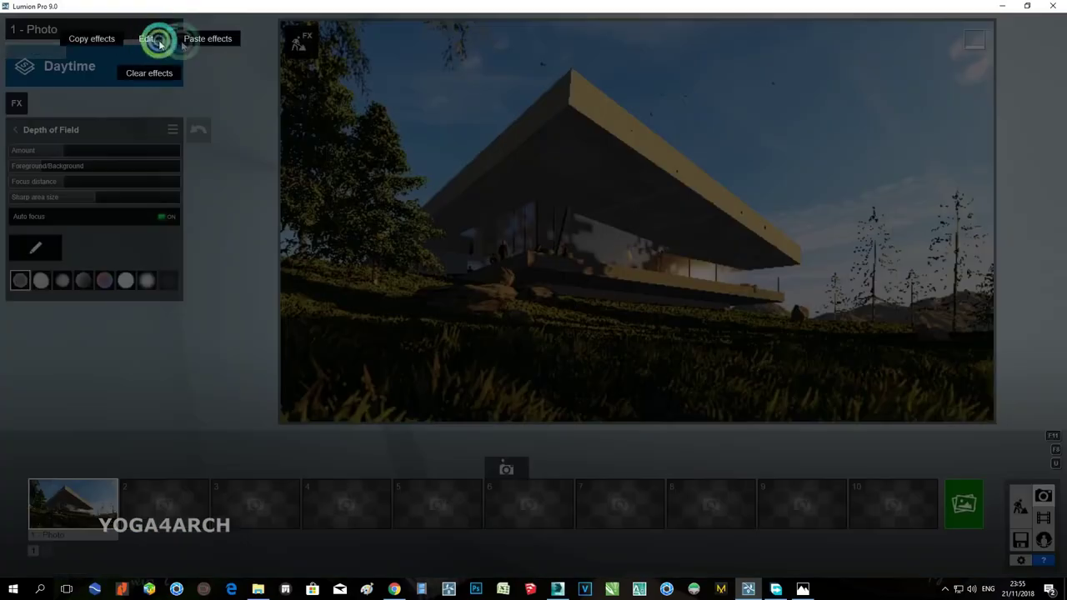
{"action": "left_click", "coordinate": [292, 131]}
Create movie clip 1 from a single camera shot of the house and paste the copied photo effects onto it.
{"action": "left_click", "coordinate": [1043, 517]}
{"action": "left_click", "coordinate": [143, 363]}
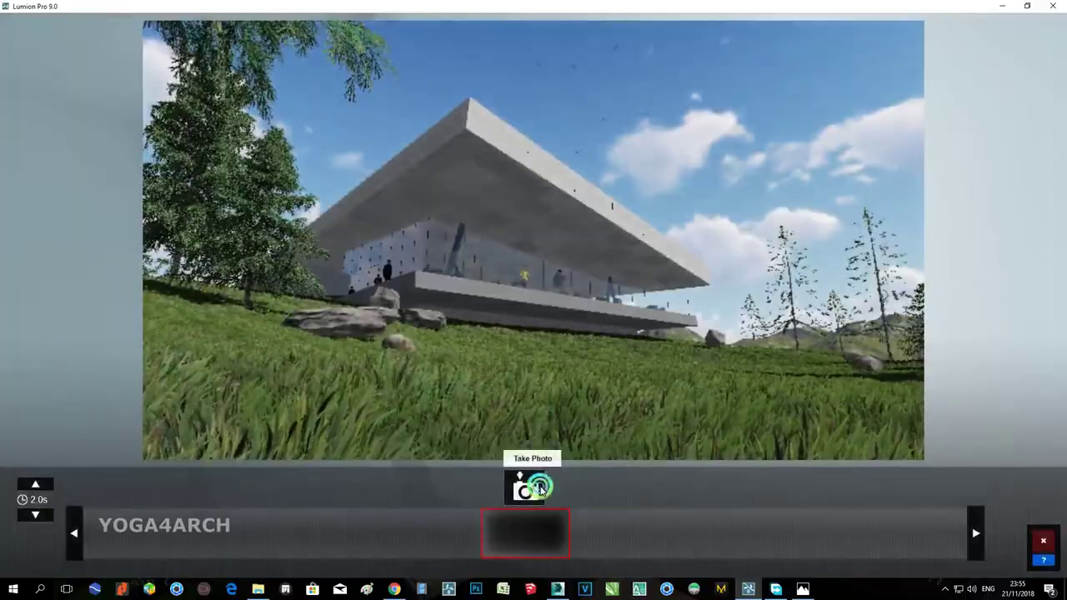
{"action": "left_click", "coordinate": [526, 488]}
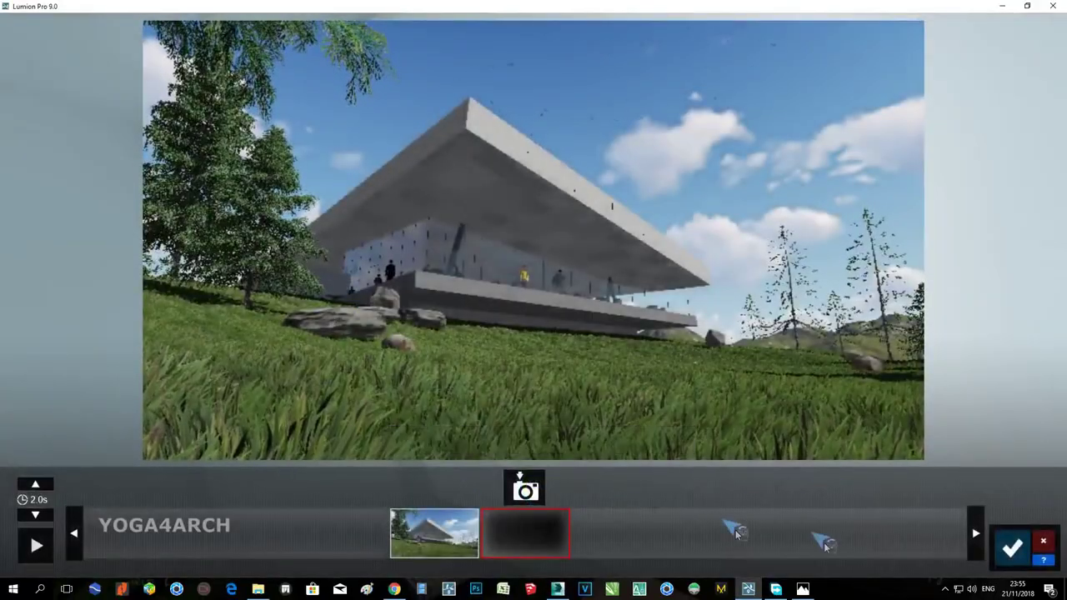
{"action": "left_click", "coordinate": [448, 526]}
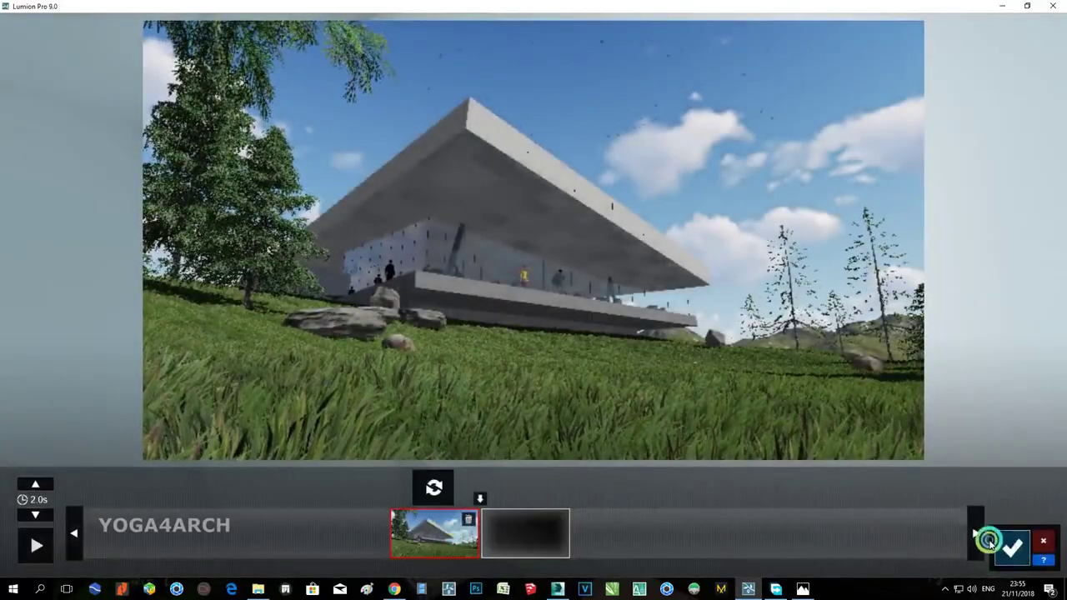
{"action": "left_click", "coordinate": [1010, 546]}
{"action": "left_click", "coordinate": [177, 27]}
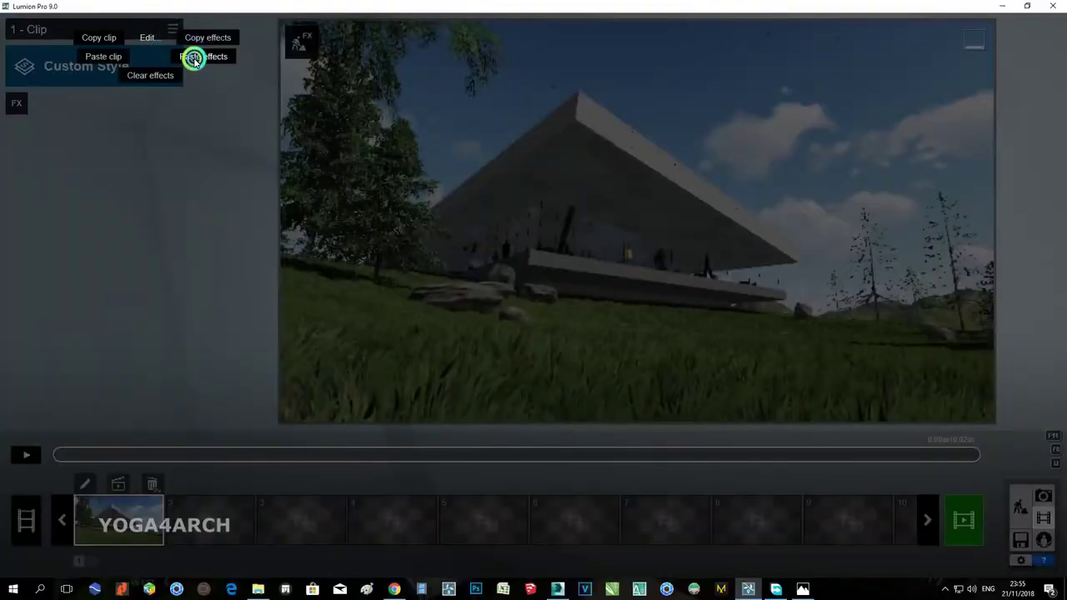
{"action": "left_click", "coordinate": [194, 57]}
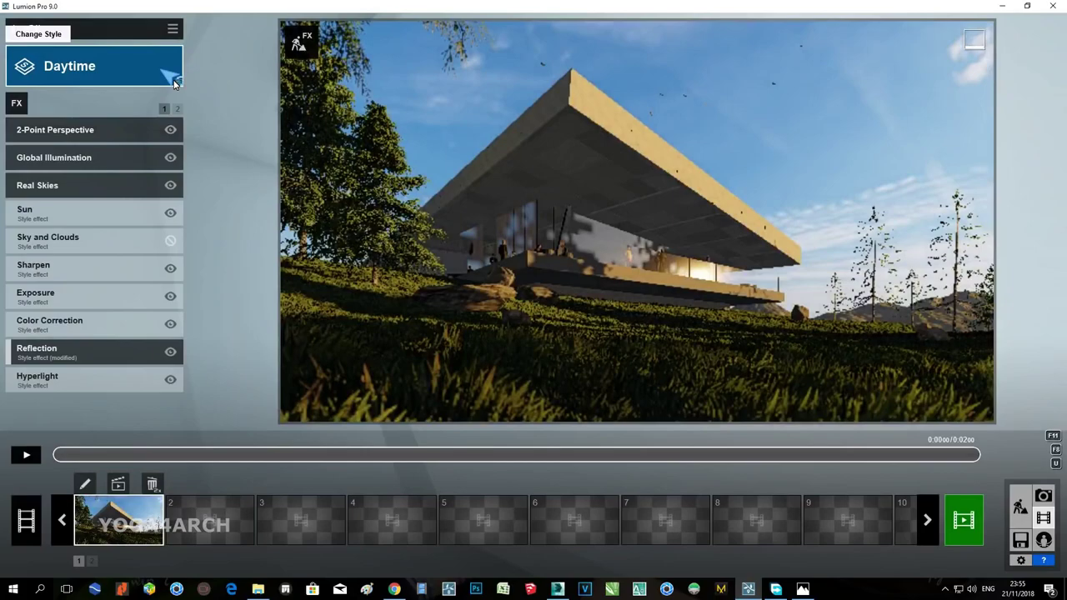
Set the clip's current-shot render to also save the material ID, specular and lighting maps.
{"action": "left_click", "coordinate": [118, 483]}
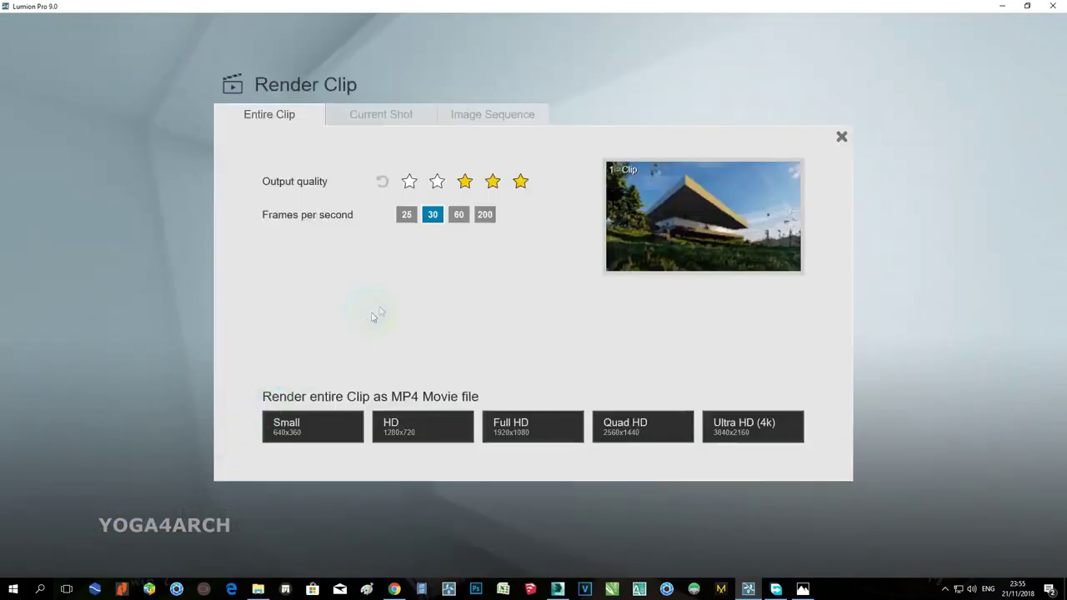
{"action": "left_click", "coordinate": [414, 125]}
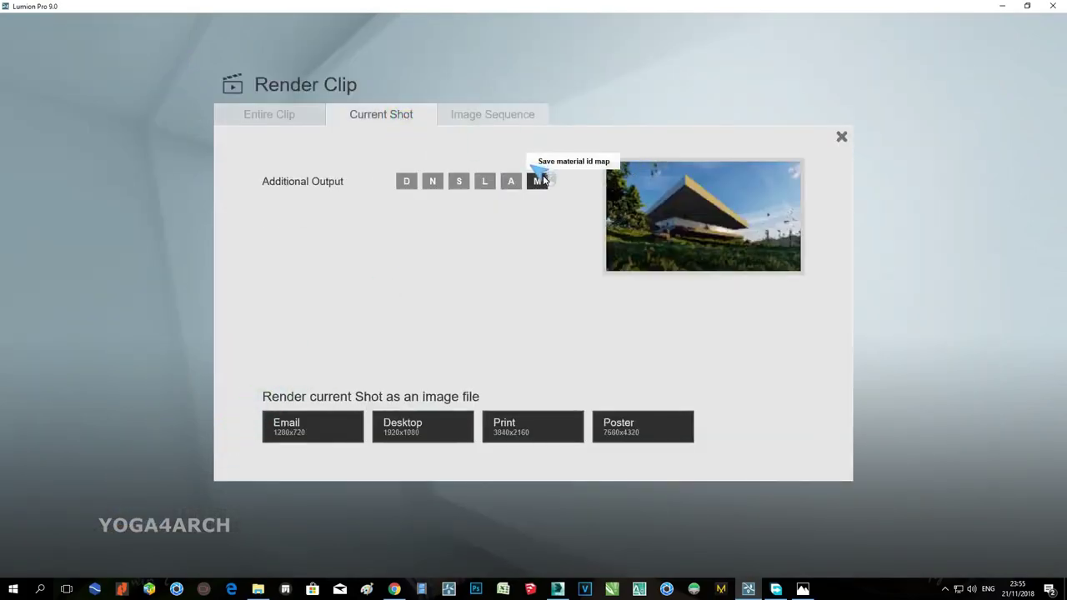
{"action": "left_click", "coordinate": [535, 182]}
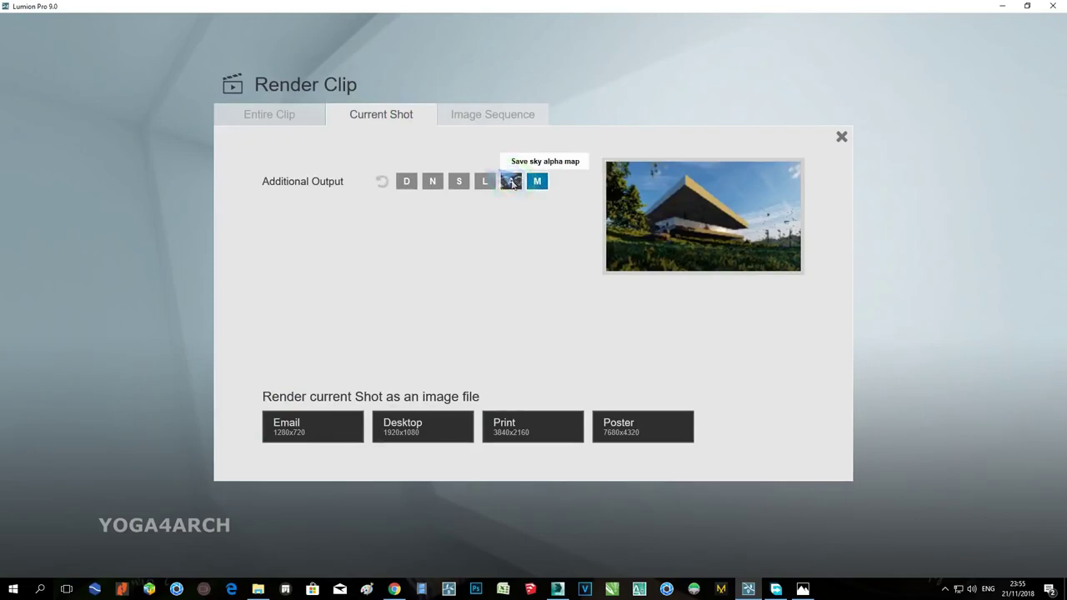
{"action": "left_click", "coordinate": [460, 182]}
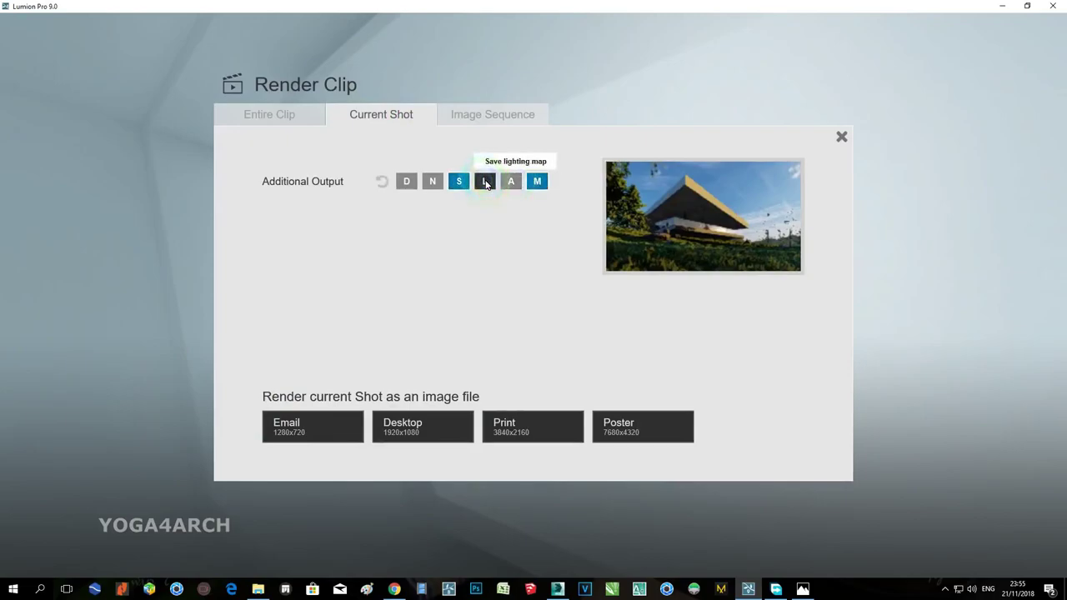
{"action": "left_click", "coordinate": [484, 181]}
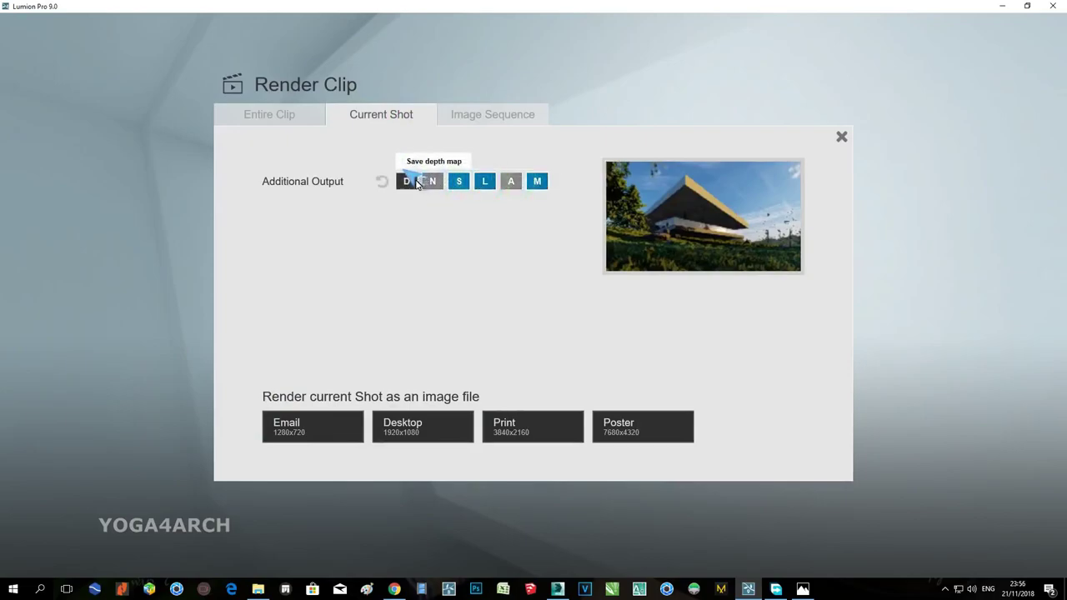
Render the current shot at Print size, 3840x2160, as a JPG file named X and finish the render.
{"action": "left_click", "coordinate": [543, 425]}
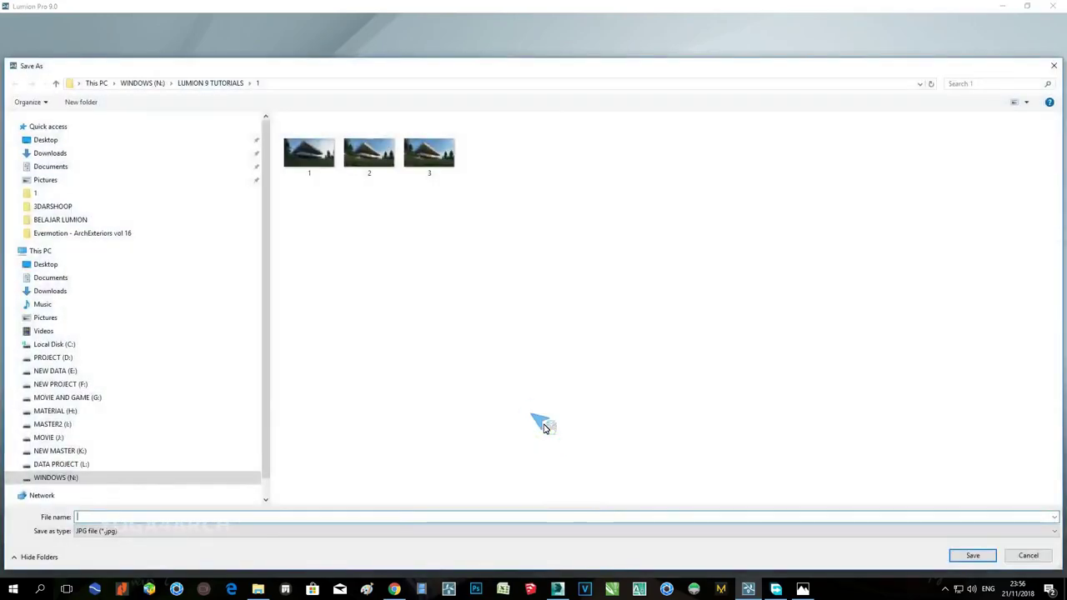
{"action": "key", "text": "Return"}
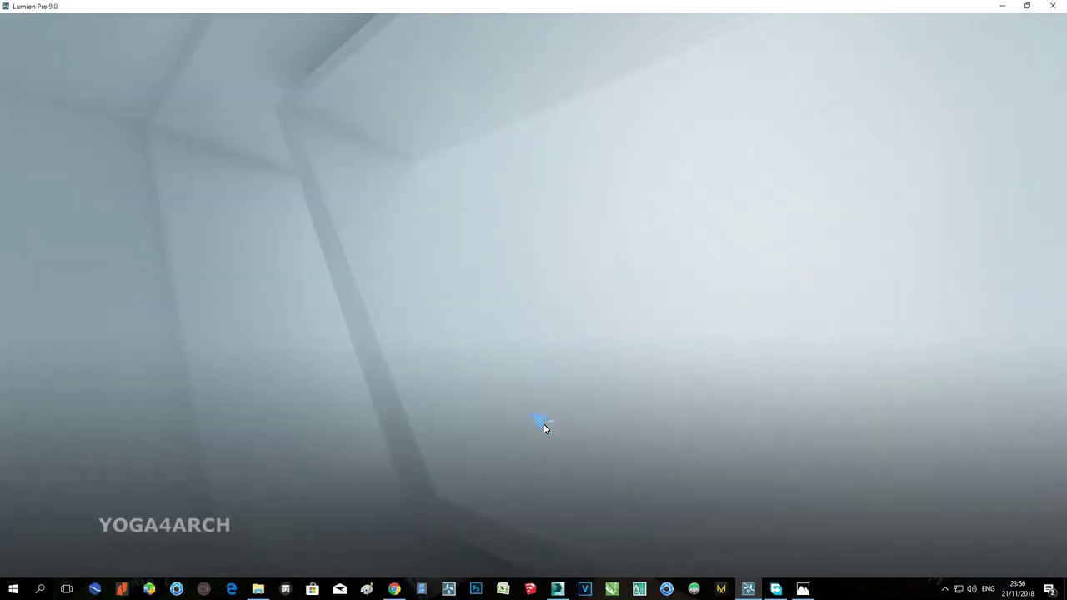
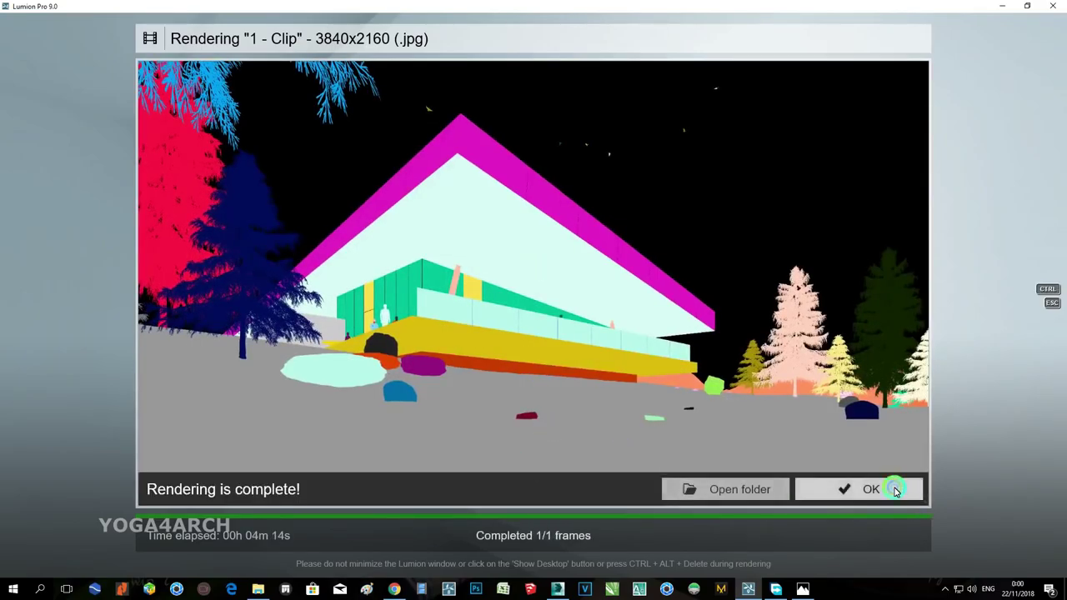
{"action": "left_click", "coordinate": [894, 490]}
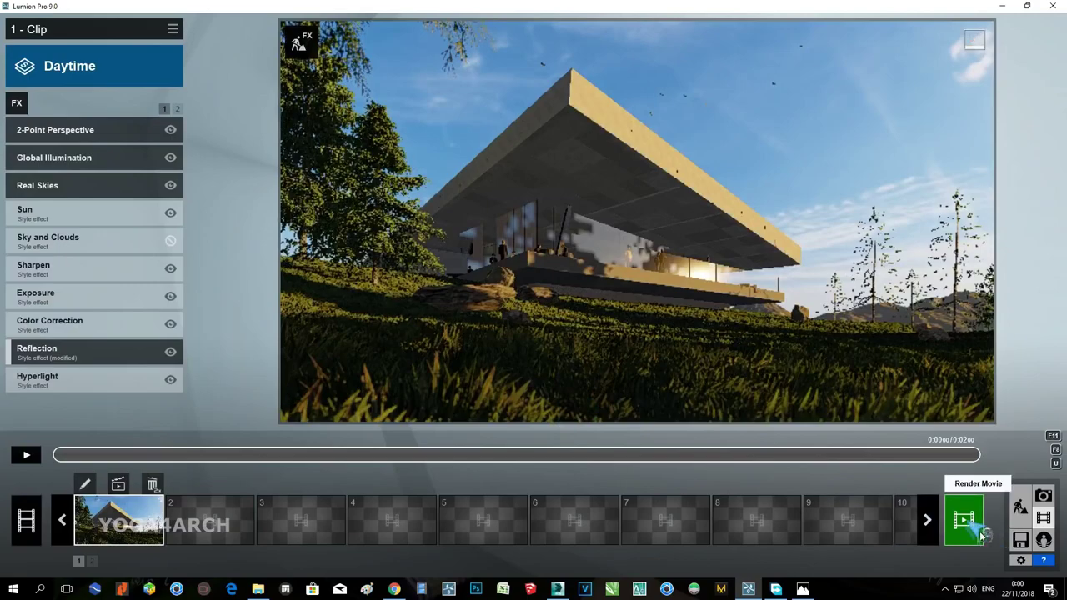
Save the scene as BUILDING in folder 1 of LUMION 9 TUTORIALS on the WINDOWS (N:) drive.
{"action": "left_click", "coordinate": [1020, 540]}
{"action": "left_click", "coordinate": [360, 194]}
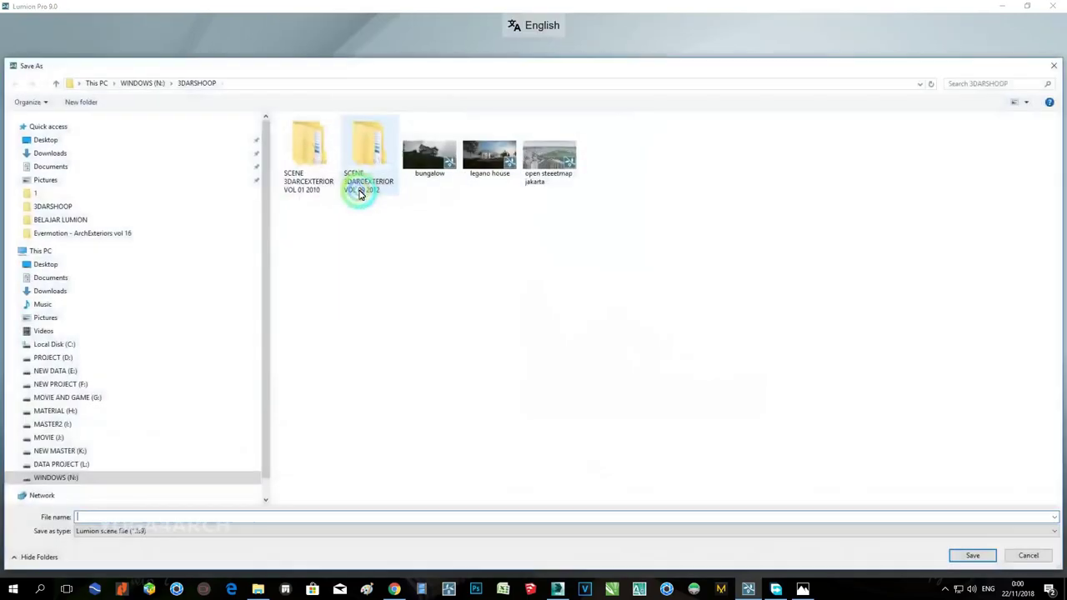
{"action": "left_click", "coordinate": [125, 478]}
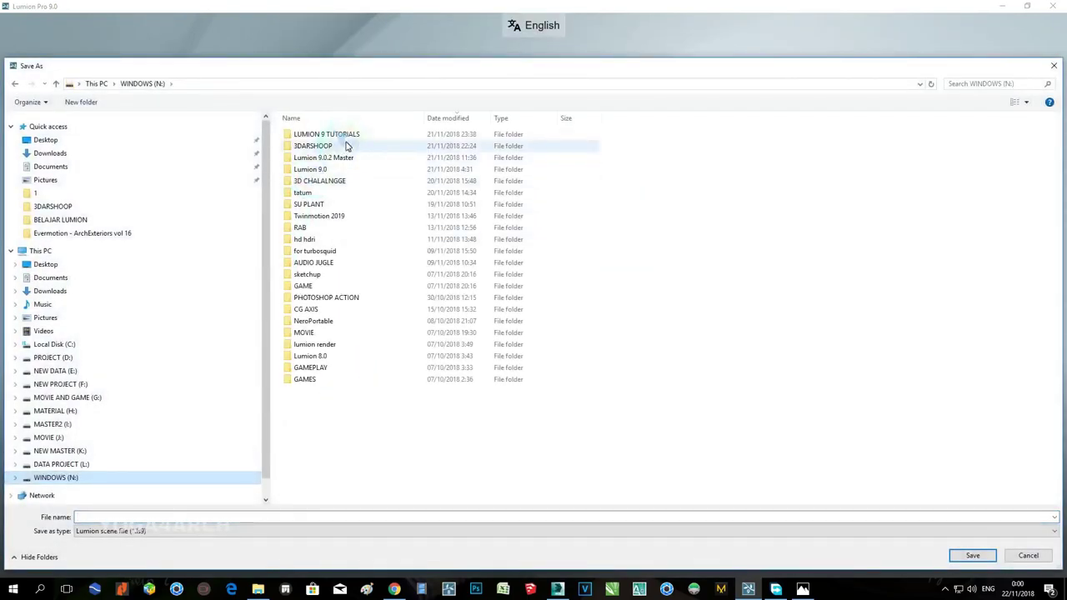
{"action": "double_click", "coordinate": [345, 135]}
{"action": "double_click", "coordinate": [347, 137]}
{"action": "left_click", "coordinate": [284, 519]}
{"action": "type", "text": "BUILDING"}
{"action": "key", "text": "Return"}
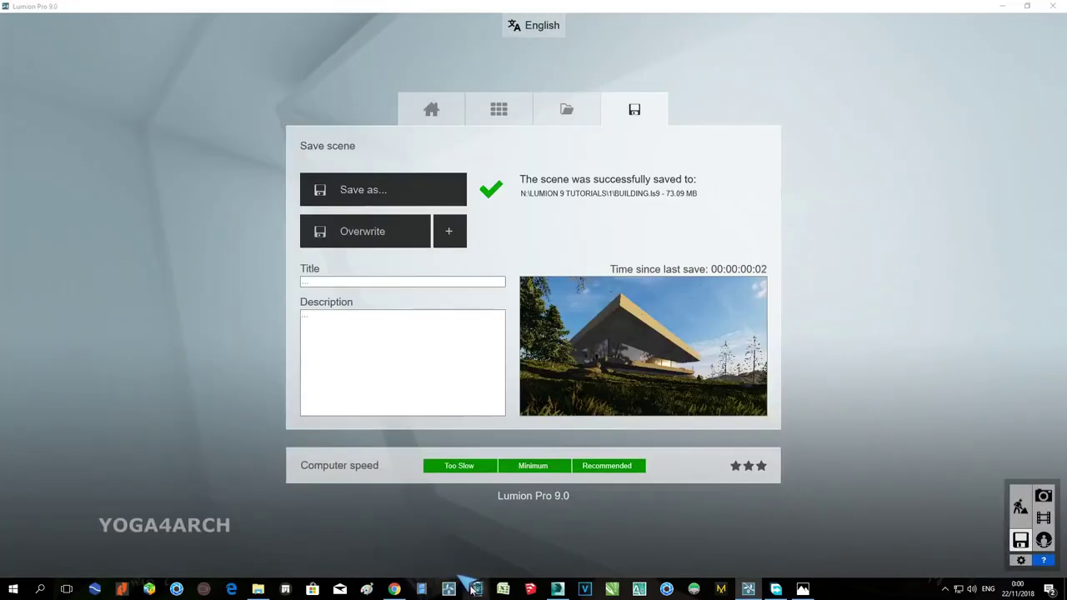
Switch to Photoshop and browse for files to open in folder 1 of LUMION 9 TUTORIALS on the WINDOWS (N:) drive.
{"action": "left_click", "coordinate": [475, 588]}
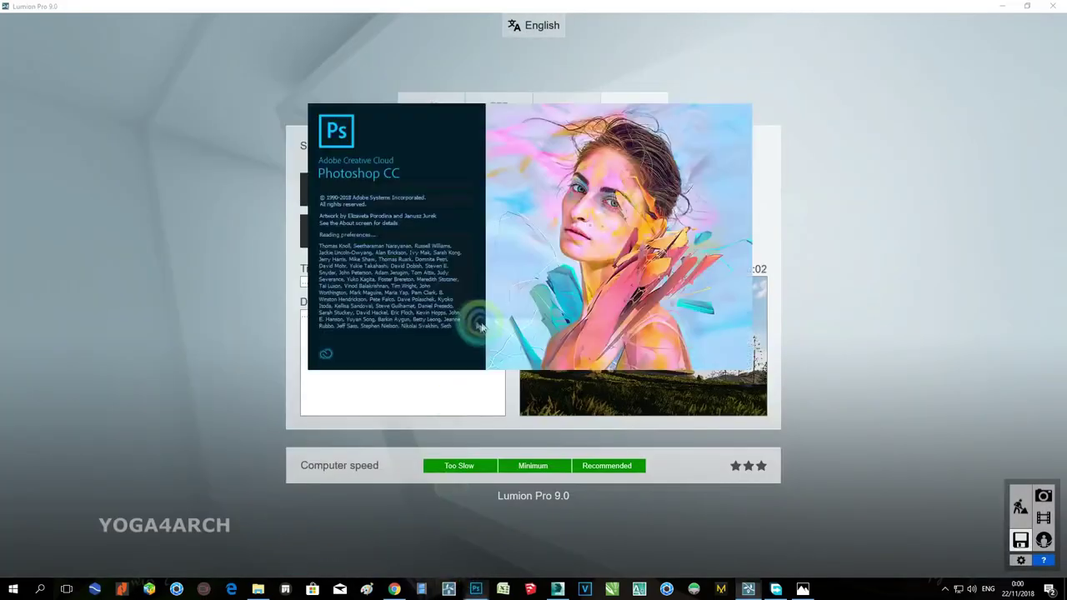
{"action": "left_click", "coordinate": [1002, 7]}
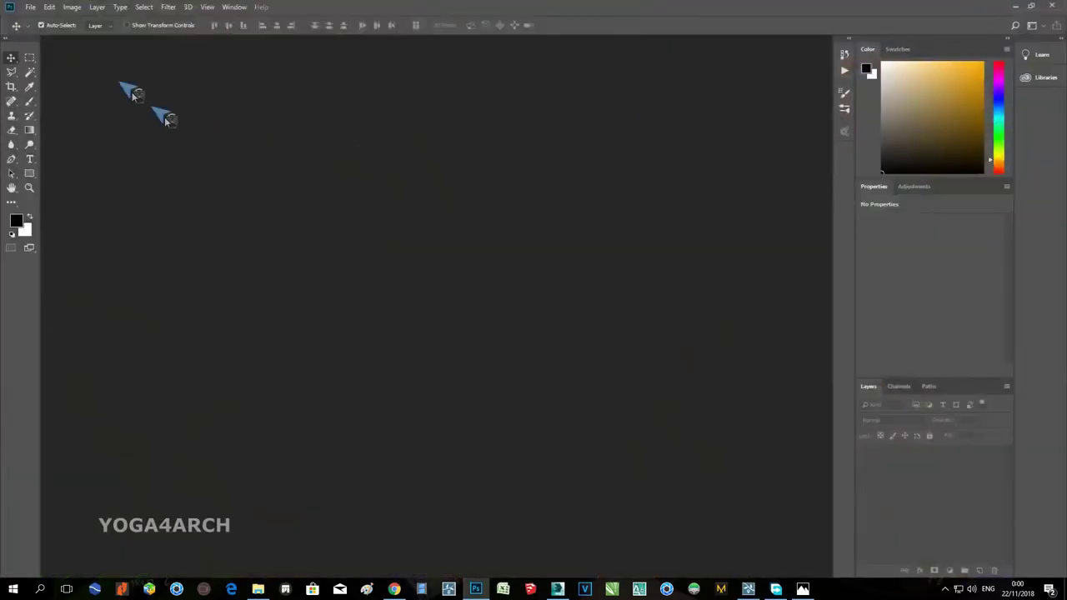
{"action": "left_click", "coordinate": [30, 7]}
{"action": "left_click", "coordinate": [44, 29]}
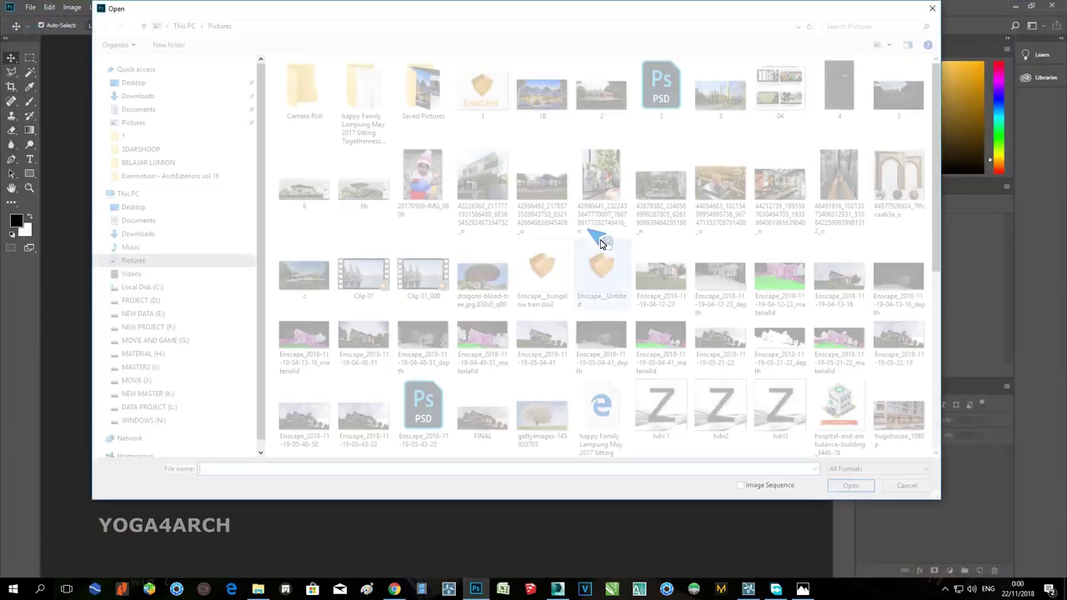
{"action": "left_click", "coordinate": [138, 421]}
{"action": "double_click", "coordinate": [350, 87]}
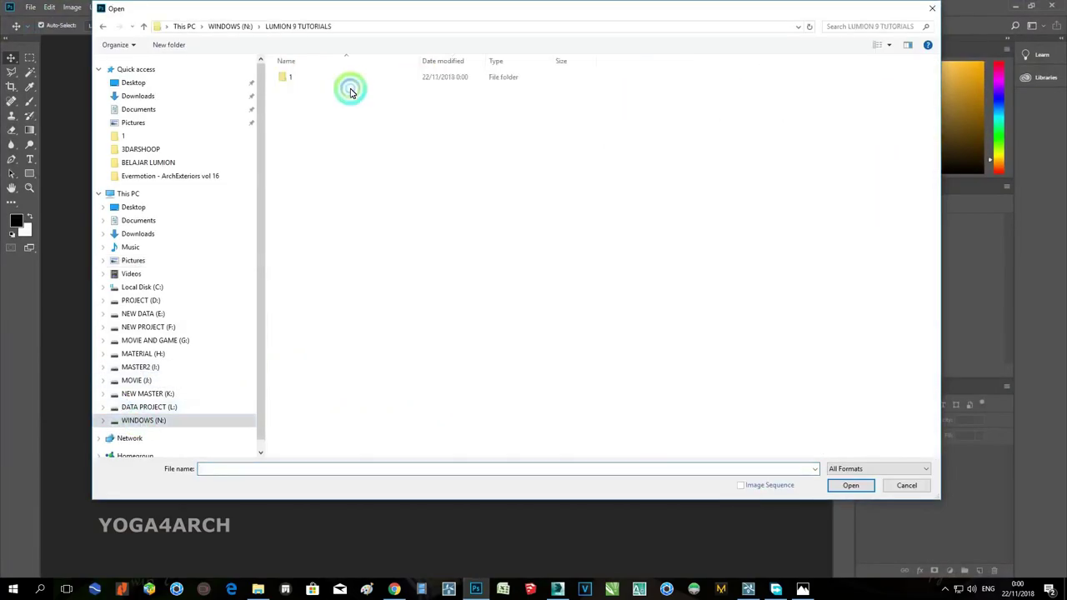
{"action": "double_click", "coordinate": [350, 81]}
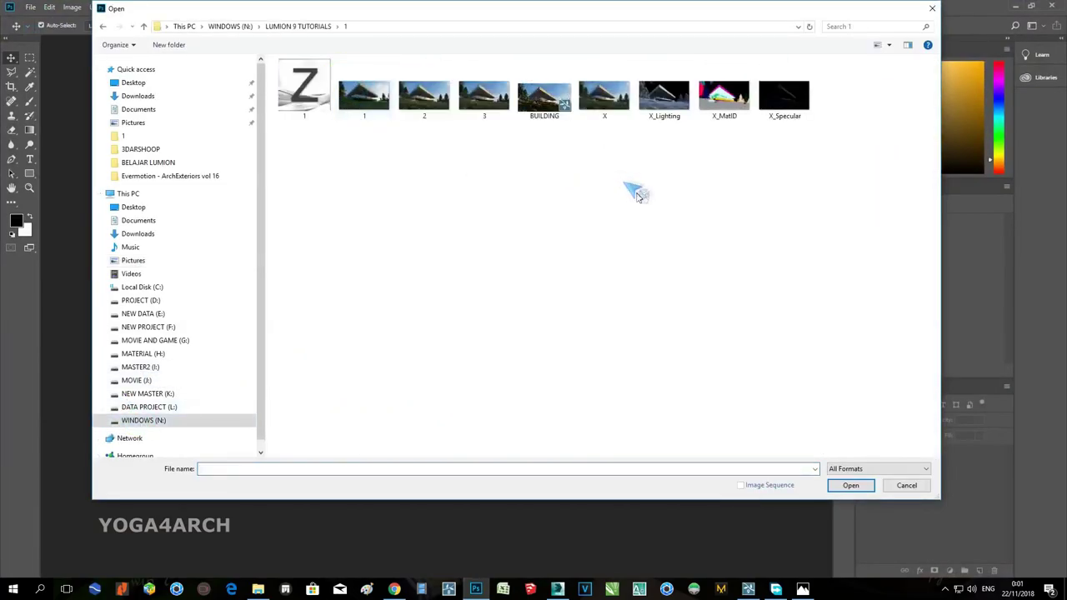
Open the X, X_Lighting, X_MatID and X_Specular images together and dismiss the Selective Tool window.
{"action": "left_click", "coordinate": [608, 98]}
{"action": "left_click", "coordinate": [667, 98], "text": "ctrl"}
{"action": "left_click", "coordinate": [724, 98], "text": "ctrl"}
{"action": "left_click", "coordinate": [783, 98], "text": "ctrl"}
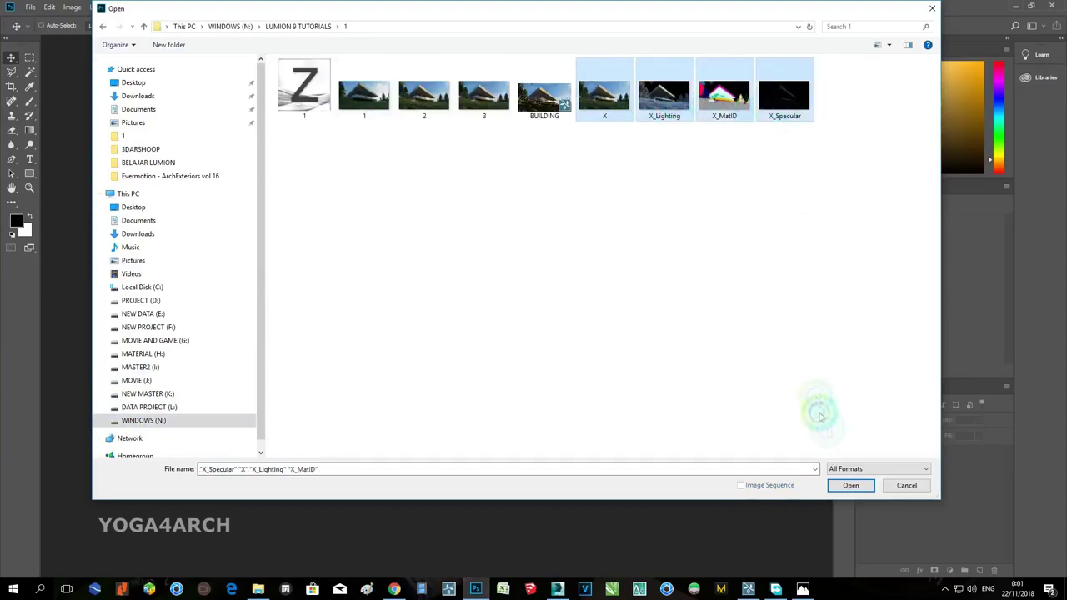
{"action": "left_click", "coordinate": [850, 485]}
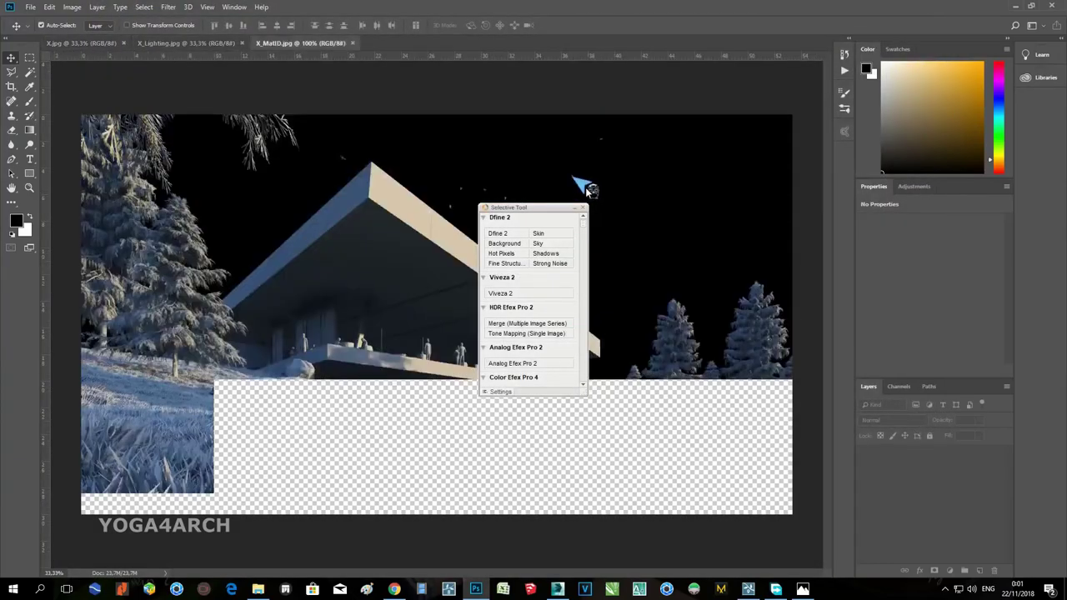
{"action": "left_click", "coordinate": [585, 209]}
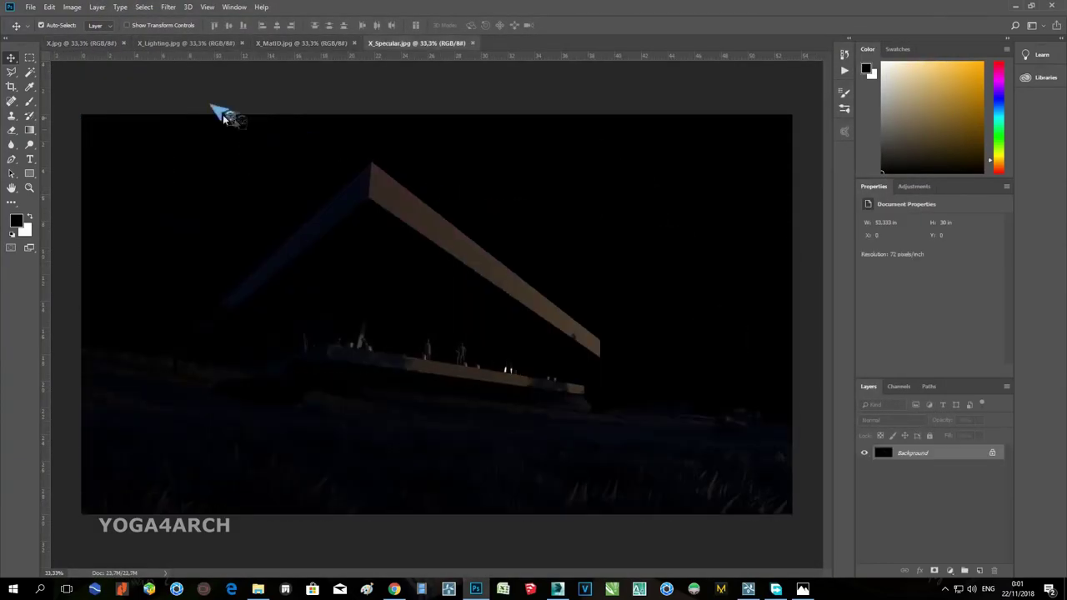
Copy the X_Specular image into X.jpg as a new layer aligned to the canvas and close its source document.
{"action": "left_click_drag", "start_coordinate": [387, 48], "coordinate": [276, 190]}
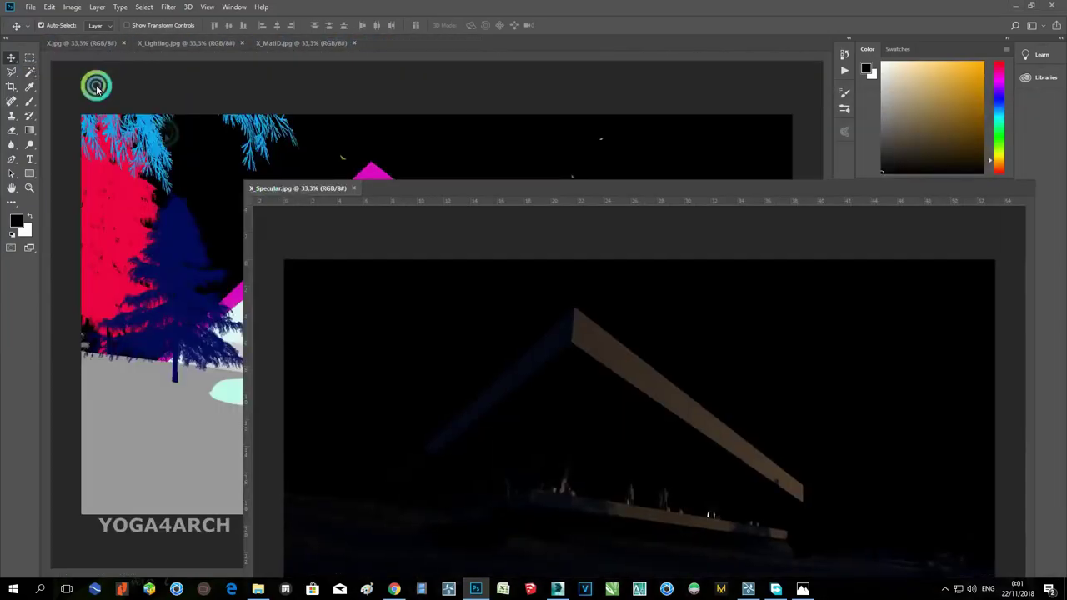
{"action": "left_click", "coordinate": [82, 43]}
{"action": "left_click_drag", "start_coordinate": [475, 192], "coordinate": [758, 142]}
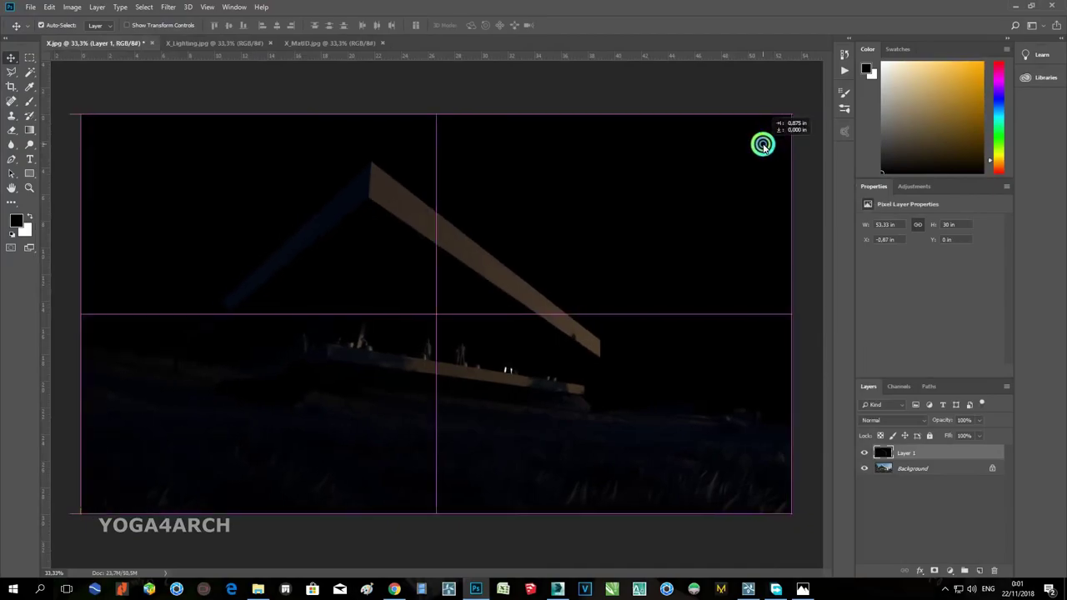
Bring the X_Lighting image into X.jpg as a layer above the specular map, align it and close its source document.
{"action": "left_click_drag", "start_coordinate": [238, 43], "coordinate": [375, 160]}
{"action": "left_click_drag", "start_coordinate": [285, 112], "coordinate": [240, 202]}
{"action": "left_click_drag", "start_coordinate": [243, 247], "coordinate": [244, 174]}
{"action": "left_click", "coordinate": [804, 203]}
{"action": "left_click_drag", "start_coordinate": [494, 223], "coordinate": [474, 190]}
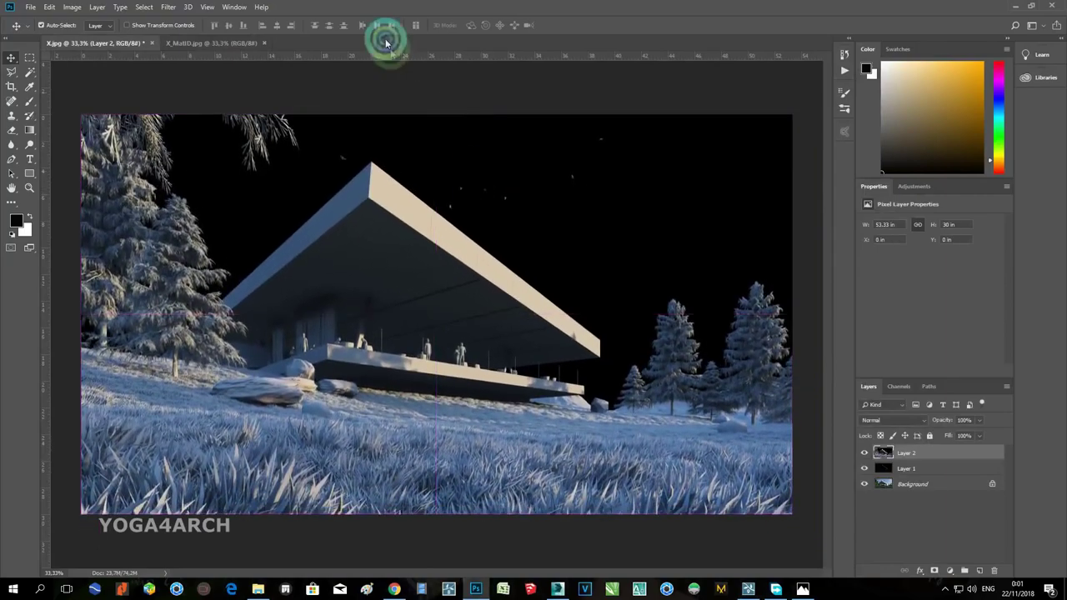
Add the X_MatID image to X.jpg as the uppermost layer, align it to the canvas and close its source document.
{"action": "left_click_drag", "start_coordinate": [228, 42], "coordinate": [192, 139]}
{"action": "left_click_drag", "start_coordinate": [654, 149], "coordinate": [507, 228]}
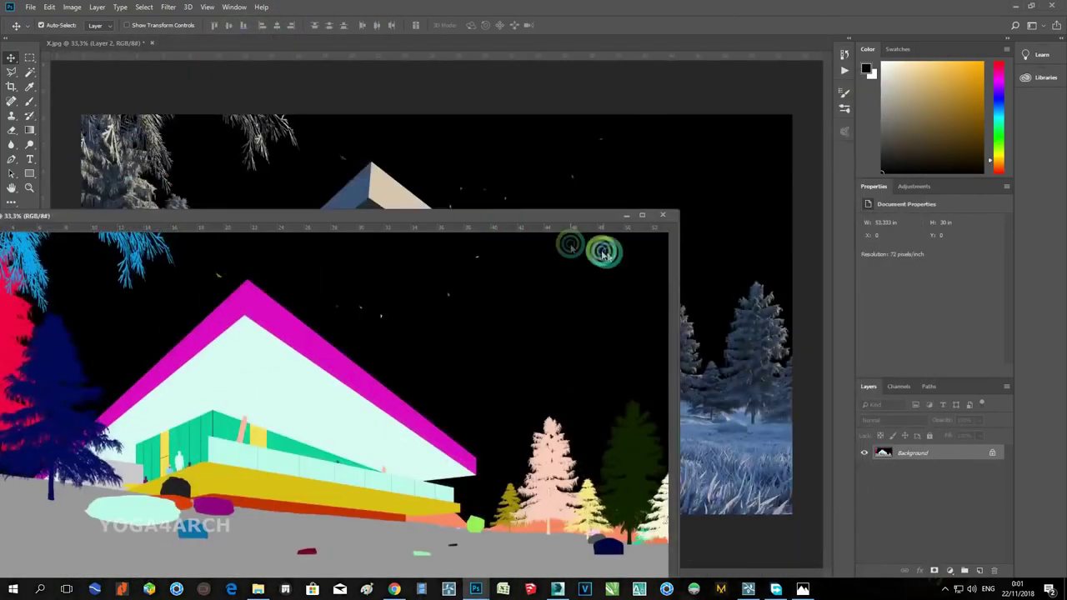
{"action": "left_click_drag", "start_coordinate": [572, 247], "coordinate": [612, 171]}
{"action": "left_click", "coordinate": [664, 216]}
{"action": "left_click_drag", "start_coordinate": [406, 248], "coordinate": [486, 200]}
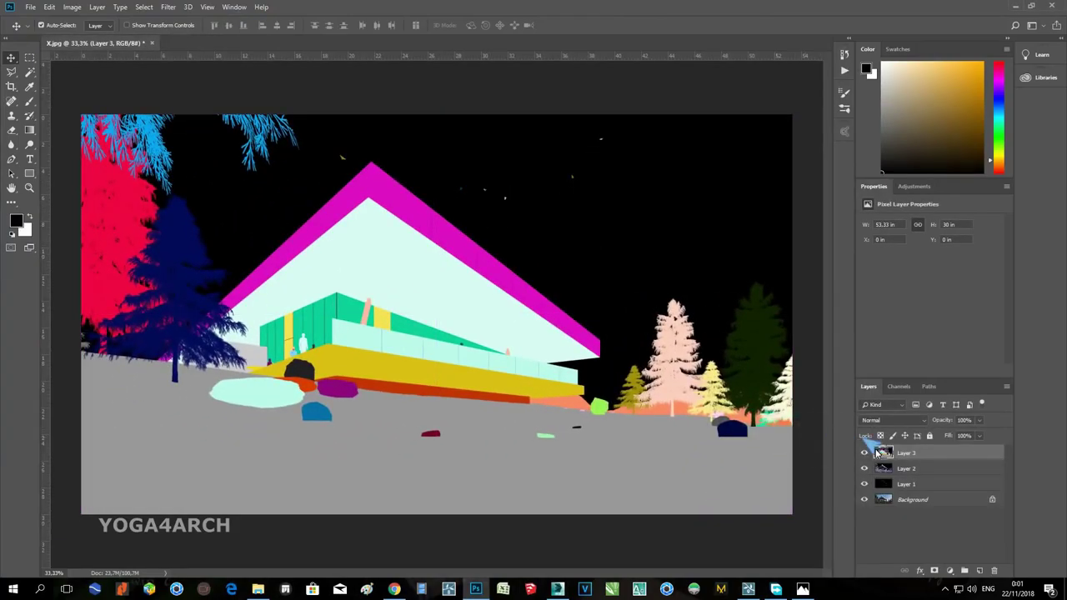
Hide the three map layers and convert the locked Background into a regular layer named Layer 0.
{"action": "left_click_drag", "start_coordinate": [864, 483], "coordinate": [917, 453]}
{"action": "double_click", "coordinate": [937, 502]}
{"action": "left_click", "coordinate": [800, 174]}
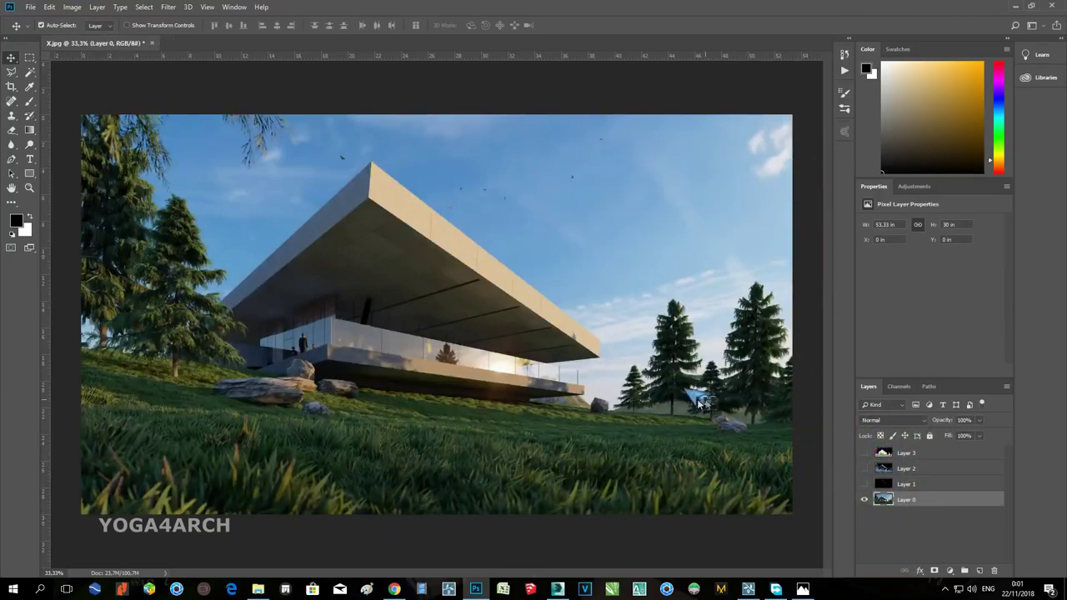
Make Layer 1 visible and set its blend mode to Screen.
{"action": "left_click", "coordinate": [864, 484]}
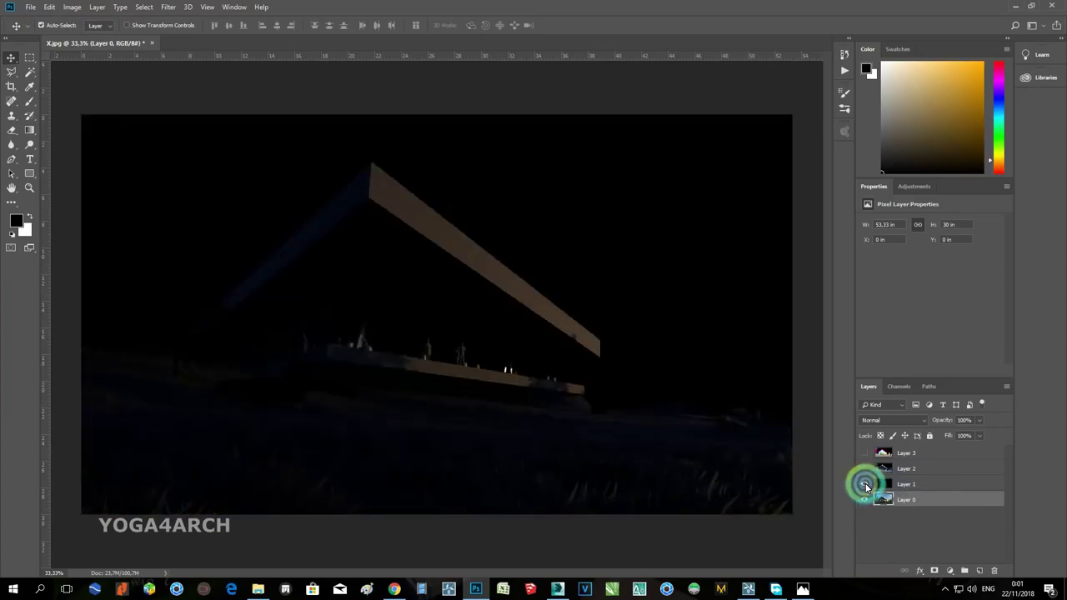
{"action": "left_click", "coordinate": [900, 484]}
{"action": "left_click", "coordinate": [890, 420]}
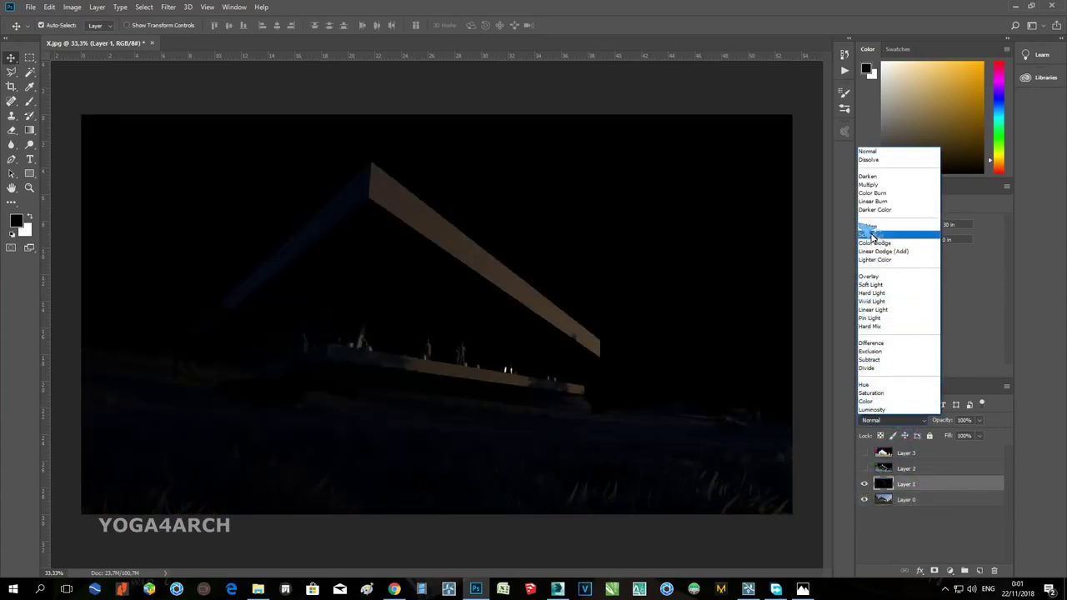
{"action": "left_click", "coordinate": [871, 235]}
Compare the image with and without Layer 1 and lower that layer's opacity to about 60%.
{"action": "left_click", "coordinate": [865, 483]}
{"action": "left_click", "coordinate": [864, 483]}
{"action": "left_click", "coordinate": [864, 483]}
{"action": "left_click", "coordinate": [864, 483]}
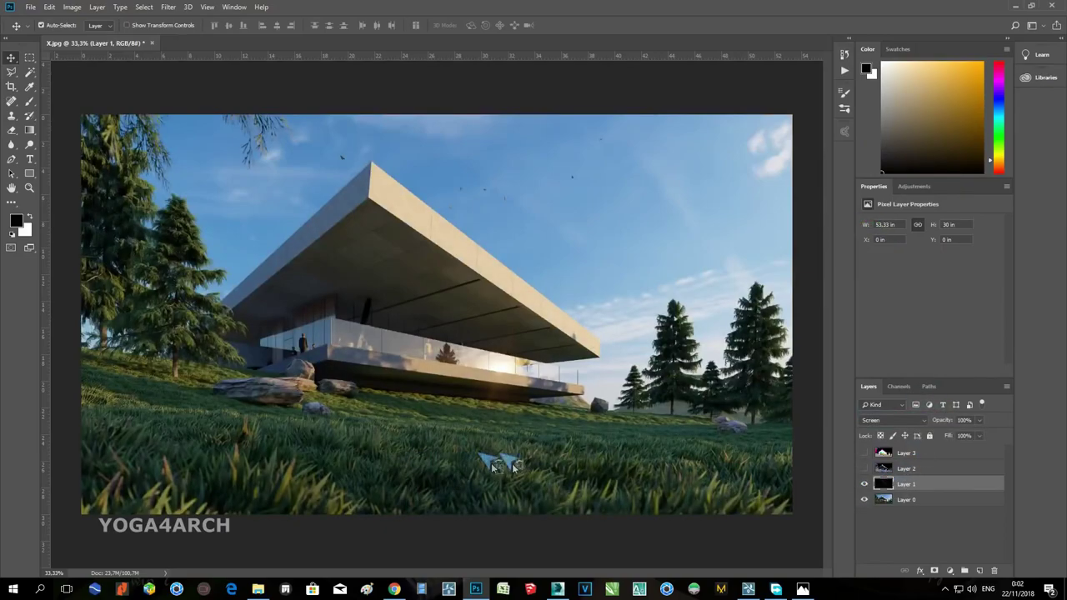
{"action": "left_click", "coordinate": [865, 485]}
{"action": "left_click", "coordinate": [864, 485]}
{"action": "left_click", "coordinate": [865, 484]}
{"action": "left_click", "coordinate": [864, 485]}
{"action": "left_click", "coordinate": [864, 484]}
{"action": "left_click", "coordinate": [864, 484]}
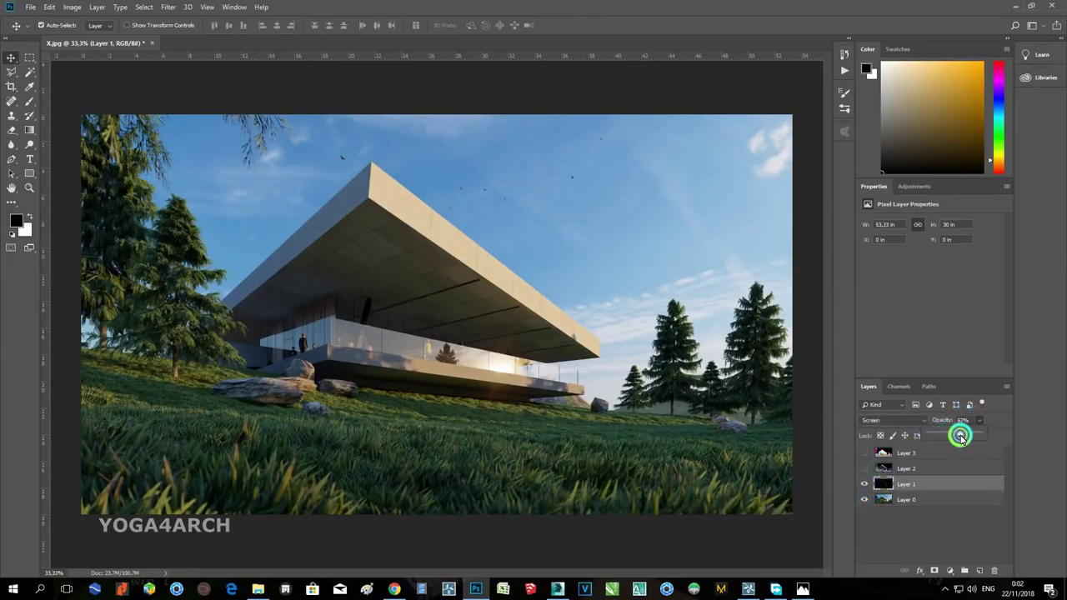
Duplicate Layer 1 and Layer 0 together and merge the two copies into one layer.
{"action": "left_click", "coordinate": [915, 468]}
{"action": "left_click", "coordinate": [865, 469]}
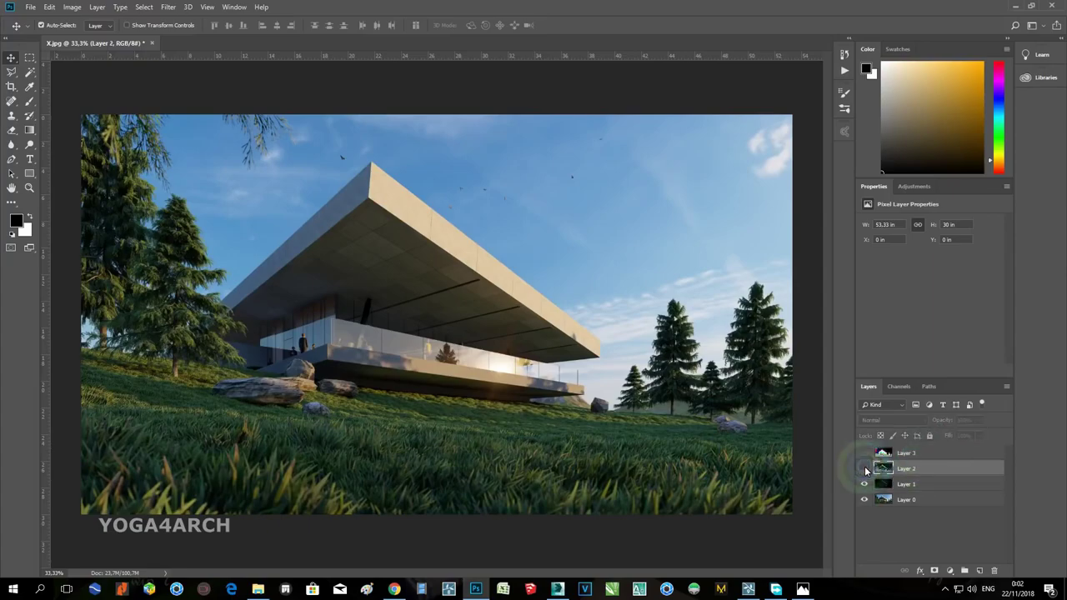
{"action": "left_click", "coordinate": [947, 490]}
{"action": "left_click", "coordinate": [948, 502], "text": "shift"}
{"action": "left_click_drag", "start_coordinate": [949, 504], "coordinate": [979, 570]}
{"action": "right_click", "coordinate": [978, 503]}
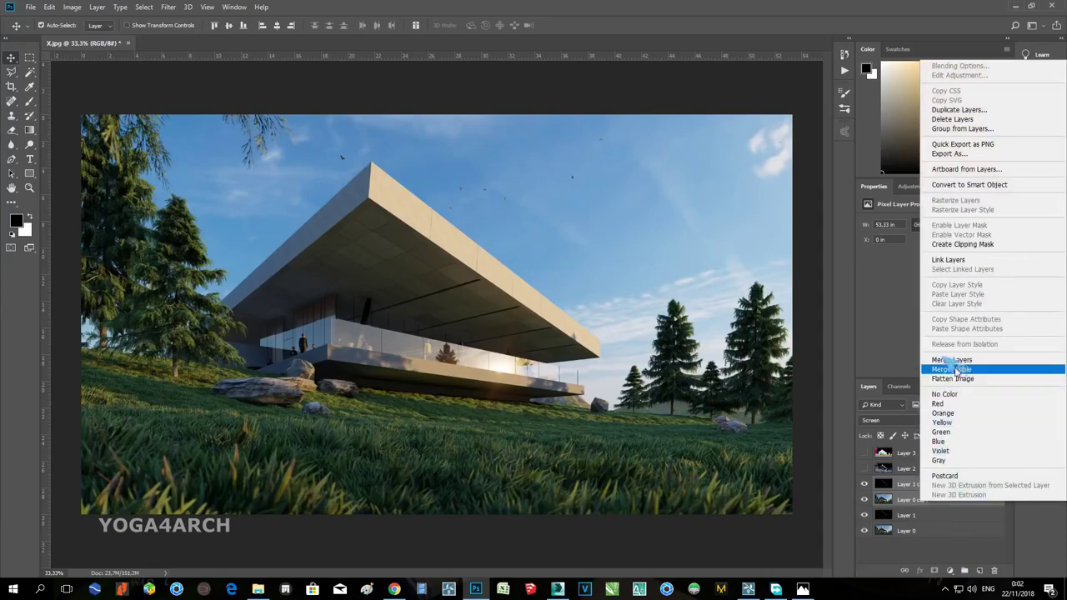
{"action": "left_click", "coordinate": [942, 359]}
In the Camera Raw filter on Layer 1 copy, set Exposure +0.40, Contrast -35, Highlights +12, Shadows +7 and Whites +28, and adjust Blacks.
{"action": "left_click", "coordinate": [170, 8]}
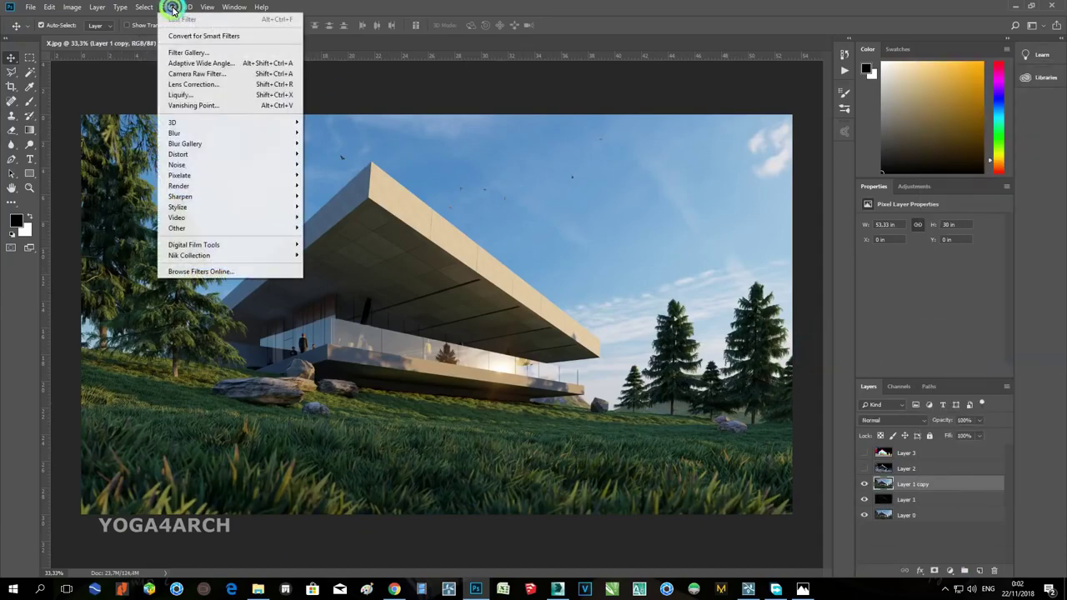
{"action": "left_click", "coordinate": [234, 77]}
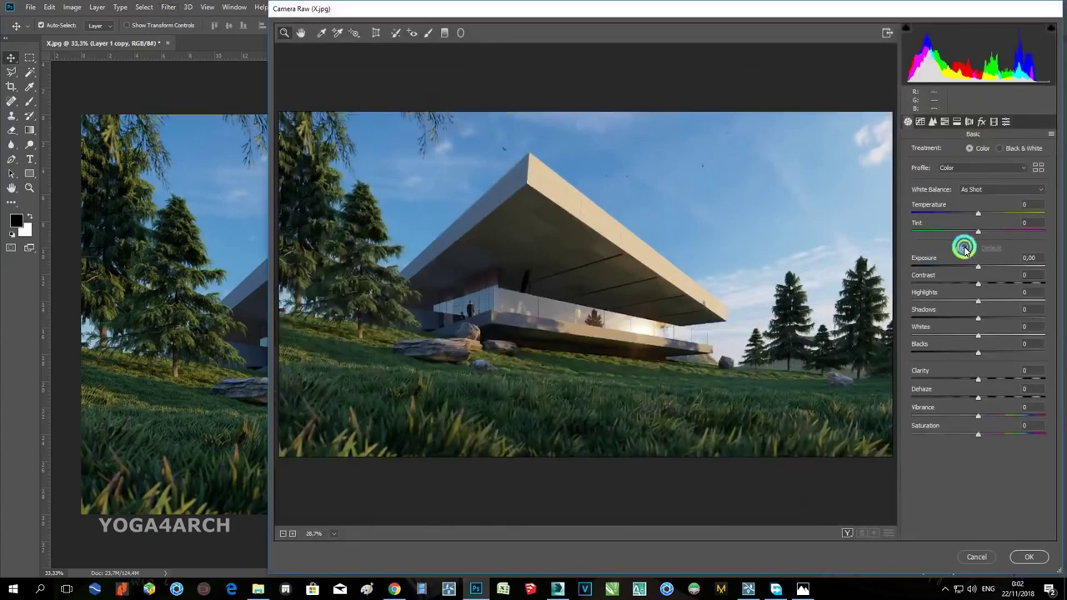
{"action": "left_click", "coordinate": [964, 248]}
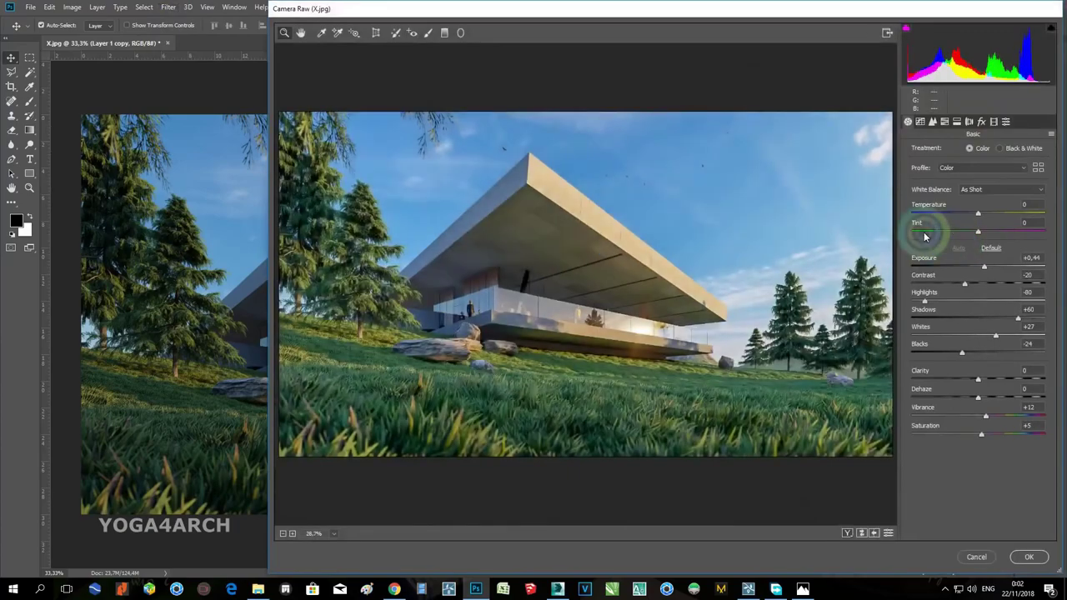
{"action": "left_click", "coordinate": [990, 248]}
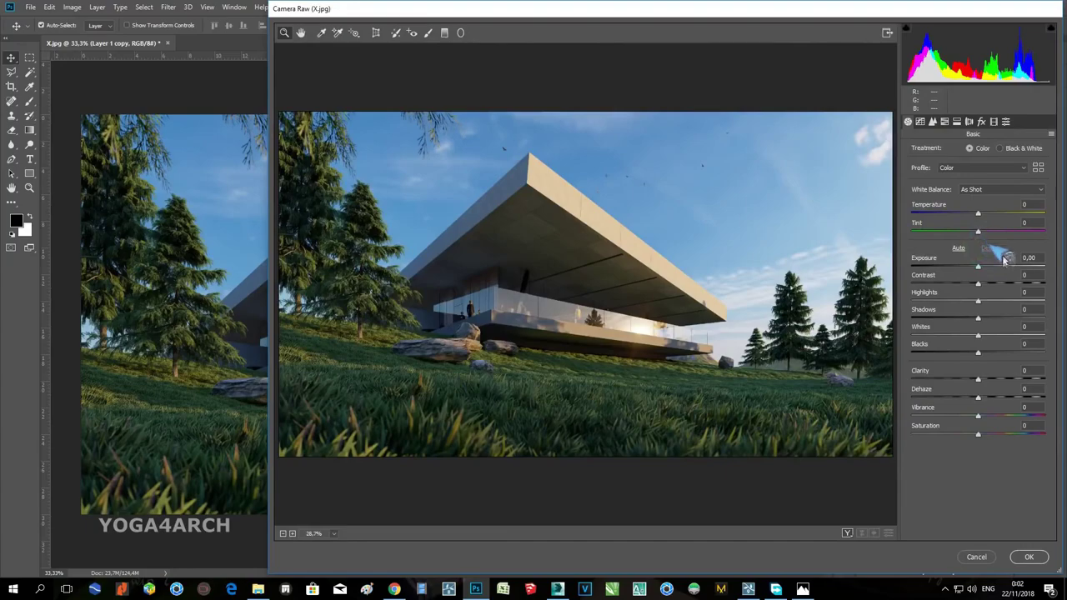
{"action": "left_click_drag", "start_coordinate": [982, 268], "coordinate": [985, 267]}
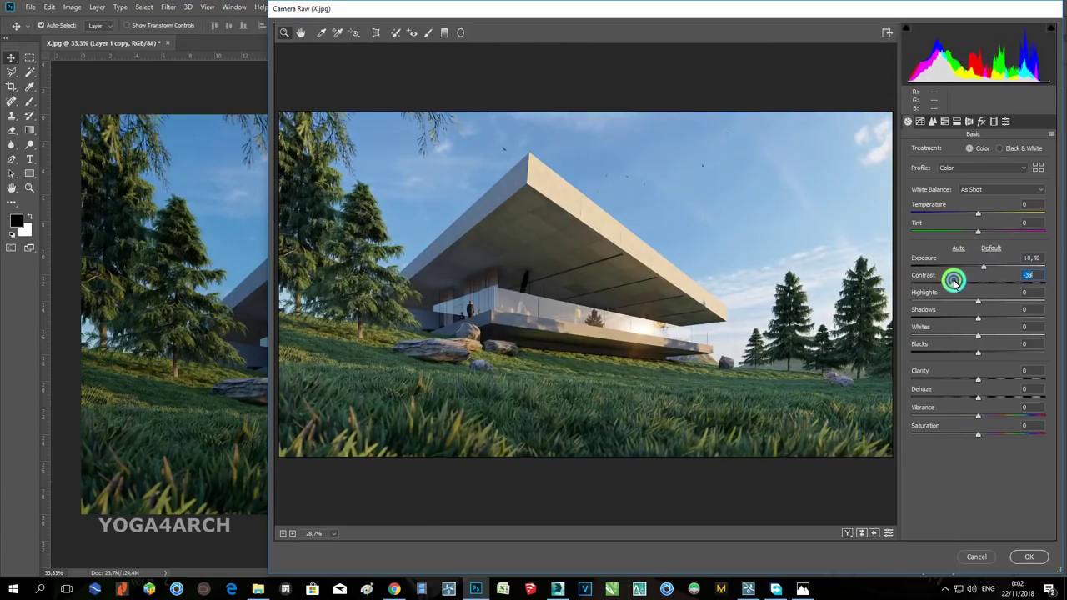
{"action": "left_click_drag", "start_coordinate": [967, 299], "coordinate": [988, 322]}
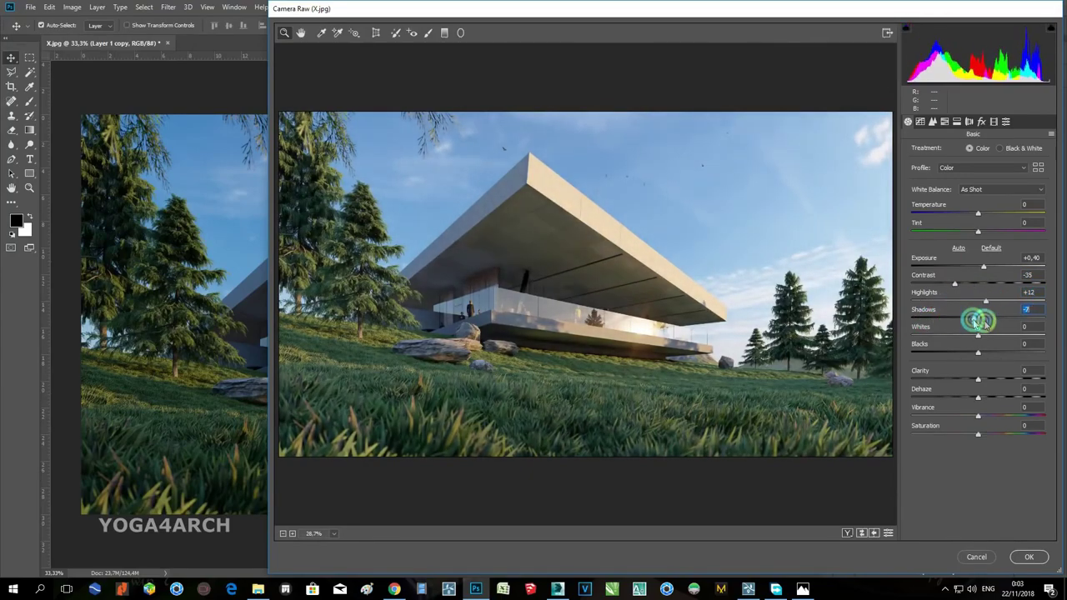
{"action": "left_click_drag", "start_coordinate": [1001, 323], "coordinate": [1010, 356]}
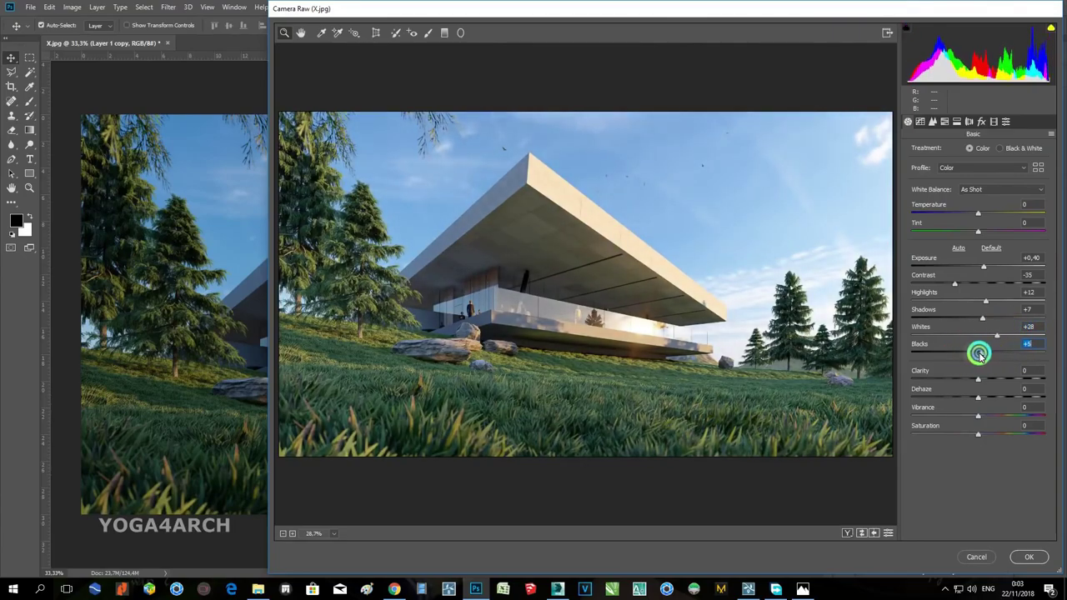
Set sharpening to about 29 and the post-crop vignetting amount to -33, apply the filter and compare the layer before and after.
{"action": "left_click", "coordinate": [932, 122]}
{"action": "left_click", "coordinate": [936, 167]}
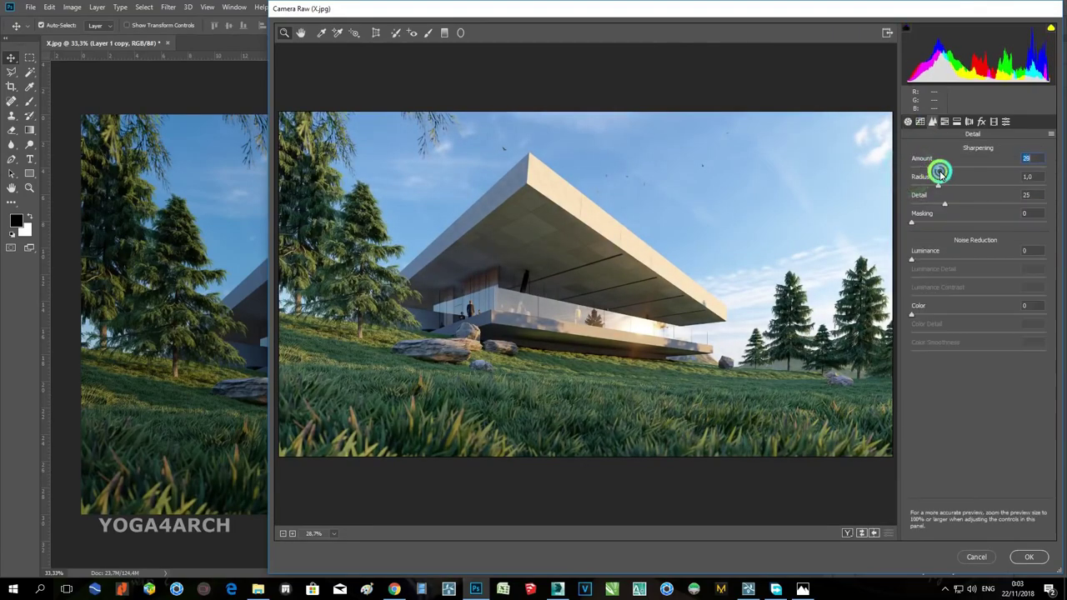
{"action": "left_click", "coordinate": [980, 122]}
{"action": "left_click_drag", "start_coordinate": [977, 261], "coordinate": [955, 262]}
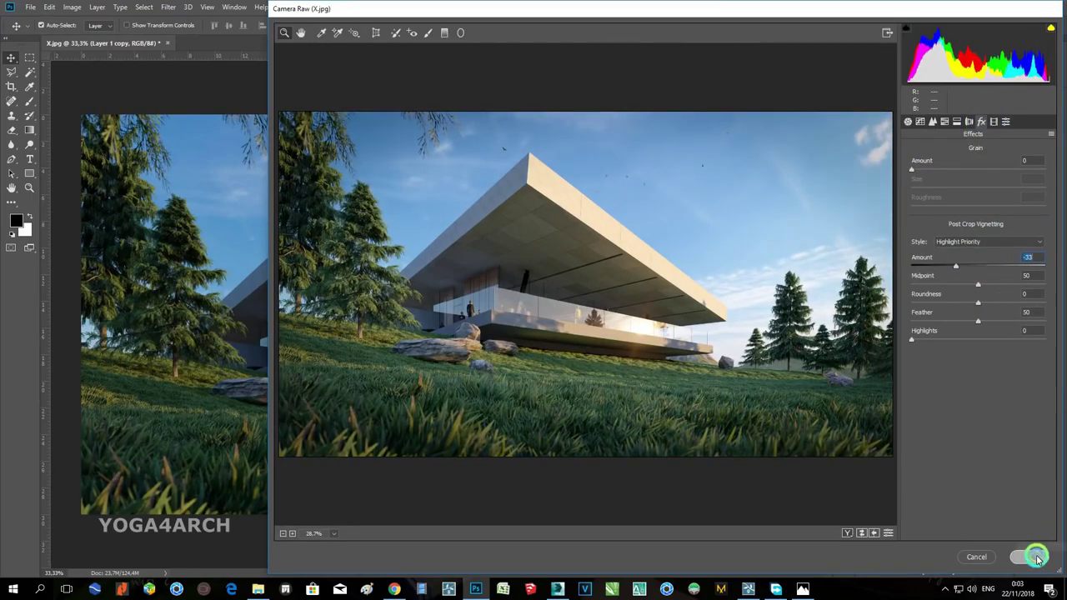
{"action": "left_click", "coordinate": [1028, 557]}
{"action": "left_click", "coordinate": [863, 483]}
{"action": "left_click", "coordinate": [864, 483]}
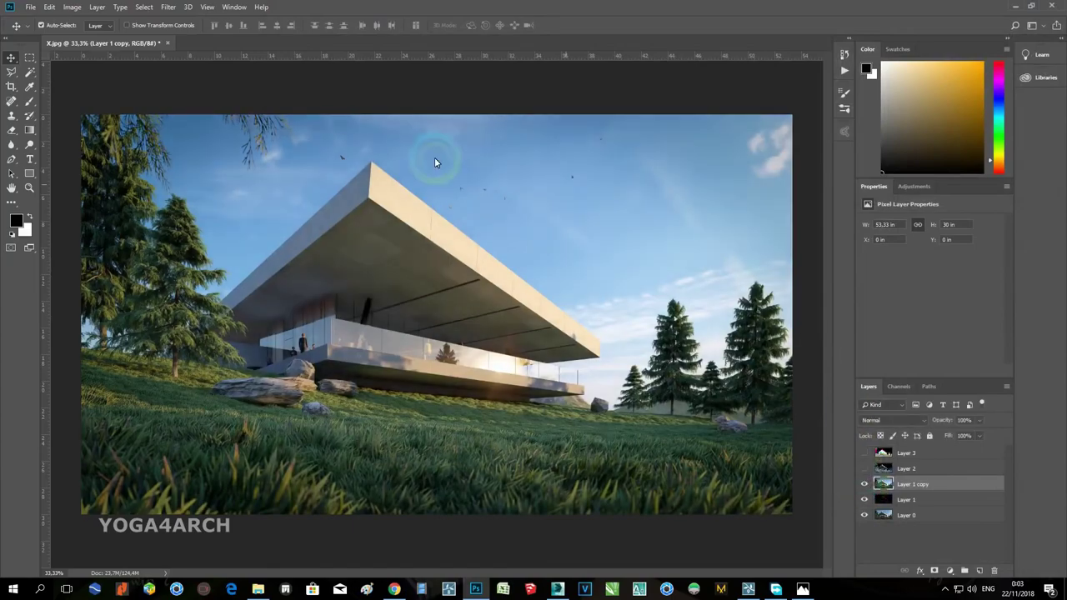
Add a Color Lookup adjustment layer using DropBlues.3DL and reduce its opacity to about 13%.
{"action": "left_click", "coordinate": [949, 570]}
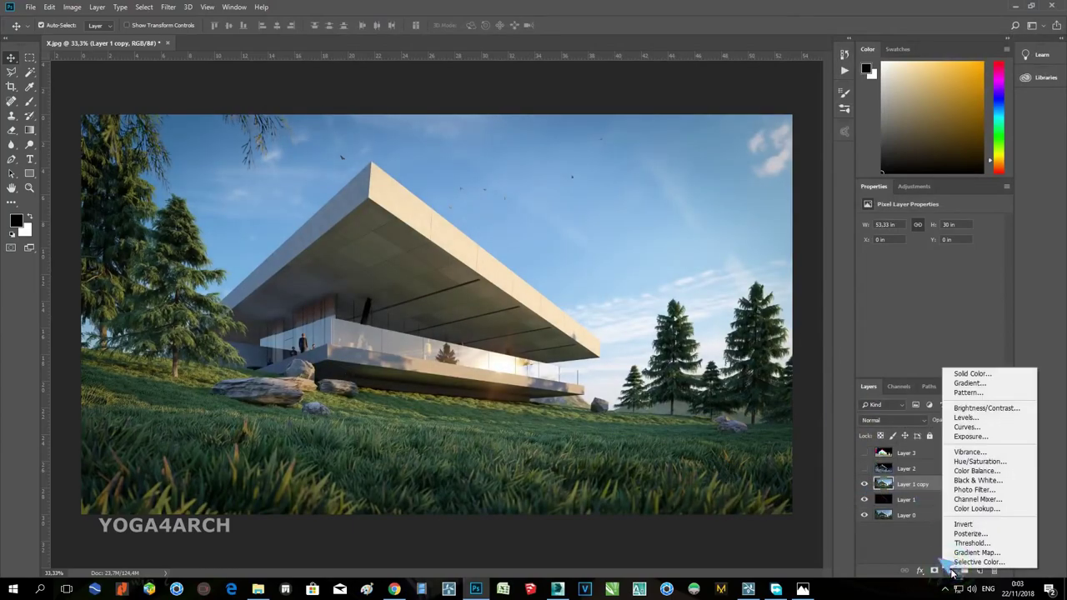
{"action": "left_click", "coordinate": [983, 505]}
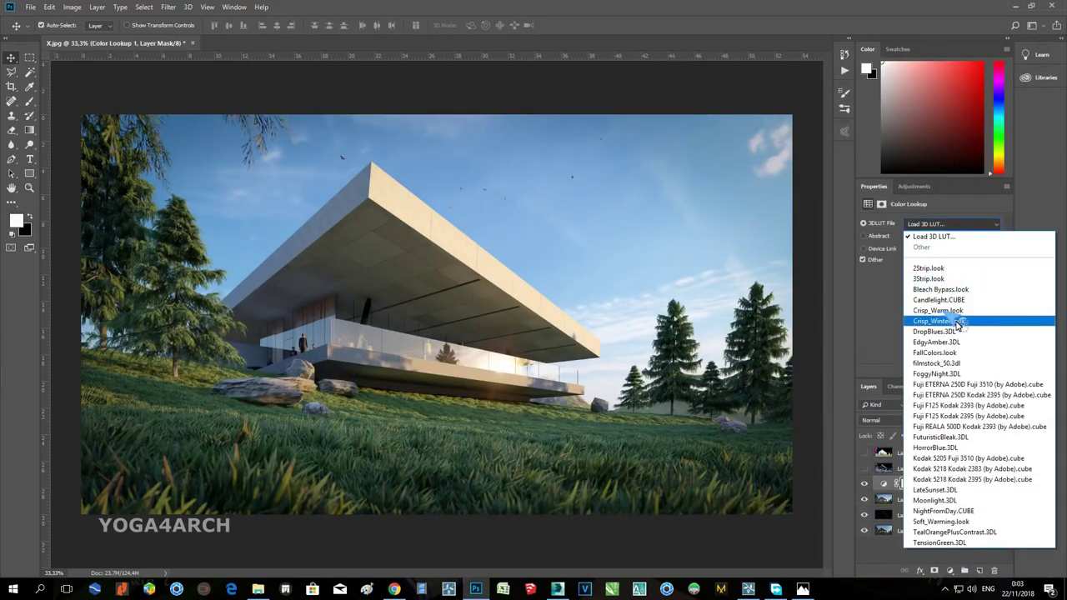
{"action": "left_click", "coordinate": [937, 331]}
{"action": "left_click", "coordinate": [978, 434]}
{"action": "left_click_drag", "start_coordinate": [978, 434], "coordinate": [947, 426]}
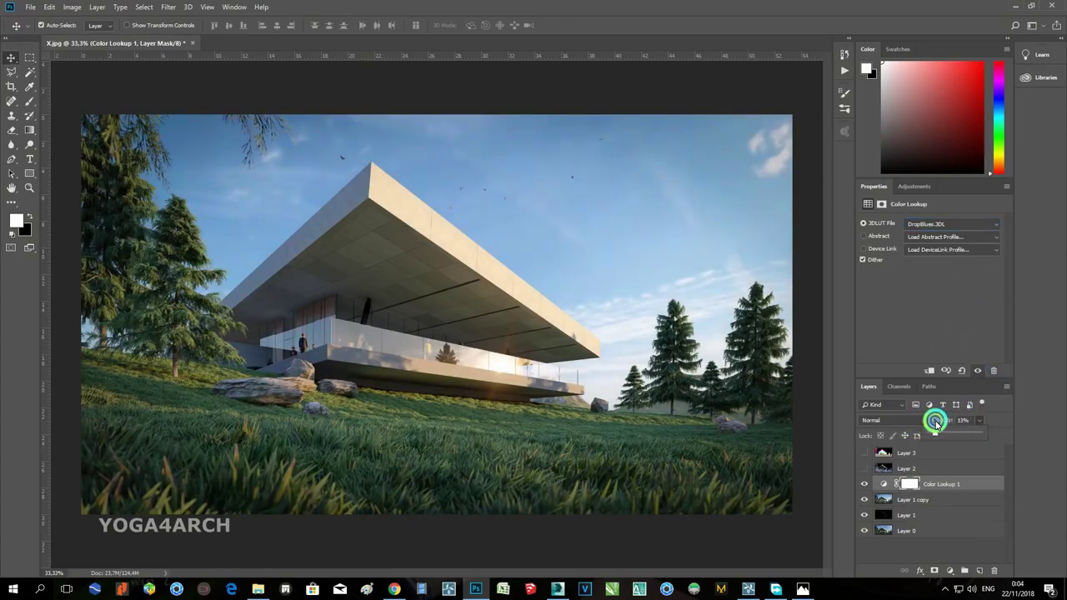
Add a Selective Color adjustment layer and adjust the magenta and yellow amounts of the Greens.
{"action": "left_click", "coordinate": [950, 570]}
{"action": "left_click", "coordinate": [958, 560]}
{"action": "left_click", "coordinate": [943, 235]}
{"action": "left_click", "coordinate": [933, 285]}
{"action": "mouse_move", "coordinate": [930, 302]}
{"action": "left_mouse_down"}
{"action": "mouse_move", "coordinate": [872, 300]}
{"action": "mouse_move", "coordinate": [927, 302]}
{"action": "left_mouse_up"}
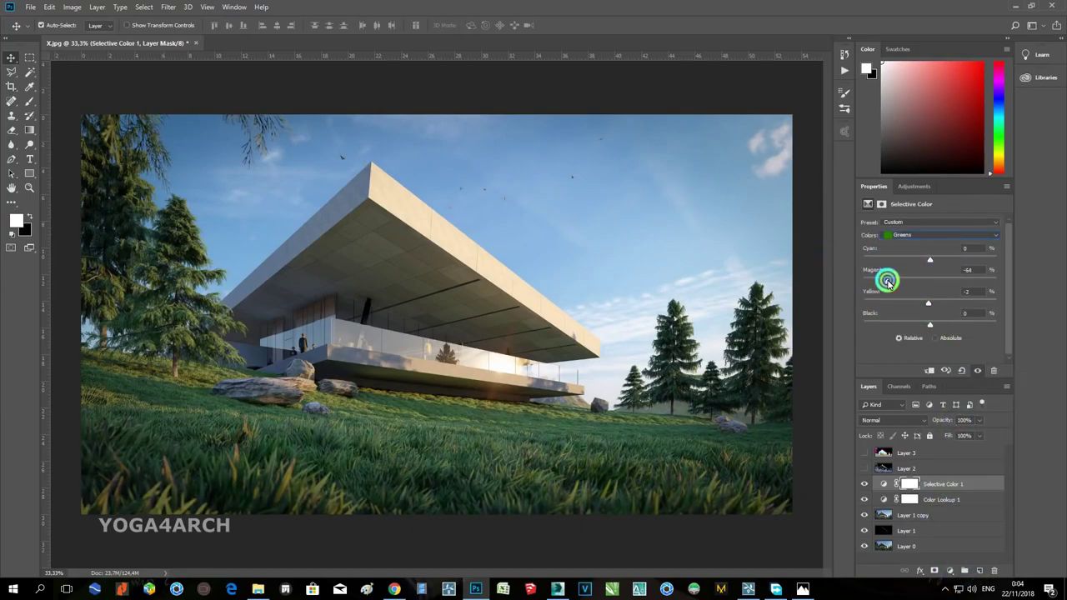
{"action": "left_click_drag", "start_coordinate": [931, 289], "coordinate": [945, 305]}
In the Selective Color adjustment, reduce cyan in the Reds and set the Blacks to Yellow -10% and Black -5%.
{"action": "left_click", "coordinate": [913, 235]}
{"action": "left_click", "coordinate": [912, 244]}
{"action": "mouse_move", "coordinate": [923, 259]}
{"action": "left_mouse_down"}
{"action": "mouse_move", "coordinate": [900, 262]}
{"action": "mouse_move", "coordinate": [938, 264]}
{"action": "mouse_move", "coordinate": [867, 257]}
{"action": "mouse_move", "coordinate": [914, 262]}
{"action": "left_mouse_up"}
{"action": "left_click", "coordinate": [922, 235]}
{"action": "left_click", "coordinate": [922, 319]}
{"action": "left_click_drag", "start_coordinate": [929, 324], "coordinate": [920, 301]}
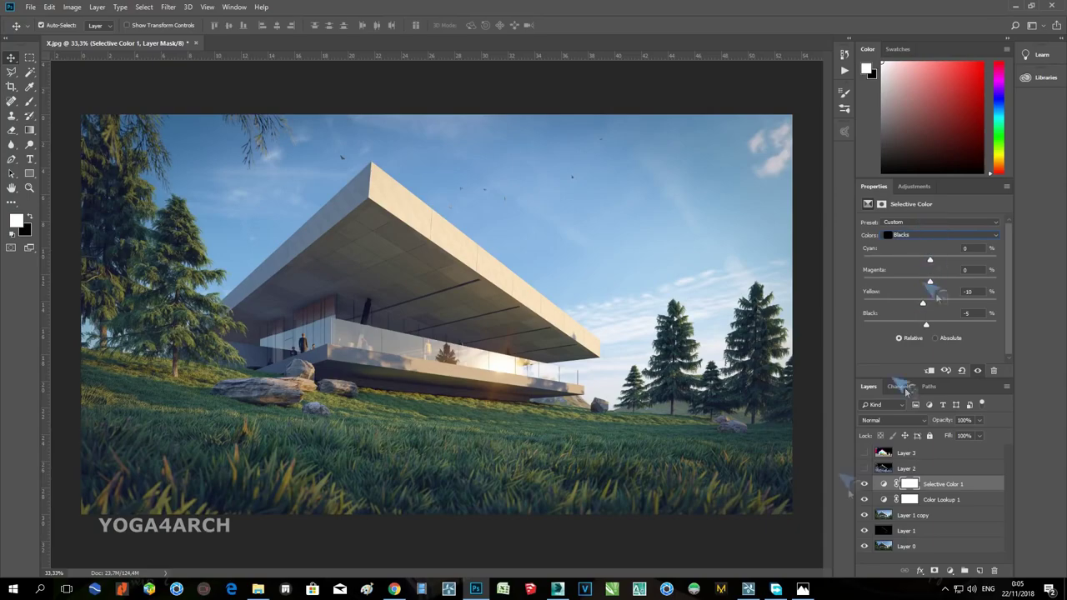
Duplicate Layer 1 copy, set the duplicate to Color Dodge at 16% opacity and compare its effect.
{"action": "left_click", "coordinate": [877, 516]}
{"action": "left_click", "coordinate": [864, 515]}
{"action": "left_click", "coordinate": [864, 515]}
{"action": "left_click_drag", "start_coordinate": [964, 518], "coordinate": [981, 569]}
{"action": "left_click", "coordinate": [892, 420]}
{"action": "left_click", "coordinate": [900, 242]}
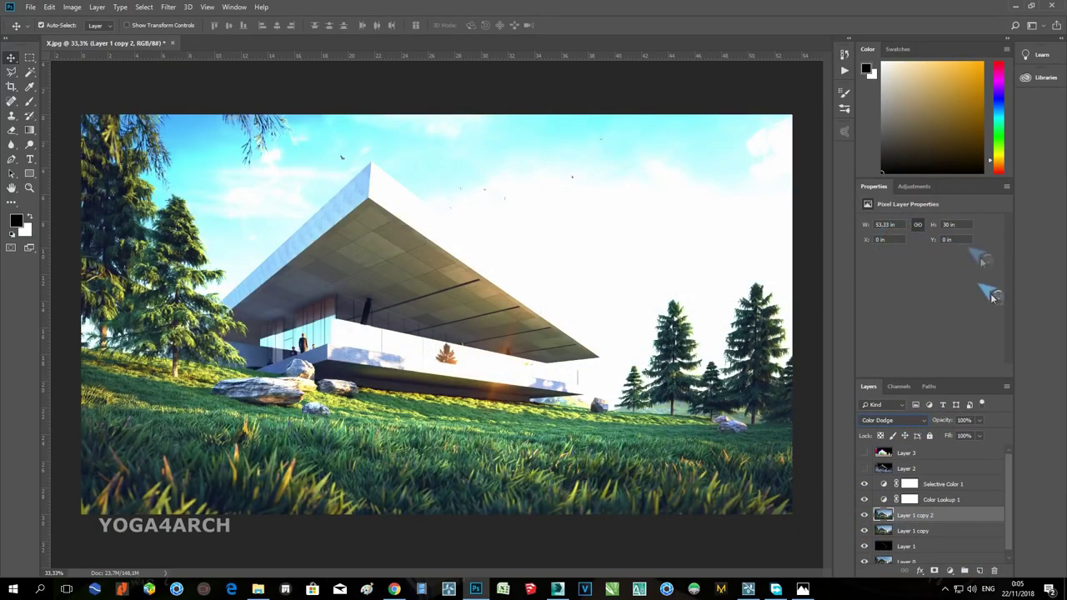
{"action": "mouse_move", "coordinate": [982, 431]}
{"action": "left_mouse_down"}
{"action": "mouse_move", "coordinate": [914, 430]}
{"action": "mouse_move", "coordinate": [936, 430]}
{"action": "left_mouse_up"}
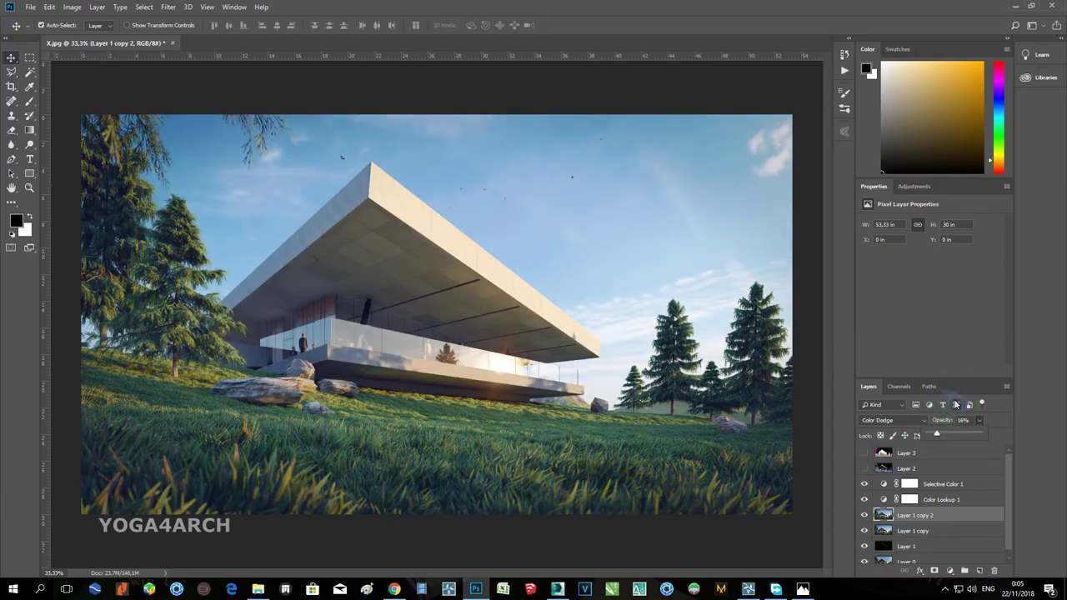
{"action": "left_click", "coordinate": [864, 515]}
{"action": "left_click", "coordinate": [864, 515]}
Set Selective Color 1's opacity to 86%, duplicate that layer and lower the duplicate's opacity to about 11%.
{"action": "left_click", "coordinate": [863, 499]}
{"action": "left_click", "coordinate": [864, 483]}
{"action": "left_click", "coordinate": [865, 483]}
{"action": "left_click", "coordinate": [959, 483]}
{"action": "left_click", "coordinate": [979, 420]}
{"action": "mouse_move", "coordinate": [980, 432]}
{"action": "left_mouse_down"}
{"action": "mouse_move", "coordinate": [958, 436]}
{"action": "mouse_move", "coordinate": [974, 440]}
{"action": "left_mouse_up"}
{"action": "left_click_drag", "start_coordinate": [970, 506], "coordinate": [981, 572]}
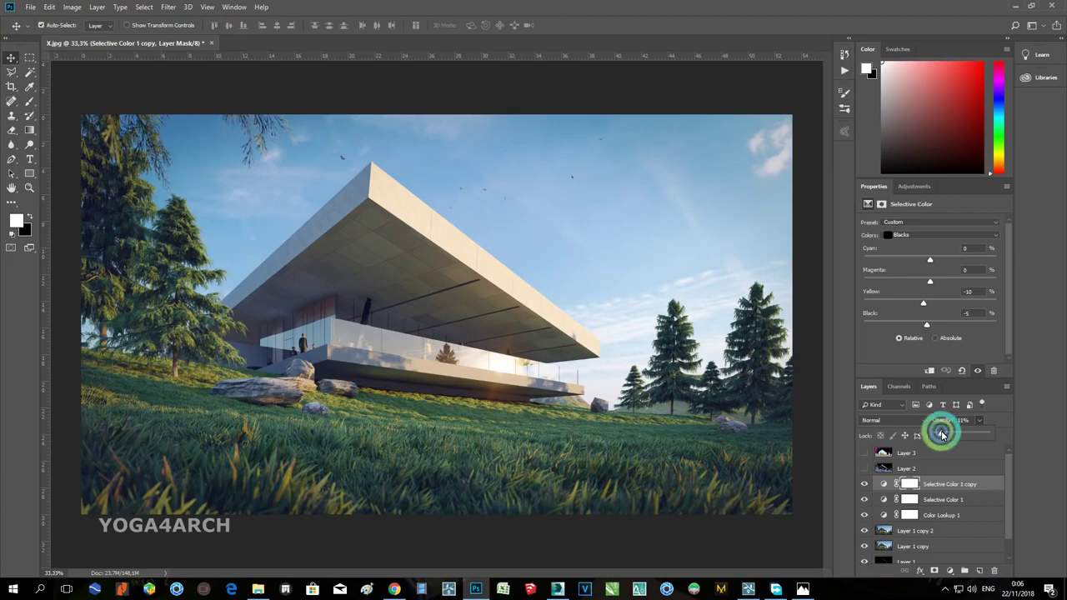
Duplicate Layer 1 copy 2, set the duplicate to Soft Light at about 27% opacity and move it below Layer 1 copy 2.
{"action": "left_click_drag", "start_coordinate": [977, 536], "coordinate": [981, 571]}
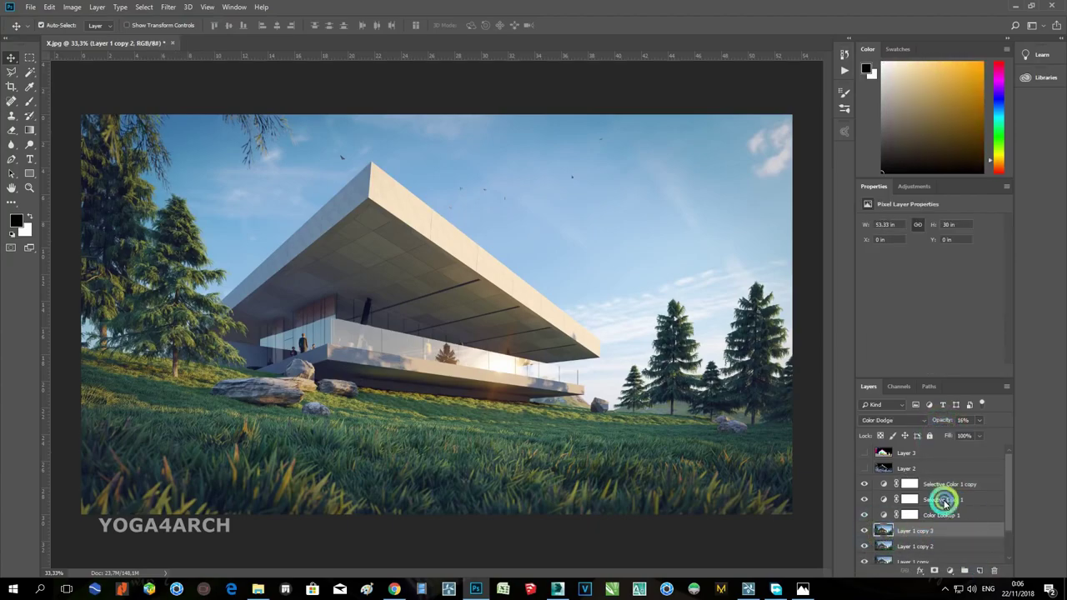
{"action": "left_click", "coordinate": [891, 420]}
{"action": "left_click", "coordinate": [892, 284]}
{"action": "left_click_drag", "start_coordinate": [963, 432], "coordinate": [979, 432]}
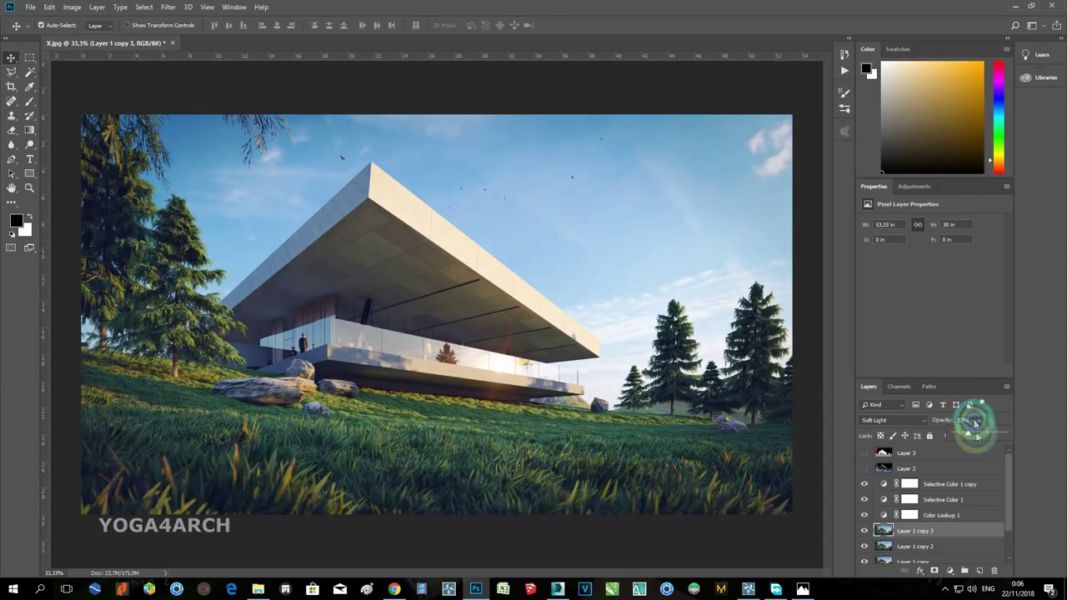
{"action": "left_click", "coordinate": [952, 542]}
{"action": "left_click_drag", "start_coordinate": [955, 531], "coordinate": [944, 550]}
Readjust Layer 1 copy 2's opacity, set Layer 1 copy 3's opacity to 14% and compare the result.
{"action": "left_click", "coordinate": [865, 531]}
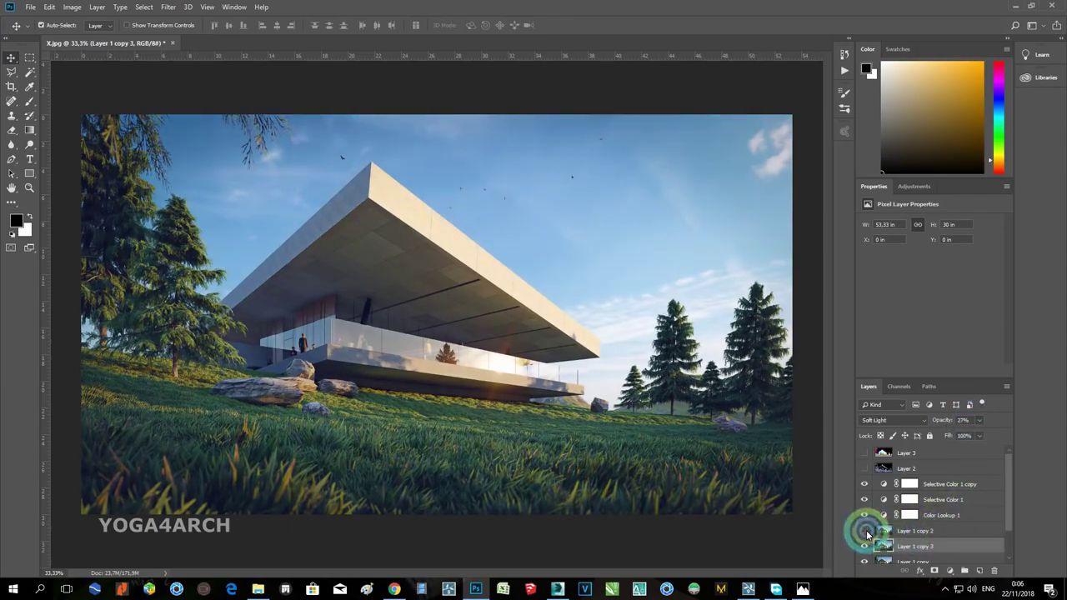
{"action": "left_click", "coordinate": [865, 531]}
{"action": "left_click", "coordinate": [937, 531]}
{"action": "left_click_drag", "start_coordinate": [986, 436], "coordinate": [964, 436]}
{"action": "left_click", "coordinate": [948, 546]}
{"action": "key", "text": "ctrl+minus"}
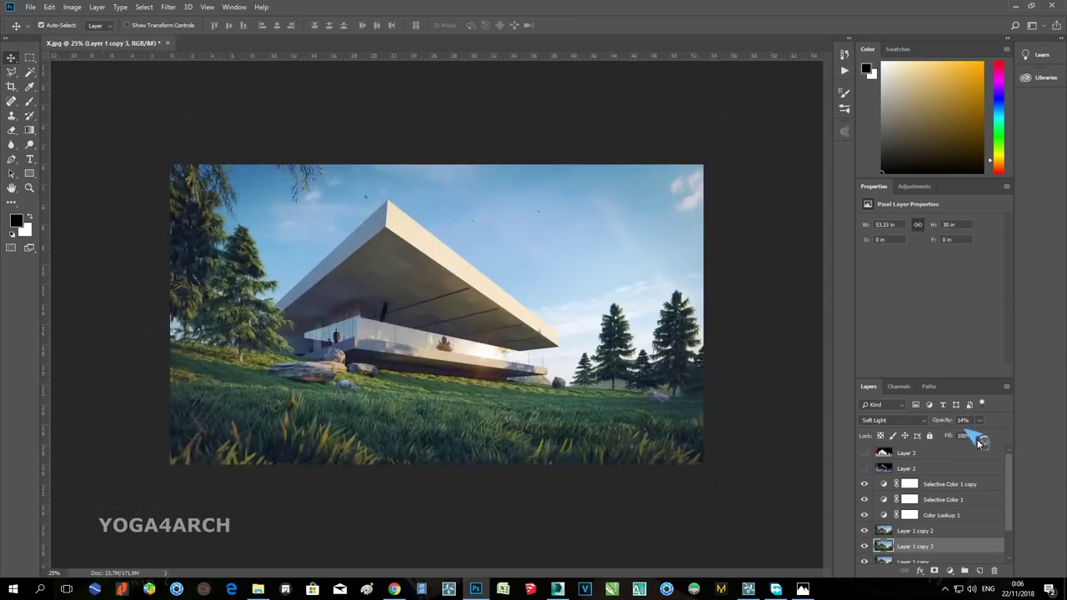
{"action": "left_click", "coordinate": [868, 532]}
{"action": "left_click", "coordinate": [868, 533]}
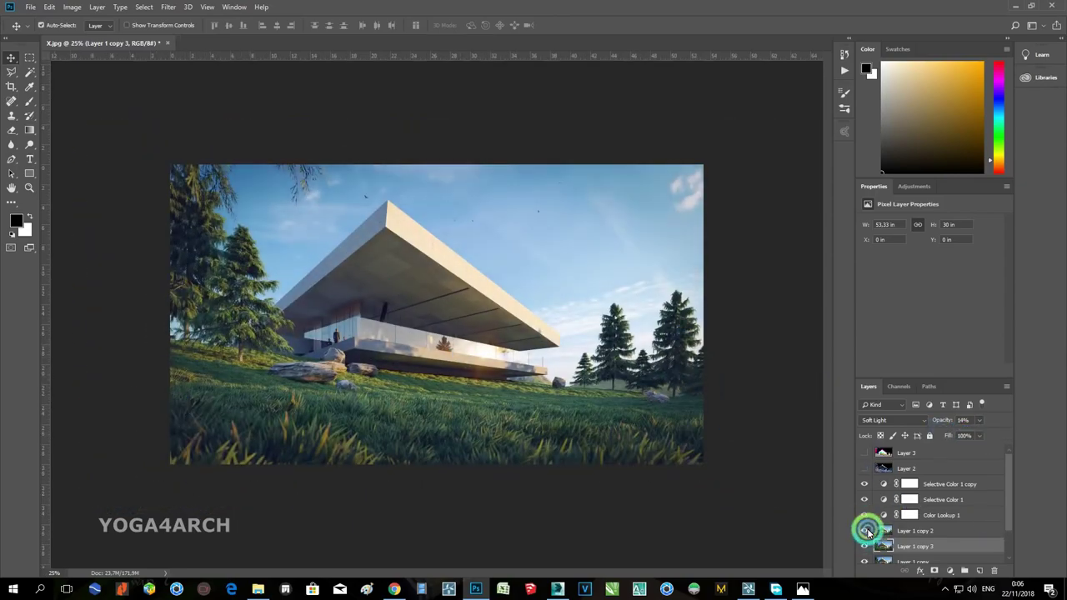
In Selective Color 1, increase cyan in the Yellows and increase black in the Greens.
{"action": "left_click", "coordinate": [979, 501]}
{"action": "left_click", "coordinate": [933, 237]}
{"action": "left_click", "coordinate": [923, 257]}
{"action": "mouse_move", "coordinate": [923, 260]}
{"action": "left_mouse_down"}
{"action": "mouse_move", "coordinate": [962, 259]}
{"action": "mouse_move", "coordinate": [905, 258]}
{"action": "mouse_move", "coordinate": [997, 267]}
{"action": "mouse_move", "coordinate": [934, 269]}
{"action": "left_mouse_up"}
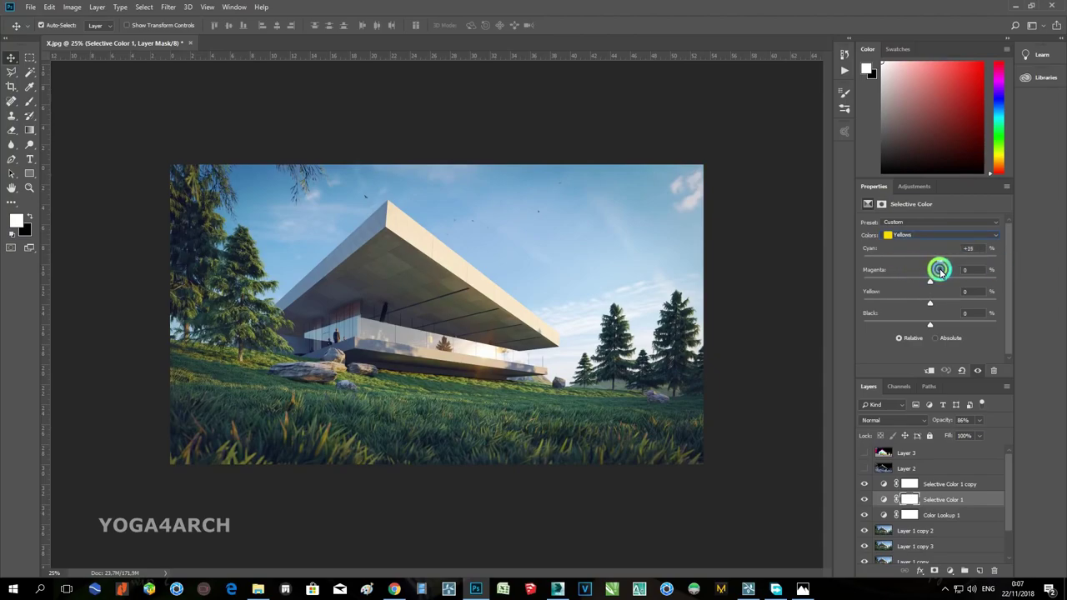
{"action": "left_click", "coordinate": [941, 235]}
{"action": "left_click", "coordinate": [945, 261]}
{"action": "left_click_drag", "start_coordinate": [931, 325], "coordinate": [968, 323]}
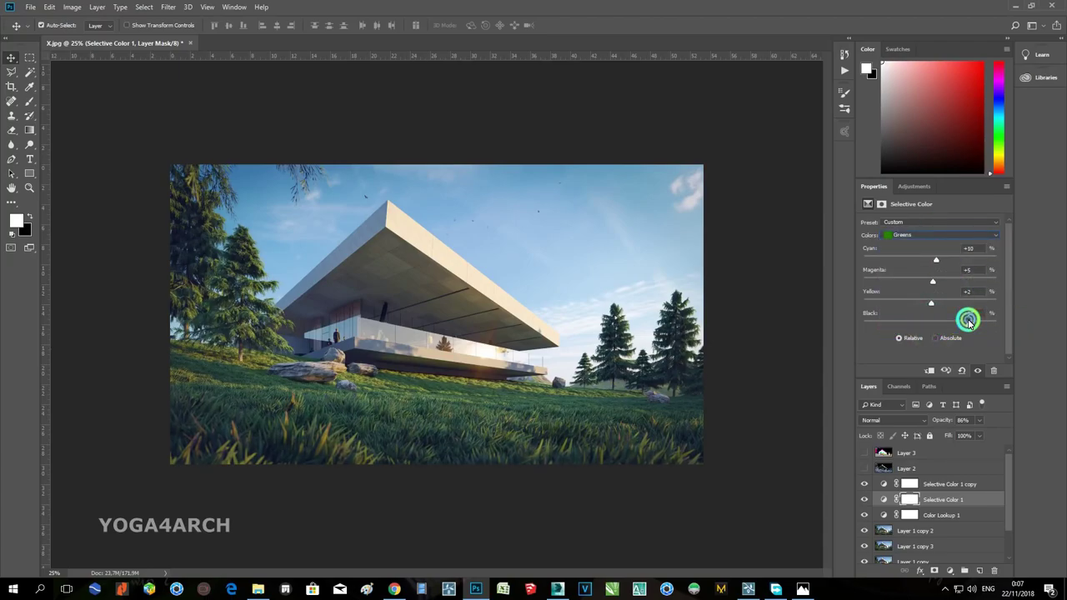
In Selective Color 1, set the Whites to Cyan -15% and the Blues to Yellow -38% and Black -63%.
{"action": "left_click", "coordinate": [934, 235]}
{"action": "left_click", "coordinate": [913, 274]}
{"action": "mouse_move", "coordinate": [930, 258]}
{"action": "left_mouse_down"}
{"action": "mouse_move", "coordinate": [888, 265]}
{"action": "mouse_move", "coordinate": [920, 273]}
{"action": "left_mouse_up"}
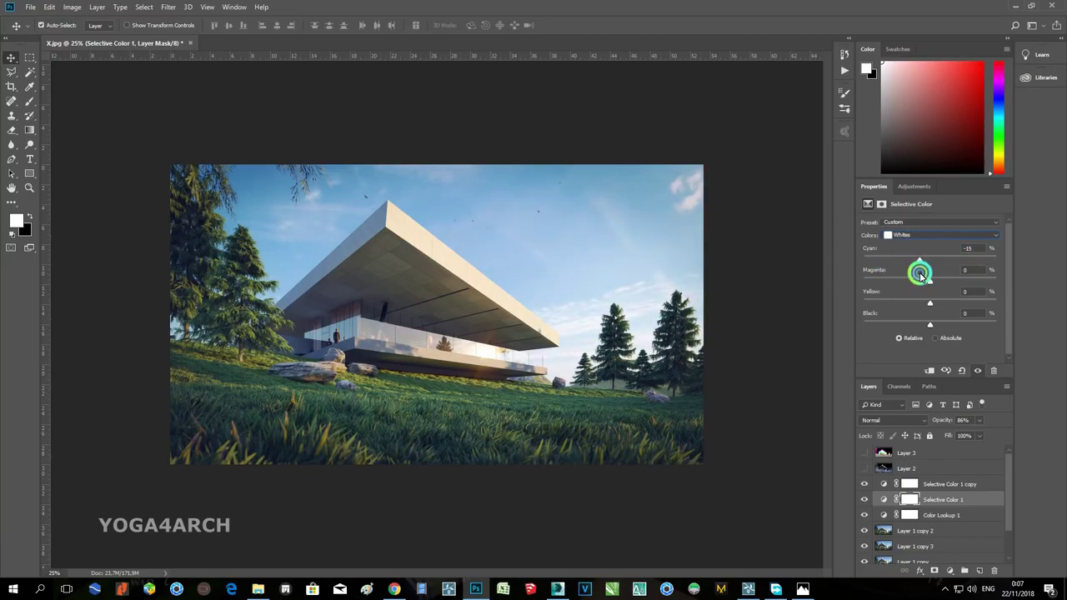
{"action": "left_click", "coordinate": [941, 235]}
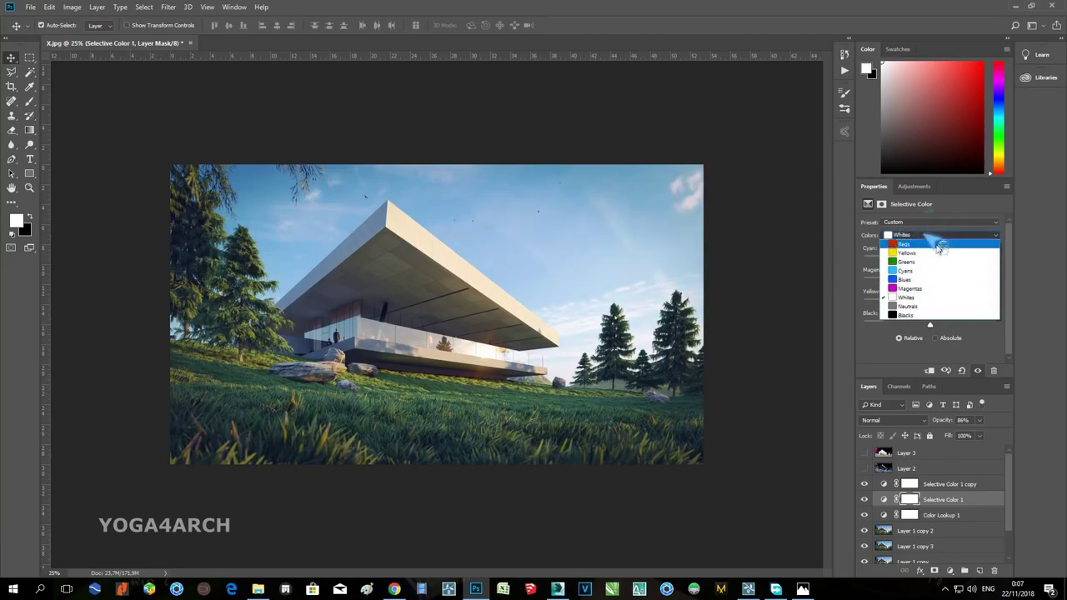
{"action": "left_click", "coordinate": [928, 281]}
{"action": "left_click_drag", "start_coordinate": [930, 302], "coordinate": [888, 329]}
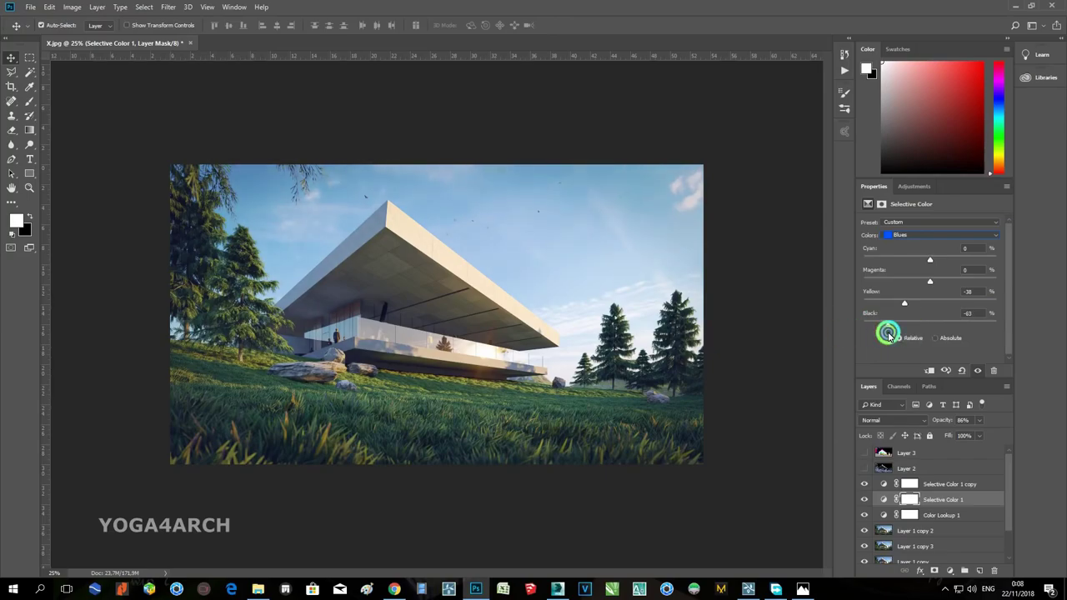
Crop the image slightly tighter around the house from its corners and apply the crop.
{"action": "key", "text": "c"}
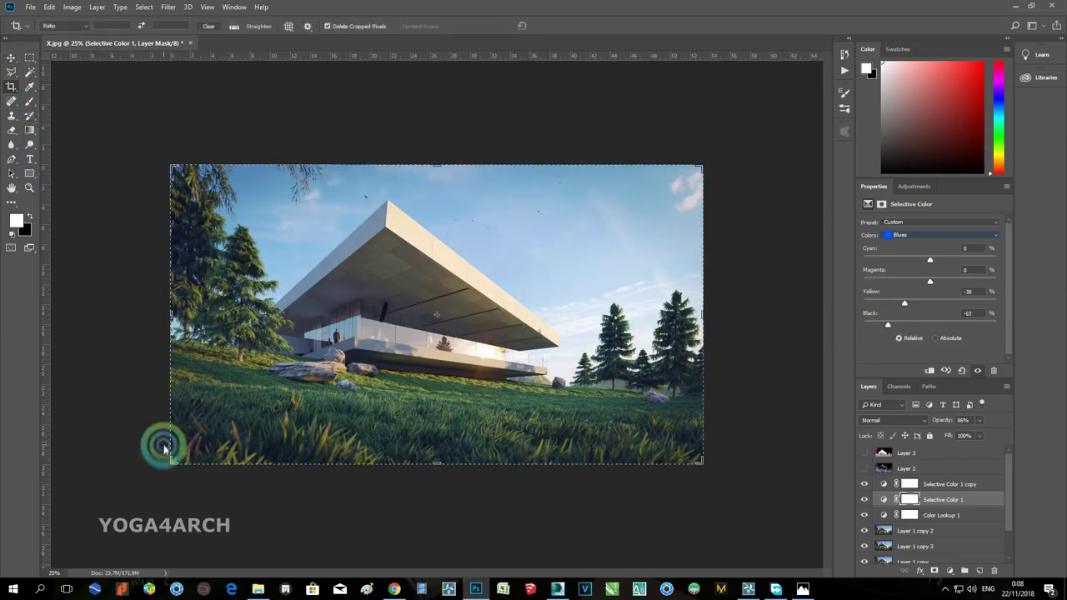
{"action": "left_click_drag", "start_coordinate": [171, 463], "coordinate": [191, 454]}
{"action": "left_click_drag", "start_coordinate": [683, 177], "coordinate": [677, 175]}
{"action": "left_click", "coordinate": [559, 26]}
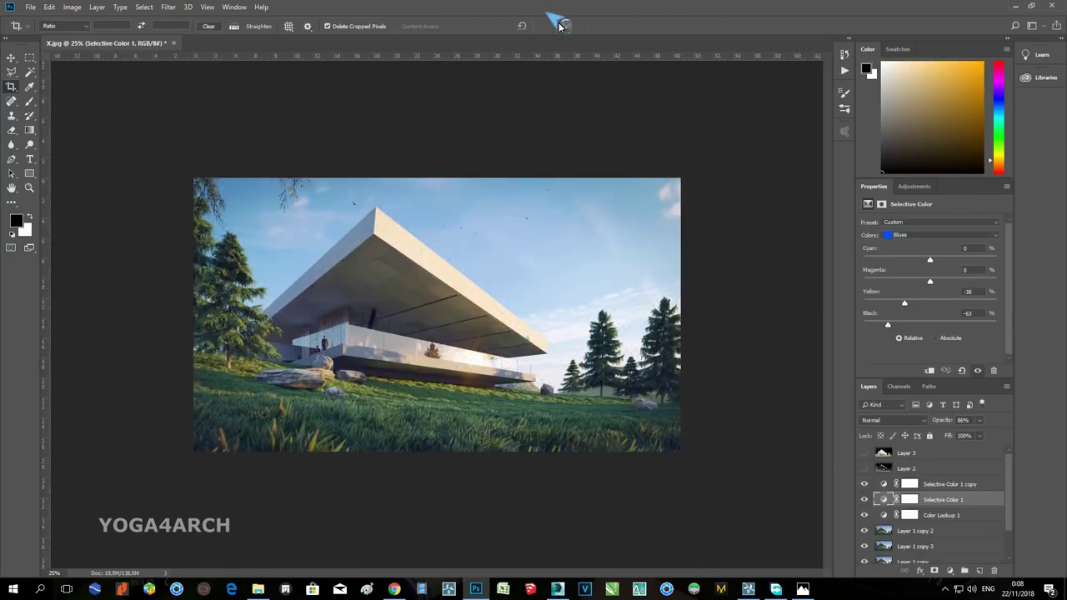
Add a new layer above Selective Color 1 copy and brush soft black along the image's lower edge.
{"action": "key", "text": "ctrl+plus"}
{"action": "left_click", "coordinate": [951, 483]}
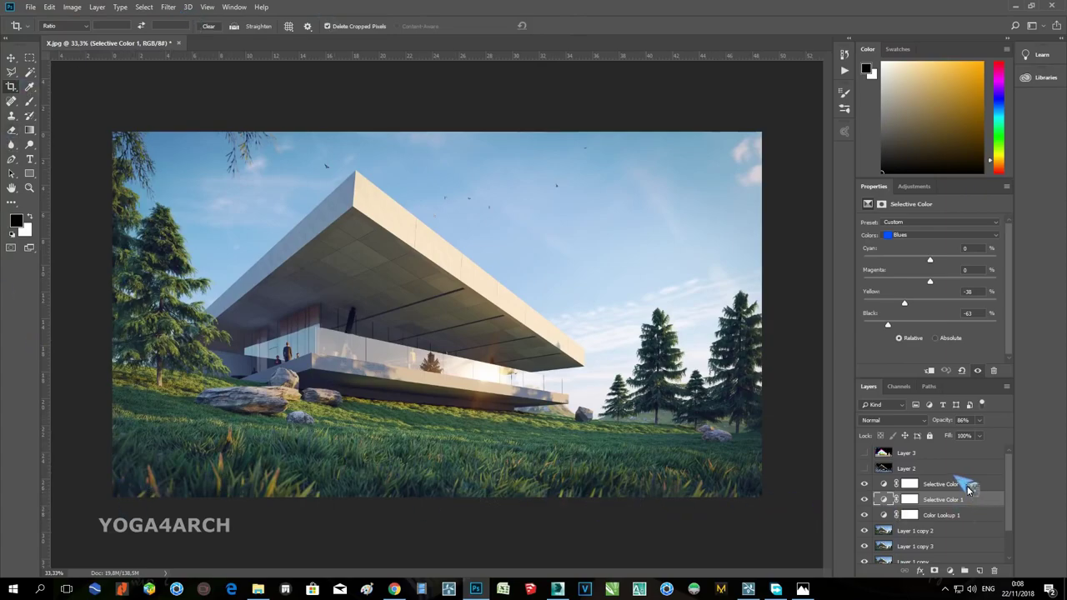
{"action": "left_click", "coordinate": [978, 571]}
{"action": "key", "text": "b"}
{"action": "mouse_move", "coordinate": [111, 426]}
{"action": "left_mouse_down"}
{"action": "mouse_move", "coordinate": [228, 509]}
{"action": "mouse_move", "coordinate": [316, 505]}
{"action": "mouse_move", "coordinate": [805, 555]}
{"action": "left_mouse_up"}
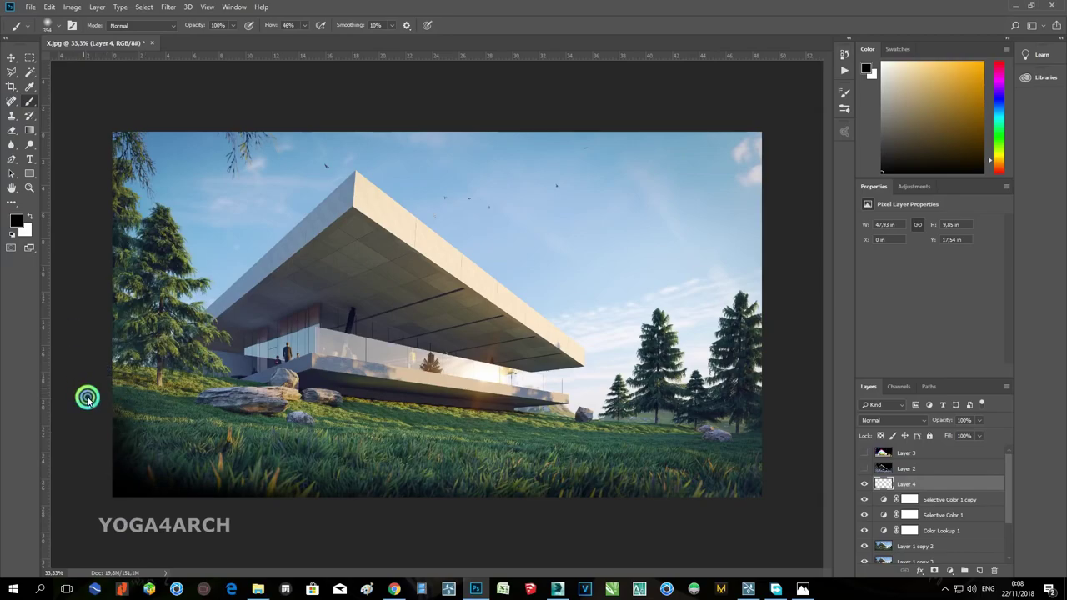
Set Layer 4's blending mode to Multiply and its opacity to 37%.
{"action": "left_click", "coordinate": [891, 420]}
{"action": "left_click", "coordinate": [885, 183]}
{"action": "left_click", "coordinate": [979, 420]}
{"action": "left_click_drag", "start_coordinate": [941, 433], "coordinate": [942, 440]}
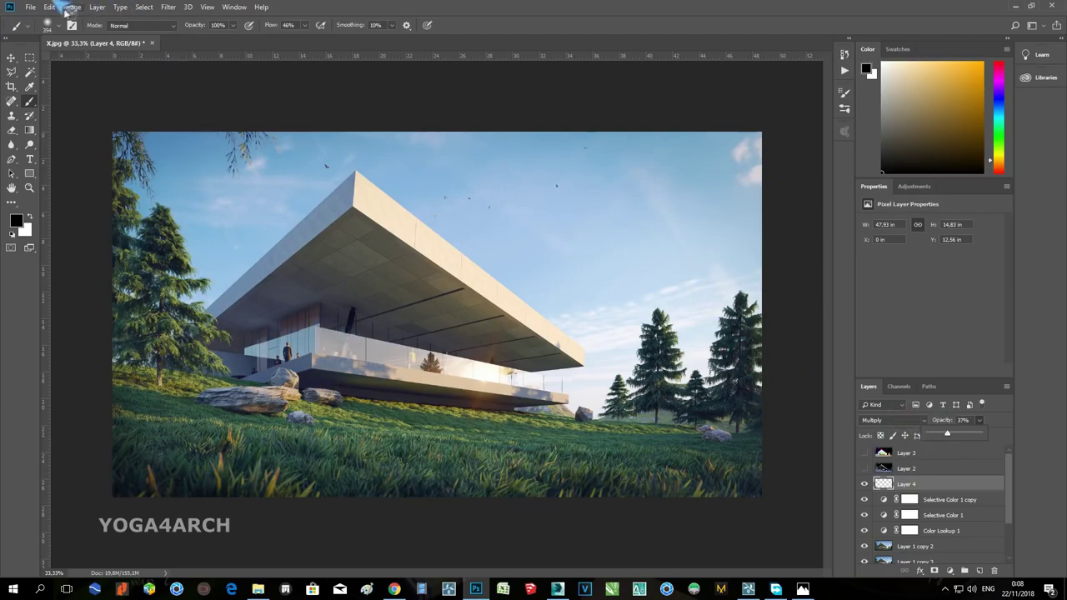
Save the finished image as a JPEG named FINAL in the LUMION 9 TUTORIALS folder 1.
{"action": "left_click", "coordinate": [34, 9]}
{"action": "left_click", "coordinate": [52, 131]}
{"action": "left_click", "coordinate": [325, 461]}
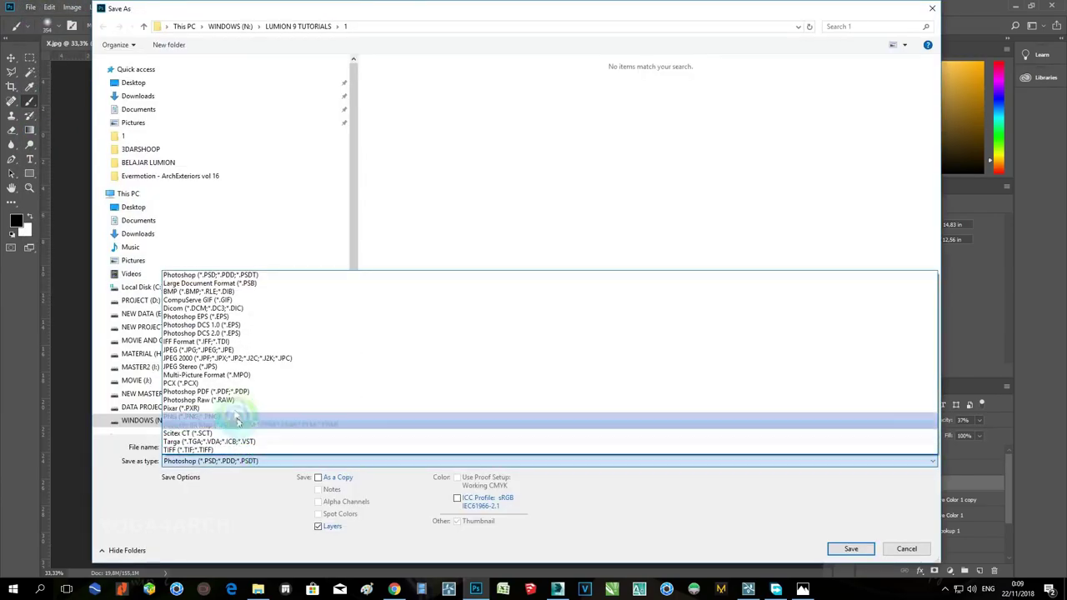
{"action": "left_click", "coordinate": [218, 351]}
{"action": "left_click", "coordinate": [195, 448]}
{"action": "type", "text": "FINAL"}
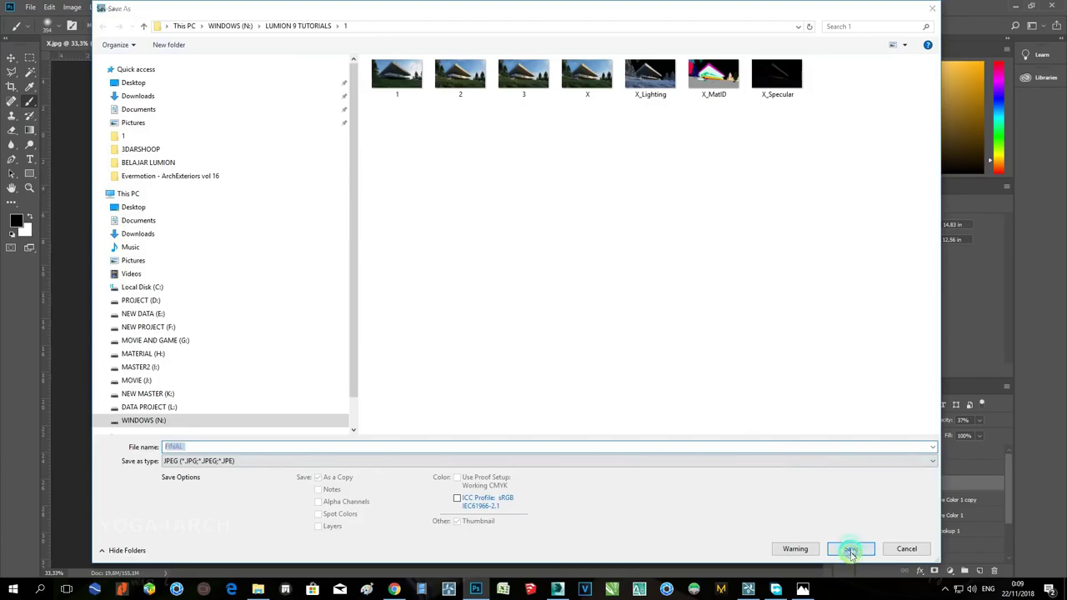
{"action": "left_click", "coordinate": [848, 548]}
{"action": "left_click", "coordinate": [768, 143]}
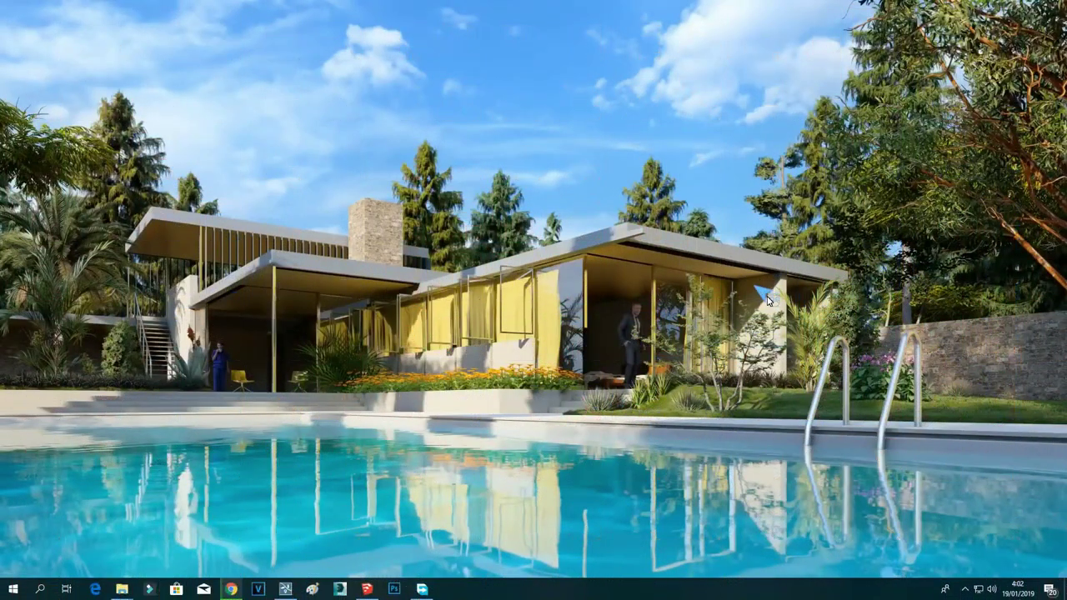
Switch to SketchUp, examine the Living and Kitchen model from above and return to Scene 2.
{"action": "right_click", "coordinate": [587, 165]}
{"action": "left_click", "coordinate": [485, 360]}
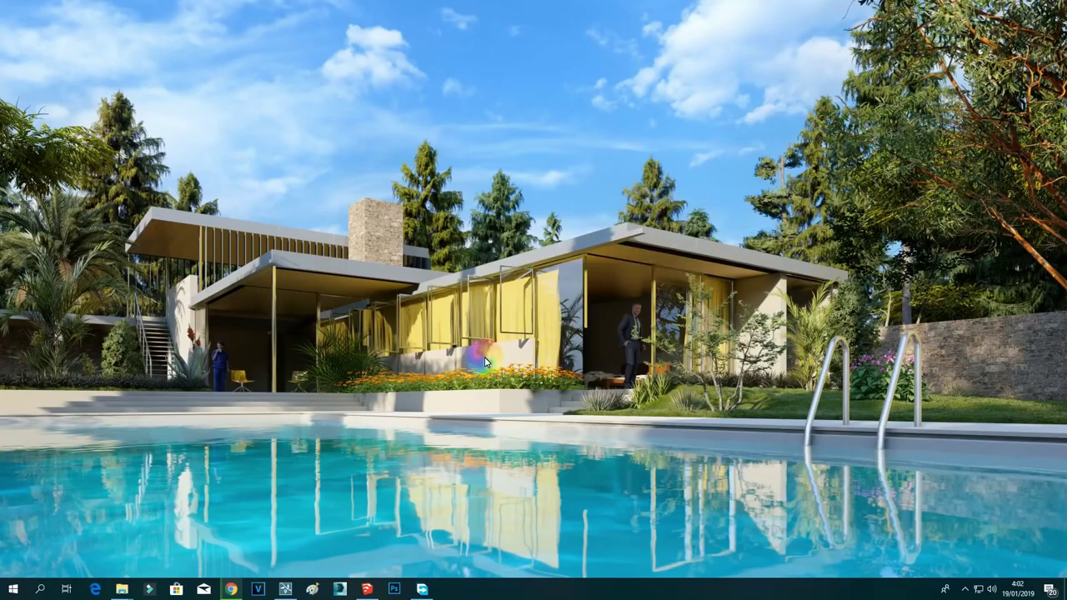
{"action": "left_click", "coordinate": [367, 588]}
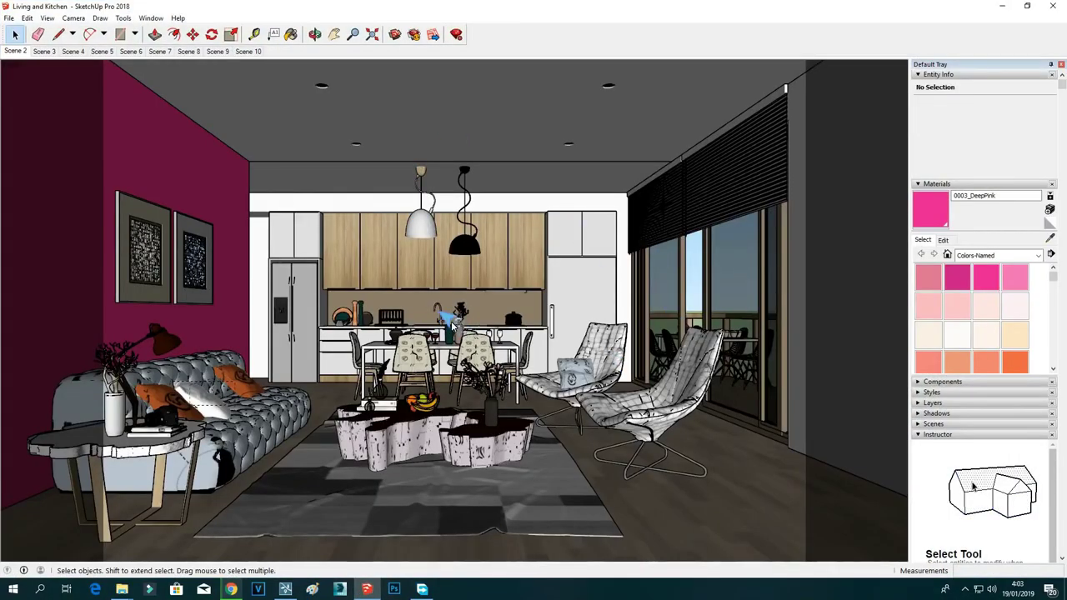
{"action": "left_click", "coordinate": [314, 34]}
{"action": "left_click_drag", "start_coordinate": [533, 383], "coordinate": [441, 439]}
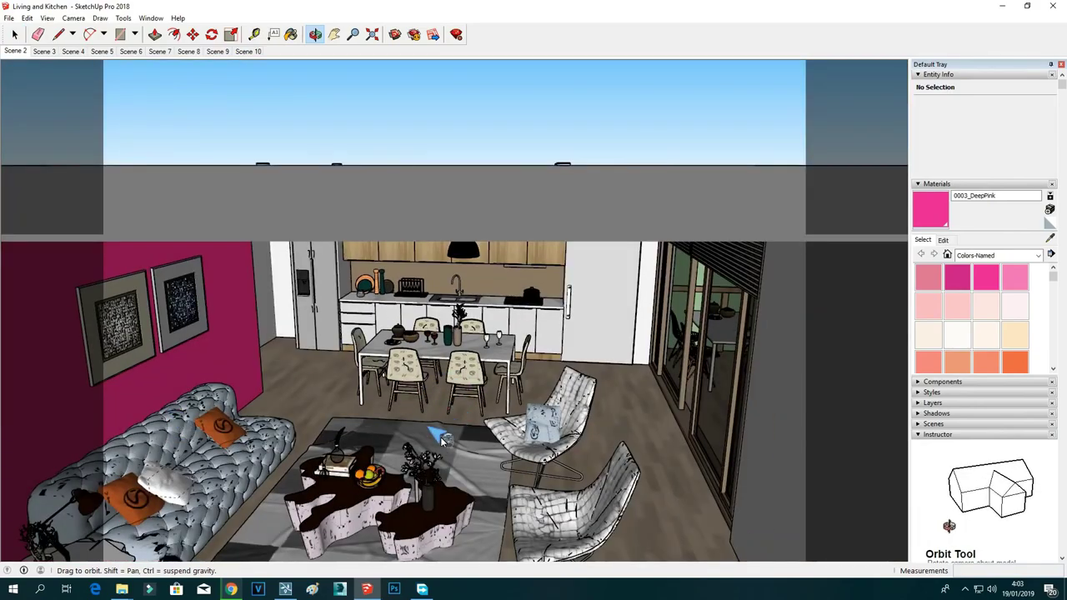
{"action": "left_click", "coordinate": [15, 52]}
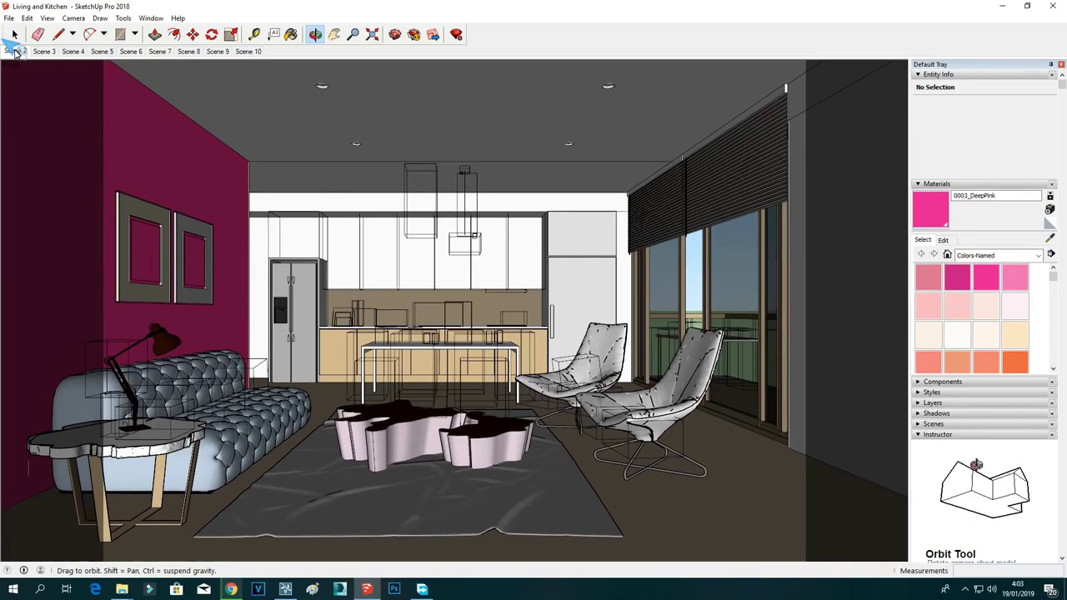
{"action": "left_click", "coordinate": [1003, 6]}
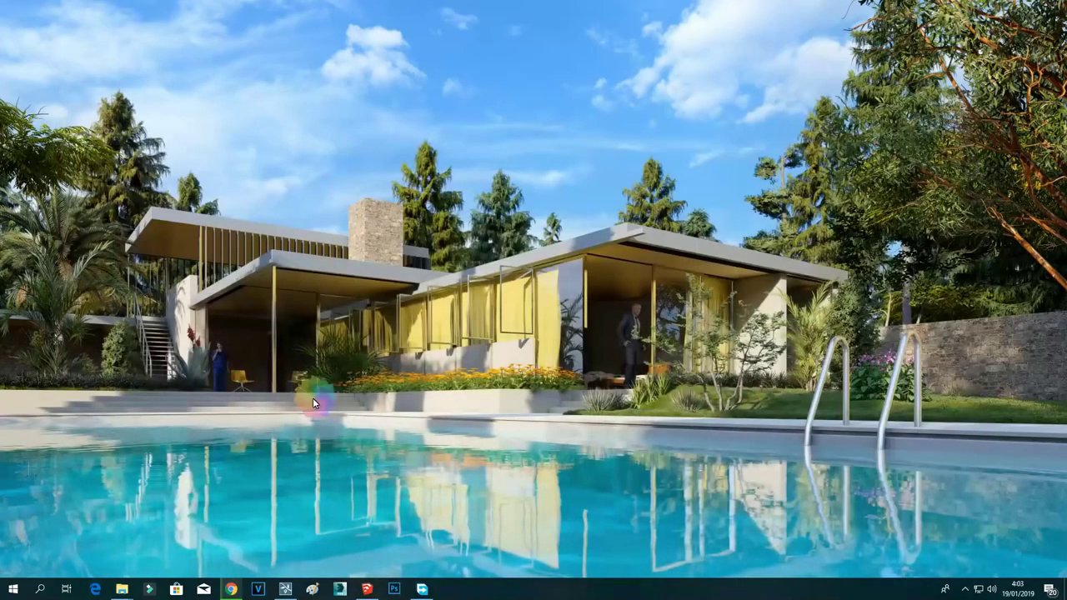
Switch to Lumion, start importing a new model and browse to TUTORIAL 2019 > su scene on drive D.
{"action": "left_click", "coordinate": [285, 588]}
{"action": "left_click", "coordinate": [403, 181]}
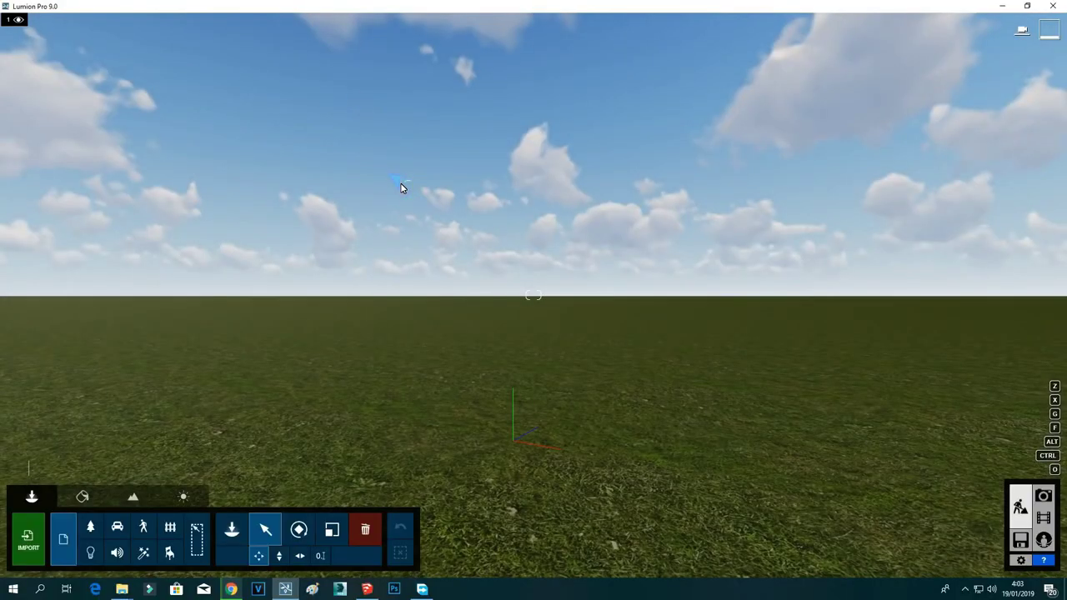
{"action": "left_click", "coordinate": [28, 540]}
{"action": "left_click", "coordinate": [92, 324]}
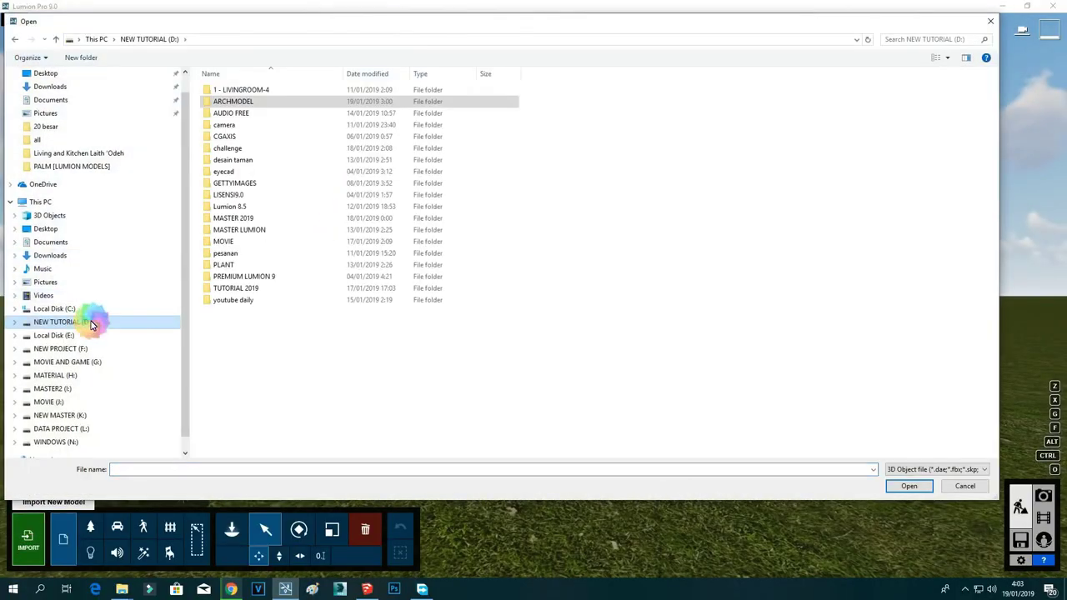
{"action": "left_click", "coordinate": [241, 230]}
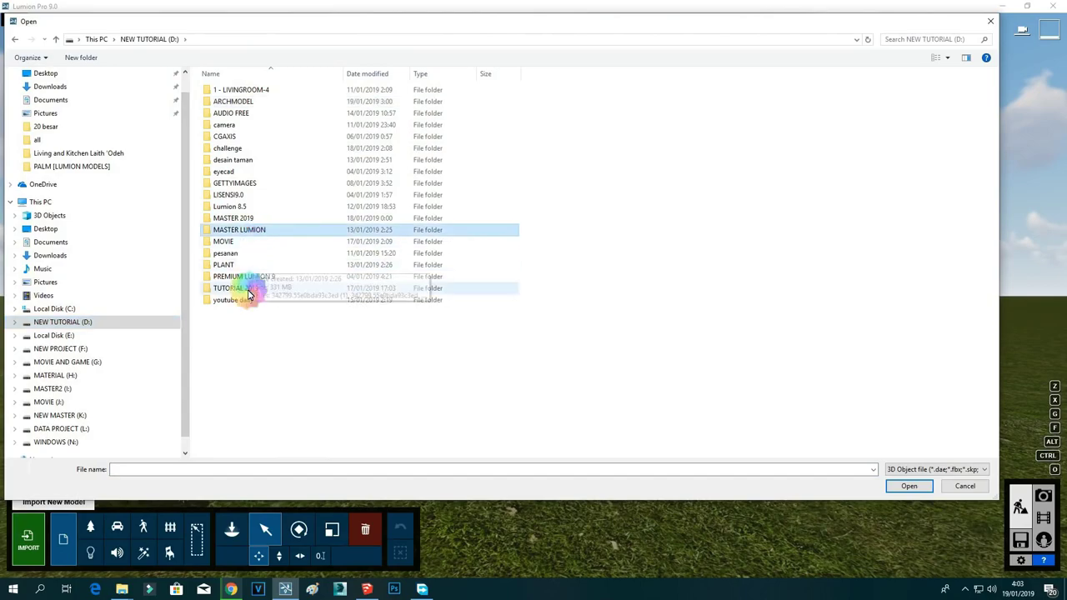
{"action": "double_click", "coordinate": [248, 290]}
{"action": "double_click", "coordinate": [439, 203]}
Import the Living and Kitchen SketchUp model from folder 26.
{"action": "scroll", "coordinate": [505, 217], "scroll_direction": "down", "scroll_amount": 4}
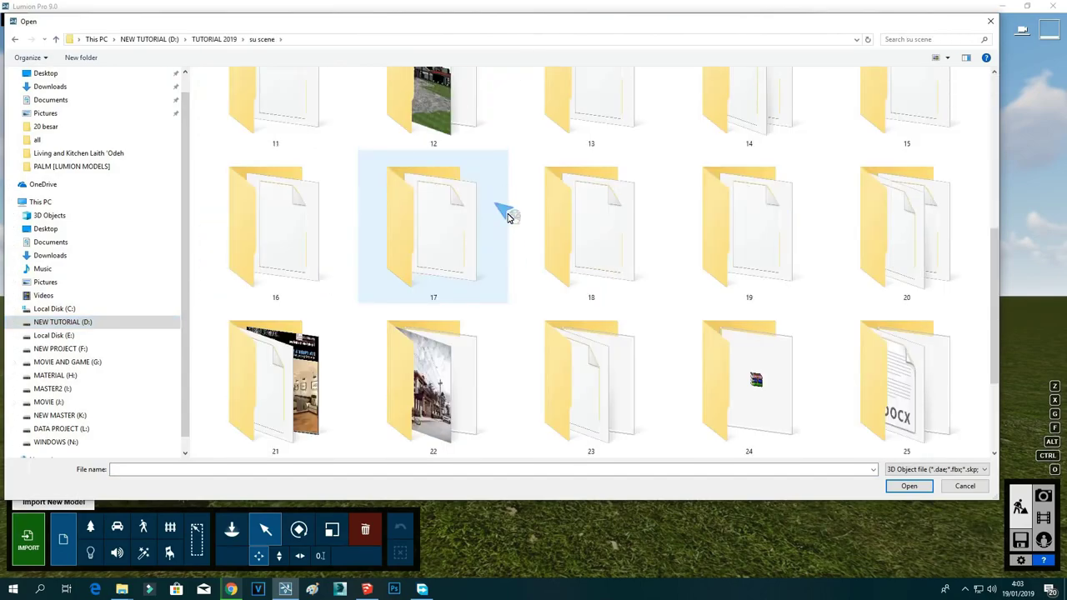
{"action": "scroll", "coordinate": [509, 216], "scroll_direction": "down", "scroll_amount": 2}
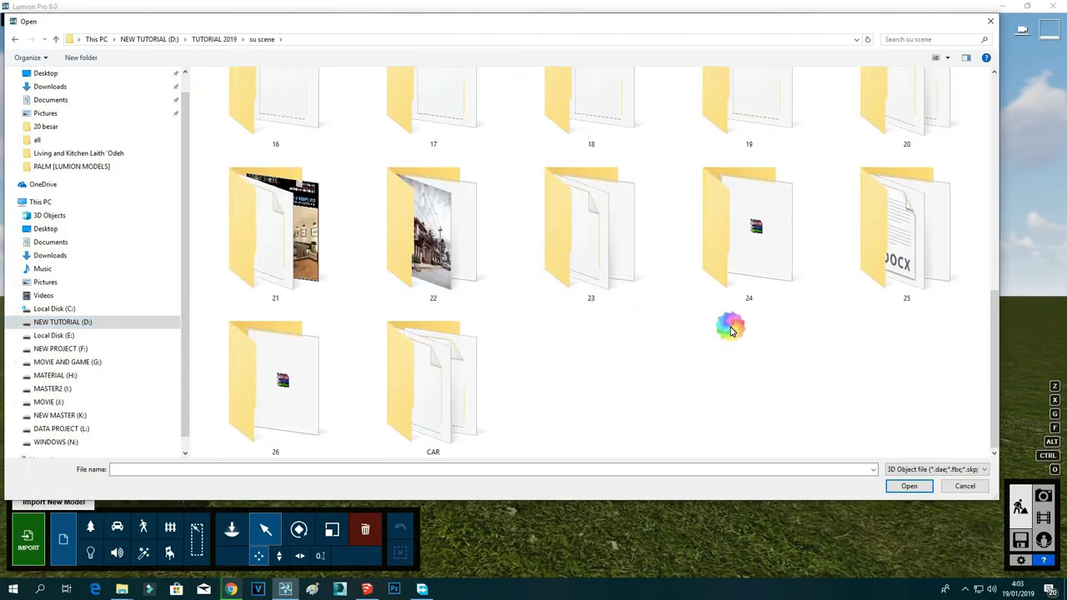
{"action": "double_click", "coordinate": [738, 283]}
{"action": "left_click", "coordinate": [15, 40]}
{"action": "double_click", "coordinate": [491, 347]}
{"action": "double_click", "coordinate": [281, 91]}
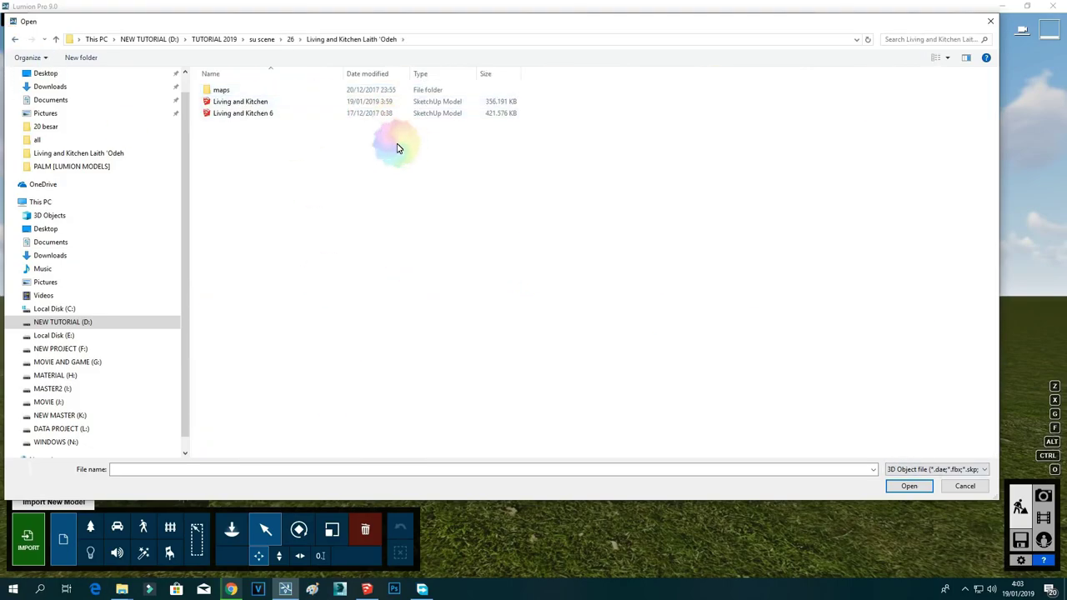
{"action": "double_click", "coordinate": [261, 101]}
{"action": "left_click", "coordinate": [695, 409]}
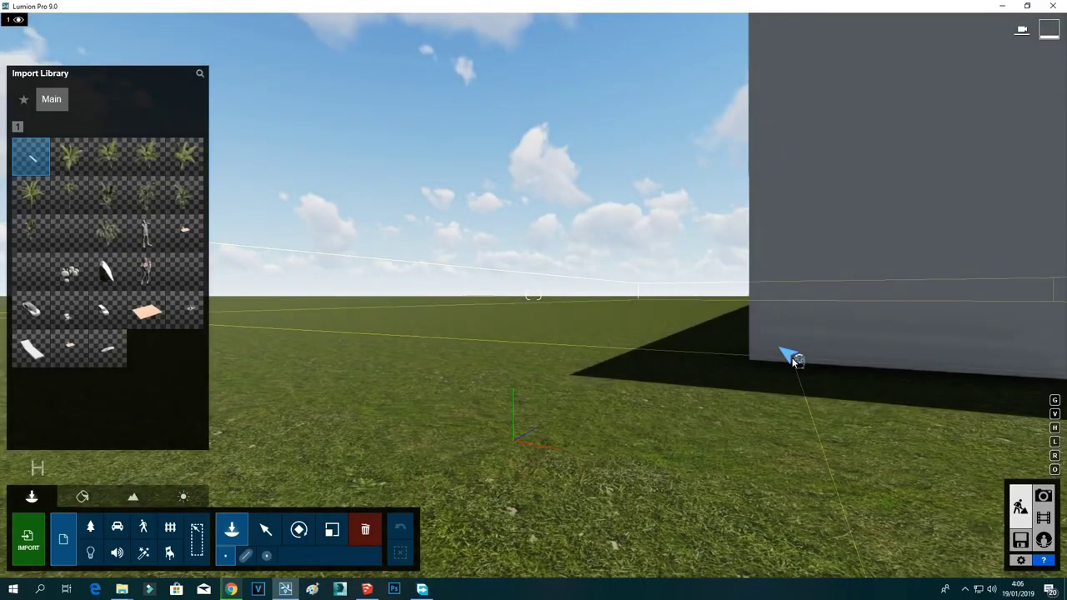
Place the imported Living and Kitchen model on the grass and inspect its exterior and interior.
{"action": "middle_click_drag", "start_coordinate": [797, 360], "coordinate": [407, 350]}
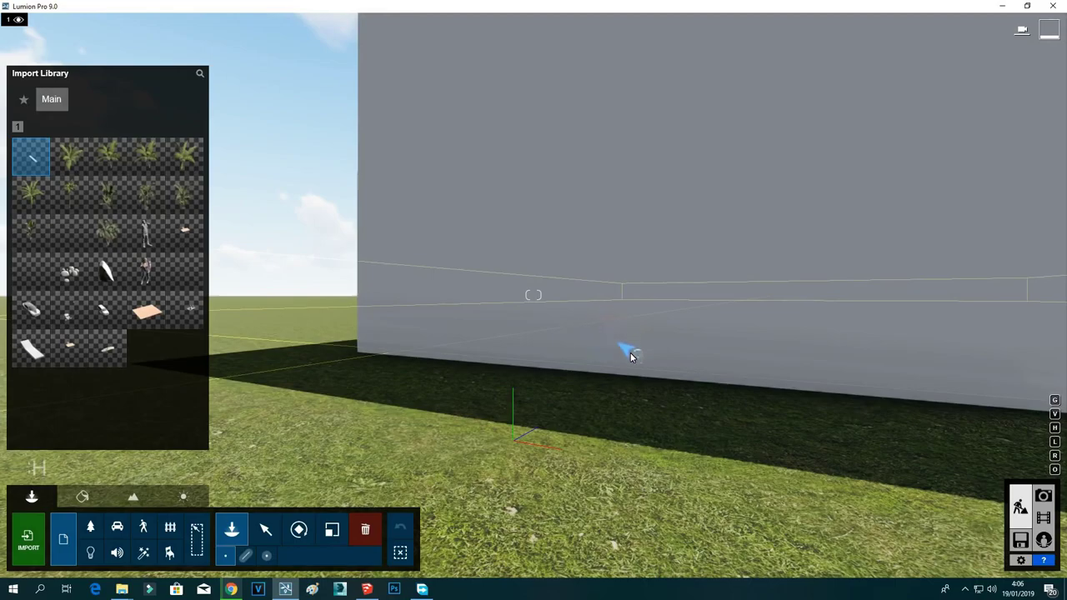
{"action": "key", "text": "w"}
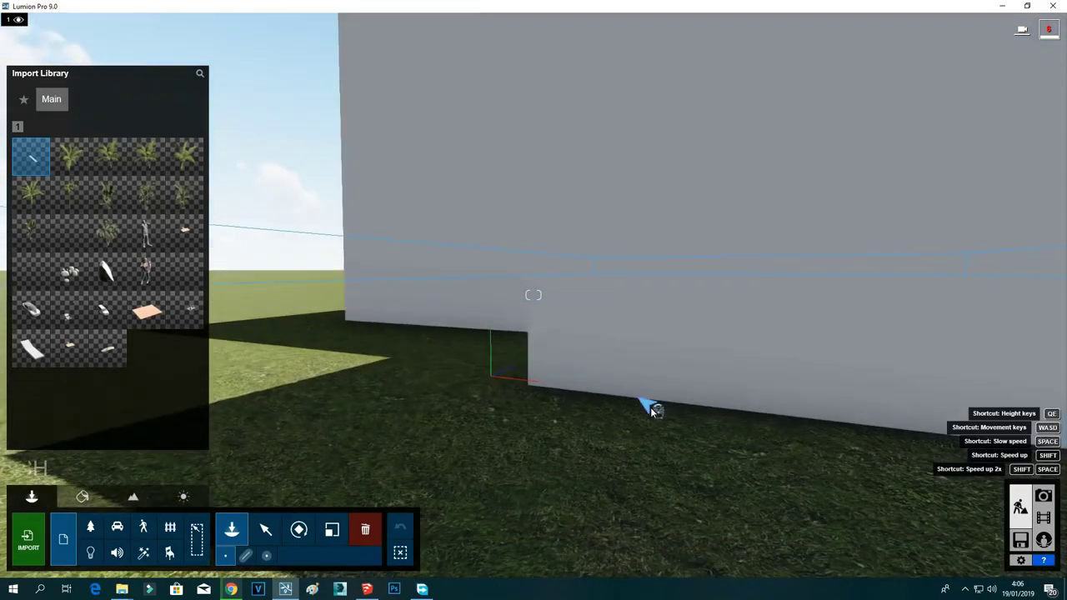
{"action": "key", "text": "w"}
{"action": "right_click_drag", "start_coordinate": [644, 409], "coordinate": [646, 409]}
{"action": "key", "text": "s"}
{"action": "key", "text": "w"}
{"action": "key", "text": "w"}
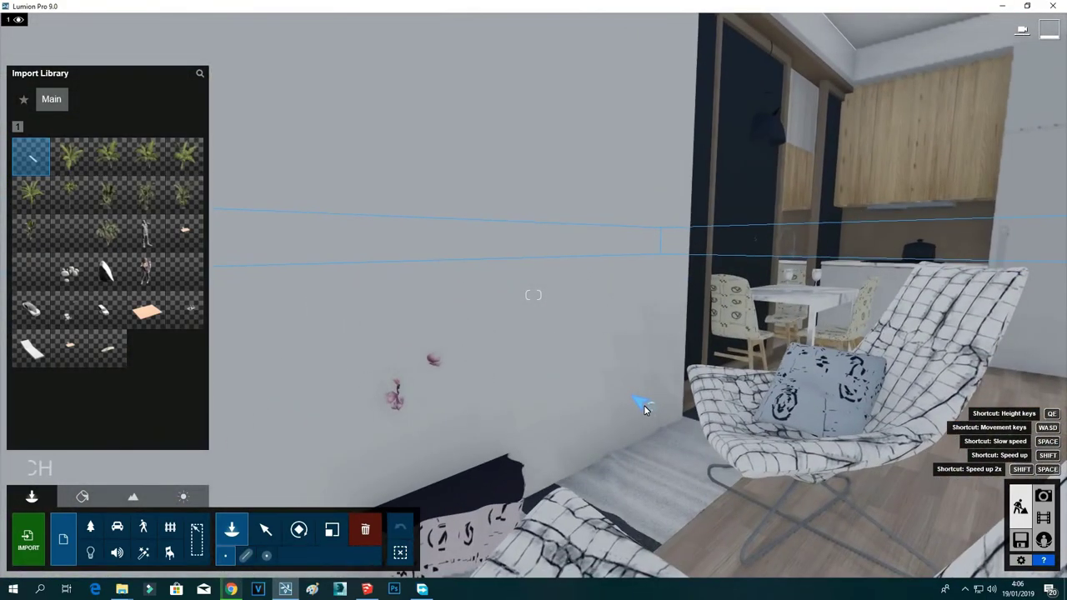
{"action": "key", "text": "s"}
{"action": "right_click_drag", "start_coordinate": [644, 409], "coordinate": [658, 406]}
{"action": "key", "text": "s"}
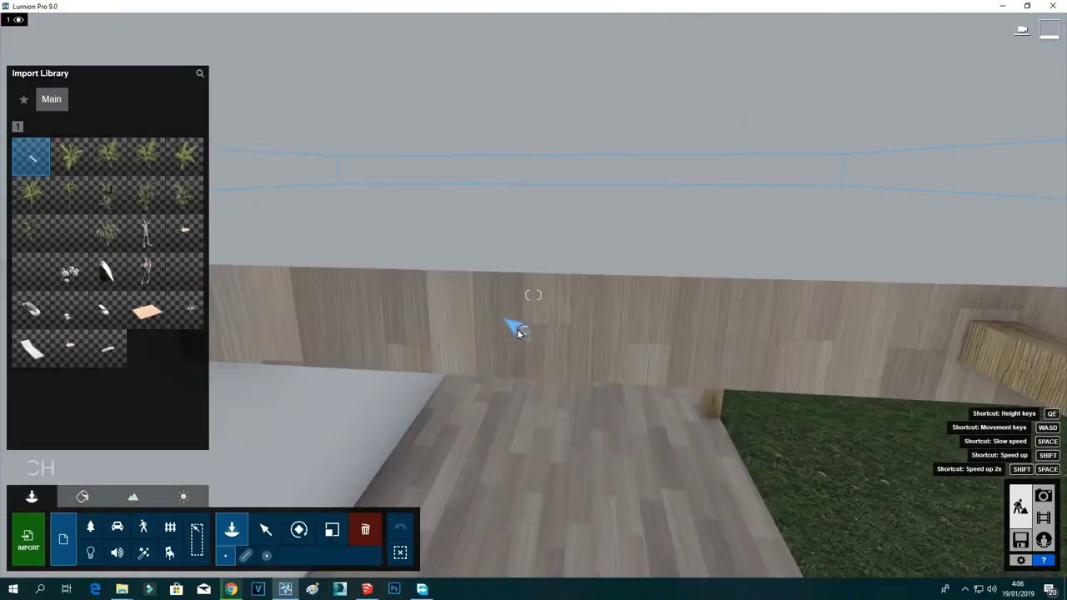
{"action": "key", "text": "a"}
Select the Living and Kitchen model and raise it slightly above the ground.
{"action": "left_click", "coordinate": [266, 530]}
{"action": "right_click_drag", "start_coordinate": [435, 361], "coordinate": [453, 335]}
{"action": "left_click", "coordinate": [279, 556]}
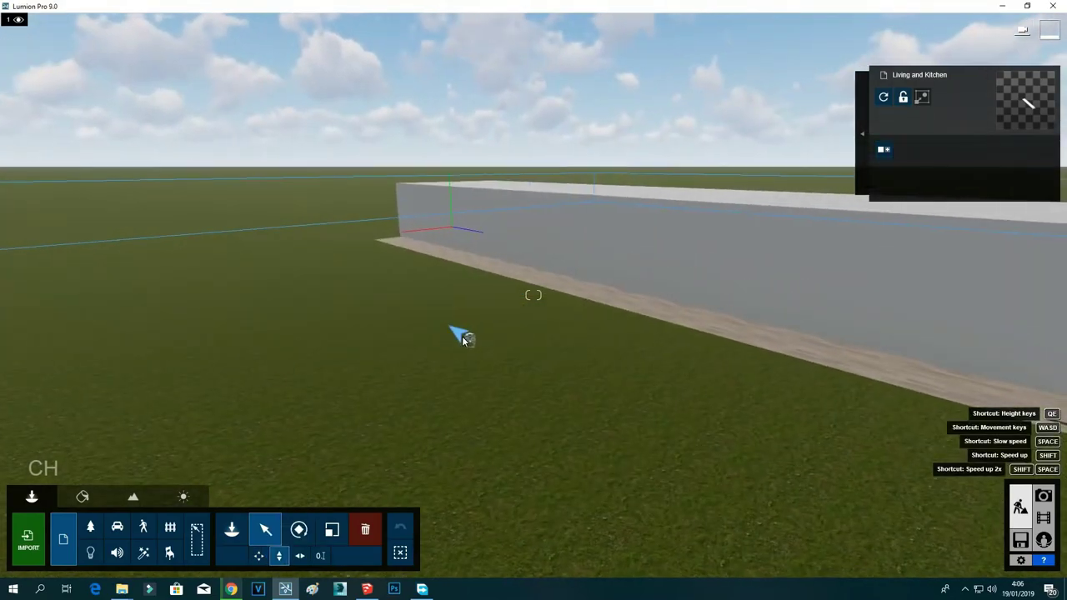
{"action": "left_click_drag", "start_coordinate": [500, 226], "coordinate": [526, 200]}
Bring the camera into the living room, switch to Photo mode and frame the sofa, coffee tables and kitchen.
{"action": "right_click_drag", "start_coordinate": [525, 200], "coordinate": [550, 305]}
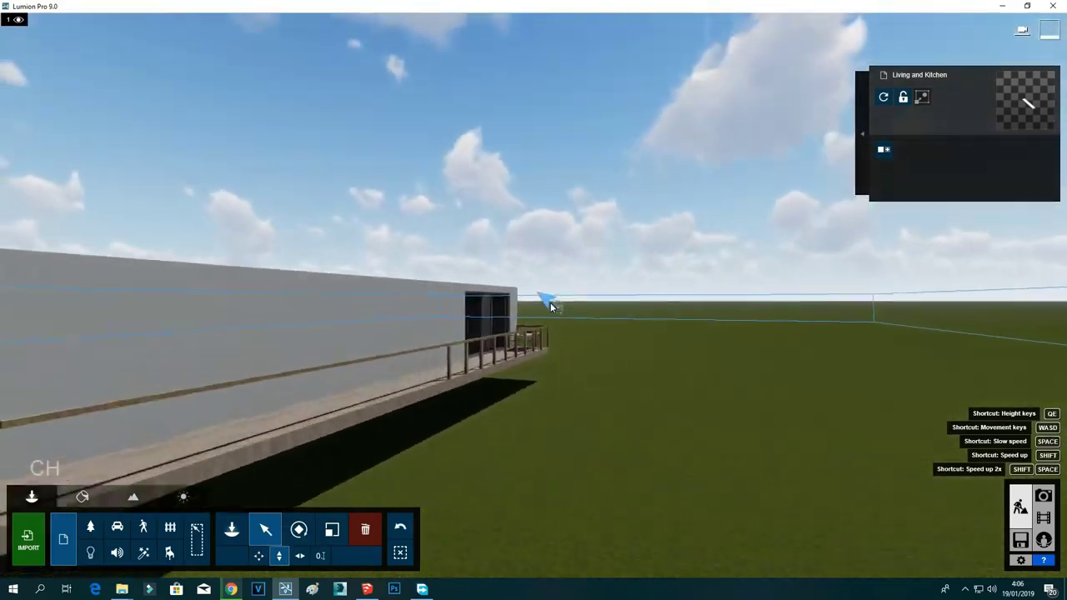
{"action": "key", "text": "a"}
{"action": "key", "text": "w"}
{"action": "right_click_drag", "start_coordinate": [584, 349], "coordinate": [632, 311]}
{"action": "left_click", "coordinate": [1043, 496]}
{"action": "key", "text": "e"}
{"action": "key", "text": "q"}
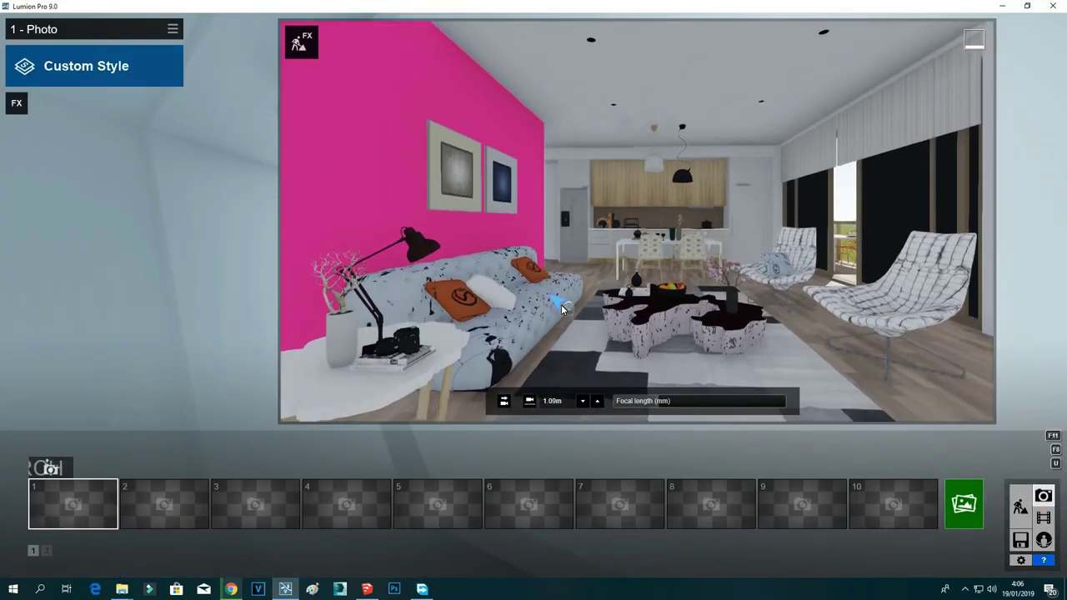
{"action": "key", "text": "q"}
{"action": "key", "text": "s"}
{"action": "key", "text": "s"}
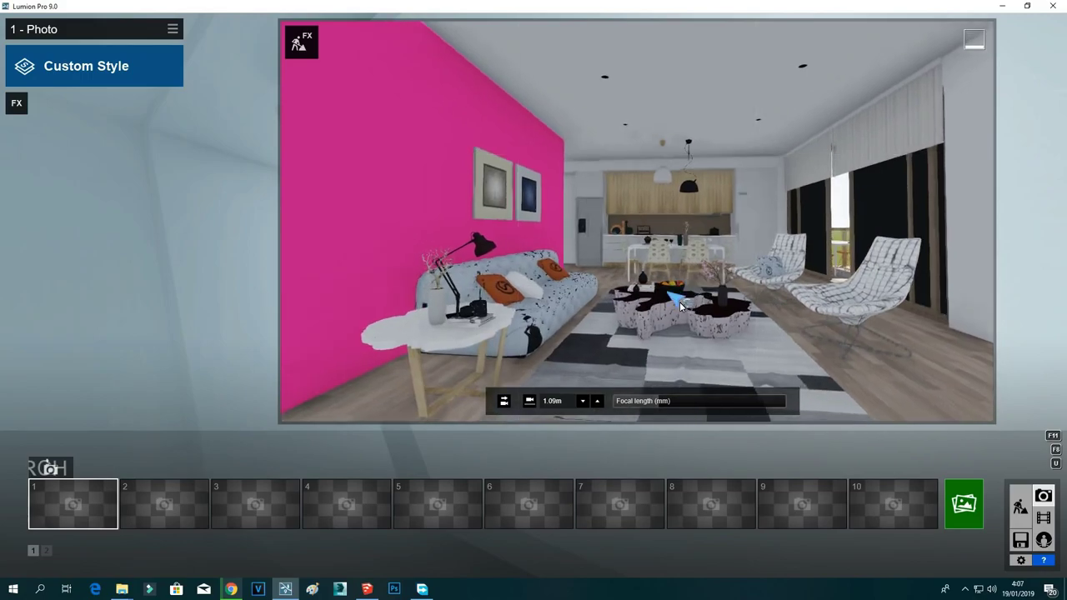
Set the photo's focal length to about 22.3 mm and reframe the view farther back in the living room.
{"action": "left_click_drag", "start_coordinate": [662, 403], "coordinate": [676, 405]}
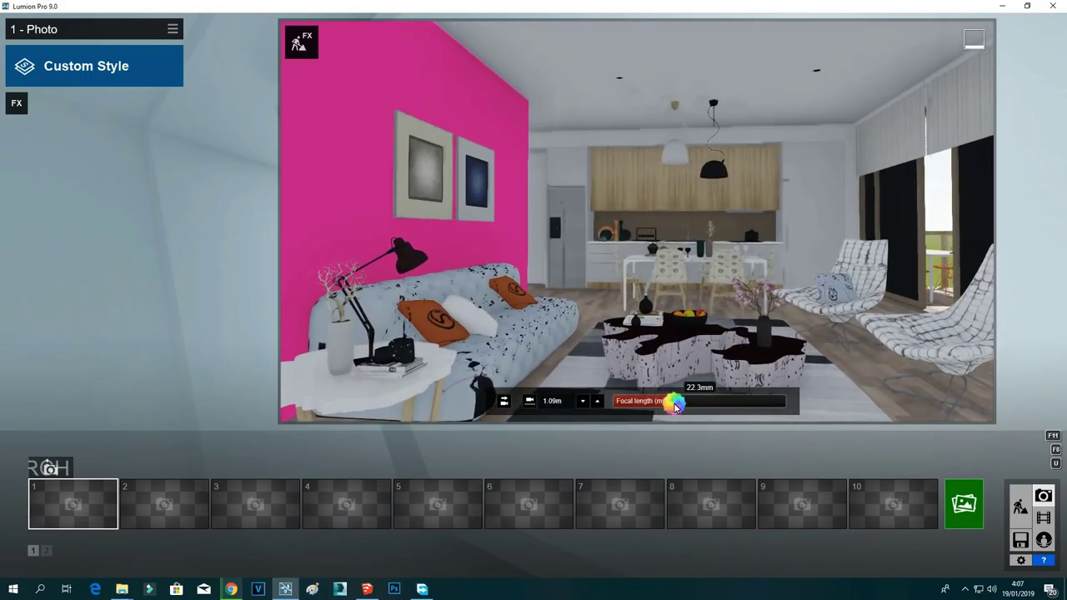
{"action": "right_click_drag", "start_coordinate": [705, 340], "coordinate": [705, 330]}
{"action": "key", "text": "s"}
{"action": "key", "text": "w"}
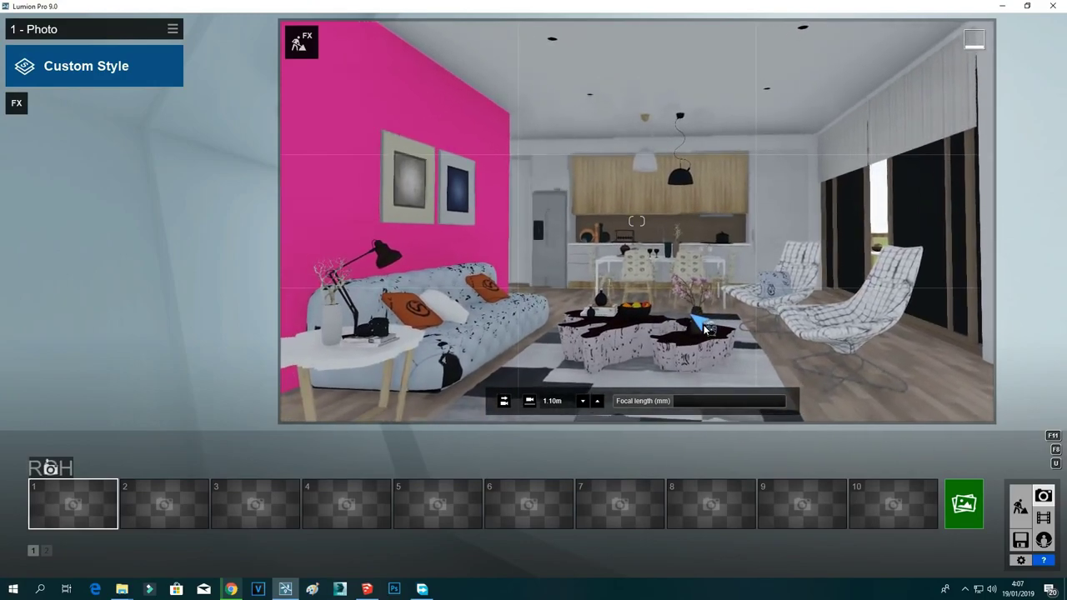
{"action": "key", "text": "d"}
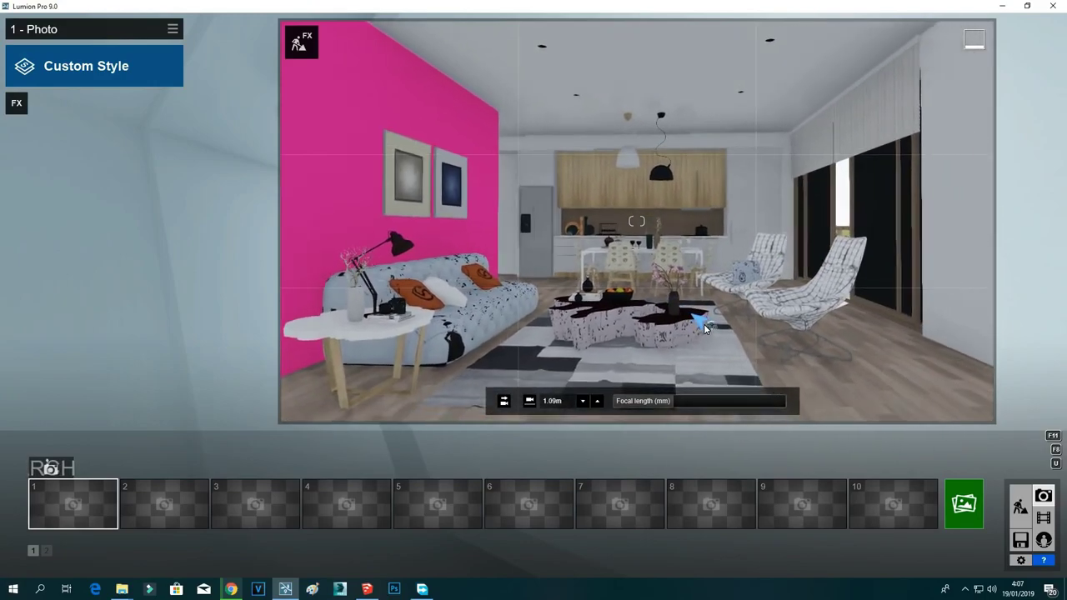
Increase the focal length slightly, fine-tune the camera framing and store the view in photo slot 1.
{"action": "left_click_drag", "start_coordinate": [674, 402], "coordinate": [677, 409]}
{"action": "key", "text": "a"}
{"action": "key", "text": "d"}
{"action": "key", "text": "a"}
{"action": "right_click_drag", "start_coordinate": [700, 285], "coordinate": [700, 284]}
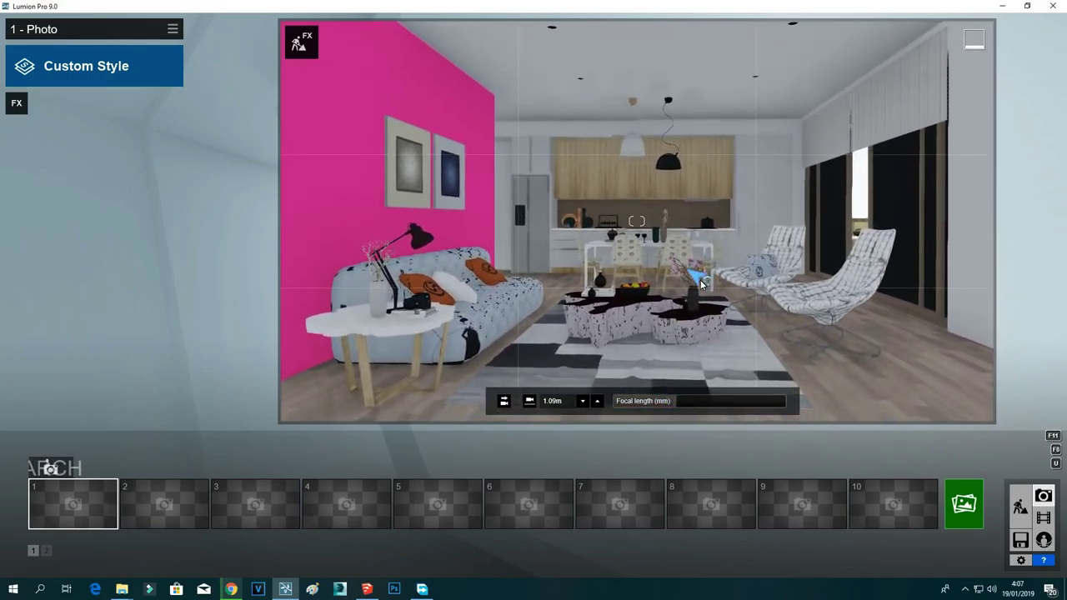
{"action": "left_click", "coordinate": [50, 469]}
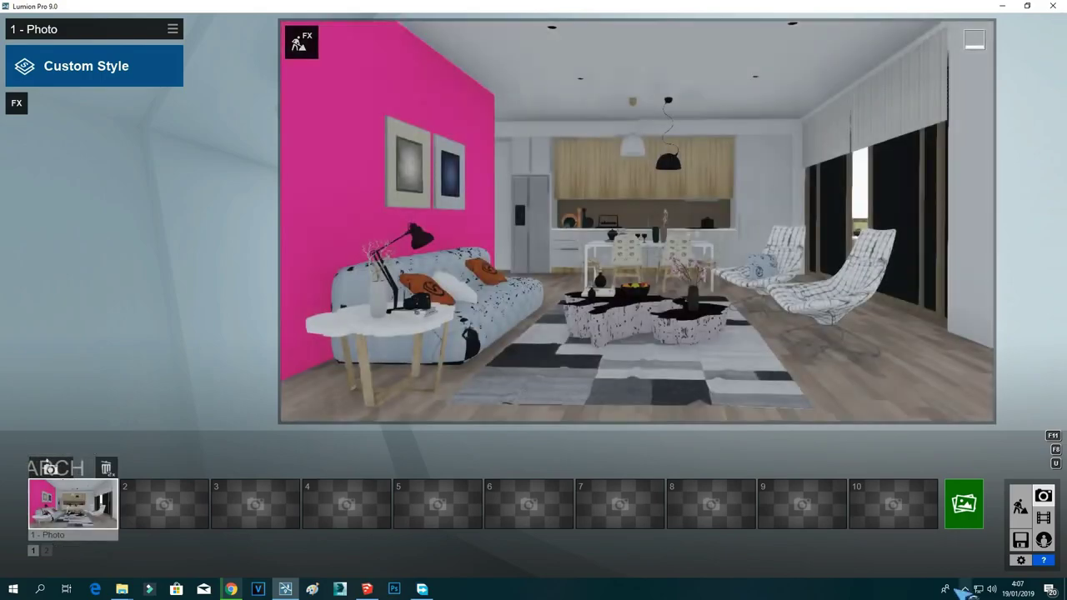
Readjust the camera position in the living room, moving closer to the sofa and coffee tables.
{"action": "key", "text": "w"}
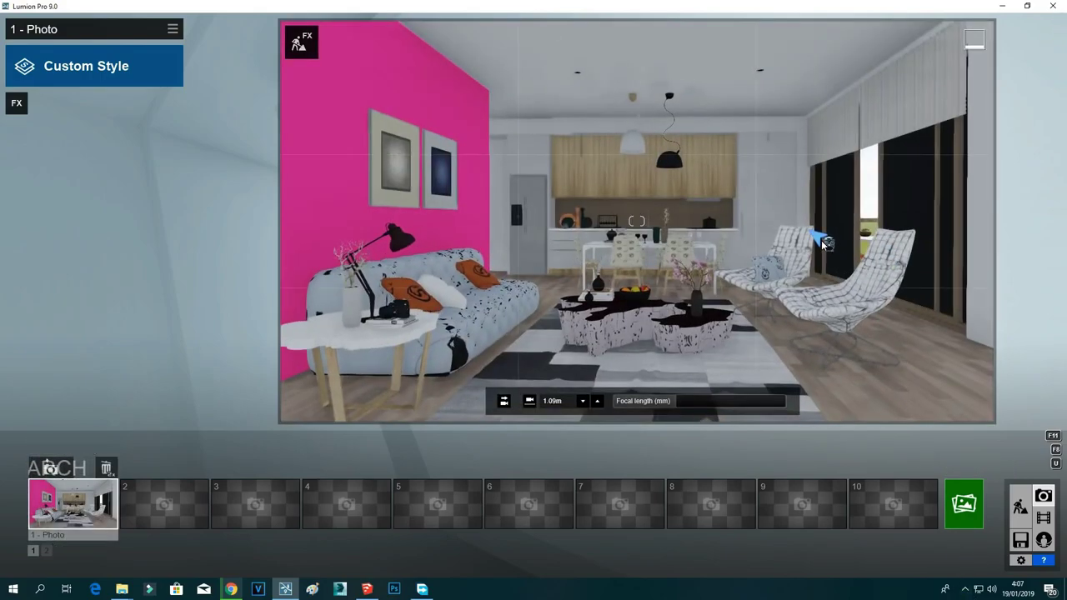
{"action": "key", "text": "s"}
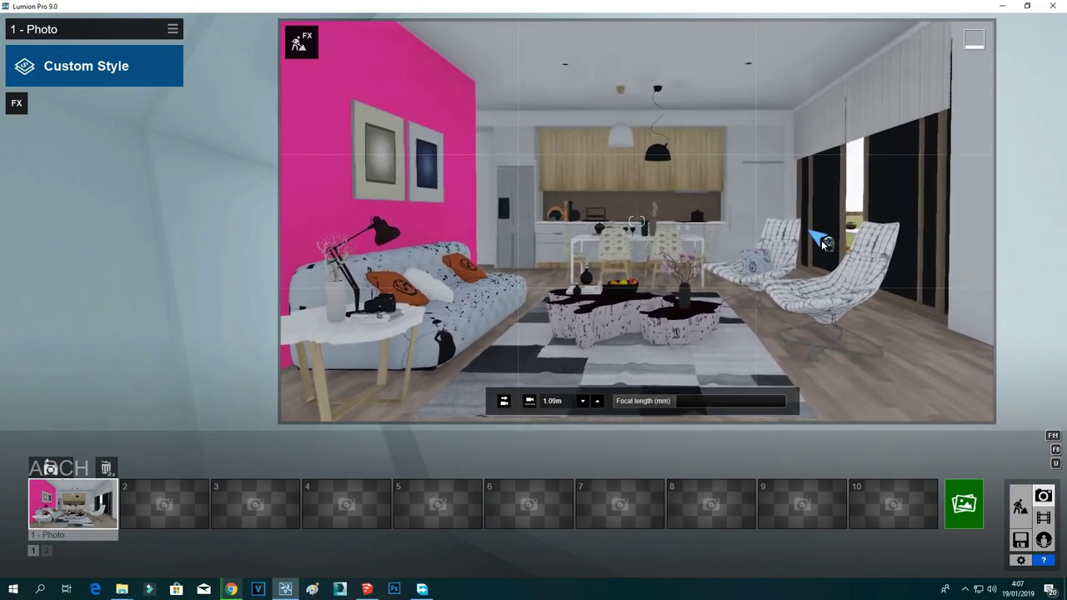
Save the living room camera view in the first photo slot and apply the Interior style to it.
{"action": "left_click", "coordinate": [57, 470]}
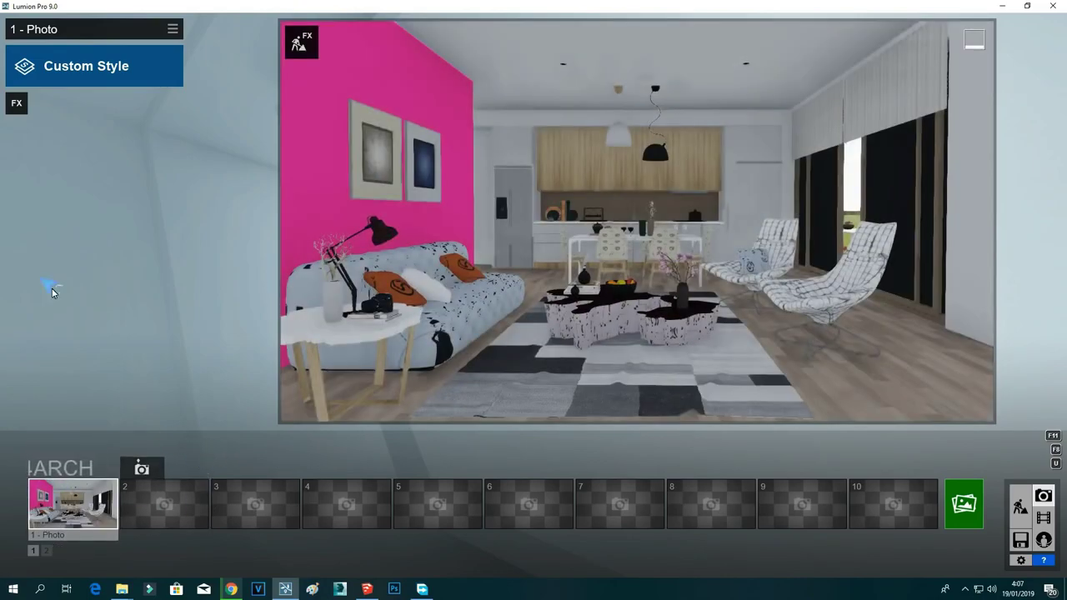
{"action": "left_click", "coordinate": [171, 77]}
{"action": "left_click", "coordinate": [724, 195]}
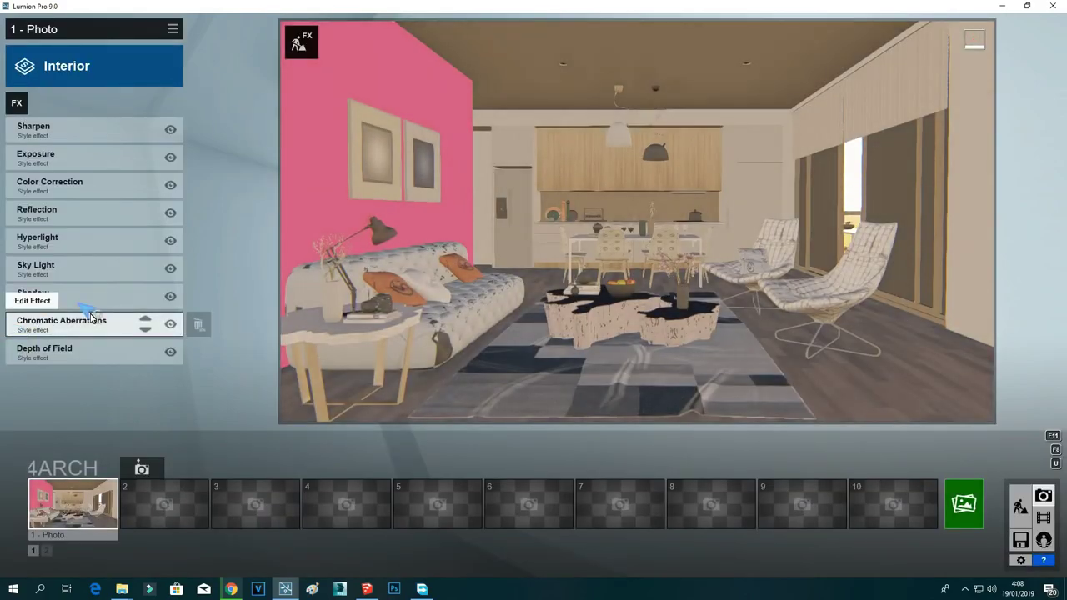
Render the current photo at 1920x1080 as a JPG file named 1.
{"action": "left_click", "coordinate": [964, 503]}
{"action": "left_click", "coordinate": [417, 442]}
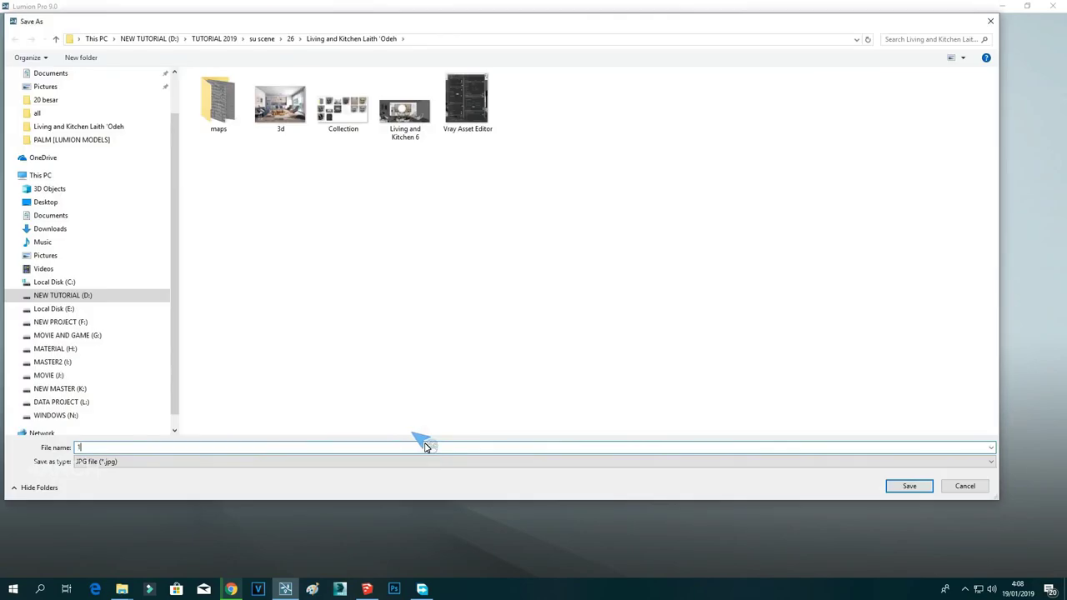
{"action": "left_click", "coordinate": [901, 488]}
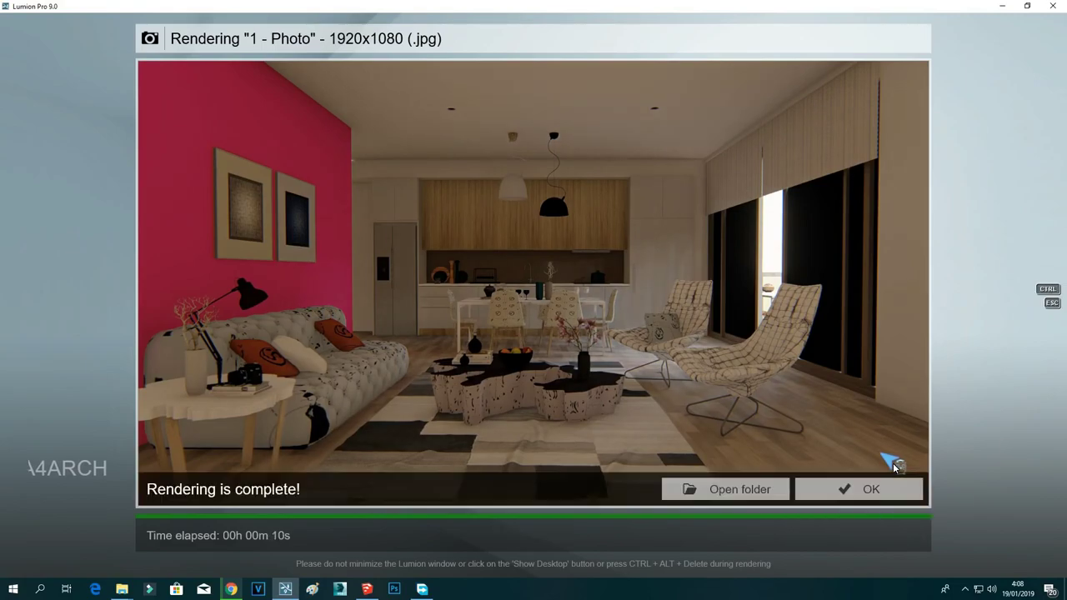
{"action": "left_click", "coordinate": [859, 490]}
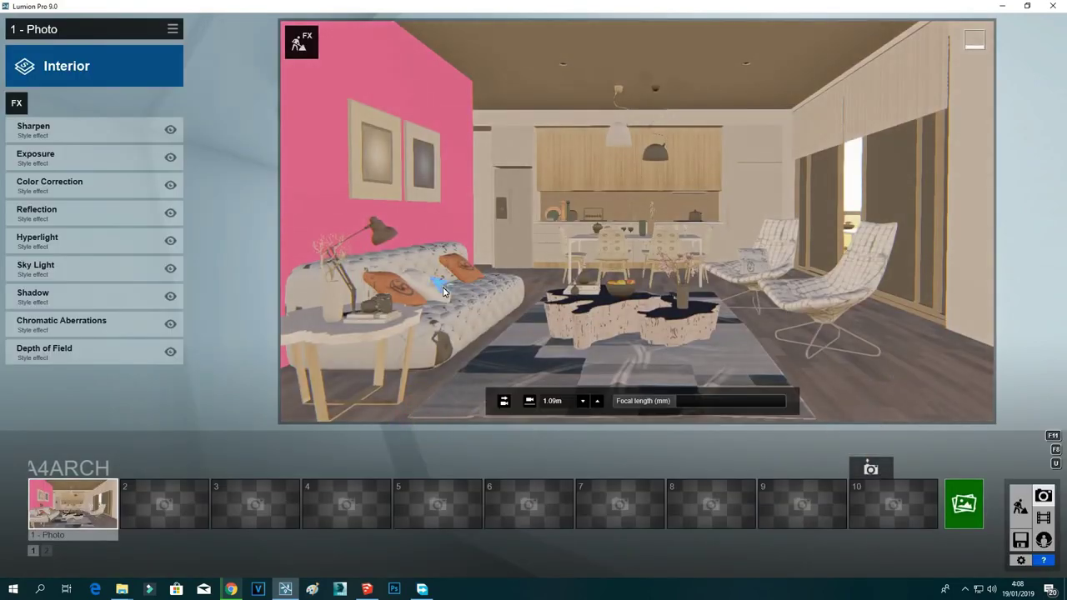
Return to build mode and assign a glass material to the black balcony door panes with the material editor.
{"action": "left_click", "coordinate": [1021, 507]}
{"action": "left_click", "coordinate": [83, 496]}
{"action": "left_click", "coordinate": [31, 497]}
{"action": "left_click", "coordinate": [82, 497]}
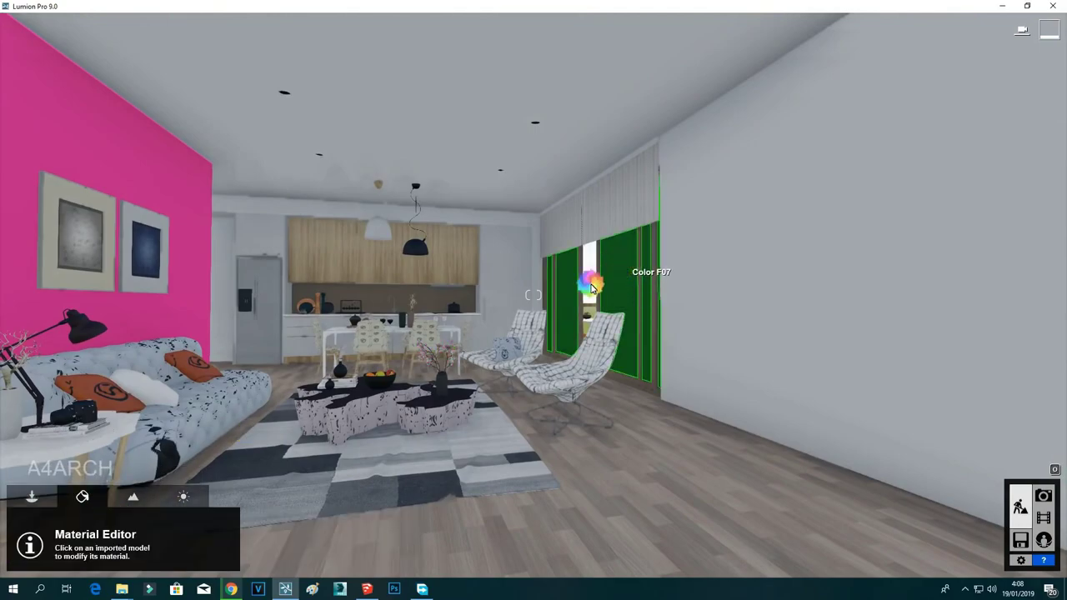
{"action": "left_click", "coordinate": [381, 343]}
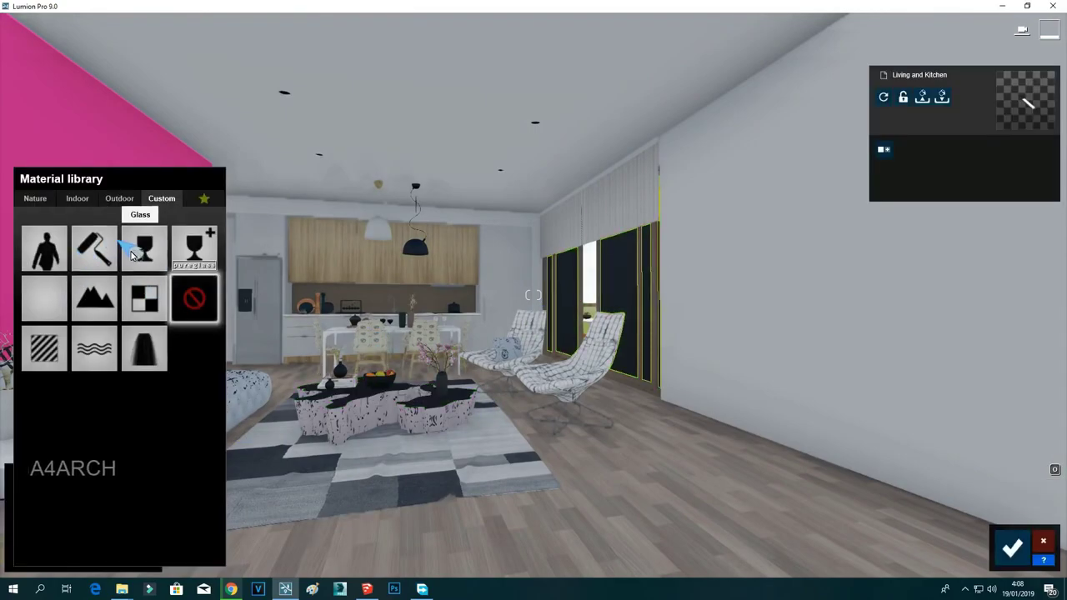
{"action": "left_click", "coordinate": [74, 201]}
{"action": "key", "text": "w"}
{"action": "right_click_drag", "start_coordinate": [340, 229], "coordinate": [387, 196]}
Give the lounge chairs a Standard material with a normal map, relief 2.0, reflectivity 1.2, reduced gloss and a reddish-brown colorization.
{"action": "left_click", "coordinate": [629, 347]}
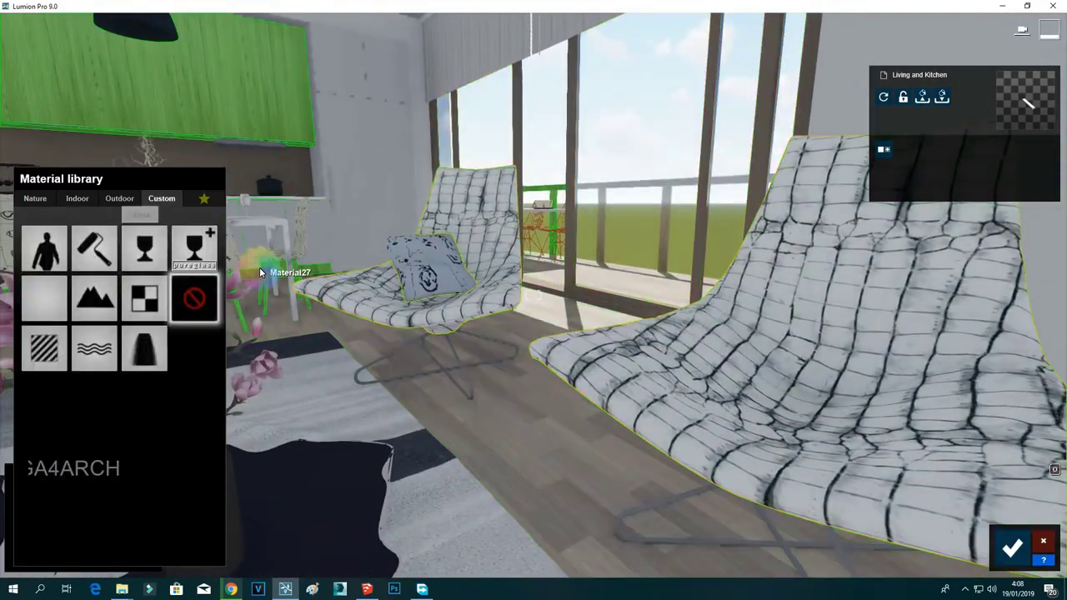
{"action": "left_click", "coordinate": [43, 358]}
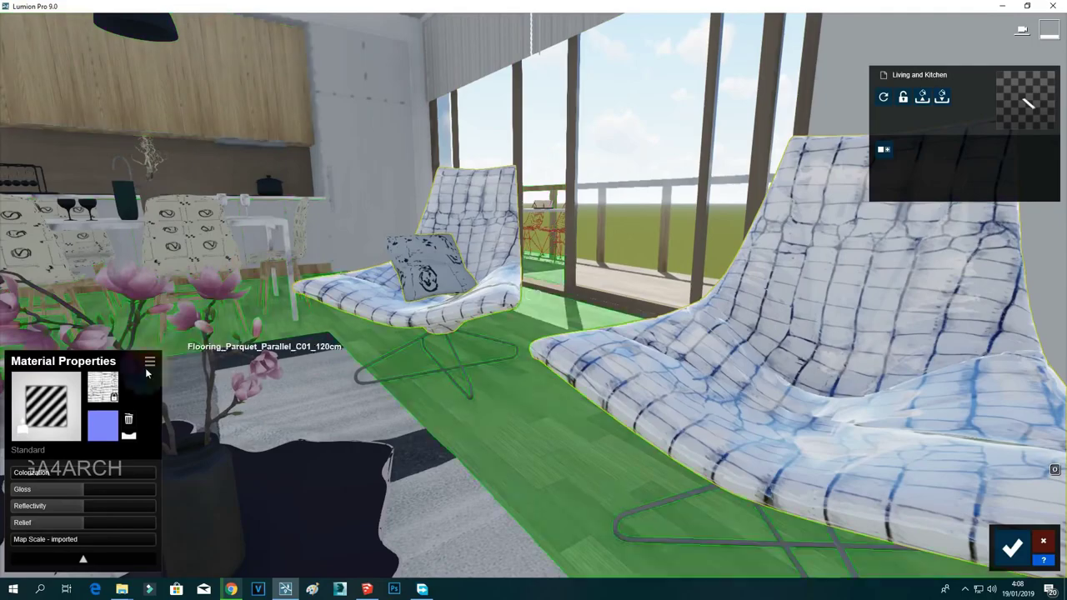
{"action": "left_click", "coordinate": [130, 422]}
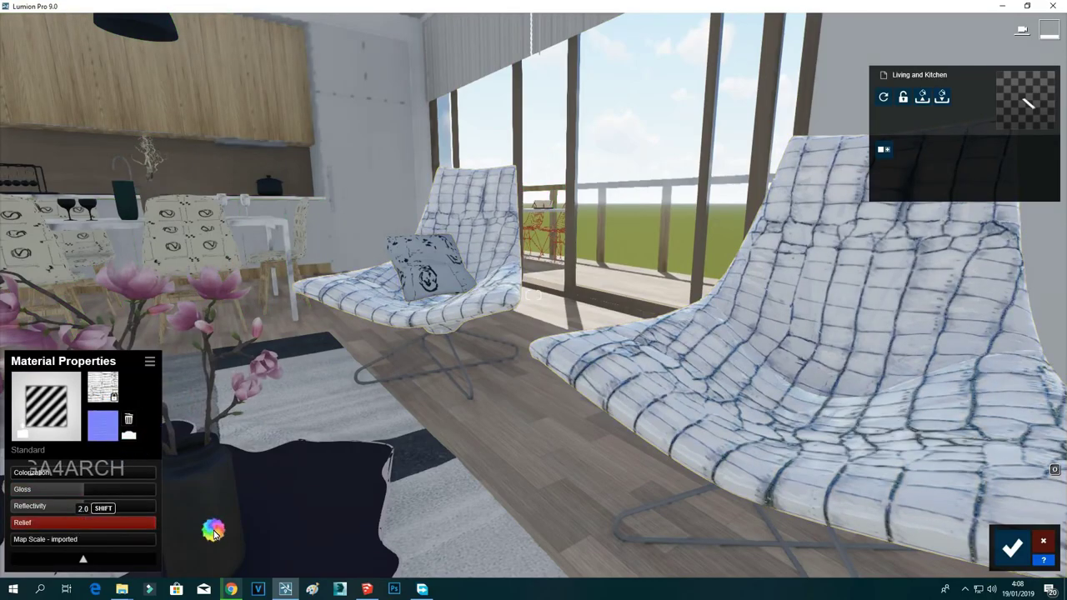
{"action": "mouse_move", "coordinate": [40, 479]}
{"action": "left_mouse_down"}
{"action": "mouse_move", "coordinate": [164, 476]}
{"action": "mouse_move", "coordinate": [175, 500]}
{"action": "mouse_move", "coordinate": [167, 469]}
{"action": "mouse_move", "coordinate": [247, 508]}
{"action": "left_mouse_up"}
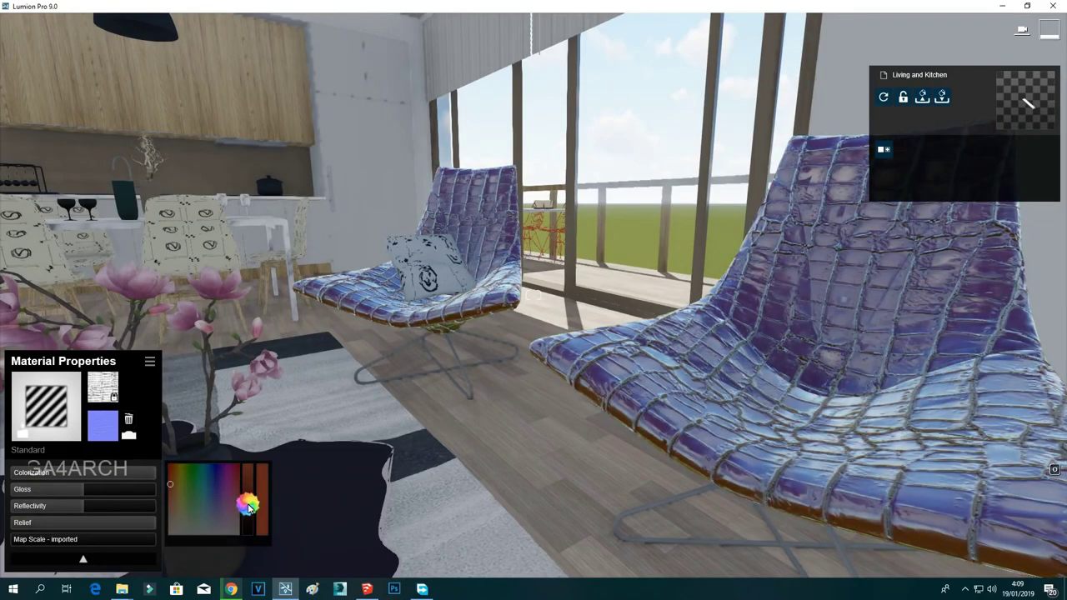
{"action": "mouse_move", "coordinate": [82, 491]}
{"action": "left_mouse_down"}
{"action": "mouse_move", "coordinate": [52, 490]}
{"action": "mouse_move", "coordinate": [62, 490]}
{"action": "left_mouse_up"}
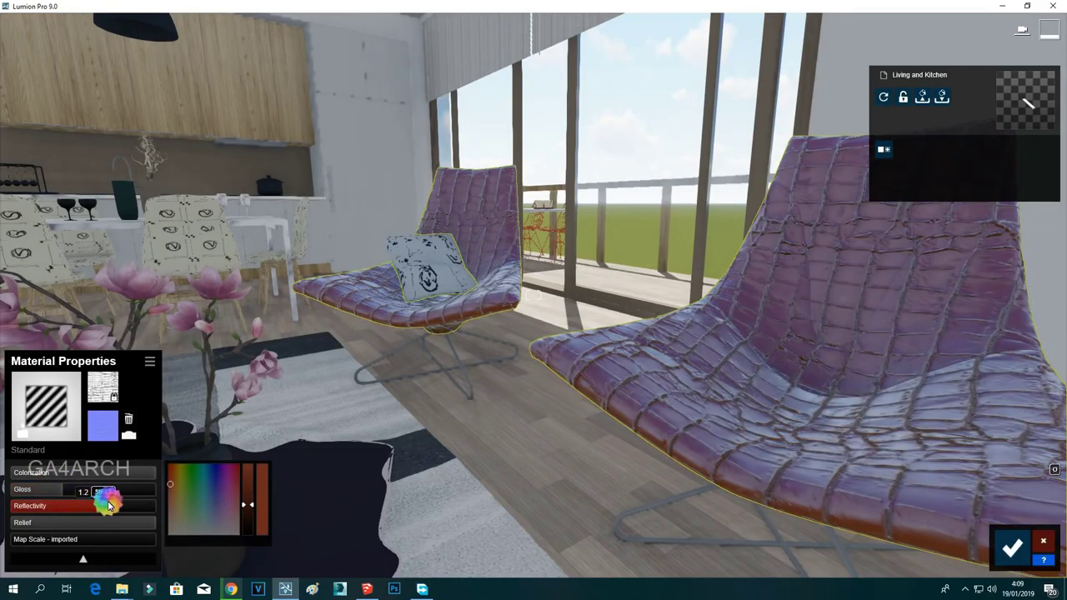
Apply the green Leather 006A 1024 material to the lounge chair cushion and the sofa.
{"action": "key", "text": "s"}
{"action": "right_click_drag", "start_coordinate": [292, 430], "coordinate": [262, 450]}
{"action": "left_click", "coordinate": [562, 252]}
{"action": "left_click", "coordinate": [78, 200]}
{"action": "left_click", "coordinate": [102, 225]}
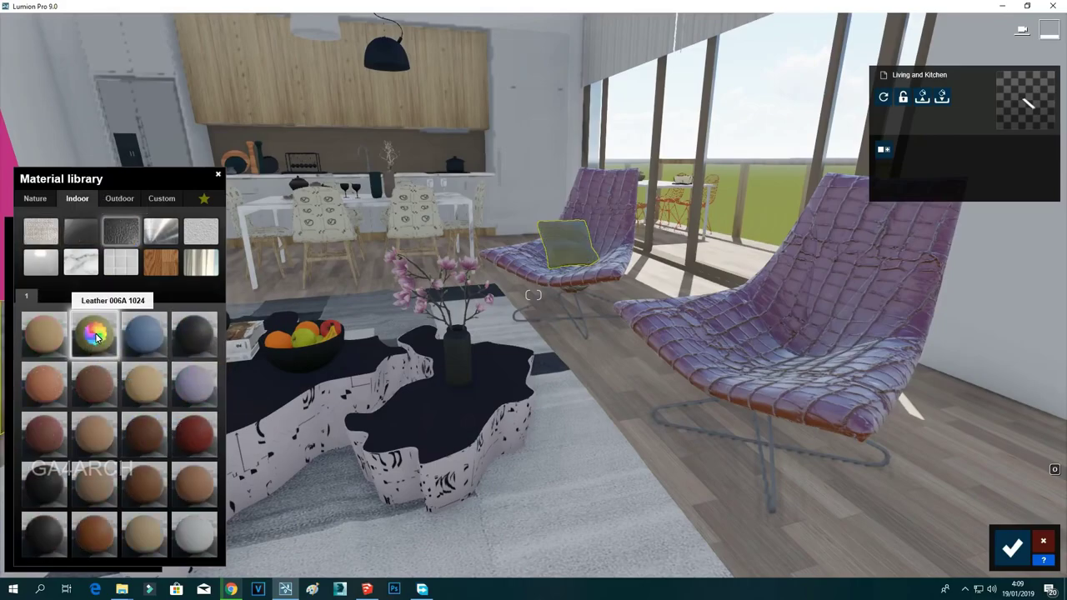
{"action": "left_click", "coordinate": [96, 337]}
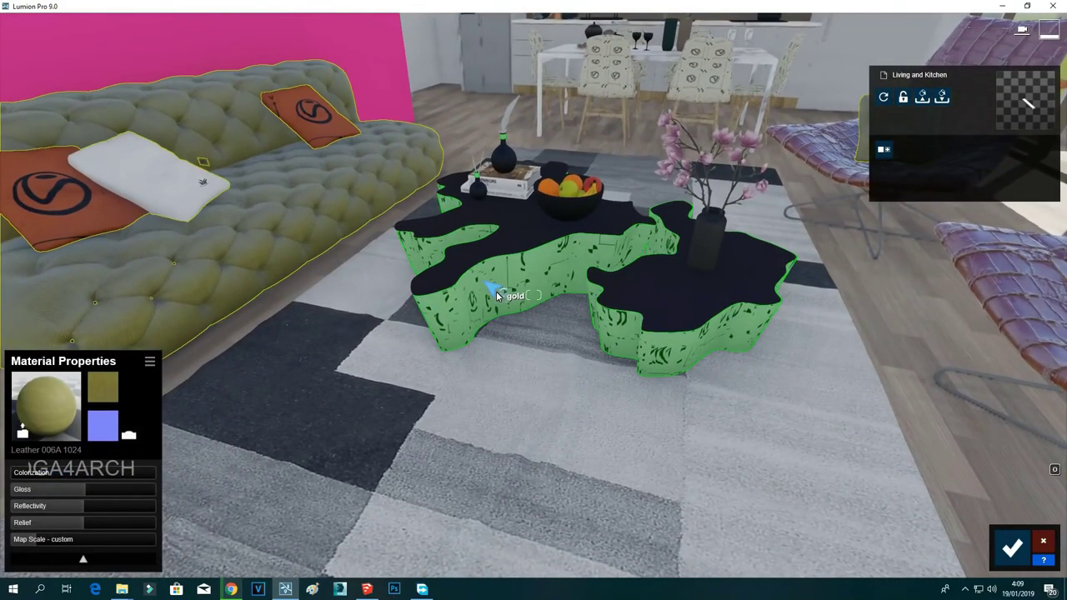
Apply a gold metal material to the sides of the coffee table.
{"action": "left_click", "coordinate": [493, 291]}
{"action": "left_click", "coordinate": [162, 227]}
{"action": "left_click", "coordinate": [92, 326]}
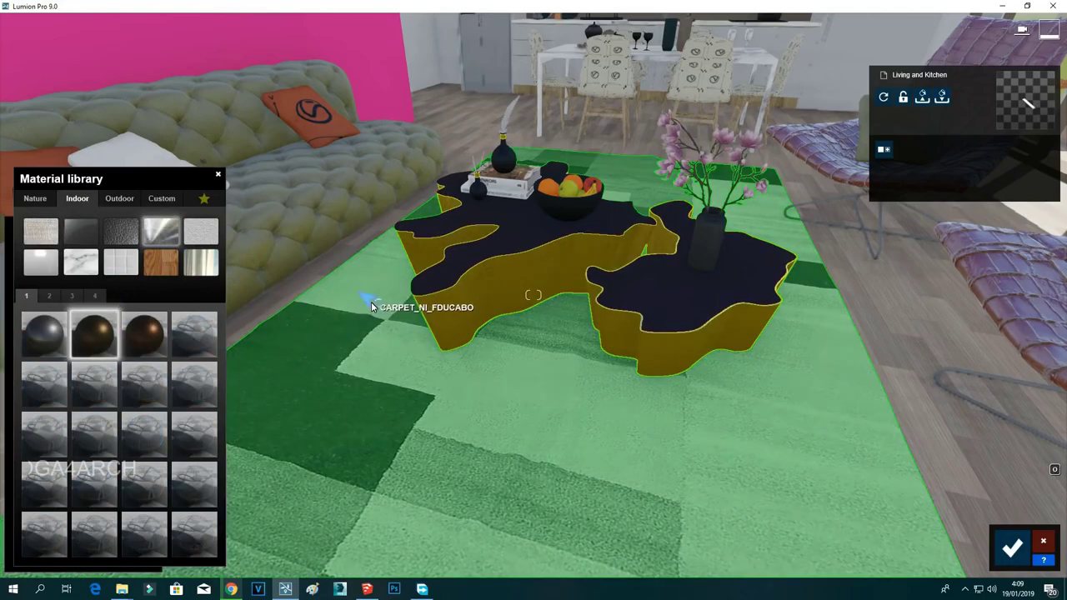
Apply a gold-toned reflective metal material to the black top of the coffee table.
{"action": "scroll", "coordinate": [375, 300], "scroll_direction": "up", "scroll_amount": 3}
{"action": "left_click", "coordinate": [430, 223]}
{"action": "left_click", "coordinate": [79, 199]}
{"action": "left_click", "coordinate": [169, 236]}
{"action": "left_click", "coordinate": [45, 336]}
{"action": "right_click_drag", "start_coordinate": [144, 325], "coordinate": [208, 293]}
{"action": "key", "text": "s"}
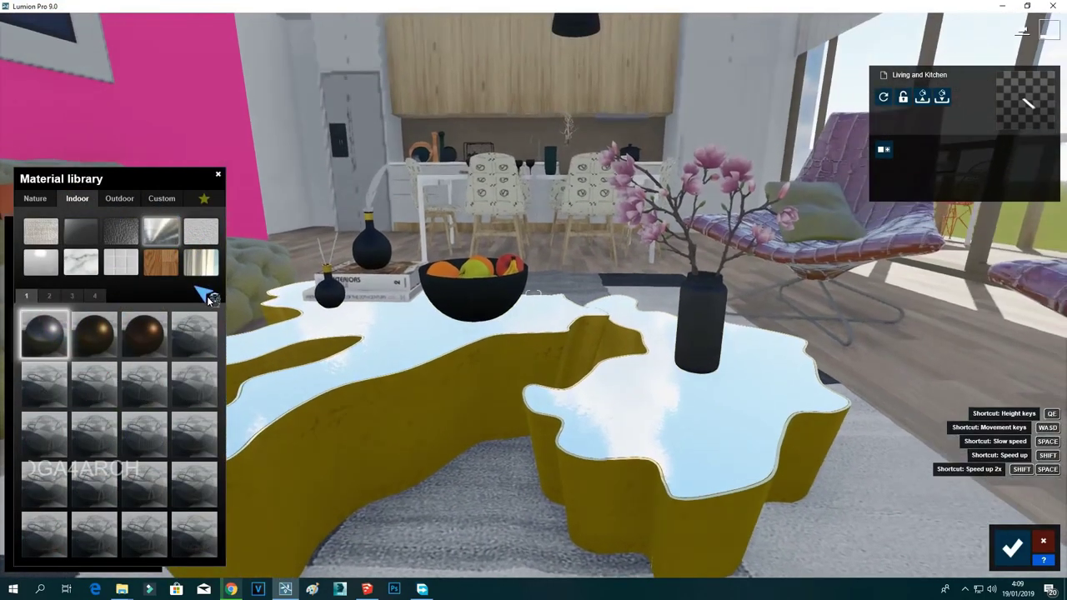
{"action": "left_click", "coordinate": [95, 331]}
Apply a clear glass material to the flower vase on the coffee table.
{"action": "left_click", "coordinate": [655, 313]}
{"action": "left_click", "coordinate": [77, 201]}
{"action": "left_click", "coordinate": [81, 233]}
{"action": "left_click", "coordinate": [50, 331]}
Change the sofa's upholstery to the dark red leather material.
{"action": "right_click_drag", "start_coordinate": [441, 303], "coordinate": [596, 343]}
{"action": "left_click", "coordinate": [596, 342]}
{"action": "left_click", "coordinate": [44, 404]}
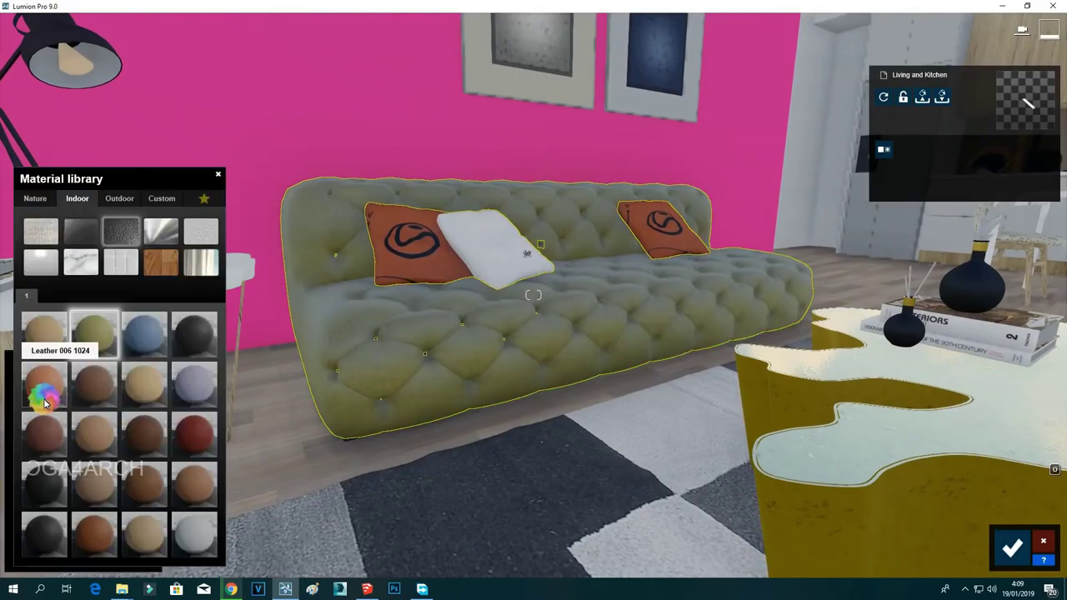
{"action": "left_click", "coordinate": [184, 436]}
Change the colorization of the lounge chairs to a bright yellow.
{"action": "right_click_drag", "start_coordinate": [310, 346], "coordinate": [342, 326]}
{"action": "key", "text": "s"}
{"action": "left_click", "coordinate": [895, 335]}
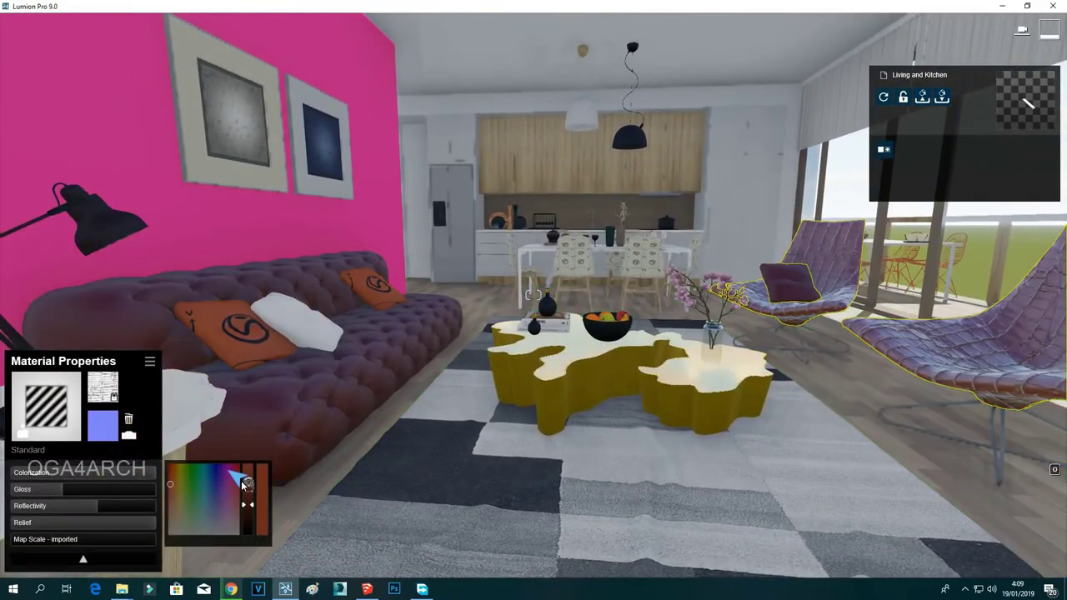
{"action": "left_click", "coordinate": [252, 463]}
{"action": "left_click_drag", "start_coordinate": [177, 472], "coordinate": [179, 464]}
{"action": "left_click_drag", "start_coordinate": [251, 464], "coordinate": [252, 468]}
Try the Polii Wood Flooring 045 2K and 046 2K materials on the pink accent wall.
{"action": "right_click_drag", "start_coordinate": [441, 357], "coordinate": [150, 285]}
{"action": "left_click", "coordinate": [150, 286]}
{"action": "left_click", "coordinate": [97, 221]}
{"action": "left_click", "coordinate": [112, 266]}
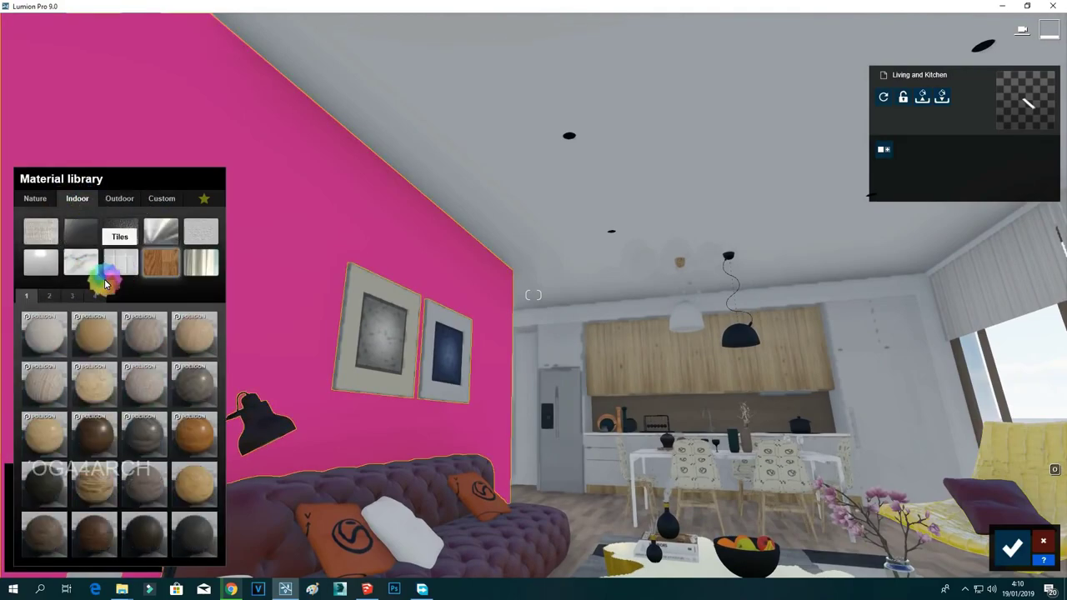
{"action": "left_click", "coordinate": [65, 296]}
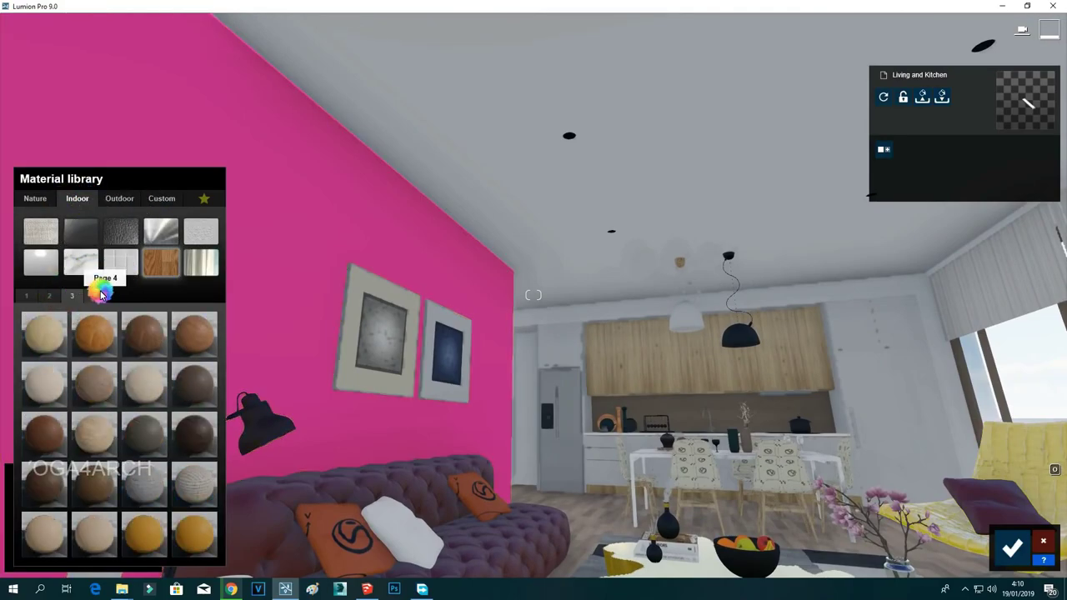
{"action": "left_click", "coordinate": [31, 296]}
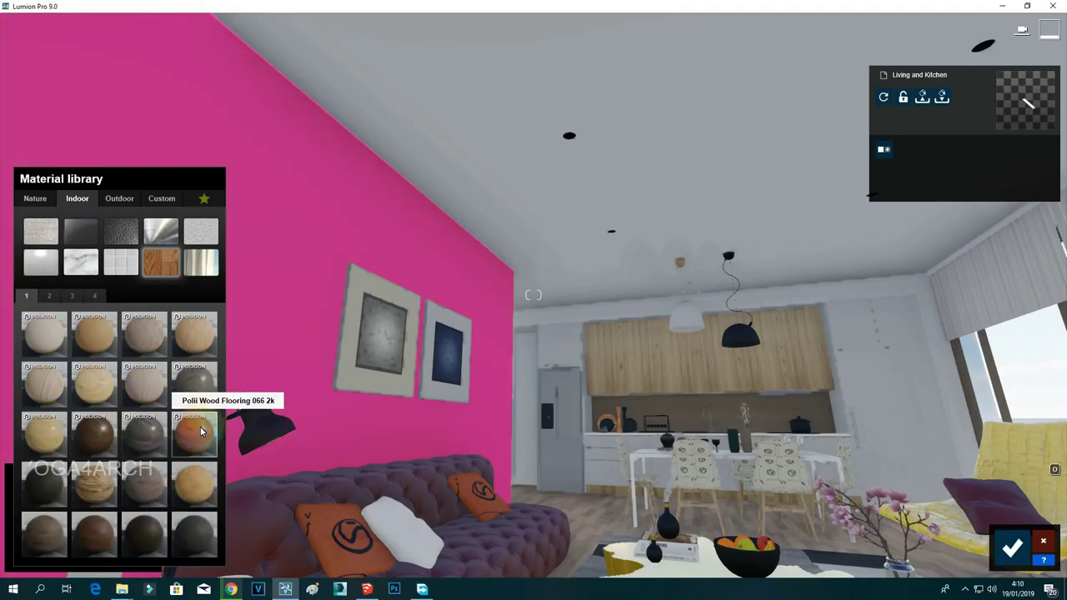
{"action": "right_click_drag", "start_coordinate": [321, 292], "coordinate": [293, 337]}
{"action": "left_click", "coordinate": [90, 431]}
{"action": "left_click", "coordinate": [133, 443]}
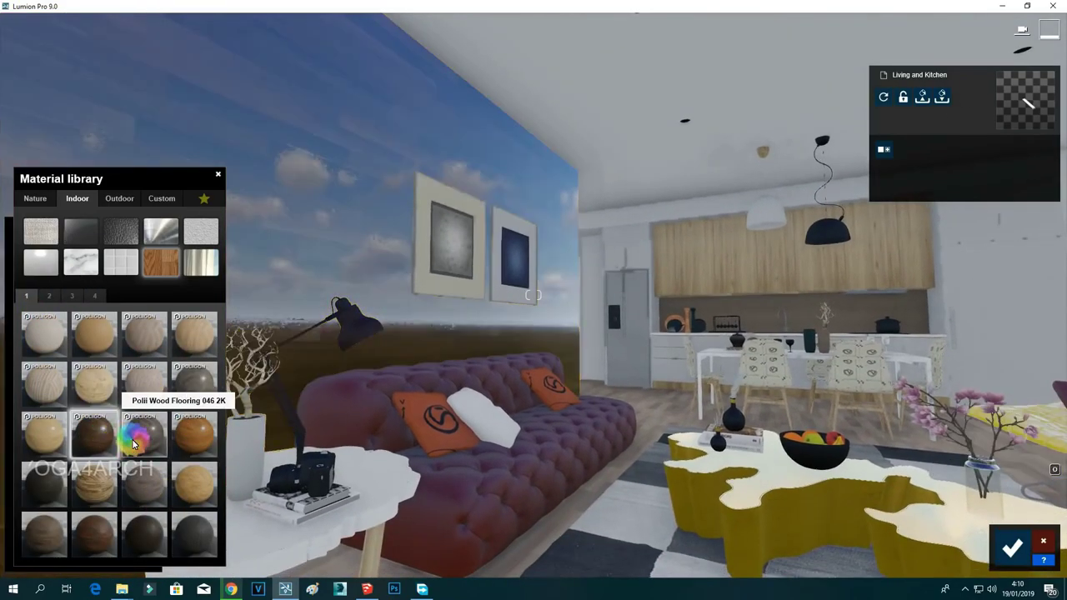
Apply a dark diamond-patterned indoor tile material to the accent wall behind the sofa.
{"action": "left_click", "coordinate": [117, 200]}
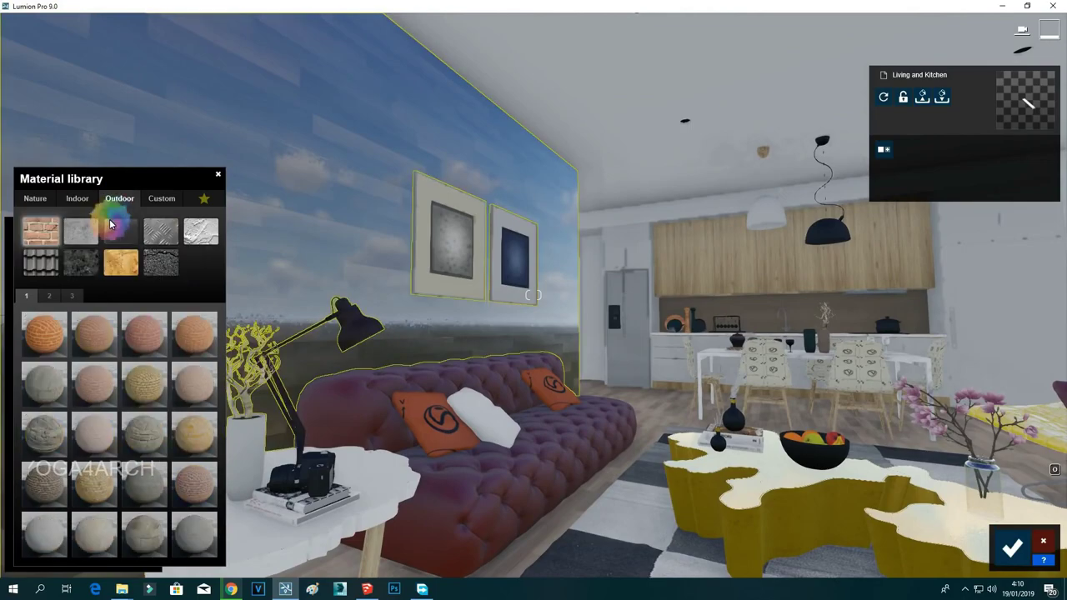
{"action": "left_click", "coordinate": [81, 200]}
{"action": "left_click", "coordinate": [121, 262]}
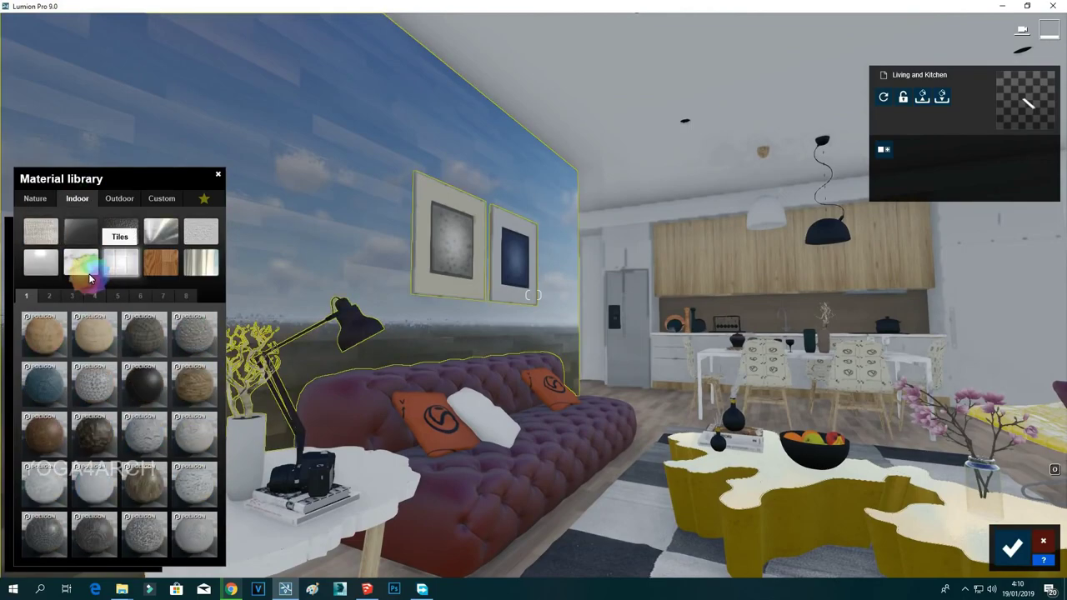
{"action": "left_click", "coordinate": [33, 297]}
{"action": "left_click", "coordinate": [98, 440]}
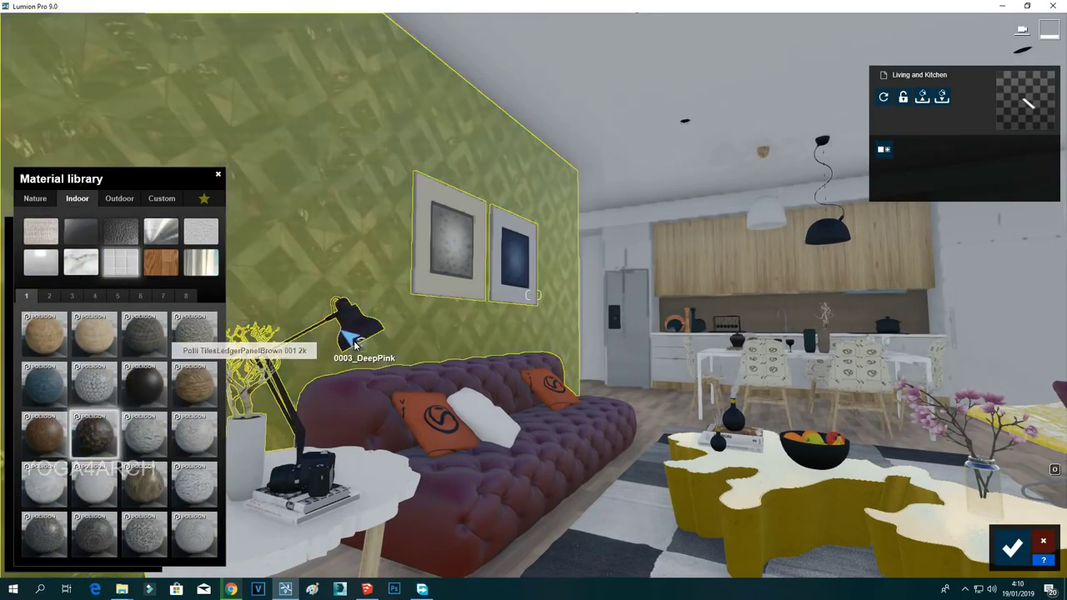
Assign a Standard material with reduced gloss to the wooden kitchen cabinets.
{"action": "key", "text": "w"}
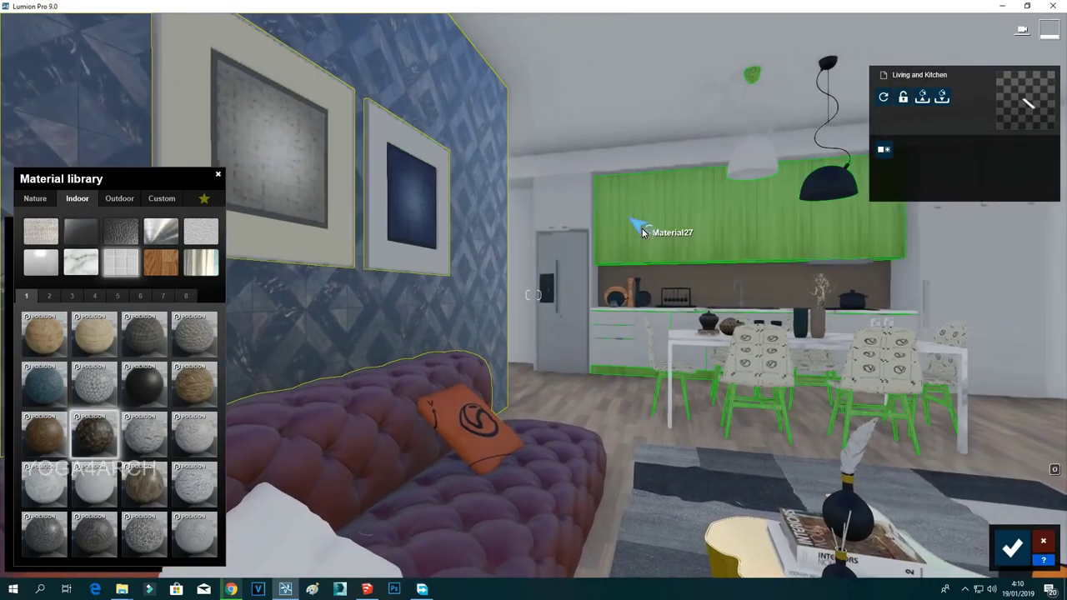
{"action": "left_click", "coordinate": [639, 228]}
{"action": "left_click", "coordinate": [34, 359]}
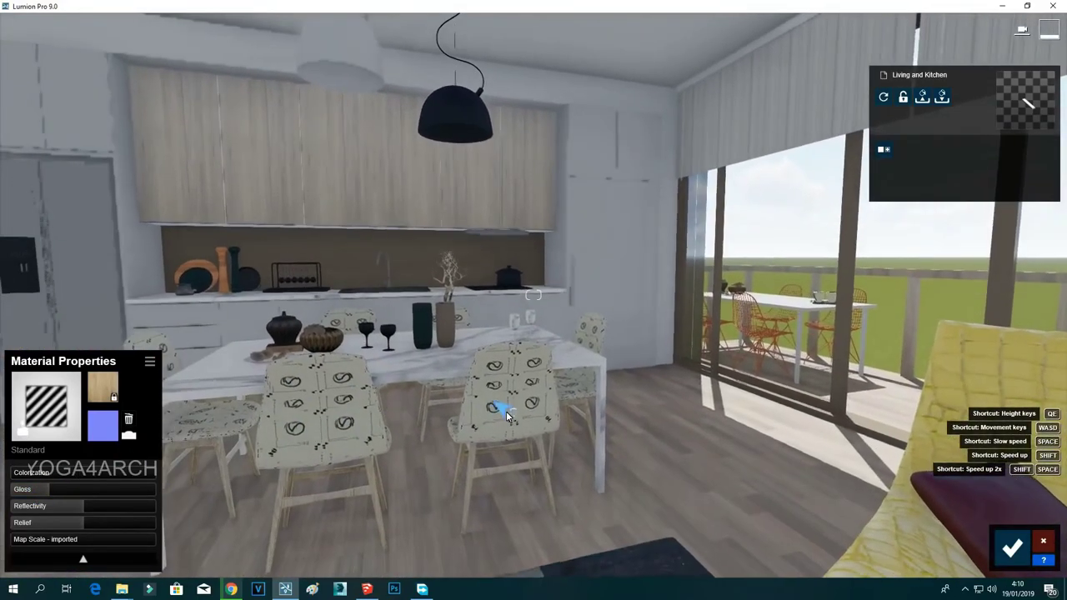
Apply a plain grey indoor fabric material to the dining chair seats.
{"action": "left_click", "coordinate": [405, 409]}
{"action": "left_click", "coordinate": [69, 197]}
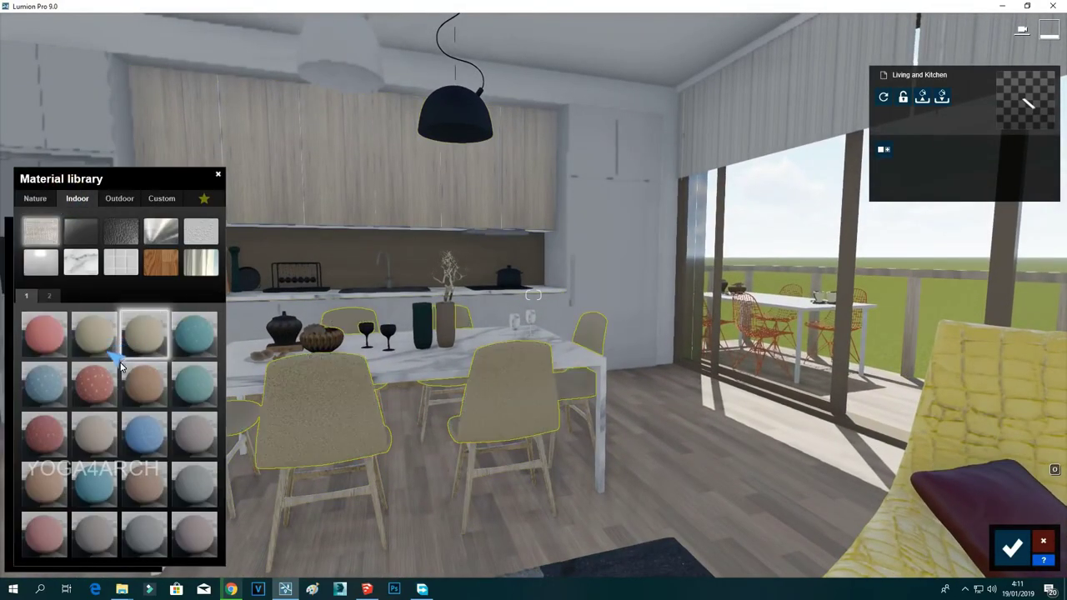
{"action": "left_click", "coordinate": [187, 487]}
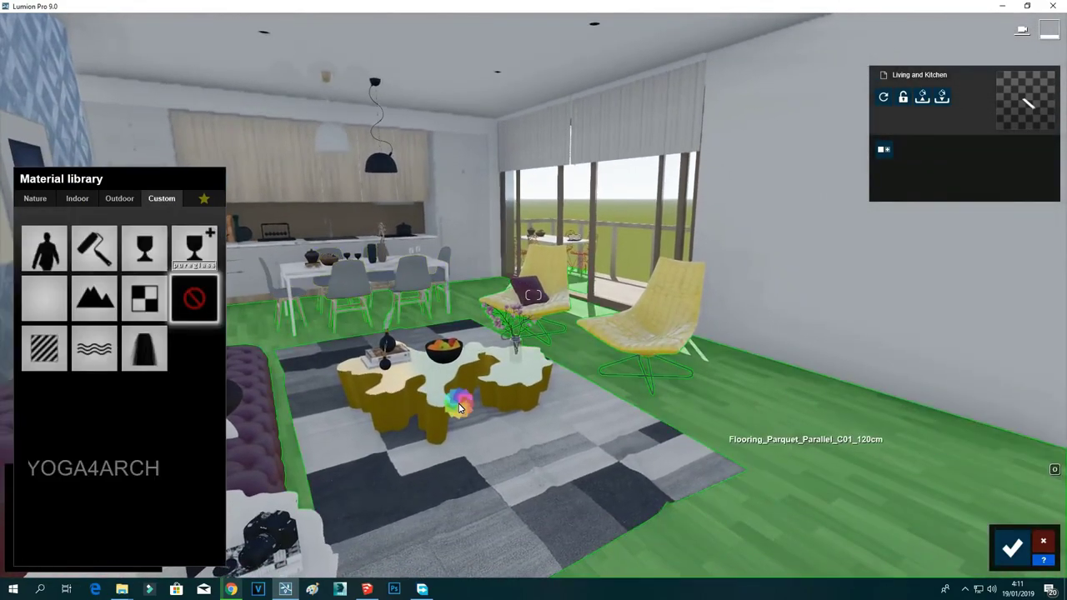
Apply the Polii Wood Flooring 066 2K material to the parquet floor.
{"action": "left_click", "coordinate": [69, 198]}
{"action": "left_click", "coordinate": [147, 264]}
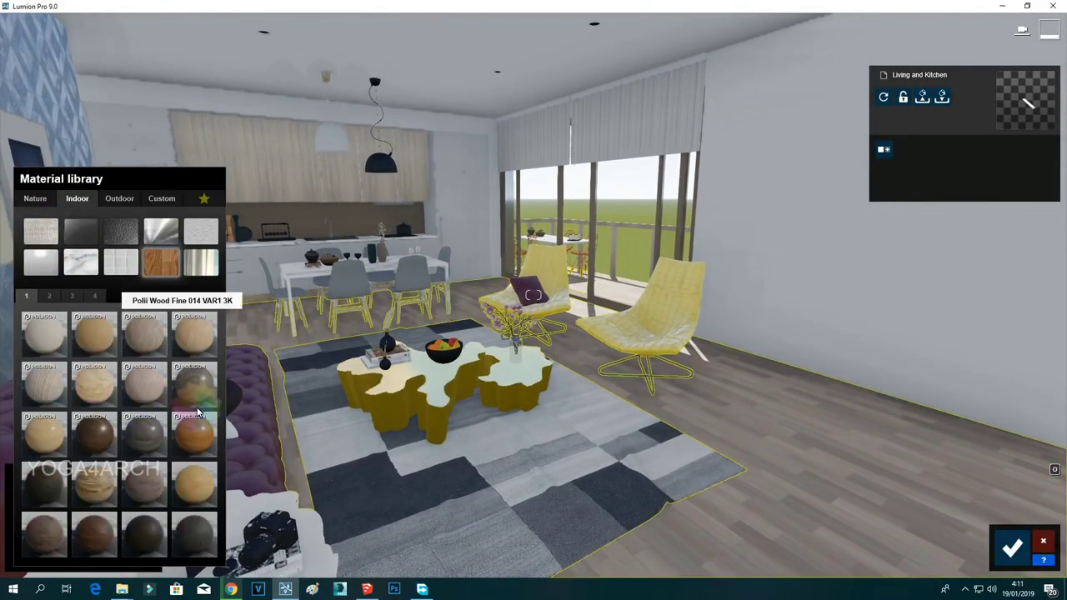
{"action": "left_click", "coordinate": [190, 382]}
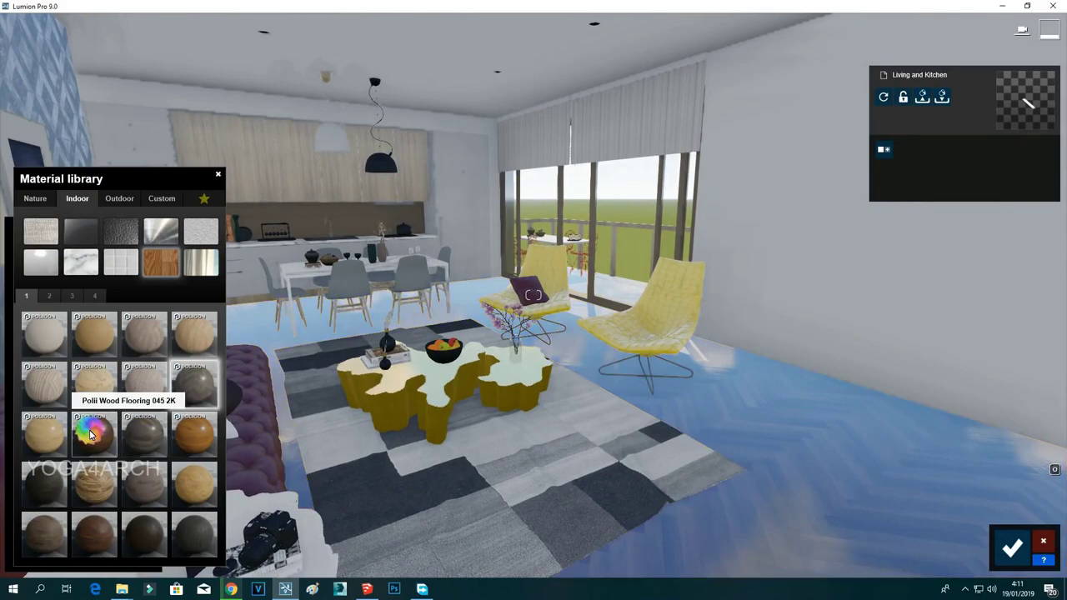
{"action": "left_click", "coordinate": [48, 296]}
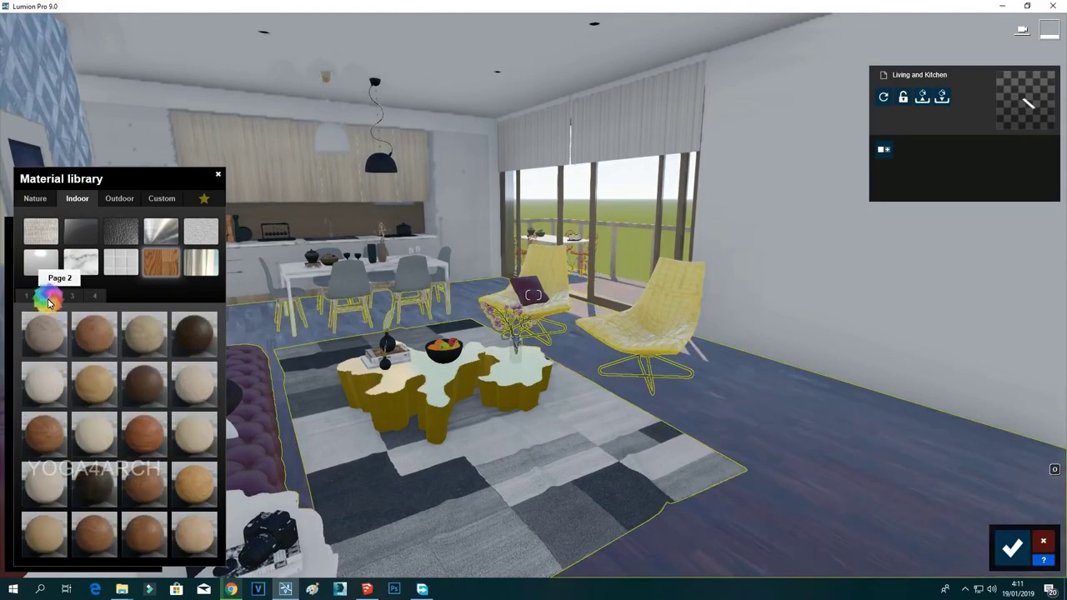
{"action": "left_click", "coordinate": [71, 296]}
{"action": "left_click", "coordinate": [26, 297]}
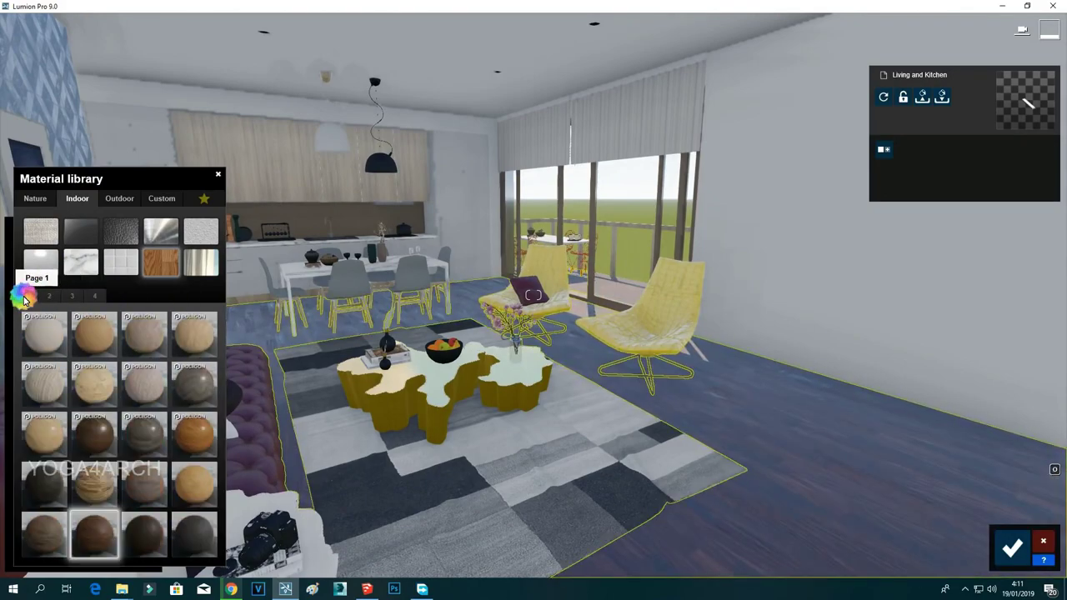
{"action": "left_click", "coordinate": [90, 438]}
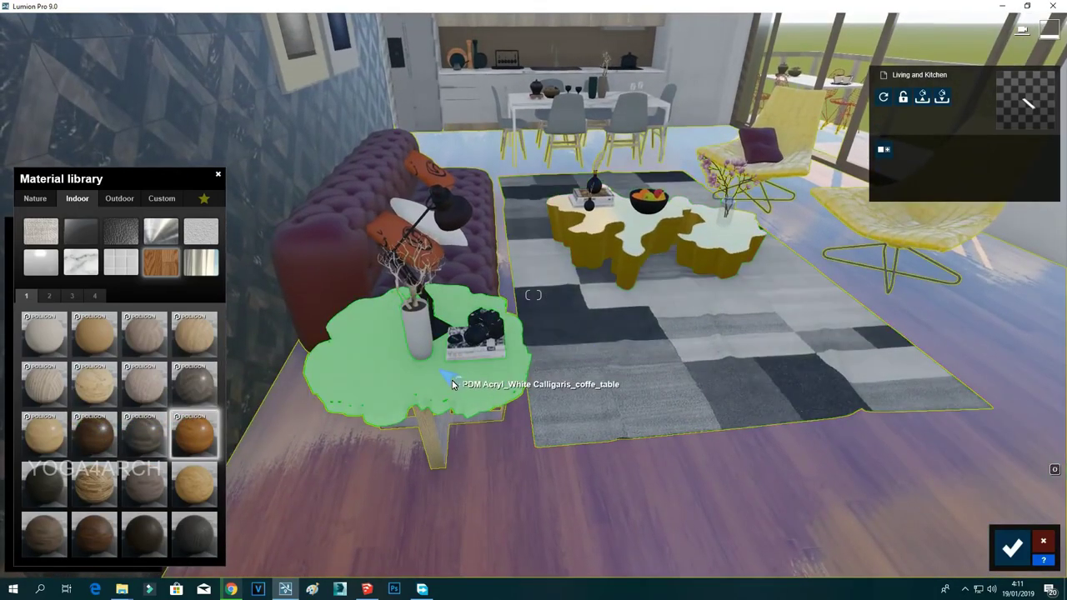
Apply the indoor Aluminium metal material to the white top of the side table beside the sofa.
{"action": "left_click", "coordinate": [310, 352]}
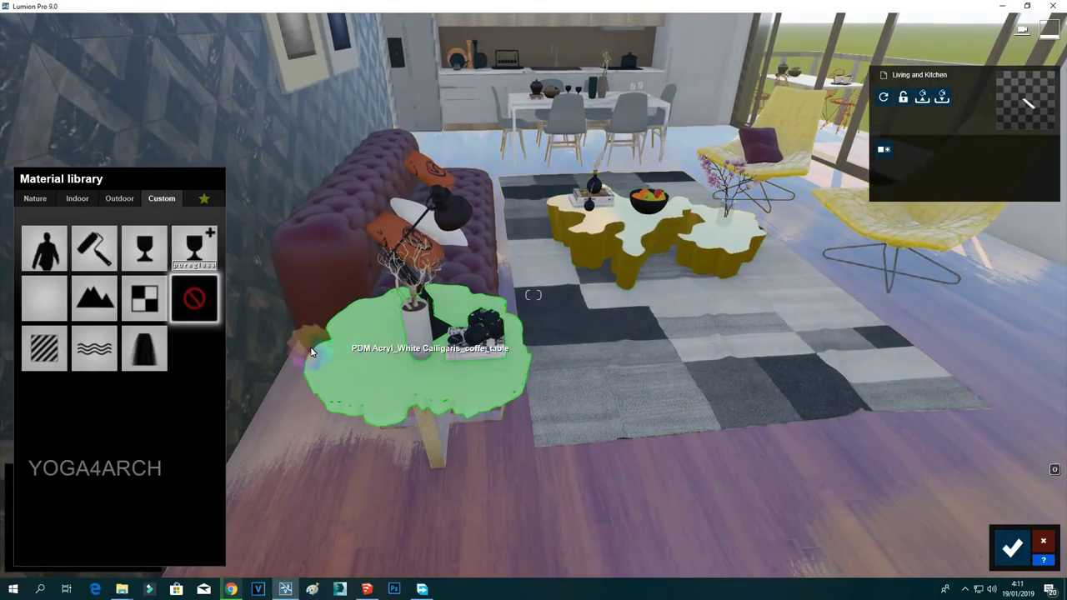
{"action": "left_click", "coordinate": [77, 198]}
{"action": "left_click", "coordinate": [154, 233]}
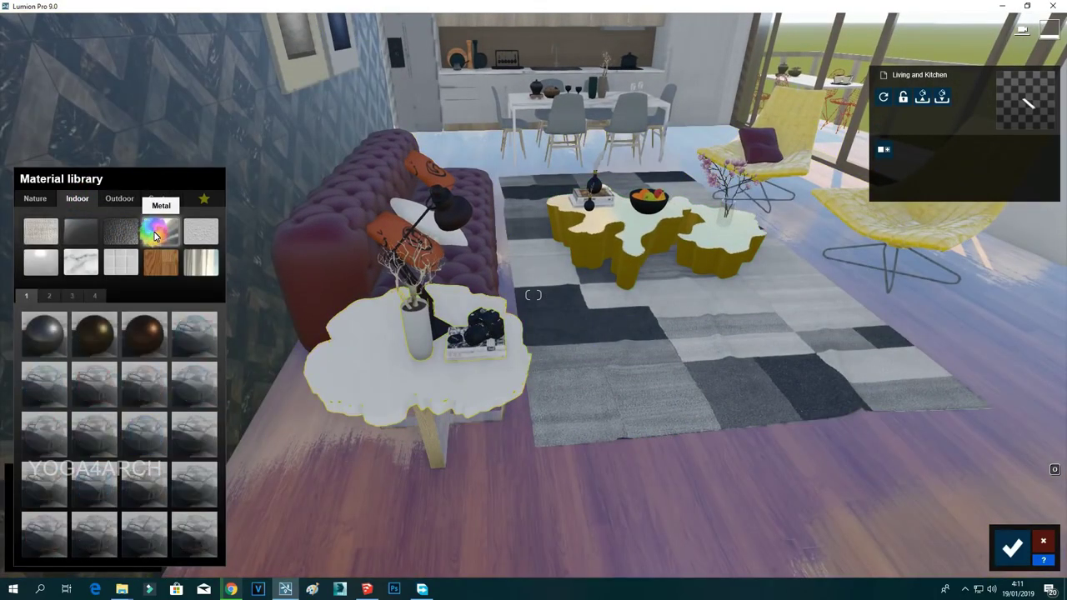
{"action": "left_click", "coordinate": [75, 298]}
{"action": "left_click", "coordinate": [28, 297]}
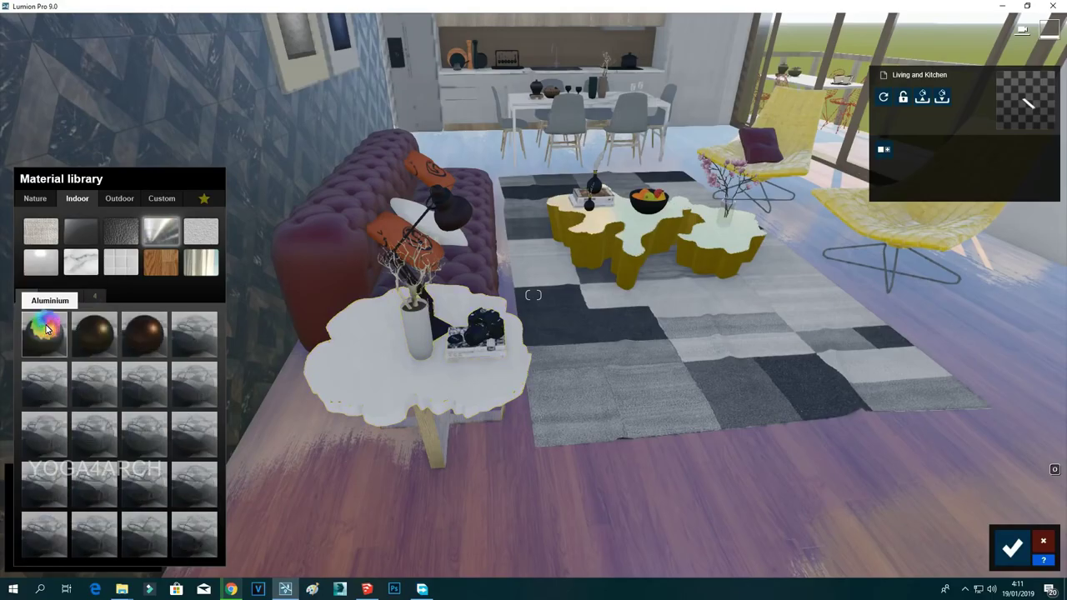
{"action": "left_click", "coordinate": [45, 329]}
Apply a fur material to the orange sofa cushions, trying Brown and White Fur and settling on Black Velvet Fur.
{"action": "key", "text": "w"}
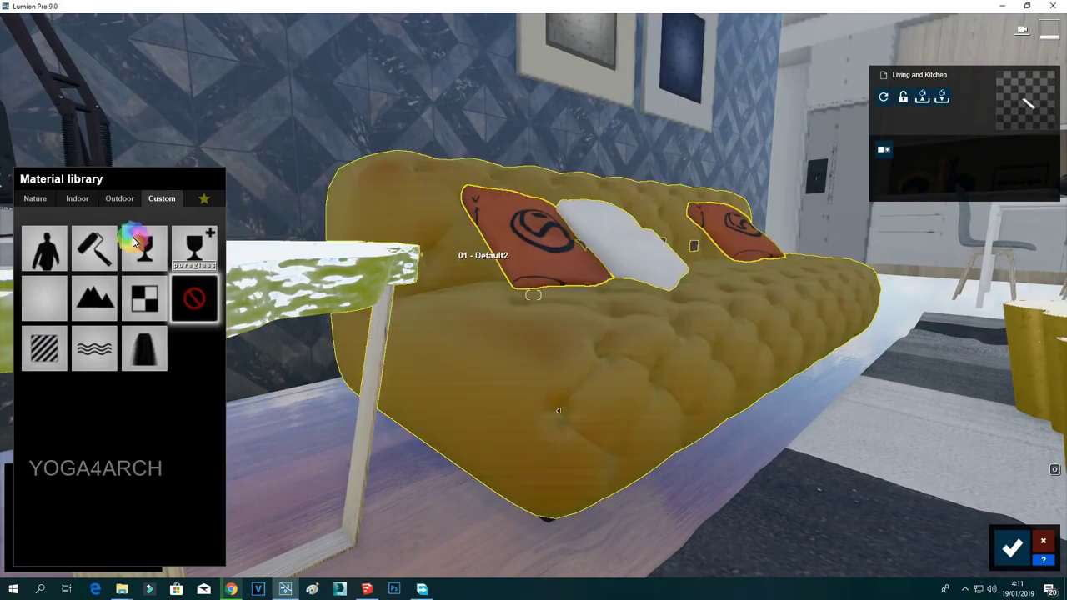
{"action": "left_click", "coordinate": [509, 225]}
{"action": "left_click", "coordinate": [77, 198]}
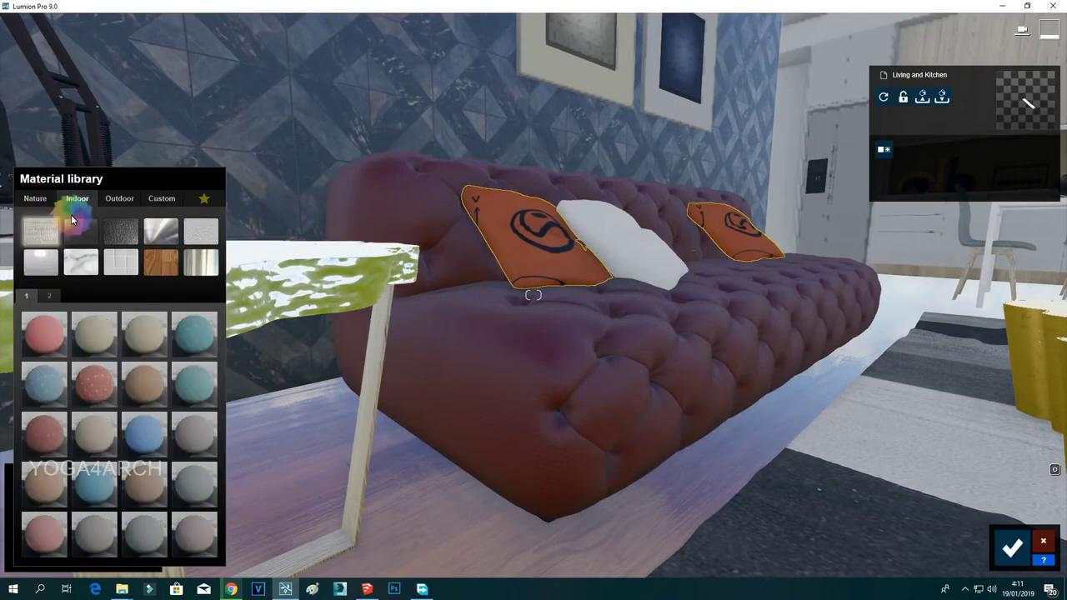
{"action": "left_click", "coordinate": [36, 201]}
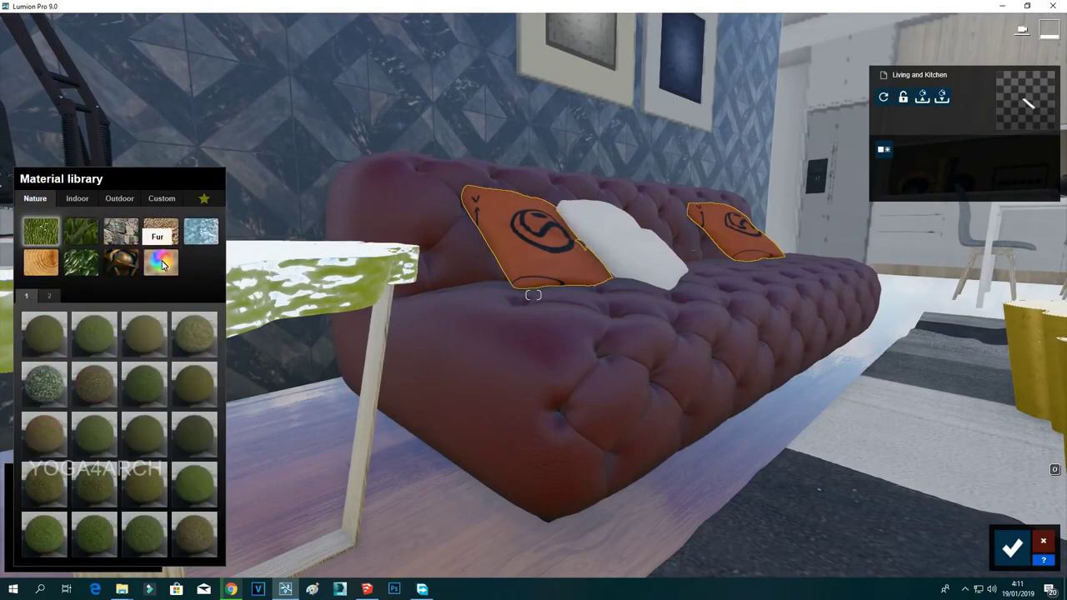
{"action": "left_click", "coordinate": [184, 341]}
{"action": "key", "text": "s"}
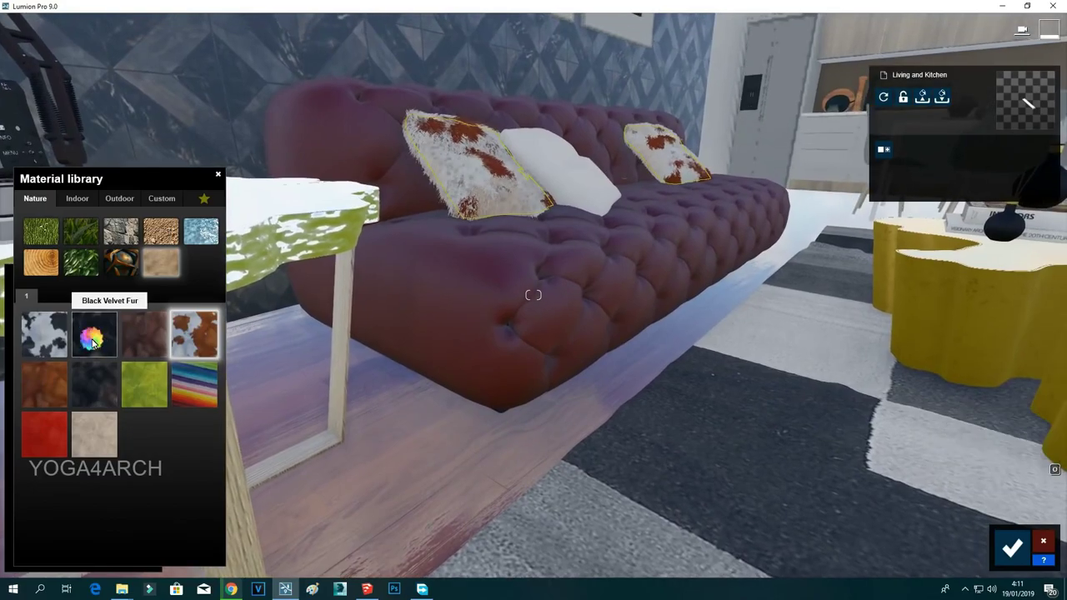
{"action": "left_click", "coordinate": [94, 333]}
Give the white cushion in the middle of the sofa a light fur material.
{"action": "left_click", "coordinate": [587, 181]}
{"action": "left_click", "coordinate": [37, 200]}
{"action": "left_click", "coordinate": [157, 264]}
Apply the Black and White Fur material to the striped rug under the coffee table.
{"action": "right_click_drag", "start_coordinate": [481, 333], "coordinate": [519, 322]}
{"action": "key", "text": "s"}
{"action": "left_click", "coordinate": [378, 450]}
{"action": "left_click", "coordinate": [31, 203]}
{"action": "left_click", "coordinate": [151, 268]}
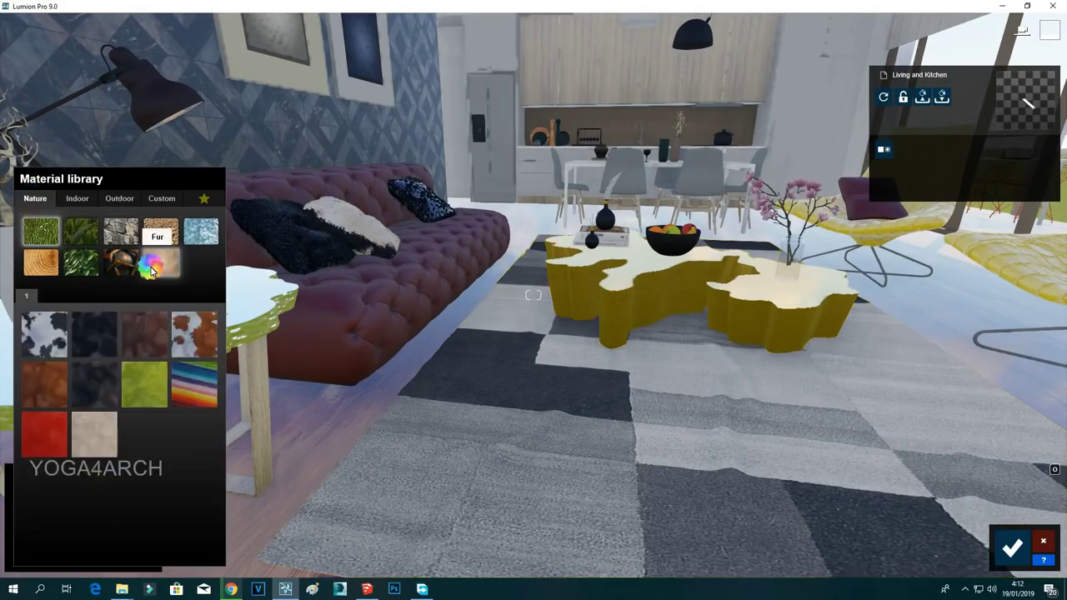
{"action": "left_click", "coordinate": [50, 351]}
{"action": "key", "text": "s"}
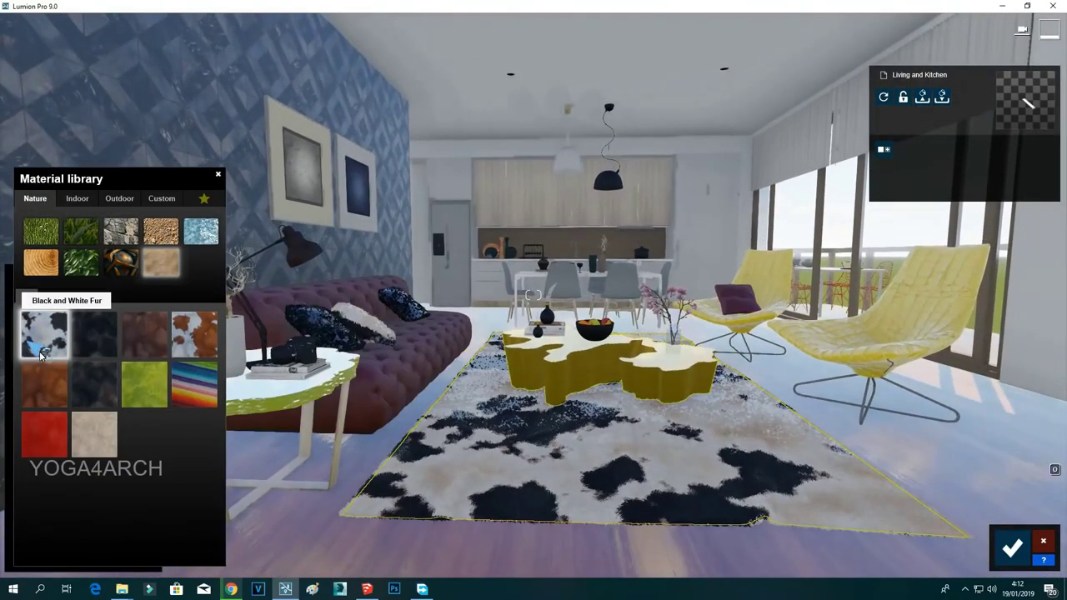
Try other fur variants on the rug, including Brown and White Fur and Rainbow Fur.
{"action": "left_click", "coordinate": [95, 339]}
{"action": "left_click", "coordinate": [194, 341]}
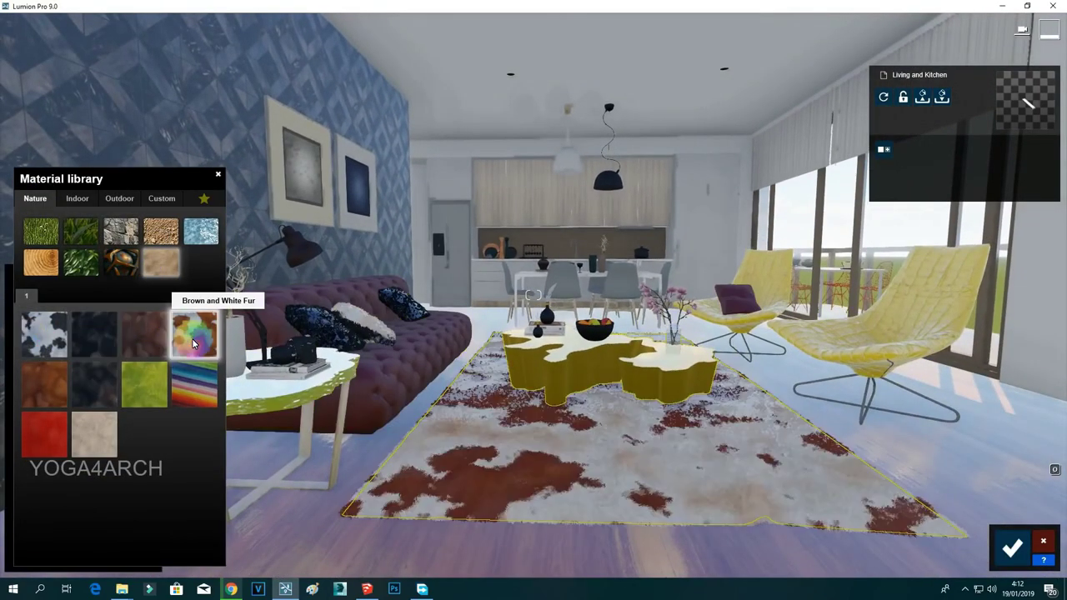
{"action": "left_click", "coordinate": [144, 384]}
{"action": "left_click", "coordinate": [197, 391]}
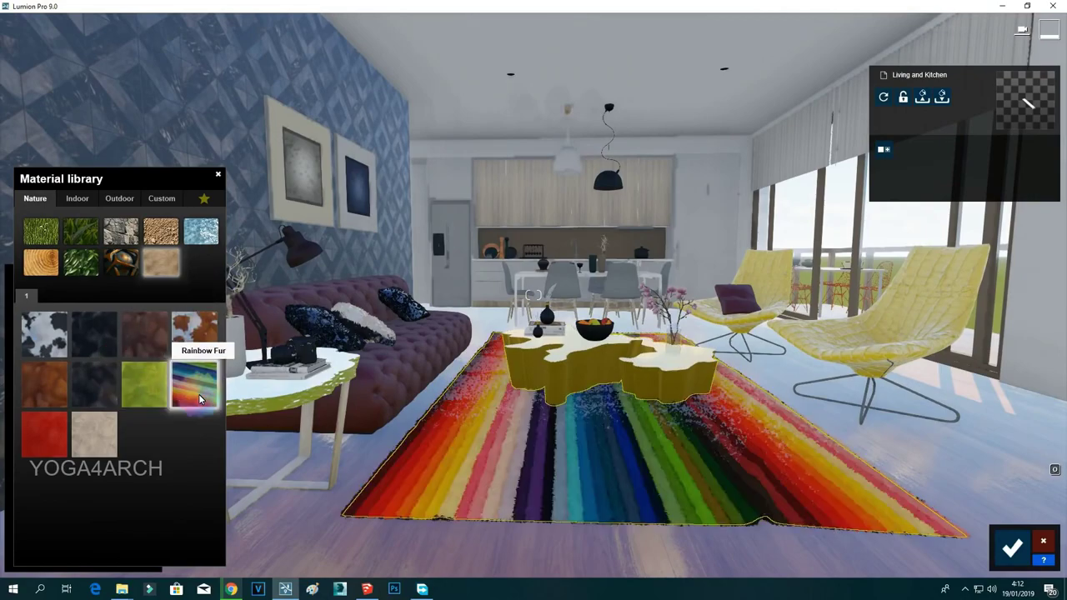
Apply the Dark Grey Fur material to the rug and inspect its pile up close.
{"action": "left_click", "coordinate": [98, 398]}
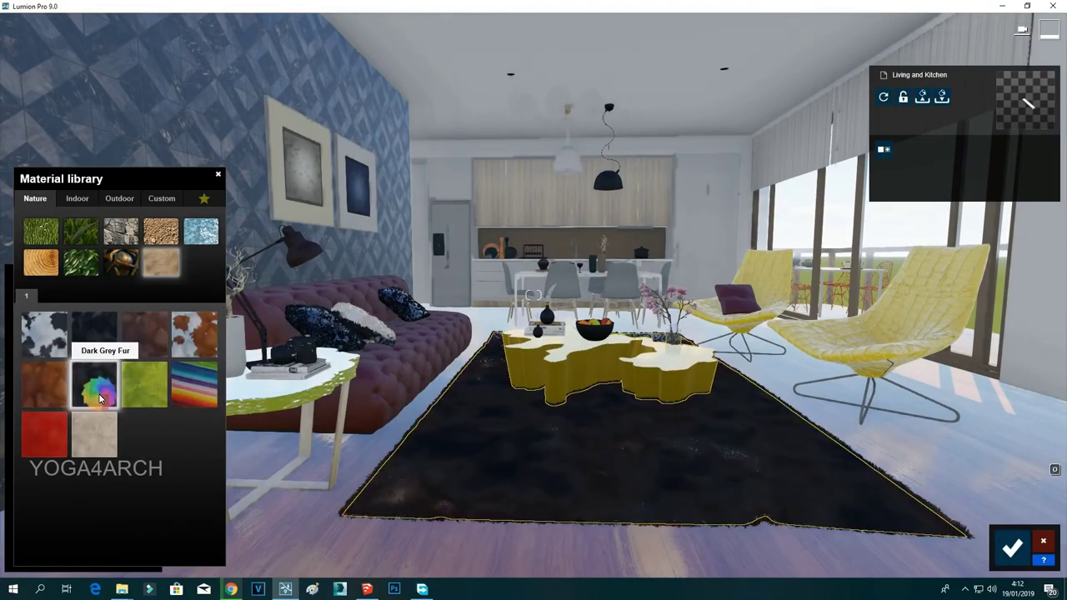
{"action": "left_click", "coordinate": [94, 398]}
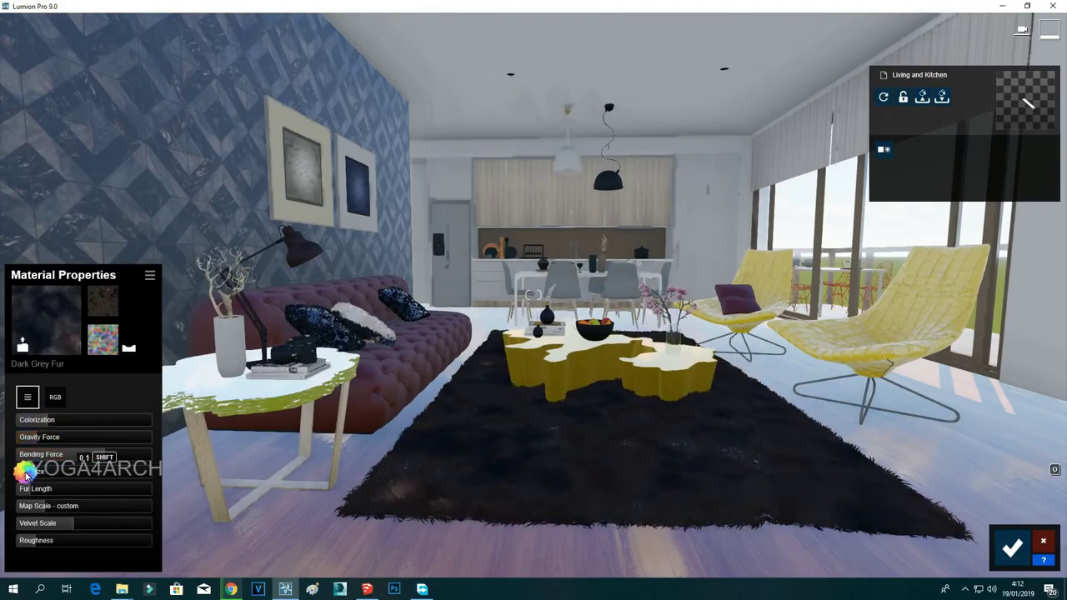
{"action": "right_click_drag", "start_coordinate": [435, 395], "coordinate": [433, 339]}
{"action": "key", "text": "w"}
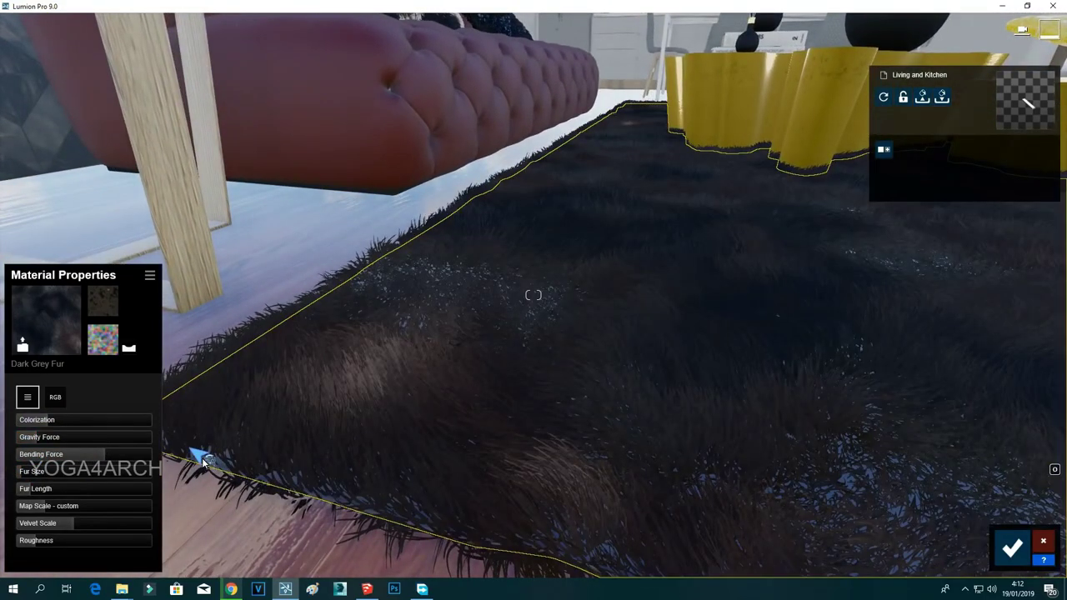
Try Interior Glass 001 on the side table's vase and replace it with a black indoor marble.
{"action": "key", "text": "s"}
{"action": "key", "text": "s"}
{"action": "right_click_drag", "start_coordinate": [600, 402], "coordinate": [594, 356]}
{"action": "key", "text": "s"}
{"action": "left_click", "coordinate": [334, 244]}
{"action": "left_click", "coordinate": [77, 199]}
{"action": "left_click", "coordinate": [80, 232]}
{"action": "right_click_drag", "start_coordinate": [385, 268], "coordinate": [414, 238]}
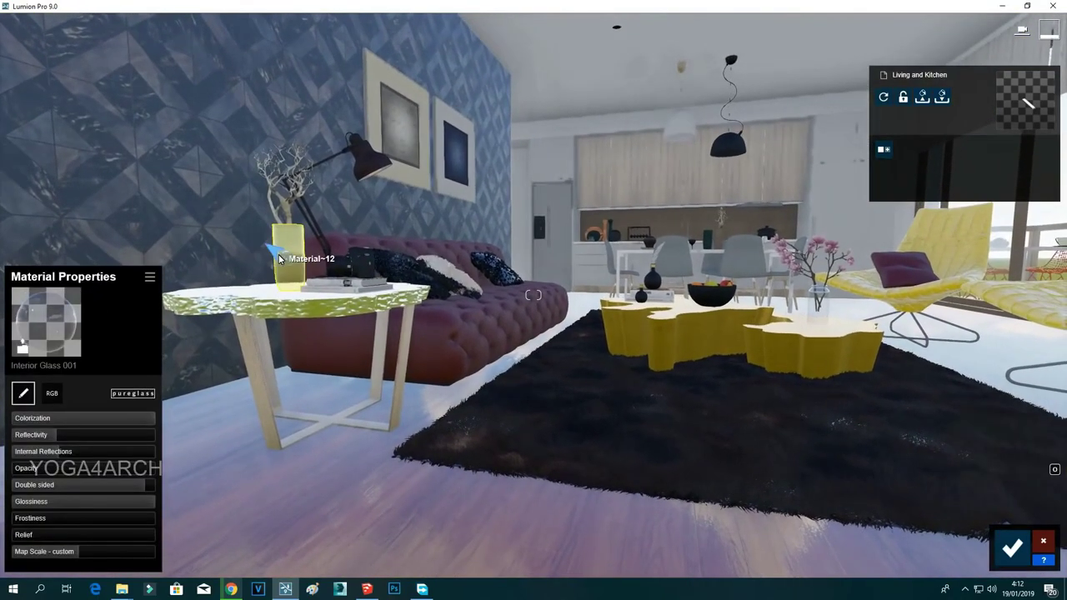
{"action": "left_click", "coordinate": [38, 326]}
{"action": "left_click", "coordinate": [81, 263]}
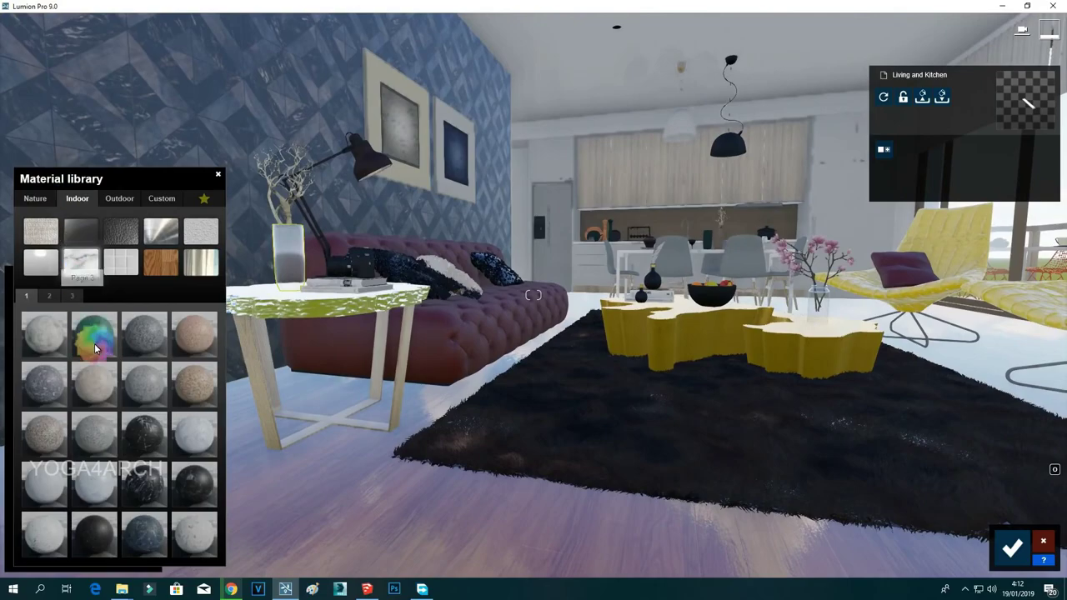
{"action": "left_click", "coordinate": [151, 442]}
Apply the Marble 001 DDDS 1024 material to the dining table top and kitchen countertop.
{"action": "key", "text": "w"}
{"action": "mouse_move", "coordinate": [535, 380]}
{"action": "right_mouse_down"}
{"action": "mouse_move", "coordinate": [574, 364]}
{"action": "mouse_move", "coordinate": [531, 375]}
{"action": "right_mouse_up"}
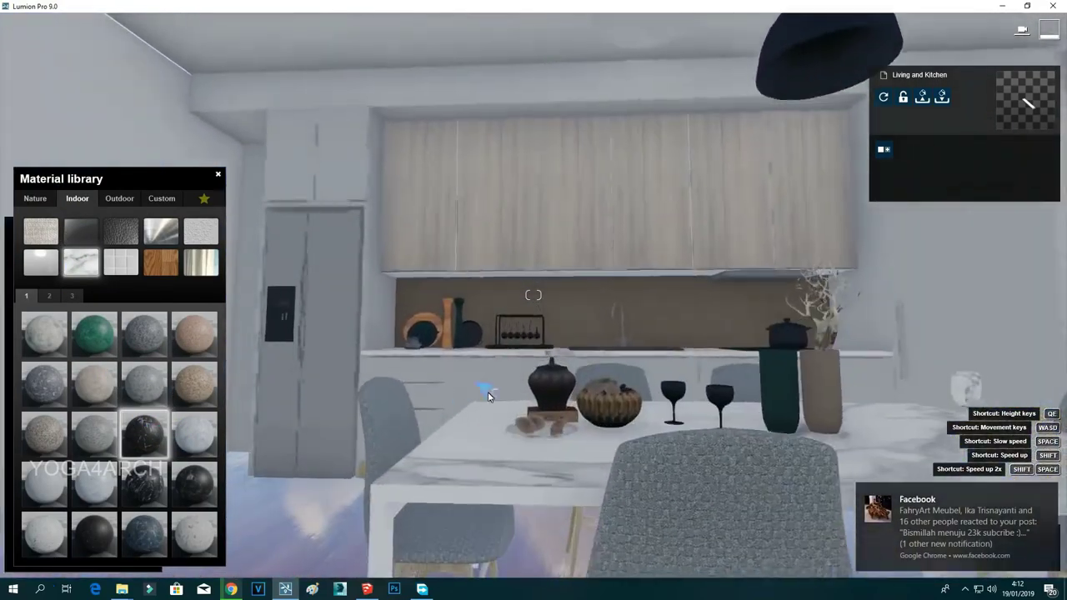
{"action": "left_click", "coordinate": [453, 435]}
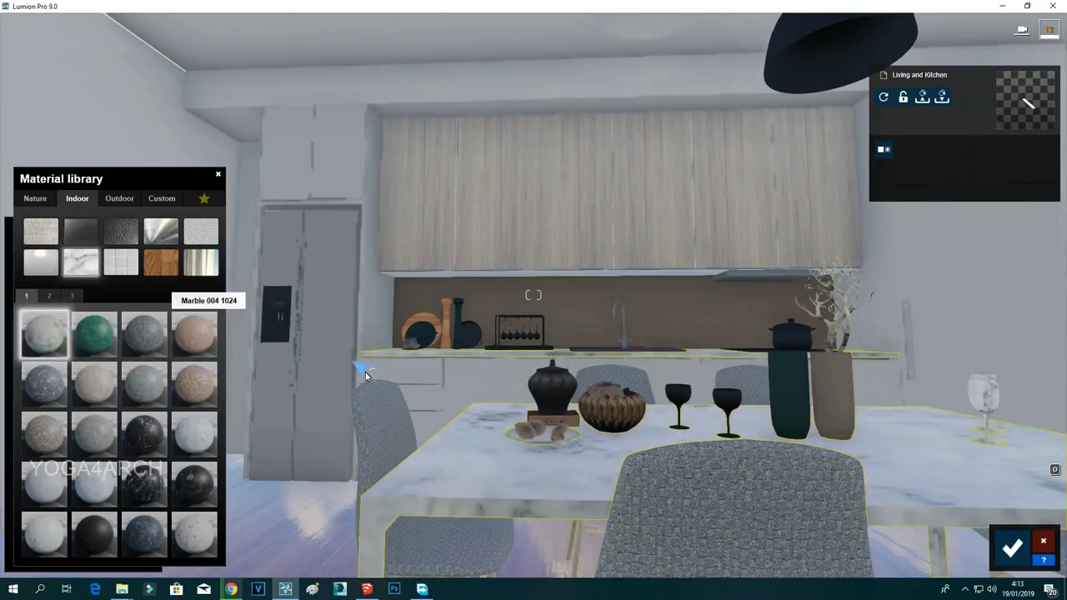
Apply the indoor Aluminium metal material to the kitchen faucet and the Newton's cradle ornament on the countertop.
{"action": "key", "text": "w"}
{"action": "right_click_drag", "start_coordinate": [395, 354], "coordinate": [501, 276]}
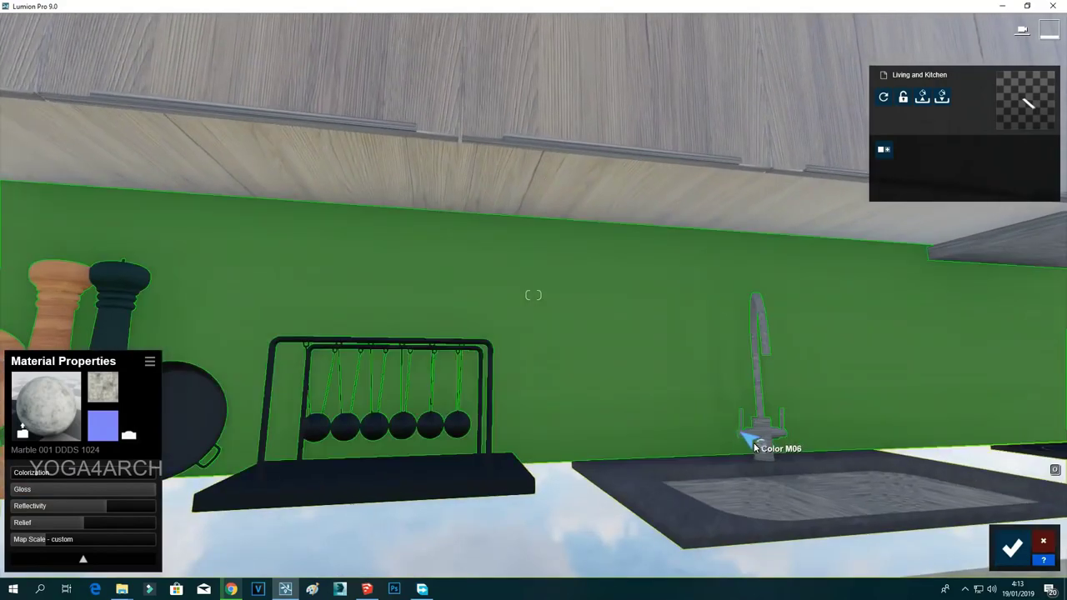
{"action": "left_click", "coordinate": [754, 448]}
{"action": "left_click", "coordinate": [77, 198]}
{"action": "left_click", "coordinate": [161, 231]}
{"action": "left_click", "coordinate": [38, 336]}
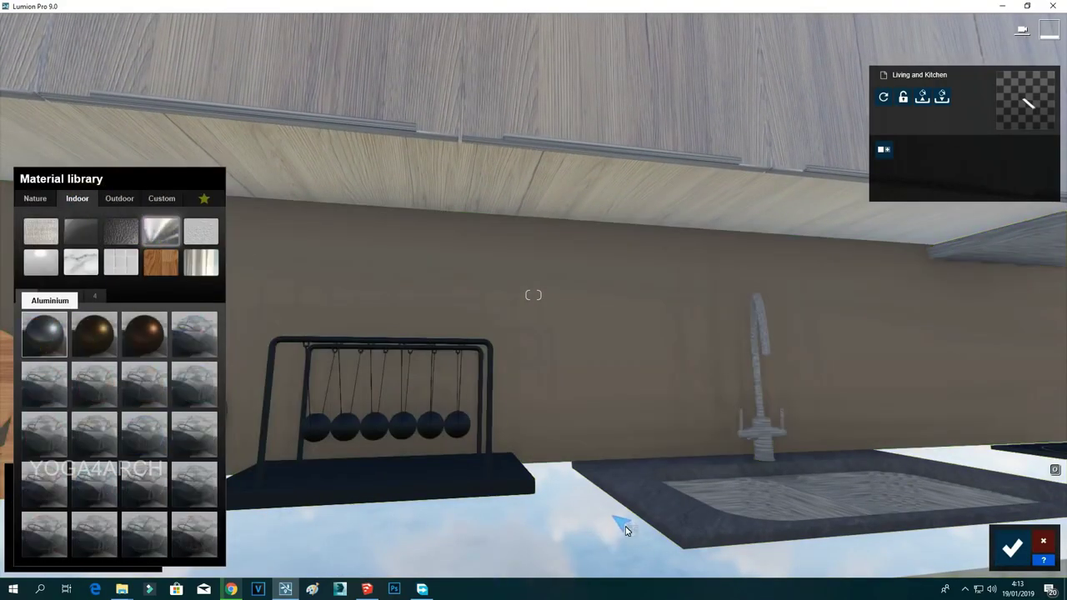
{"action": "left_click", "coordinate": [77, 198]}
{"action": "left_click", "coordinate": [161, 232]}
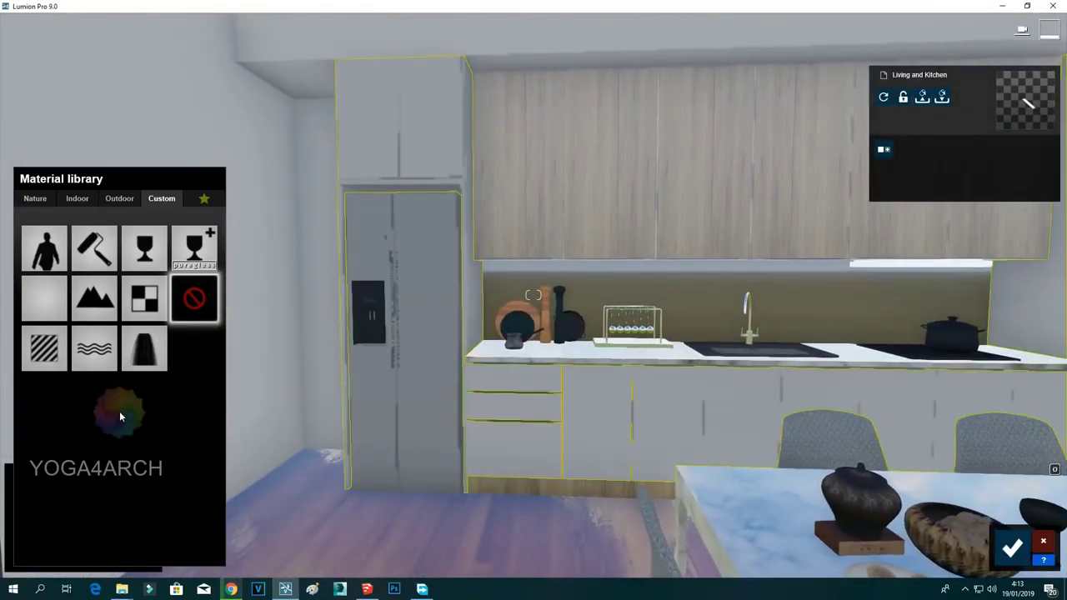
Assign a Standard material to the white kitchen cabinets and colour it yellow.
{"action": "left_click", "coordinate": [47, 357]}
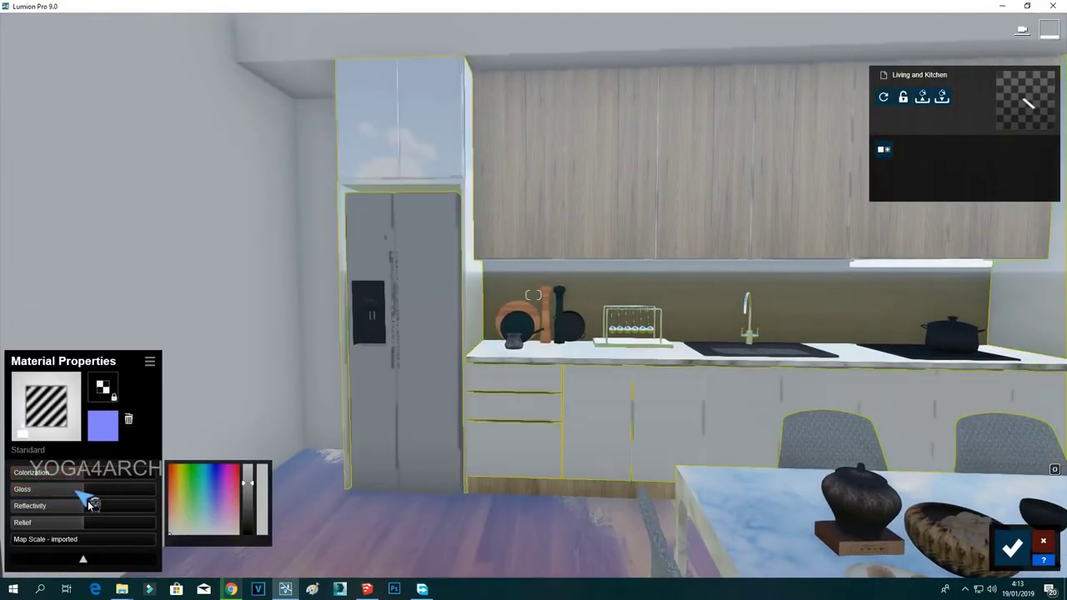
{"action": "left_click", "coordinate": [177, 468]}
Assign a Standard material to the dark green plate and mill on the kitchen countertop.
{"action": "right_click_drag", "start_coordinate": [434, 392], "coordinate": [527, 362]}
{"action": "key", "text": "w"}
{"action": "left_click", "coordinate": [528, 362]}
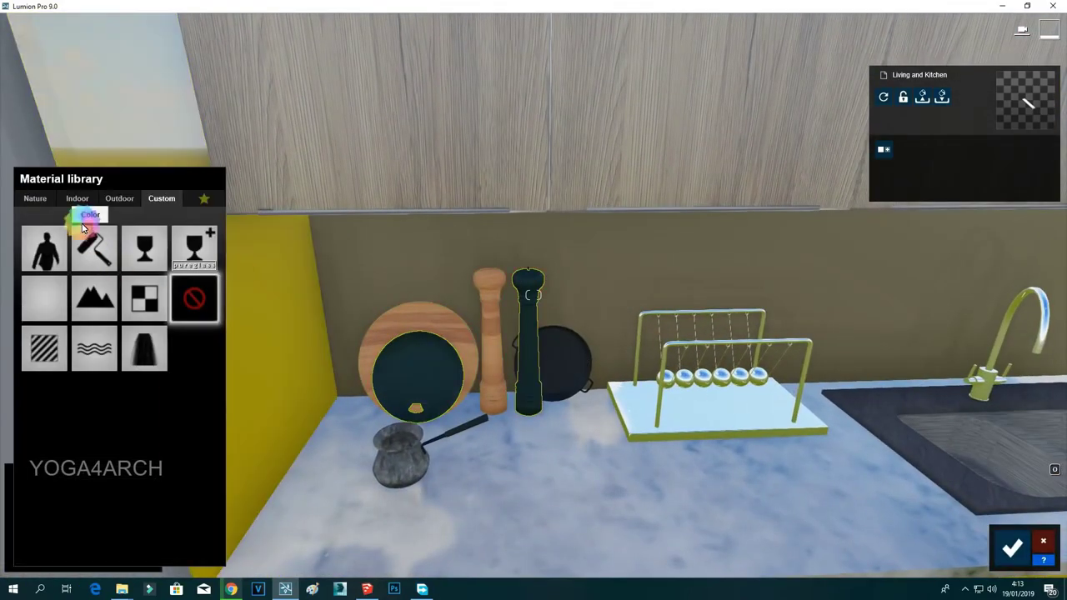
{"action": "left_click", "coordinate": [48, 363]}
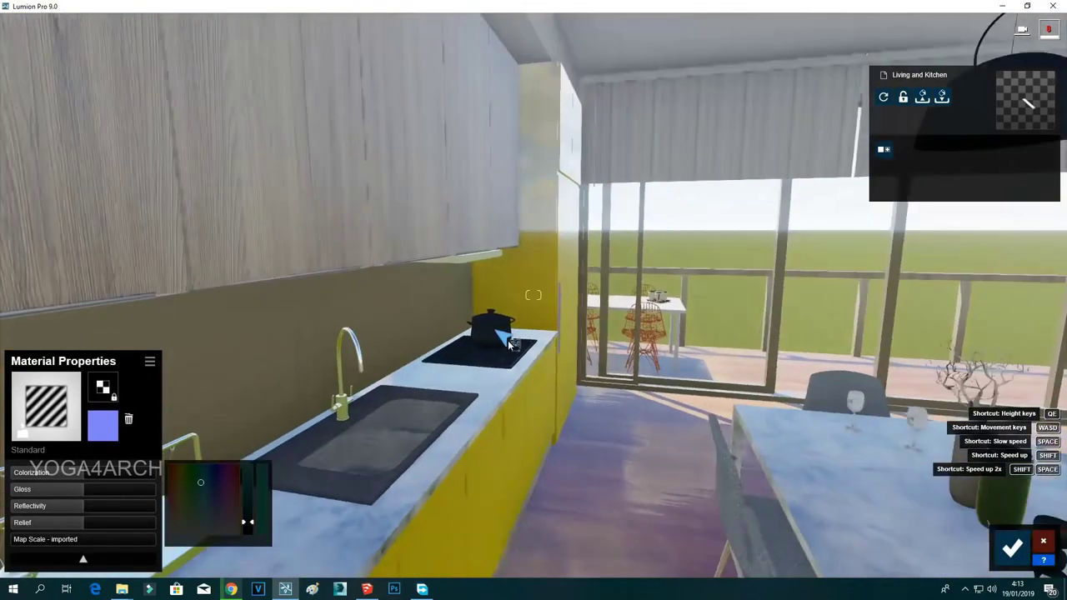
Set the reflectivity of the brown kitchen backsplash's Standard material to 1.5.
{"action": "scroll", "coordinate": [376, 369], "scroll_direction": "down", "scroll_amount": 5}
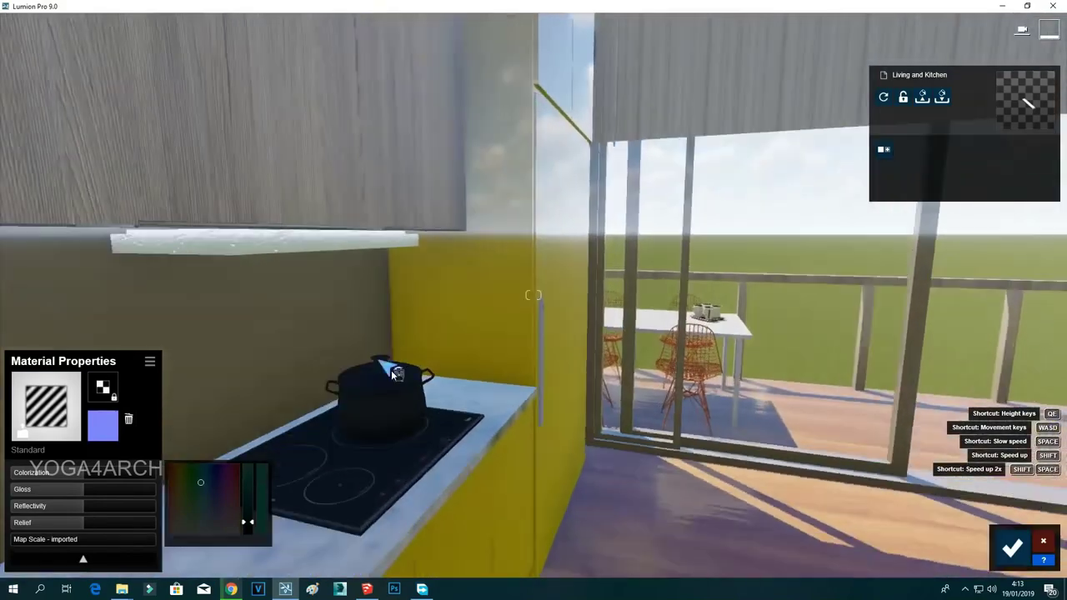
{"action": "left_click", "coordinate": [444, 320]}
{"action": "left_click_drag", "start_coordinate": [88, 505], "coordinate": [113, 506]}
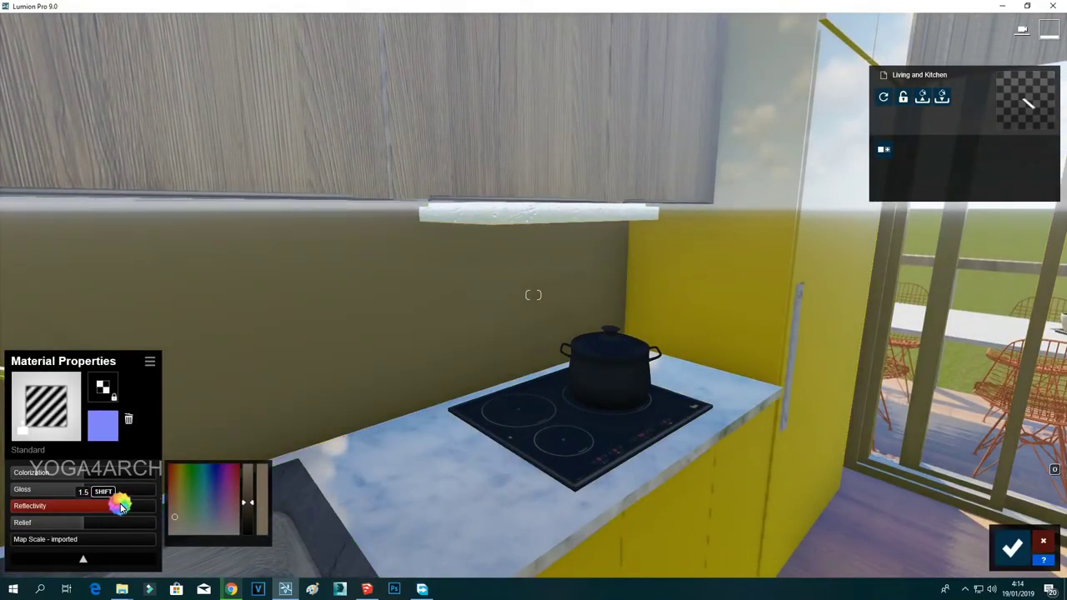
Apply the indoor Aluminium metal material to the cooking pot and the tall cabinet's handle.
{"action": "left_click", "coordinate": [564, 360]}
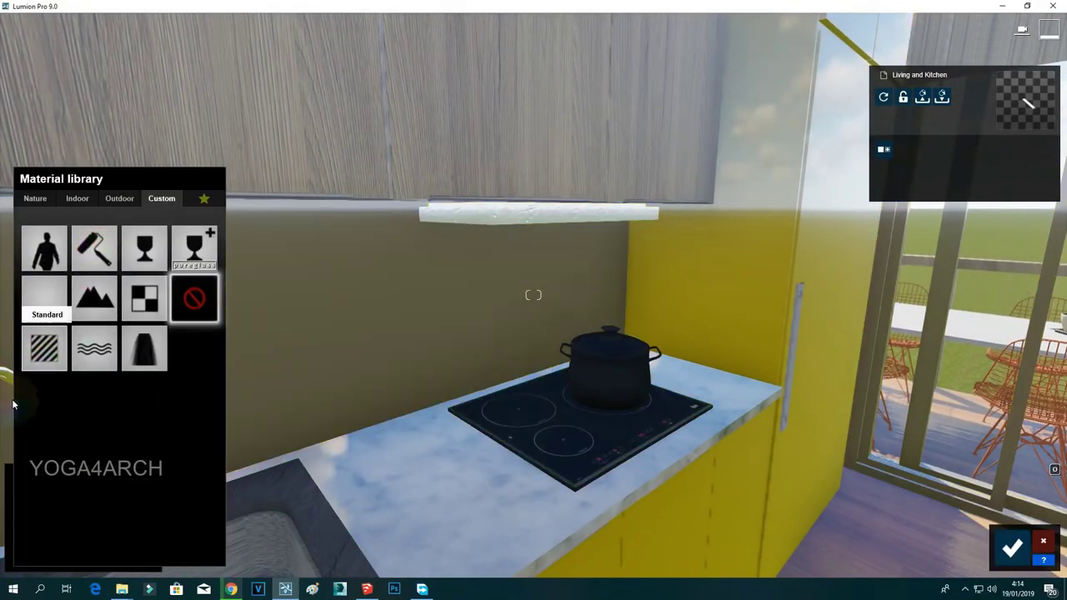
{"action": "left_click", "coordinate": [73, 411]}
{"action": "left_click", "coordinate": [80, 199]}
{"action": "left_click", "coordinate": [149, 230]}
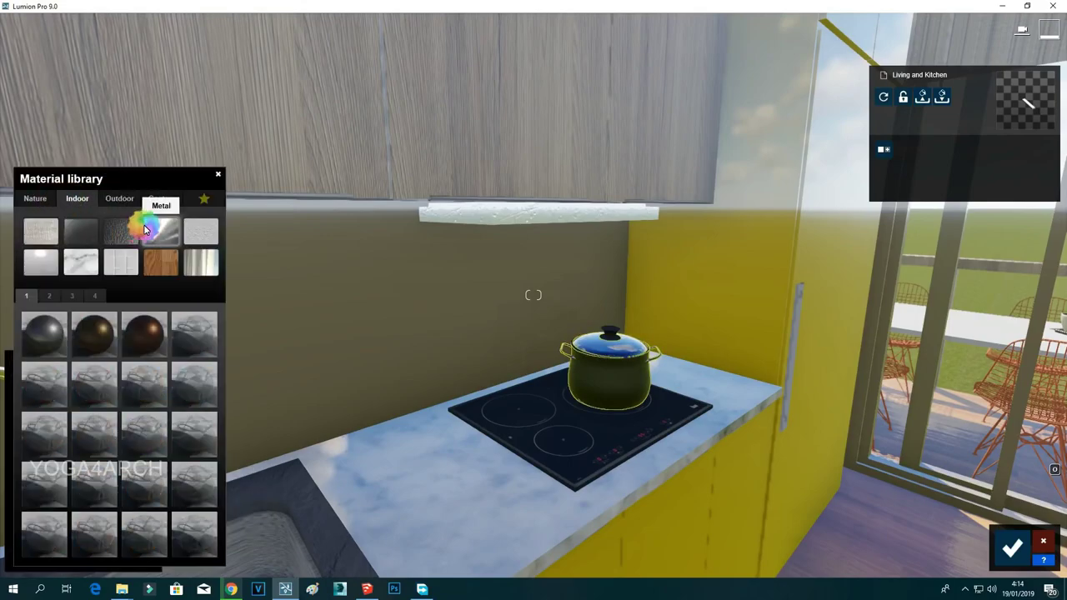
{"action": "left_click", "coordinate": [44, 334]}
{"action": "left_click", "coordinate": [784, 389]}
{"action": "left_click", "coordinate": [77, 200]}
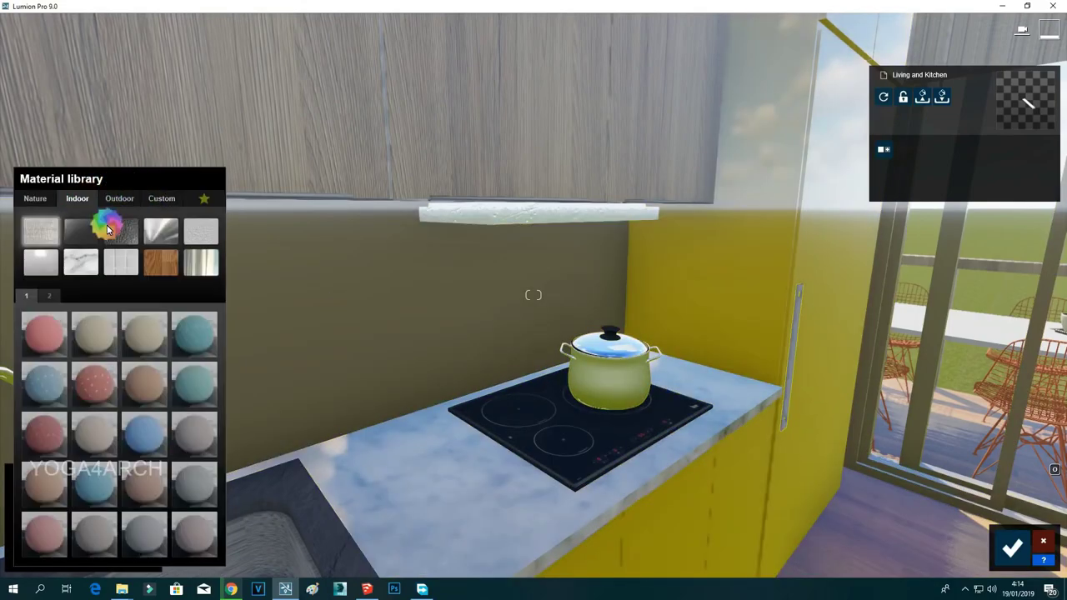
Assign a Standard material to the black cooktop.
{"action": "left_click", "coordinate": [648, 440]}
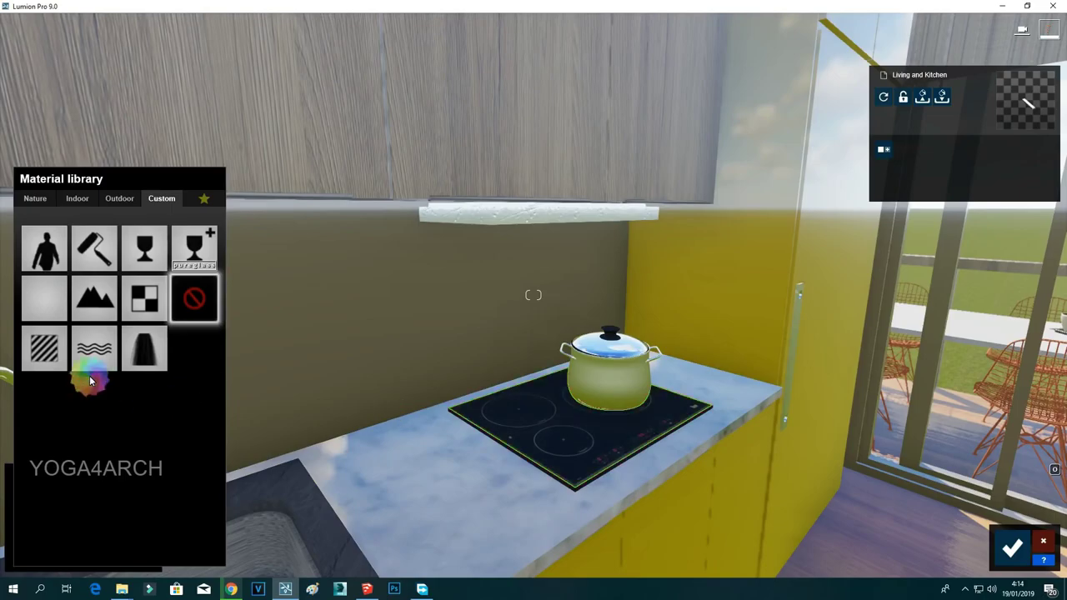
{"action": "left_click", "coordinate": [64, 365]}
Apply the indoor Aluminium metal material to the double-bowl kitchen sink.
{"action": "right_click_drag", "start_coordinate": [341, 461], "coordinate": [422, 379]}
{"action": "left_click", "coordinate": [424, 382]}
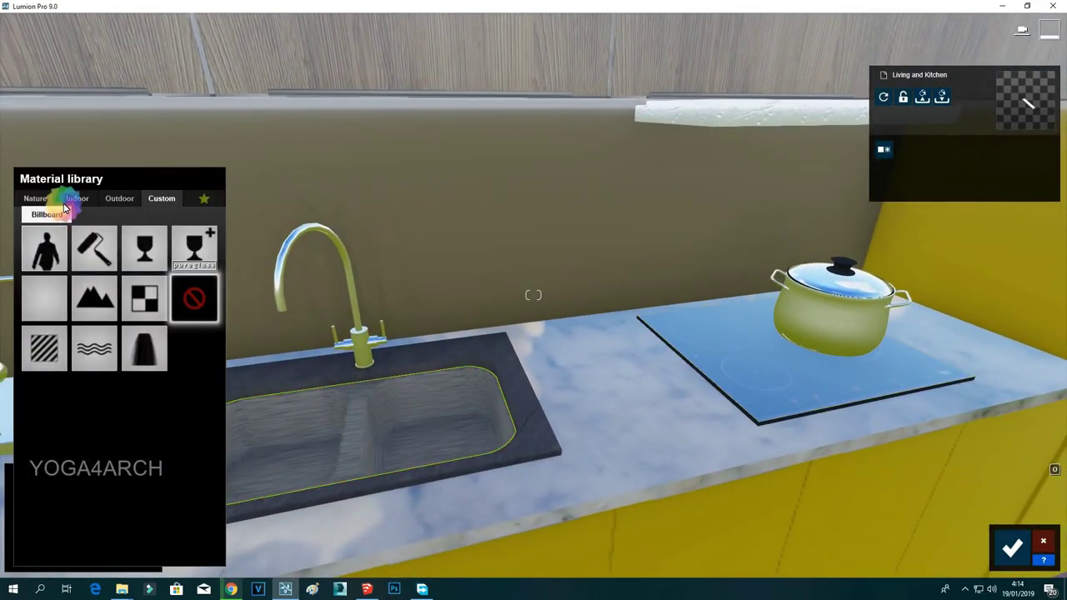
{"action": "left_click", "coordinate": [72, 205]}
{"action": "left_click", "coordinate": [163, 239]}
{"action": "left_click", "coordinate": [471, 348]}
{"action": "left_click", "coordinate": [77, 200]}
{"action": "left_click", "coordinate": [159, 234]}
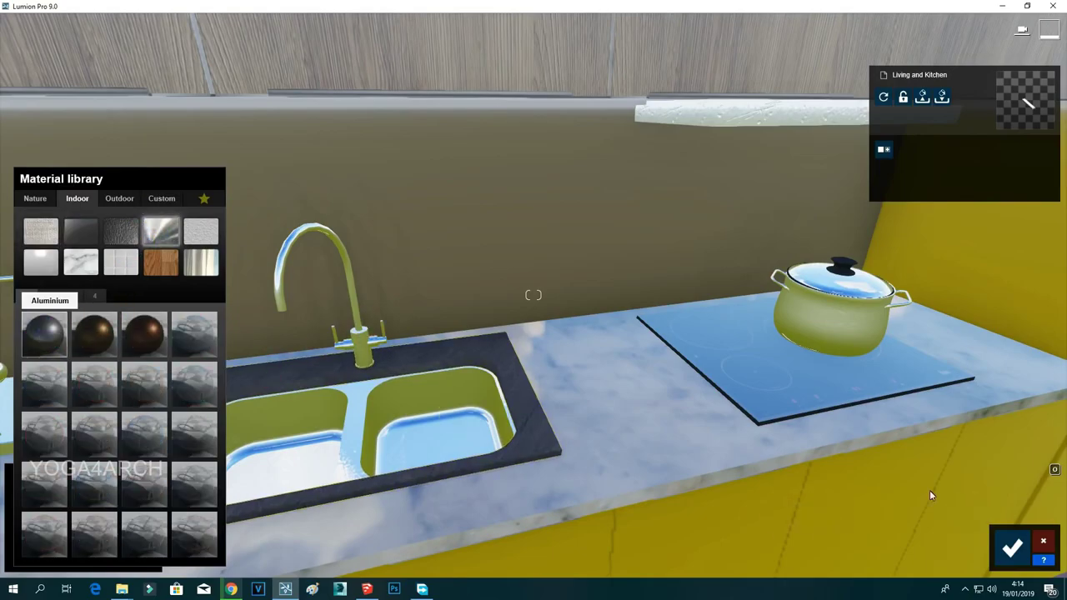
Save the material changes and open the first photo view in Photo mode.
{"action": "left_click", "coordinate": [1011, 548]}
{"action": "left_click", "coordinate": [1012, 548]}
{"action": "left_click", "coordinate": [1042, 496]}
{"action": "left_click", "coordinate": [104, 493]}
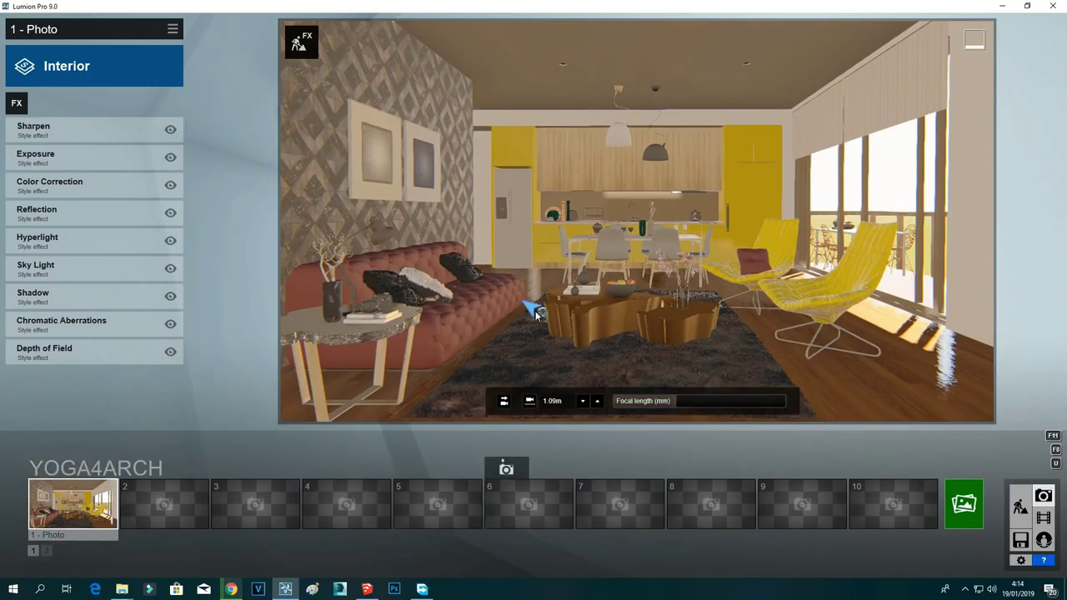
Add the Real Skies effect to the photo and set its heading to 35.1.
{"action": "left_click", "coordinate": [17, 103]}
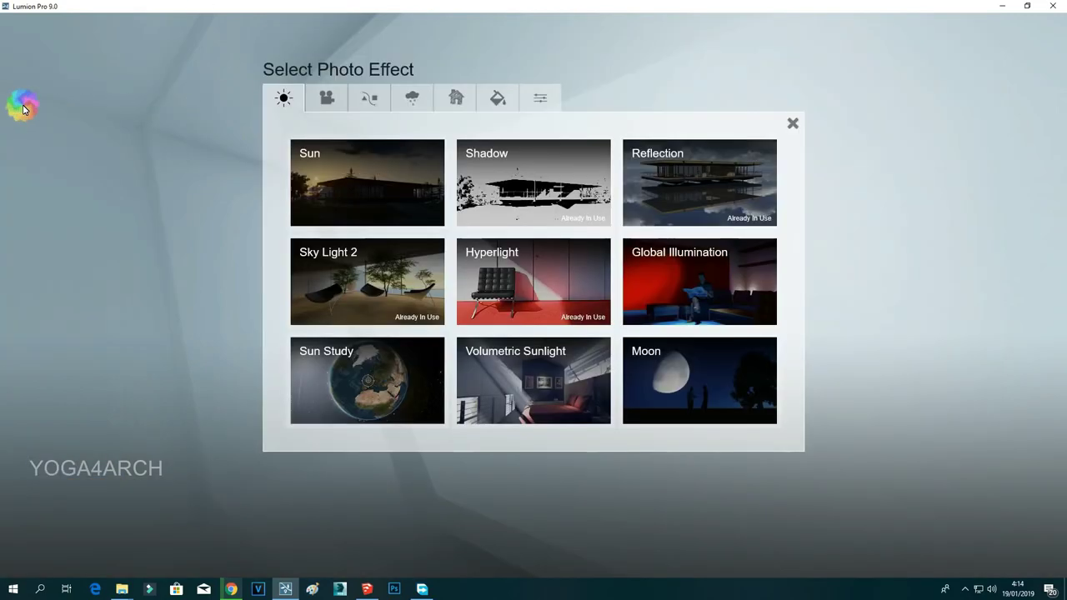
{"action": "left_click", "coordinate": [409, 98]}
{"action": "left_click", "coordinate": [368, 168]}
{"action": "mouse_move", "coordinate": [100, 197]}
{"action": "left_mouse_down"}
{"action": "mouse_move", "coordinate": [131, 192]}
{"action": "mouse_move", "coordinate": [113, 195]}
{"action": "left_mouse_up"}
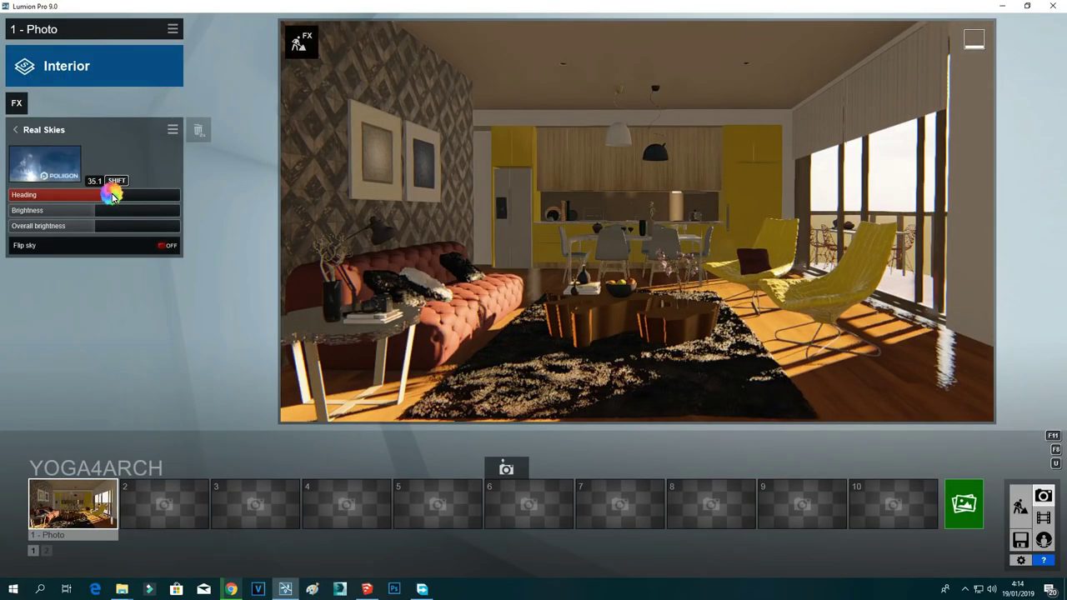
Switch the photo's real sky to the Cloudy variant with a clear blue sky and set its heading to 85.3.
{"action": "left_click", "coordinate": [62, 163]}
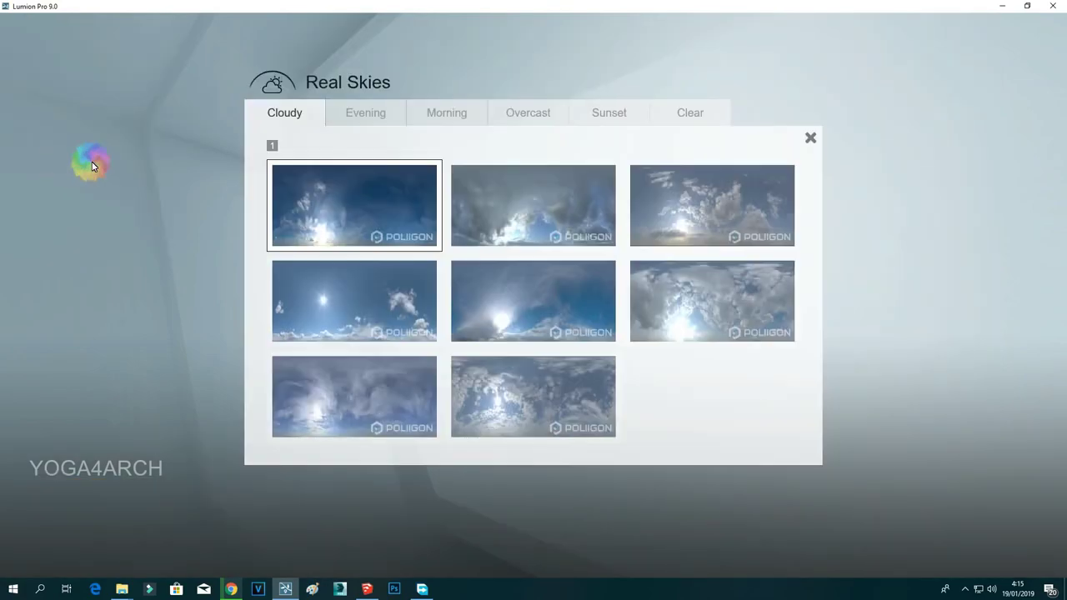
{"action": "left_click", "coordinate": [410, 302]}
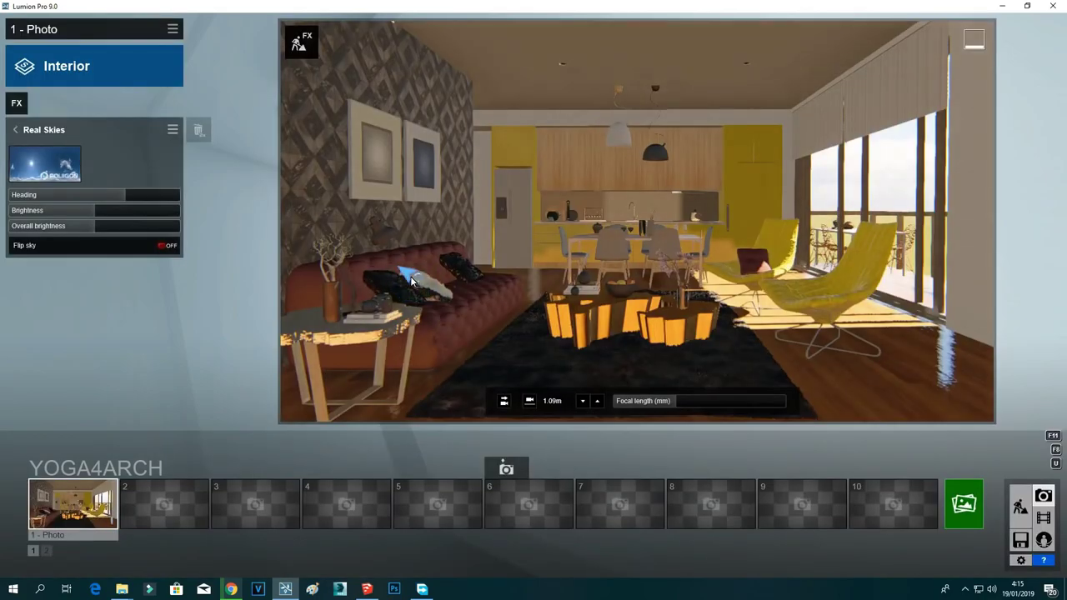
{"action": "left_click_drag", "start_coordinate": [117, 195], "coordinate": [136, 206]}
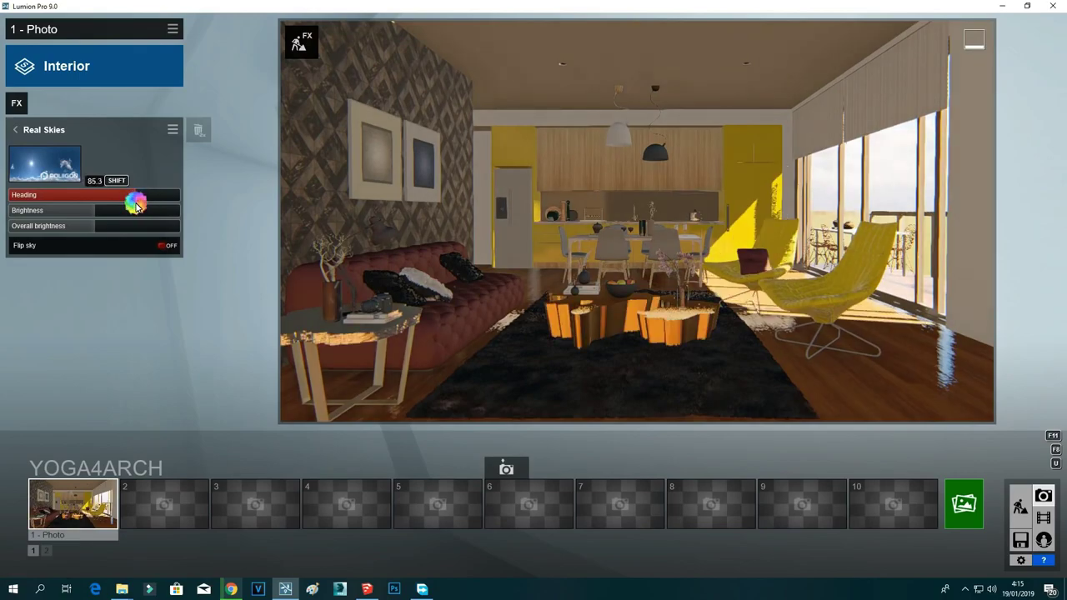
Render the first photo as a 1920x1080 JPG image and close the finished render.
{"action": "left_click", "coordinate": [963, 503]}
{"action": "left_click", "coordinate": [417, 436]}
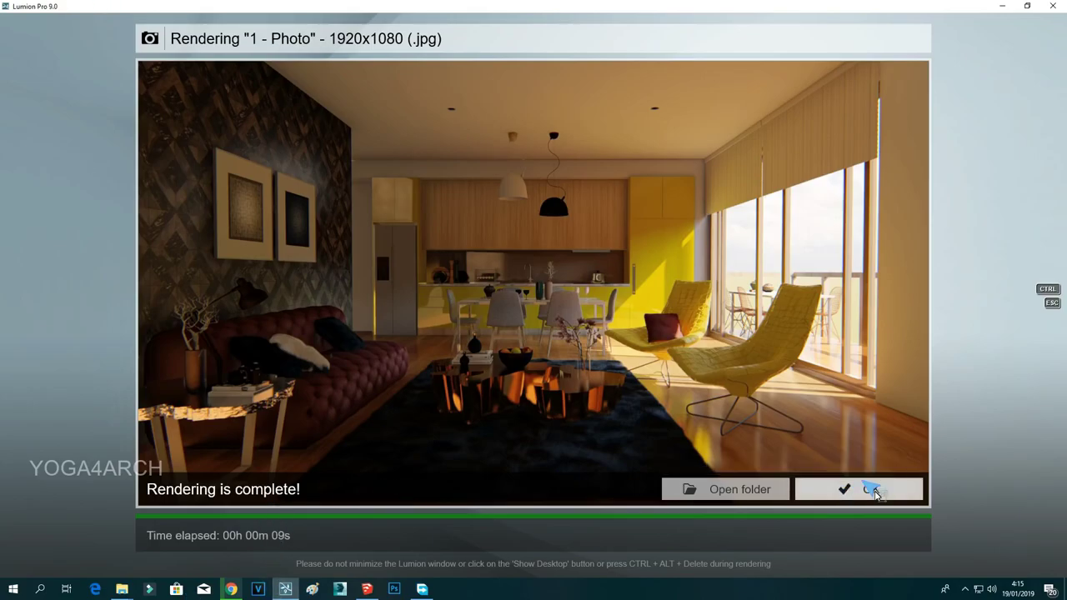
{"action": "left_click", "coordinate": [875, 495]}
Return to Build mode and apply the black-and-white cowhide fur material to the living room carpet.
{"action": "left_click", "coordinate": [1021, 506]}
{"action": "right_click_drag", "start_coordinate": [700, 313], "coordinate": [699, 375]}
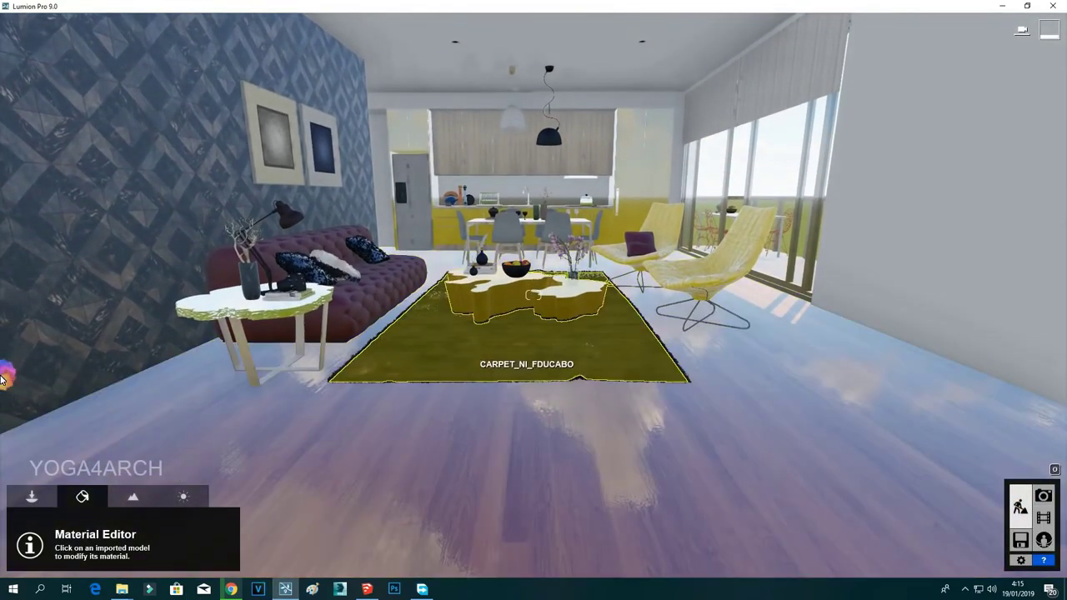
{"action": "left_click", "coordinate": [64, 307]}
{"action": "left_click", "coordinate": [46, 335]}
Replace the floor's Poliigon Wood Flooring 066 with a greyish-brown indoor wood flooring material.
{"action": "key", "text": "w"}
{"action": "right_click_drag", "start_coordinate": [517, 367], "coordinate": [1041, 405]}
{"action": "left_click", "coordinate": [833, 392]}
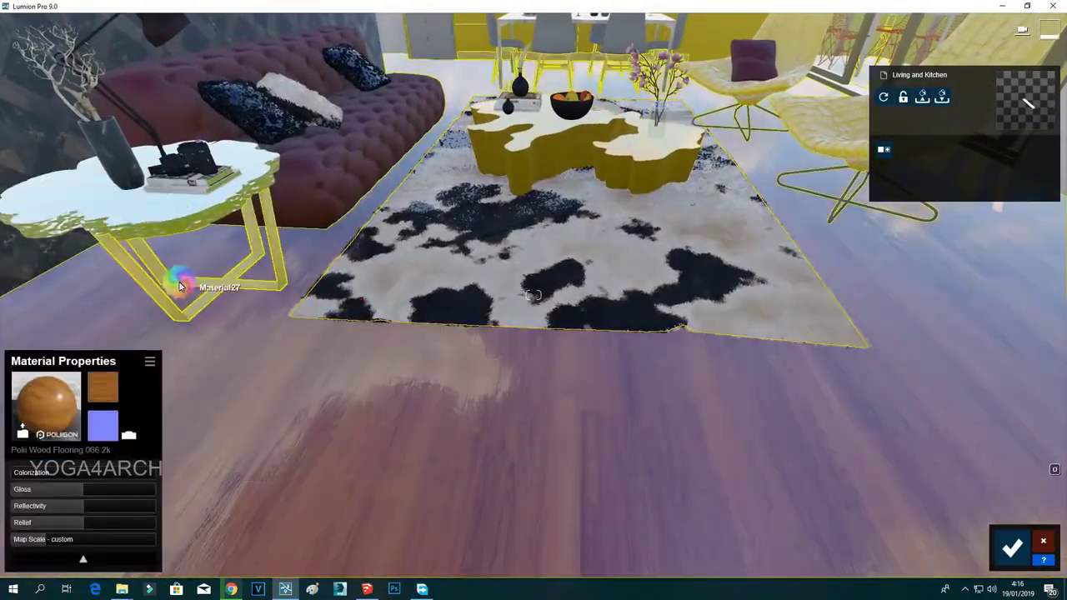
{"action": "left_click", "coordinate": [65, 394]}
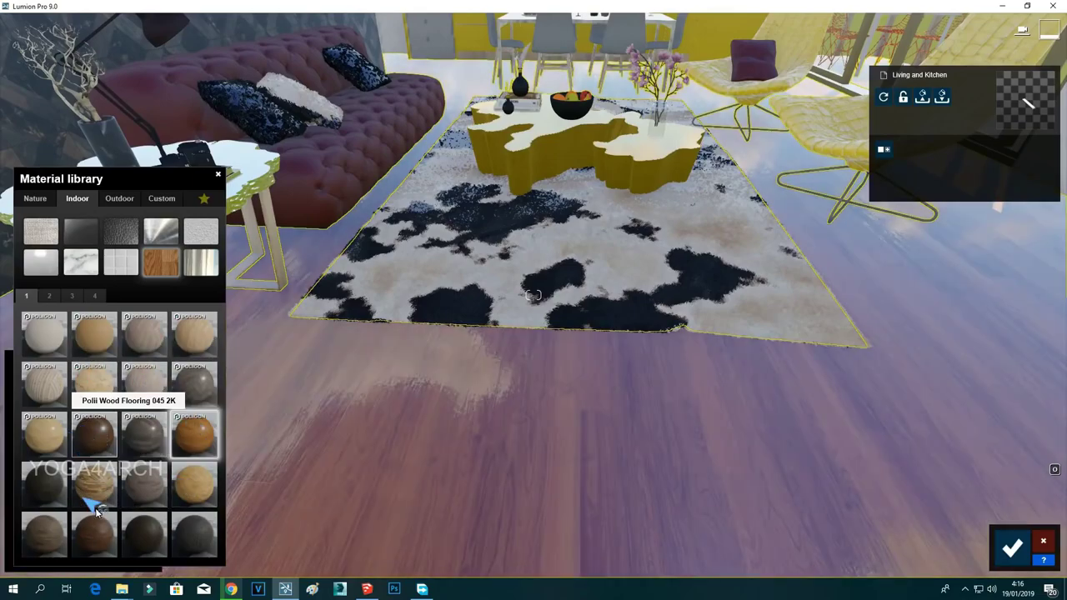
{"action": "left_click", "coordinate": [44, 535]}
Recolour the yellow lounge chairs orange using their material's colorization.
{"action": "right_click_drag", "start_coordinate": [366, 321], "coordinate": [406, 319]}
{"action": "key", "text": "w"}
{"action": "left_click", "coordinate": [691, 368]}
{"action": "left_click", "coordinate": [174, 469]}
Make the yellow kitchen cabinets white with a Standard material and assign a white Color material nearby.
{"action": "key", "text": "s"}
{"action": "key", "text": "w"}
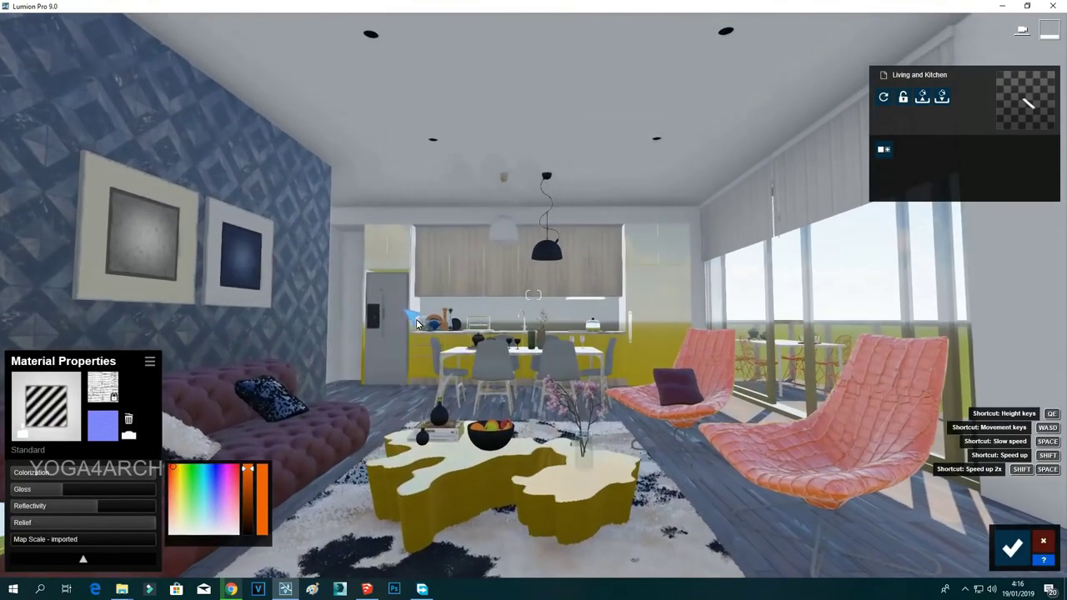
{"action": "left_click", "coordinate": [659, 306]}
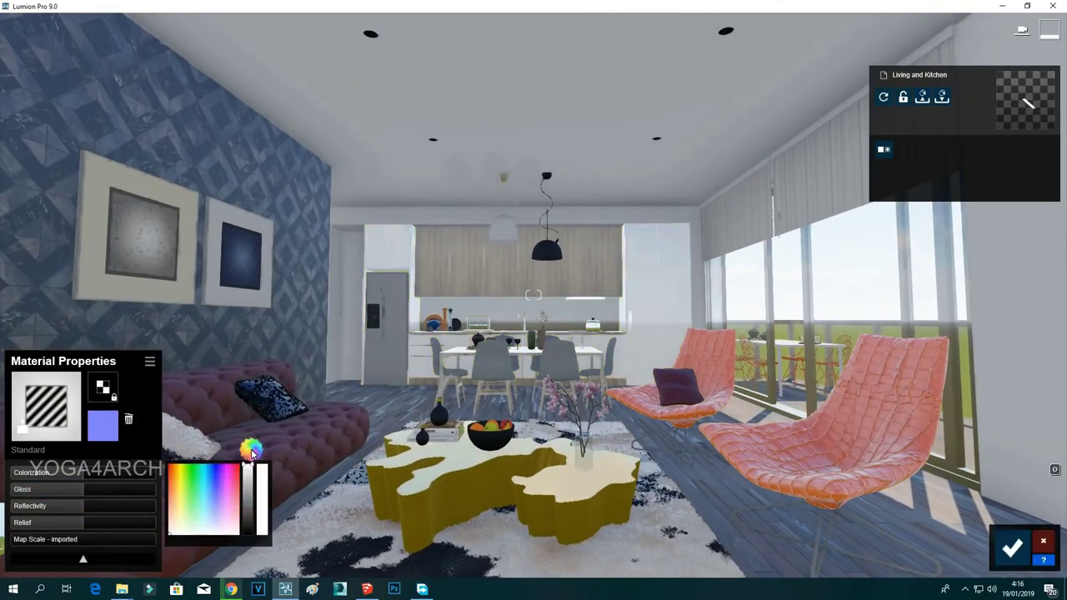
{"action": "left_click", "coordinate": [423, 419]}
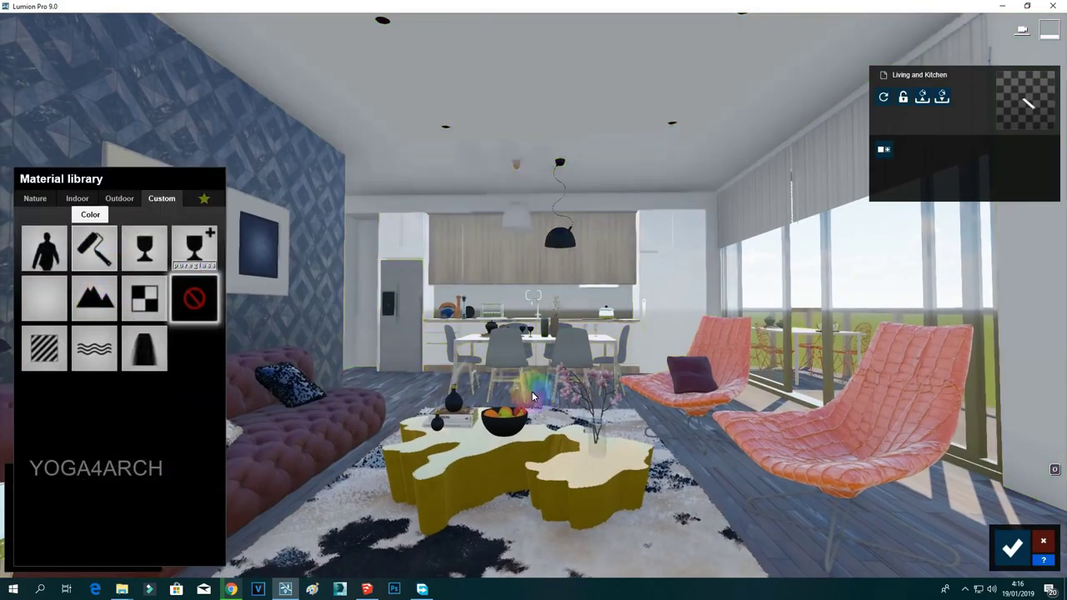
{"action": "left_click", "coordinate": [95, 248]}
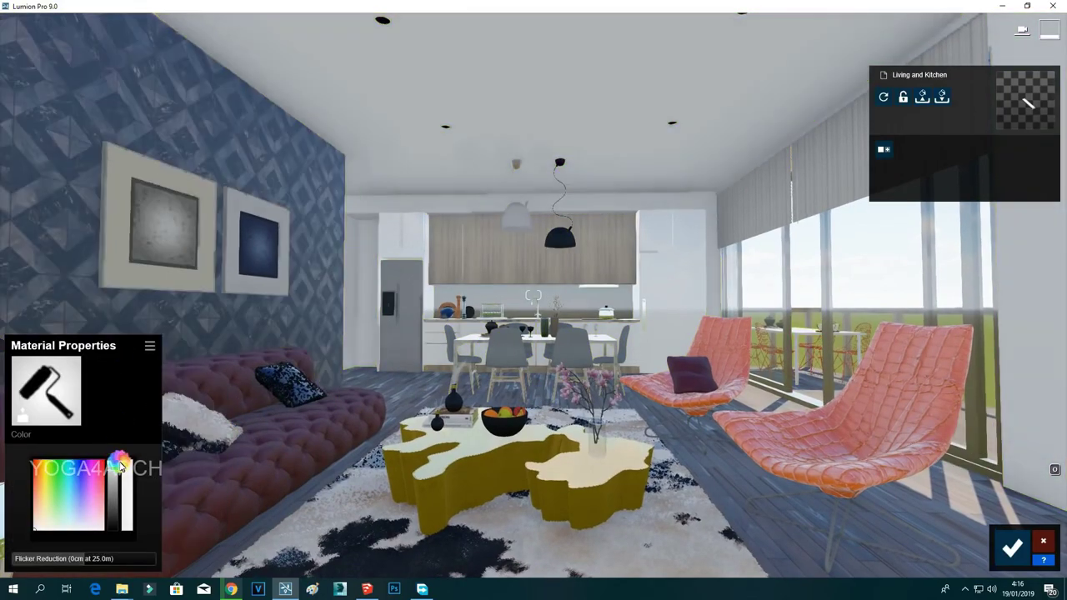
Assign Standard materials to the black and white pendant lamps above the dining table.
{"action": "left_click", "coordinate": [557, 237]}
{"action": "left_click", "coordinate": [42, 355]}
{"action": "left_click", "coordinate": [515, 217]}
{"action": "left_click", "coordinate": [37, 351]}
Apply the indoor glass material Interior Glass 001 to the black fruit bowl on the coffee table.
{"action": "left_click", "coordinate": [513, 439]}
{"action": "left_click", "coordinate": [78, 200]}
{"action": "left_click", "coordinate": [81, 231]}
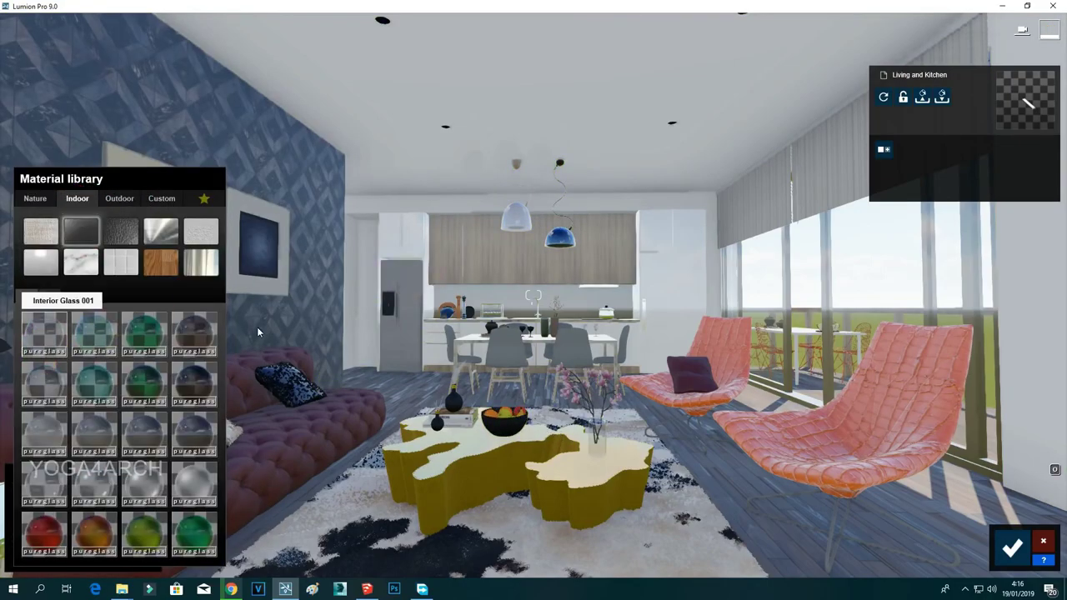
Assign Standard materials to the fruit pieces inside the coffee table's glass bowl.
{"action": "key", "text": "w"}
{"action": "right_click_drag", "start_coordinate": [386, 326], "coordinate": [500, 392]}
{"action": "left_click", "coordinate": [514, 406]}
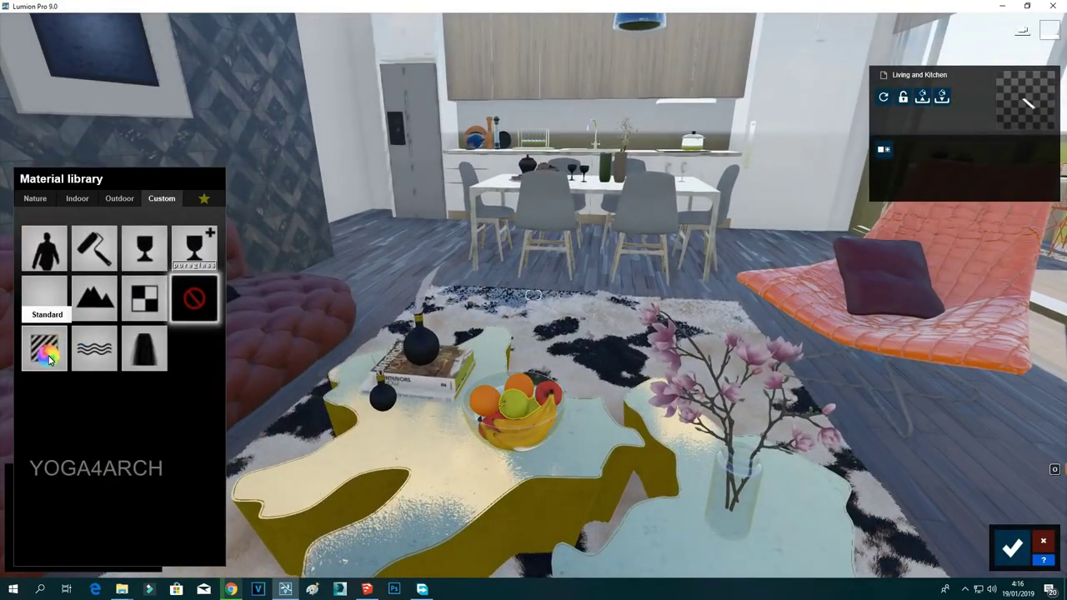
{"action": "left_click", "coordinate": [546, 406]}
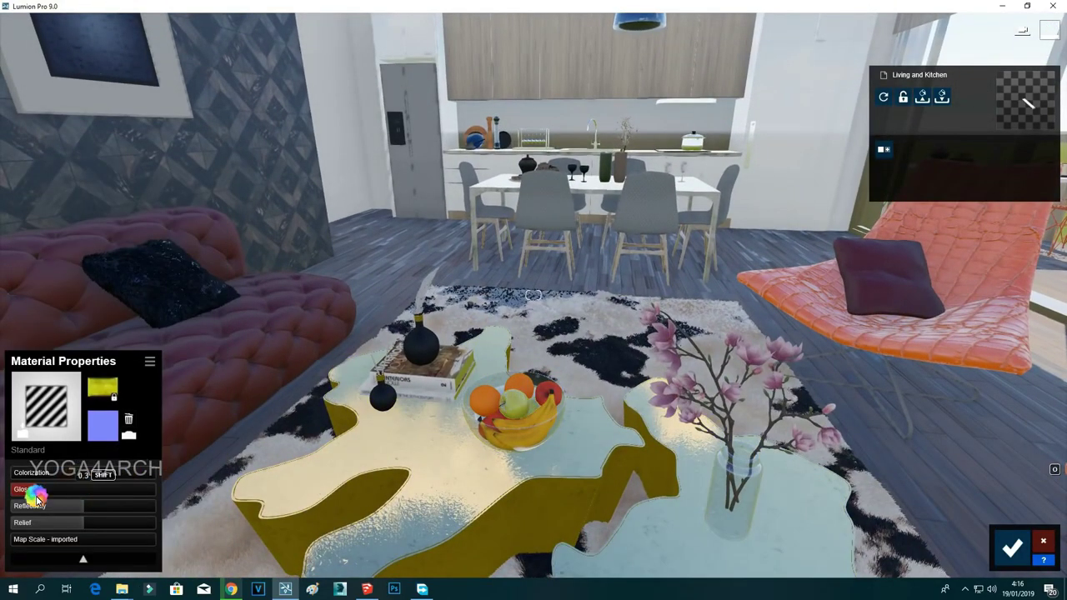
{"action": "left_click", "coordinate": [258, 387]}
{"action": "left_click", "coordinate": [42, 294]}
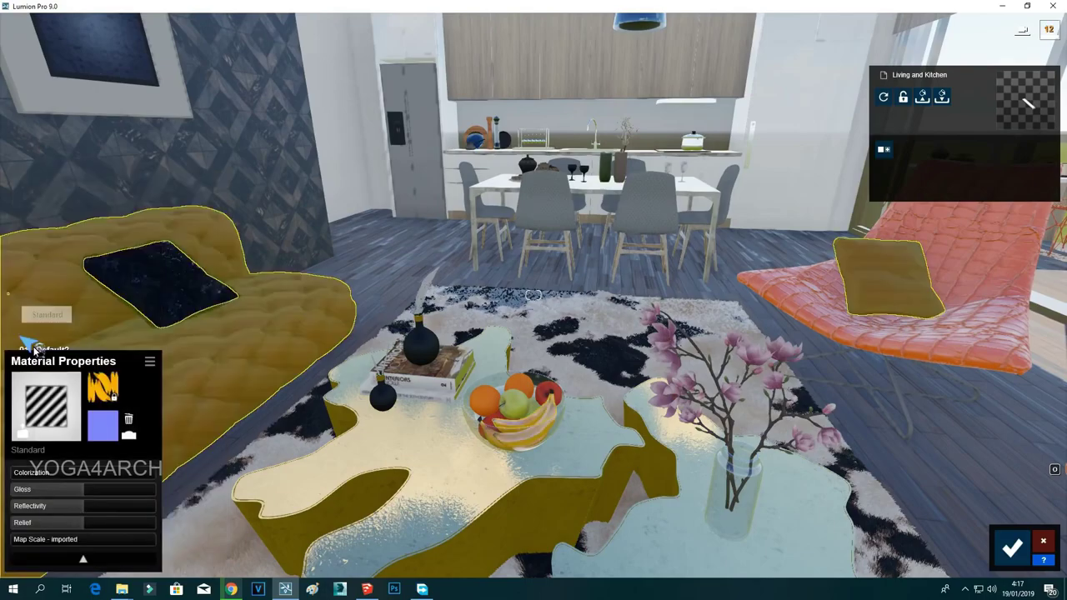
Apply the indoor Aluminium metal material to the black decorative bottles on the coffee table.
{"action": "left_click", "coordinate": [377, 404]}
{"action": "left_click", "coordinate": [77, 199]}
{"action": "left_click", "coordinate": [160, 229]}
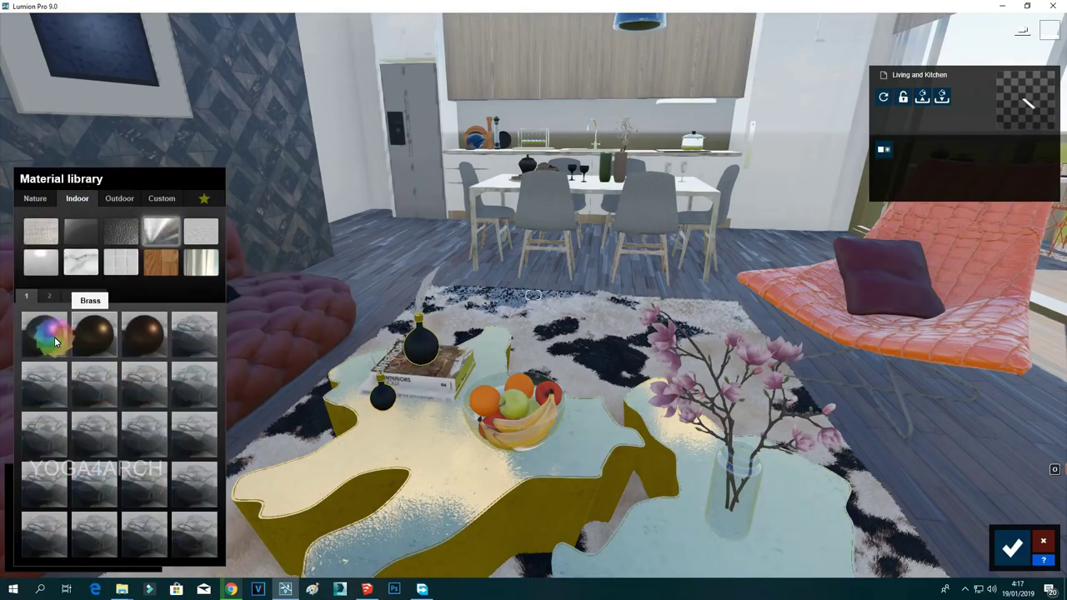
{"action": "left_click", "coordinate": [55, 340]}
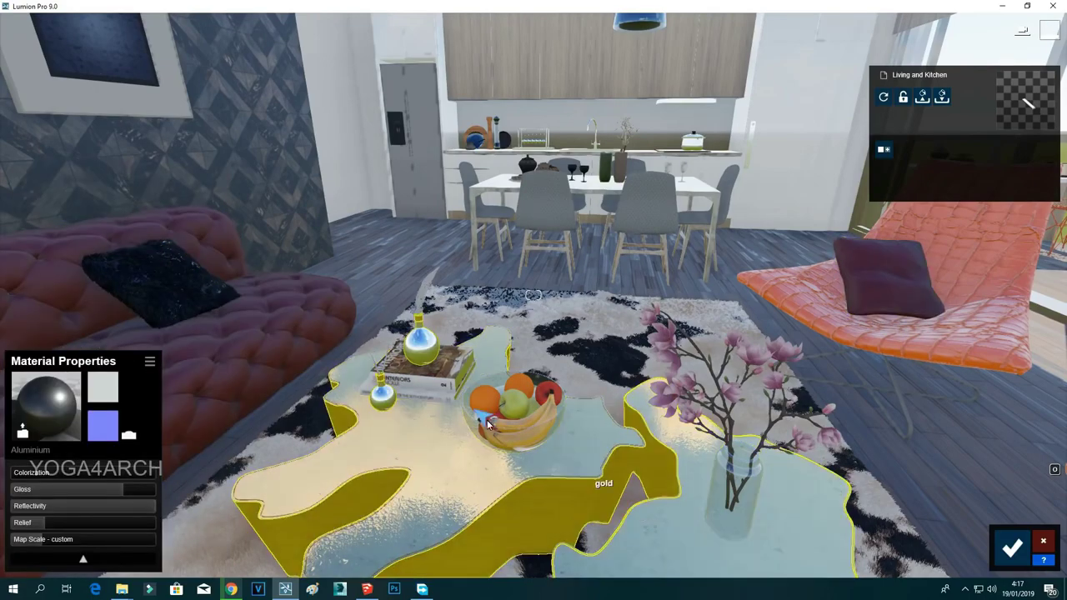
Assign Standard materials to the coffee table book and the orange in the fruit bowl.
{"action": "left_click", "coordinate": [552, 464]}
{"action": "left_click", "coordinate": [44, 348]}
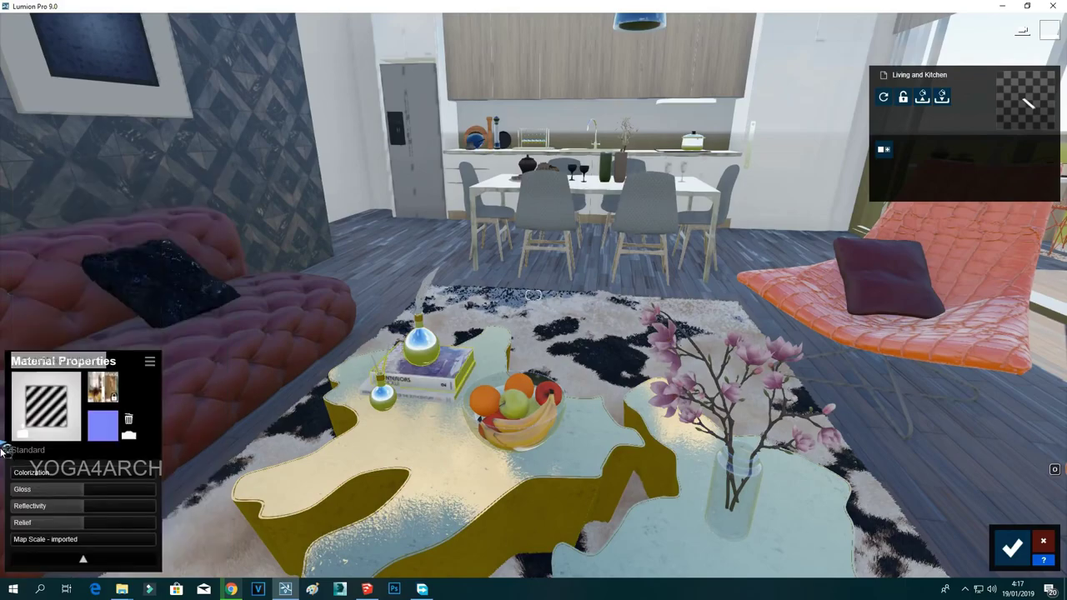
{"action": "left_click", "coordinate": [480, 406]}
{"action": "left_click", "coordinate": [46, 362]}
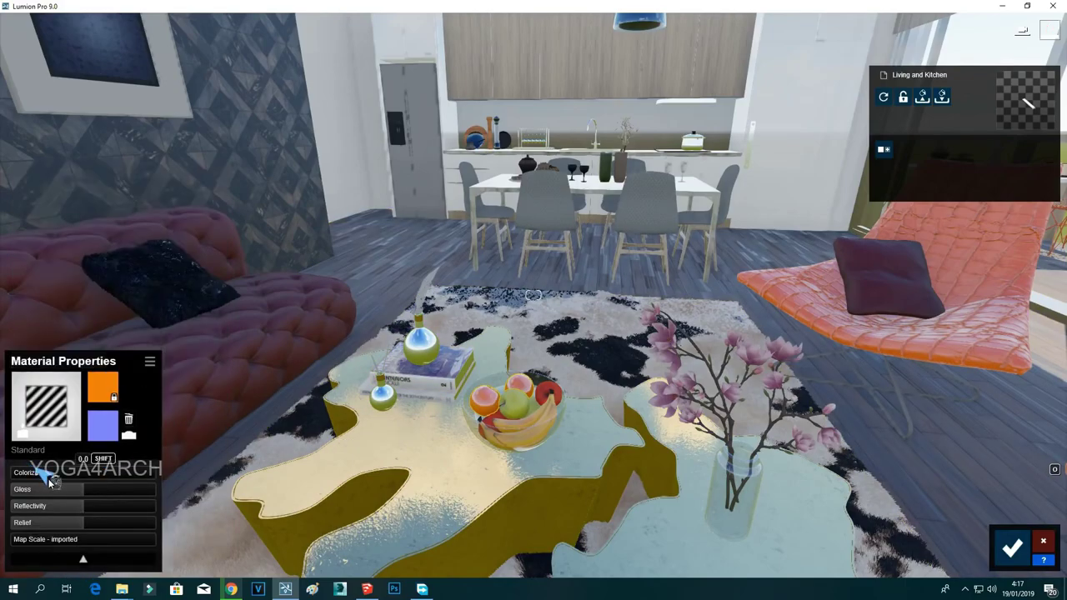
Try the Green Fur nature material on the tufted sofa and inspect it up close.
{"action": "key", "text": "s"}
{"action": "left_click", "coordinate": [773, 291]}
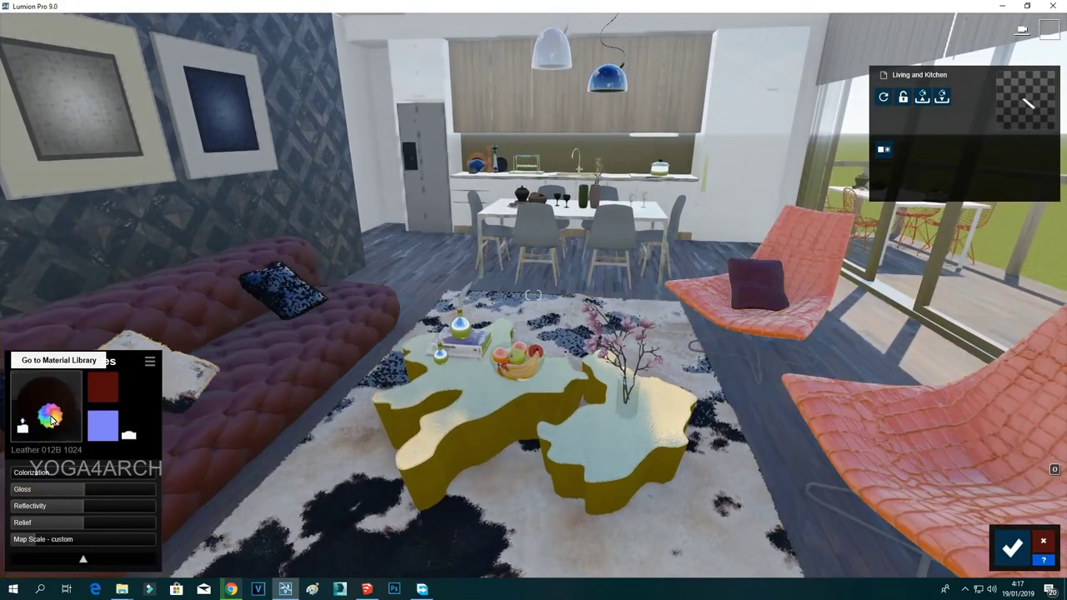
{"action": "left_click", "coordinate": [48, 419]}
{"action": "left_click", "coordinate": [40, 200]}
{"action": "left_click", "coordinate": [150, 267]}
{"action": "left_click", "coordinate": [145, 384]}
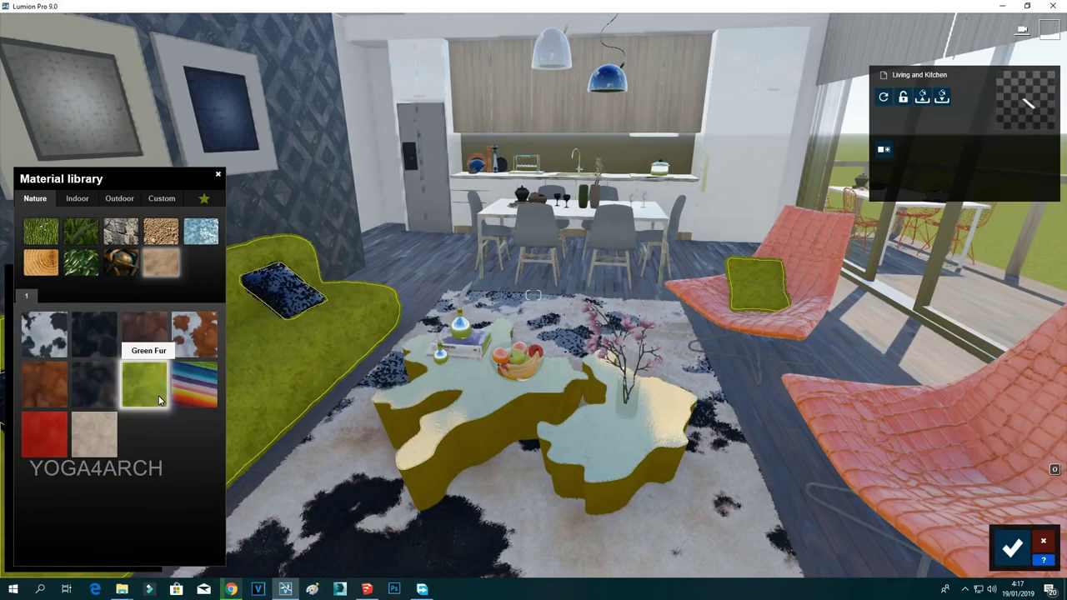
{"action": "scroll", "coordinate": [315, 351], "scroll_direction": "up", "scroll_amount": 6}
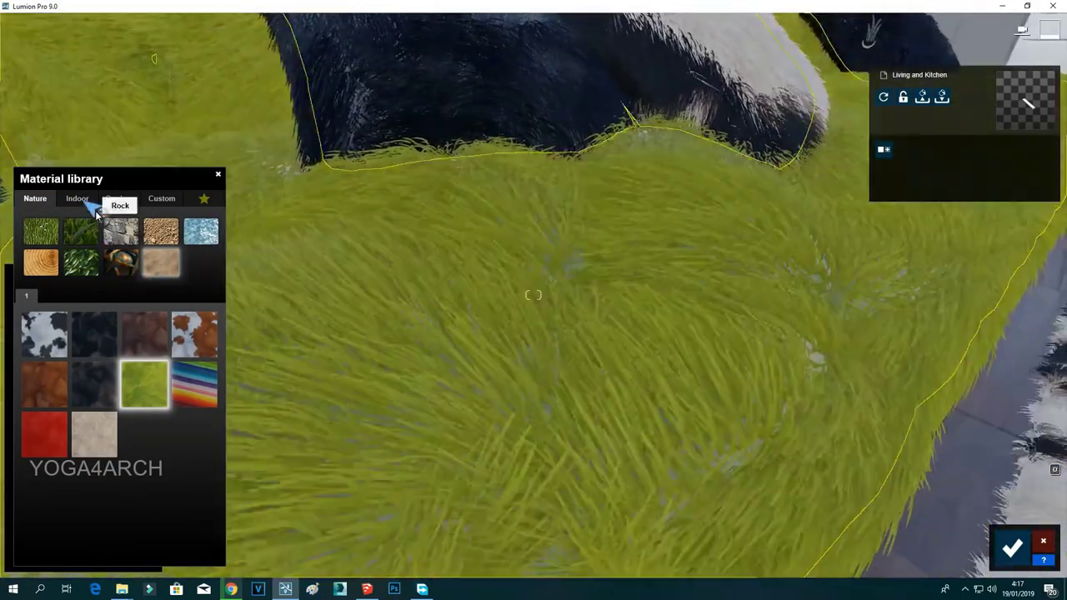
Try several indoor leathers on the sofa, settling on the green Leather 006A 1024.
{"action": "left_click", "coordinate": [76, 199]}
{"action": "left_click", "coordinate": [118, 232]}
{"action": "left_click", "coordinate": [95, 331]}
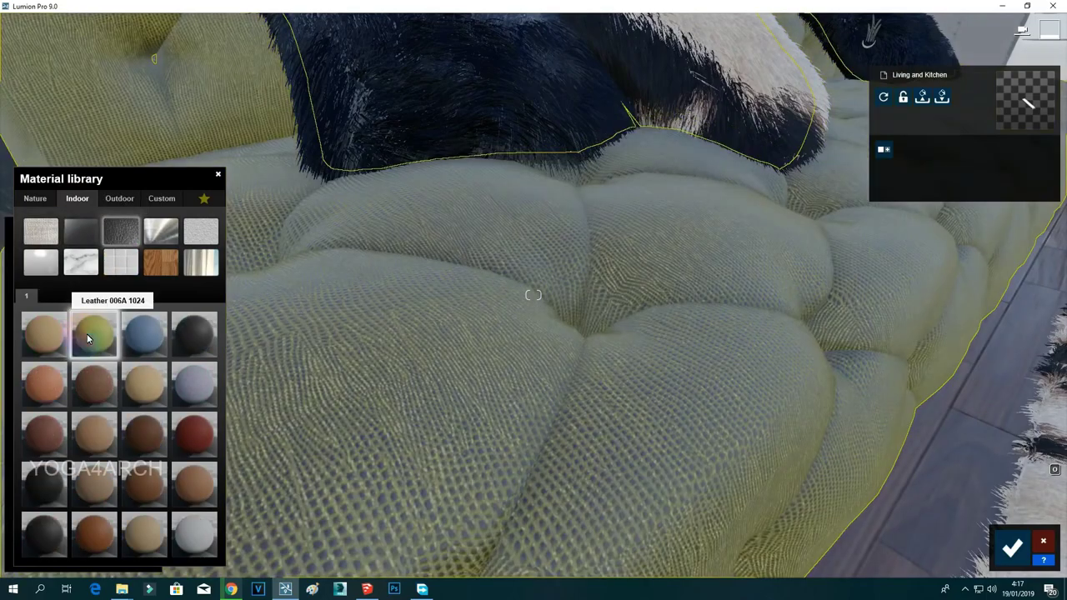
{"action": "scroll", "coordinate": [430, 255], "scroll_direction": "down", "scroll_amount": 5}
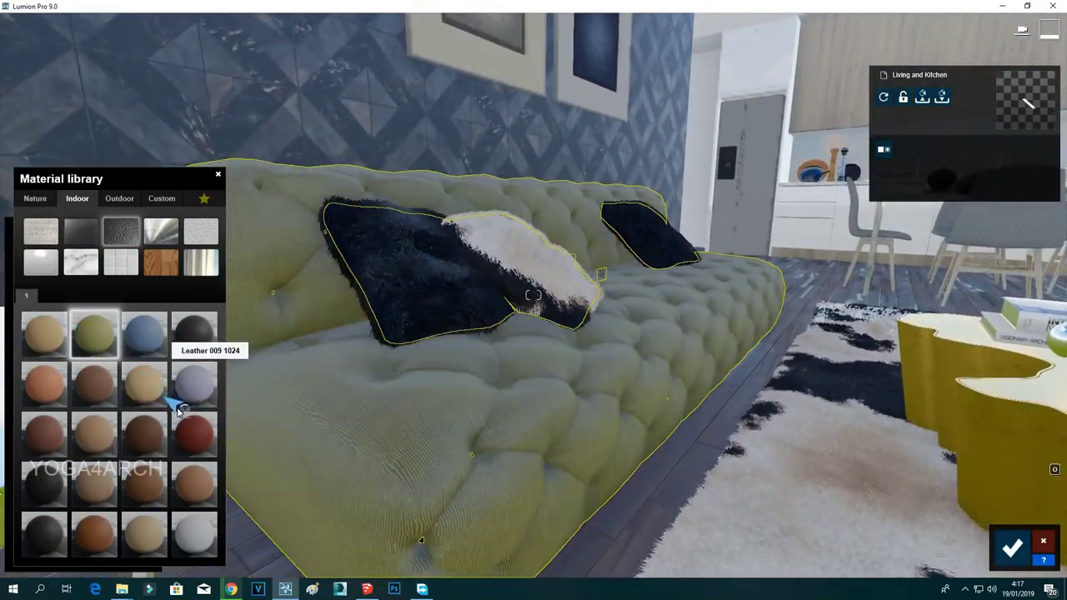
{"action": "left_click", "coordinate": [194, 384]}
{"action": "left_click", "coordinate": [196, 437]}
{"action": "left_click", "coordinate": [92, 333]}
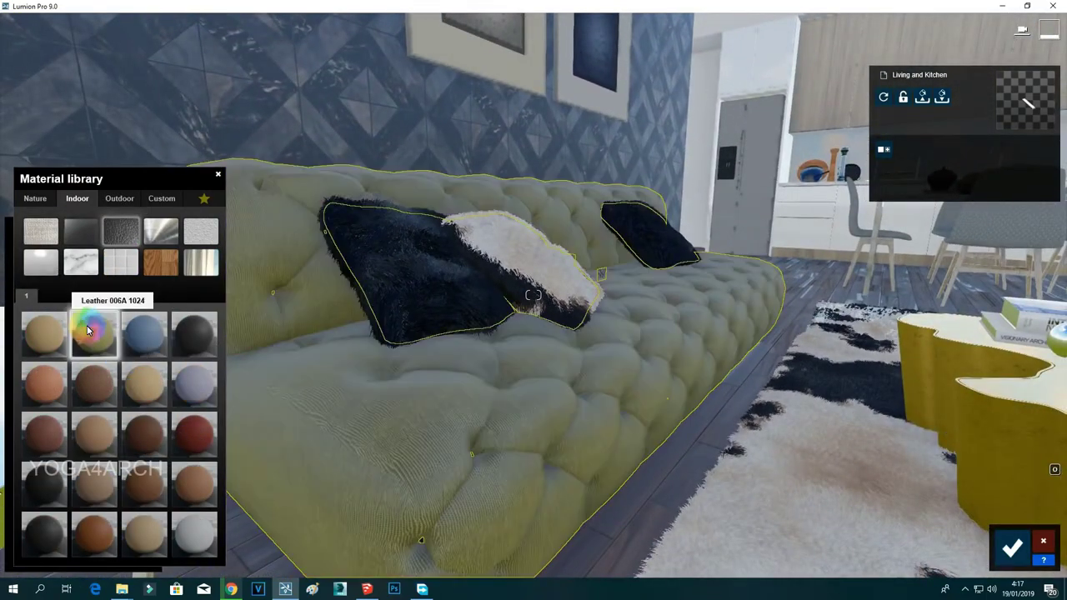
Apply Green Fur to the black sofa cushions and a beige fur to the black-and-white cushion.
{"action": "left_click", "coordinate": [410, 279]}
{"action": "left_click", "coordinate": [74, 313]}
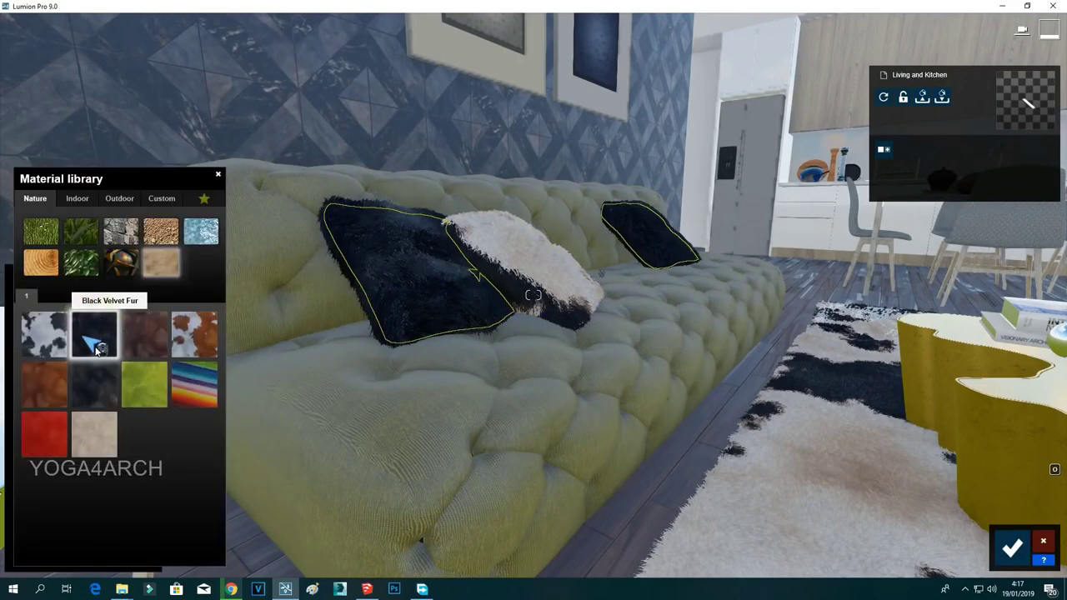
{"action": "left_click", "coordinate": [194, 388]}
{"action": "left_click", "coordinate": [145, 384]}
{"action": "left_click", "coordinate": [66, 333]}
{"action": "left_click", "coordinate": [100, 425]}
Try a red colorization on the sofa's Leather 006A 1024 material.
{"action": "key", "text": "s"}
{"action": "right_click_drag", "start_coordinate": [441, 305], "coordinate": [596, 248]}
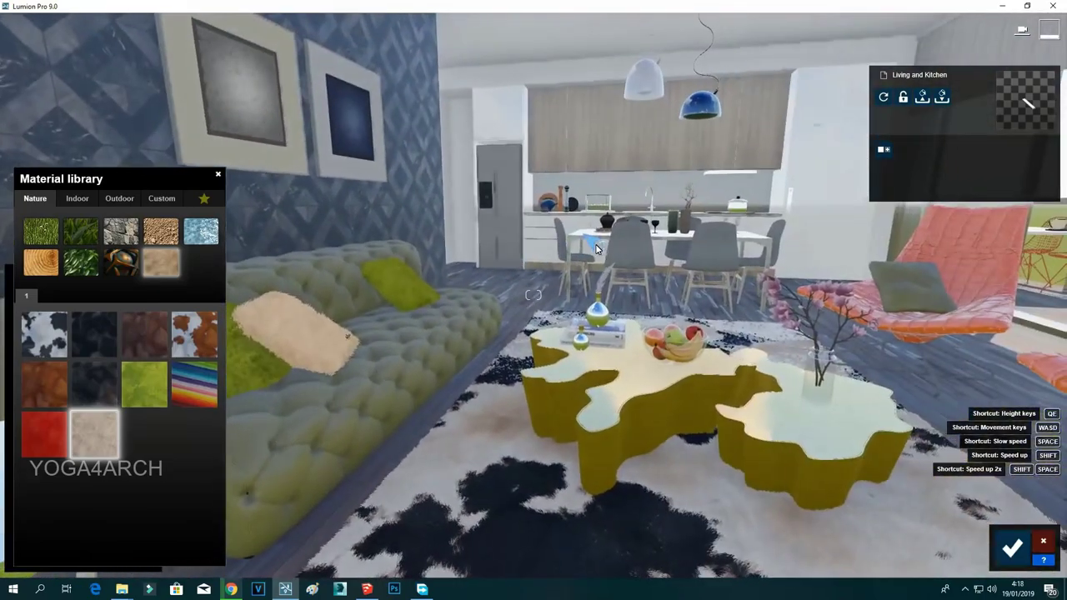
{"action": "left_click", "coordinate": [393, 323]}
{"action": "left_click_drag", "start_coordinate": [41, 473], "coordinate": [162, 457]}
{"action": "key", "text": "s"}
{"action": "key", "text": "w"}
{"action": "right_click_drag", "start_coordinate": [395, 310], "coordinate": [388, 301]}
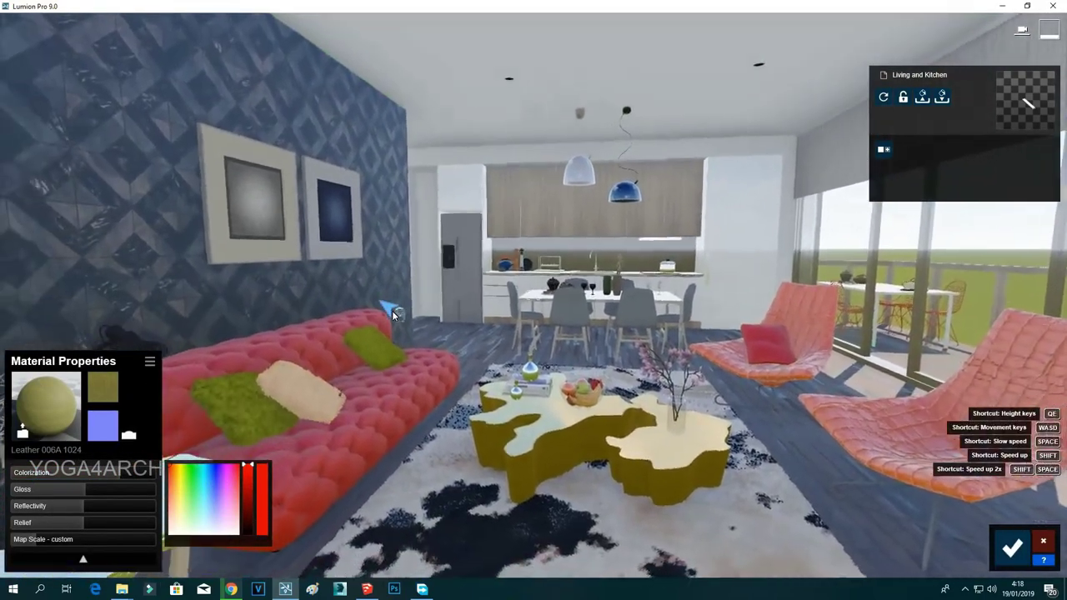
Compare other indoor leathers on the sofa and apply the lavender Leather 009 1024.
{"action": "left_click", "coordinate": [74, 406]}
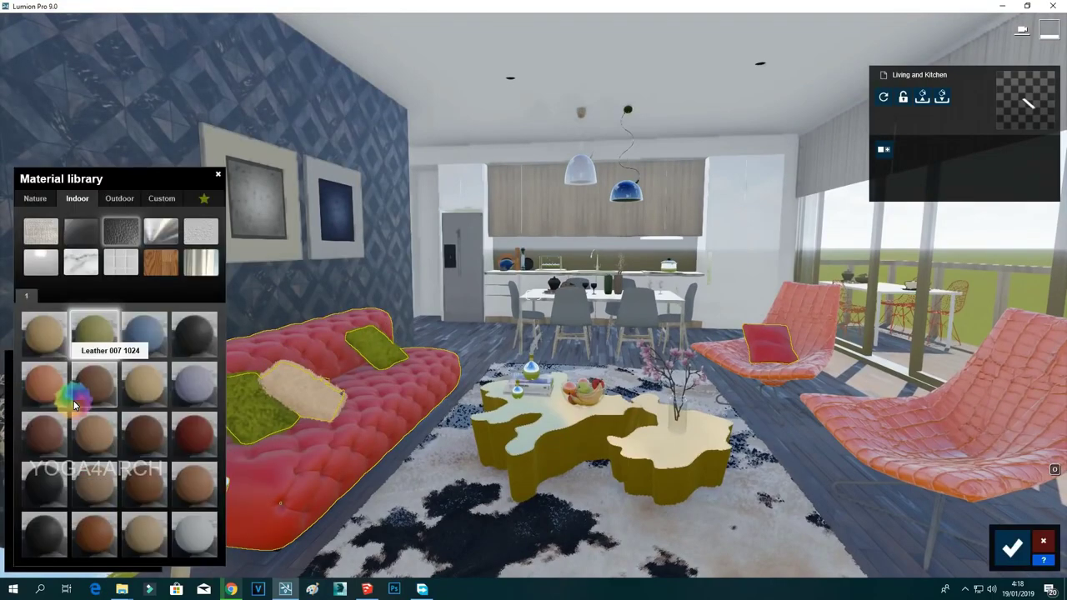
{"action": "left_click", "coordinate": [142, 476]}
{"action": "right_click_drag", "start_coordinate": [336, 248], "coordinate": [278, 219]}
{"action": "left_click", "coordinate": [81, 390]}
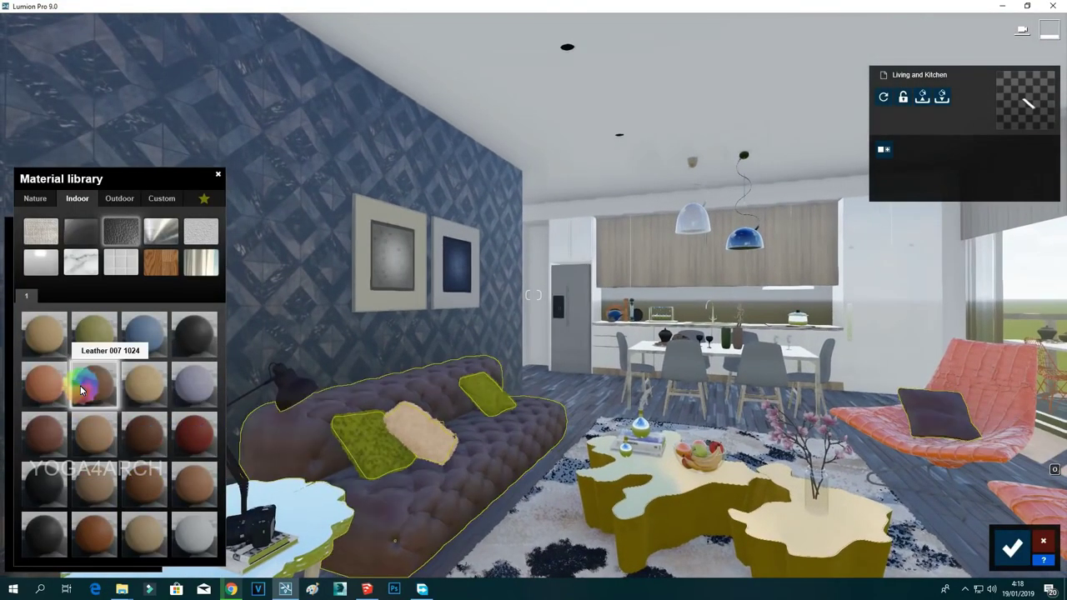
{"action": "left_click", "coordinate": [146, 340]}
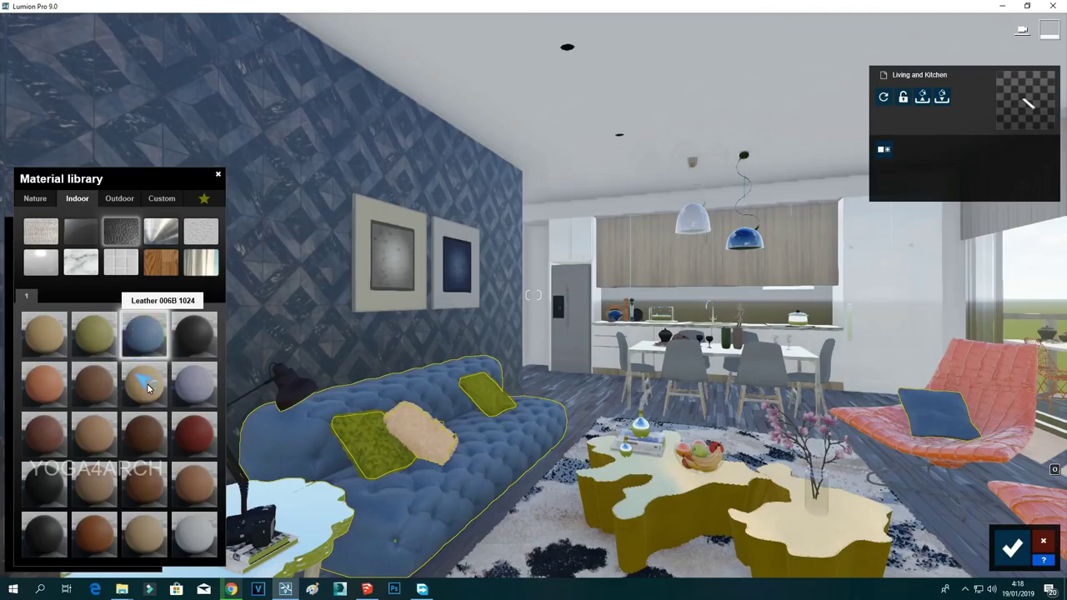
{"action": "left_click", "coordinate": [188, 382]}
Try marble, thin brick and stacked-stone indoor tiles, including Polii Tiles 31 01 3k, on the wall behind the sofa.
{"action": "left_click", "coordinate": [148, 302]}
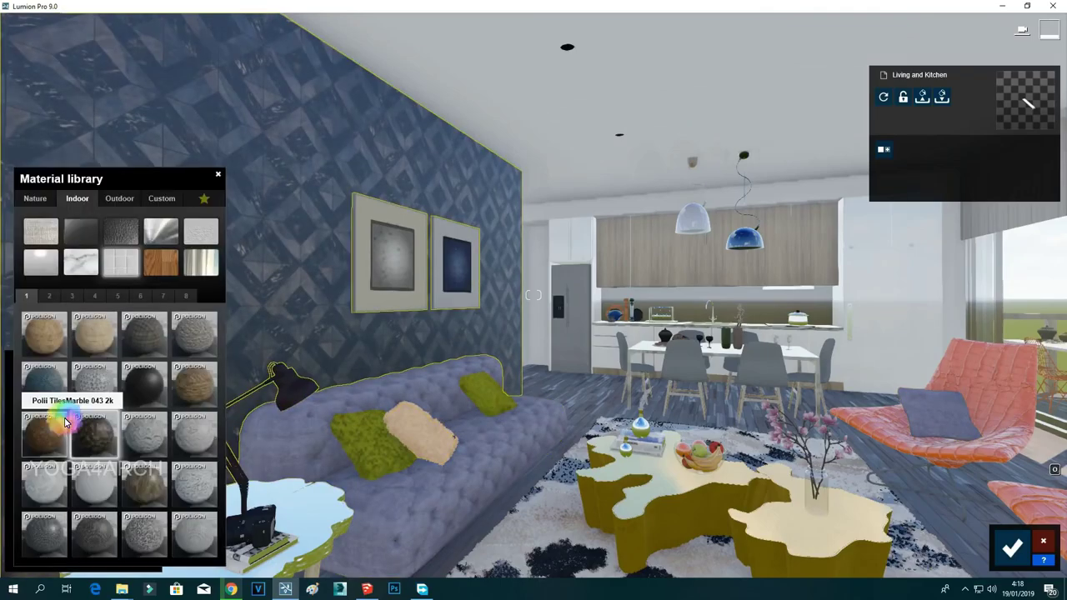
{"action": "left_click", "coordinate": [144, 483]}
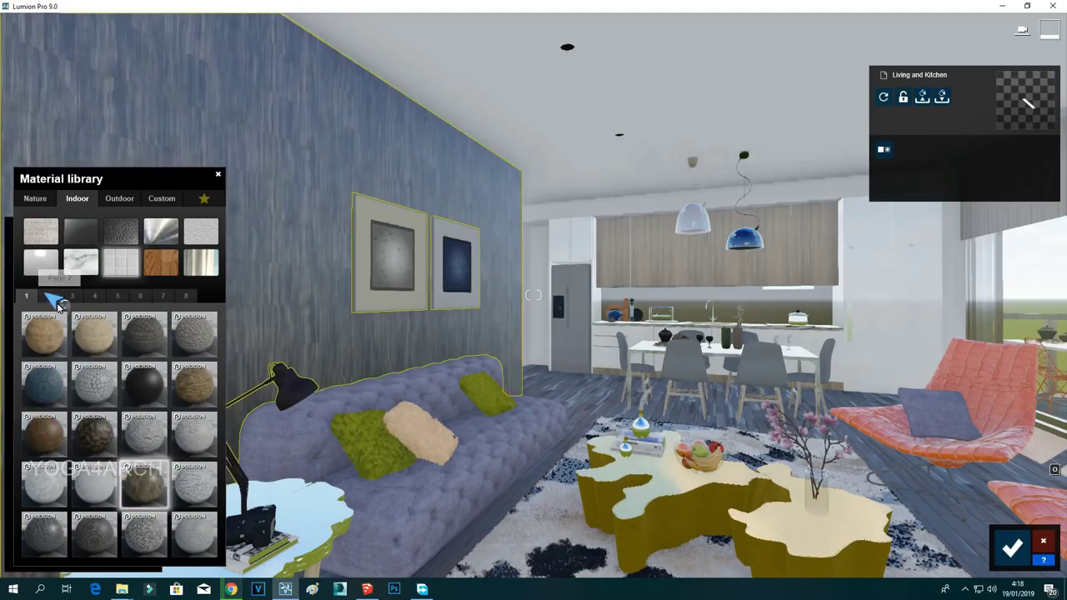
{"action": "left_click", "coordinate": [194, 383]}
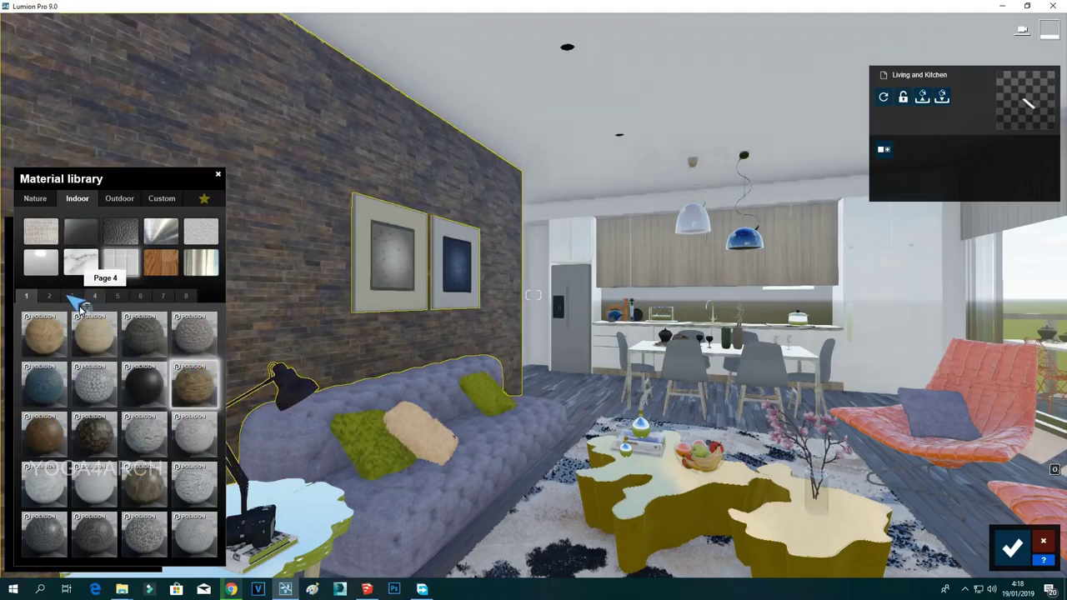
{"action": "left_click", "coordinate": [201, 327]}
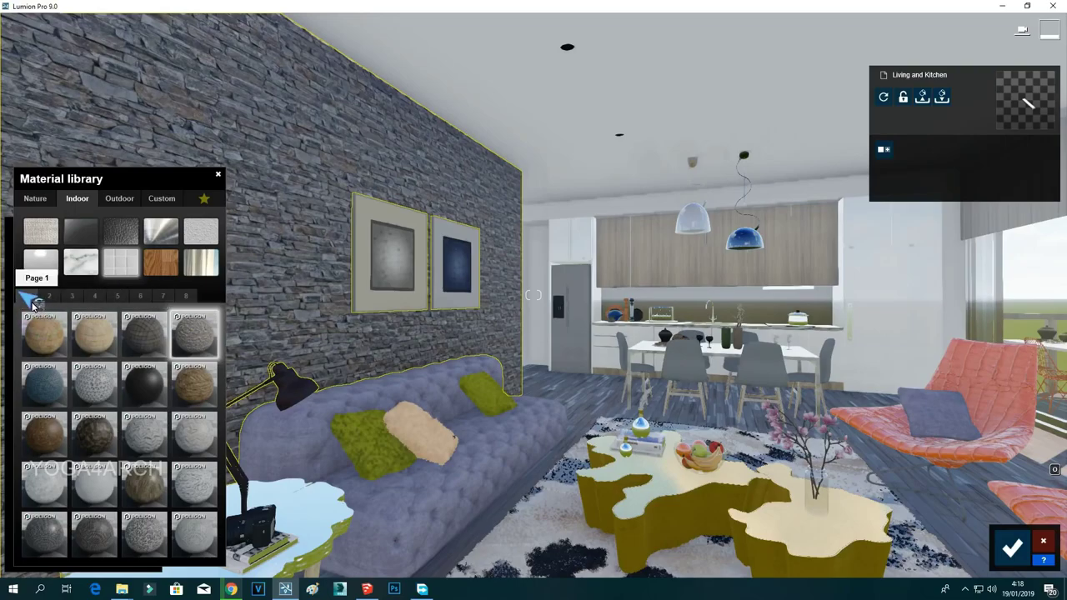
{"action": "left_click", "coordinate": [50, 297]}
{"action": "left_click", "coordinate": [197, 387]}
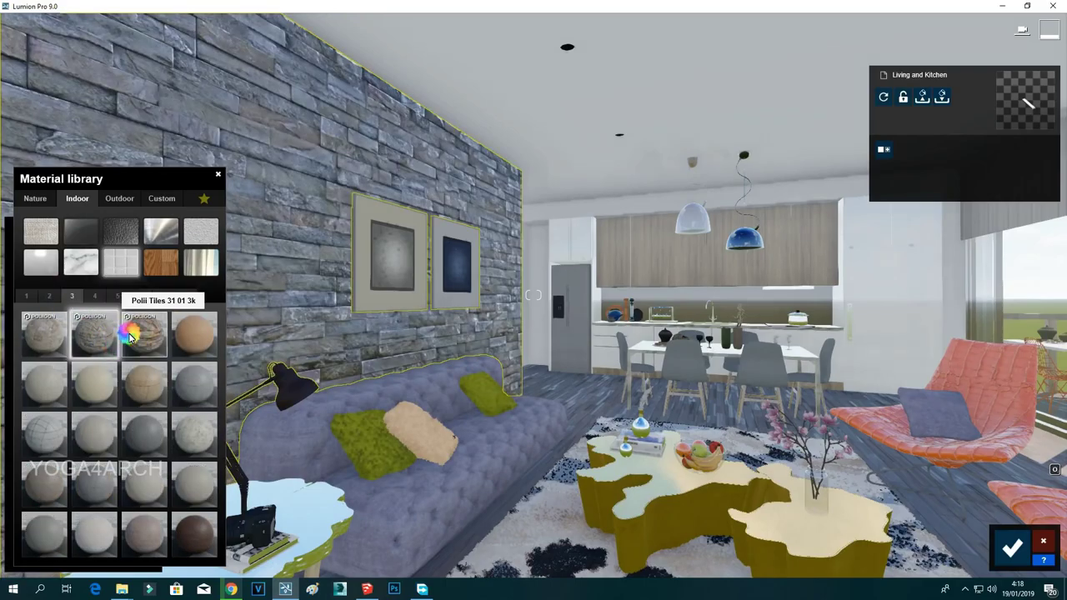
{"action": "left_click", "coordinate": [129, 336]}
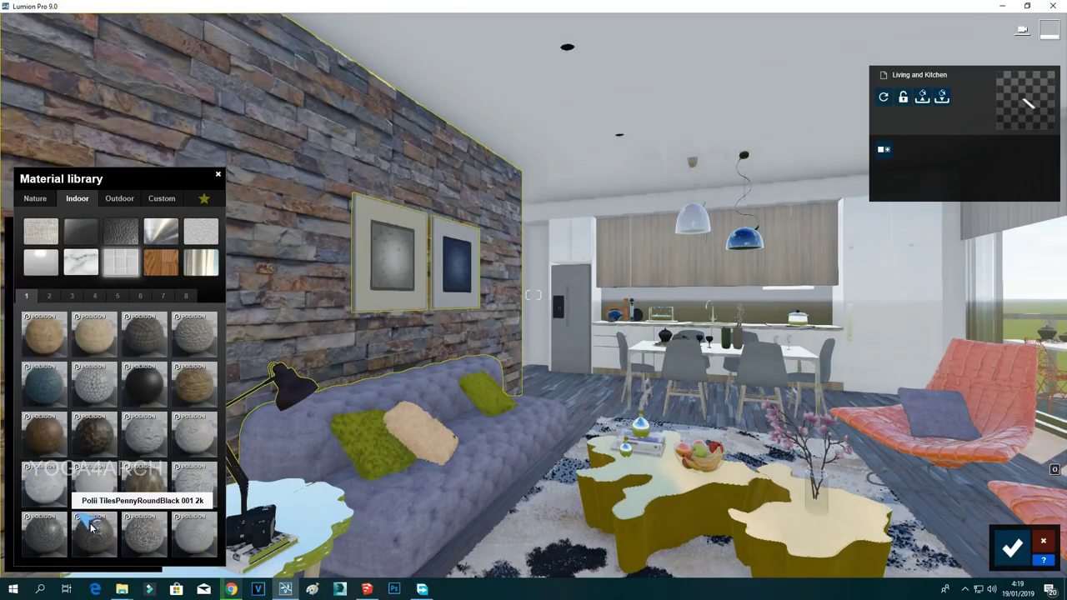
Compare penny round and other indoor tiles on the sofa wall and apply the herringbone Polii TilesMarble 058 2k.
{"action": "left_click", "coordinate": [89, 529]}
{"action": "left_click", "coordinate": [44, 538]}
{"action": "left_click", "coordinate": [140, 541]}
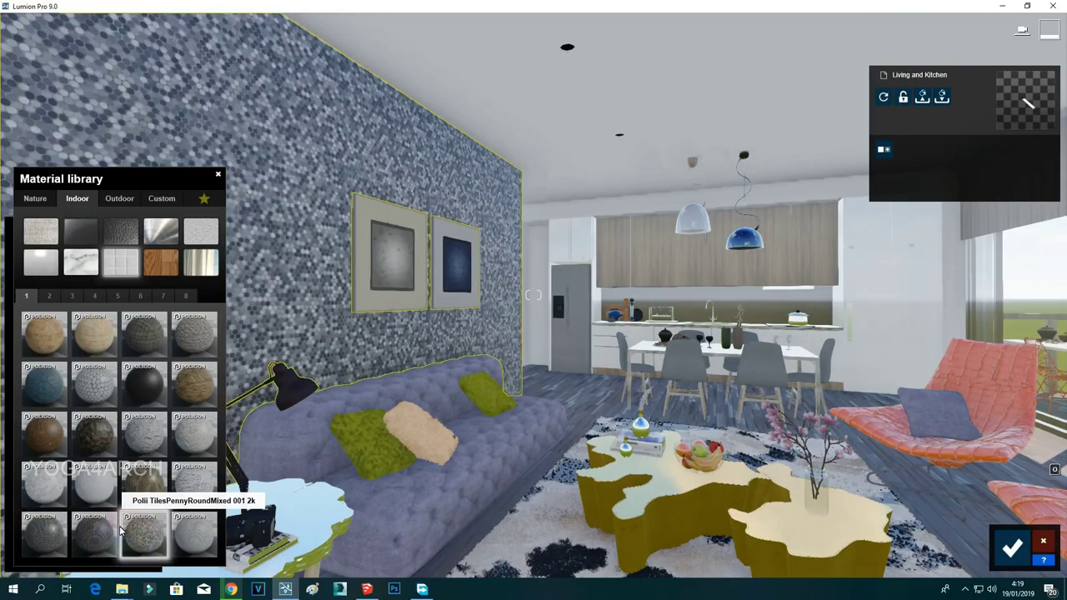
{"action": "left_click", "coordinate": [109, 292]}
{"action": "left_click", "coordinate": [132, 293]}
{"action": "left_click", "coordinate": [163, 298]}
{"action": "left_click", "coordinate": [25, 296]}
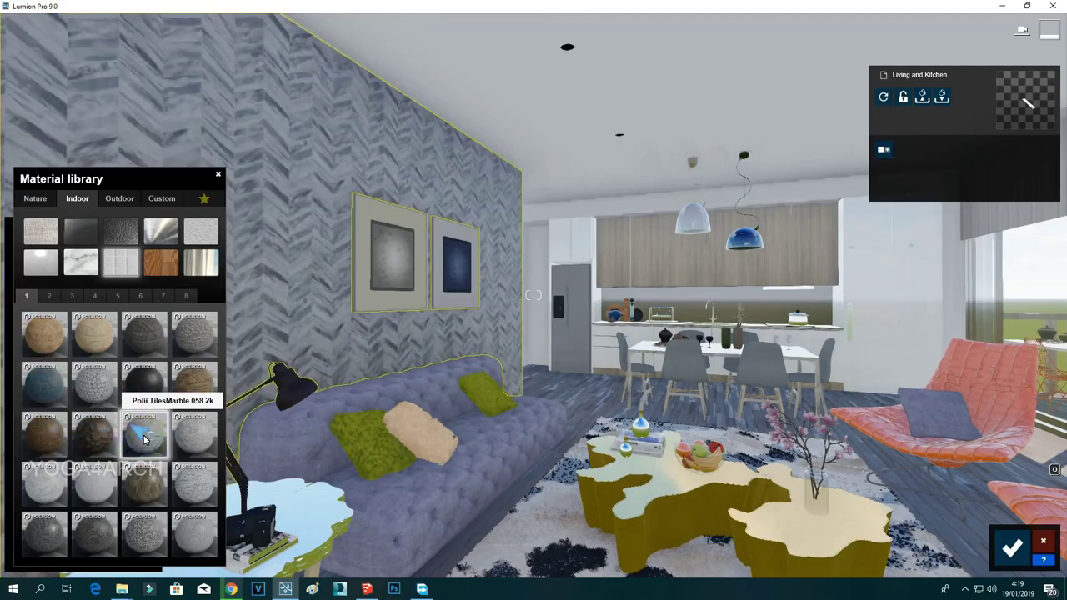
Colorize the dining chairs' Carpet Office 006 DDDS 1024 material bright orange-yellow and save the material changes.
{"action": "right_click_drag", "start_coordinate": [304, 406], "coordinate": [326, 390]}
{"action": "left_click", "coordinate": [532, 307]}
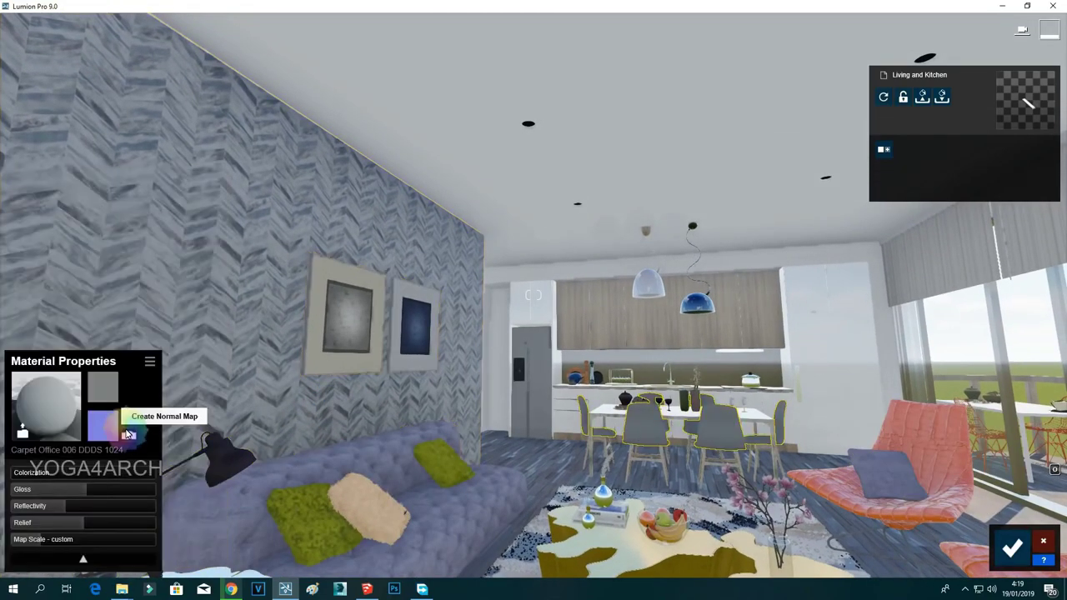
{"action": "mouse_move", "coordinate": [133, 477]}
{"action": "left_click_drag", "start_coordinate": [133, 478], "coordinate": [176, 464]}
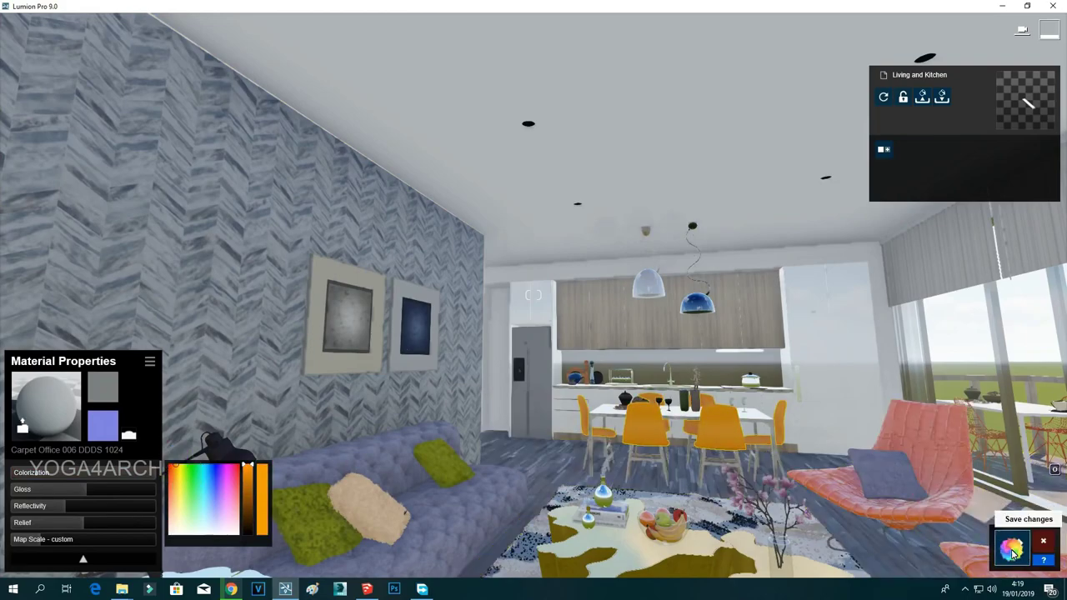
{"action": "left_click", "coordinate": [1012, 548]}
Switch to photo mode and reframe the living room shot with the sofa, rug and orange chairs in view.
{"action": "left_click", "coordinate": [1042, 492]}
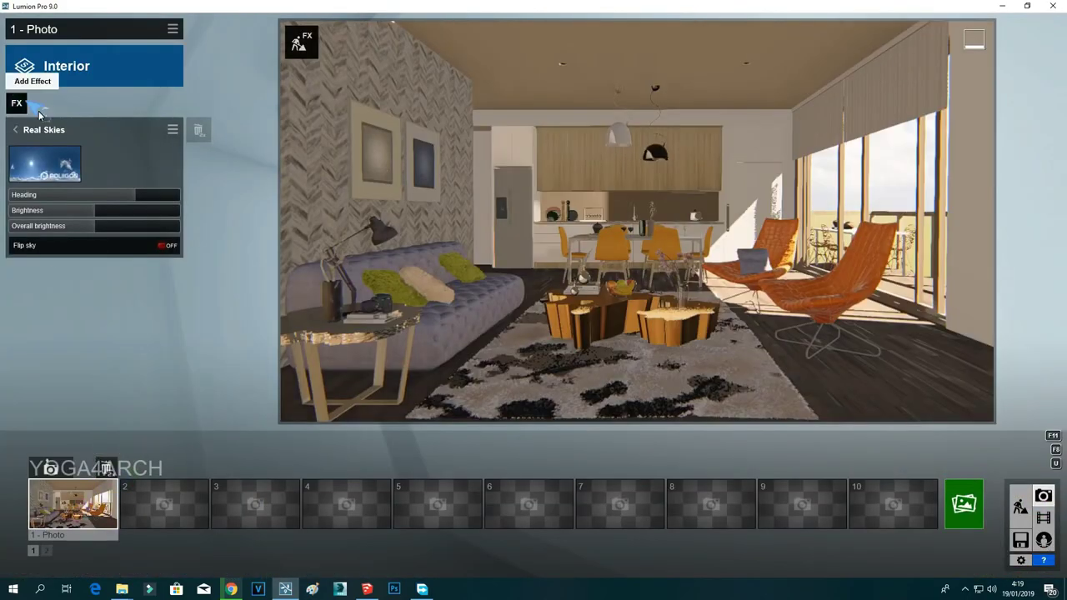
{"action": "right_click_drag", "start_coordinate": [518, 297], "coordinate": [524, 286]}
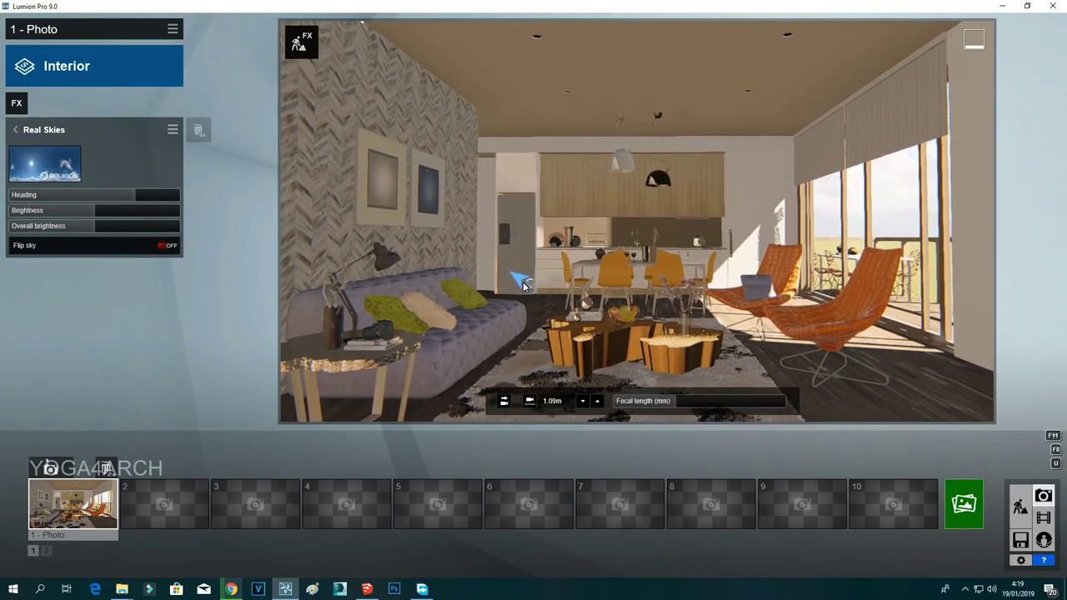
{"action": "key", "text": "a"}
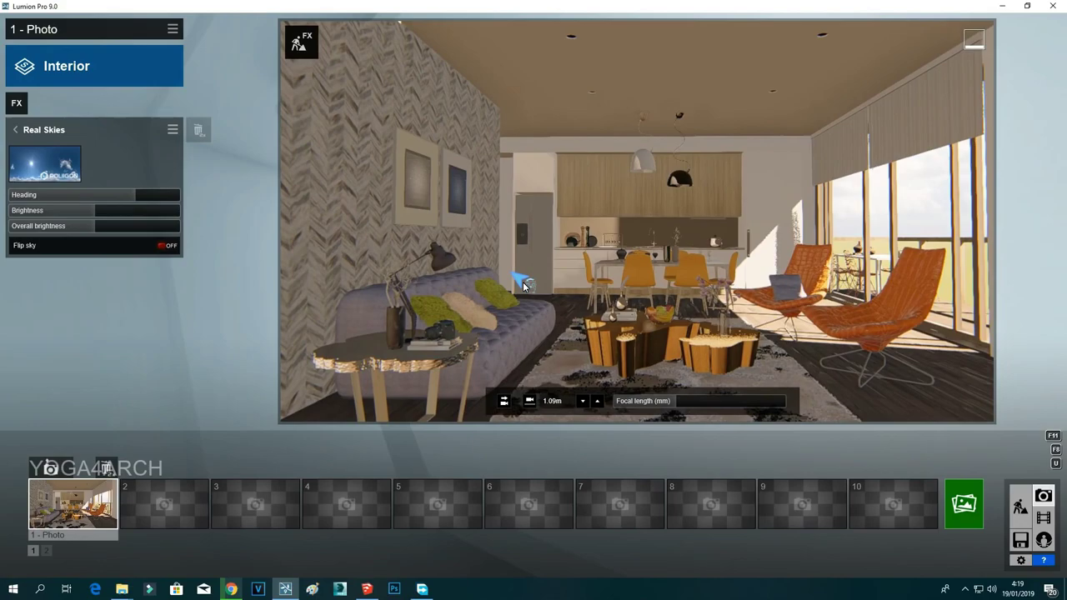
{"action": "key", "text": "d"}
{"action": "key", "text": "a"}
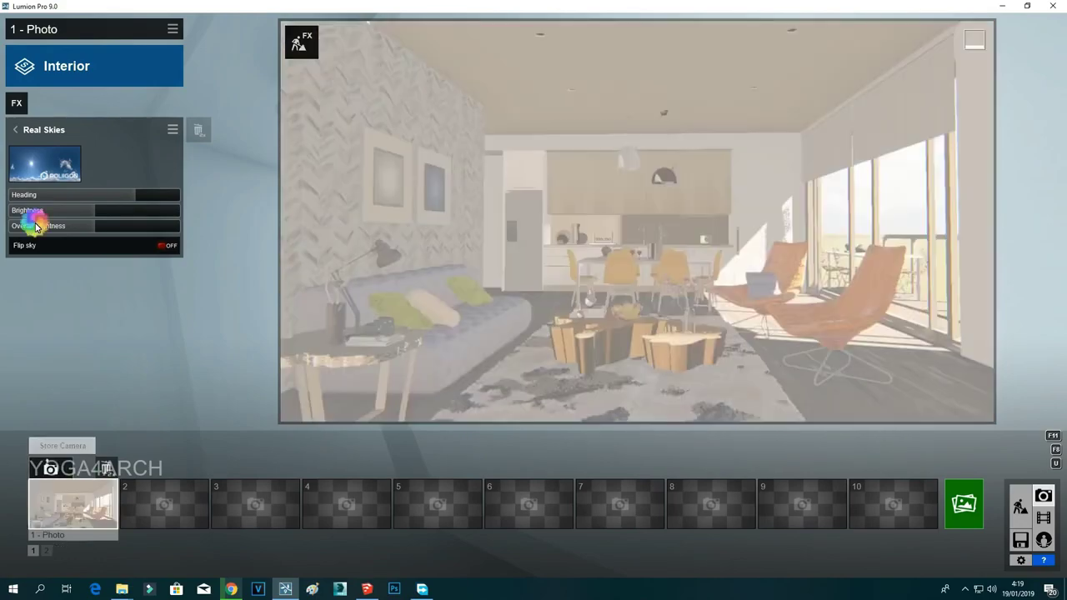
Add the 2-Point Perspective effect with two point perspective on, and store the adjusted camera in photo 1.
{"action": "left_click", "coordinate": [17, 103]}
{"action": "left_click", "coordinate": [327, 98]}
{"action": "left_click", "coordinate": [674, 162]}
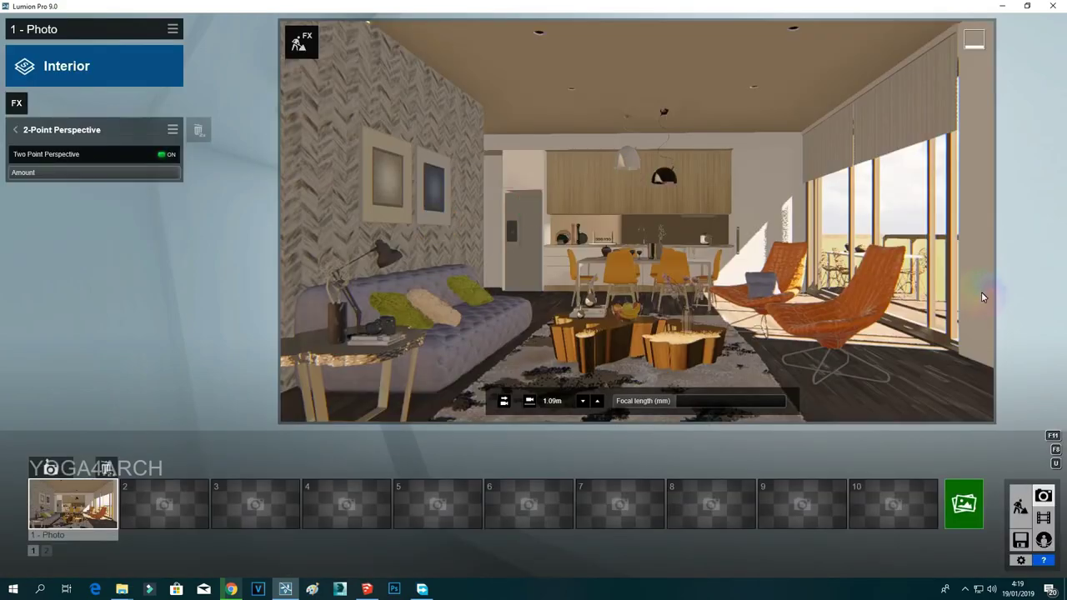
{"action": "right_click_drag", "start_coordinate": [909, 271], "coordinate": [909, 270]}
{"action": "left_click", "coordinate": [48, 468]}
Render the current shot at Desktop 1920x1080 with the file name 2 and close the finished render.
{"action": "left_click", "coordinate": [963, 504]}
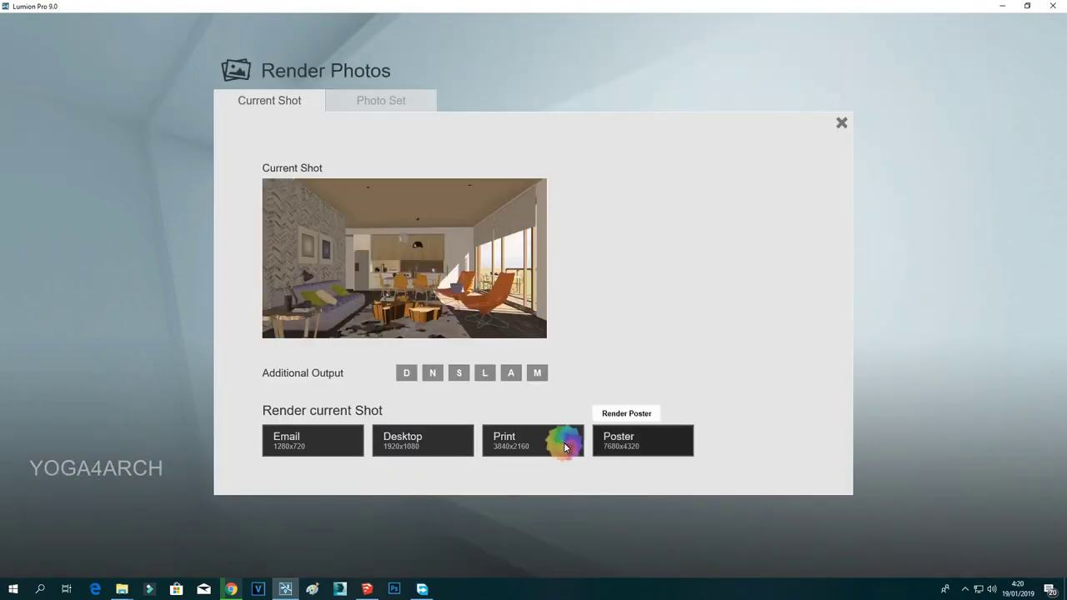
{"action": "left_click", "coordinate": [427, 434]}
{"action": "type", "text": "2"}
{"action": "key", "text": "Return"}
{"action": "key", "text": "Return"}
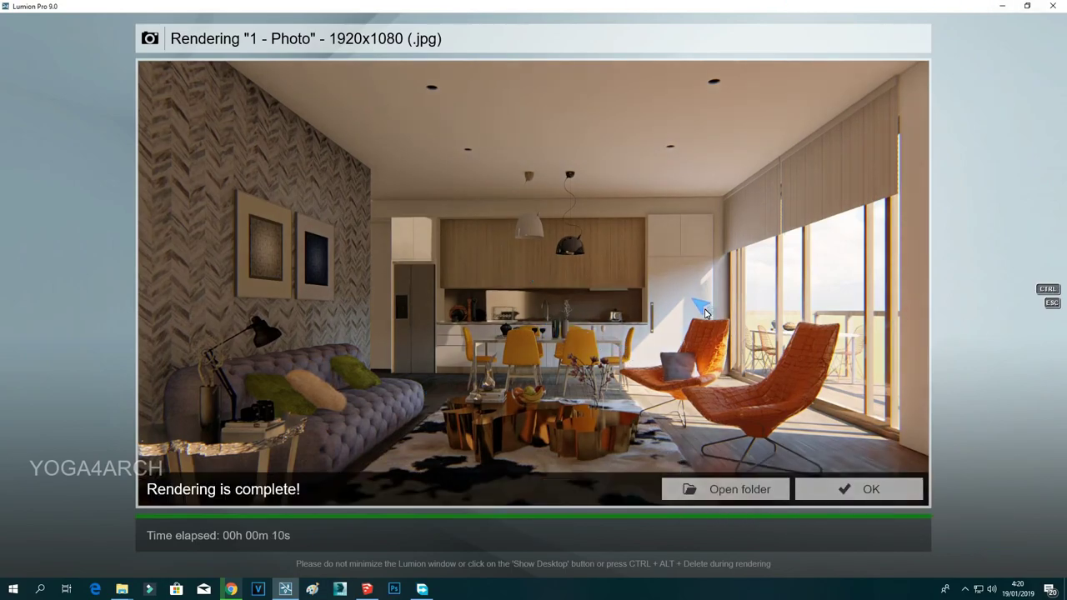
{"action": "left_click", "coordinate": [881, 486]}
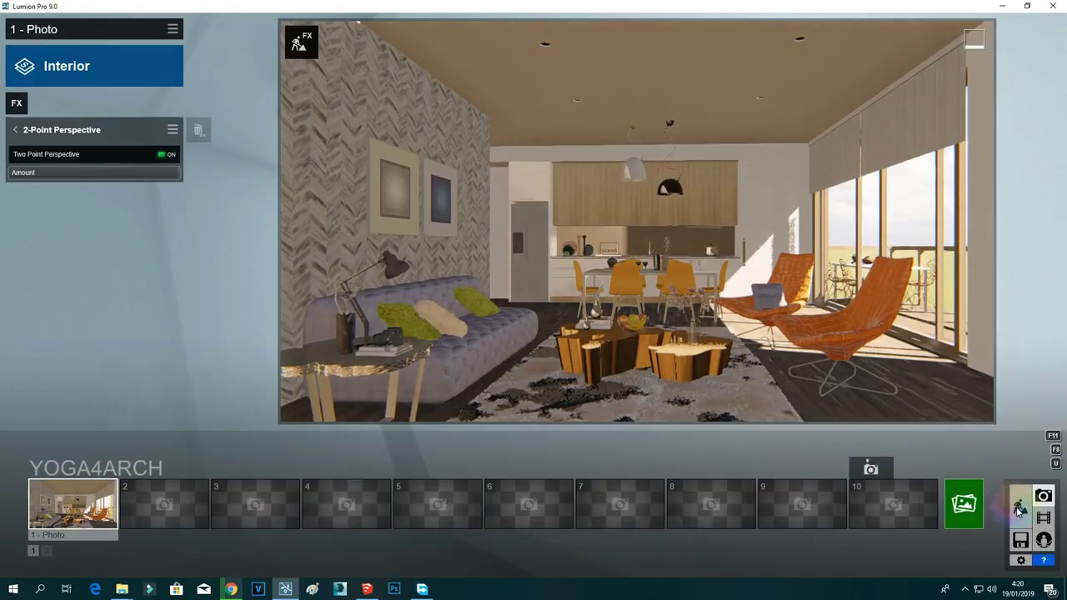
Return to the material editor in build mode and apply the black Leather 006C 1024 to the sofa.
{"action": "left_click", "coordinate": [1020, 506]}
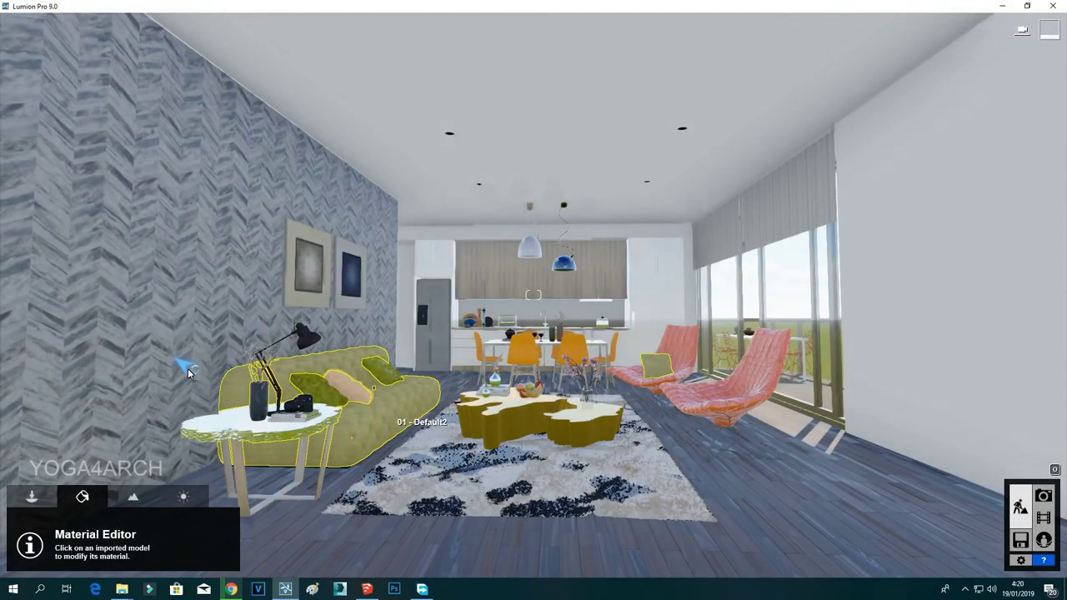
{"action": "left_click", "coordinate": [41, 401]}
{"action": "left_click", "coordinate": [183, 342]}
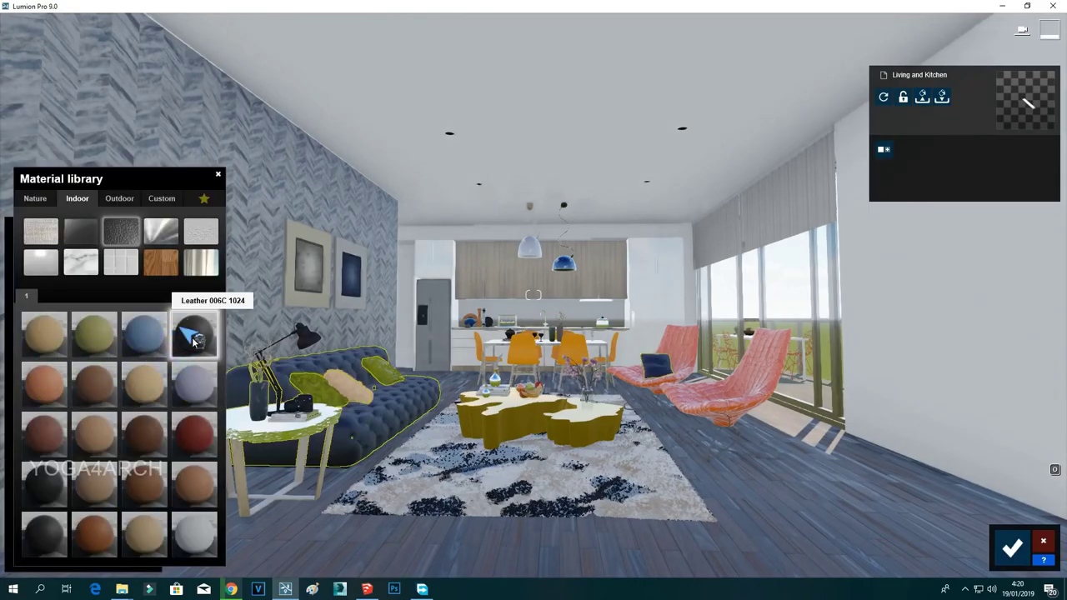
{"action": "left_click", "coordinate": [187, 337]}
Compare marble tiles on the sofa wall, apply Polii TilesMarble 057 2k with a map scale of 1.5080, and save.
{"action": "left_click", "coordinate": [228, 305]}
{"action": "left_click", "coordinate": [130, 497]}
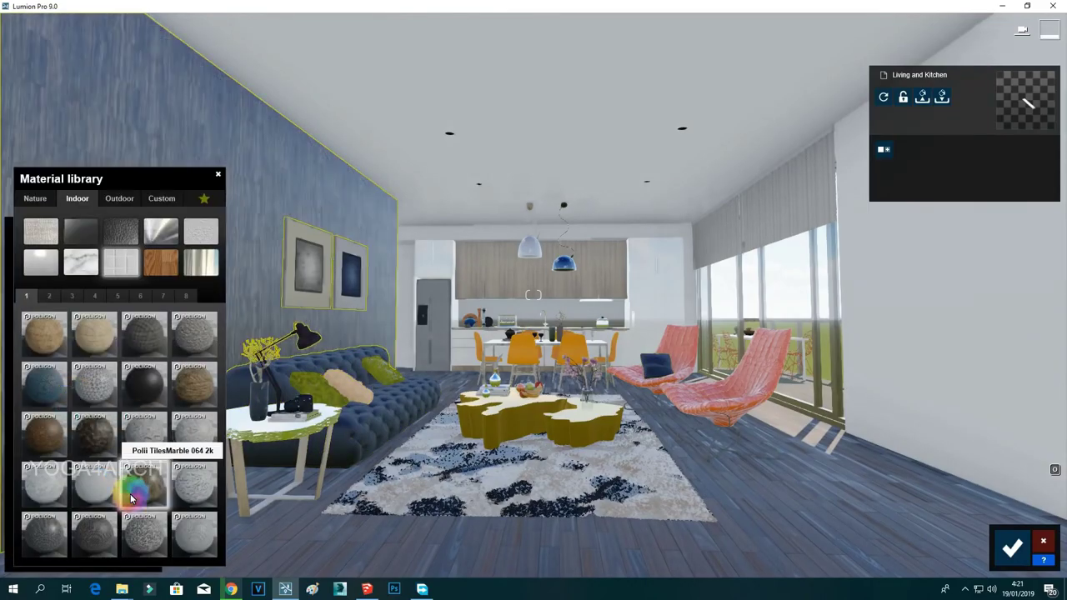
{"action": "left_click", "coordinate": [50, 492]}
{"action": "key", "text": "w"}
{"action": "right_click_drag", "start_coordinate": [310, 263], "coordinate": [309, 265]}
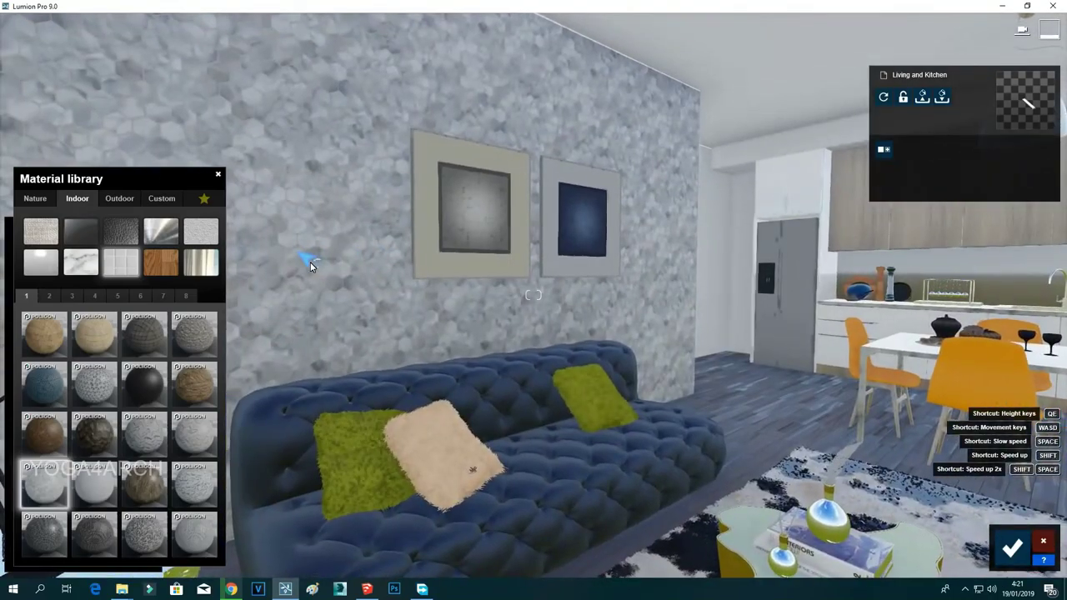
{"action": "left_click", "coordinate": [94, 430]}
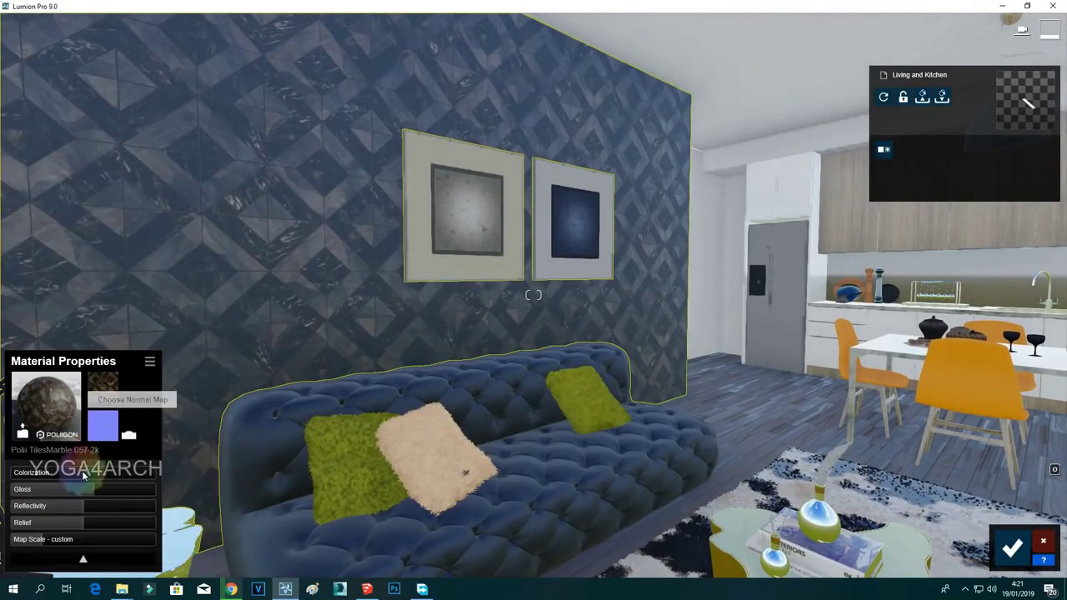
{"action": "mouse_move", "coordinate": [47, 543]}
{"action": "left_mouse_down"}
{"action": "mouse_move", "coordinate": [36, 543]}
{"action": "mouse_move", "coordinate": [35, 556]}
{"action": "left_mouse_up"}
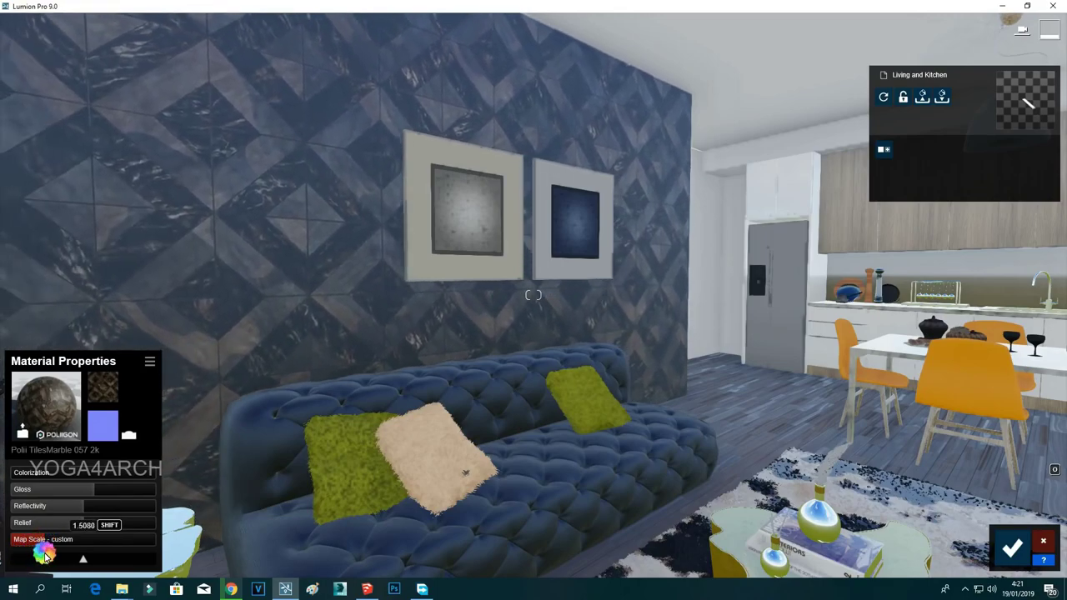
{"action": "left_click", "coordinate": [1012, 548]}
Restore the view to the photo 1 camera and place a reflection sphere utility on the floor beside the rug.
{"action": "left_click", "coordinate": [1042, 497]}
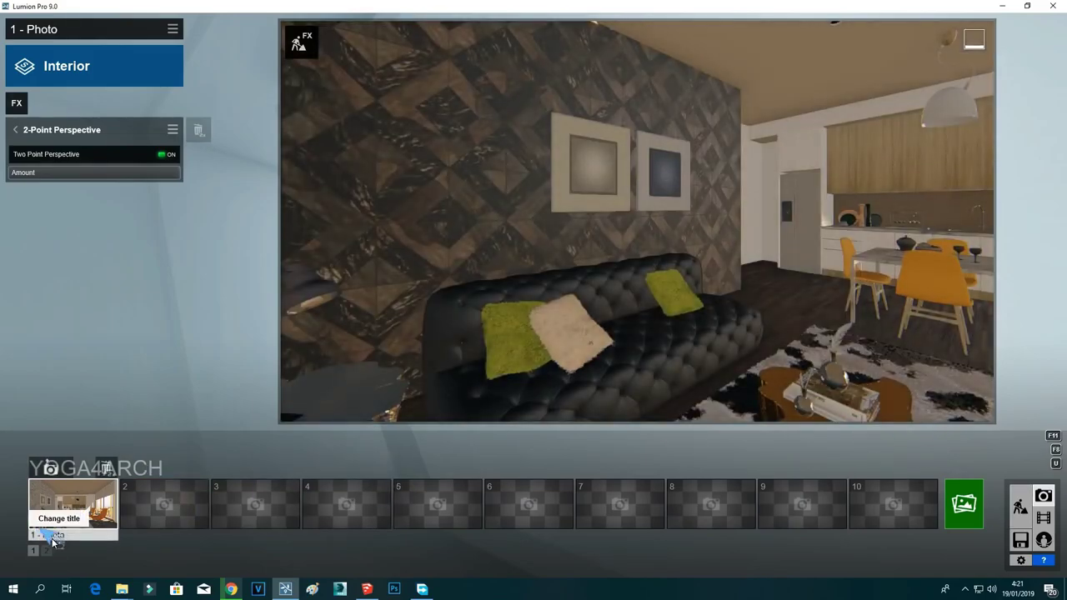
{"action": "left_click", "coordinate": [38, 518]}
{"action": "left_click", "coordinate": [1020, 506]}
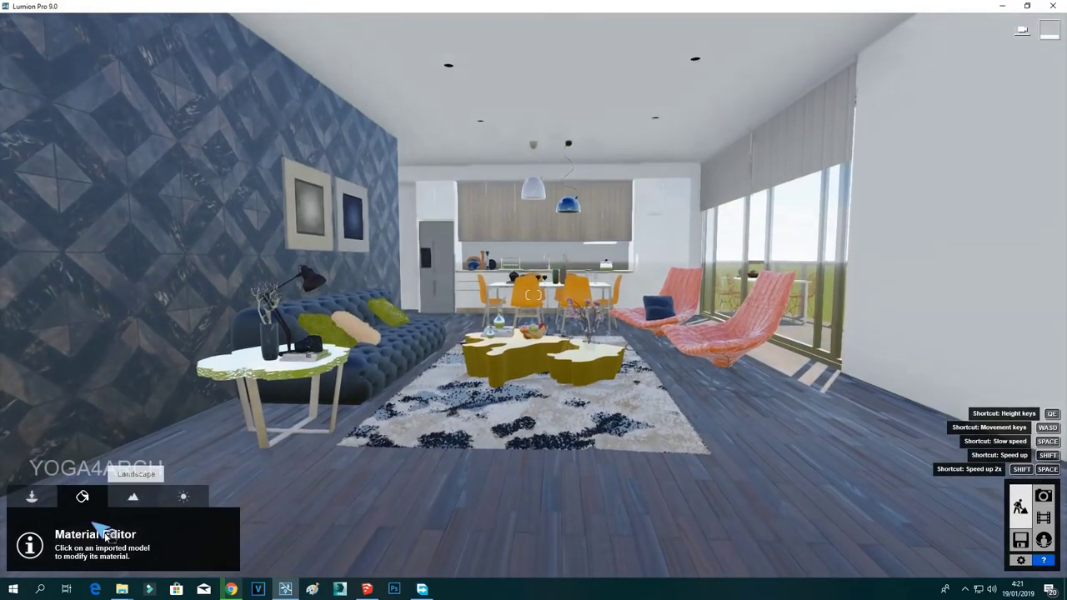
{"action": "left_click", "coordinate": [144, 529]}
{"action": "left_click", "coordinate": [119, 99]}
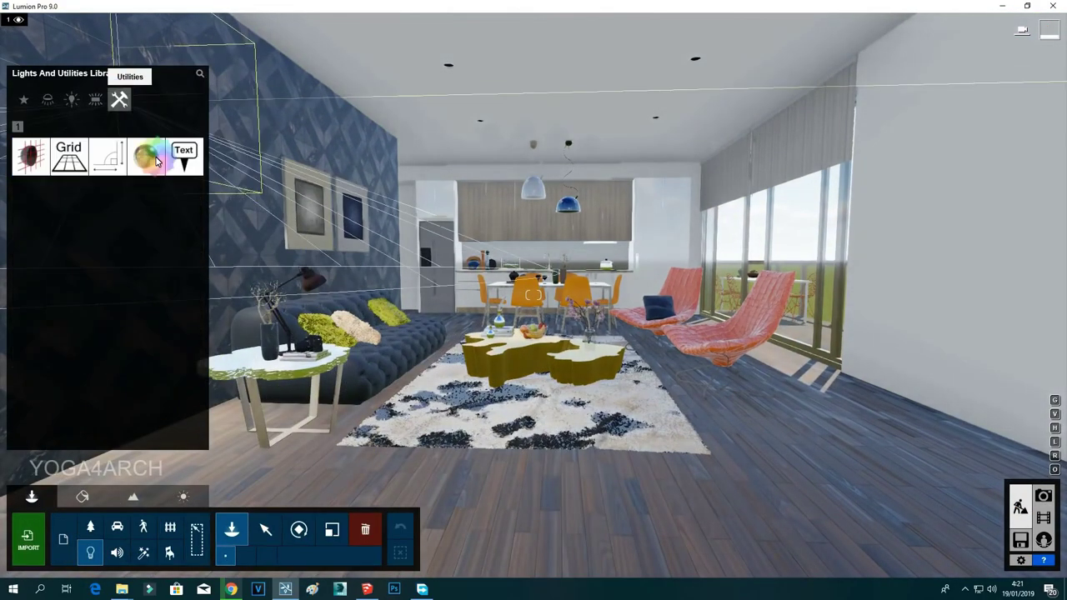
{"action": "left_click", "coordinate": [145, 157]}
{"action": "left_click", "coordinate": [741, 430]}
{"action": "right_click_drag", "start_coordinate": [509, 405], "coordinate": [524, 409]}
{"action": "key", "text": "w"}
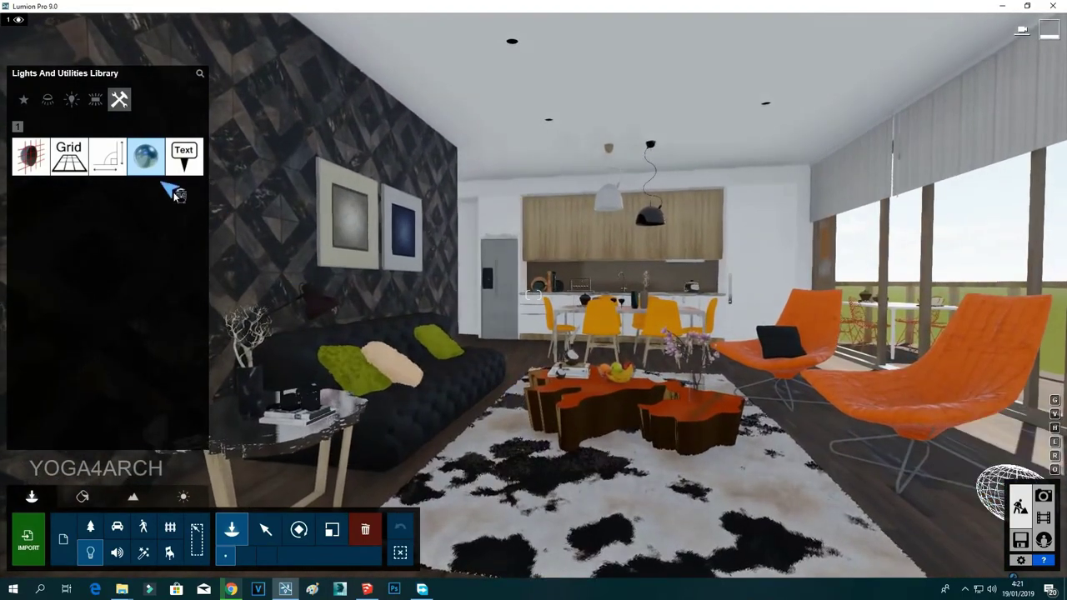
Apply the custom Standard material to the frames of the two pictures above the sofa.
{"action": "right_click_drag", "start_coordinate": [242, 330], "coordinate": [414, 195]}
{"action": "left_click", "coordinate": [82, 497]}
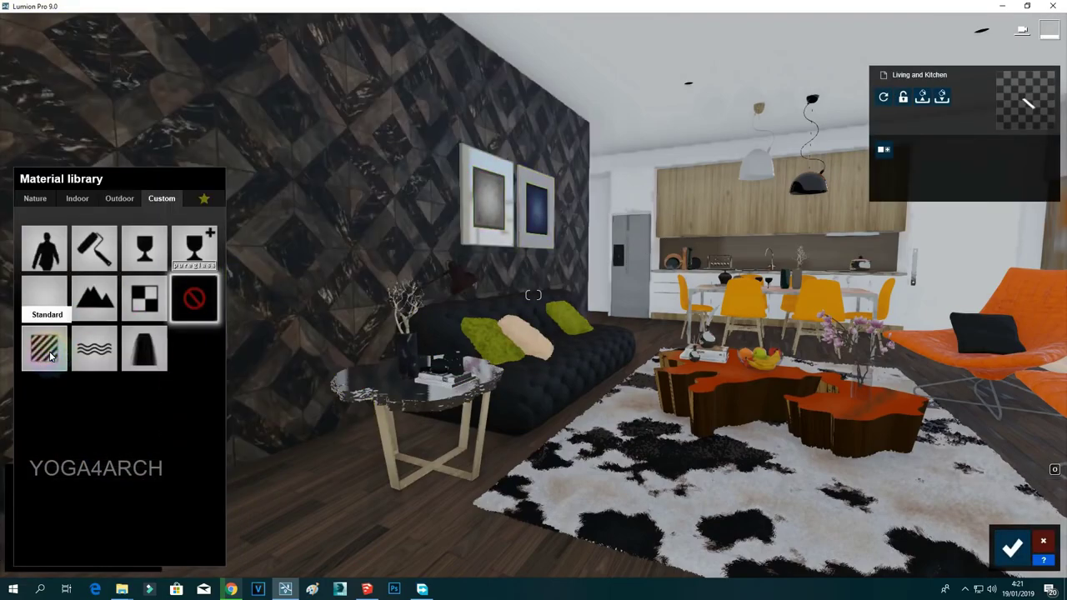
{"action": "left_click", "coordinate": [50, 357]}
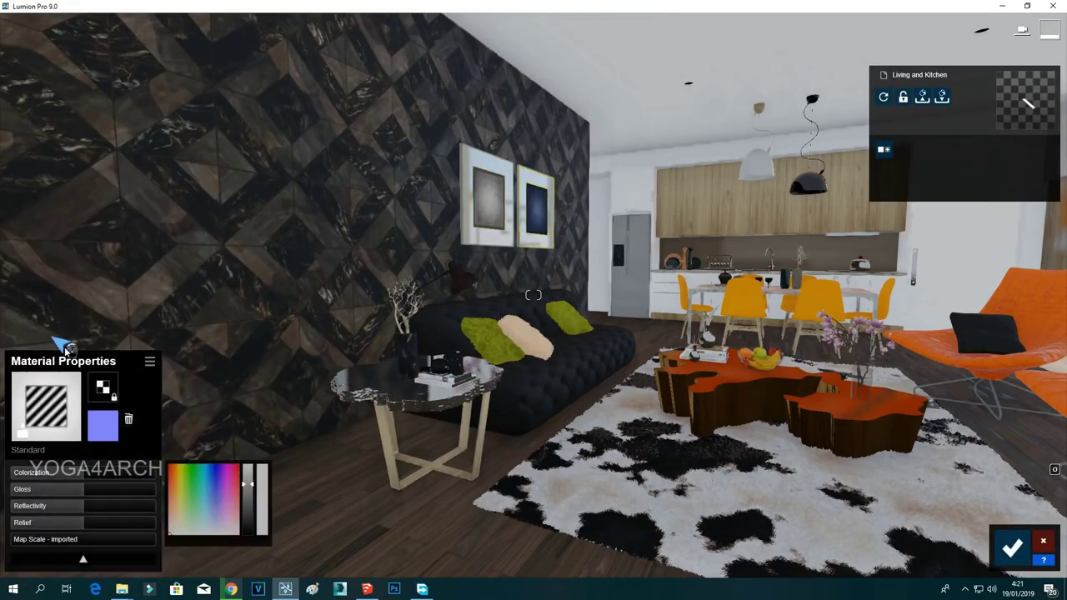
{"action": "scroll", "coordinate": [505, 167], "scroll_direction": "up", "scroll_amount": 3}
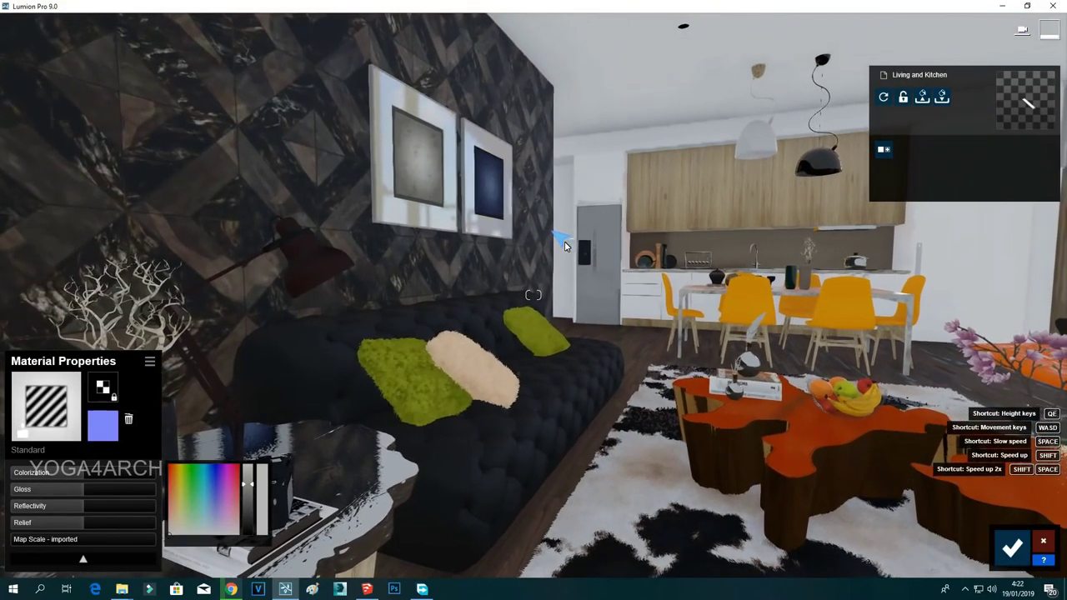
Give the desk lamp a white Standard material and apply a light grey indoor marble to the side table top.
{"action": "left_click", "coordinate": [37, 376]}
{"action": "left_click", "coordinate": [54, 340]}
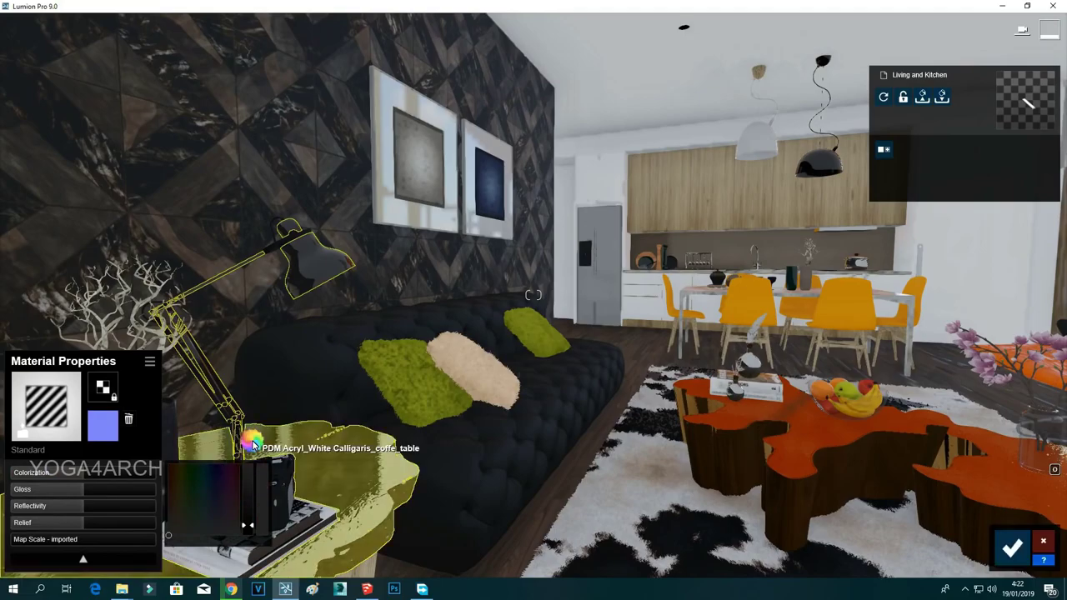
{"action": "left_click_drag", "start_coordinate": [248, 524], "coordinate": [254, 447]}
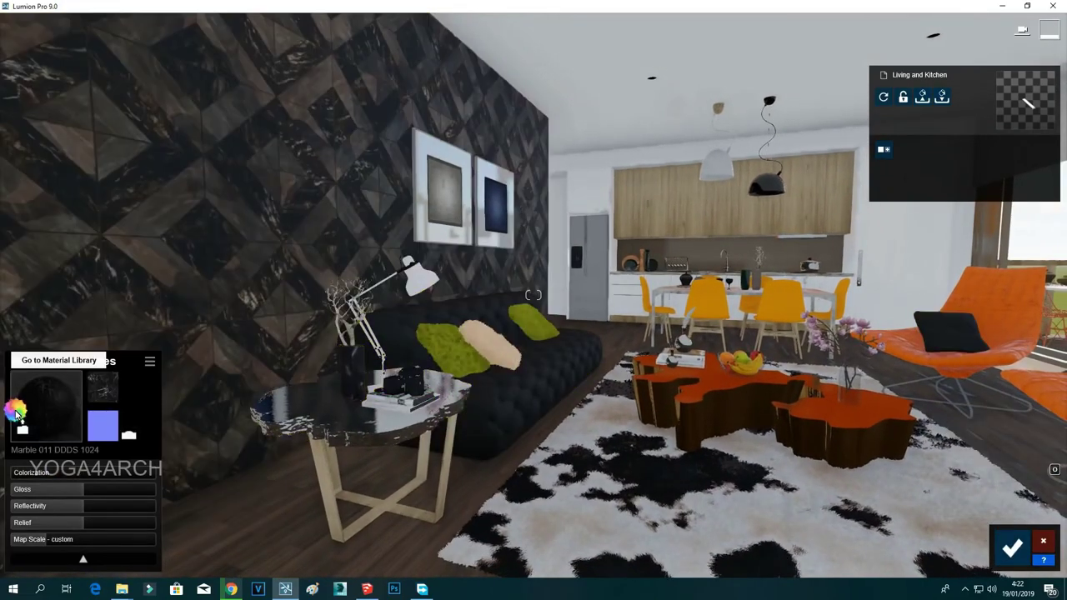
{"action": "left_click", "coordinate": [45, 404]}
{"action": "left_click", "coordinate": [192, 530]}
Apply the dark indoor Aluminium metal to the kitchen refrigerator.
{"action": "right_click_drag", "start_coordinate": [316, 368], "coordinate": [326, 365]}
{"action": "key", "text": "w"}
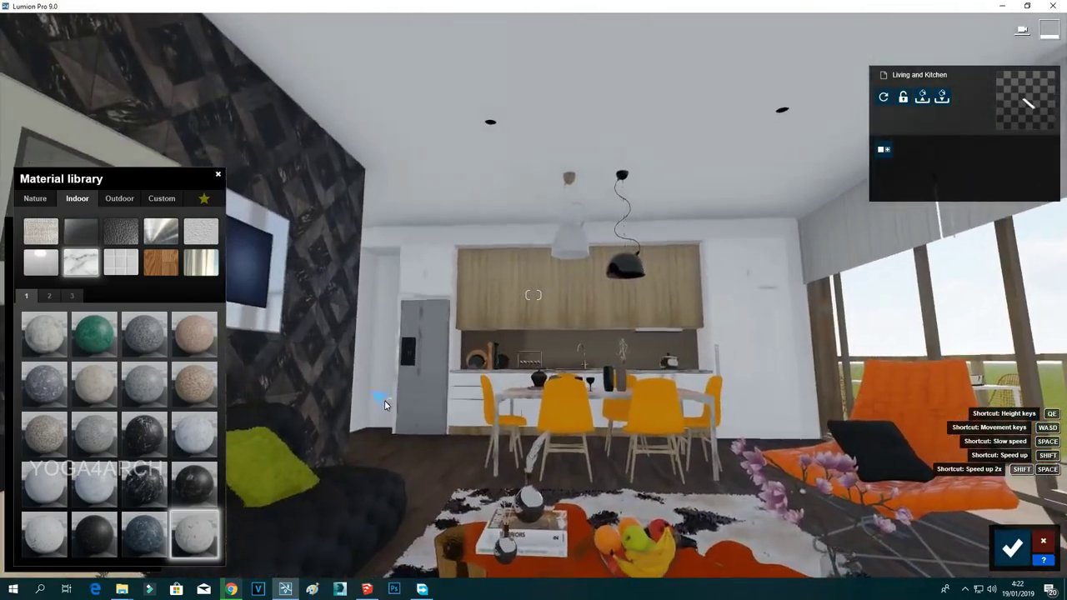
{"action": "left_click", "coordinate": [161, 198]}
{"action": "left_click", "coordinate": [76, 198]}
{"action": "left_click", "coordinate": [158, 235]}
{"action": "left_click", "coordinate": [44, 336]}
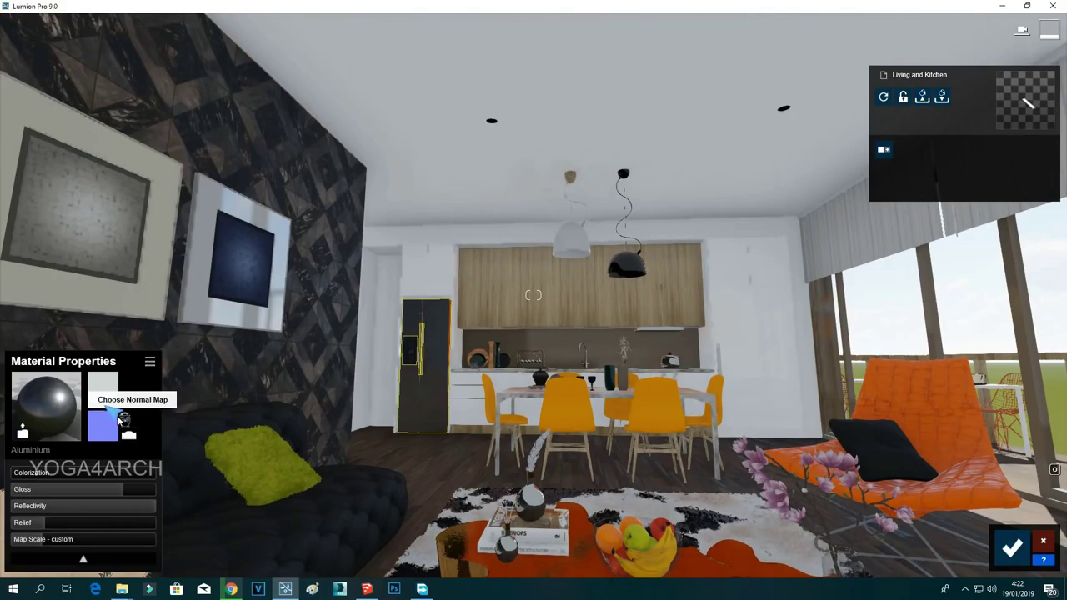
Raise the colorization of the refrigerator's Aluminium material and set the gloss of the white kitchen cabinet material to 2.0.
{"action": "left_click", "coordinate": [150, 471]}
{"action": "key", "text": "w"}
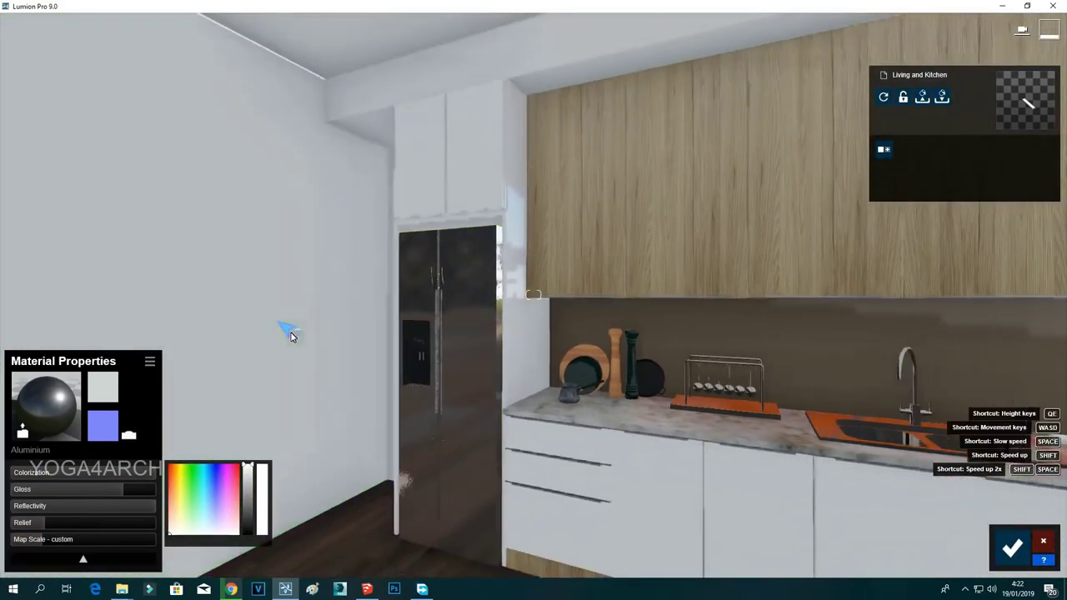
{"action": "right_click_drag", "start_coordinate": [292, 337], "coordinate": [517, 360]}
{"action": "left_click", "coordinate": [322, 285]}
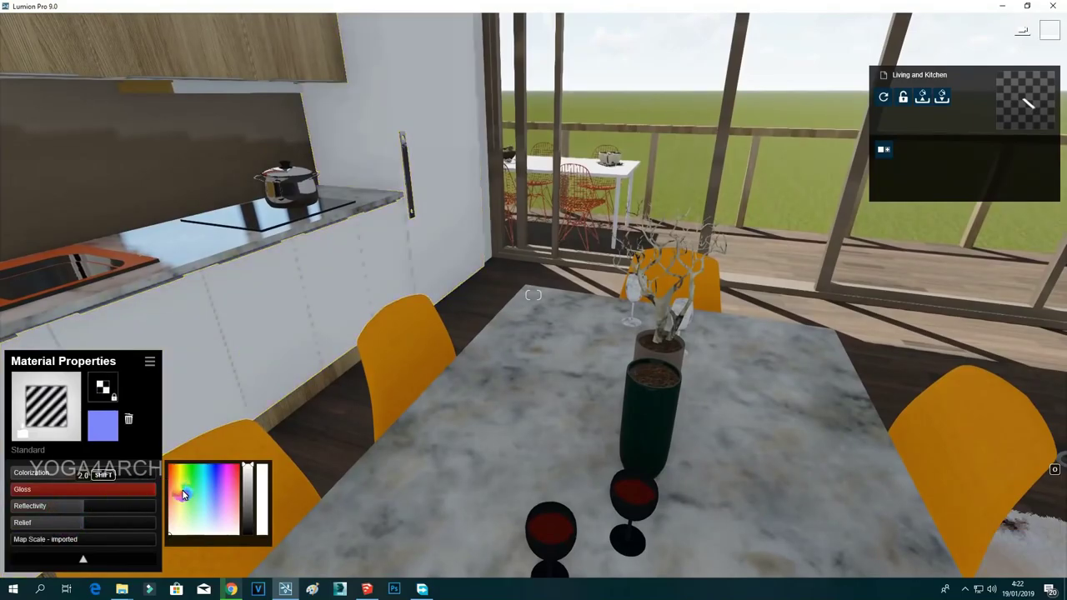
Apply the indoor Interior Glass 001 material to the two wine glasses on the dining table.
{"action": "right_click_drag", "start_coordinate": [631, 447], "coordinate": [704, 403]}
{"action": "key", "text": "d"}
{"action": "key", "text": "w"}
{"action": "left_click", "coordinate": [642, 350]}
{"action": "left_click", "coordinate": [82, 237]}
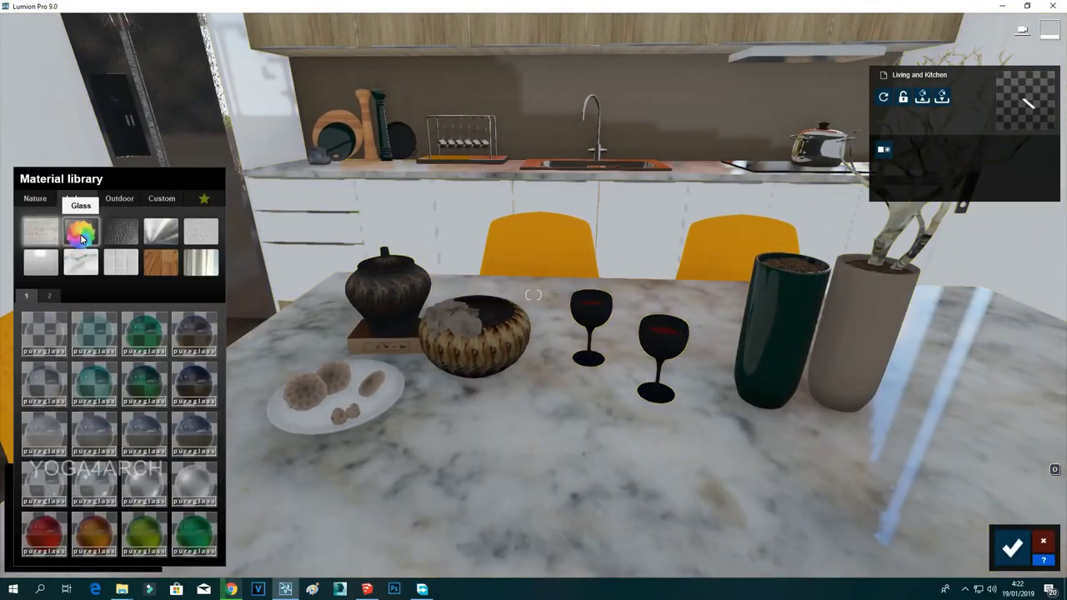
{"action": "key", "text": "w"}
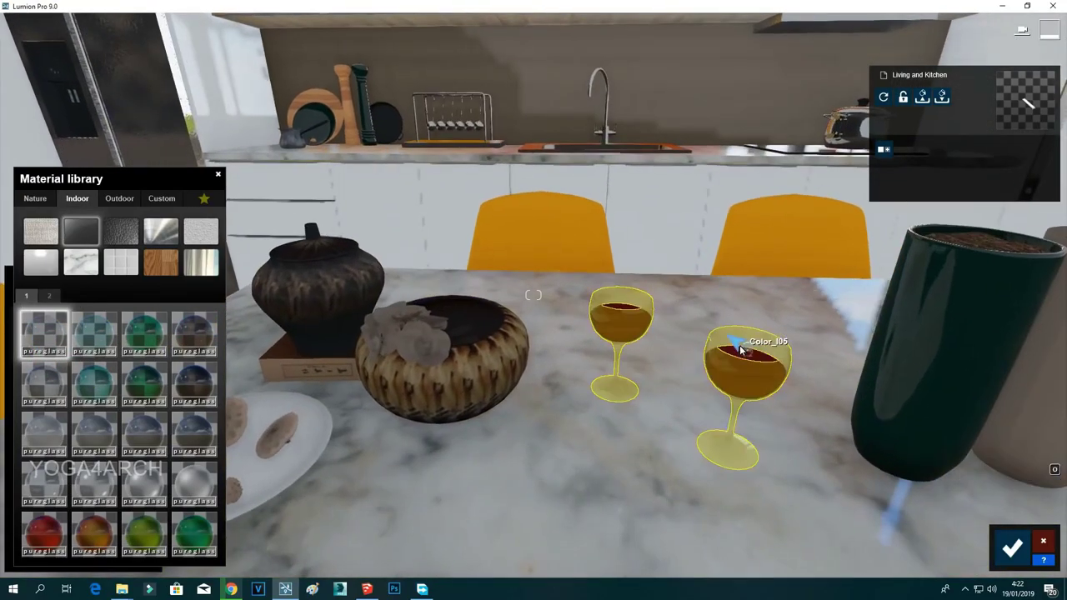
Apply the red indoor pureglass material to the wine inside the two dining table glasses.
{"action": "left_click", "coordinate": [745, 358]}
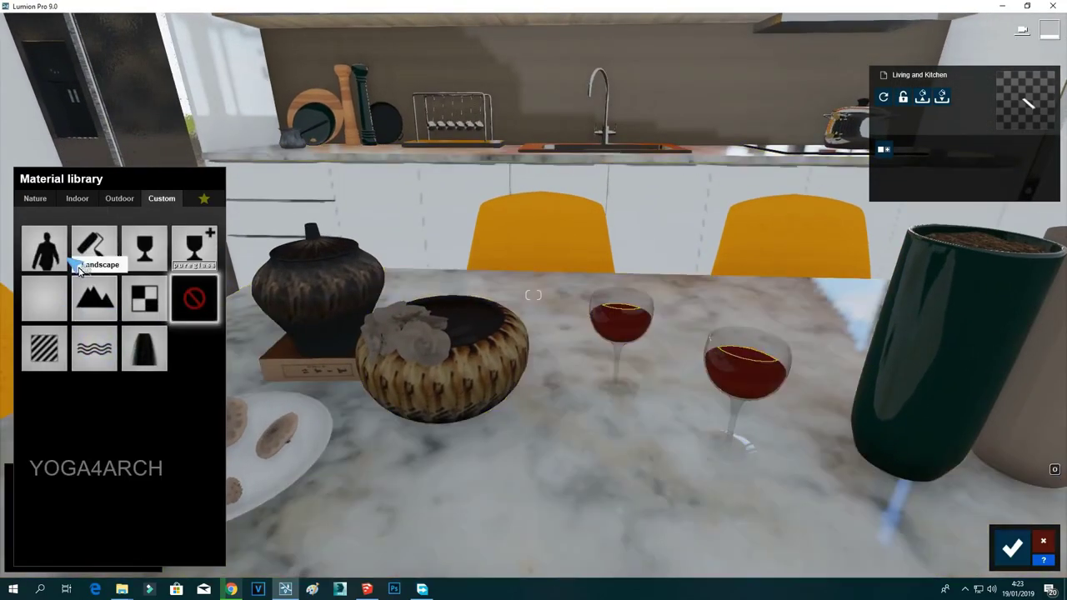
{"action": "left_click", "coordinate": [77, 199]}
{"action": "left_click", "coordinate": [75, 238]}
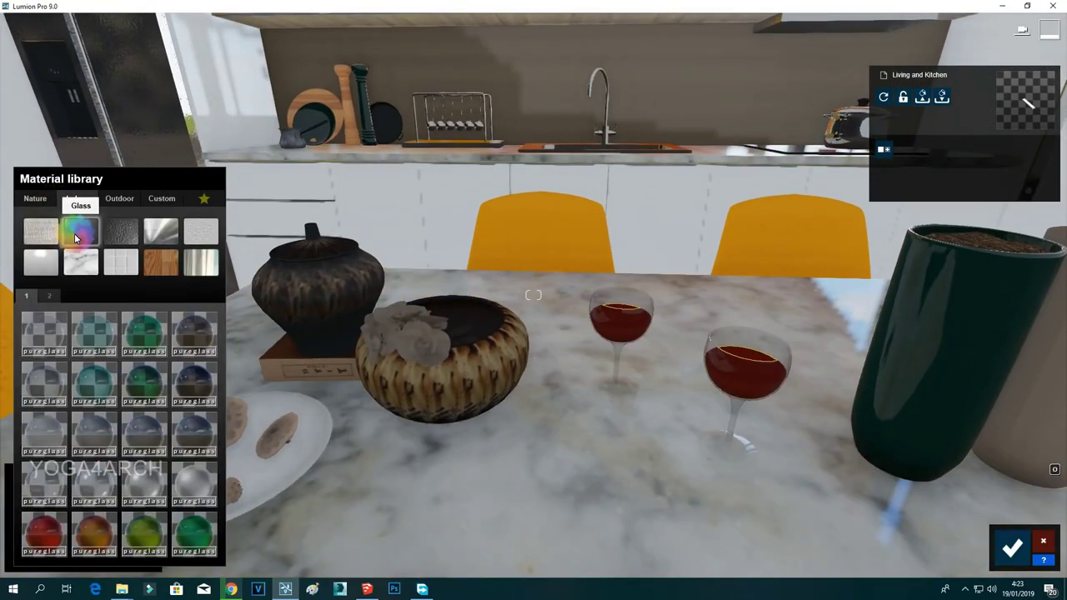
{"action": "left_click", "coordinate": [42, 535]}
{"action": "scroll", "coordinate": [361, 433], "scroll_direction": "down", "scroll_amount": 5}
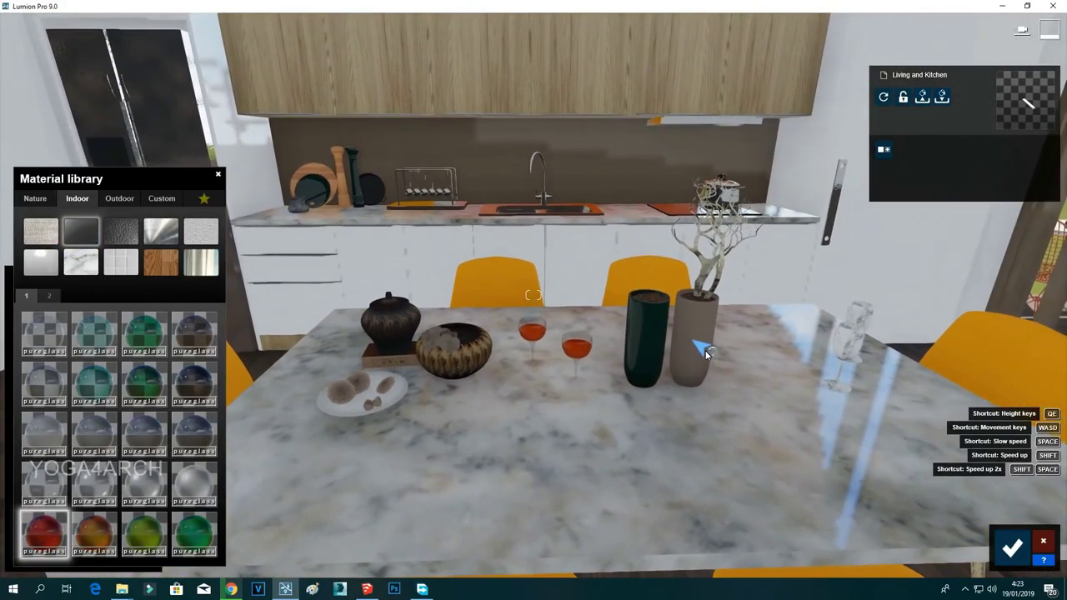
Apply the indoor Aluminium metal to the beige vase holding the branches on the dining table and save the materials.
{"action": "left_click", "coordinate": [705, 354]}
{"action": "left_click", "coordinate": [77, 198]}
{"action": "left_click", "coordinate": [160, 231]}
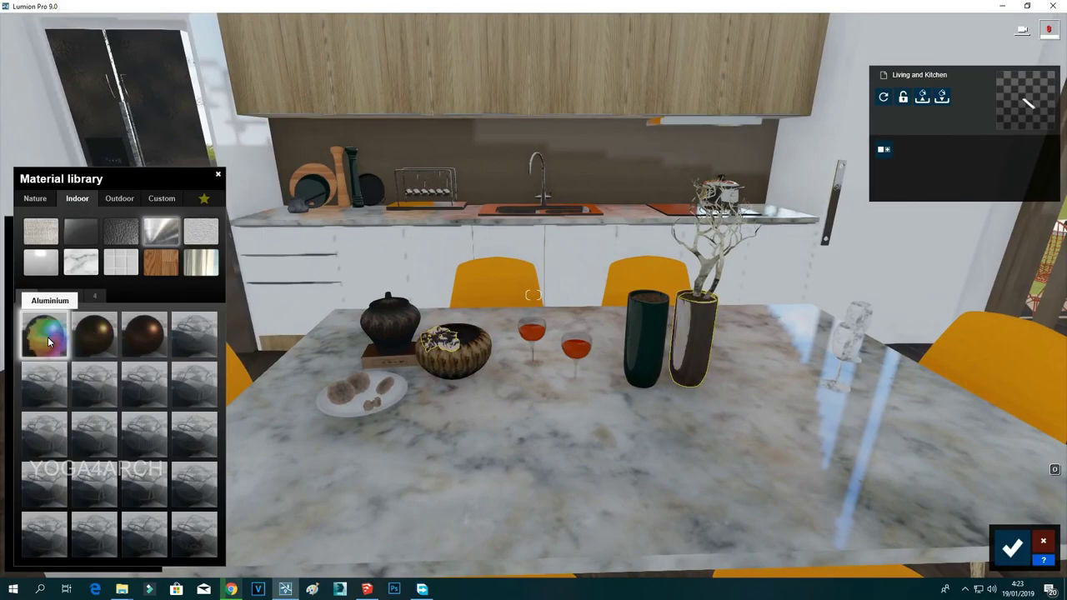
{"action": "left_click", "coordinate": [48, 340]}
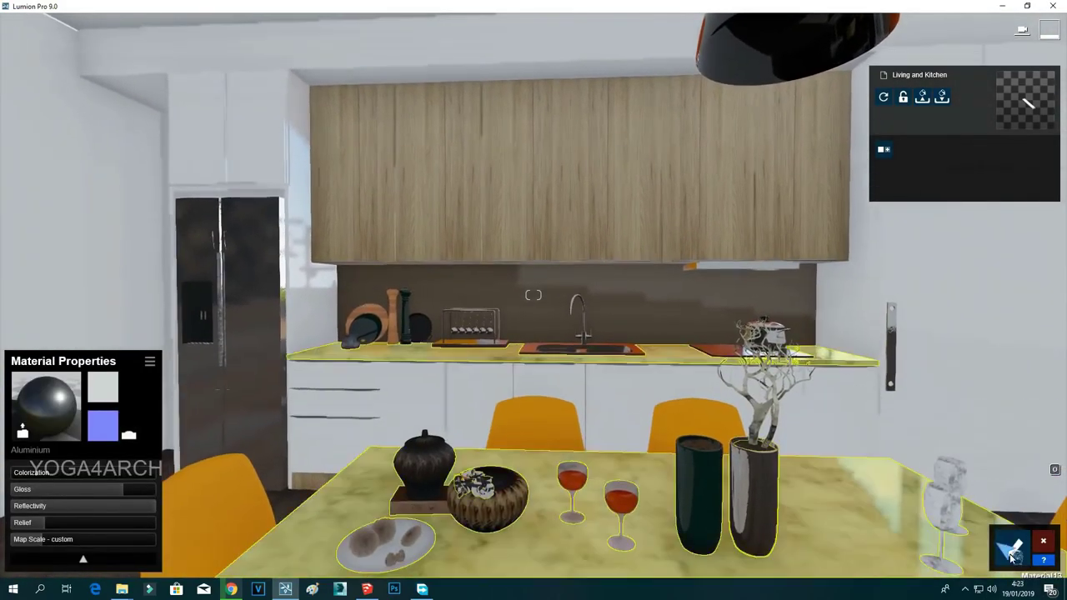
{"action": "left_click", "coordinate": [1011, 563]}
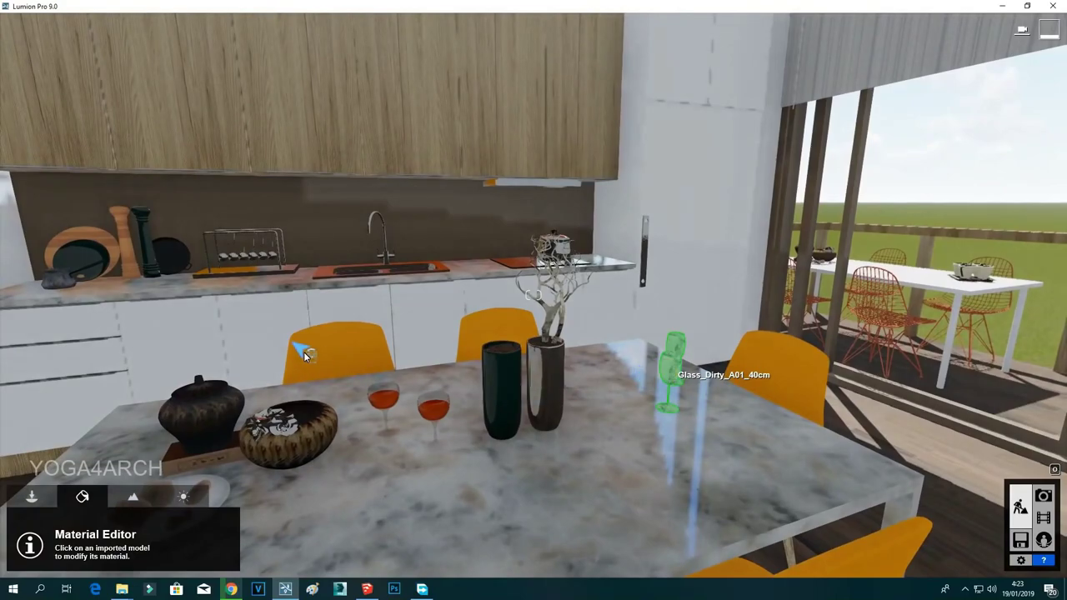
Apply a clear indoor glass material to the dirty glass piece at the end of the dining table and save it.
{"action": "left_click", "coordinate": [77, 199]}
{"action": "left_click", "coordinate": [81, 232]}
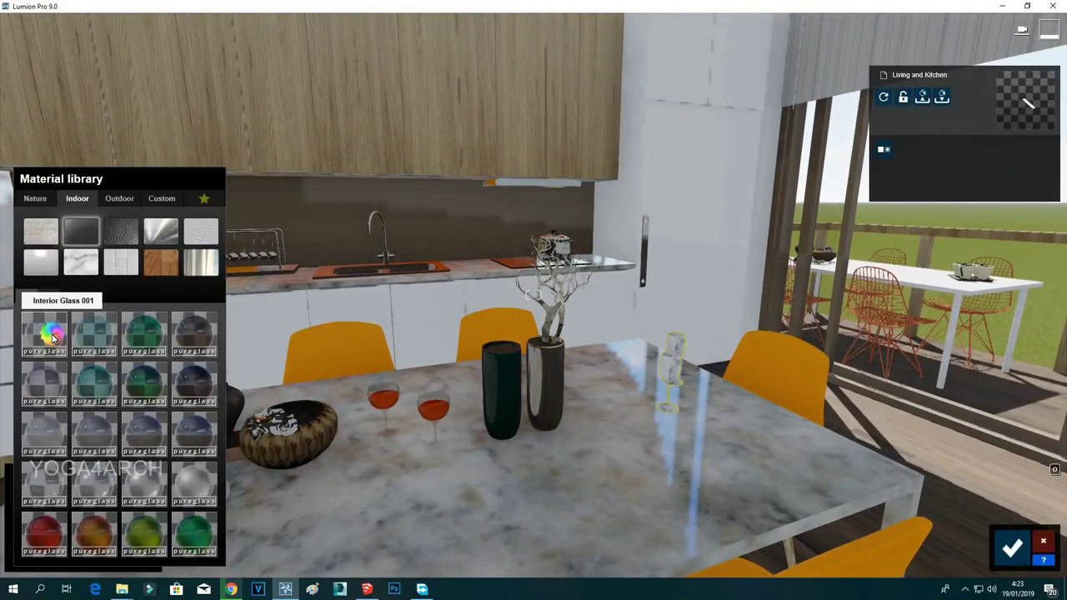
{"action": "left_click", "coordinate": [54, 340]}
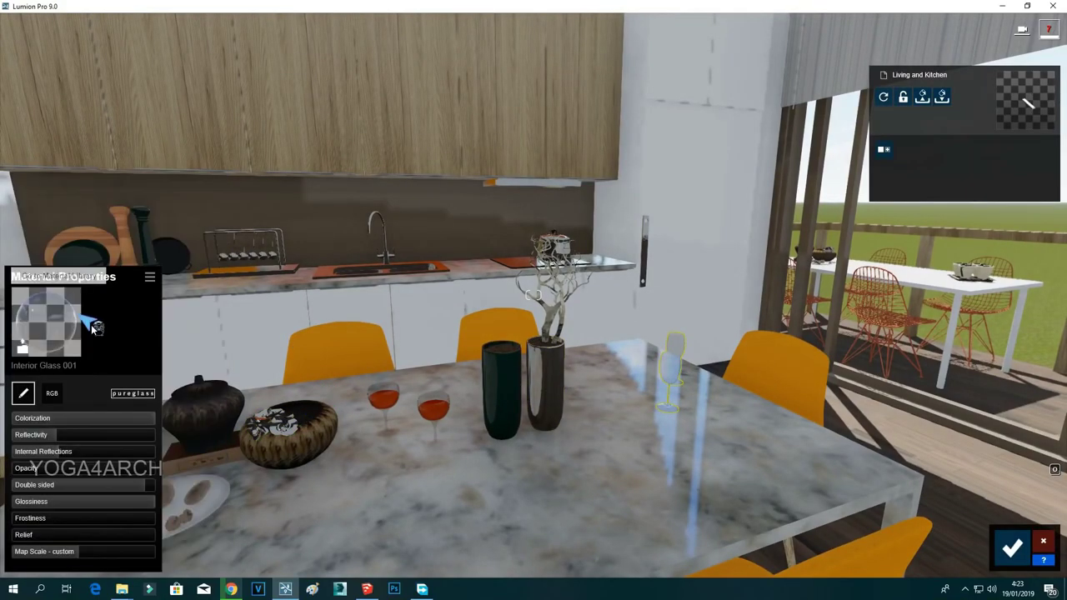
{"action": "left_click", "coordinate": [69, 330]}
{"action": "left_click", "coordinate": [43, 382]}
{"action": "right_click_drag", "start_coordinate": [242, 334], "coordinate": [134, 283]}
{"action": "left_click", "coordinate": [1010, 550]}
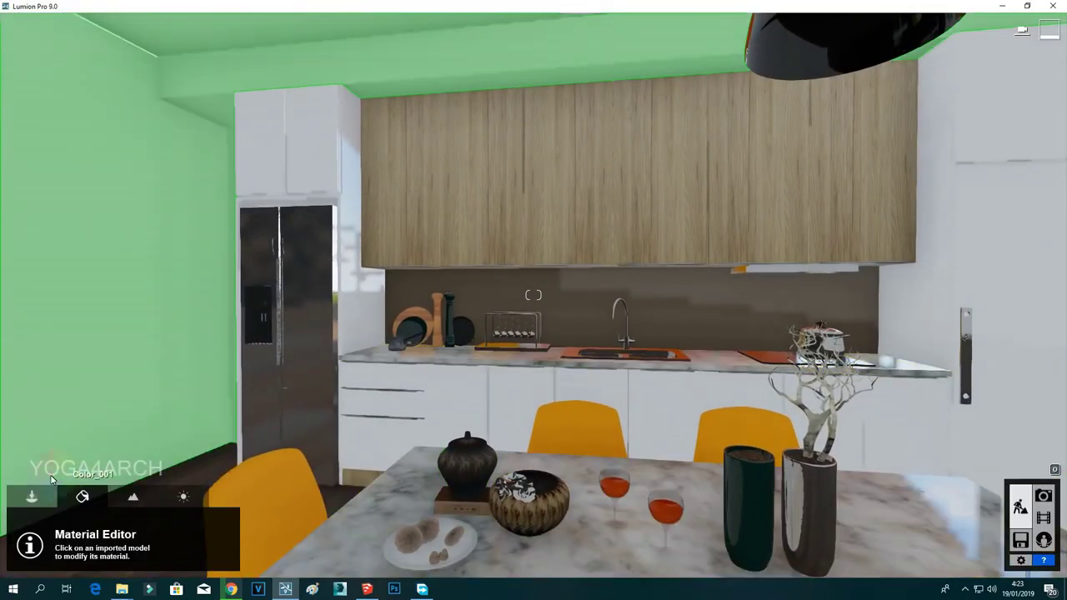
Place a line light under the kitchen wall cabinets, above the sink.
{"action": "left_click", "coordinate": [32, 497]}
{"action": "left_click", "coordinate": [96, 100]}
{"action": "left_click", "coordinate": [69, 156]}
{"action": "scroll", "coordinate": [590, 444], "scroll_direction": "up", "scroll_amount": 3}
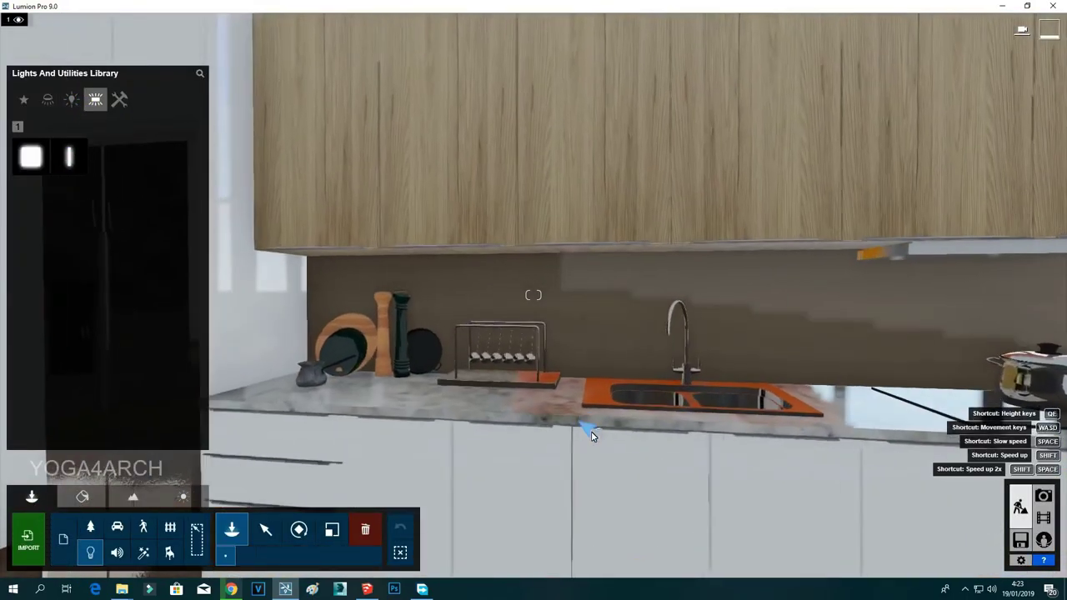
{"action": "scroll", "coordinate": [590, 443], "scroll_direction": "up", "scroll_amount": 2}
{"action": "left_click", "coordinate": [70, 156]}
{"action": "left_click", "coordinate": [726, 230]}
{"action": "key", "text": "s"}
{"action": "left_click", "coordinate": [265, 529]}
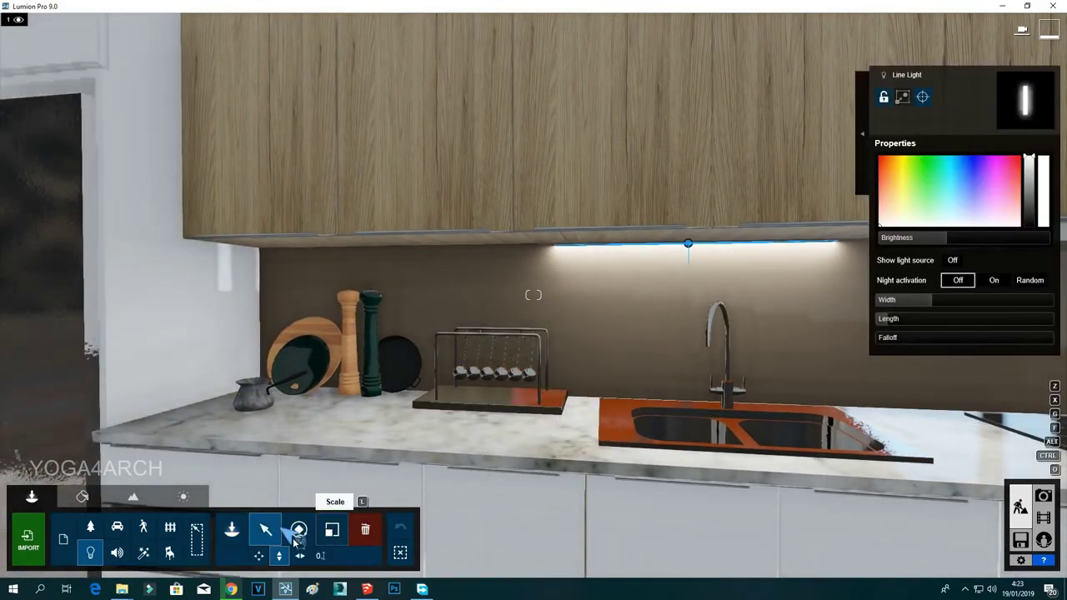
Increase the width and length of the under-cabinet line light and give it a warm orange color.
{"action": "right_click_drag", "start_coordinate": [685, 248], "coordinate": [538, 298]}
{"action": "left_click_drag", "start_coordinate": [931, 300], "coordinate": [986, 303]}
{"action": "right_click_drag", "start_coordinate": [621, 327], "coordinate": [542, 296]}
{"action": "left_click_drag", "start_coordinate": [891, 321], "coordinate": [962, 336]}
{"action": "left_click", "coordinate": [891, 161]}
Place a Lamp05 spotlight inside the shade of the white pendant lamp above the dining table.
{"action": "key", "text": "s"}
{"action": "right_click_drag", "start_coordinate": [475, 381], "coordinate": [620, 373]}
{"action": "key", "text": "w"}
{"action": "left_click", "coordinate": [90, 554]}
{"action": "left_click", "coordinate": [47, 100]}
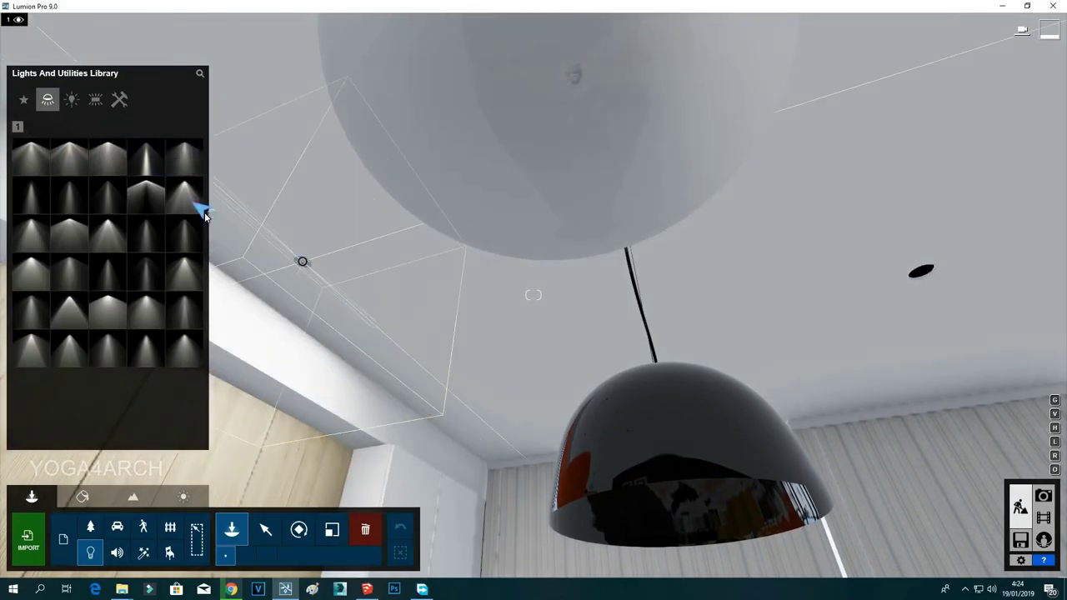
{"action": "left_click", "coordinate": [182, 158]}
{"action": "right_click_drag", "start_coordinate": [531, 179], "coordinate": [530, 178]}
{"action": "left_click", "coordinate": [538, 259]}
{"action": "right_click_drag", "start_coordinate": [496, 386], "coordinate": [491, 387]}
{"action": "key", "text": "s"}
{"action": "key", "text": "s"}
{"action": "key", "text": "w"}
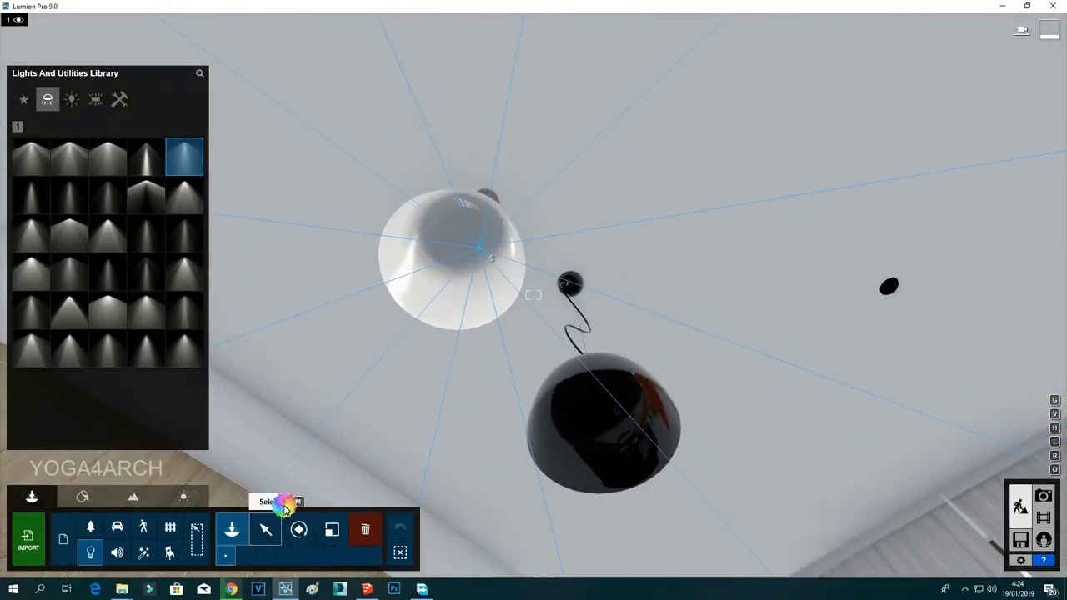
Copy the Lamp05 spotlight to the black pendant lamp and position it inside the shade.
{"action": "left_click", "coordinate": [266, 530]}
{"action": "left_click", "coordinate": [478, 250]}
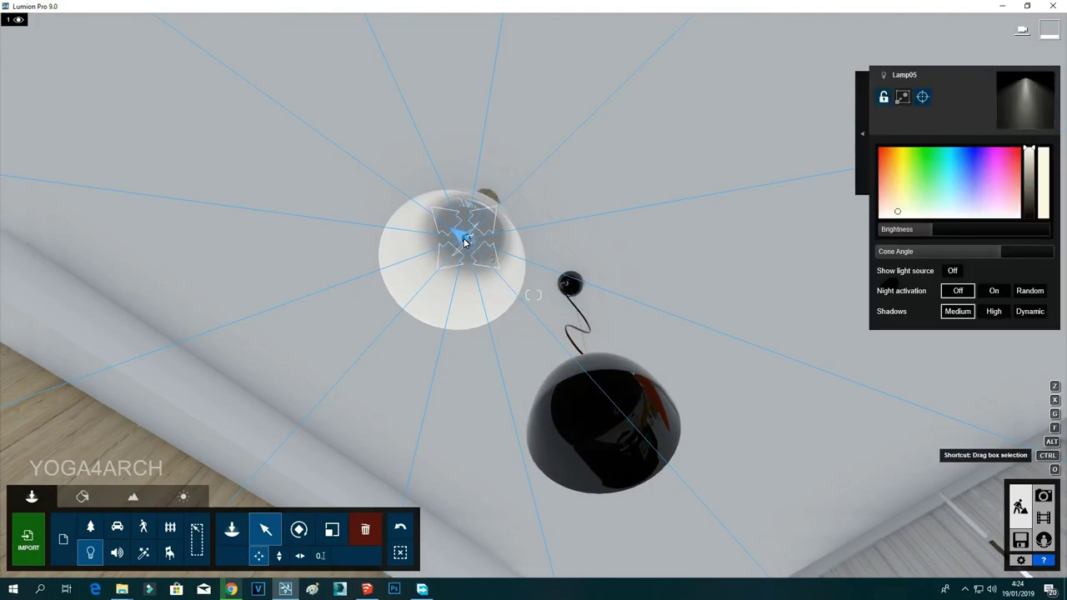
{"action": "left_click_drag", "start_coordinate": [465, 240], "coordinate": [595, 398], "text": "alt"}
{"action": "right_click_drag", "start_coordinate": [558, 465], "coordinate": [557, 386]}
{"action": "key", "text": "w"}
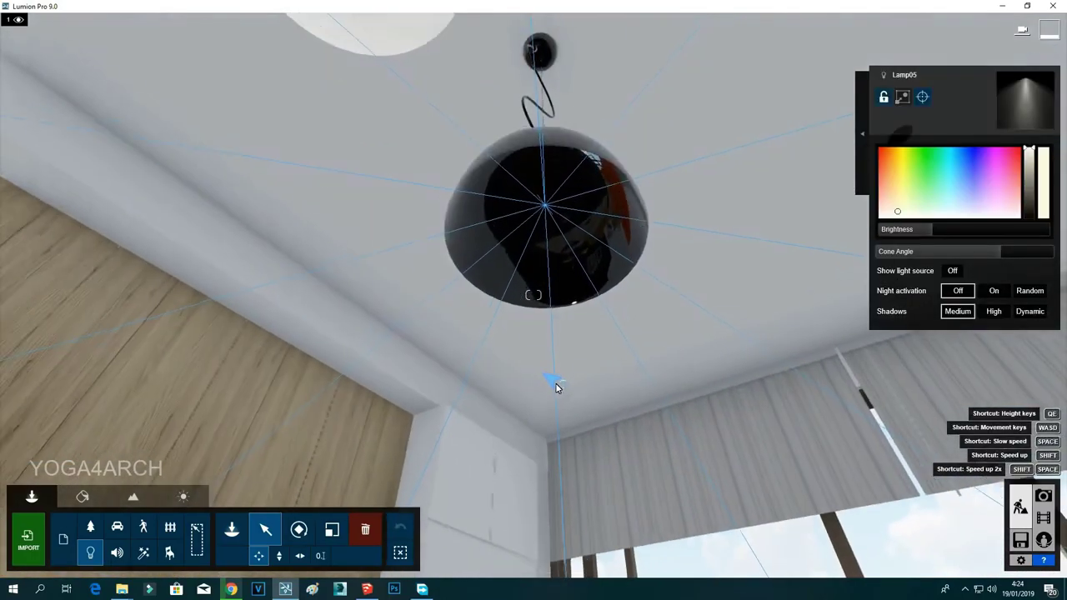
{"action": "left_click_drag", "start_coordinate": [548, 197], "coordinate": [544, 167]}
Render the current shot of photo 1 at Desktop size, 1920x1080, and save the image as 1.
{"action": "left_click", "coordinate": [1047, 494]}
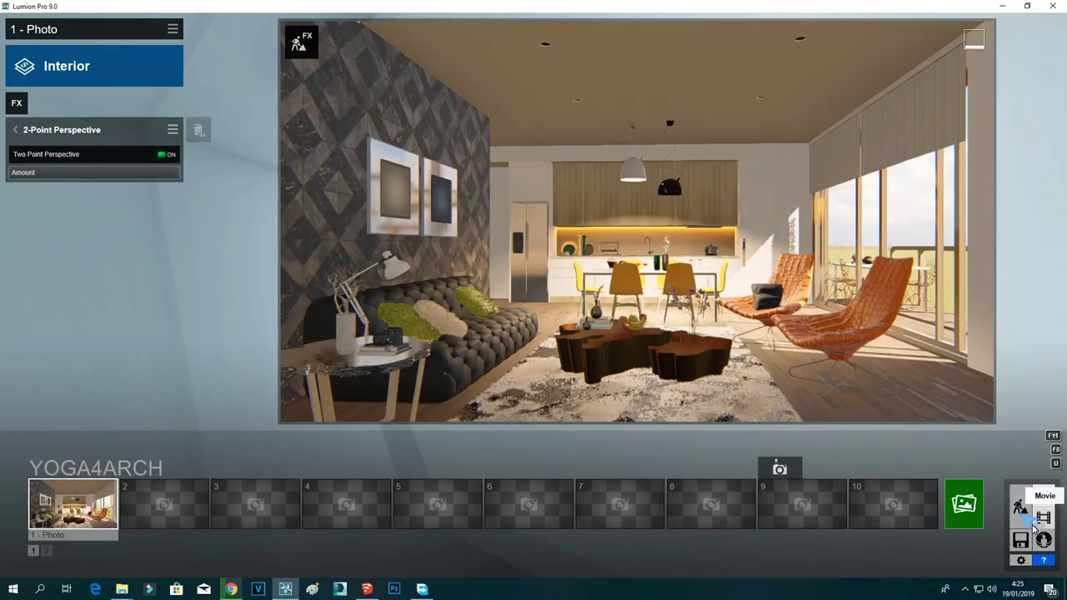
{"action": "left_click", "coordinate": [963, 504]}
{"action": "left_click", "coordinate": [432, 450]}
{"action": "type", "text": "1"}
{"action": "left_click", "coordinate": [908, 485]}
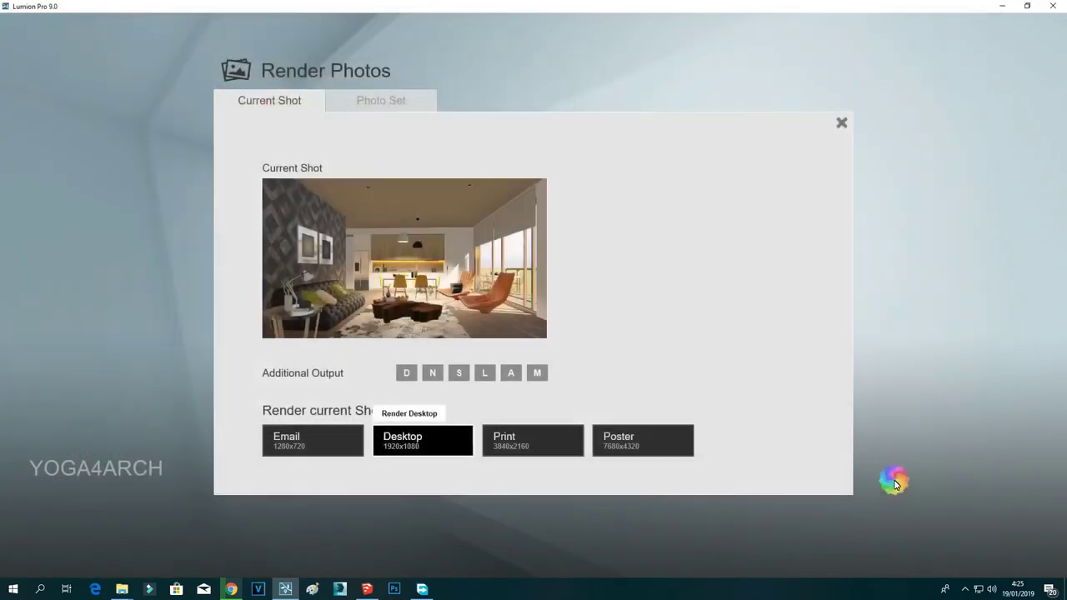
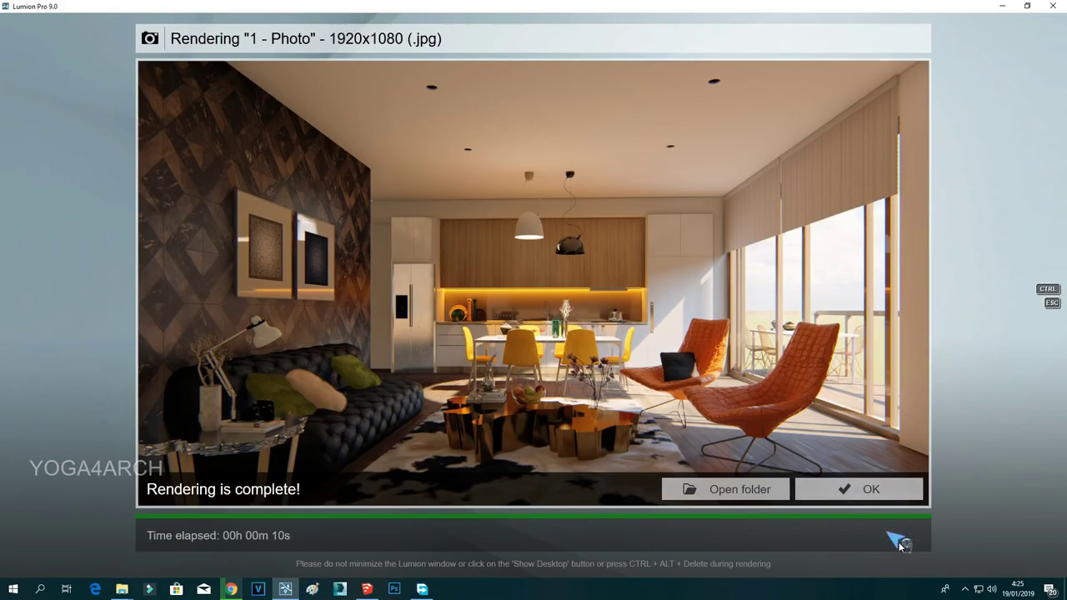
{"action": "left_click", "coordinate": [865, 487]}
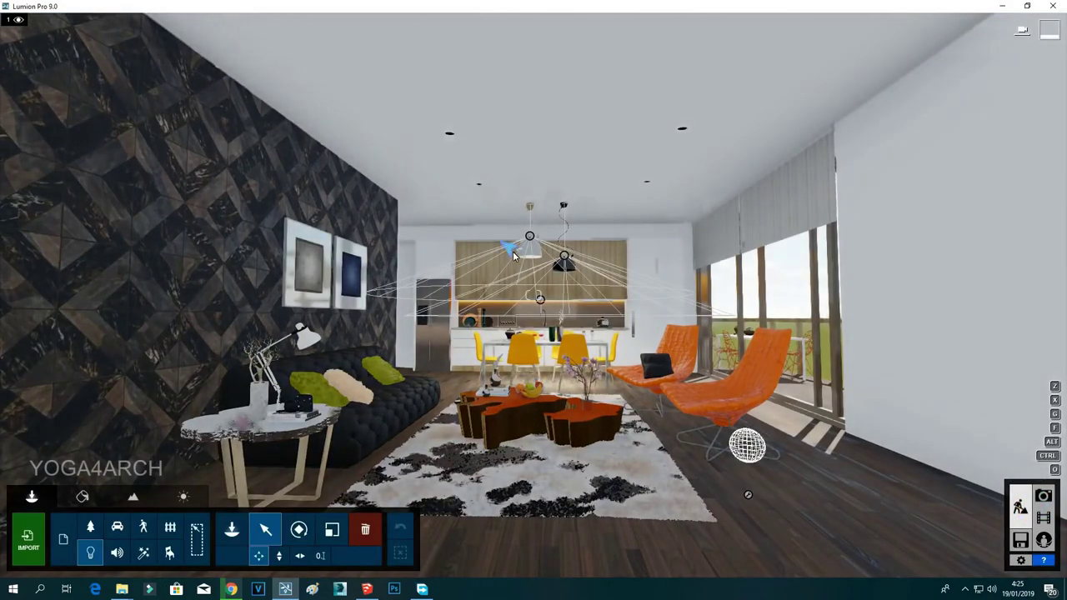
Lower the brightness of both Lamp05 spotlights in the pendant lamps.
{"action": "left_click", "coordinate": [615, 265]}
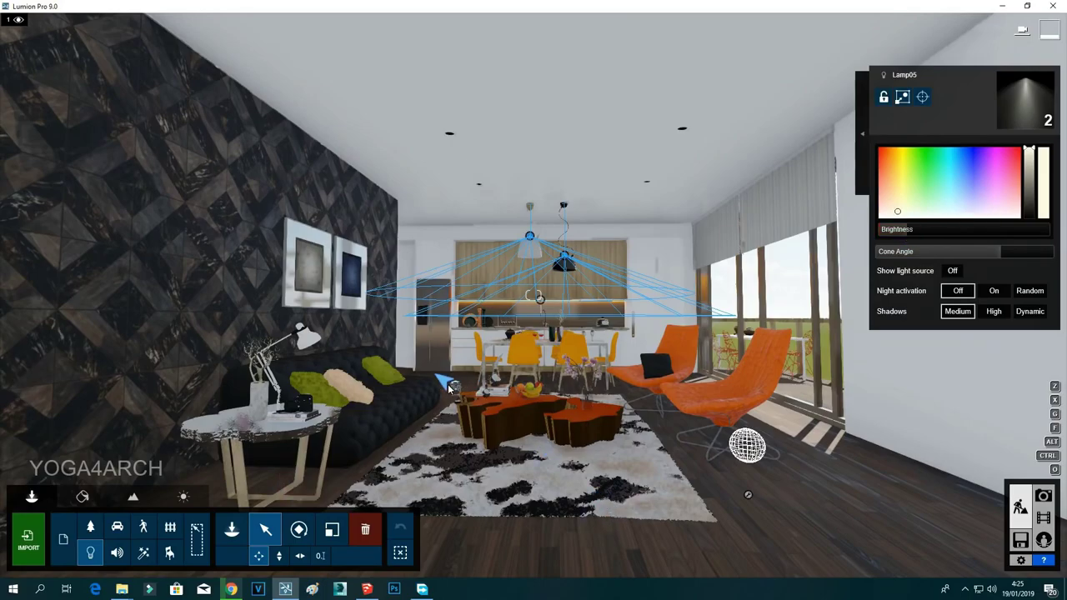
{"action": "key", "text": "w"}
{"action": "right_click_drag", "start_coordinate": [448, 386], "coordinate": [443, 389]}
Apply the custom Standard material to the black recessed ceiling lights, color it white and raise its emissive value.
{"action": "left_click", "coordinate": [97, 502]}
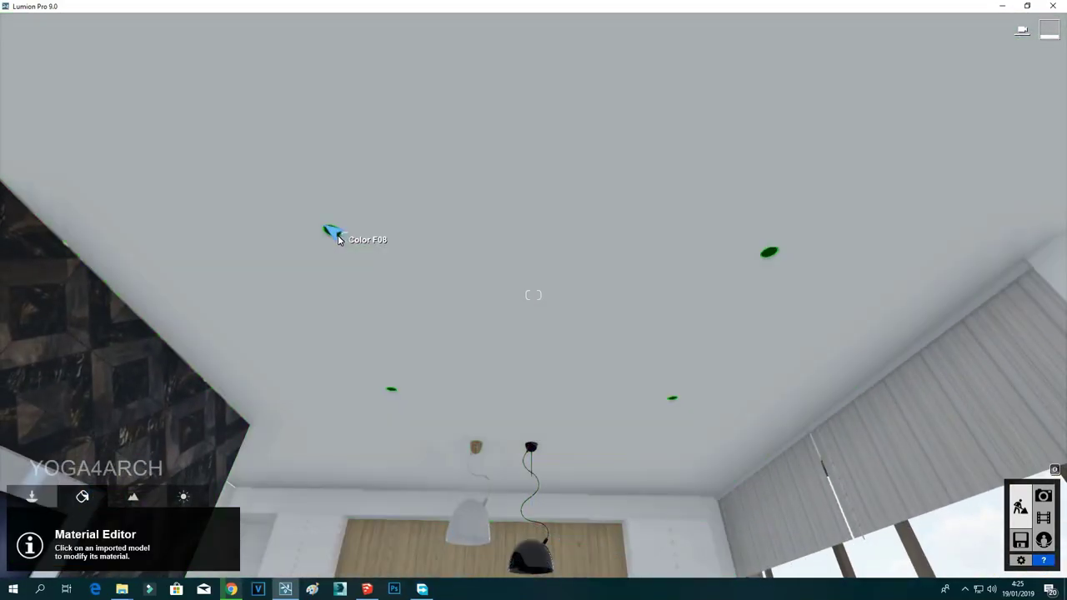
{"action": "scroll", "coordinate": [338, 239], "scroll_direction": "up", "scroll_amount": 2}
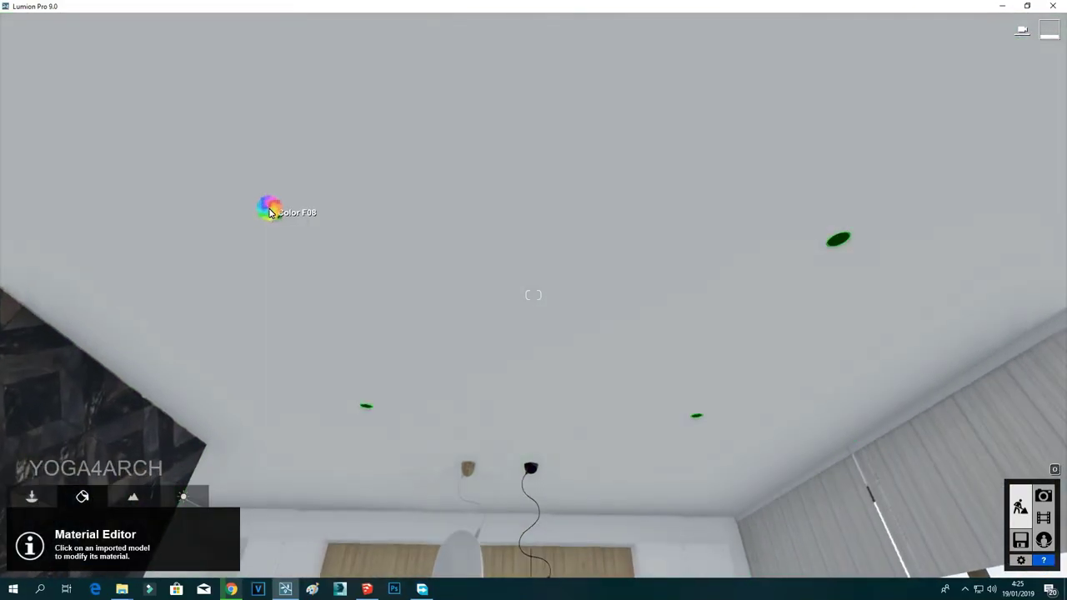
{"action": "left_click", "coordinate": [246, 398]}
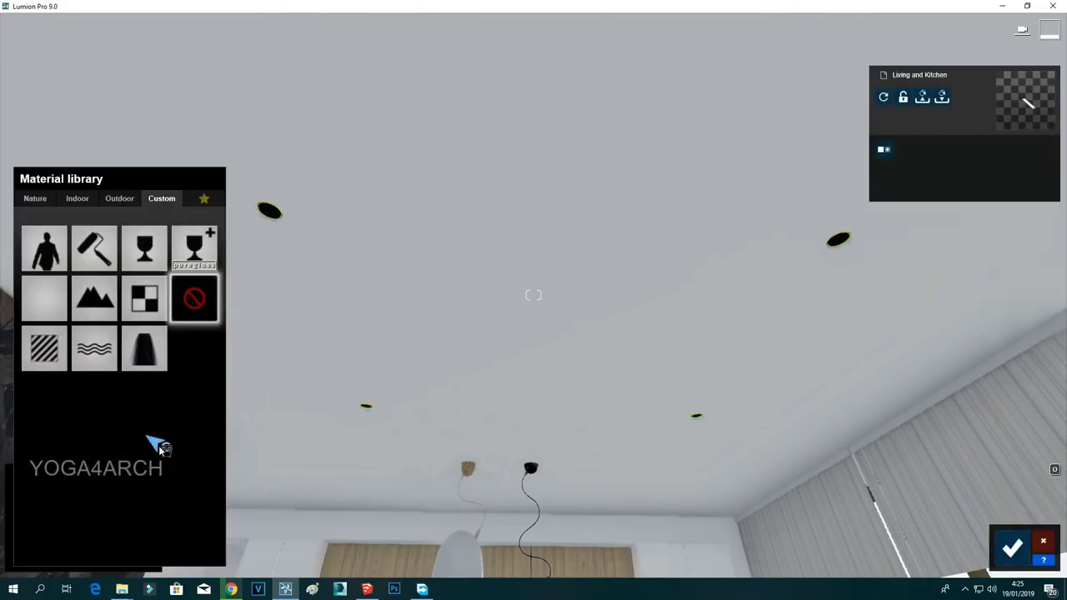
{"action": "left_click", "coordinate": [44, 348]}
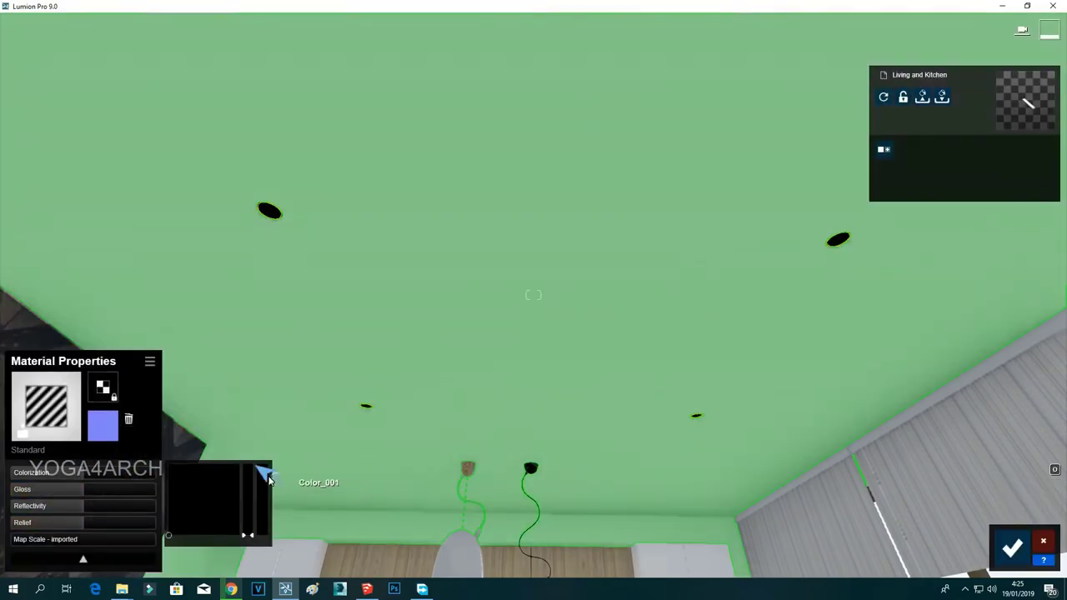
{"action": "left_click", "coordinate": [247, 467]}
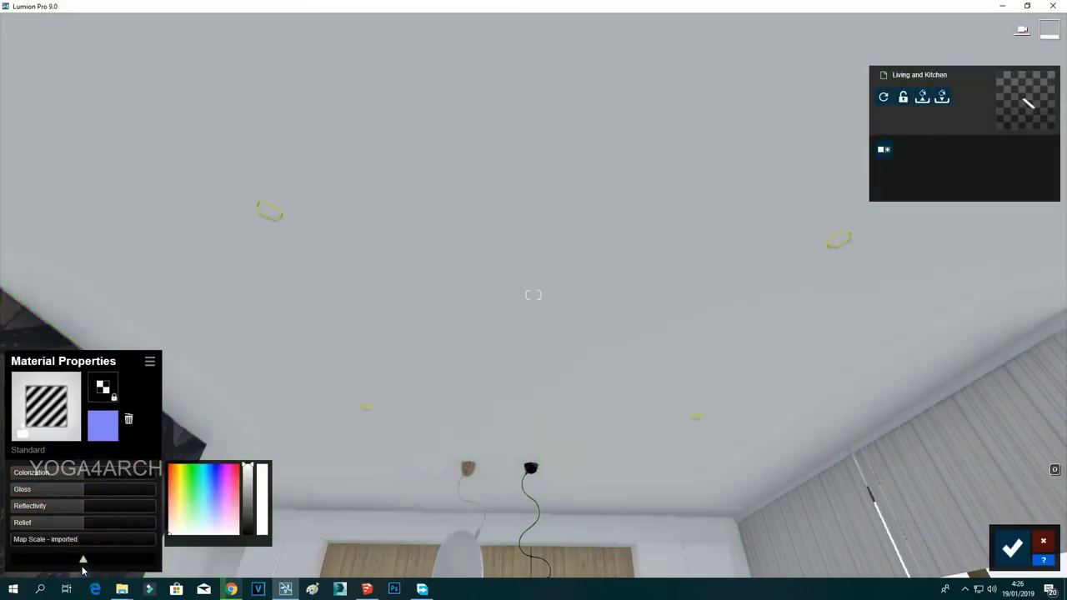
{"action": "left_click", "coordinate": [83, 559]}
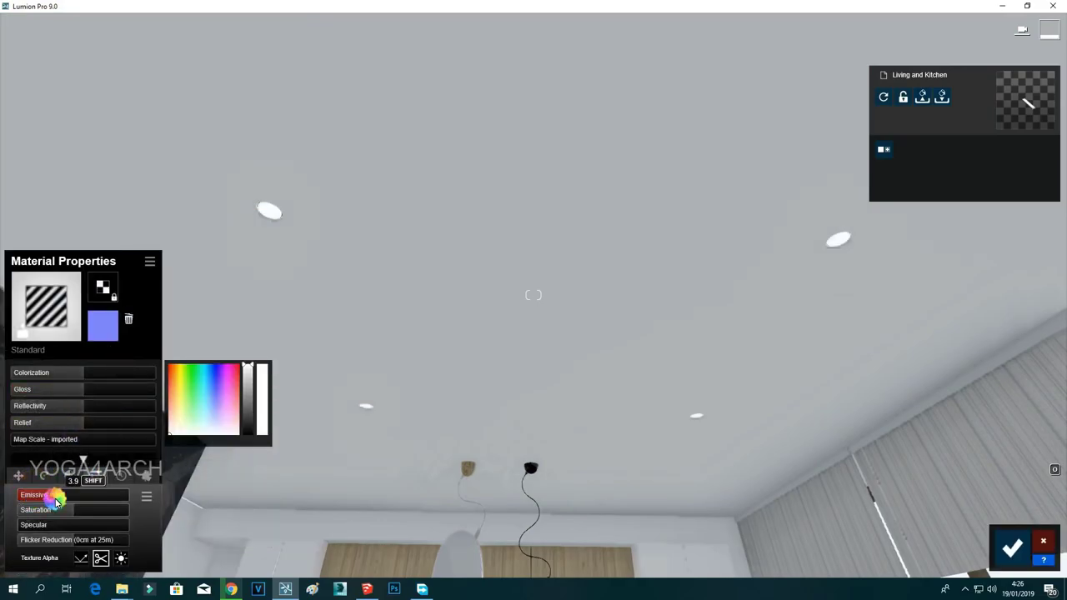
{"action": "right_click_drag", "start_coordinate": [312, 421], "coordinate": [364, 393]}
Apply the indoor Aluminium metal to the legs of the lounge chairs.
{"action": "key", "text": "s"}
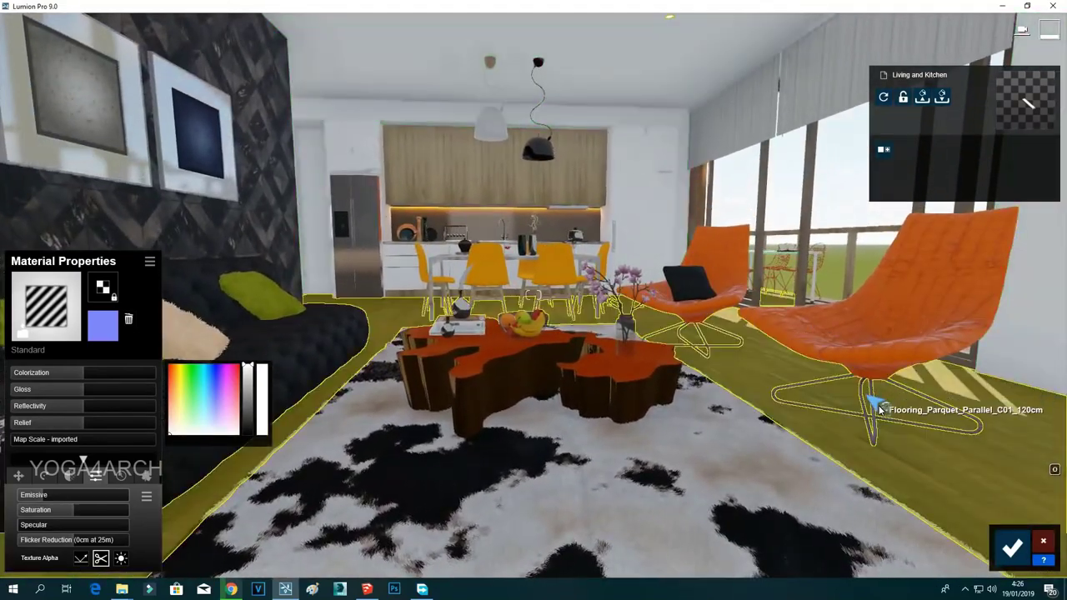
{"action": "left_click", "coordinate": [874, 415]}
{"action": "left_click", "coordinate": [77, 200]}
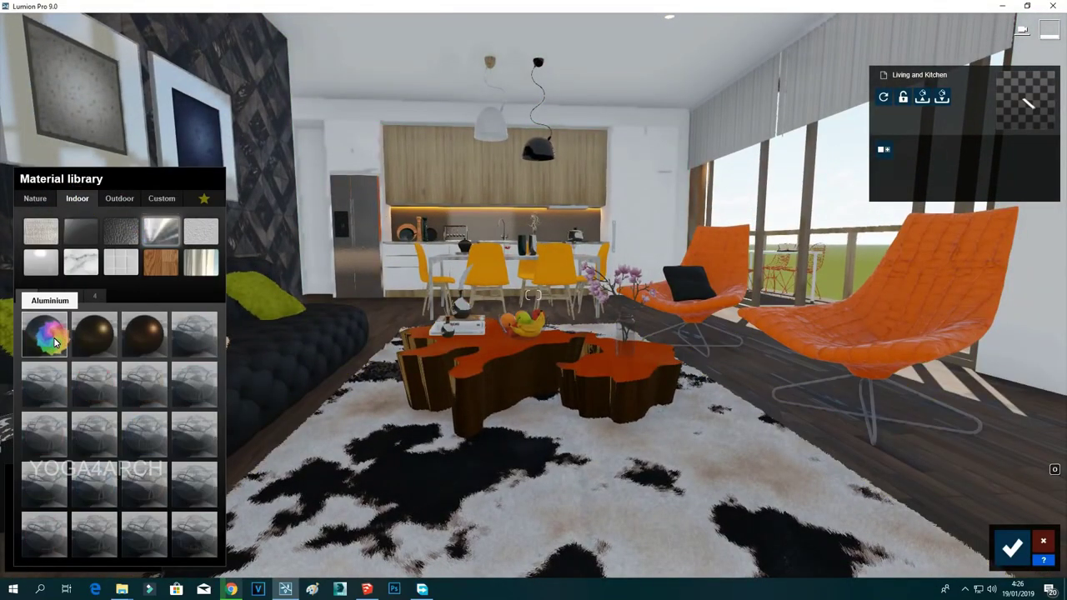
Remove the orange tint from the lounge chairs' Standard material to make them white, and save the materials.
{"action": "left_click", "coordinate": [685, 248]}
{"action": "right_click_drag", "start_coordinate": [685, 248], "coordinate": [687, 248]}
{"action": "left_click", "coordinate": [783, 232]}
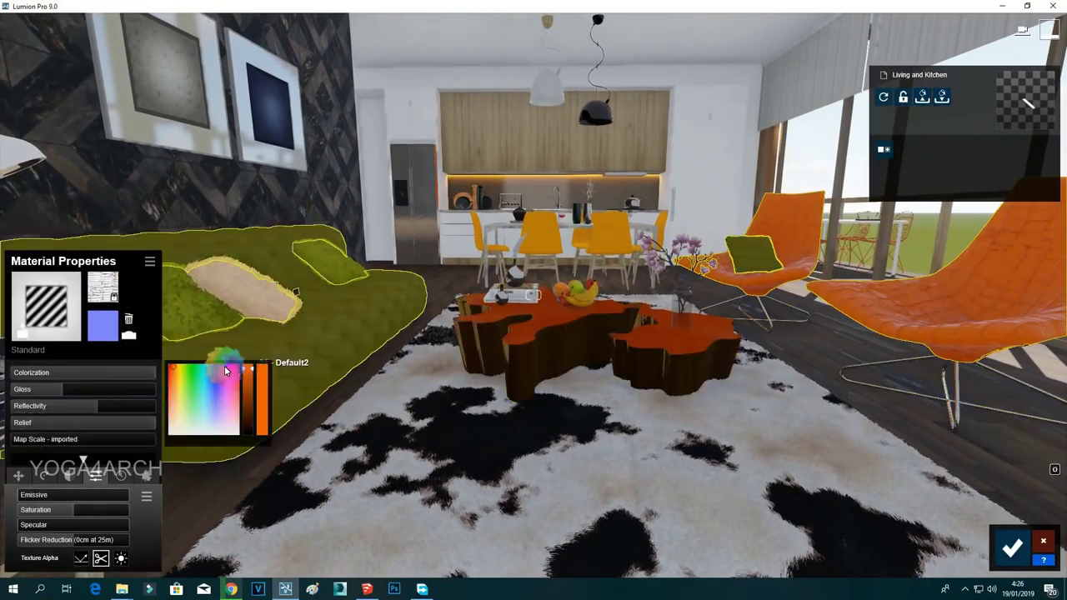
{"action": "left_click_drag", "start_coordinate": [203, 404], "coordinate": [137, 475]}
{"action": "left_click", "coordinate": [1012, 547]}
Check the preview of photo 1 and restore its camera view in the build scene.
{"action": "left_click", "coordinate": [1043, 497]}
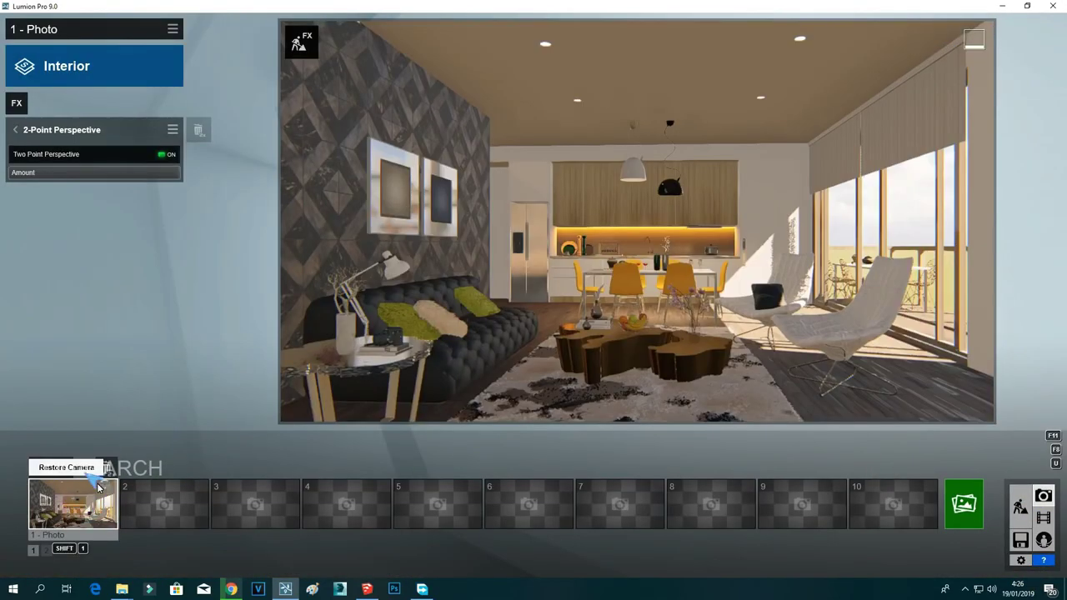
{"action": "left_click", "coordinate": [1012, 502]}
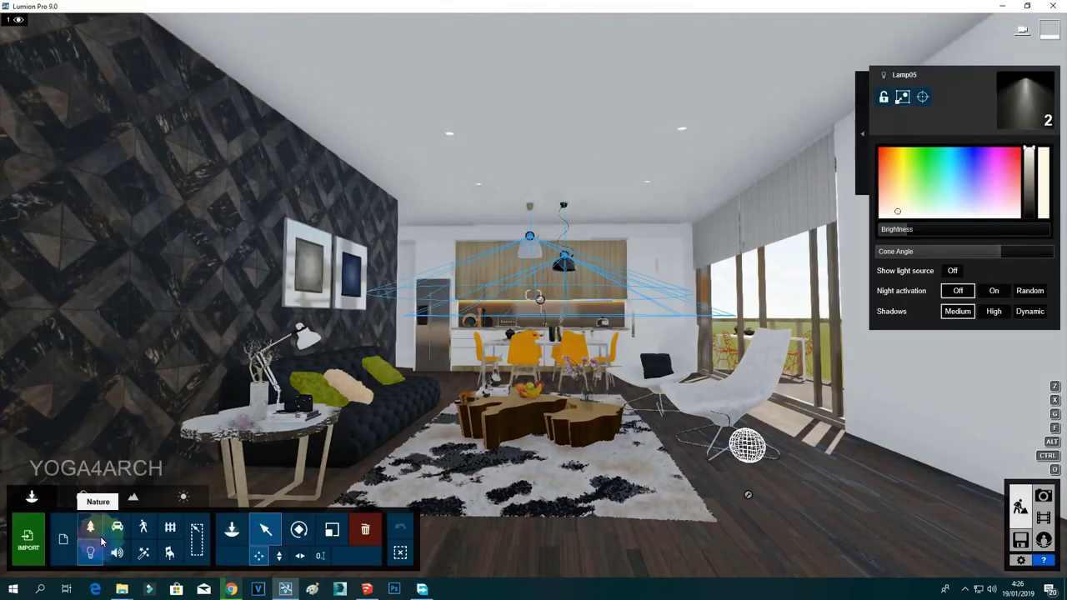
Add a Reflection effect to photo 1 and set its preview quality to Normal.
{"action": "left_click", "coordinate": [1043, 498]}
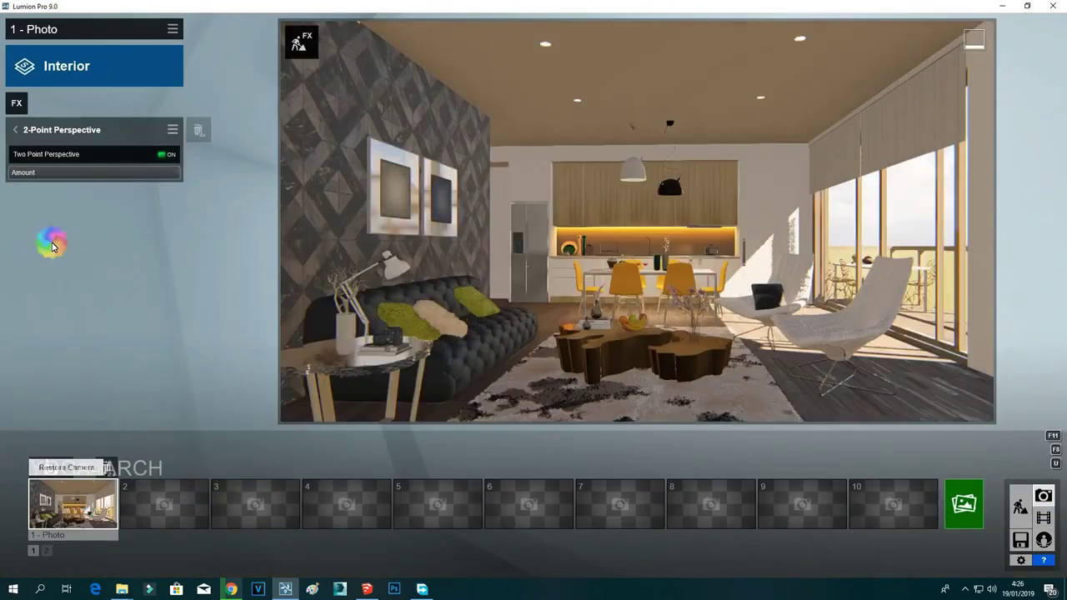
{"action": "left_click", "coordinate": [18, 102]}
{"action": "left_click", "coordinate": [288, 100]}
{"action": "left_click", "coordinate": [697, 185]}
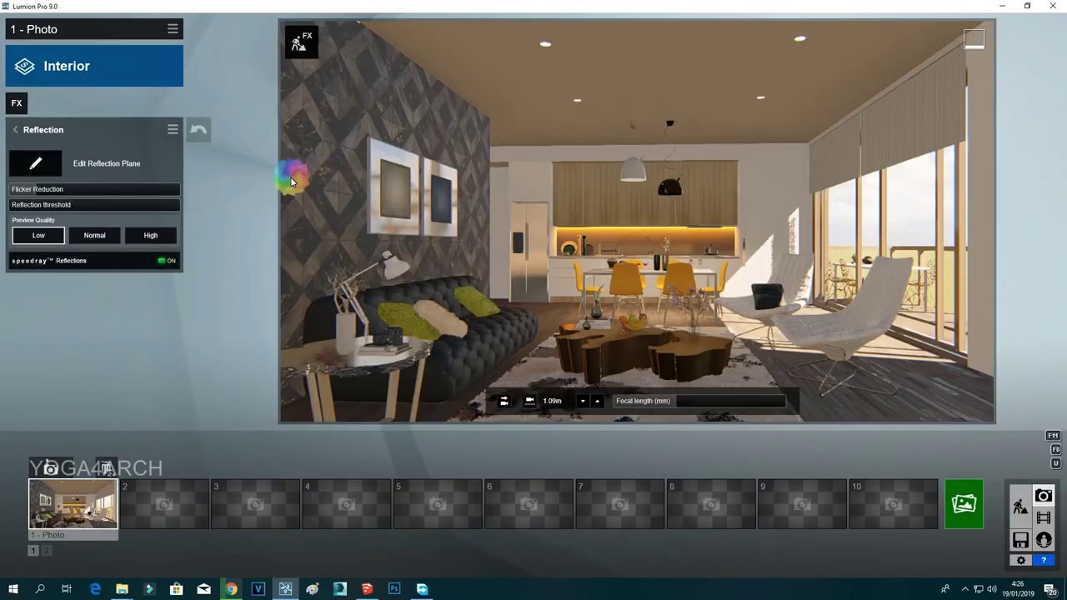
{"action": "left_click", "coordinate": [92, 237]}
Edit the reflection planes, adding one on the dark patterned wall and one on the framed picture.
{"action": "left_click", "coordinate": [36, 167]}
{"action": "left_click", "coordinate": [21, 553]}
{"action": "left_click", "coordinate": [71, 308]}
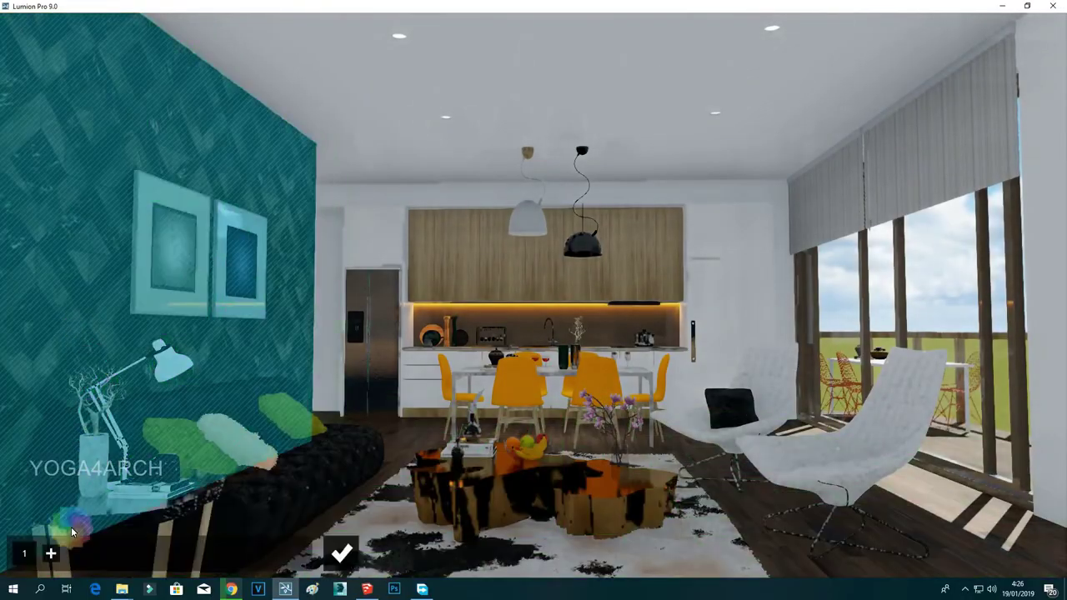
{"action": "left_click", "coordinate": [51, 553]}
{"action": "left_click", "coordinate": [226, 216]}
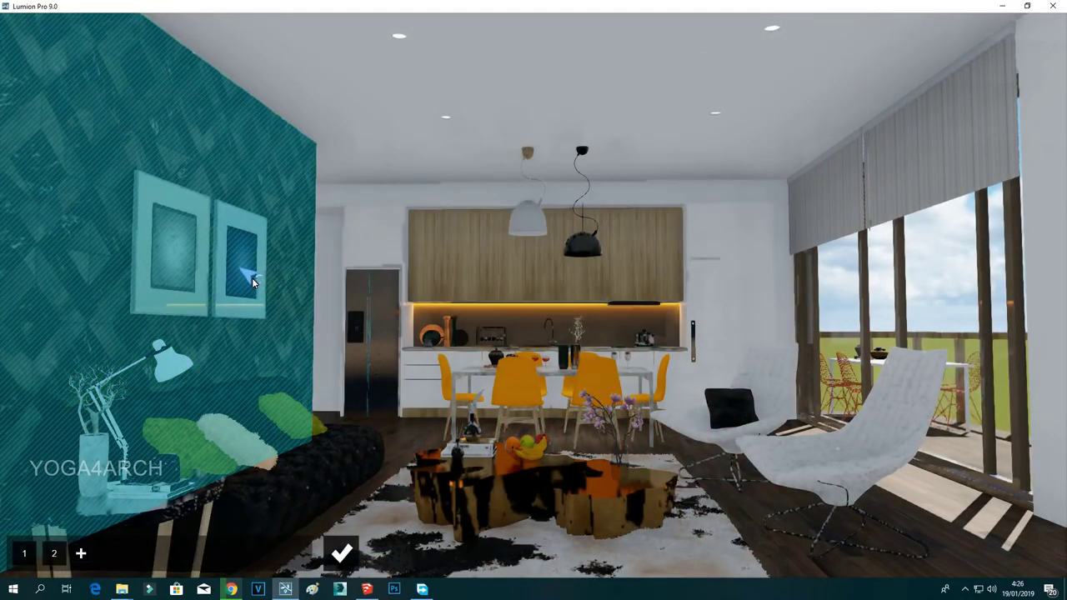
Add reflection planes on the small and the large top surface of the wooden coffee table.
{"action": "left_click", "coordinate": [78, 556]}
{"action": "left_click", "coordinate": [589, 490]}
{"action": "key", "text": "w"}
{"action": "right_click_drag", "start_coordinate": [424, 466], "coordinate": [438, 469]}
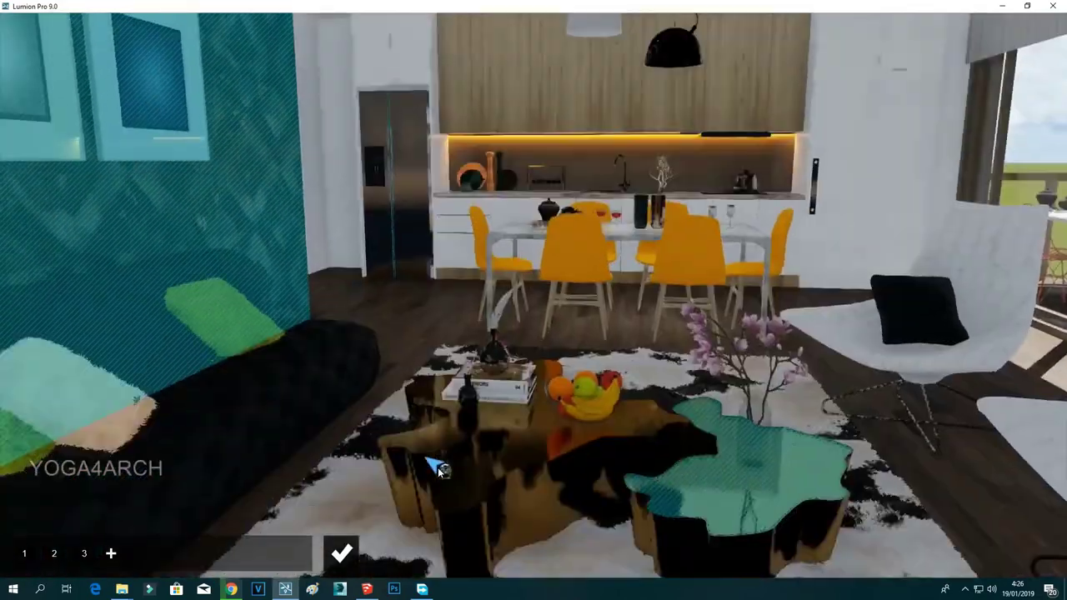
{"action": "left_click", "coordinate": [111, 552]}
{"action": "left_click", "coordinate": [546, 348]}
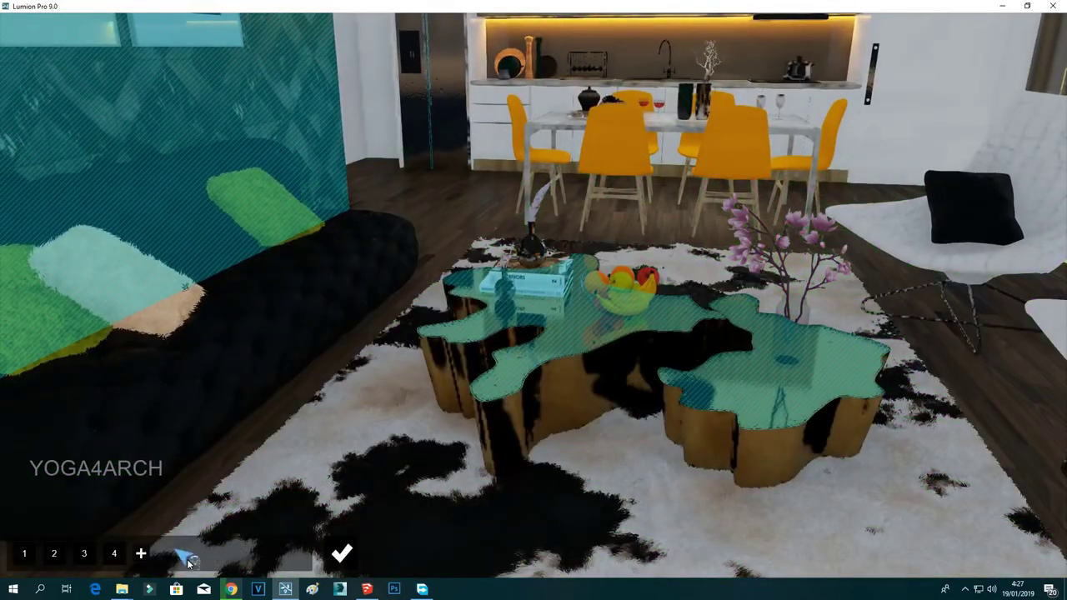
Add reflection planes on the kitchen unit and the tall white cabinet beside it, and confirm the planes.
{"action": "left_click", "coordinate": [141, 553]}
{"action": "left_click", "coordinate": [622, 87]}
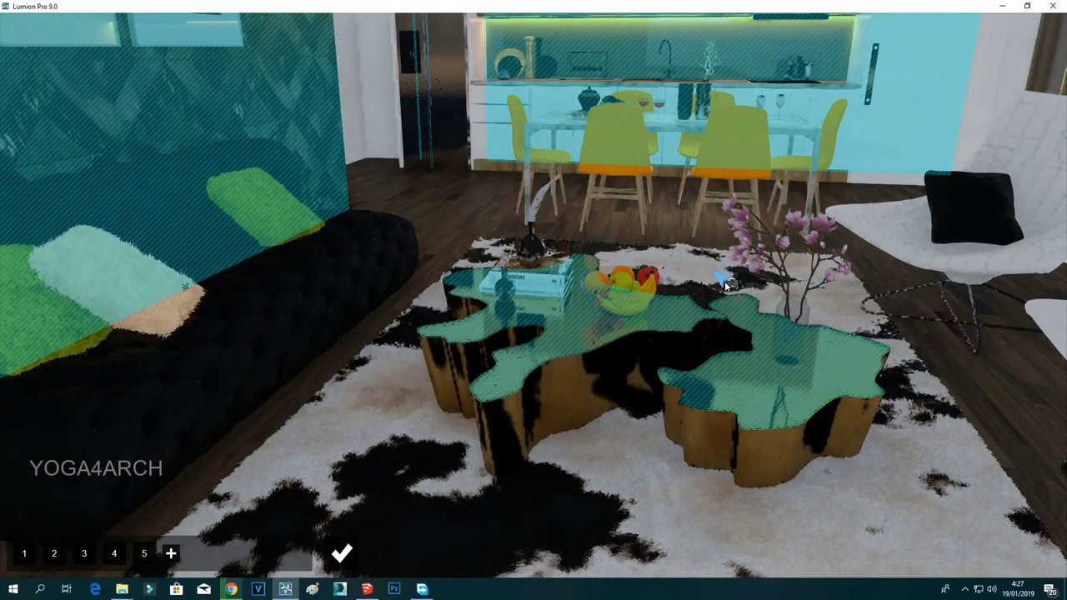
{"action": "right_click_drag", "start_coordinate": [724, 281], "coordinate": [731, 255]}
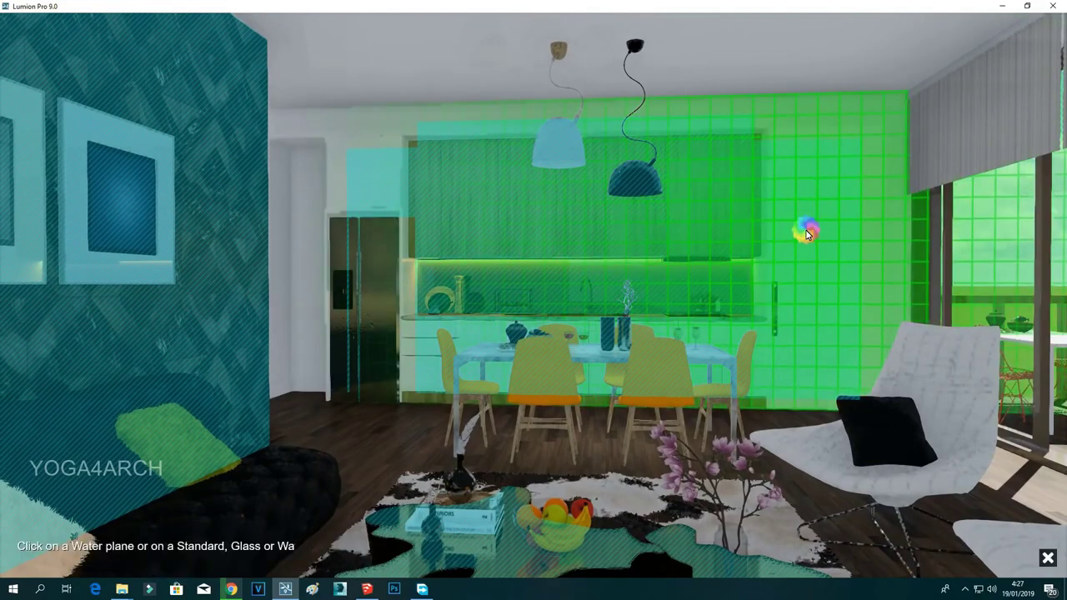
{"action": "left_click", "coordinate": [805, 232]}
{"action": "left_click", "coordinate": [344, 554]}
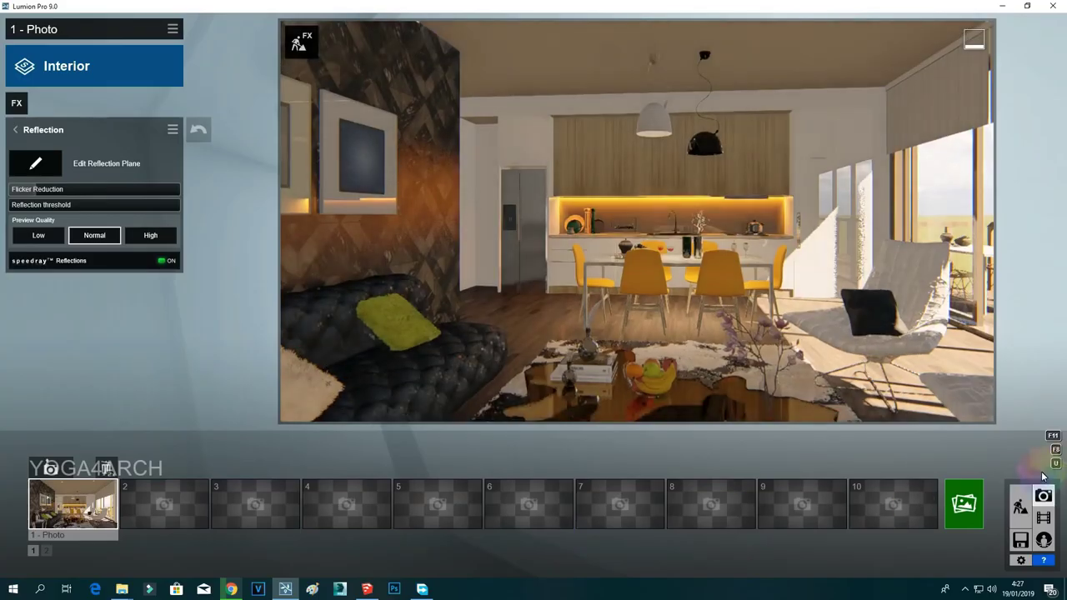
Check the refrigerator's Aluminium material, save the materials and return to photo 1.
{"action": "left_click", "coordinate": [1020, 506]}
{"action": "left_click", "coordinate": [83, 497]}
{"action": "left_click", "coordinate": [423, 324]}
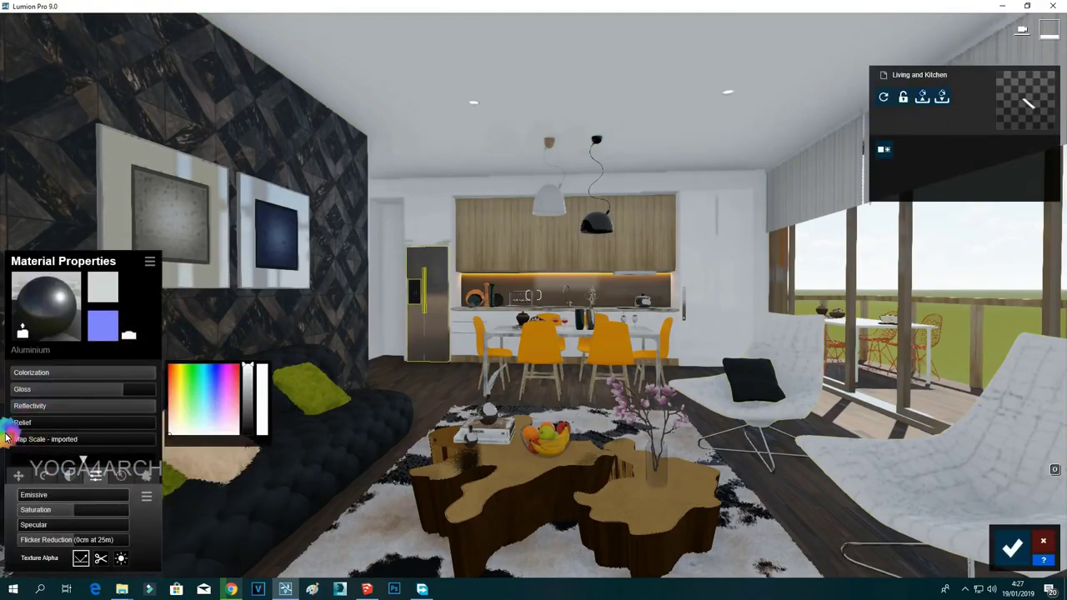
{"action": "left_click", "coordinate": [1011, 547]}
{"action": "left_click", "coordinate": [1042, 495]}
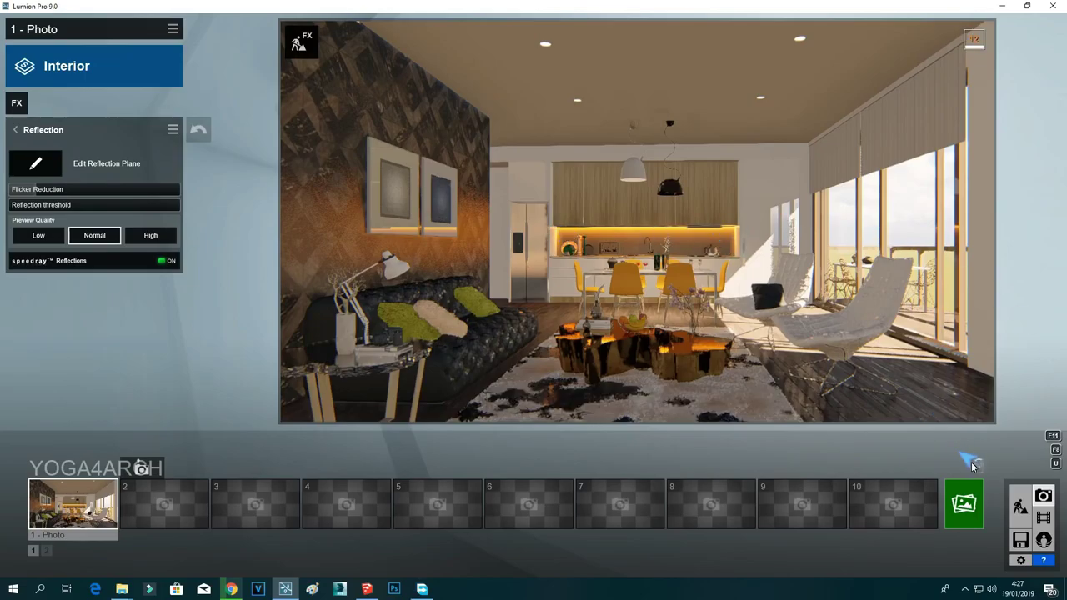
Raise the brightness of the Line Light under the kitchen wall cabinets and shift its color toward yellow-orange.
{"action": "left_click", "coordinate": [1018, 505]}
{"action": "left_click", "coordinate": [39, 497]}
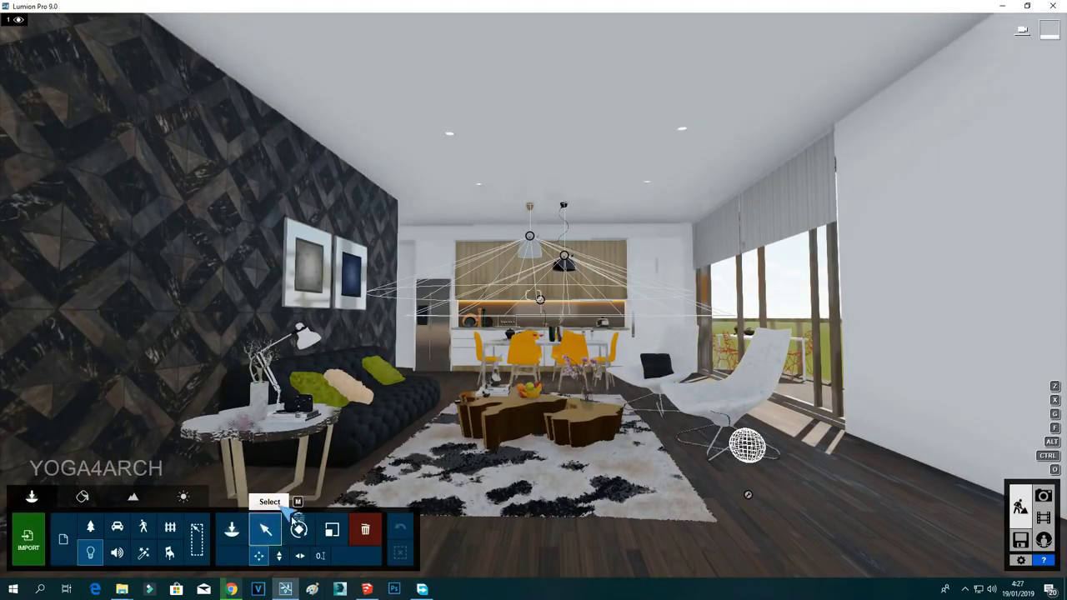
{"action": "left_click", "coordinate": [541, 306]}
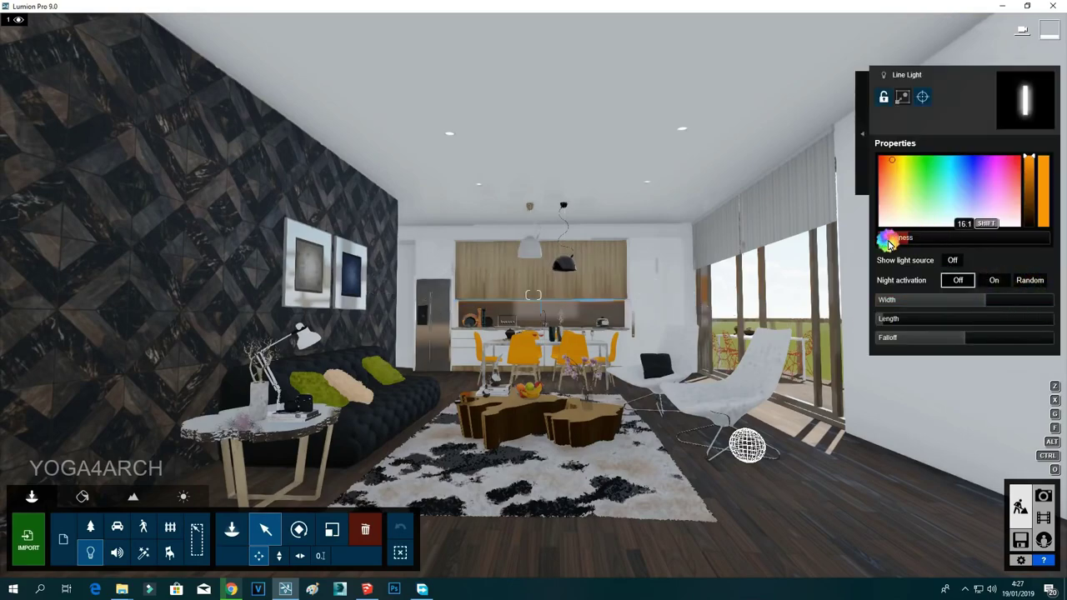
{"action": "left_click_drag", "start_coordinate": [925, 240], "coordinate": [928, 239]}
{"action": "left_click_drag", "start_coordinate": [882, 213], "coordinate": [838, 262]}
{"action": "scroll", "coordinate": [584, 247], "scroll_direction": "up", "scroll_amount": 3}
{"action": "left_click_drag", "start_coordinate": [888, 182], "coordinate": [895, 170]}
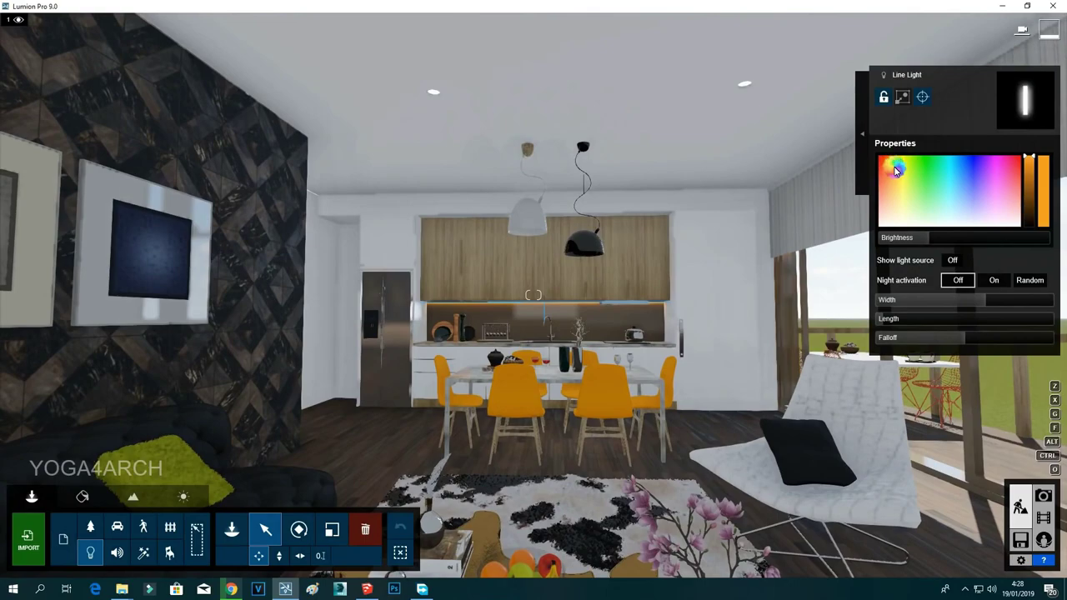
{"action": "left_click_drag", "start_coordinate": [928, 238], "coordinate": [934, 237]}
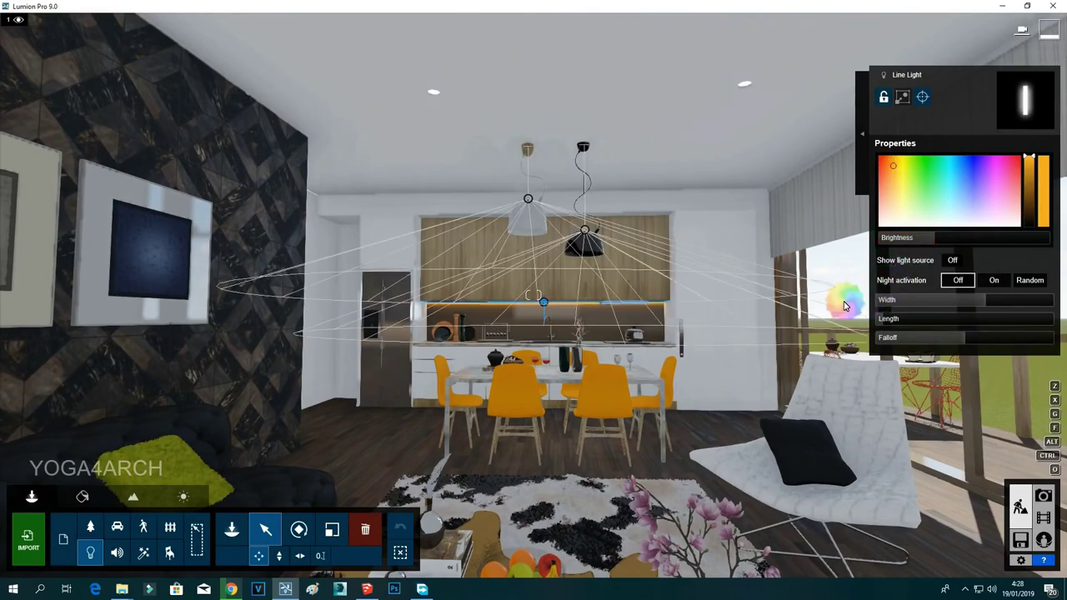
Recolor the orange dining chair seats near black and open the material of the chairs' wooden legs.
{"action": "right_click_drag", "start_coordinate": [662, 302], "coordinate": [656, 293]}
{"action": "left_click", "coordinate": [83, 496]}
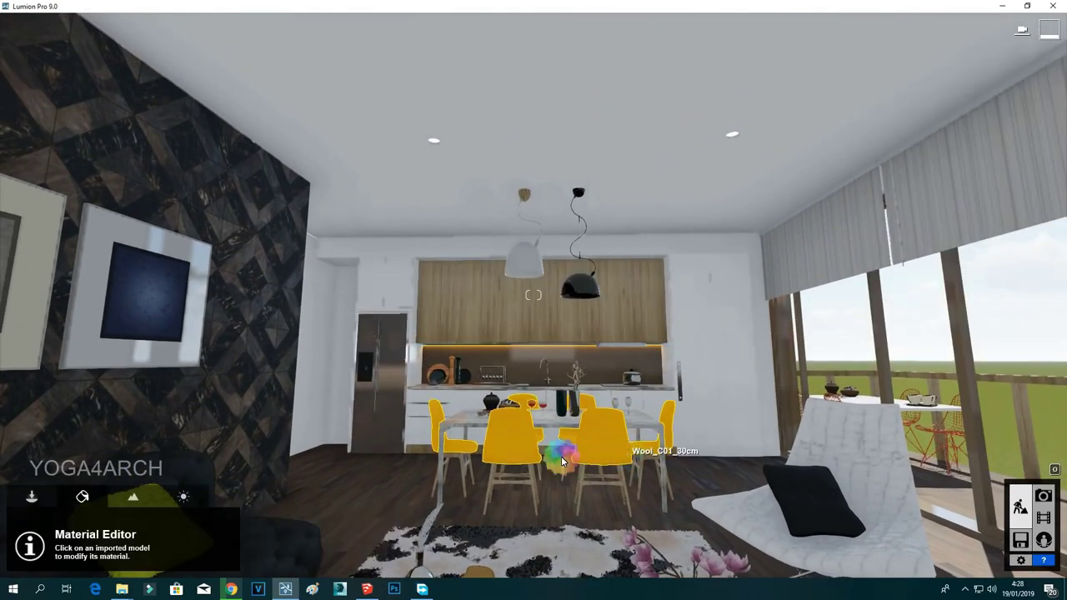
{"action": "left_click", "coordinate": [455, 458]}
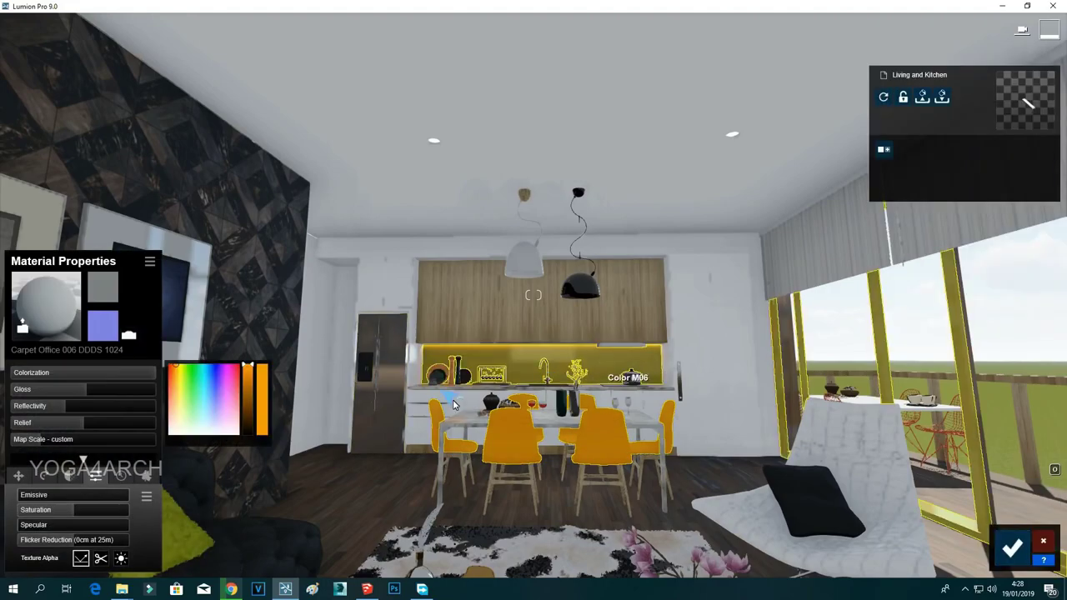
{"action": "left_click", "coordinate": [187, 369]}
{"action": "left_click_drag", "start_coordinate": [186, 371], "coordinate": [154, 451]}
{"action": "left_click", "coordinate": [249, 428]}
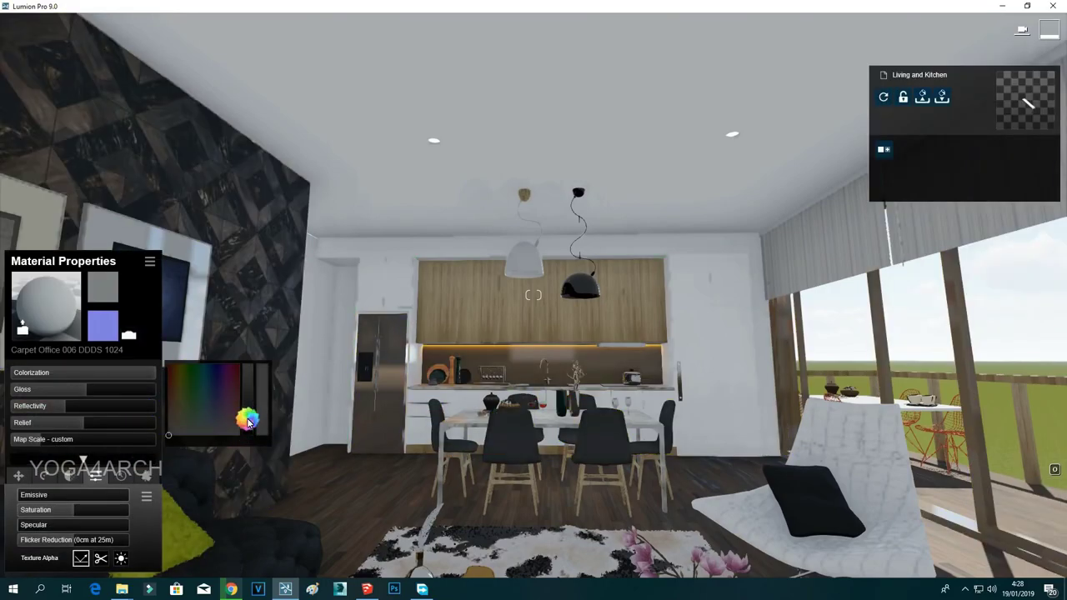
{"action": "left_click", "coordinate": [492, 483]}
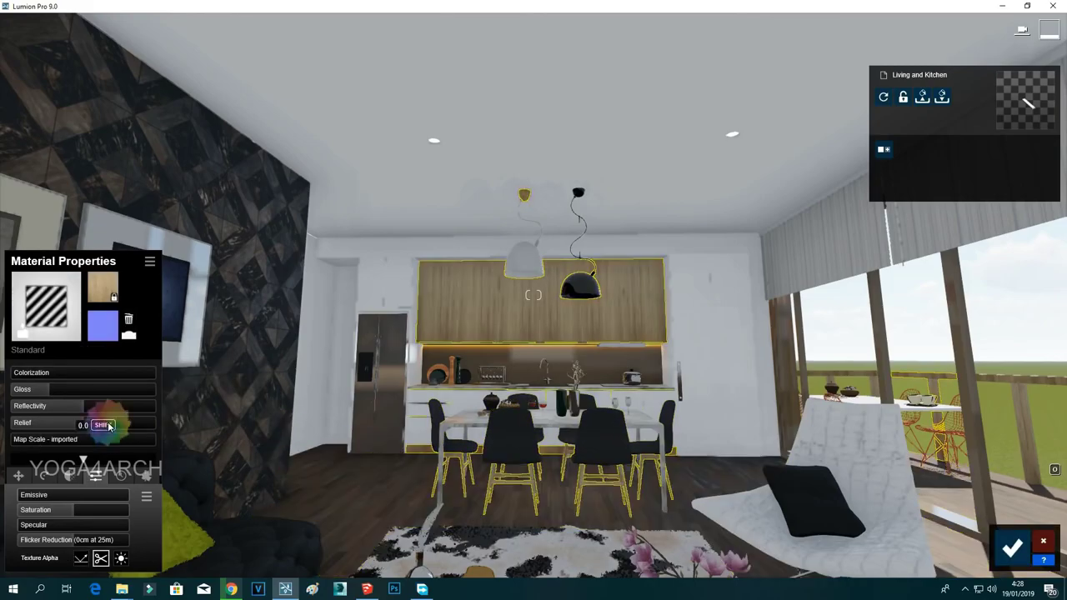
Apply the green indoor leather to the black tufted sofa.
{"action": "key", "text": "s"}
{"action": "right_click_drag", "start_coordinate": [572, 404], "coordinate": [567, 410]}
{"action": "left_click", "coordinate": [380, 431]}
{"action": "left_click", "coordinate": [46, 304]}
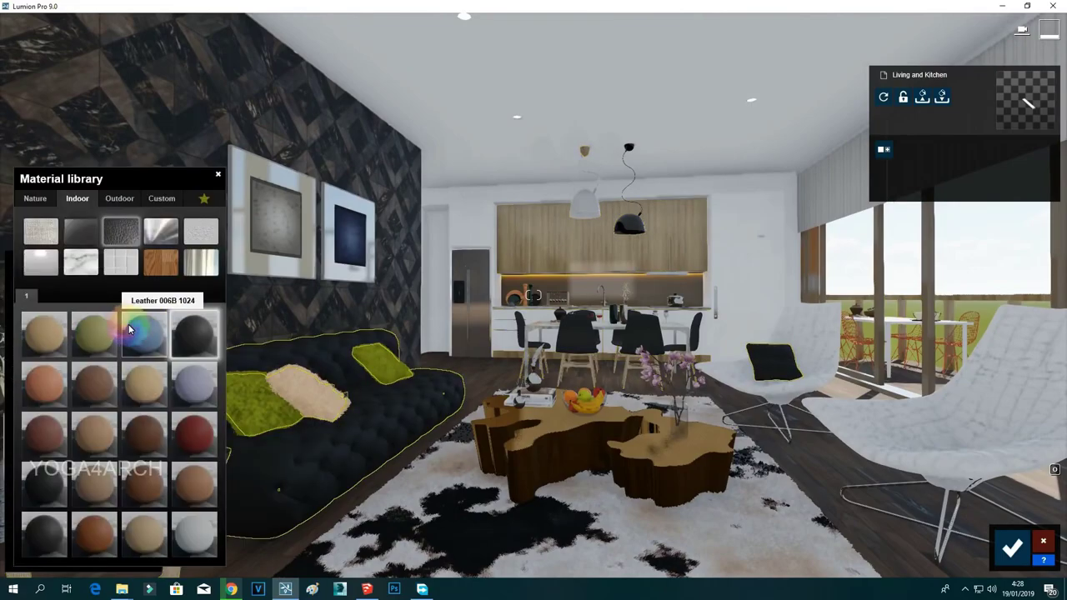
{"action": "left_click", "coordinate": [94, 333]}
Color the desk lamp's Standard material orange and save the materials.
{"action": "right_click_drag", "start_coordinate": [479, 412], "coordinate": [466, 420]}
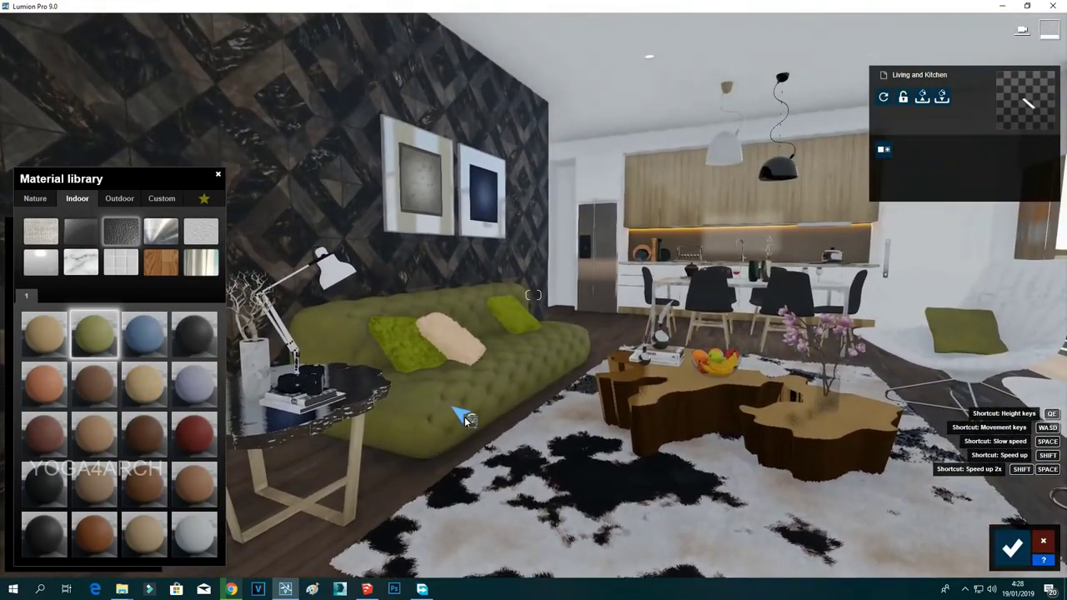
{"action": "left_click", "coordinate": [343, 274]}
{"action": "left_click", "coordinate": [174, 367]}
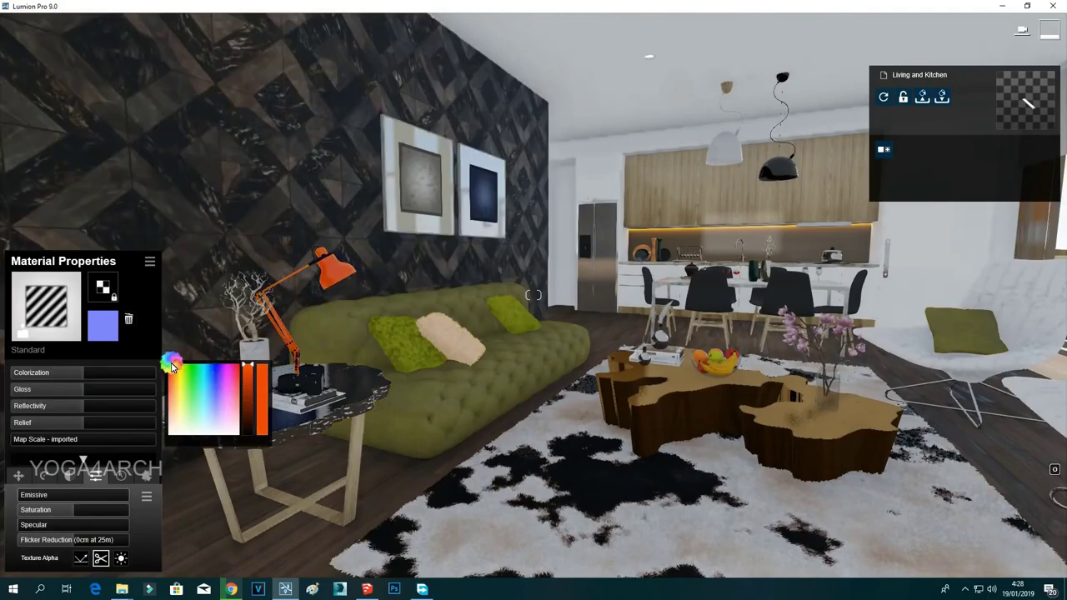
{"action": "right_click_drag", "start_coordinate": [596, 422], "coordinate": [966, 433]}
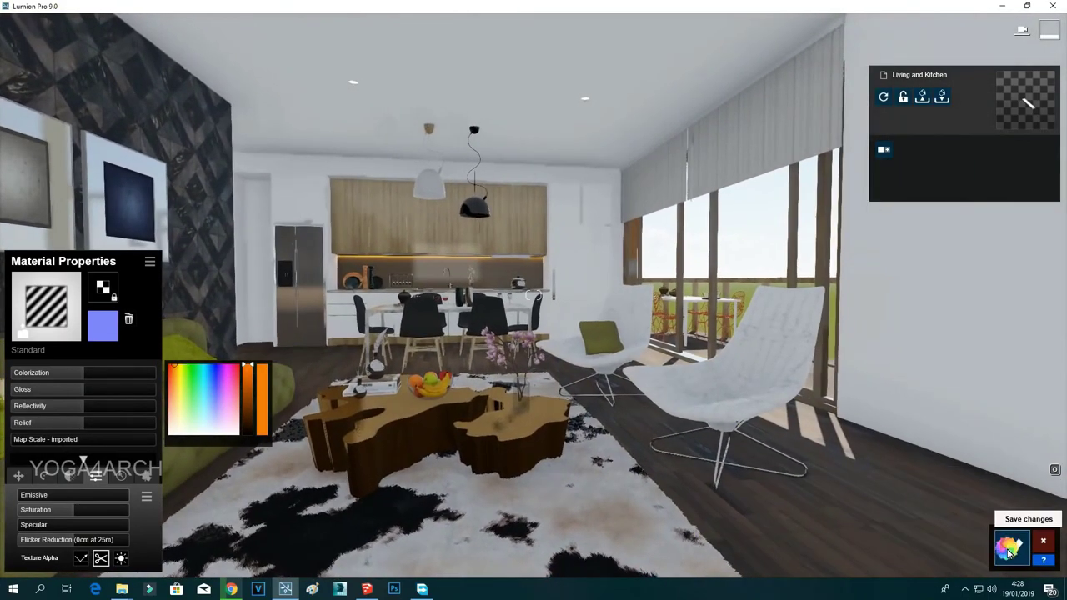
{"action": "left_click", "coordinate": [1006, 545]}
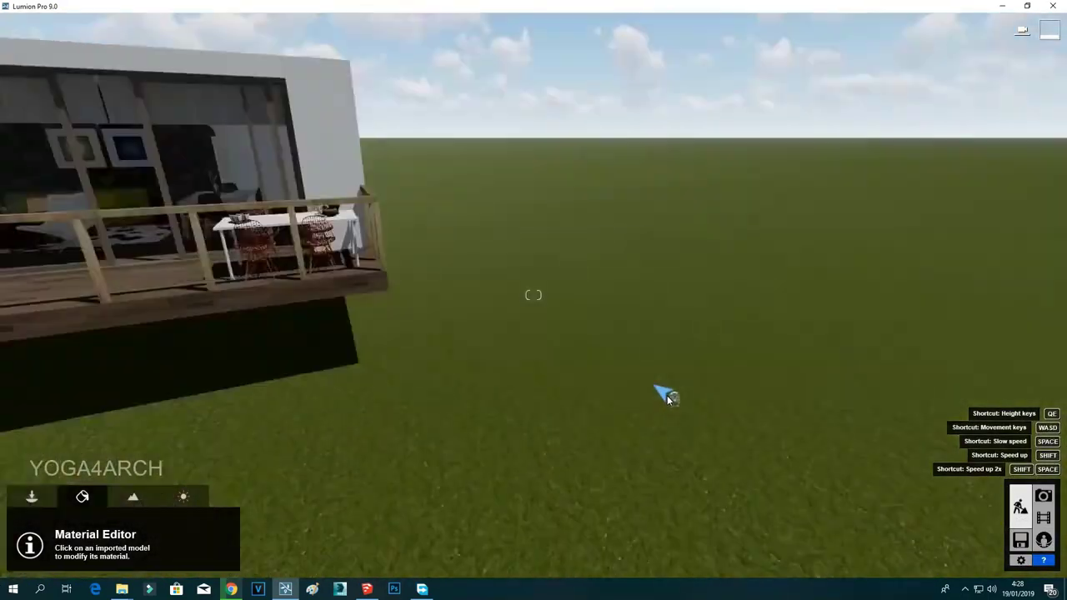
Place a large broadleaf tree beside the building and three small spiral-shaped conifers in front of the terrace.
{"action": "key", "text": "s"}
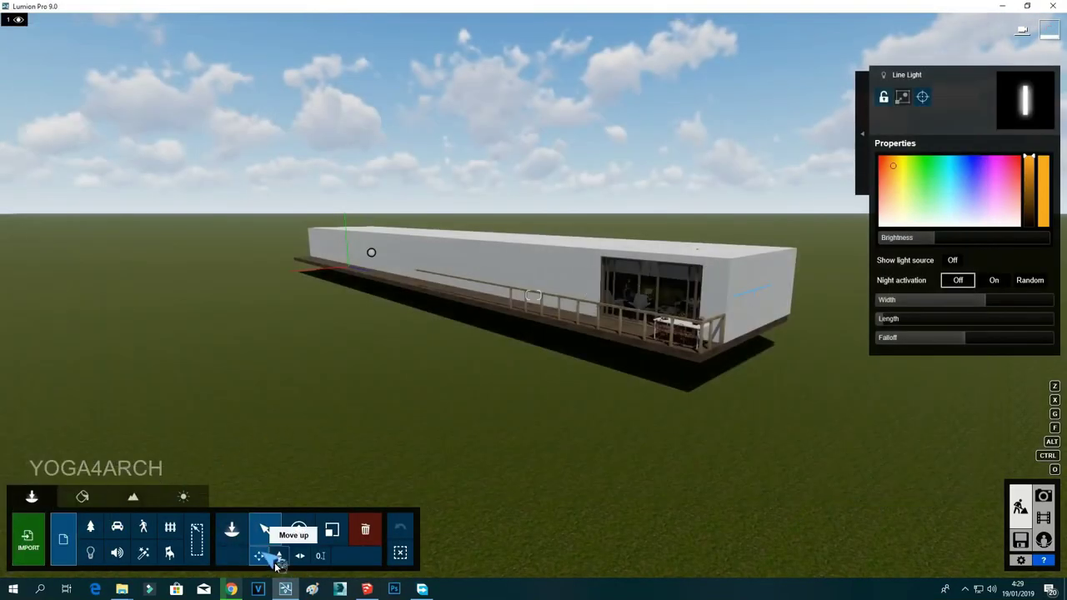
{"action": "left_click", "coordinate": [90, 526]}
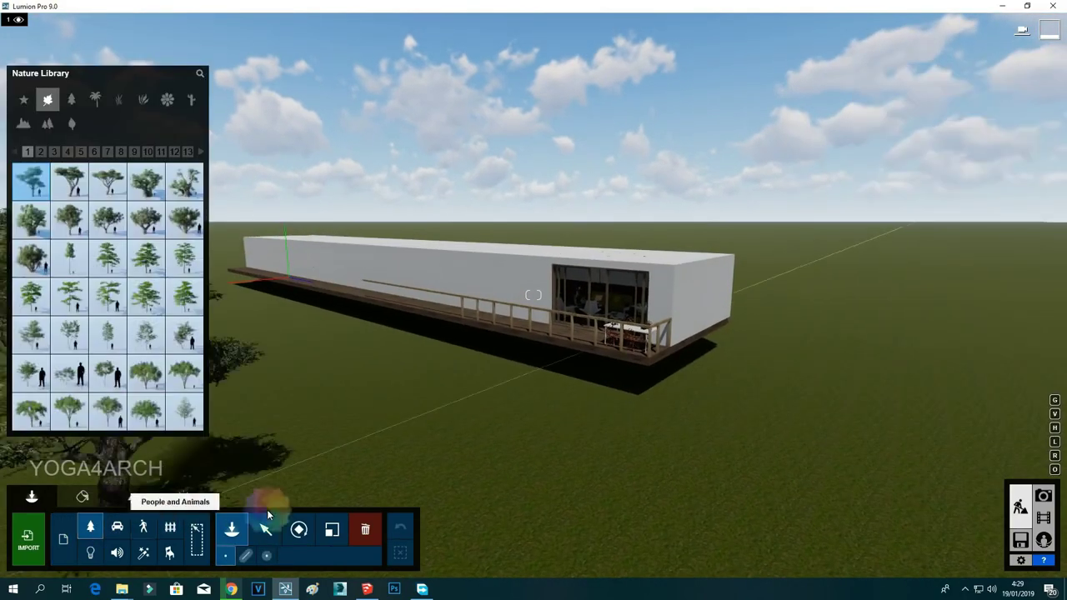
{"action": "left_click", "coordinate": [79, 104]}
{"action": "left_click", "coordinate": [792, 487]}
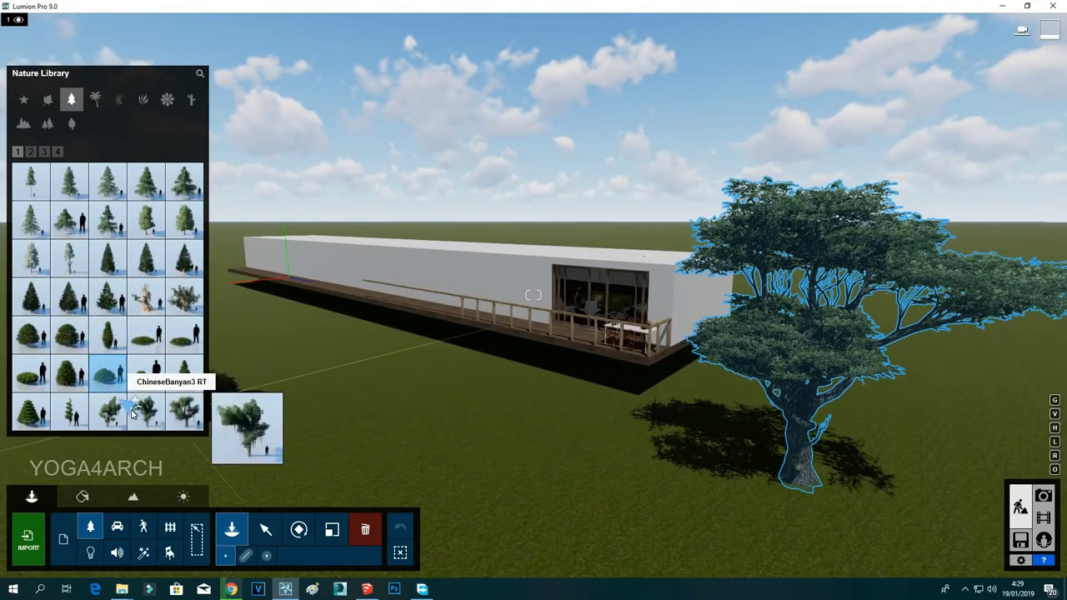
{"action": "left_click", "coordinate": [70, 411]}
{"action": "left_click", "coordinate": [662, 397]}
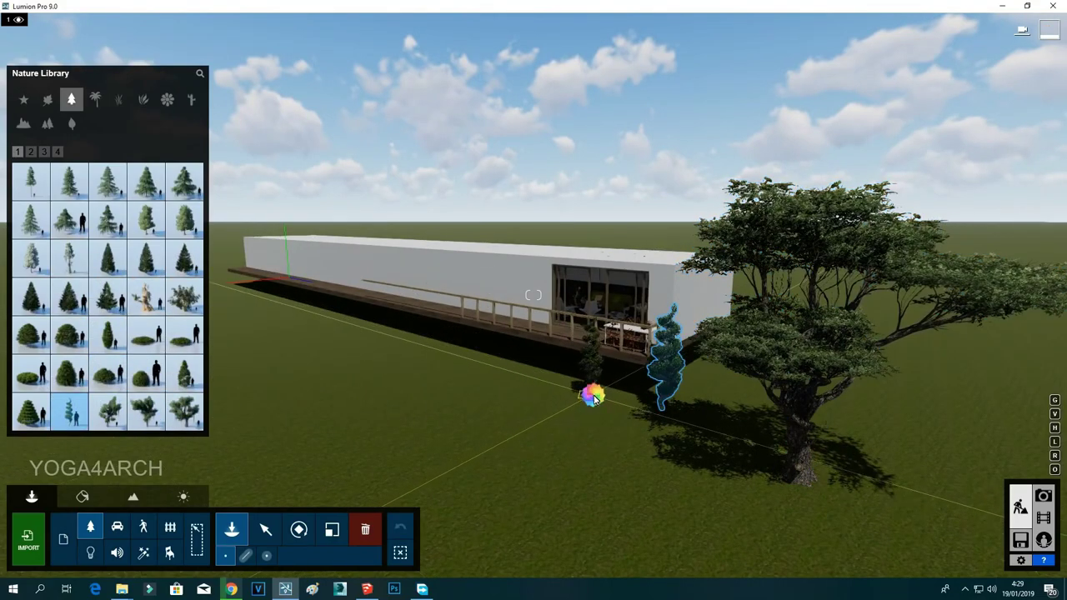
{"action": "left_click", "coordinate": [588, 388]}
{"action": "left_click", "coordinate": [523, 380]}
Scatter six conifers of another species over the grass beyond the terrace end of the building.
{"action": "left_click", "coordinate": [144, 184]}
{"action": "right_click_drag", "start_coordinate": [593, 469], "coordinate": [674, 222]}
{"action": "left_click", "coordinate": [624, 250]}
{"action": "left_click", "coordinate": [734, 385]}
{"action": "left_click", "coordinate": [886, 260]}
{"action": "left_click", "coordinate": [768, 187]}
{"action": "left_click", "coordinate": [791, 258]}
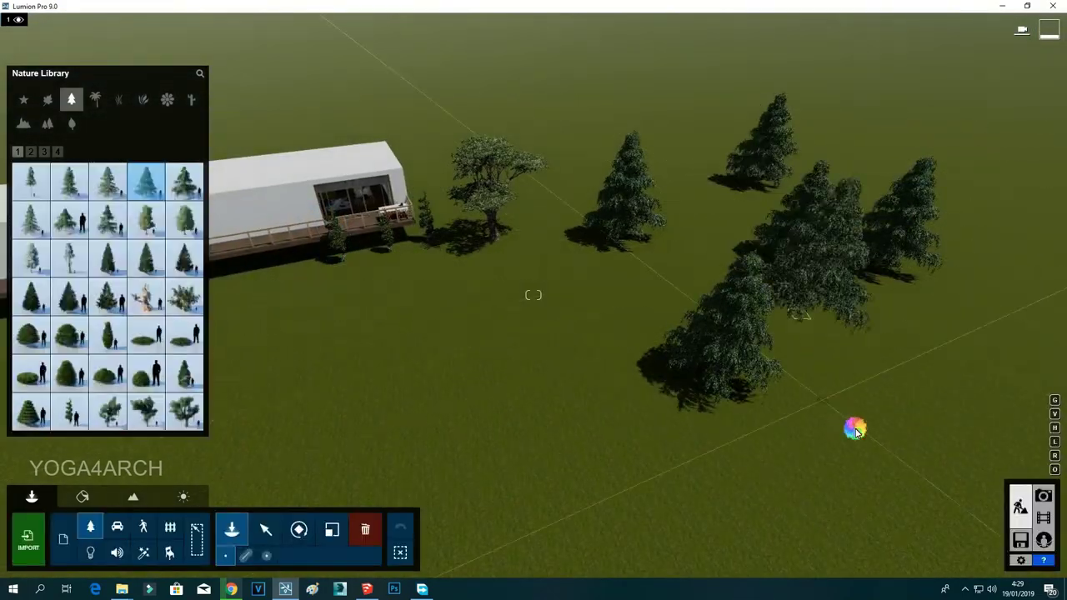
{"action": "left_click", "coordinate": [855, 428]}
Place five conifers of a further species around the existing group of trees.
{"action": "key", "text": "s"}
{"action": "left_click", "coordinate": [32, 220]}
{"action": "left_click", "coordinate": [540, 332]}
{"action": "left_click", "coordinate": [656, 488]}
{"action": "left_click", "coordinate": [825, 339]}
{"action": "left_click", "coordinate": [964, 307]}
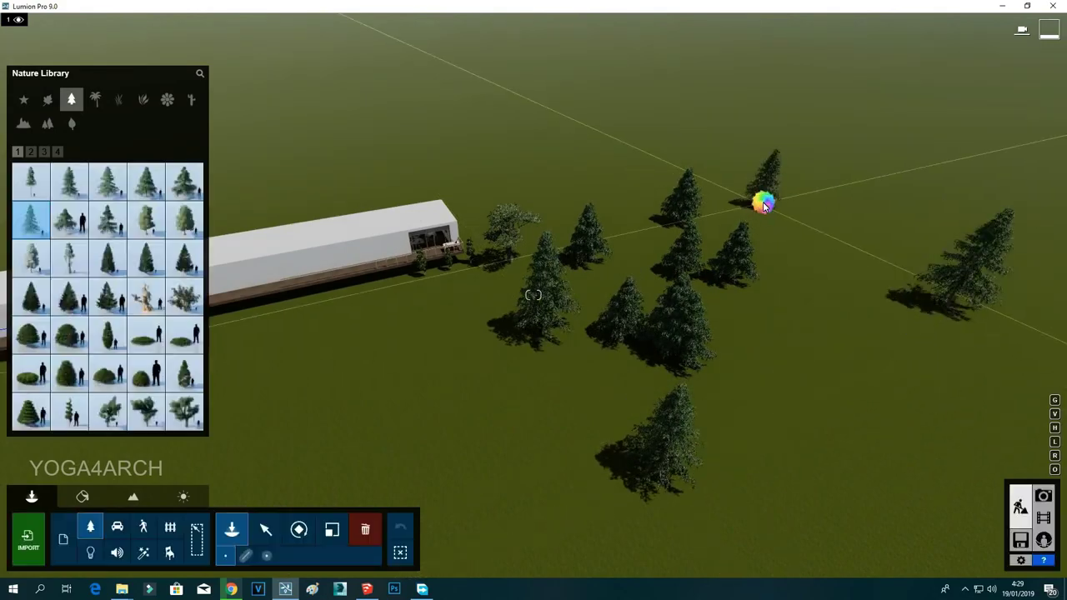
{"action": "left_click", "coordinate": [768, 200]}
{"action": "left_click", "coordinate": [185, 185]}
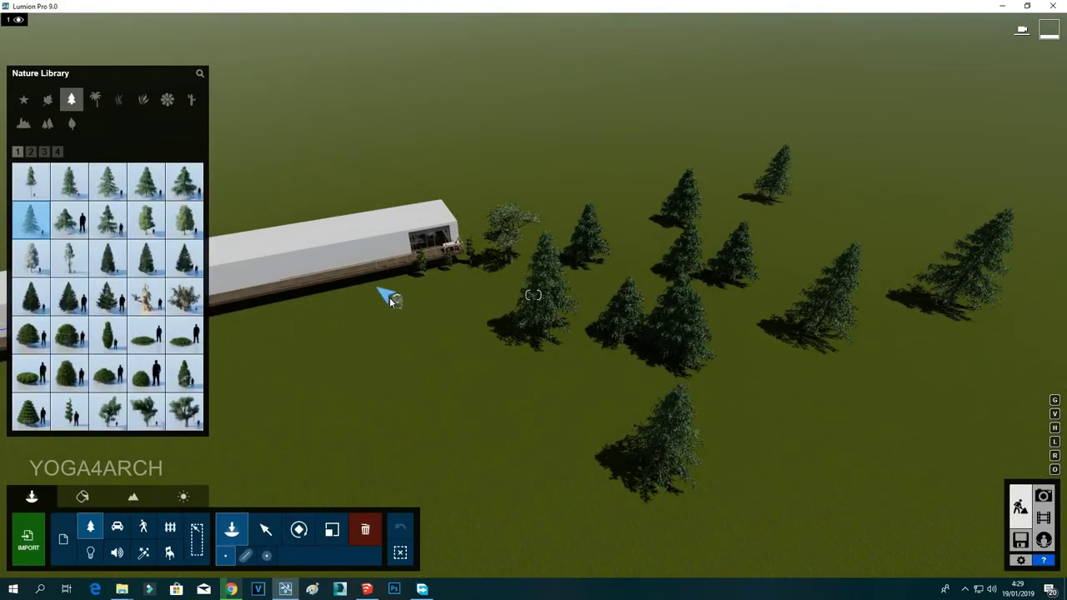
Check the newly planted trees in photo 1.
{"action": "key", "text": "s"}
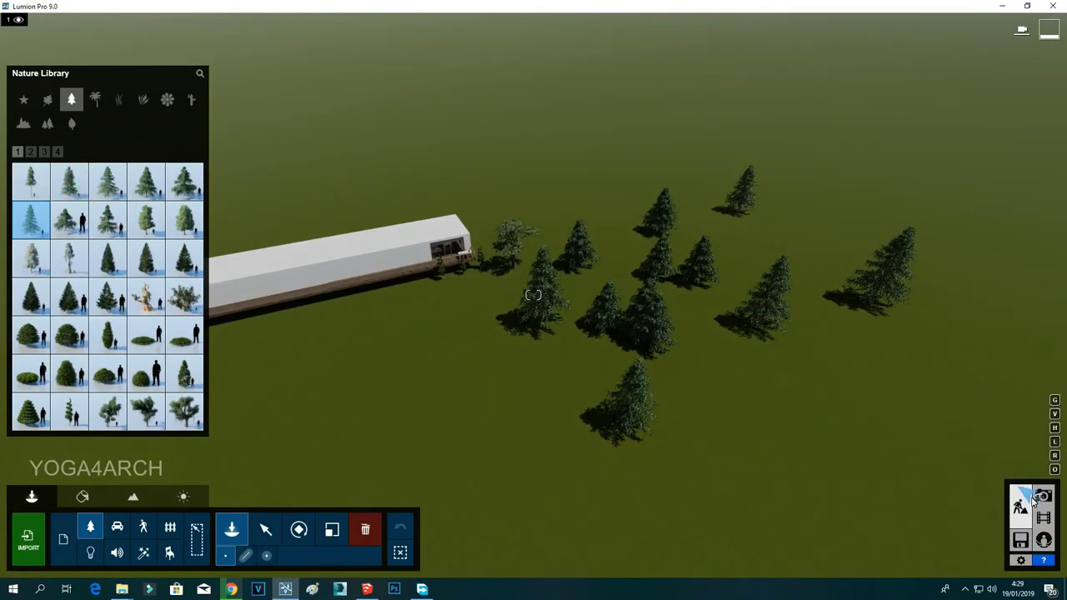
{"action": "key", "text": "w"}
{"action": "left_click", "coordinate": [1045, 497]}
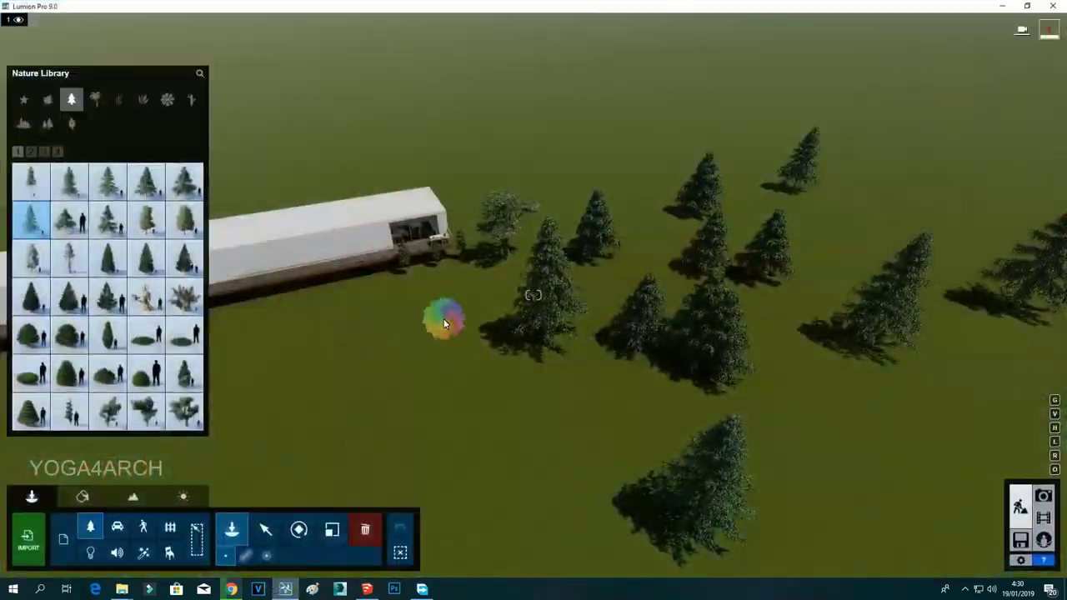
Place another conifer species on the open grass in front of the existing group of trees, and check photo 1.
{"action": "scroll", "coordinate": [443, 312], "scroll_direction": "up", "scroll_amount": 2}
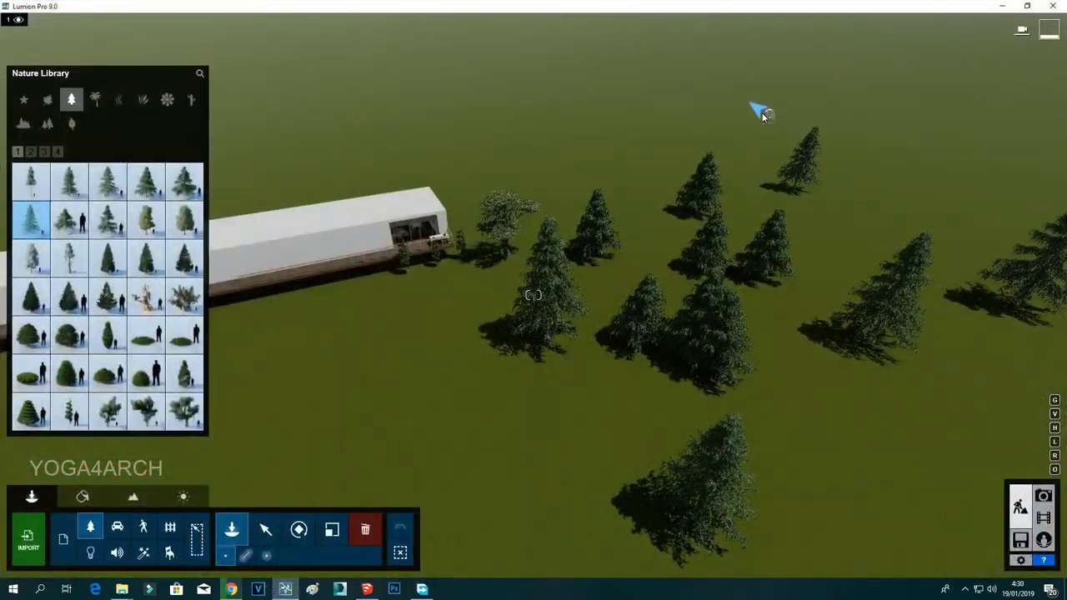
{"action": "left_click", "coordinate": [34, 152]}
{"action": "left_click", "coordinate": [73, 188]}
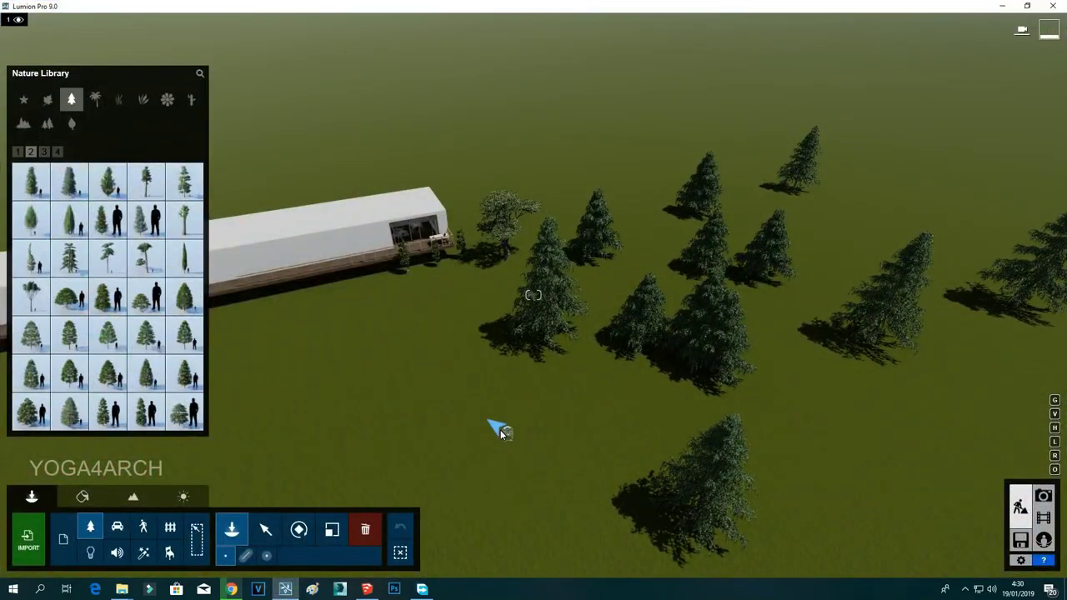
{"action": "scroll", "coordinate": [500, 430], "scroll_direction": "down", "scroll_amount": 1}
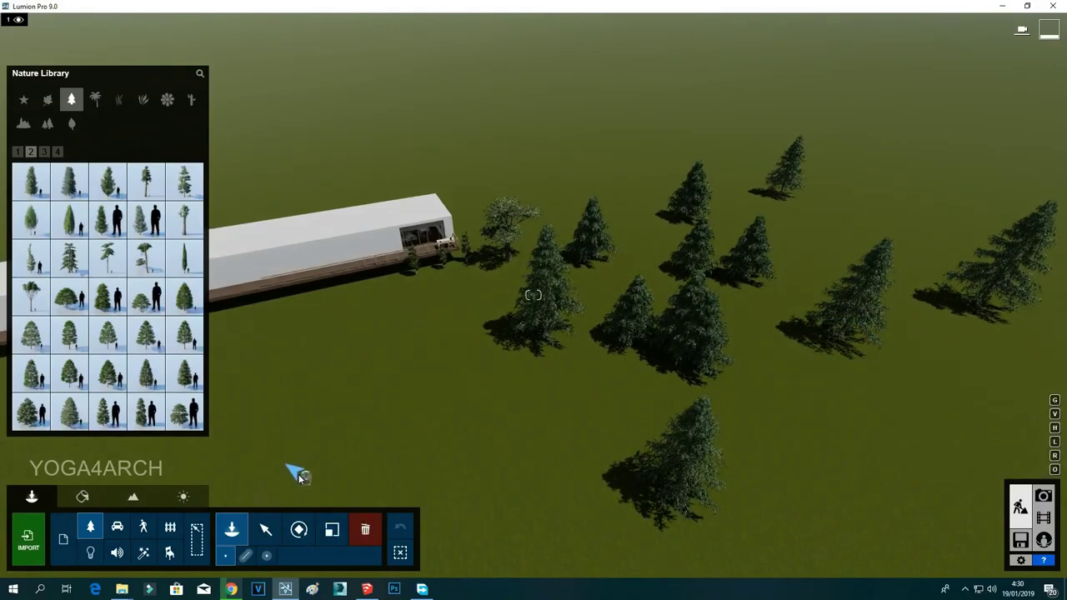
{"action": "scroll", "coordinate": [348, 423], "scroll_direction": "up", "scroll_amount": 3}
{"action": "left_click", "coordinate": [443, 375]}
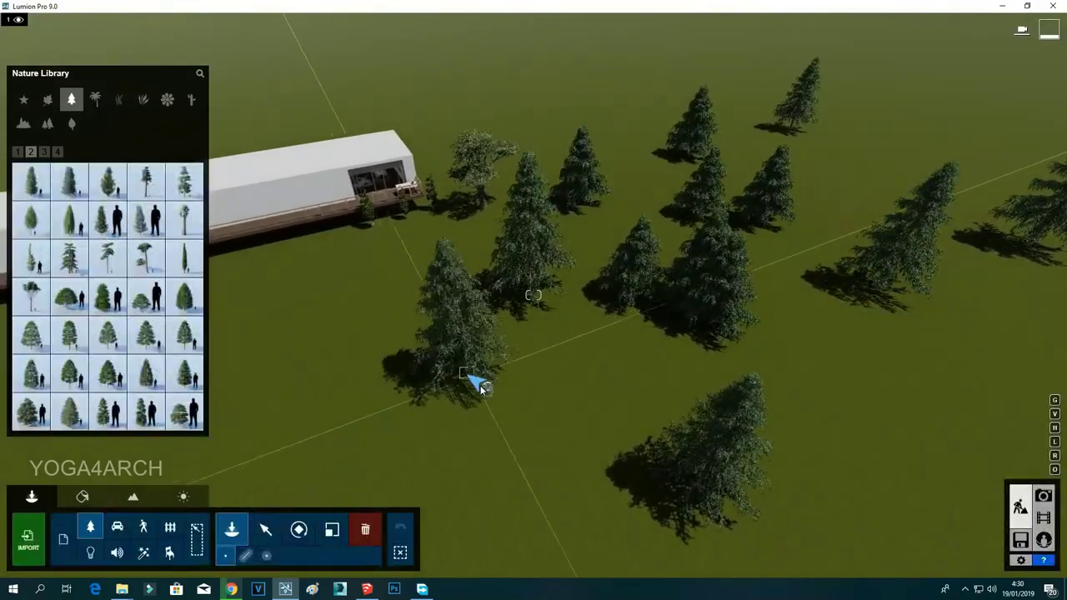
{"action": "left_click", "coordinate": [482, 380]}
{"action": "left_click", "coordinate": [1043, 496]}
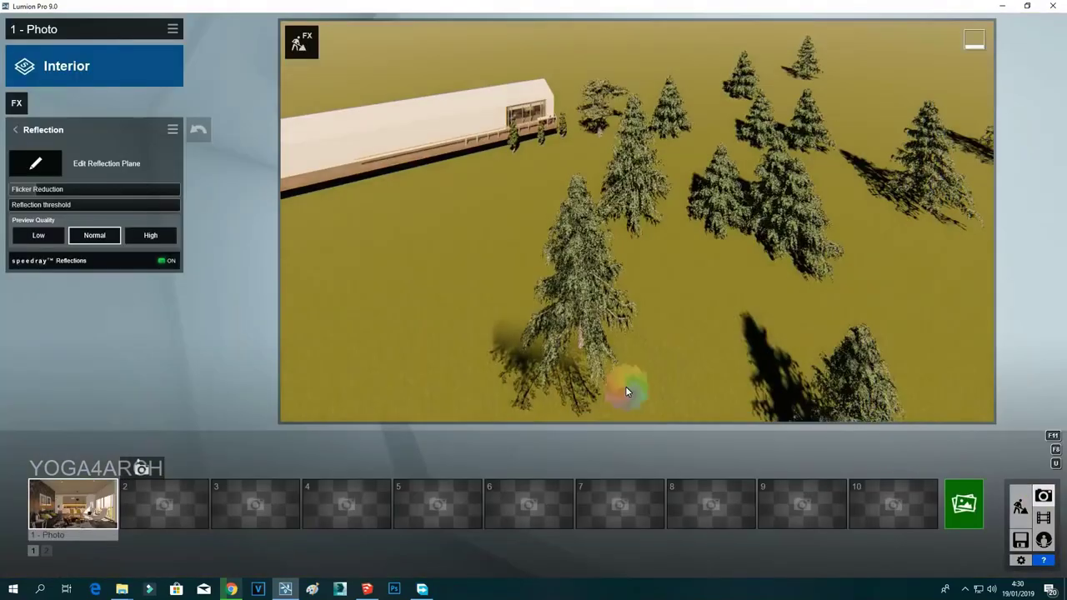
{"action": "left_click", "coordinate": [86, 508]}
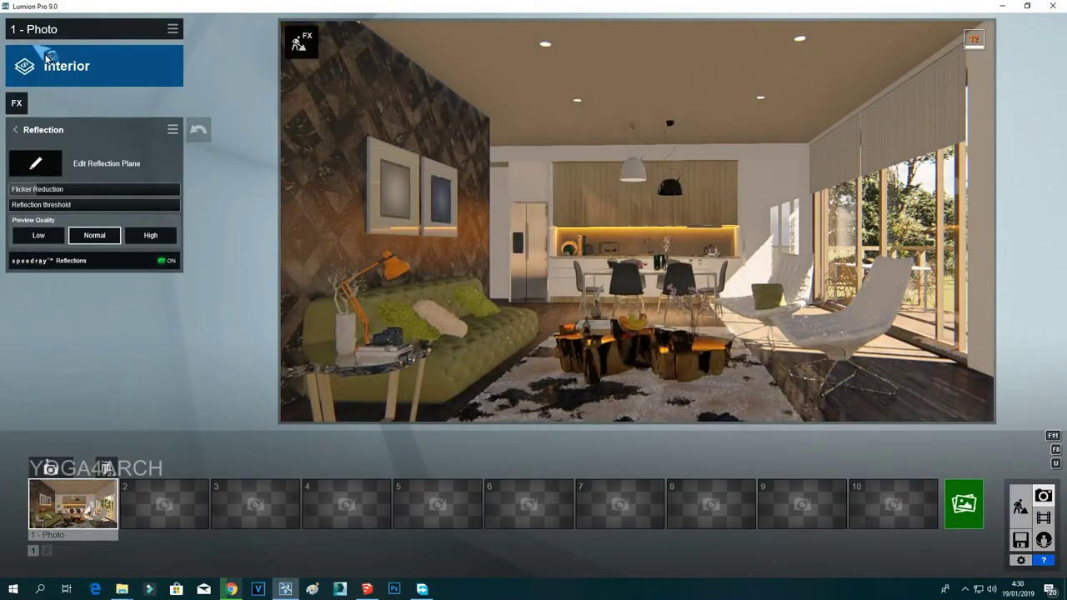
Add two reflection planes in photo 1, one on each glass pane of the terrace window wall.
{"action": "left_click", "coordinate": [35, 164]}
{"action": "left_click", "coordinate": [197, 551]}
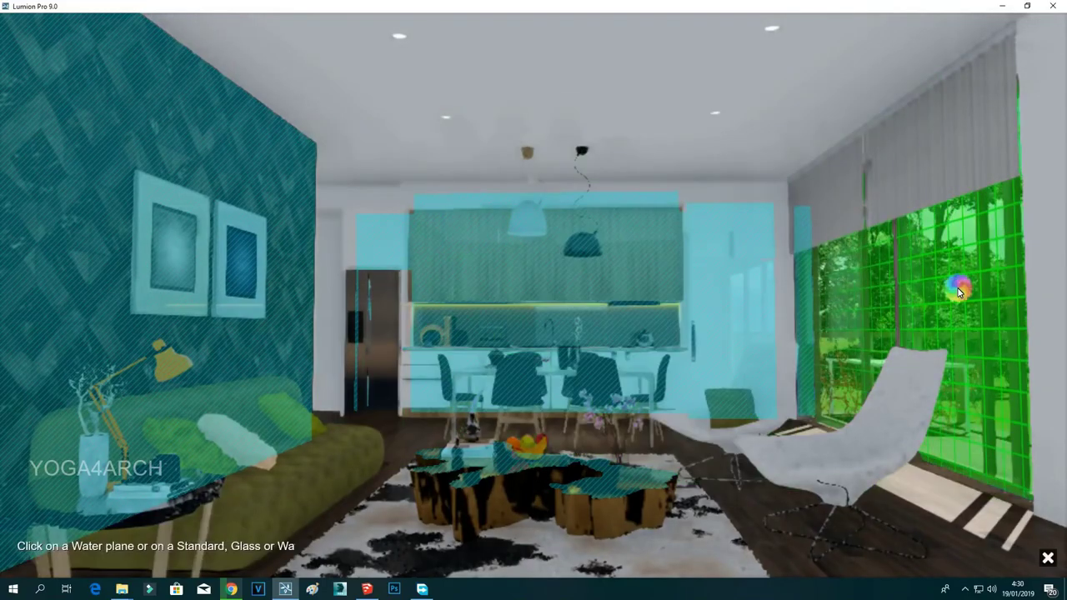
{"action": "left_click", "coordinate": [959, 289]}
{"action": "left_click", "coordinate": [233, 553]}
{"action": "left_click", "coordinate": [849, 308]}
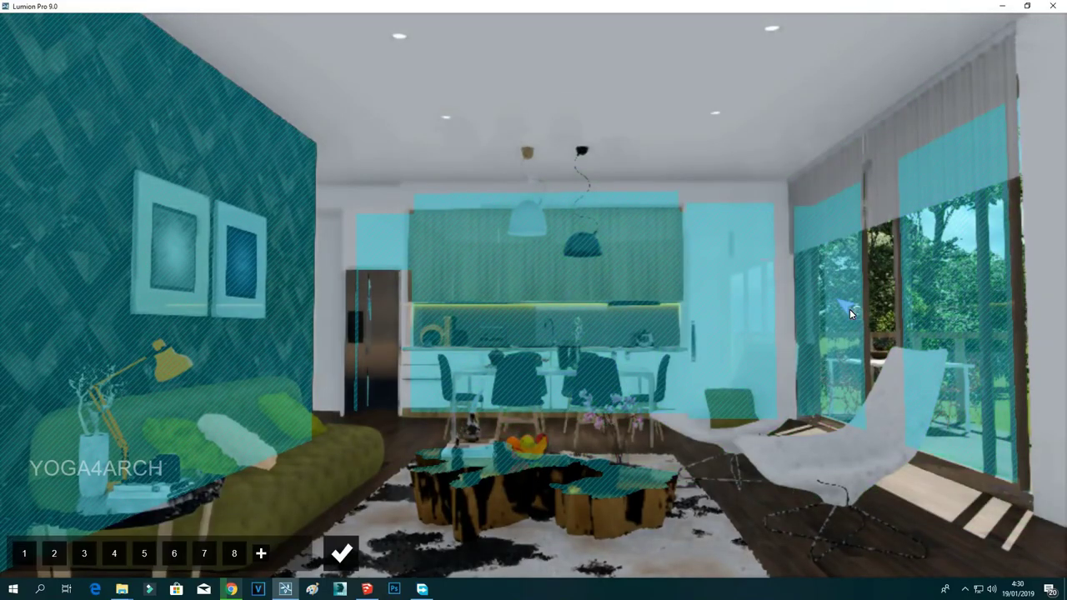
{"action": "left_click", "coordinate": [342, 552]}
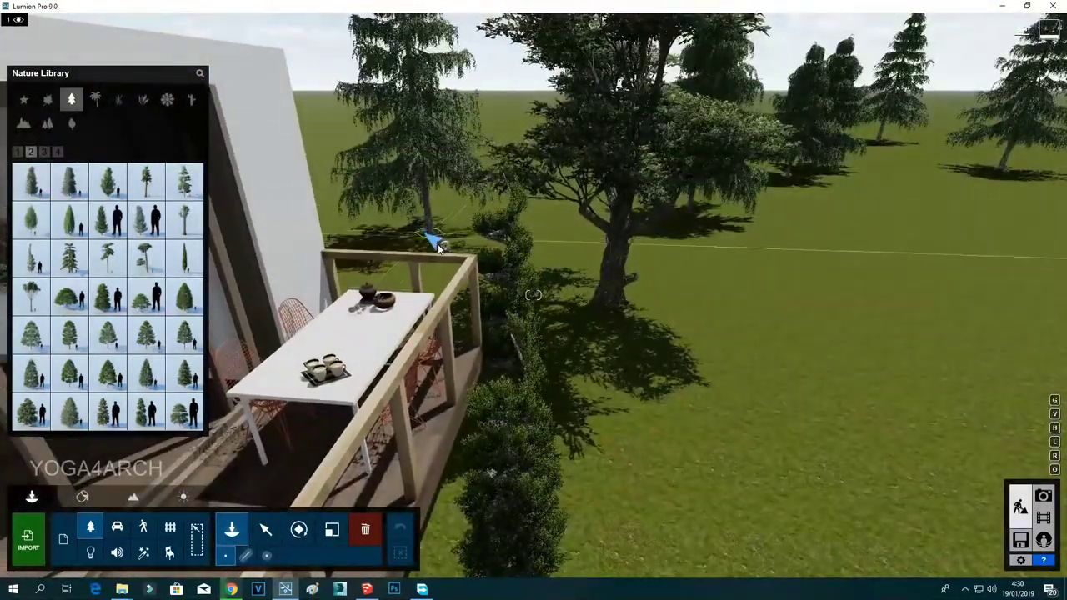
Place two conifers of the same species on the grass beyond the terrace railing.
{"action": "left_click", "coordinate": [434, 241]}
{"action": "left_click", "coordinate": [900, 382]}
{"action": "key", "text": "s"}
{"action": "right_click_drag", "start_coordinate": [859, 380], "coordinate": [533, 283]}
Place a cluster of Azalea RT Bloom shrubs on the grass beside the terrace, under the conifers.
{"action": "left_click", "coordinate": [165, 100]}
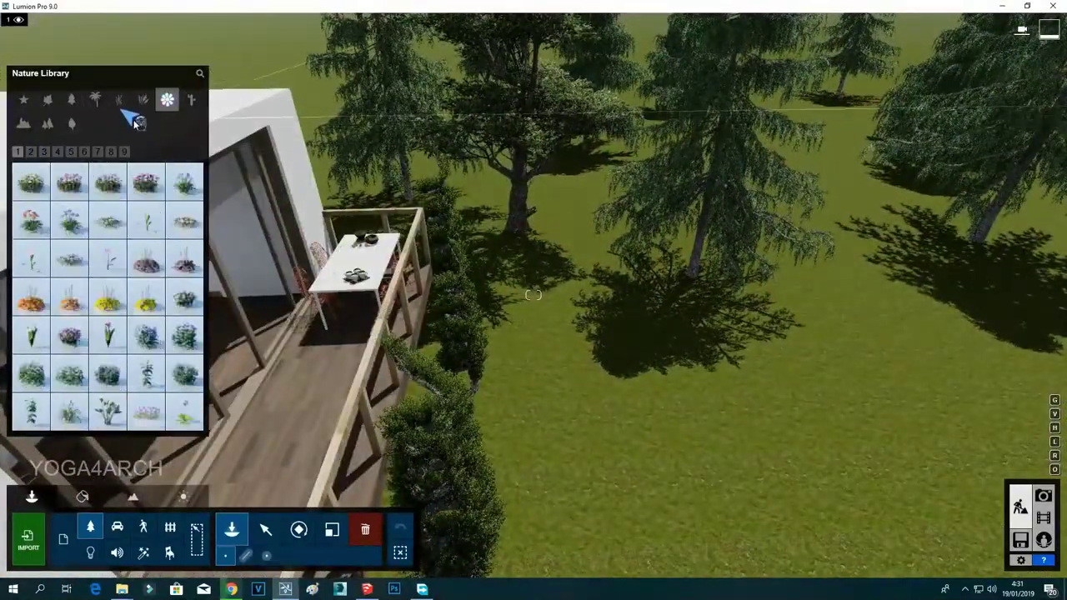
{"action": "left_click", "coordinate": [144, 99]}
{"action": "left_click", "coordinate": [115, 218]}
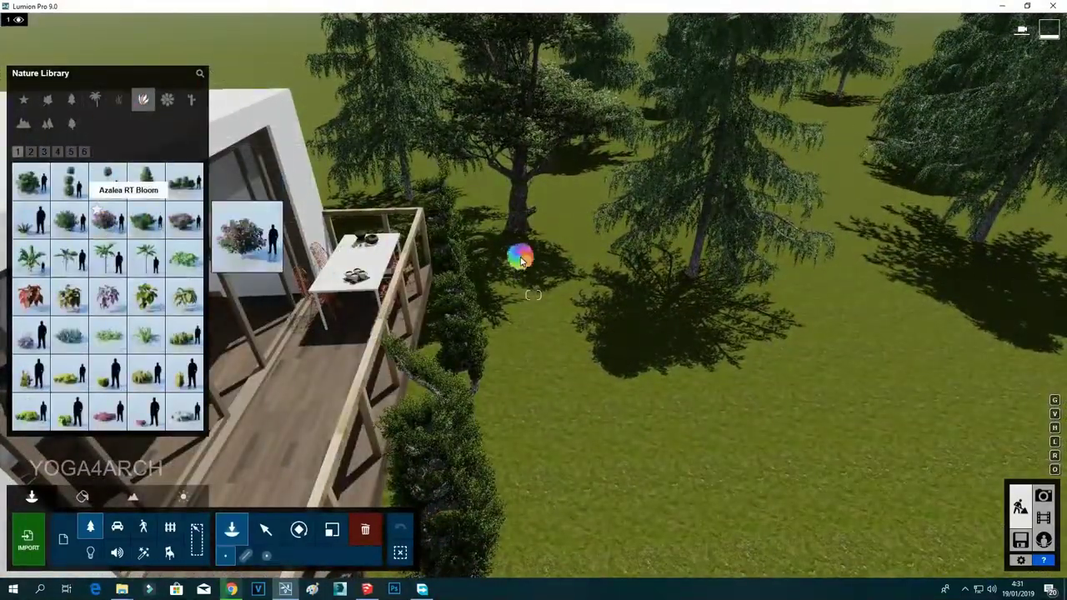
{"action": "left_click", "coordinate": [540, 289]}
{"action": "left_click", "coordinate": [623, 256]}
{"action": "left_click", "coordinate": [643, 308]}
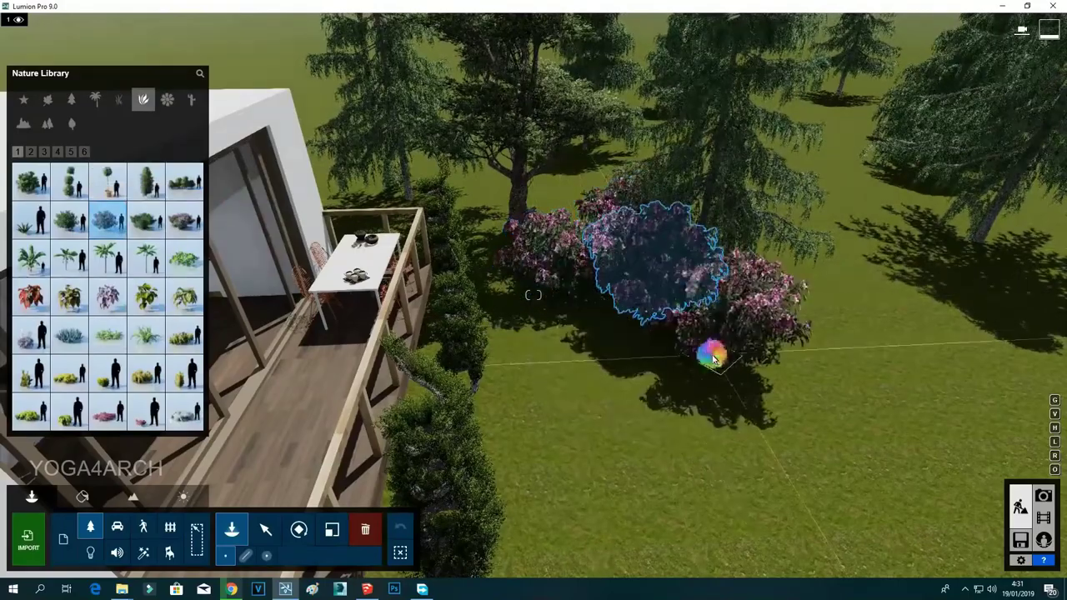
Place several green hedge-like shrubs around the azaleas and the trees behind them, and check photo 1.
{"action": "left_click", "coordinate": [177, 190]}
{"action": "left_click", "coordinate": [814, 147]}
{"action": "left_click", "coordinate": [863, 345]}
{"action": "left_click", "coordinate": [565, 375]}
{"action": "left_click", "coordinate": [580, 200]}
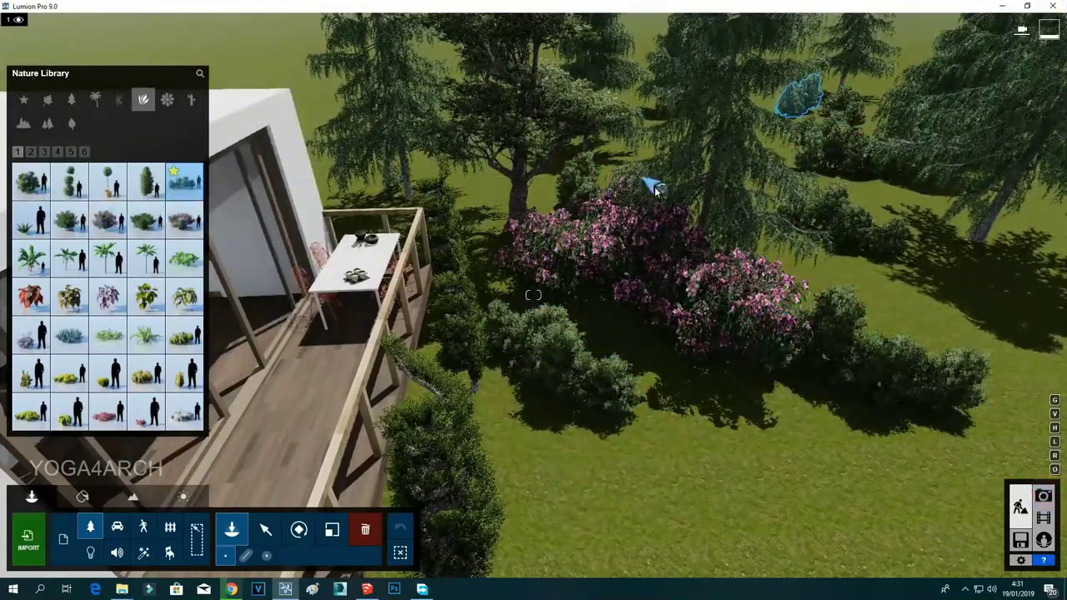
{"action": "key", "text": "w"}
{"action": "right_click_drag", "start_coordinate": [815, 457], "coordinate": [959, 492]}
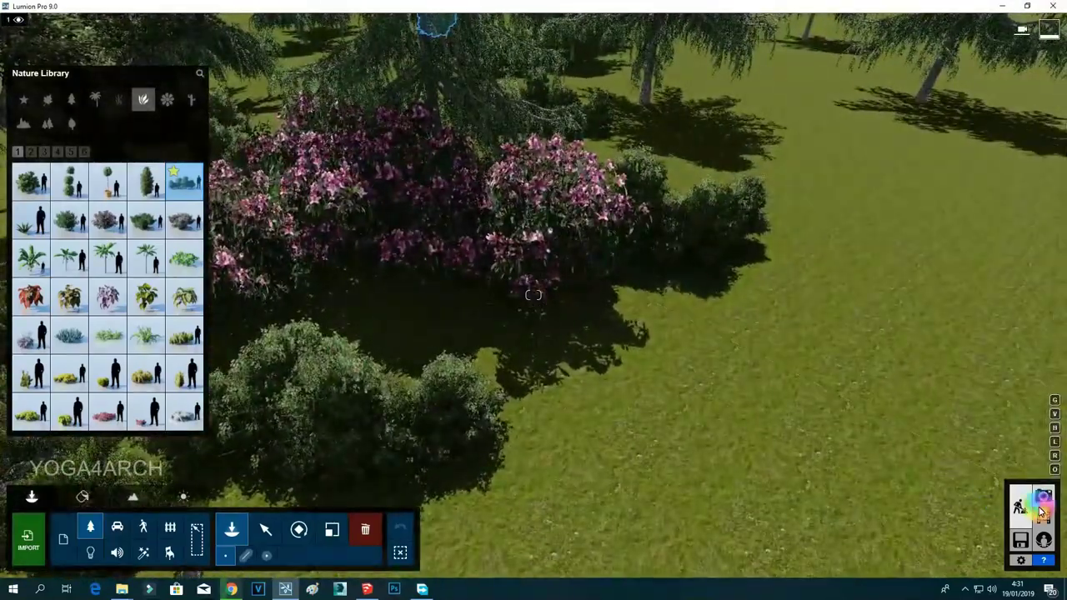
{"action": "left_click", "coordinate": [1041, 503]}
{"action": "left_click", "coordinate": [92, 510]}
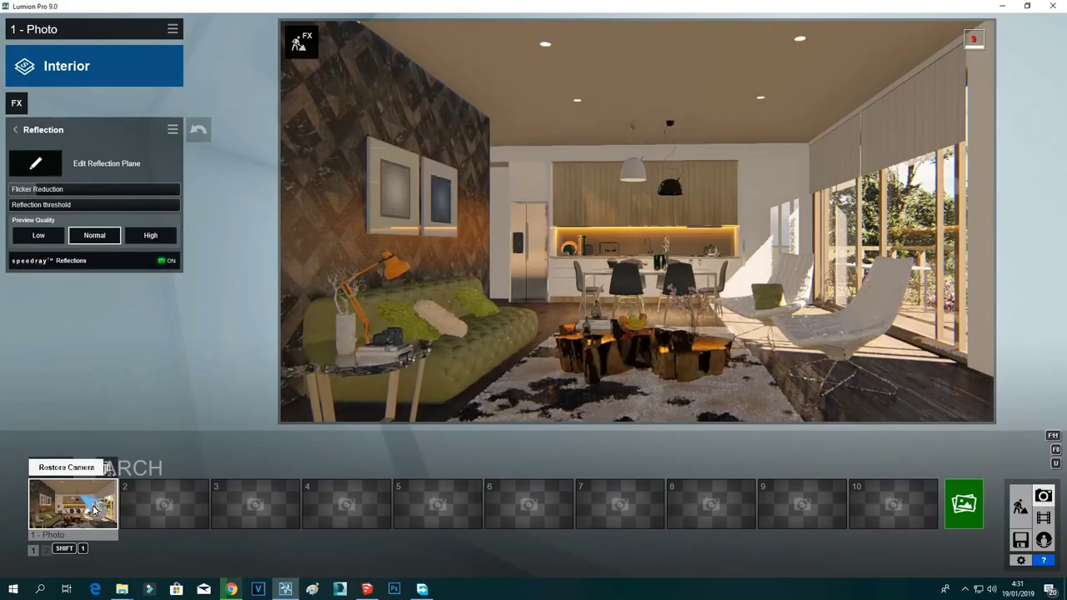
Darken the white kitchen cabinet material to dark grey and save the material change.
{"action": "left_click", "coordinate": [1020, 506]}
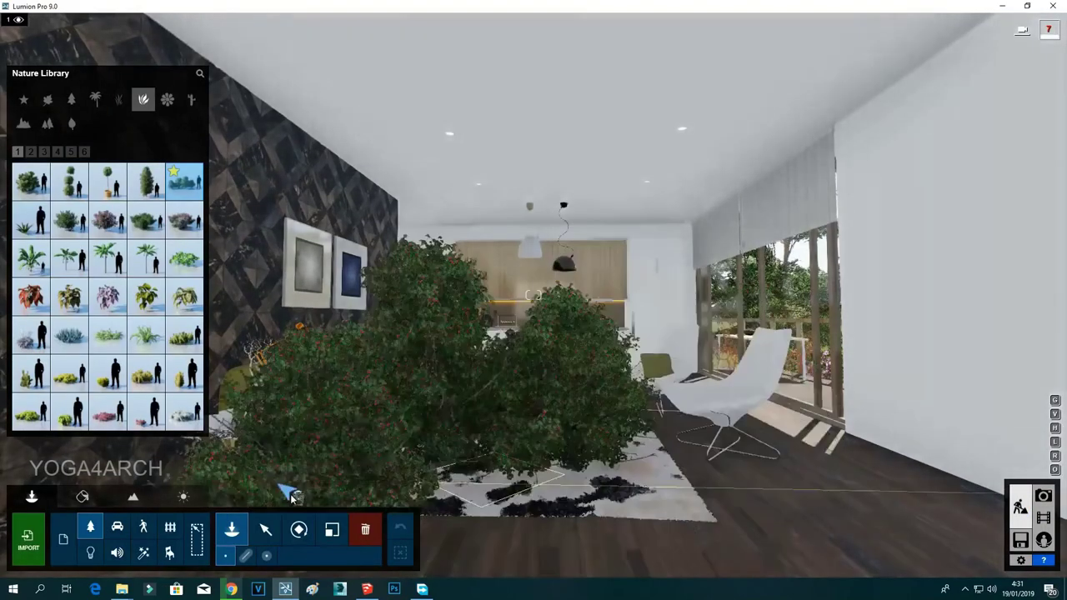
{"action": "left_click", "coordinate": [83, 497]}
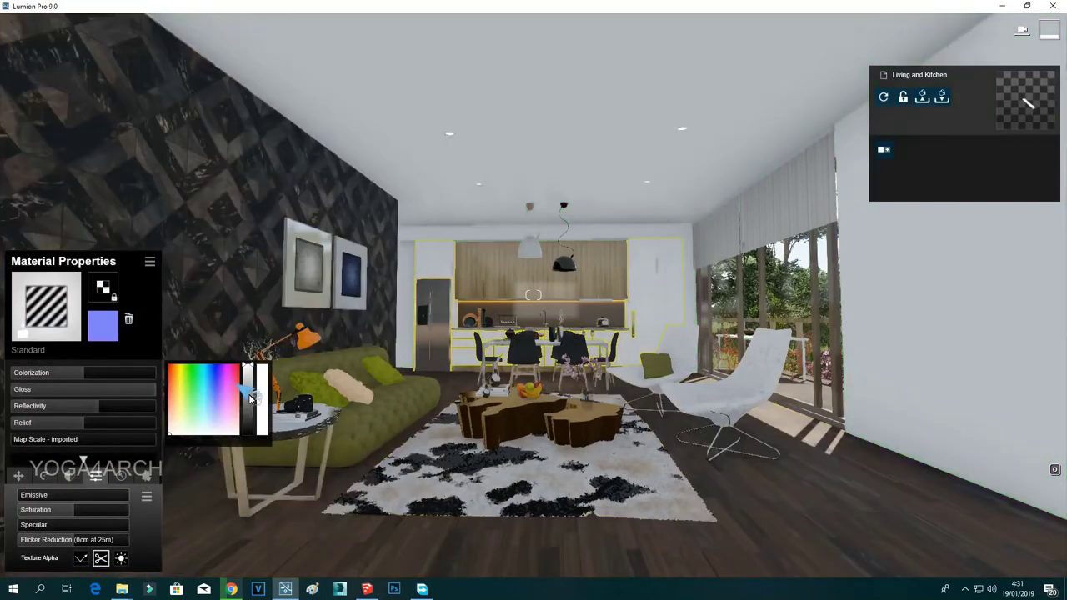
{"action": "left_click", "coordinate": [252, 394]}
{"action": "left_click_drag", "start_coordinate": [253, 397], "coordinate": [263, 416]}
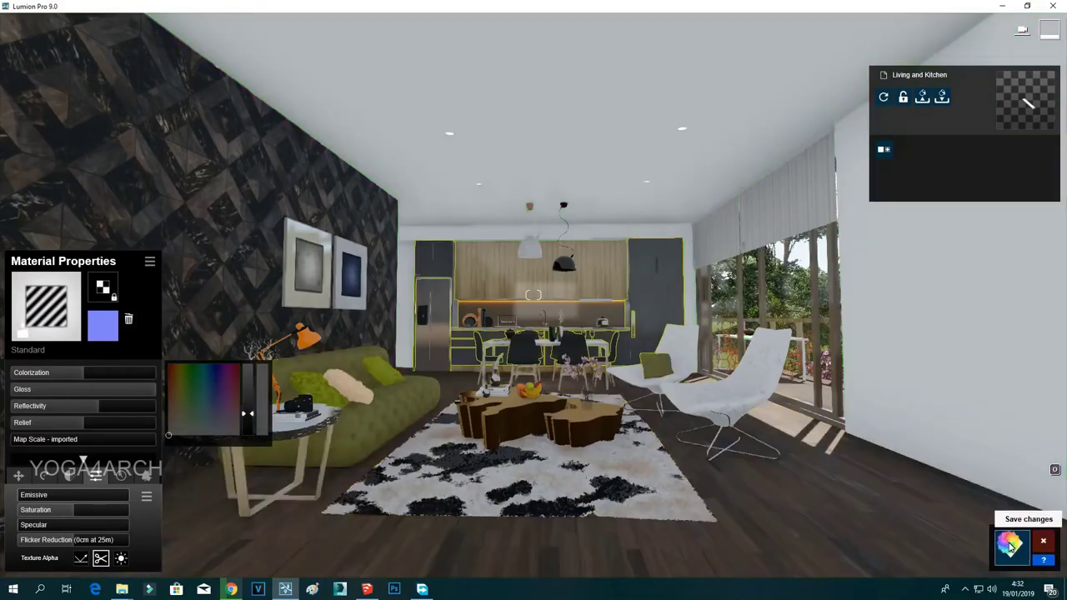
{"action": "left_click", "coordinate": [1010, 557]}
Render photo 1 at Desktop 1920x1080 resolution and save the image as 11.
{"action": "left_click", "coordinate": [1042, 496]}
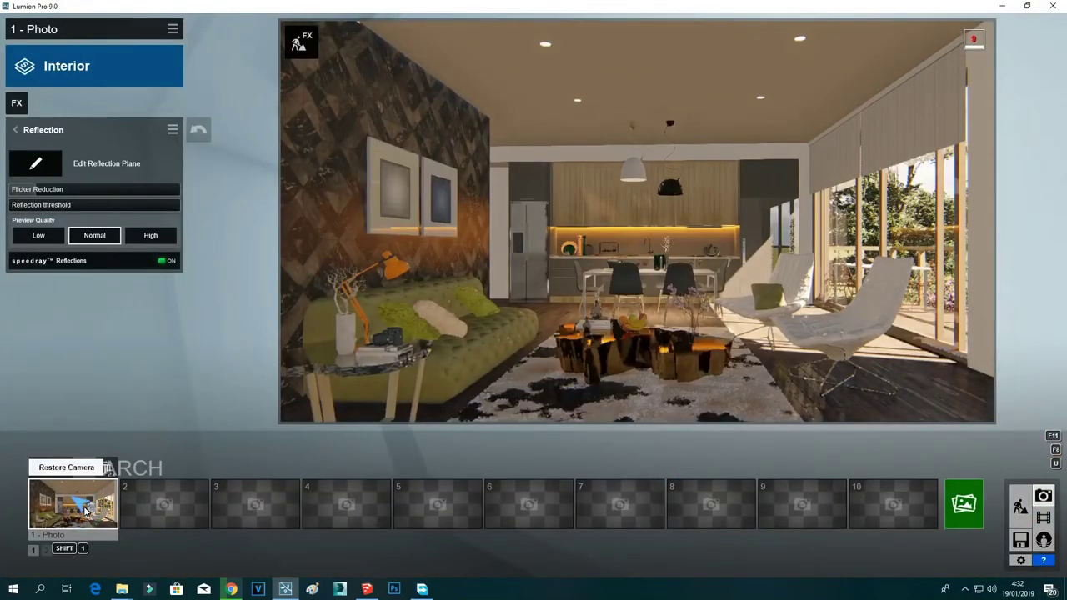
{"action": "left_click", "coordinate": [964, 504]}
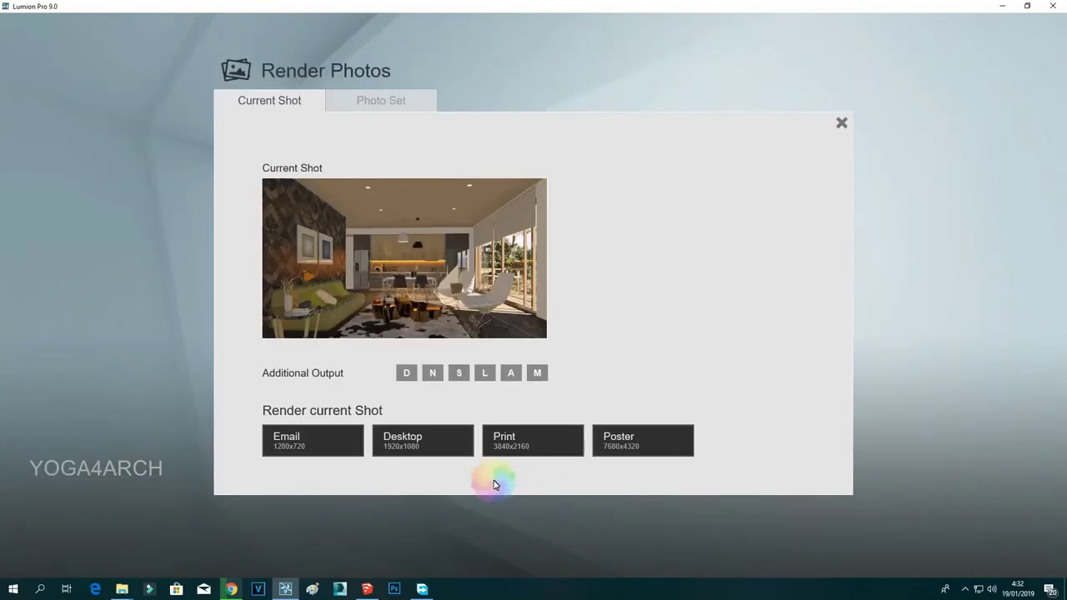
{"action": "left_click", "coordinate": [441, 437]}
{"action": "type", "text": "11"}
{"action": "key", "text": "Return"}
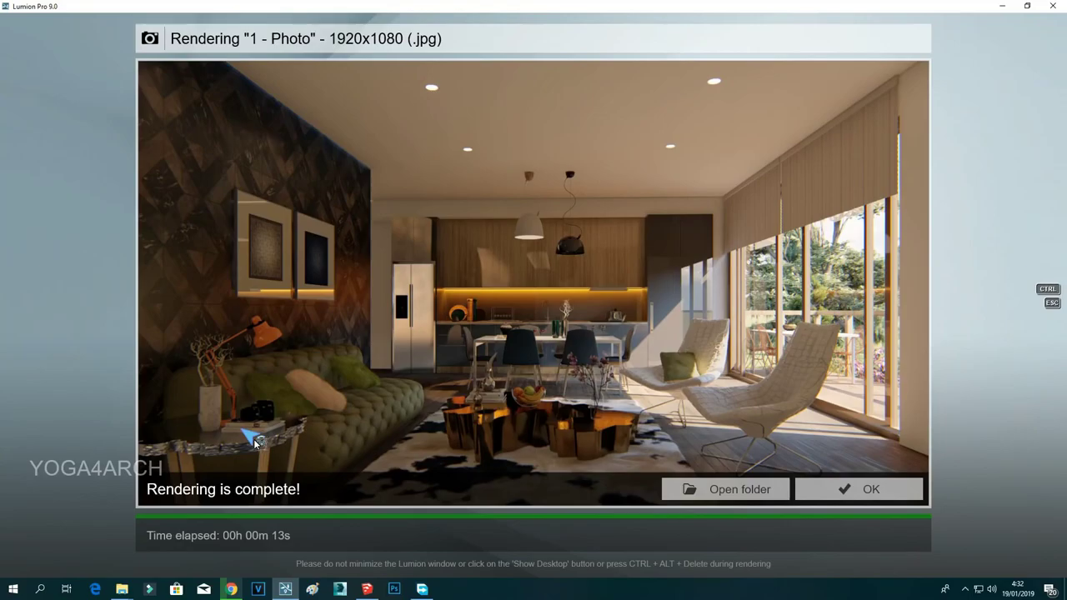
{"action": "left_click", "coordinate": [855, 490]}
Copy the spotlight at the white pendant lamp to the recessed downlights in the living room ceiling.
{"action": "left_click", "coordinate": [1018, 503]}
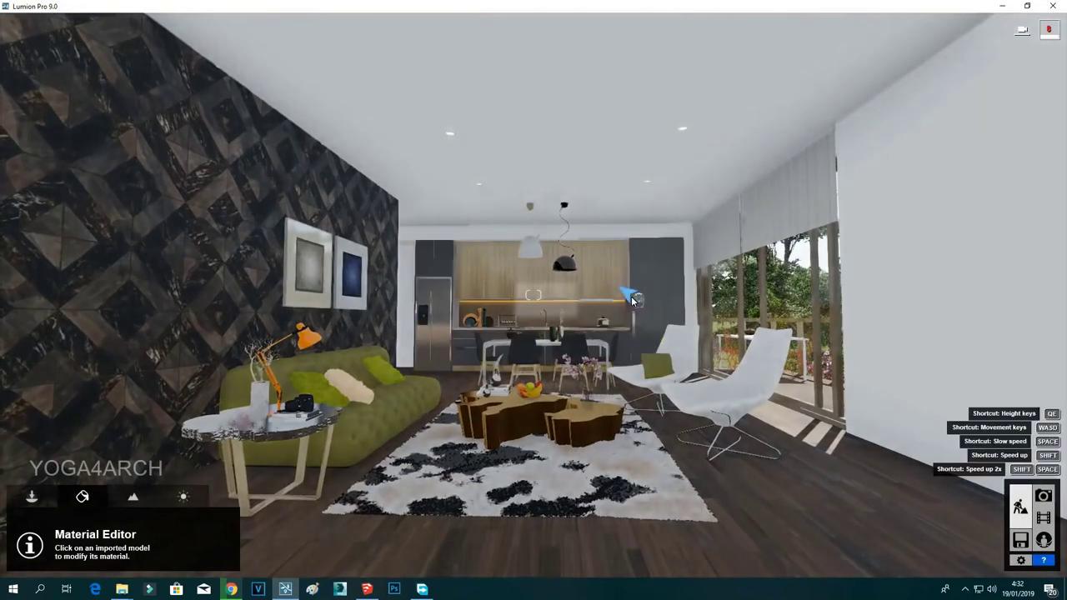
{"action": "left_click", "coordinate": [31, 497]}
{"action": "left_click", "coordinate": [90, 553]}
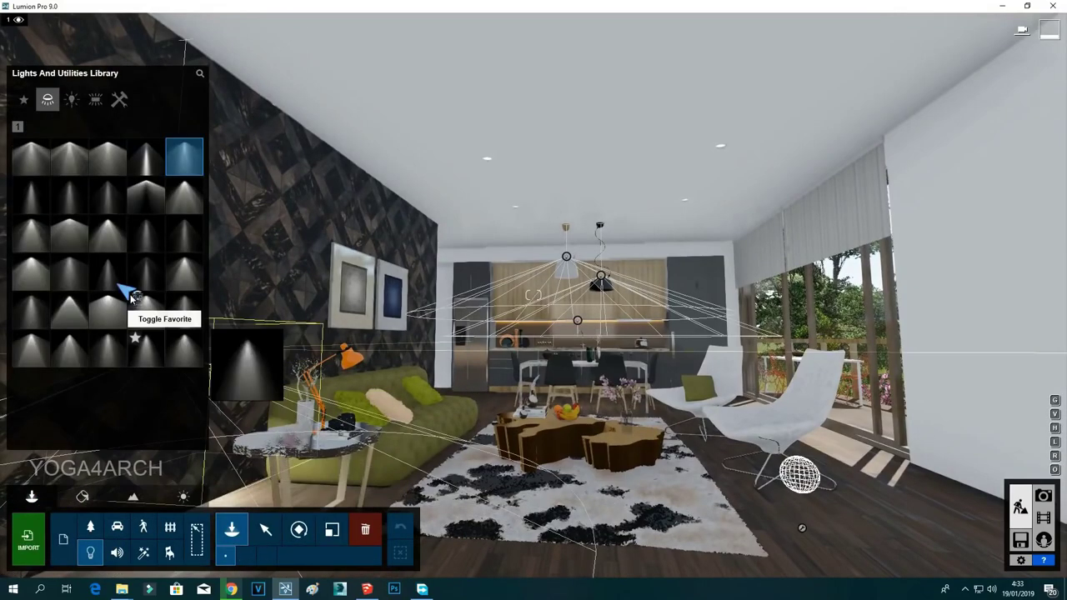
{"action": "left_click", "coordinate": [266, 529]}
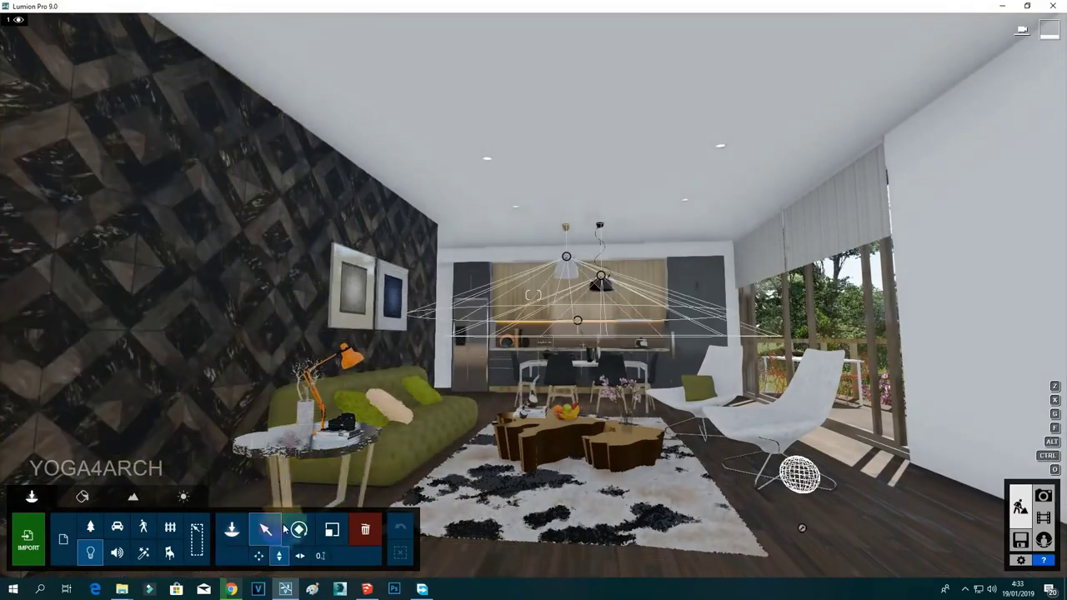
{"action": "right_click_drag", "start_coordinate": [556, 244], "coordinate": [519, 253]}
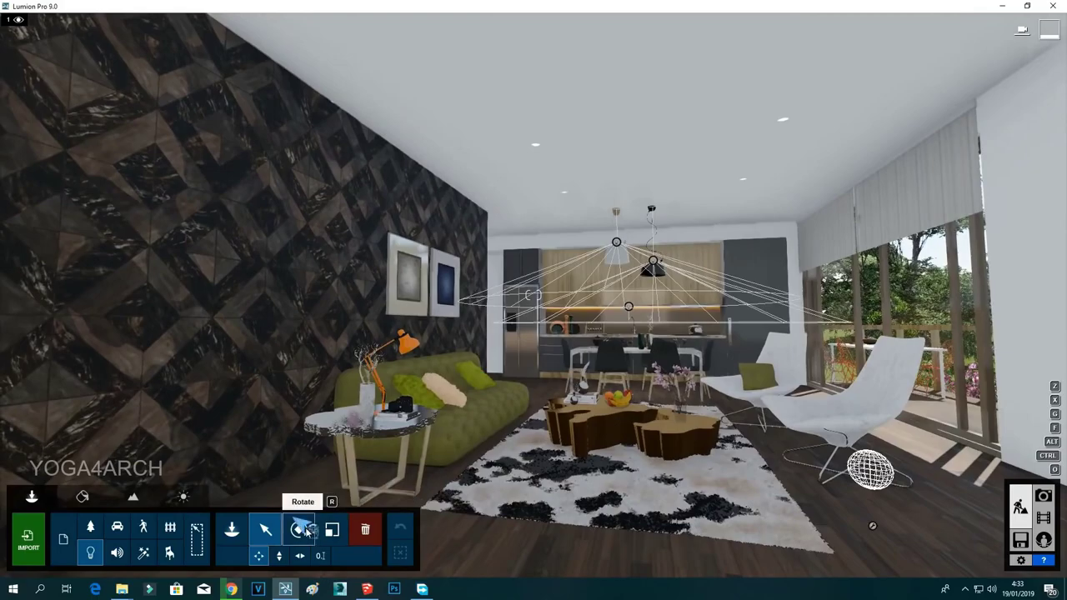
{"action": "scroll", "coordinate": [500, 333], "scroll_direction": "up", "scroll_amount": 2}
{"action": "left_click", "coordinate": [629, 237]}
{"action": "left_click_drag", "start_coordinate": [629, 237], "coordinate": [872, 67]}
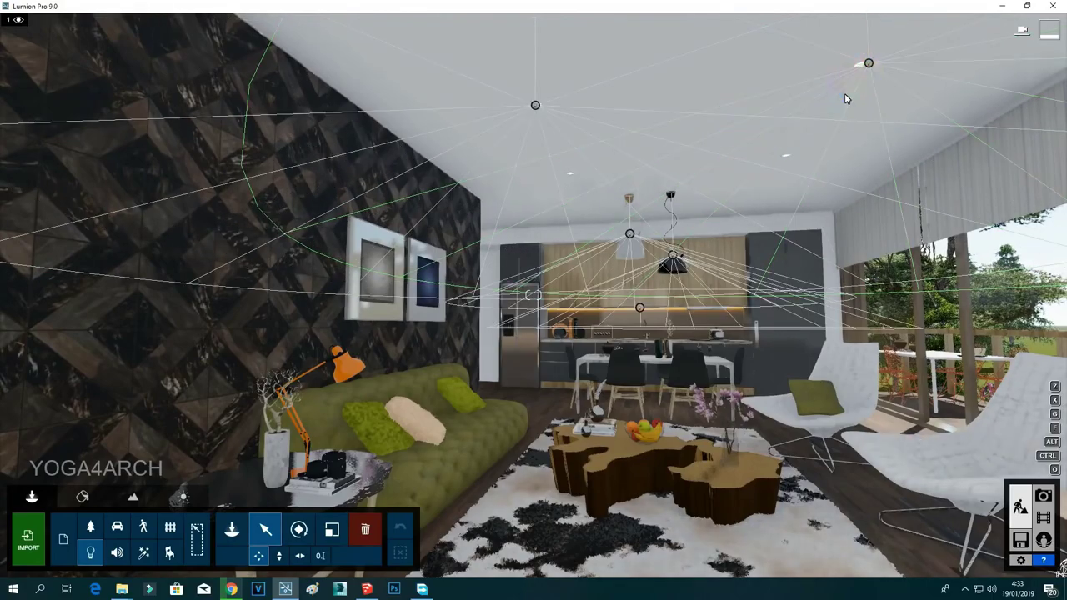
{"action": "left_click_drag", "start_coordinate": [604, 131], "coordinate": [786, 157]}
{"action": "right_click_drag", "start_coordinate": [668, 167], "coordinate": [667, 166]}
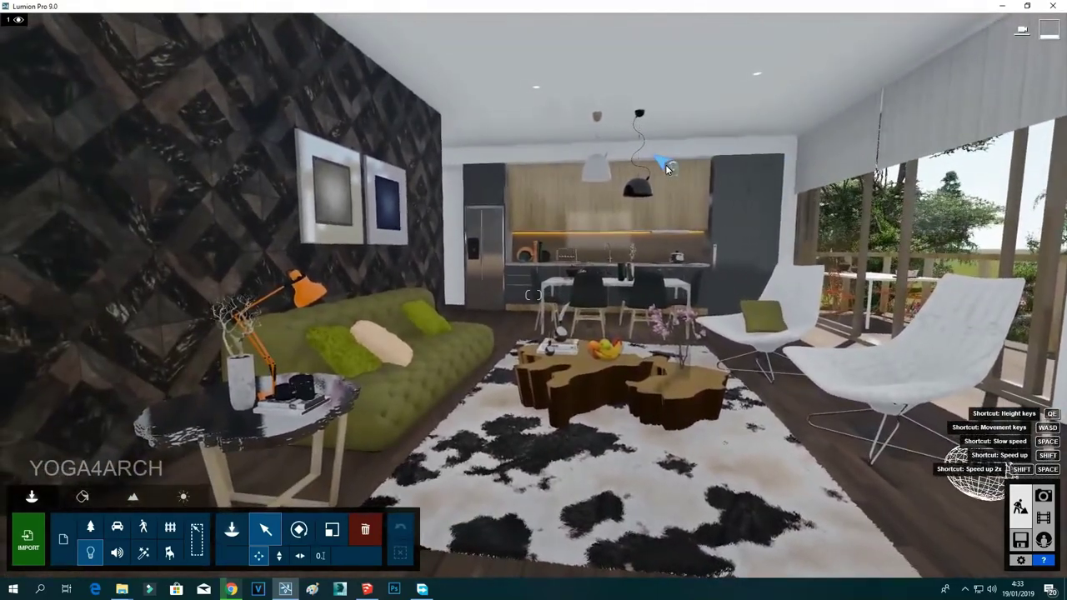
Try Marble 018 1024 on the coffee table tops, and change them to Marble 010 DDDS 1024.
{"action": "left_click", "coordinate": [82, 498]}
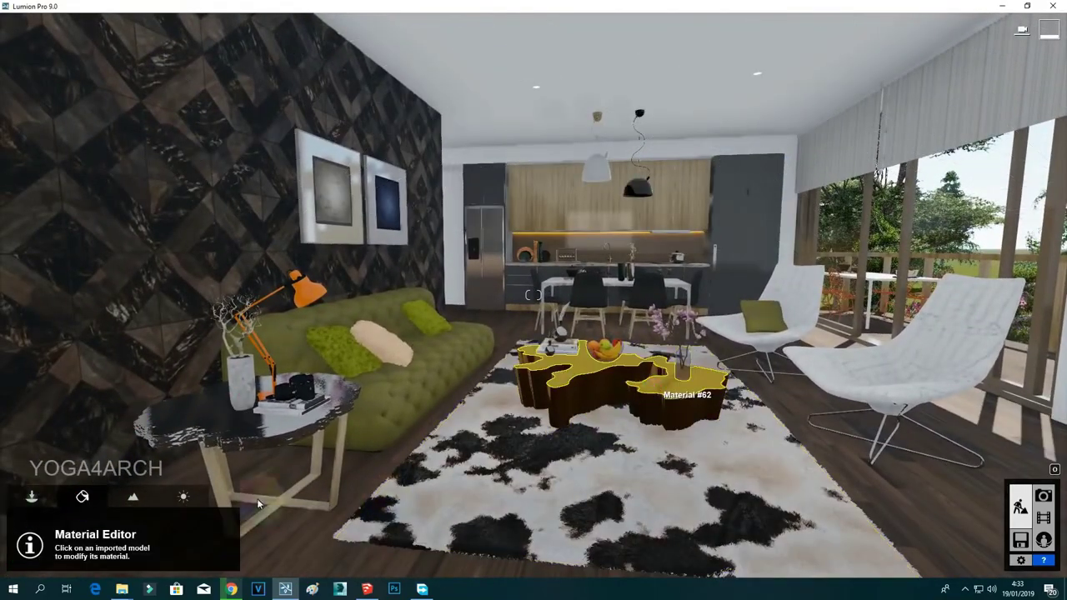
{"action": "left_click", "coordinate": [314, 477]}
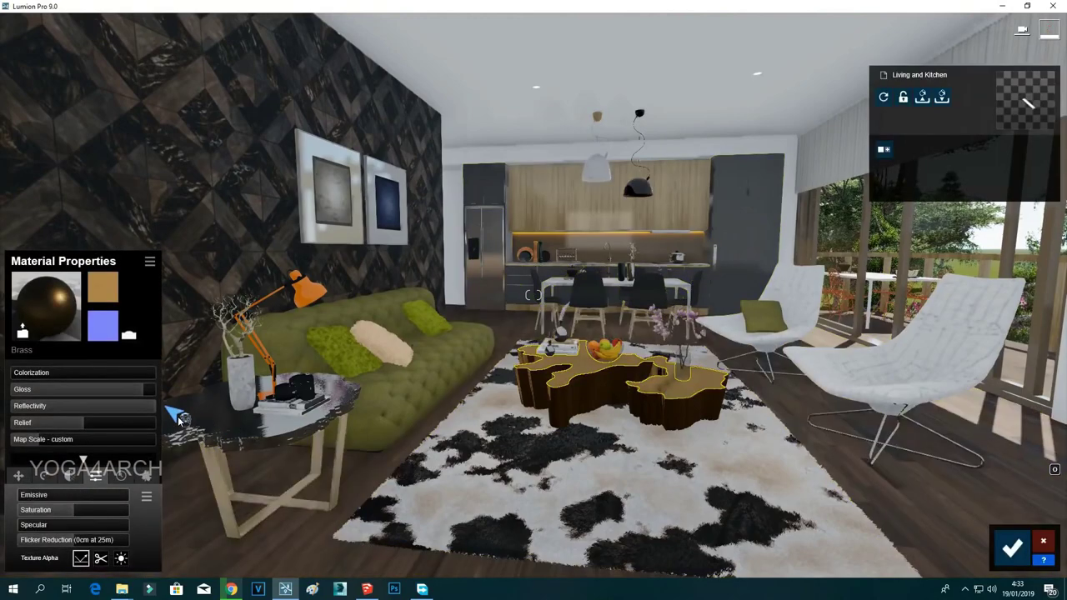
{"action": "left_click", "coordinate": [65, 310]}
{"action": "left_click", "coordinate": [97, 263]}
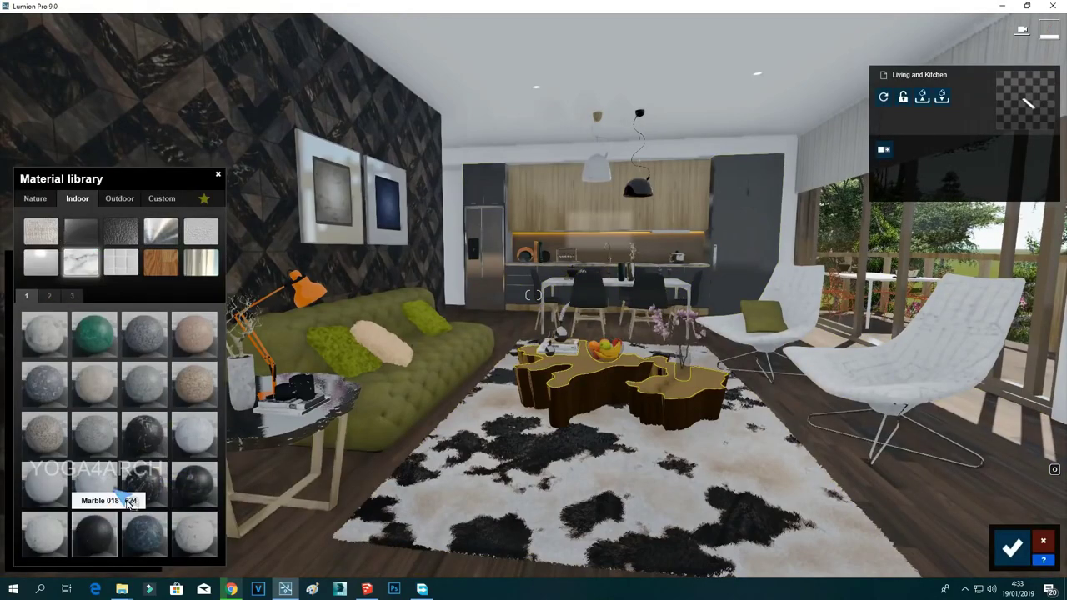
{"action": "left_click", "coordinate": [98, 529]}
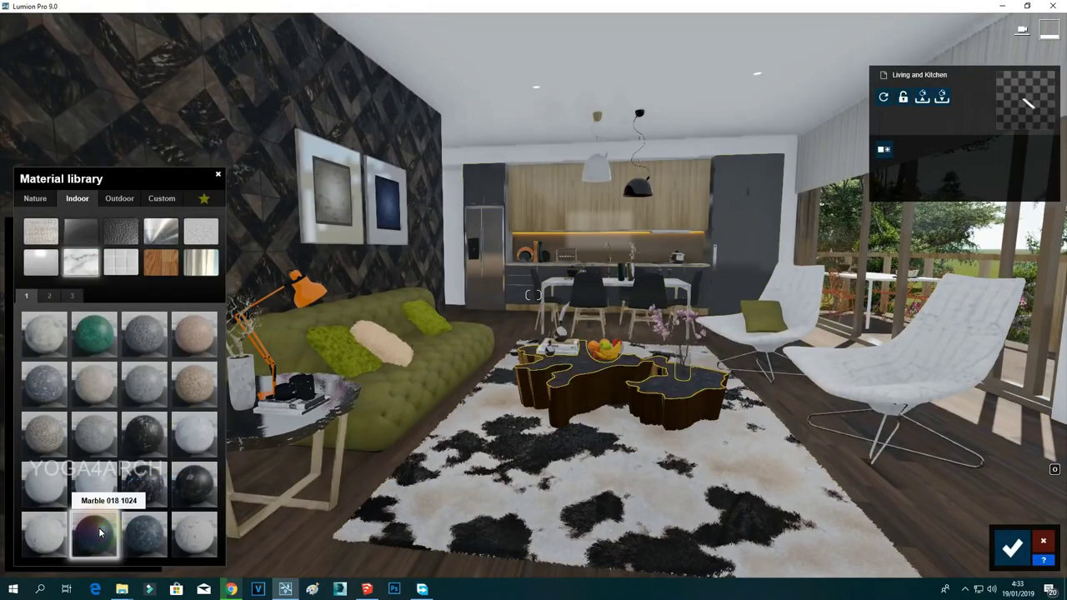
{"action": "left_click", "coordinate": [89, 443]}
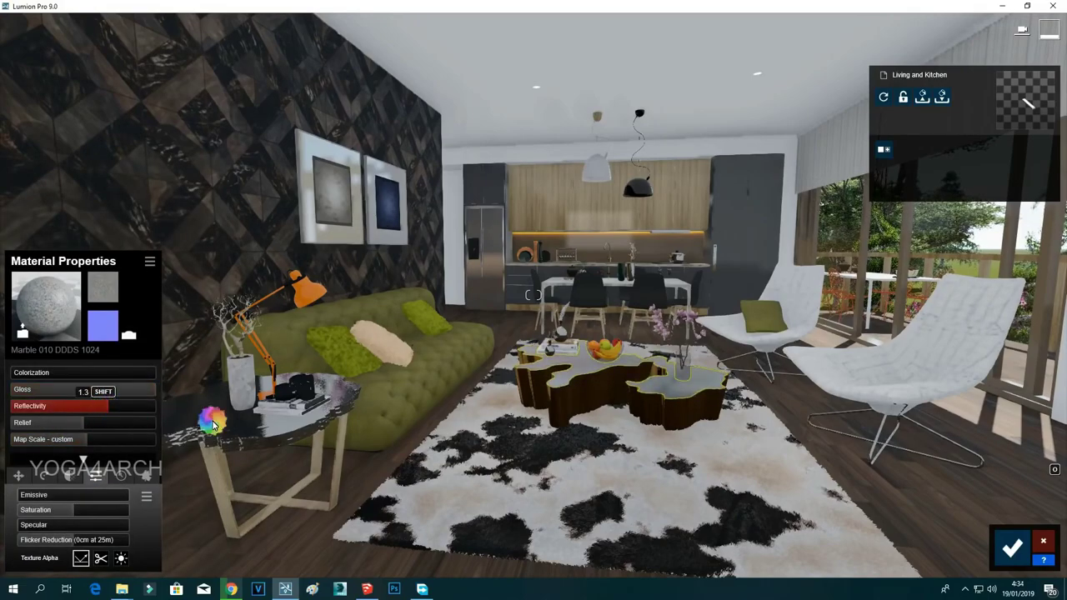
Apply the brass metal material to the round side table's top, and check the new table materials in photo 1.
{"action": "left_click", "coordinate": [237, 390]}
{"action": "right_click_drag", "start_coordinate": [234, 388], "coordinate": [440, 464]}
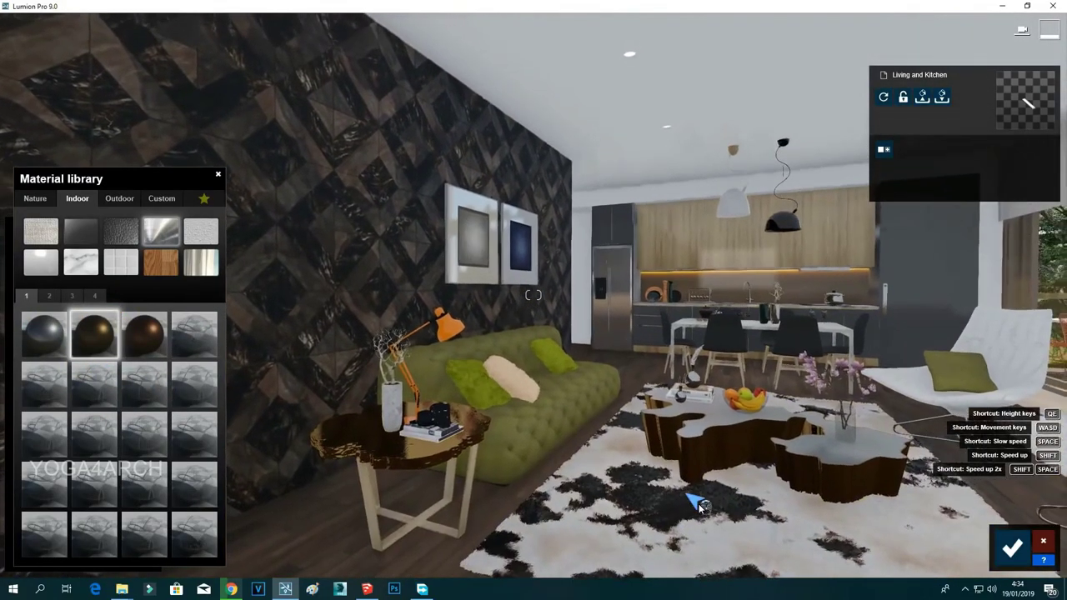
{"action": "left_click", "coordinate": [1042, 540]}
{"action": "left_click", "coordinate": [1042, 496]}
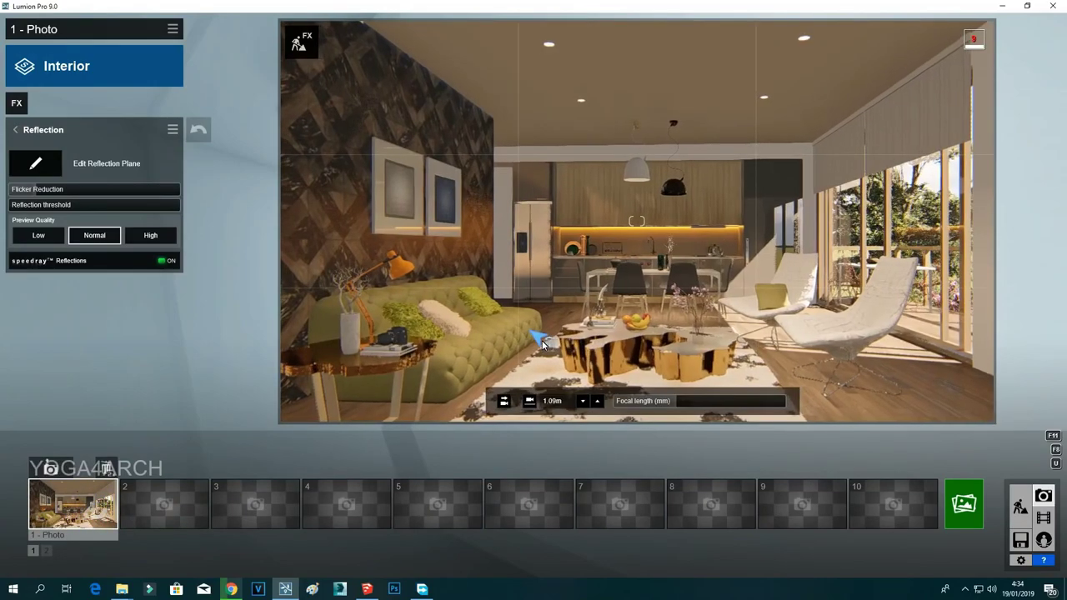
{"action": "right_click_drag", "start_coordinate": [542, 344], "coordinate": [543, 344]}
{"action": "left_click", "coordinate": [87, 511]}
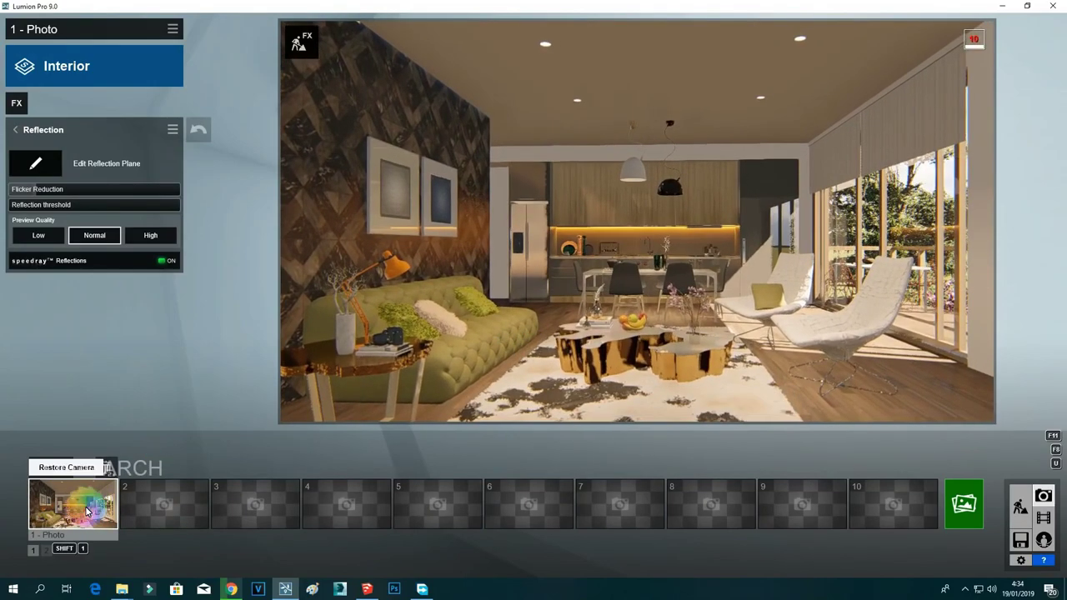
Add a Depth of Field effect to photo 1, with a picked focus point, amount about 20.3 and a larger sharp area size.
{"action": "left_click_drag", "start_coordinate": [684, 402], "coordinate": [679, 405]}
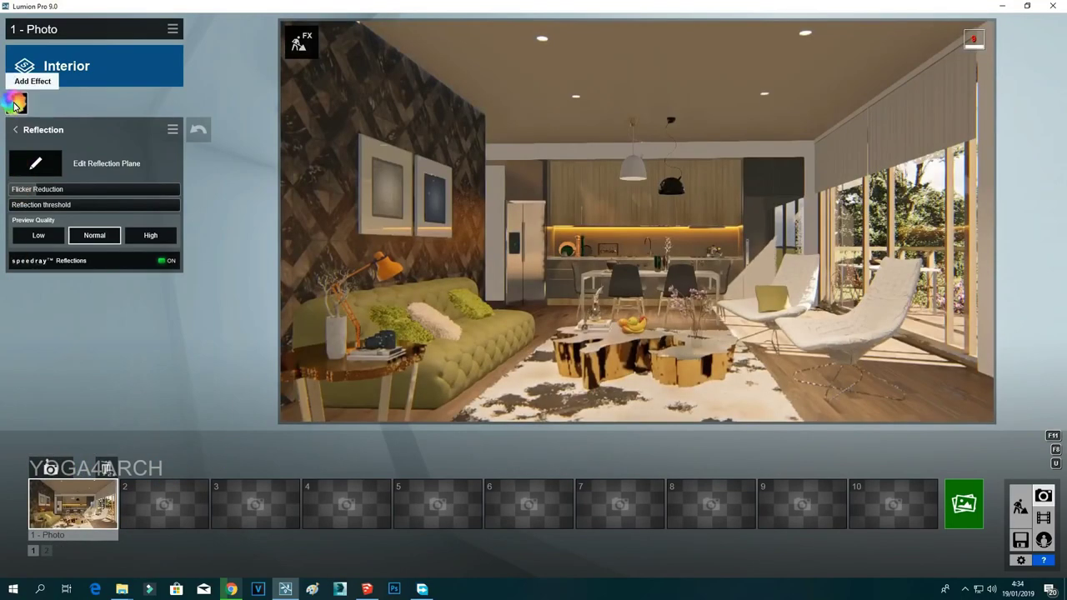
{"action": "left_click", "coordinate": [16, 103]}
{"action": "left_click", "coordinate": [369, 98]}
{"action": "left_click", "coordinate": [338, 104]}
{"action": "left_click", "coordinate": [521, 276]}
{"action": "key", "text": "F11"}
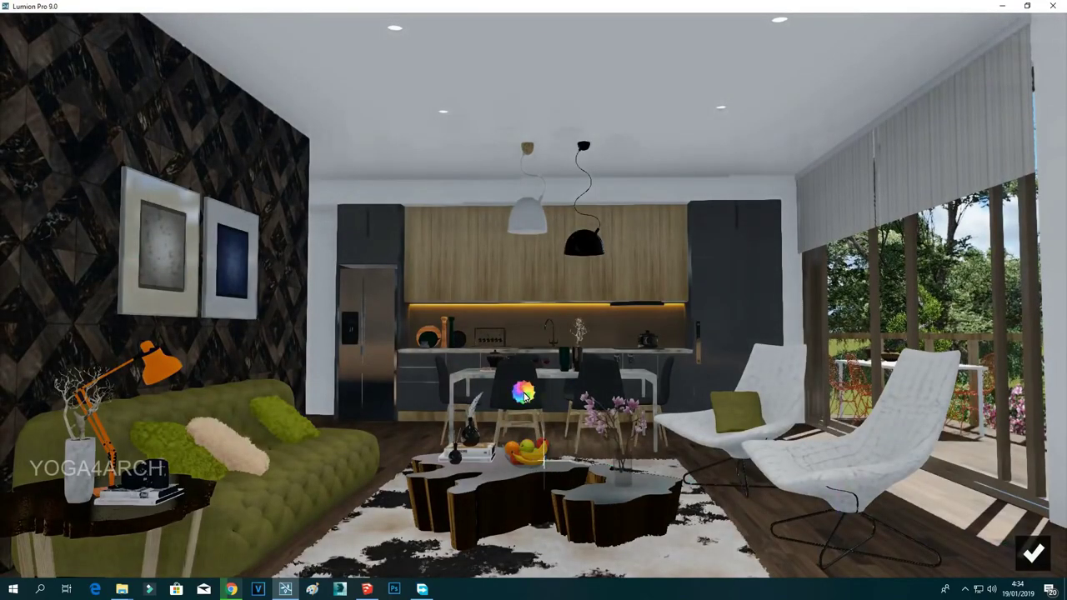
{"action": "left_click", "coordinate": [1032, 550]}
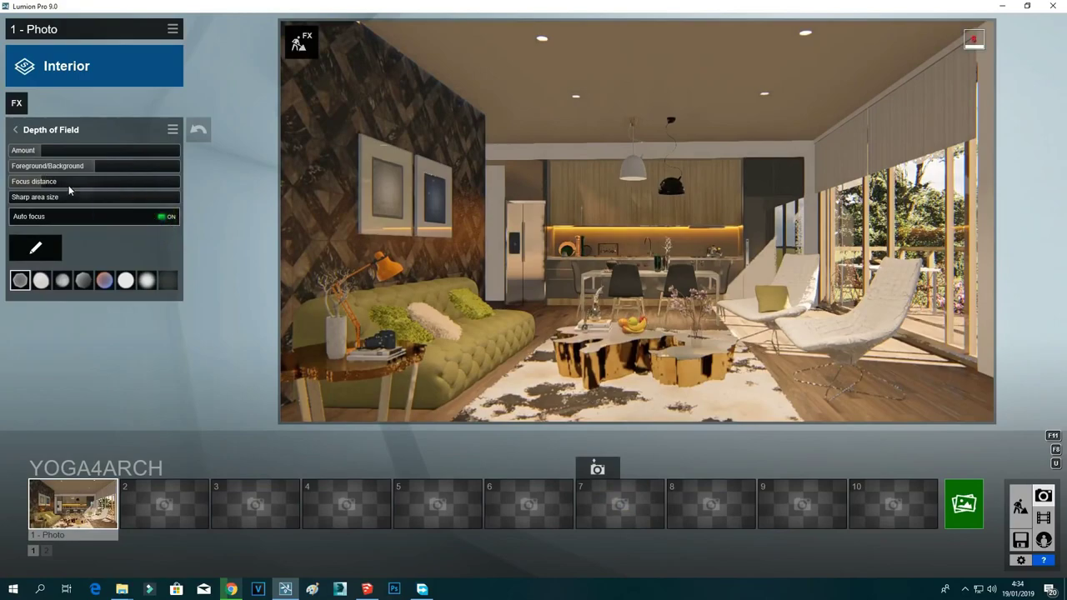
{"action": "mouse_move", "coordinate": [66, 154]}
{"action": "left_mouse_down"}
{"action": "mouse_move", "coordinate": [47, 156]}
{"action": "mouse_move", "coordinate": [56, 162]}
{"action": "left_mouse_up"}
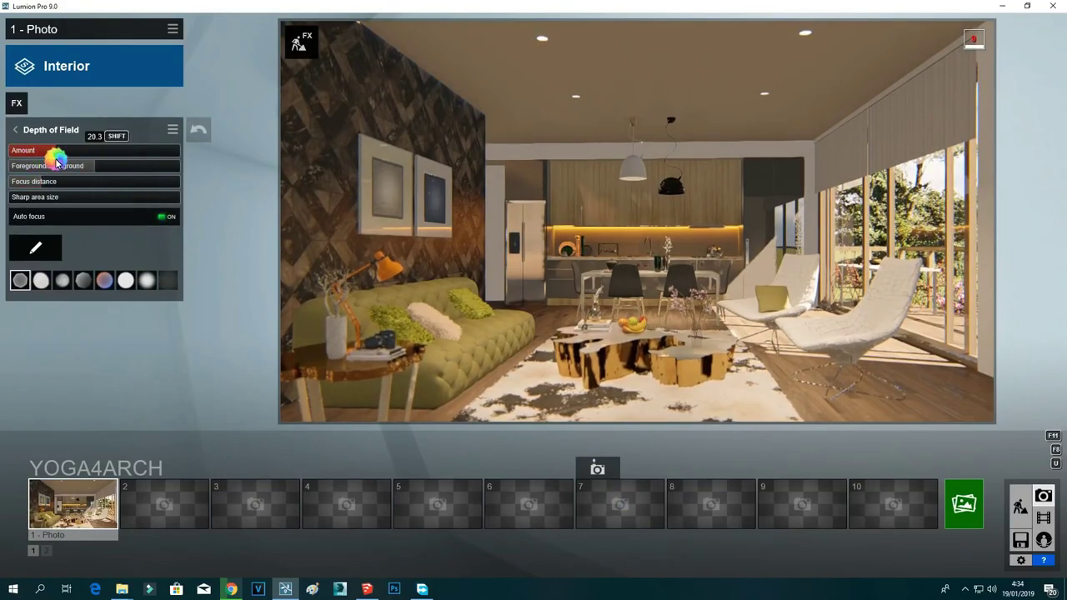
{"action": "left_click_drag", "start_coordinate": [21, 198], "coordinate": [39, 202]}
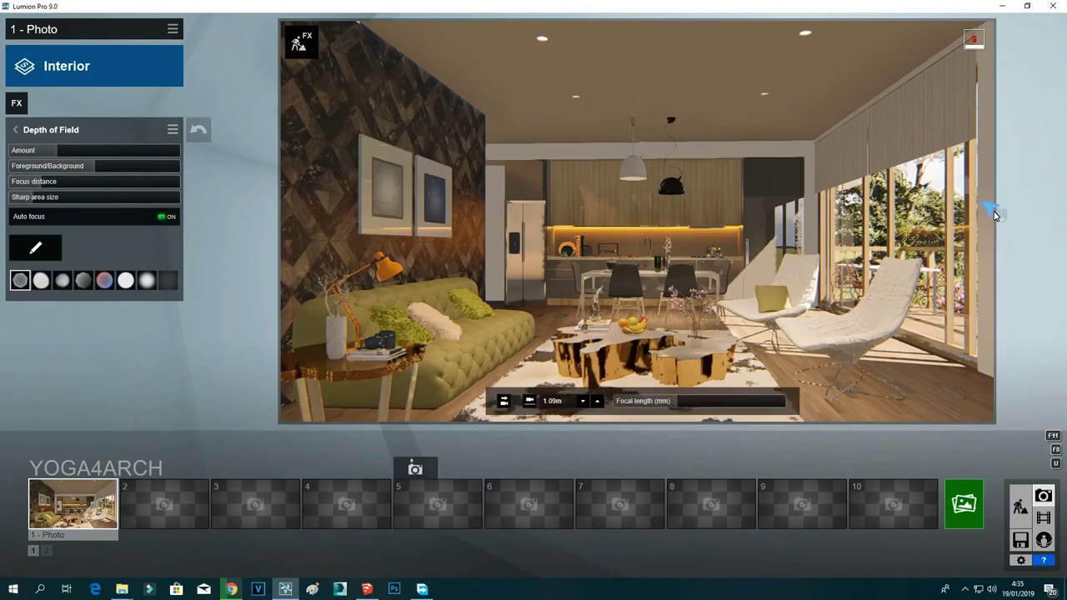
Enable the specular and lighting map outputs, start a Print 3840x2160 render of photo 1, and stop the render.
{"action": "left_click", "coordinate": [963, 503]}
{"action": "left_click", "coordinate": [486, 374]}
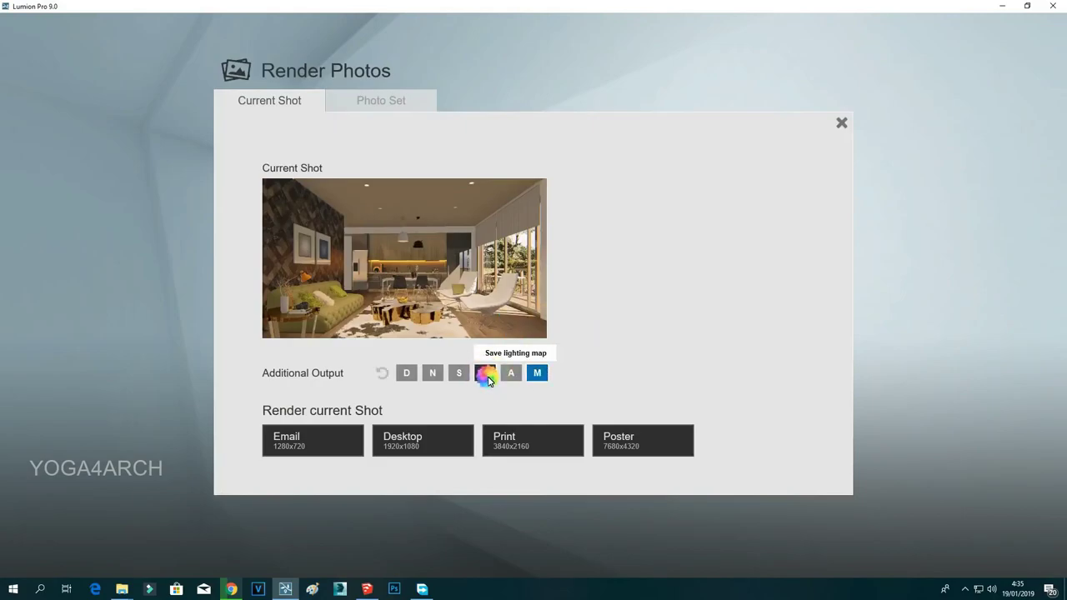
{"action": "left_click", "coordinate": [458, 373]}
{"action": "left_click", "coordinate": [504, 437]}
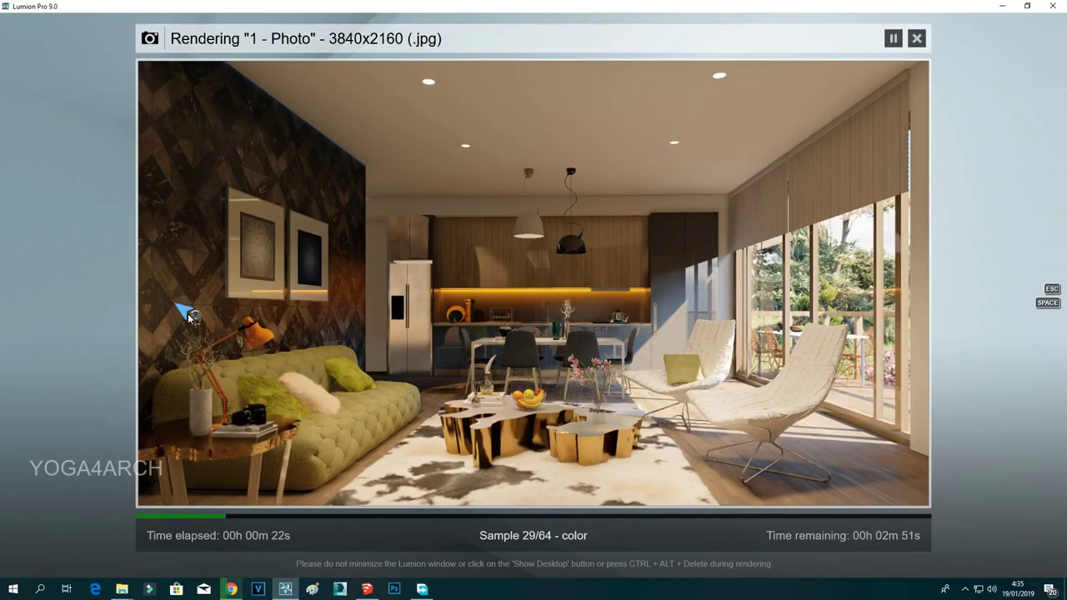
{"action": "key", "text": "Escape"}
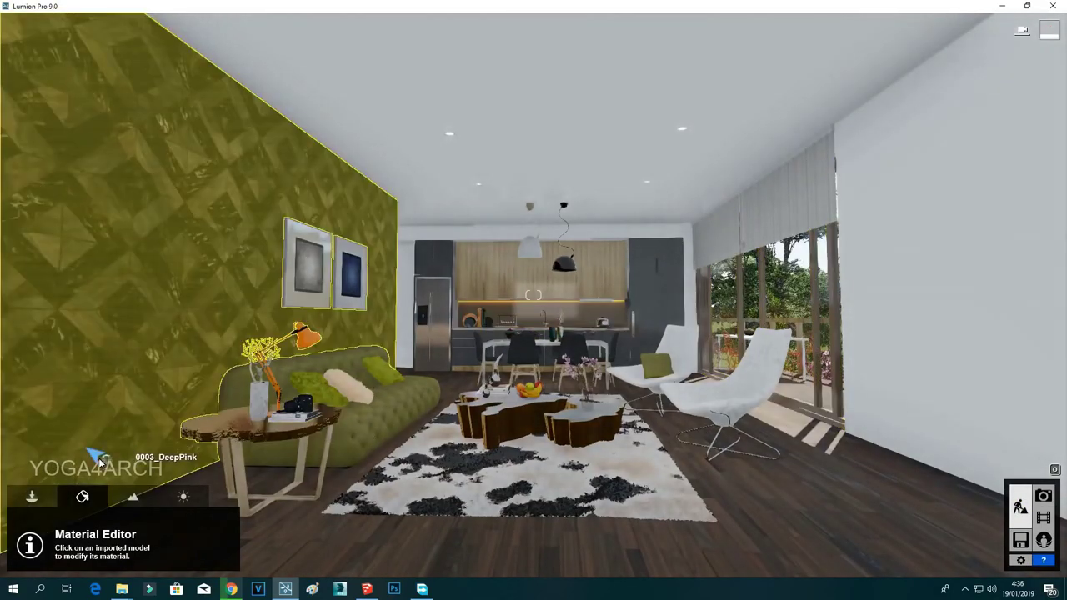
Select the four spotlights at the living room's recessed downlights and set their brightness to 3.5.
{"action": "left_click", "coordinate": [32, 497]}
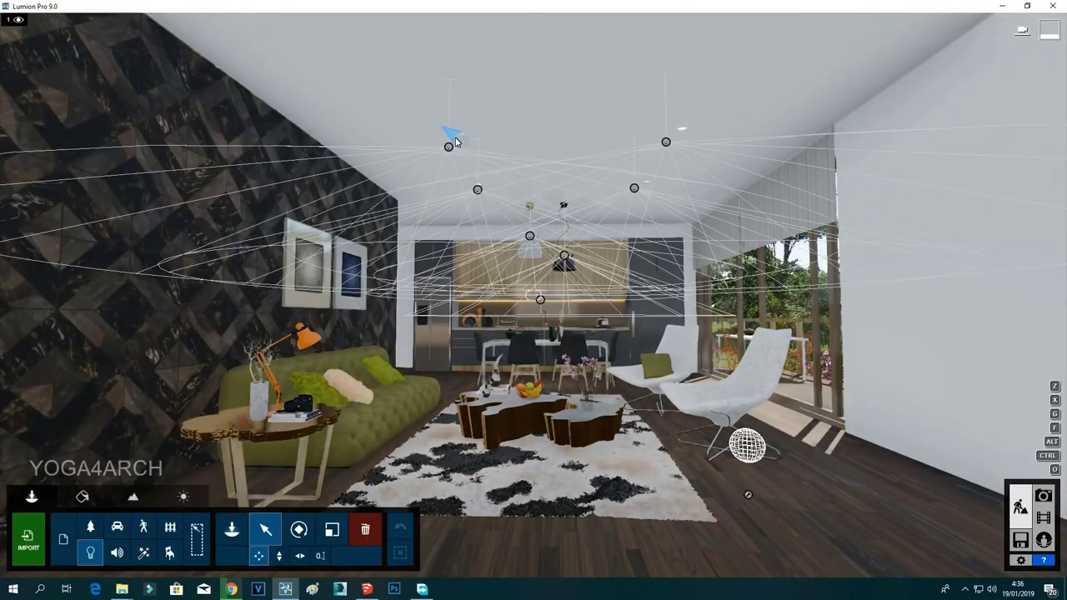
{"action": "left_click_drag", "start_coordinate": [415, 90], "coordinate": [488, 206], "text": "ctrl"}
{"action": "left_click_drag", "start_coordinate": [624, 74], "coordinate": [703, 216], "text": "ctrl"}
{"action": "left_click_drag", "start_coordinate": [530, 139], "coordinate": [707, 210], "text": "ctrl"}
{"action": "mouse_move", "coordinate": [903, 231]}
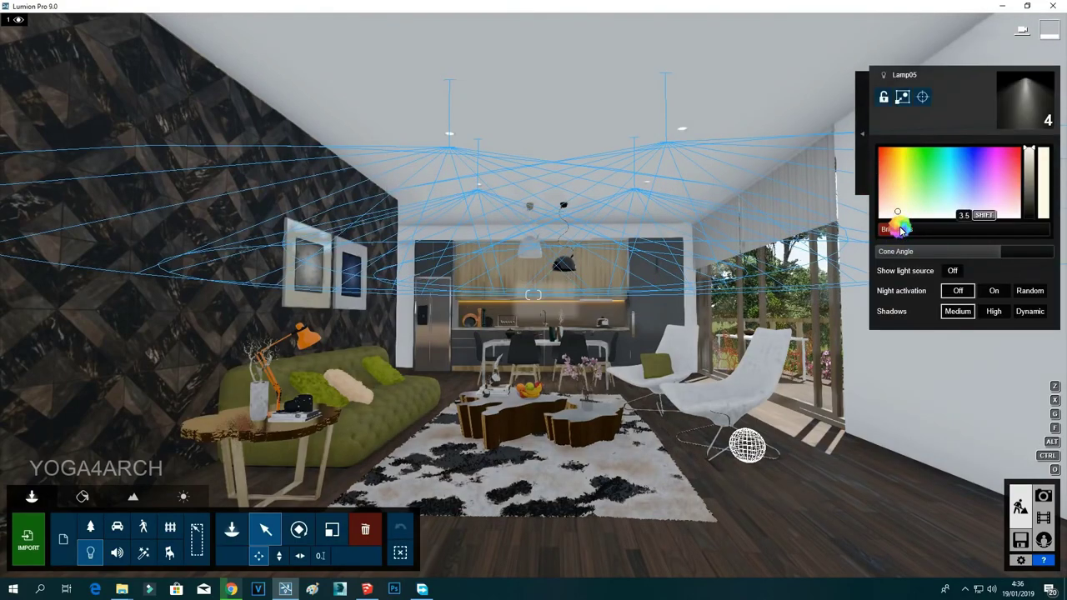
{"action": "right_click_drag", "start_coordinate": [834, 304], "coordinate": [836, 306]}
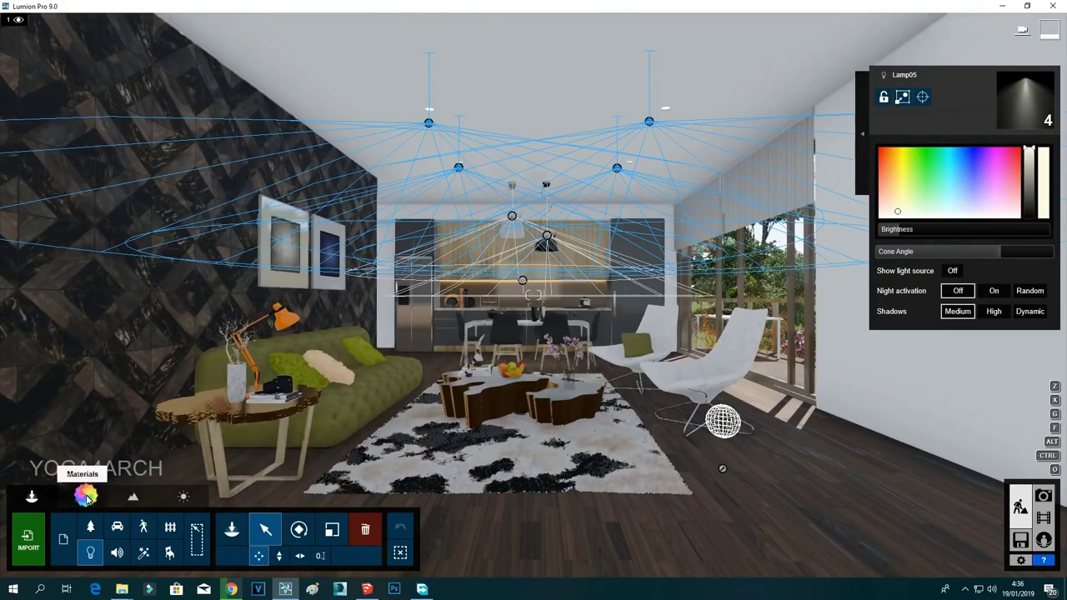
Raise the gloss and reflectivity of the Wood Floor 005 DDDS 1024 material on the living room floor.
{"action": "left_click", "coordinate": [82, 496]}
{"action": "left_click", "coordinate": [178, 415]}
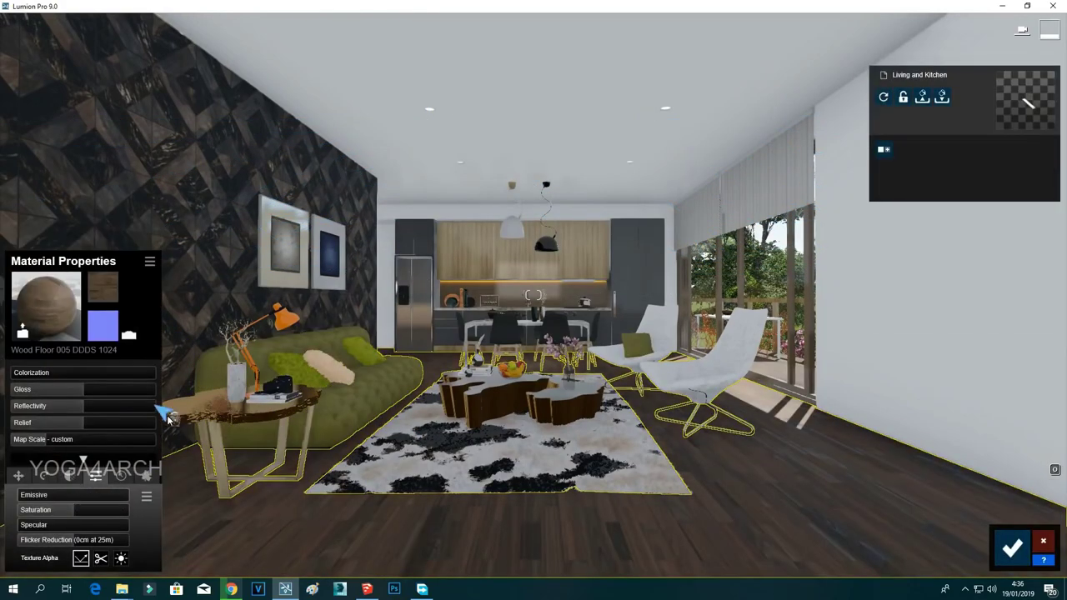
{"action": "left_click_drag", "start_coordinate": [88, 388], "coordinate": [125, 389]}
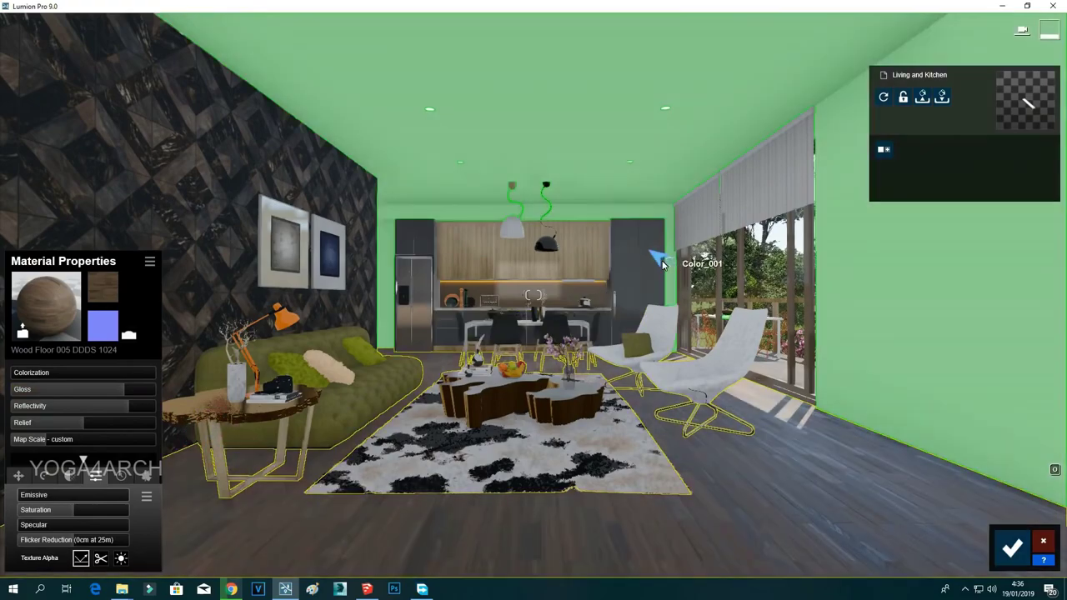
Recolour the dark grey kitchen cabinets white with gloss 2.0, and check the reference images in File Explorer.
{"action": "left_click", "coordinate": [654, 255]}
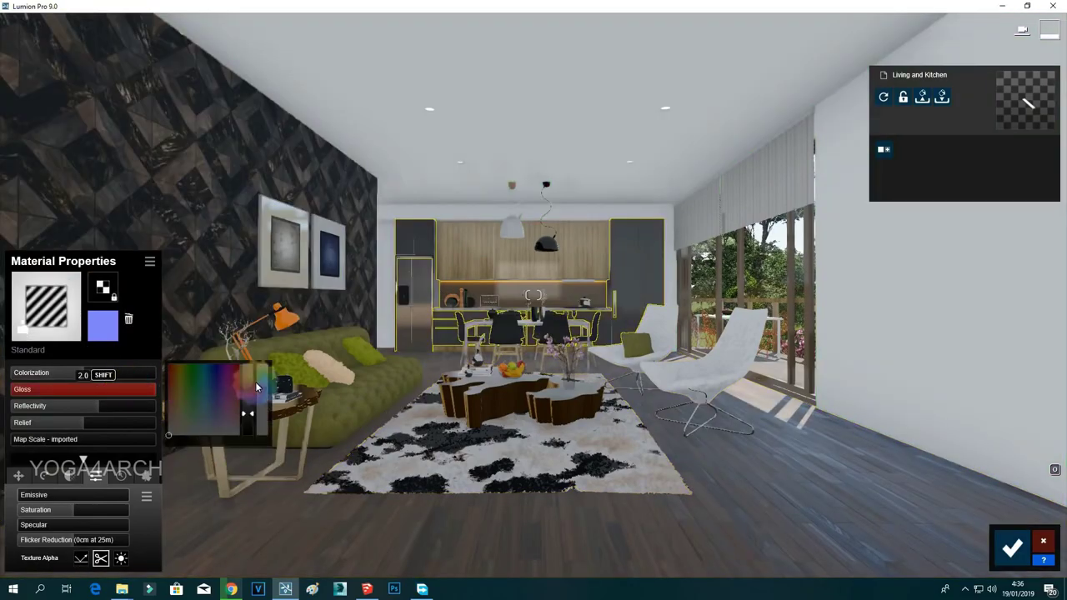
{"action": "left_click_drag", "start_coordinate": [248, 414], "coordinate": [250, 335]}
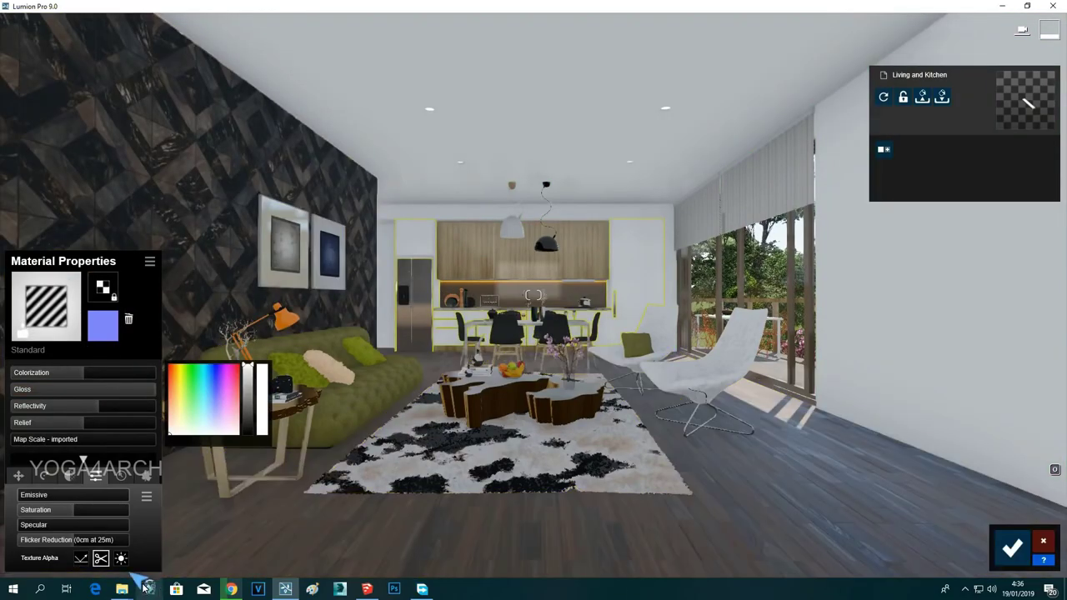
{"action": "mouse_move", "coordinate": [150, 585]}
{"action": "left_click", "coordinate": [82, 548]}
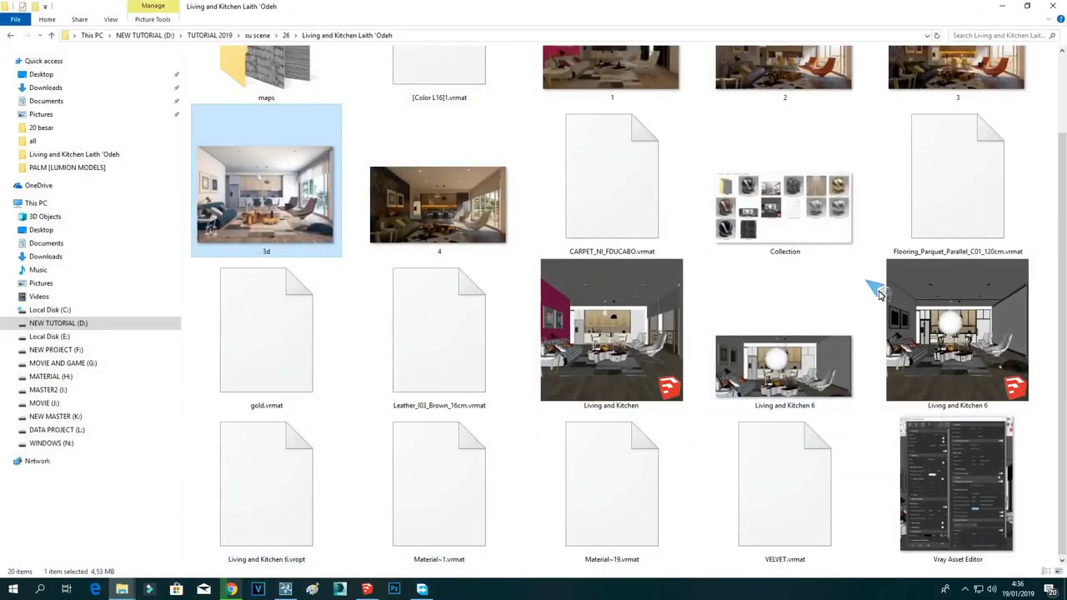
{"action": "left_click", "coordinate": [1001, 6]}
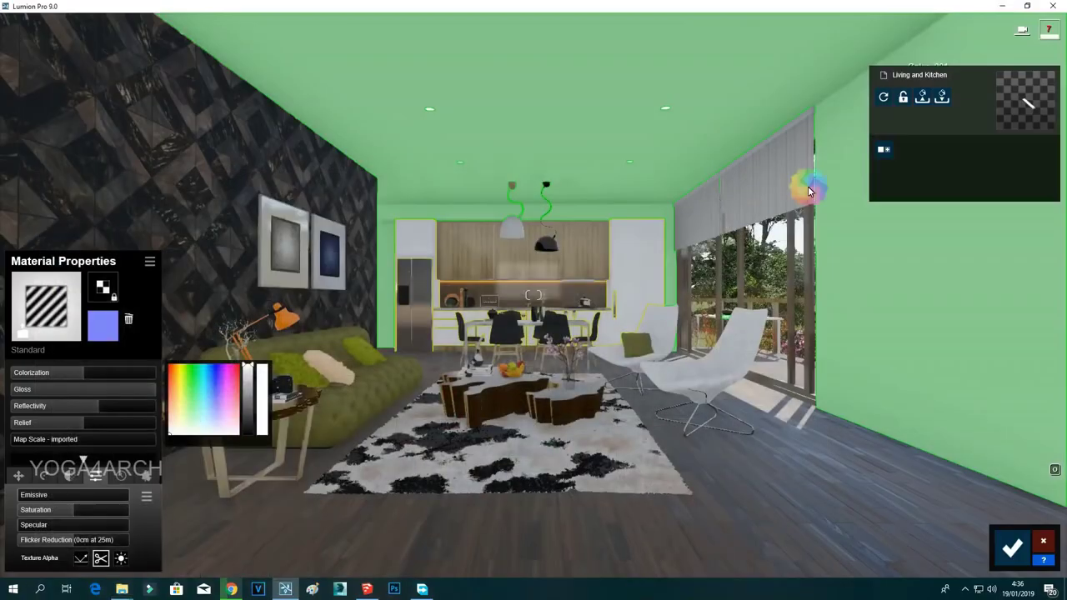
Replace the material of the wall behind the sofa with the grey-brown wood strip tile from the indoor library.
{"action": "scroll", "coordinate": [670, 359], "scroll_direction": "up", "scroll_amount": 3}
{"action": "left_click", "coordinate": [205, 112]}
{"action": "left_click", "coordinate": [58, 288]}
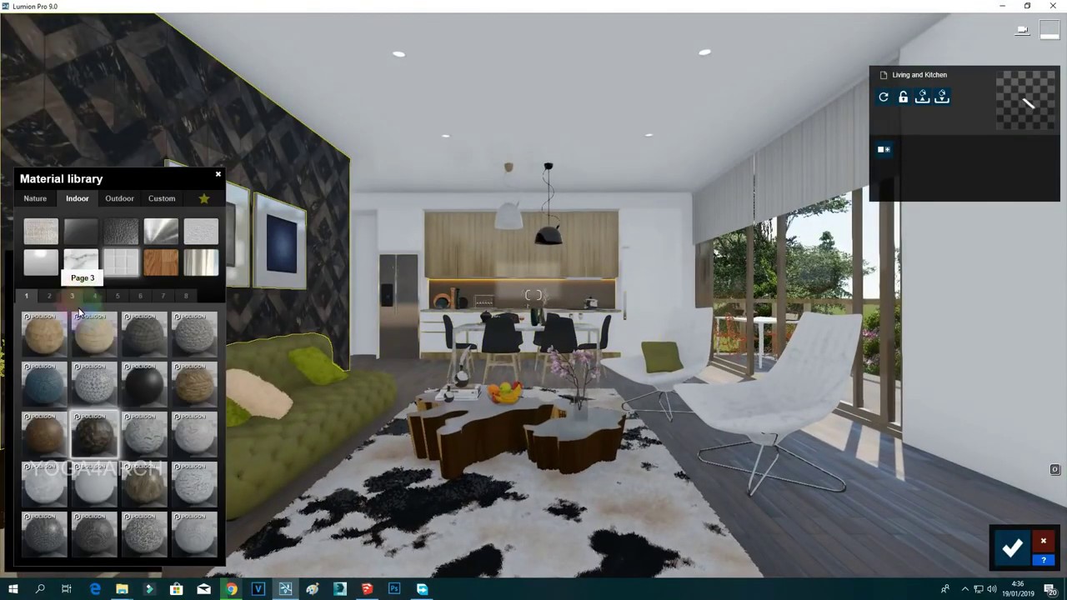
{"action": "left_click", "coordinate": [45, 435]}
{"action": "left_click", "coordinate": [147, 478]}
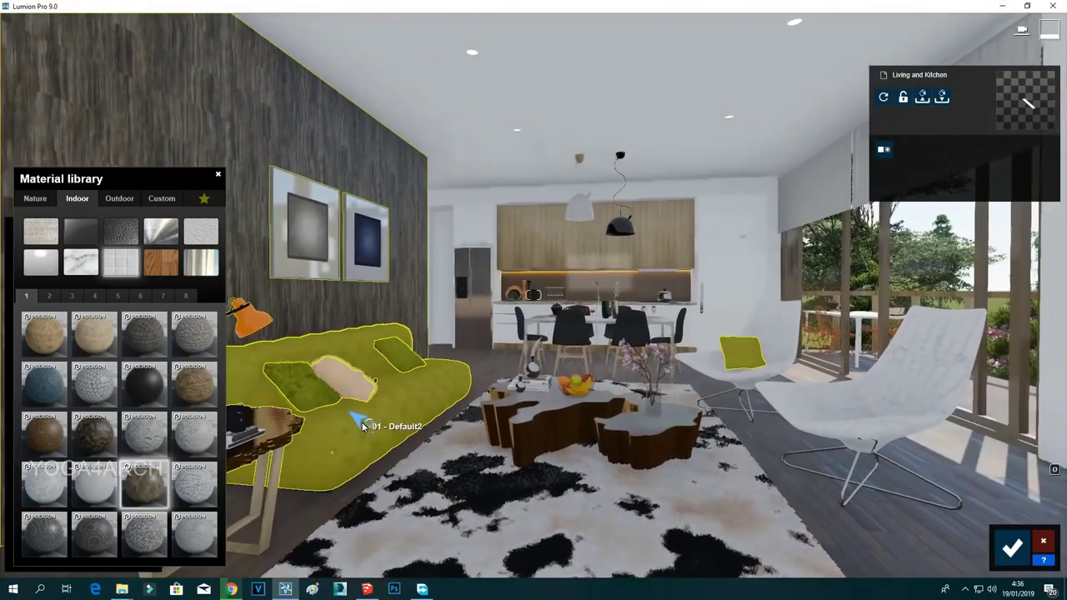
Colorize the sofa's Leather 006A 1024 material blue, at partial colorization strength.
{"action": "left_click", "coordinate": [362, 425]}
{"action": "left_click_drag", "start_coordinate": [26, 374], "coordinate": [74, 377]}
{"action": "left_click_drag", "start_coordinate": [211, 386], "coordinate": [210, 410]}
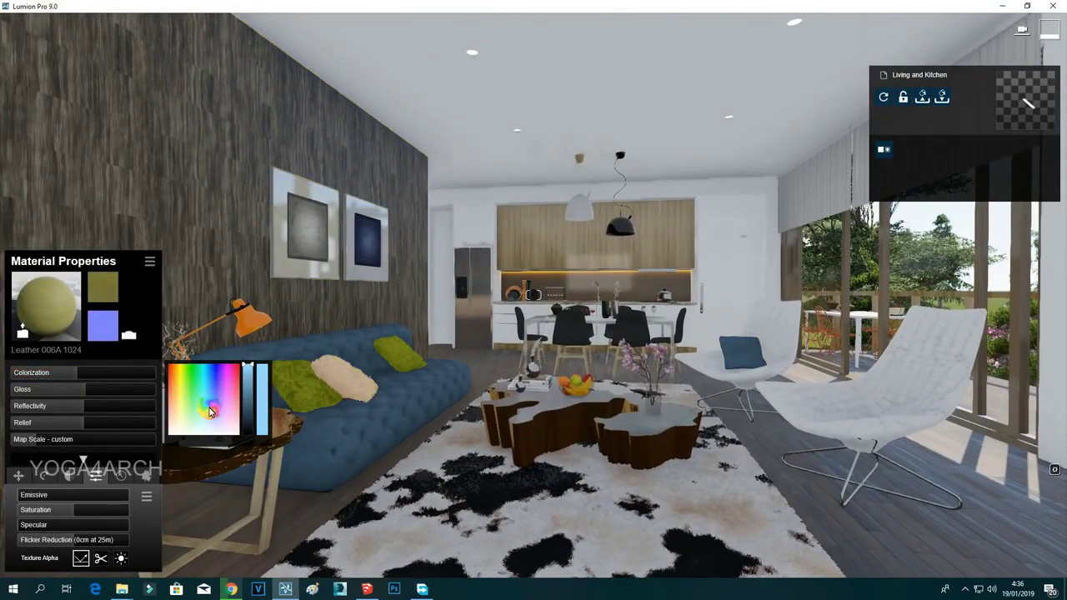
Recolour the Green Fur cushions on the sofa mustard yellow and the Warm White Fur cushion dark brown.
{"action": "left_click", "coordinate": [383, 350]}
{"action": "left_click", "coordinate": [59, 397]}
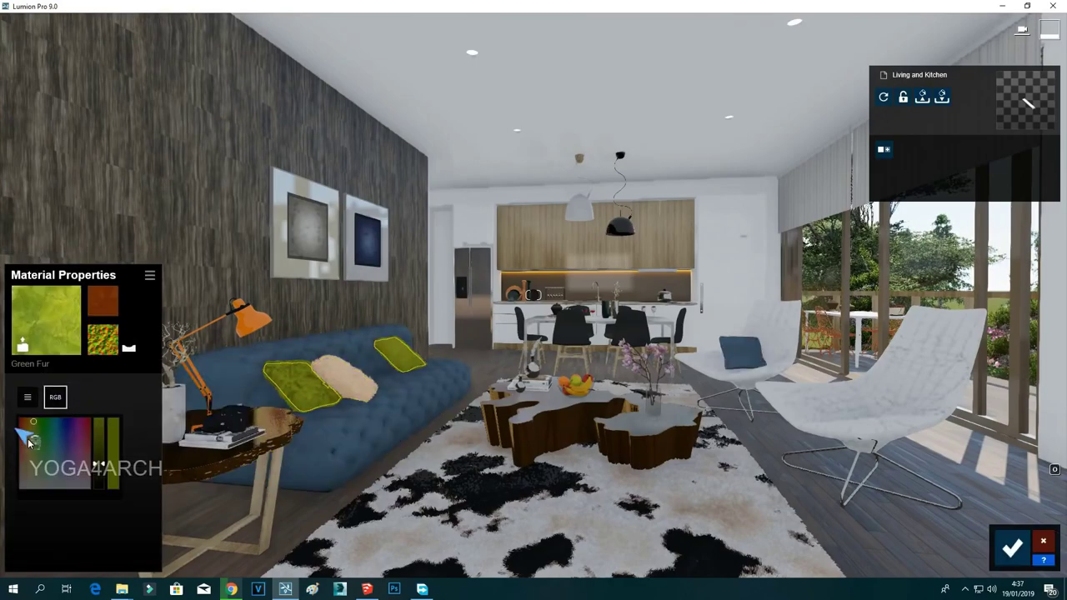
{"action": "left_click_drag", "start_coordinate": [28, 444], "coordinate": [10, 492]}
{"action": "left_click_drag", "start_coordinate": [33, 433], "coordinate": [28, 425]}
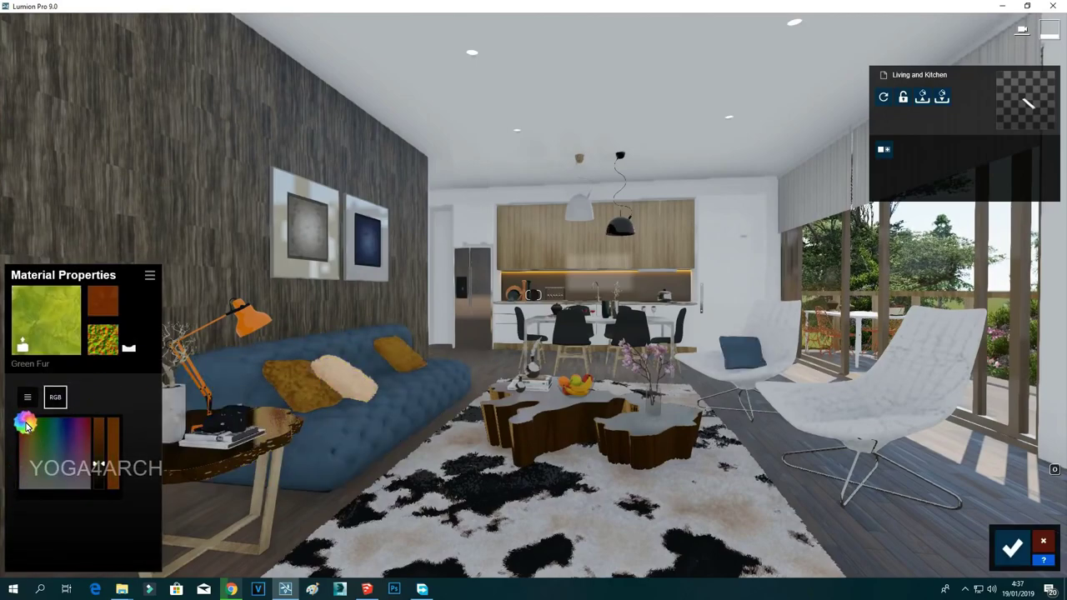
{"action": "left_click", "coordinate": [342, 377]}
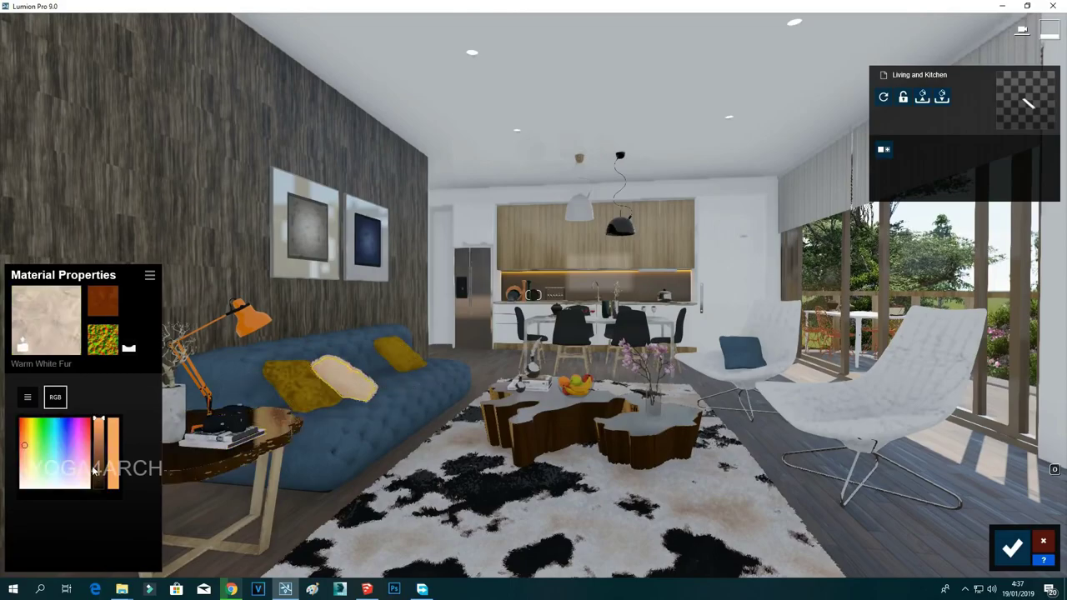
{"action": "left_click_drag", "start_coordinate": [99, 475], "coordinate": [101, 490]}
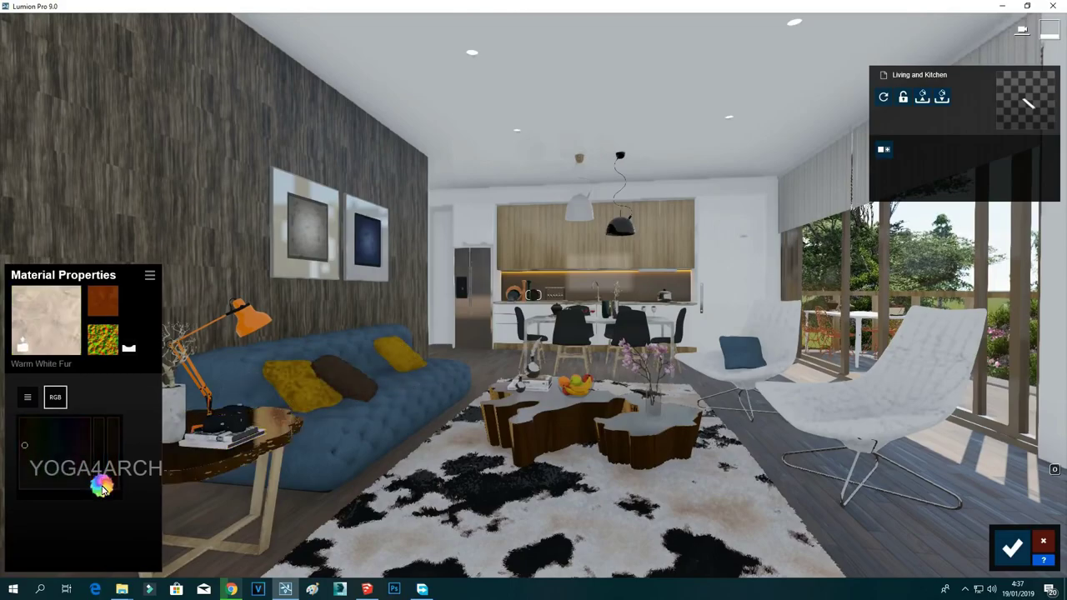
Recolour the orange table lamp white, save the material changes, and check them from photo 1's stored camera.
{"action": "left_click", "coordinate": [242, 318]}
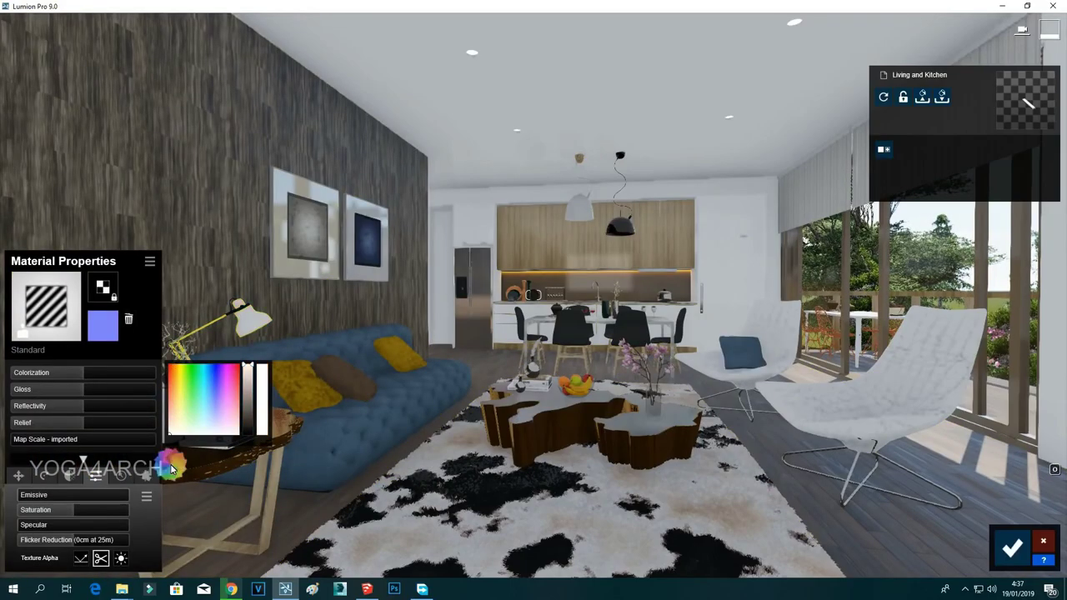
{"action": "left_click", "coordinate": [1012, 548]}
{"action": "left_click", "coordinate": [1044, 491]}
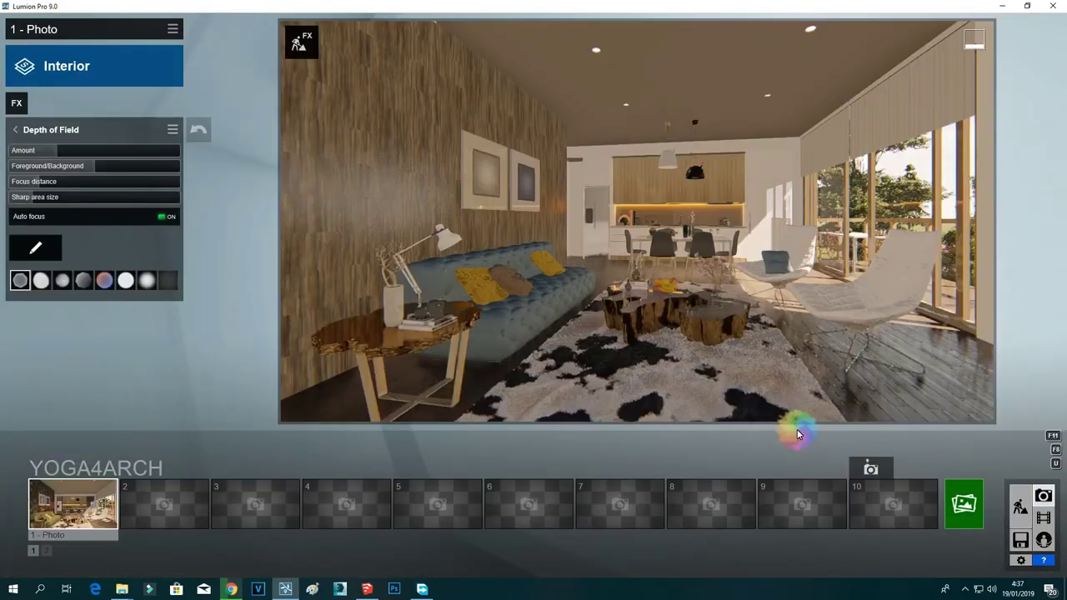
{"action": "left_click", "coordinate": [83, 510]}
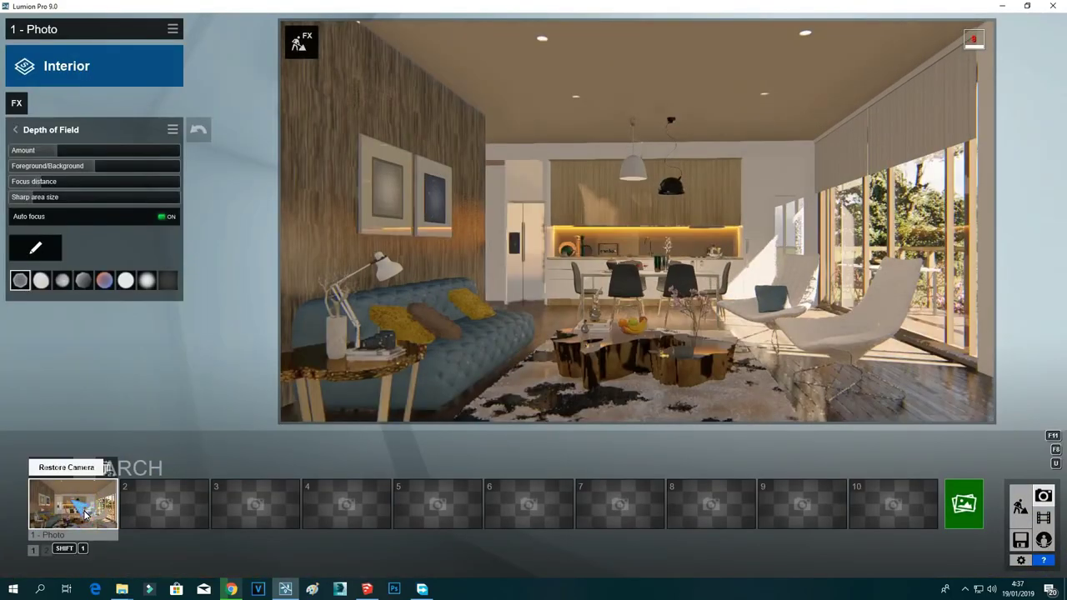
Start a Print 3840x2160 render of photo 1 as a JPG file, and cancel the render.
{"action": "left_click", "coordinate": [963, 503]}
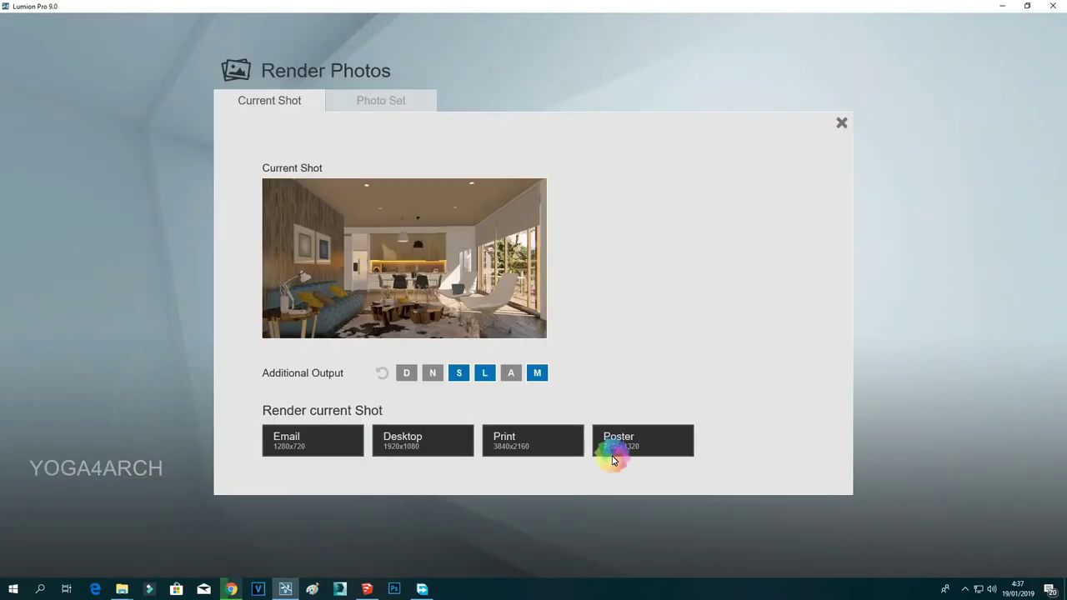
{"action": "left_click", "coordinate": [534, 385]}
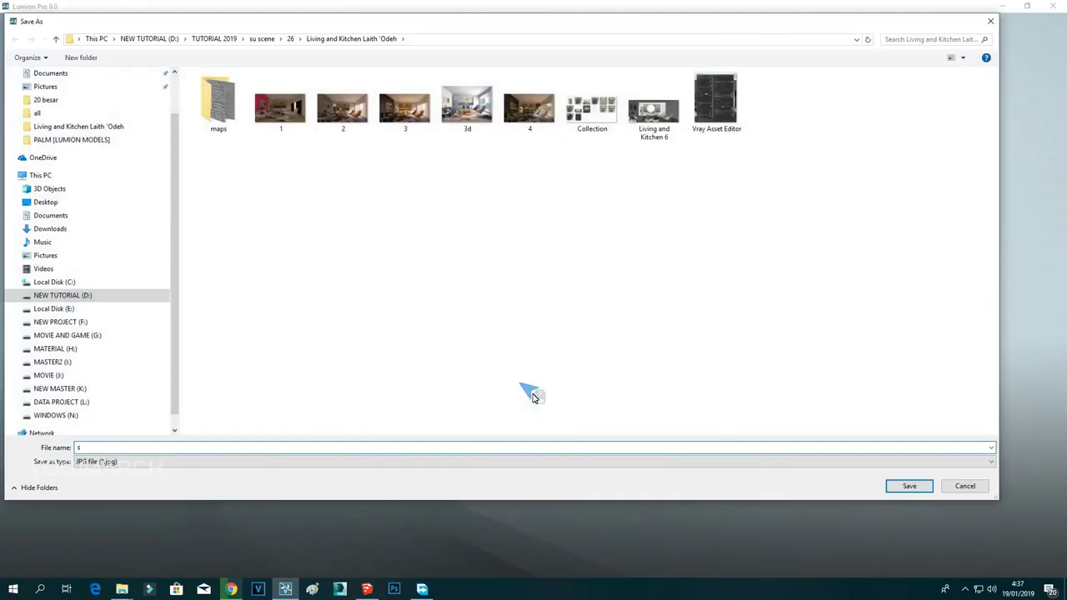
{"action": "type", "text": "5"}
{"action": "key", "text": "Return"}
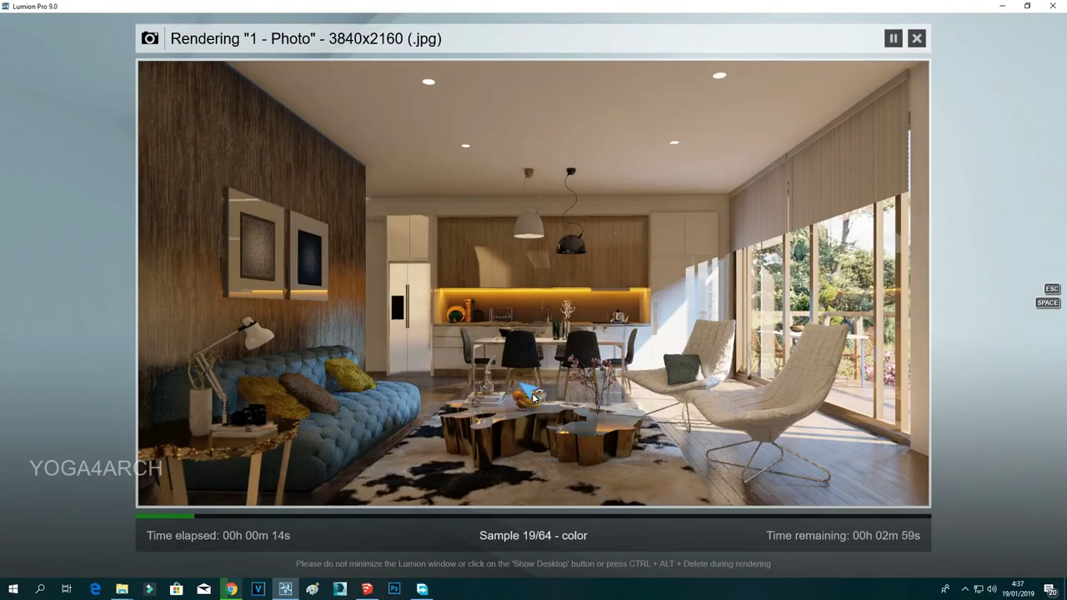
{"action": "key", "text": "Escape"}
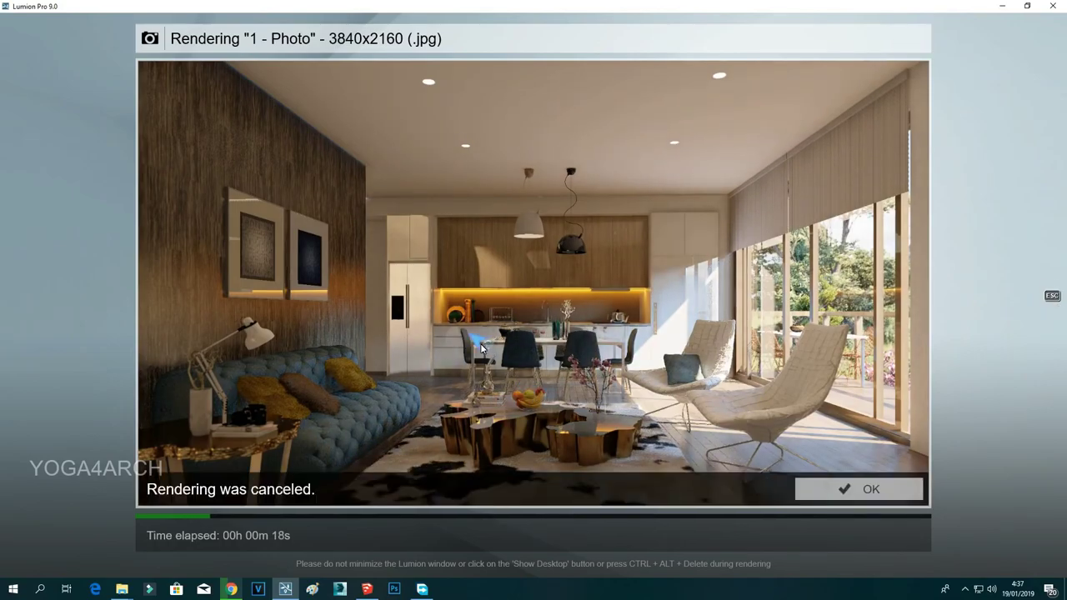
{"action": "left_click", "coordinate": [860, 490]}
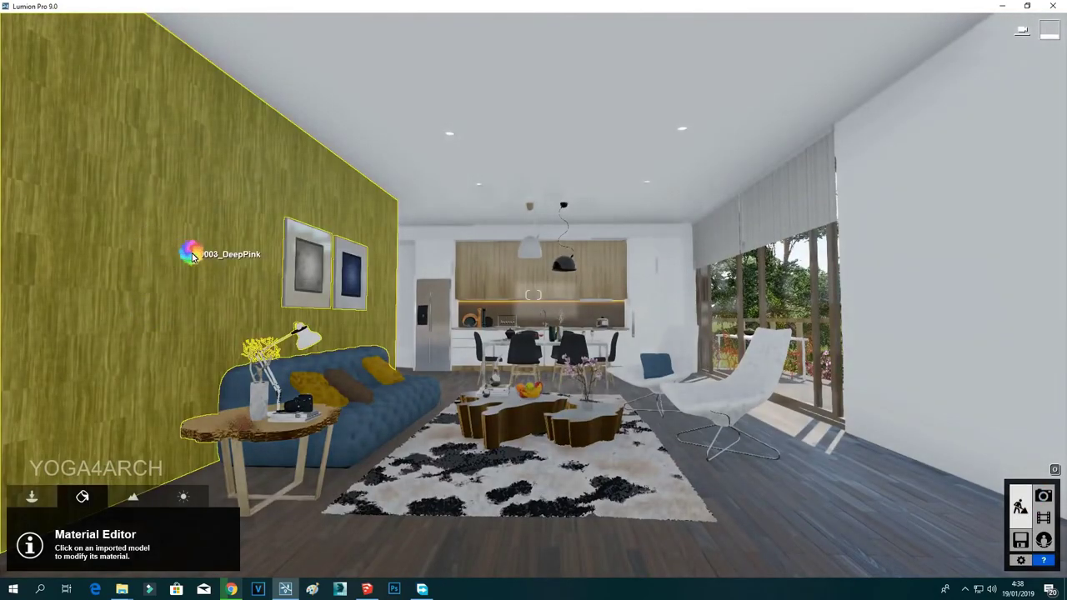
Try a rough stone tile material on the wall behind the sofa, save it, and check it from photo 1's stored camera.
{"action": "left_click", "coordinate": [276, 358]}
{"action": "left_click", "coordinate": [42, 304]}
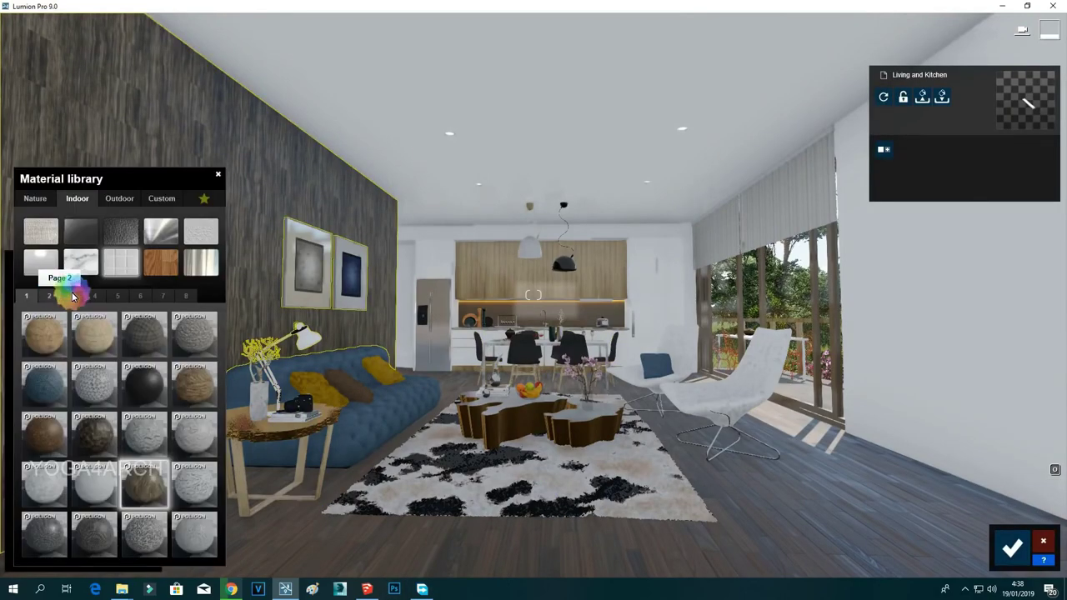
{"action": "left_click", "coordinate": [48, 295]}
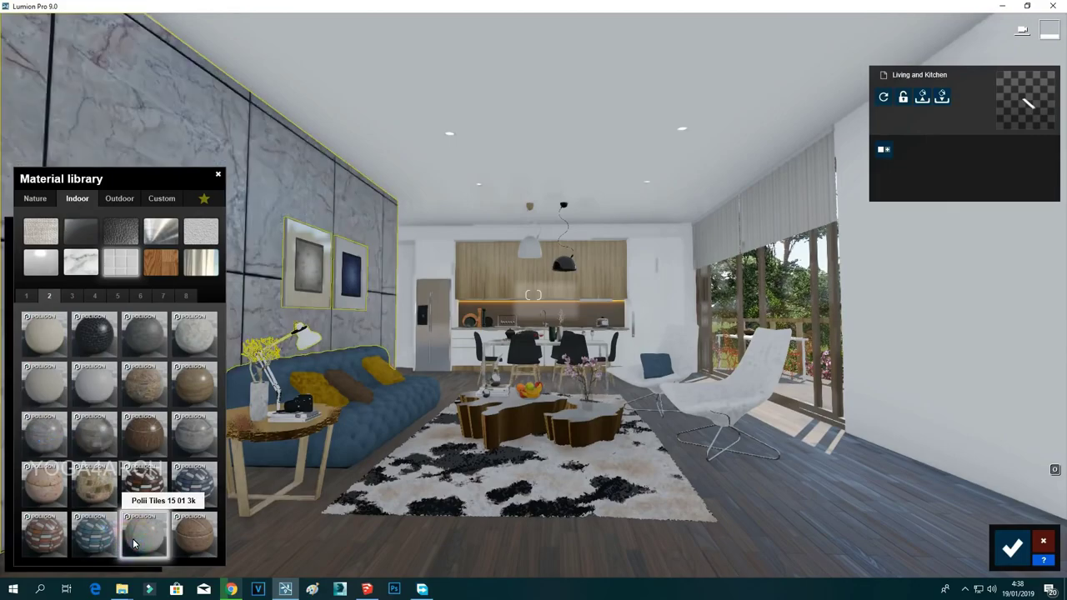
{"action": "key", "text": "w"}
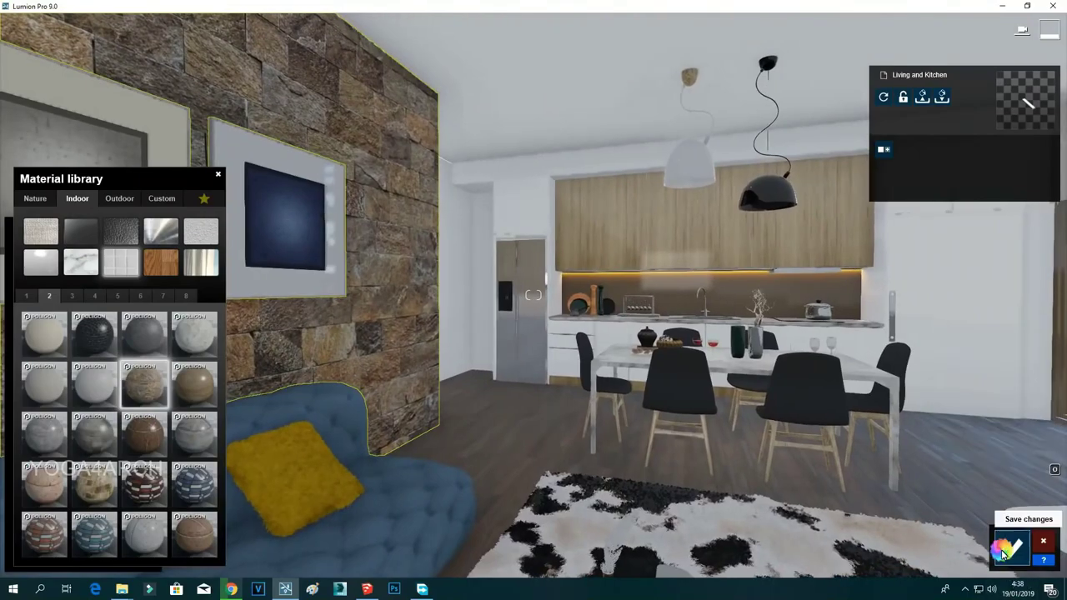
{"action": "left_click", "coordinate": [1012, 548]}
{"action": "left_click", "coordinate": [1044, 497]}
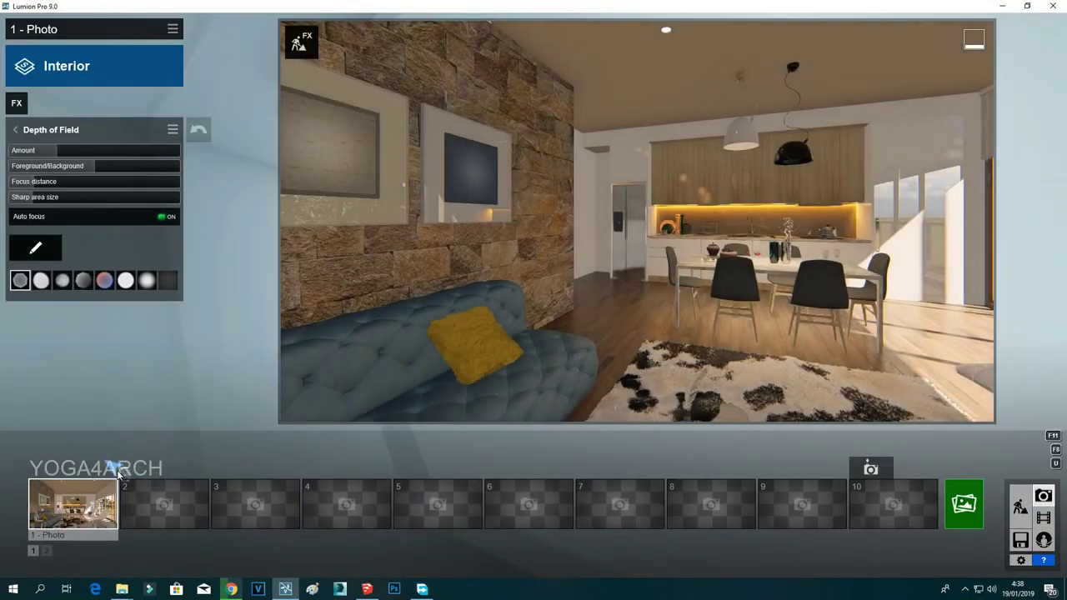
{"action": "left_click", "coordinate": [83, 500]}
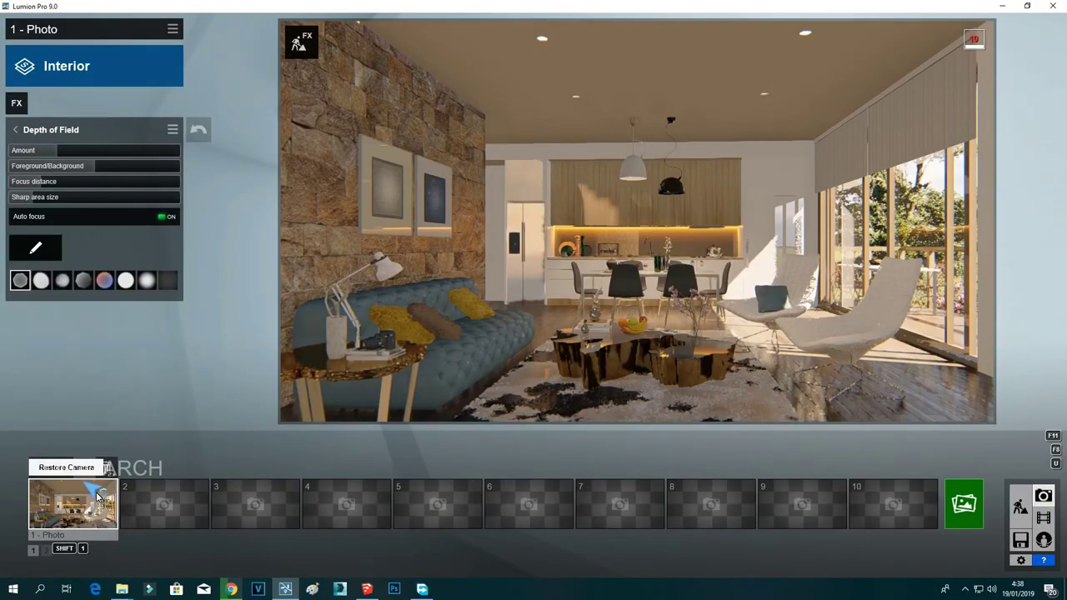
Apply Polii TilesRectangularMarble 001 2k to the wall behind the sofa, save it, and check it from photo 1's camera.
{"action": "left_click", "coordinate": [1020, 506]}
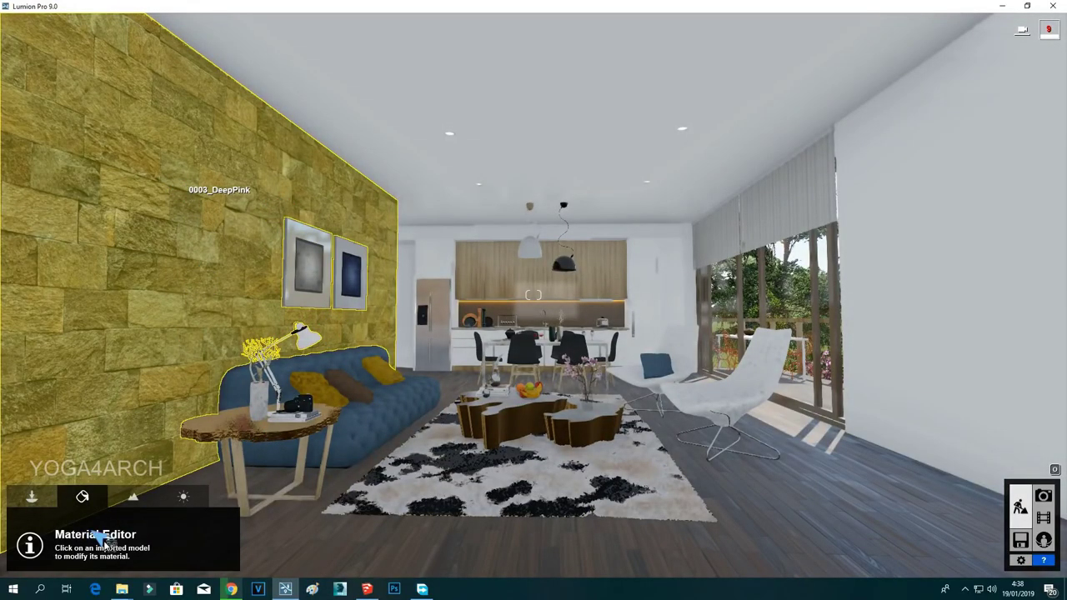
{"action": "left_click", "coordinate": [98, 375]}
{"action": "left_click", "coordinate": [75, 313]}
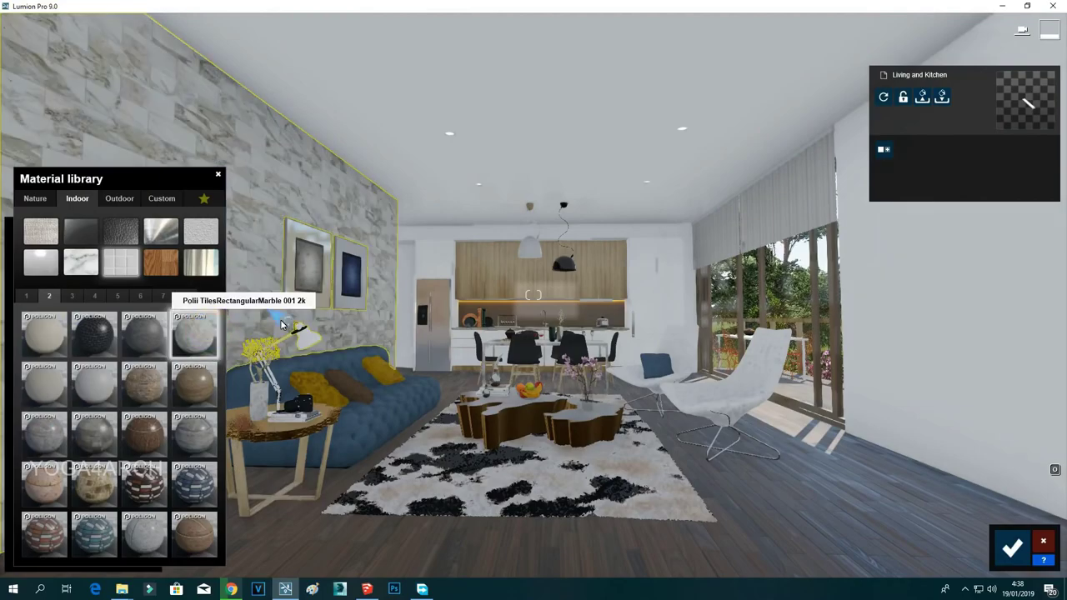
{"action": "key", "text": "w"}
{"action": "left_click", "coordinate": [1013, 546]}
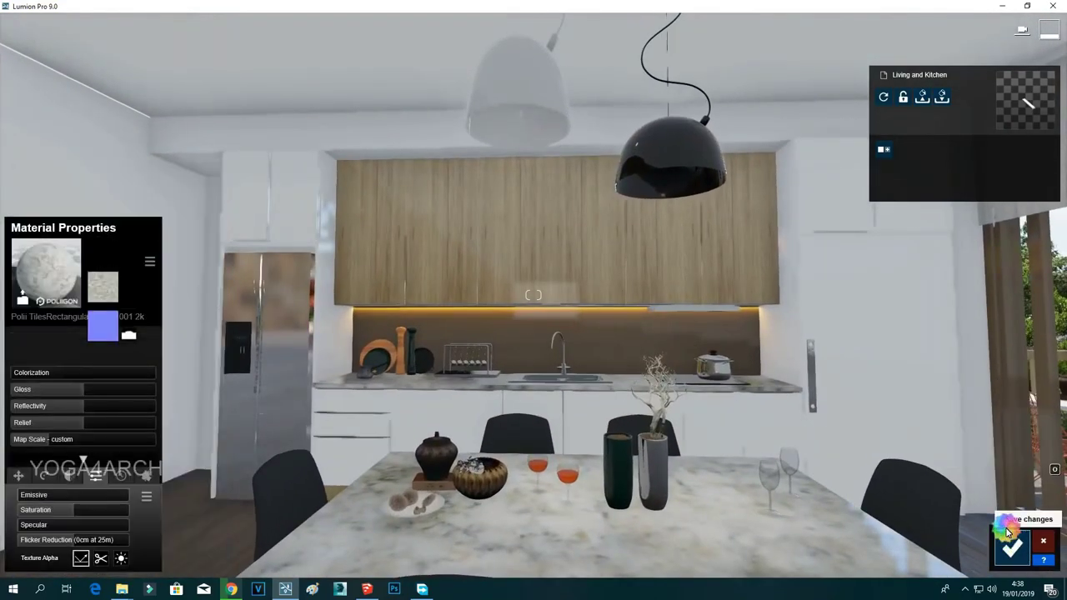
{"action": "left_click", "coordinate": [1012, 546]}
{"action": "left_click", "coordinate": [1042, 496]}
{"action": "left_click", "coordinate": [77, 498]}
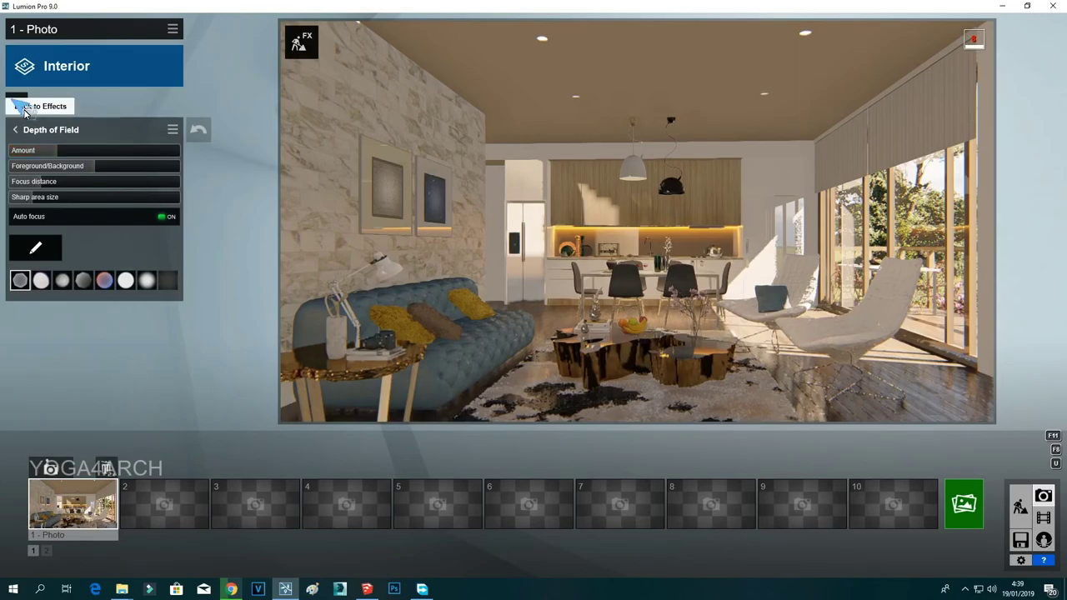
Add a reflection plane on the kitchen cabinets in photo 1's Reflection effect.
{"action": "left_click", "coordinate": [119, 101]}
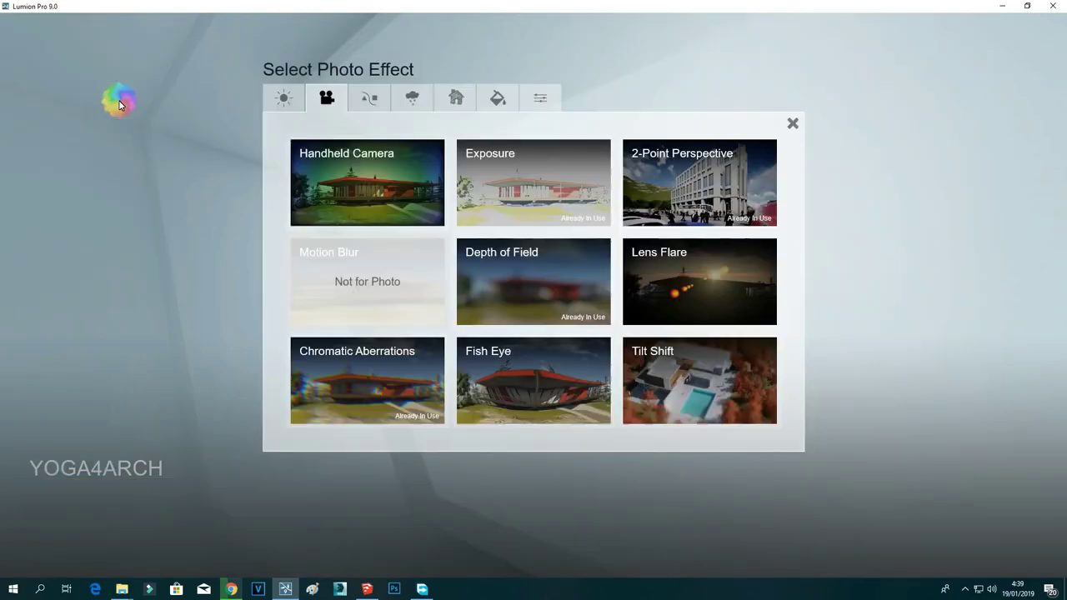
{"action": "left_click", "coordinate": [287, 99]}
{"action": "left_click", "coordinate": [699, 182]}
{"action": "left_click", "coordinate": [34, 162]}
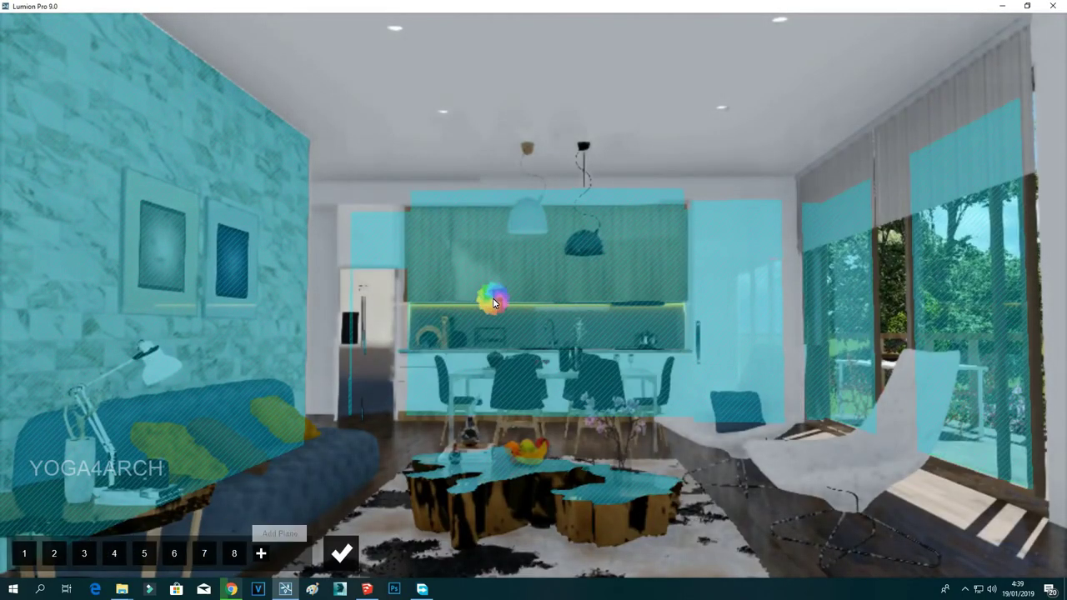
{"action": "left_click", "coordinate": [341, 553]}
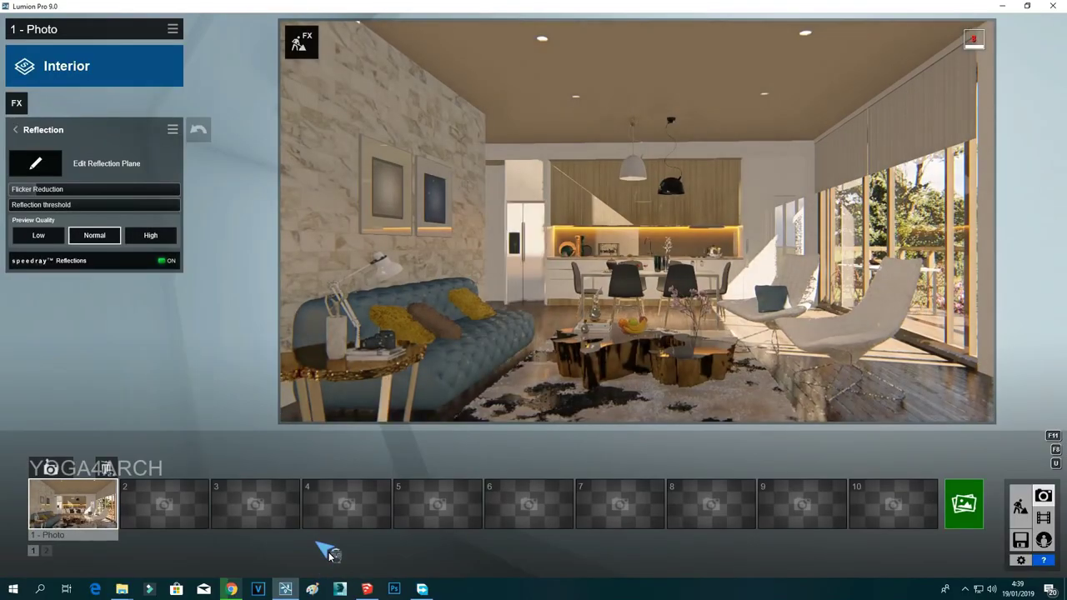
Recolour the sliding window frames' Standard material near-black, save the material change, and check it from photo 1's stored camera.
{"action": "left_click", "coordinate": [1020, 507]}
{"action": "right_click_drag", "start_coordinate": [578, 231], "coordinate": [575, 224]}
{"action": "key", "text": "w"}
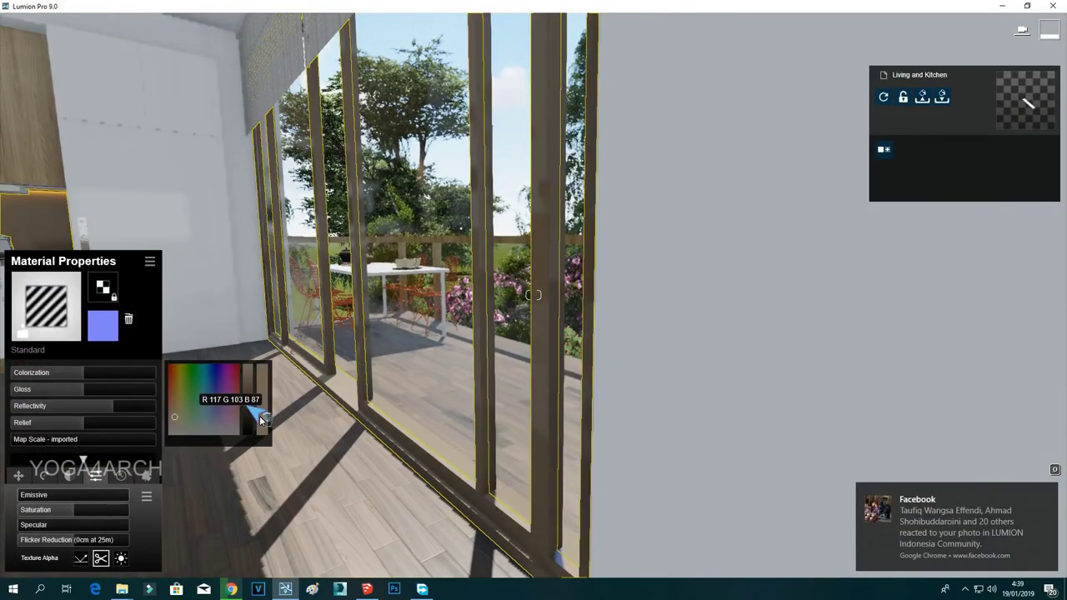
{"action": "left_click", "coordinate": [251, 425]}
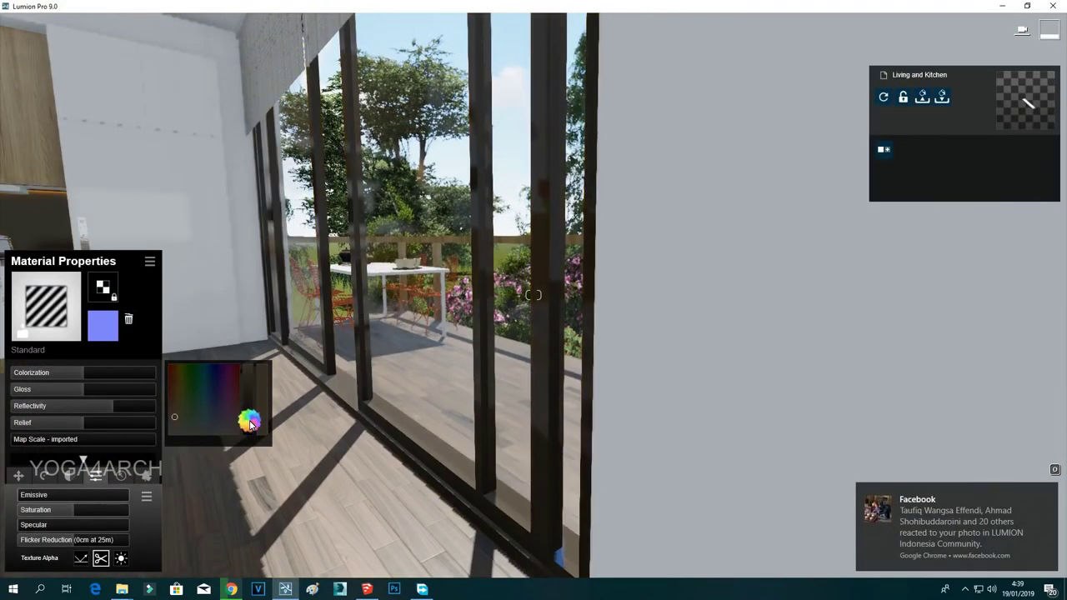
{"action": "left_click_drag", "start_coordinate": [251, 425], "coordinate": [275, 427]}
{"action": "key", "text": "s"}
{"action": "right_click_drag", "start_coordinate": [317, 400], "coordinate": [548, 350]}
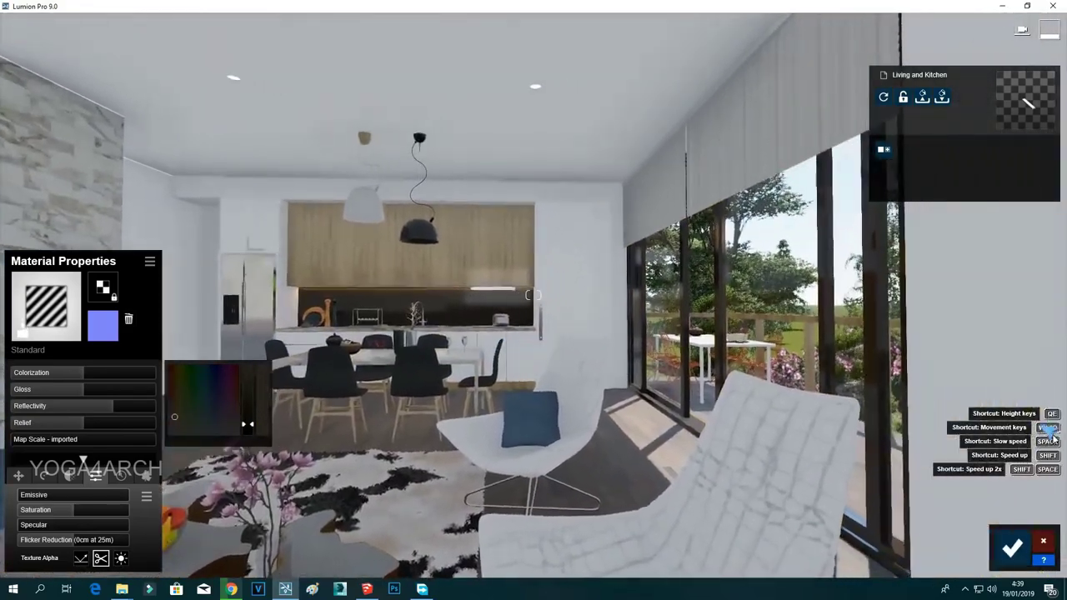
{"action": "left_click", "coordinate": [1012, 548]}
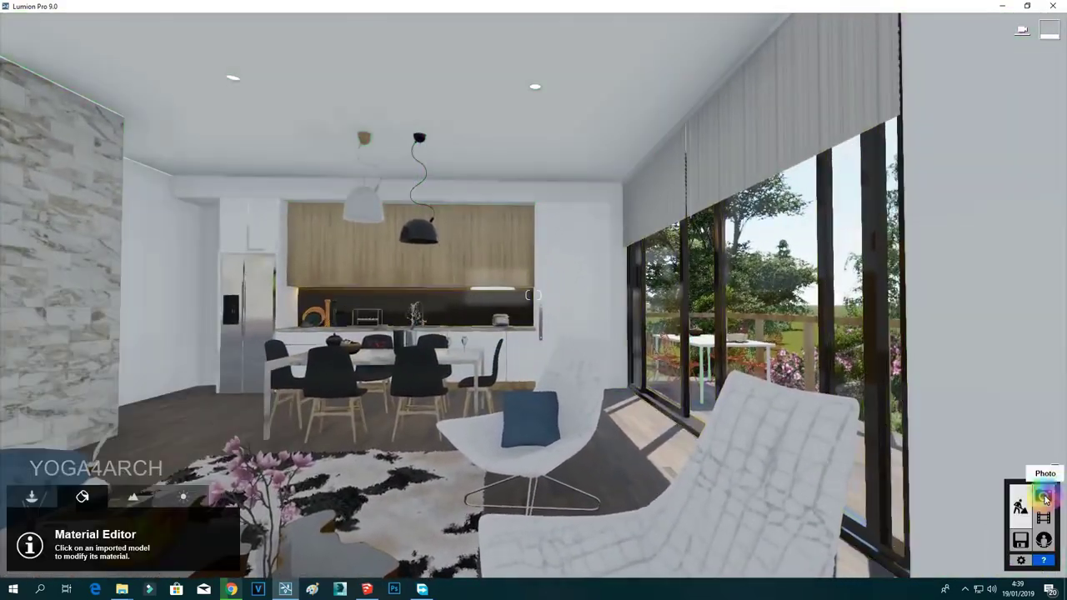
{"action": "left_click", "coordinate": [1043, 496]}
{"action": "left_click", "coordinate": [82, 506]}
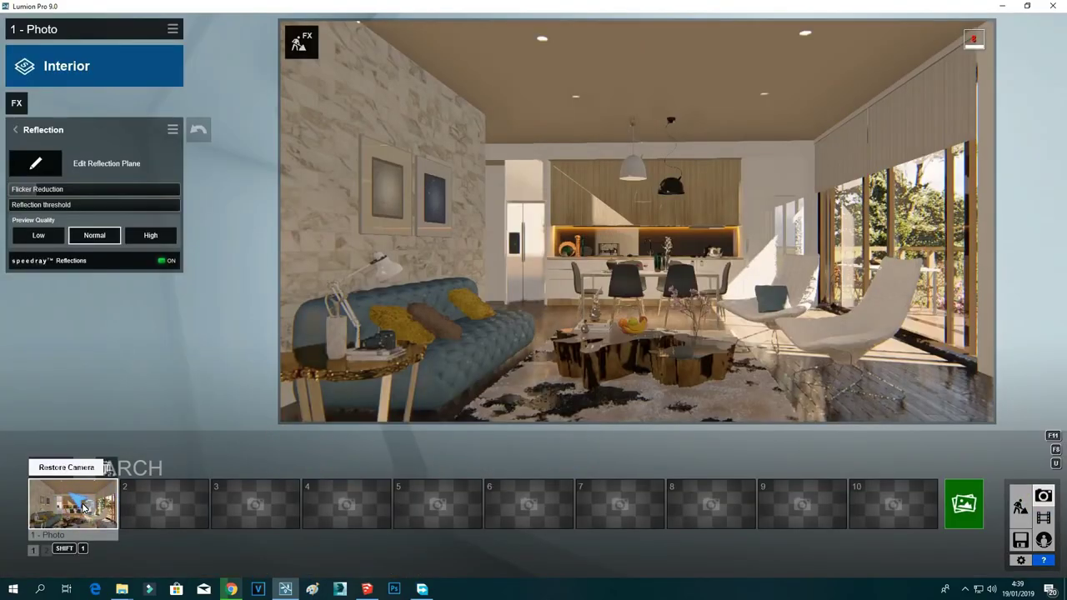
Start a 3840x2160 JPG render of photo 1 with the dark window frames, and cancel it.
{"action": "left_click", "coordinate": [963, 504]}
{"action": "left_click", "coordinate": [554, 439]}
{"action": "key", "text": "Return"}
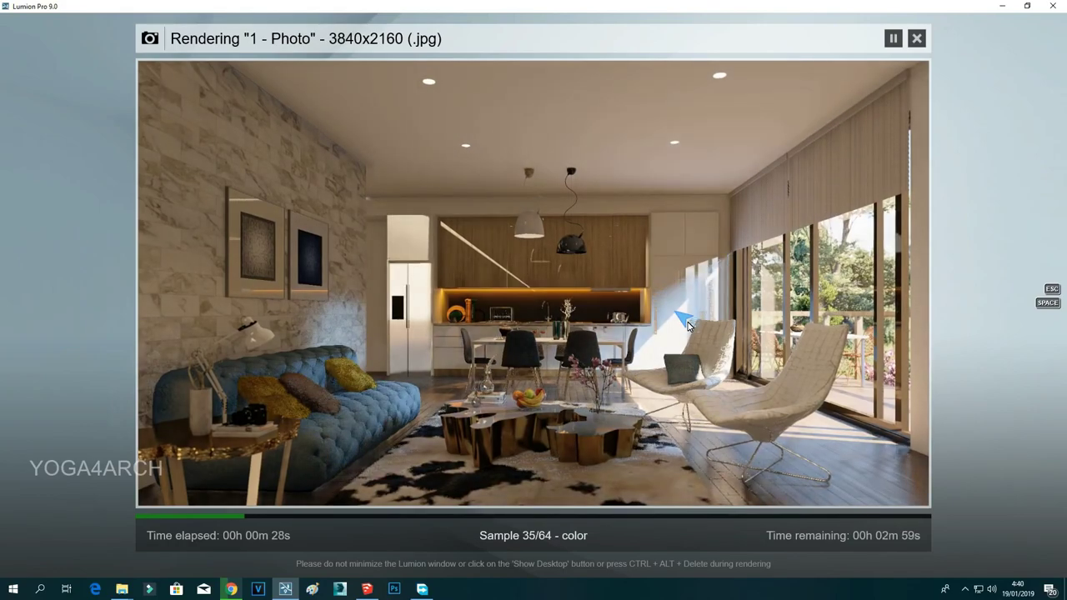
{"action": "key", "text": "Escape"}
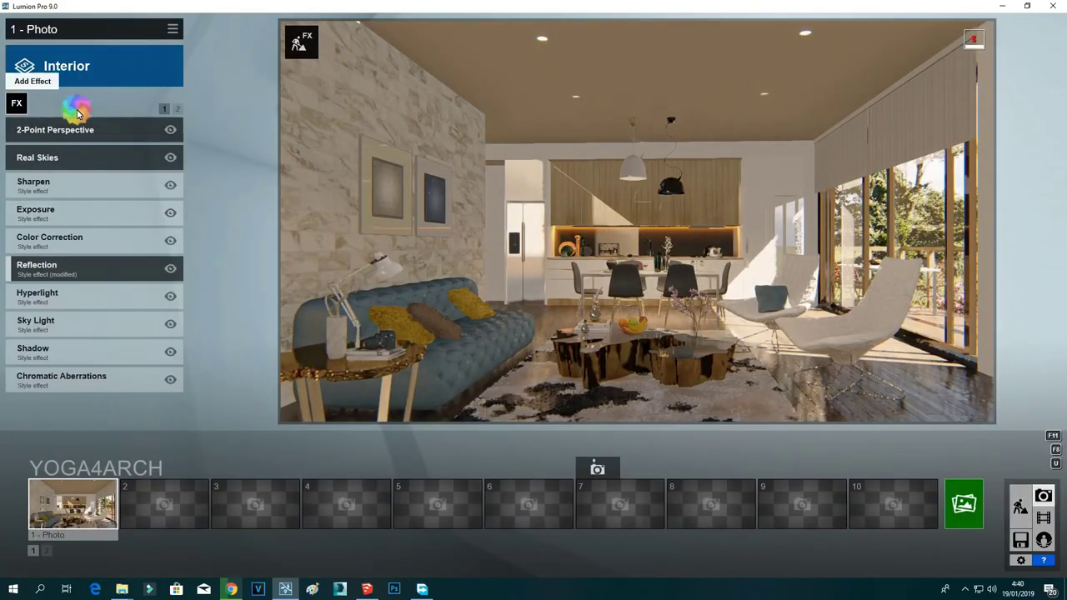
Adjust the heading of photo 1's Real Skies effect to shift the sunlight in the room.
{"action": "left_click", "coordinate": [25, 104]}
{"action": "left_click", "coordinate": [367, 179]}
{"action": "mouse_move", "coordinate": [140, 195]}
{"action": "left_mouse_down"}
{"action": "mouse_move", "coordinate": [15, 195]}
{"action": "mouse_move", "coordinate": [130, 205]}
{"action": "left_mouse_up"}
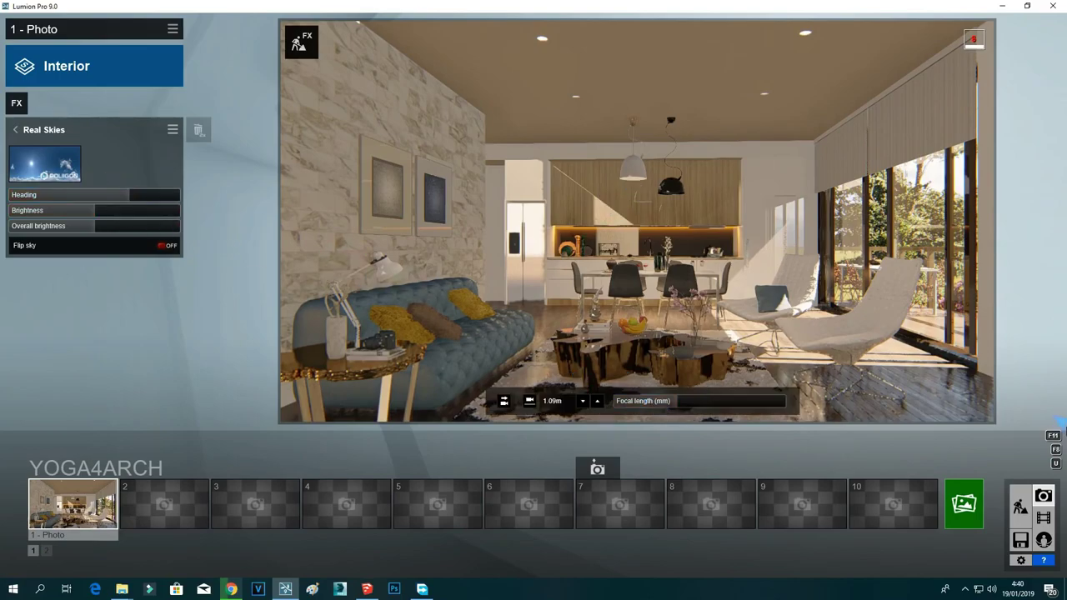
Apply the Indoor material Curtains 001 to the Curtain_A02_20cm blinds above the sliding windows.
{"action": "left_click", "coordinate": [1020, 506]}
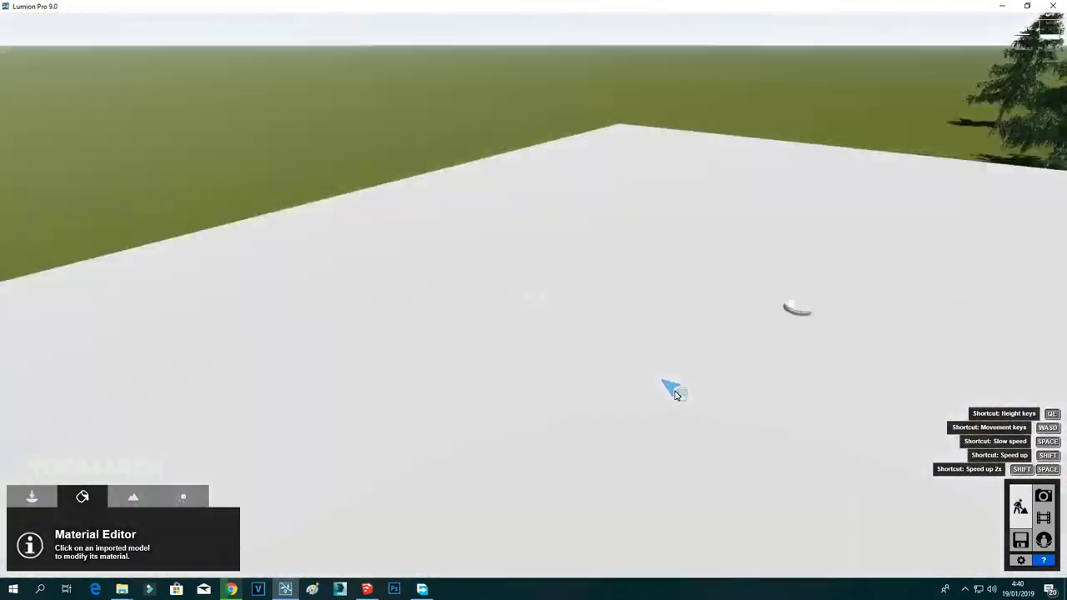
{"action": "mouse_move", "coordinate": [675, 394]}
{"action": "right_mouse_down"}
{"action": "mouse_move", "coordinate": [657, 386]}
{"action": "mouse_move", "coordinate": [672, 395]}
{"action": "right_mouse_up"}
{"action": "key", "text": "w"}
{"action": "key", "text": "s"}
{"action": "key", "text": "s"}
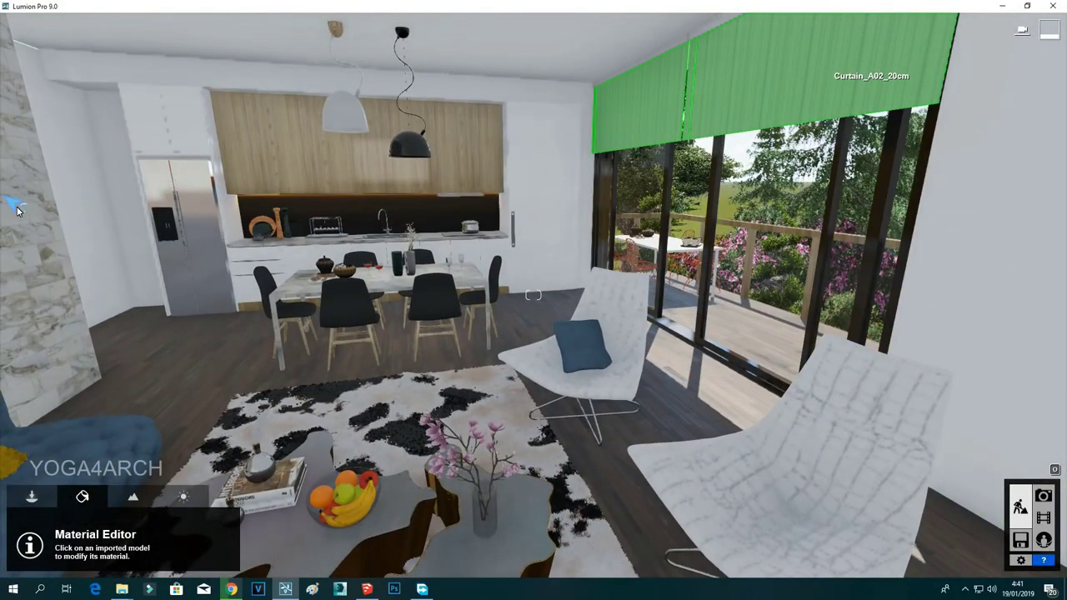
{"action": "left_click", "coordinate": [46, 200]}
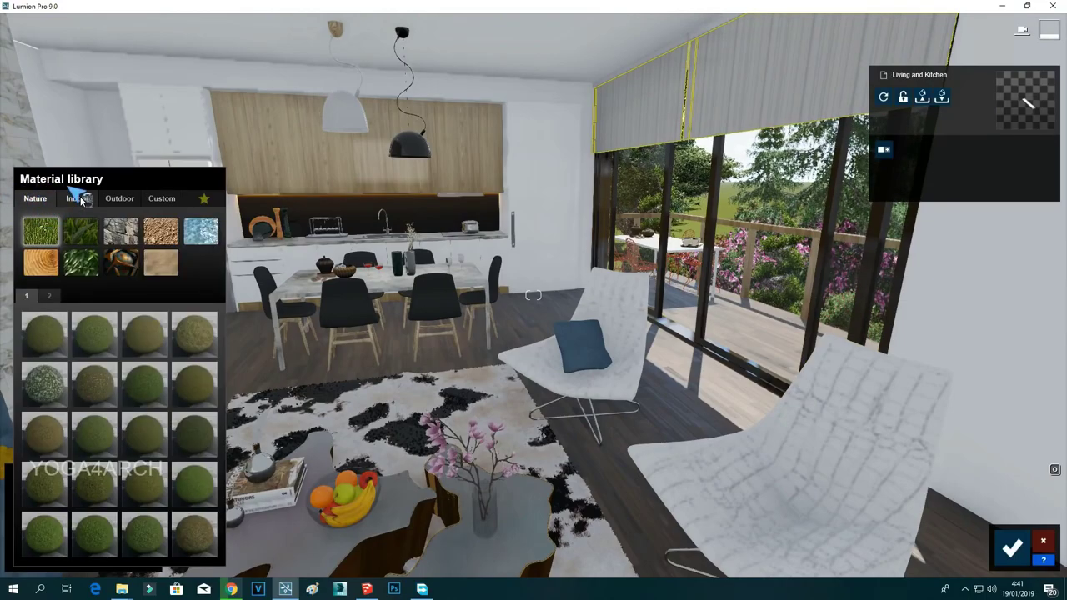
{"action": "left_click", "coordinate": [82, 199]}
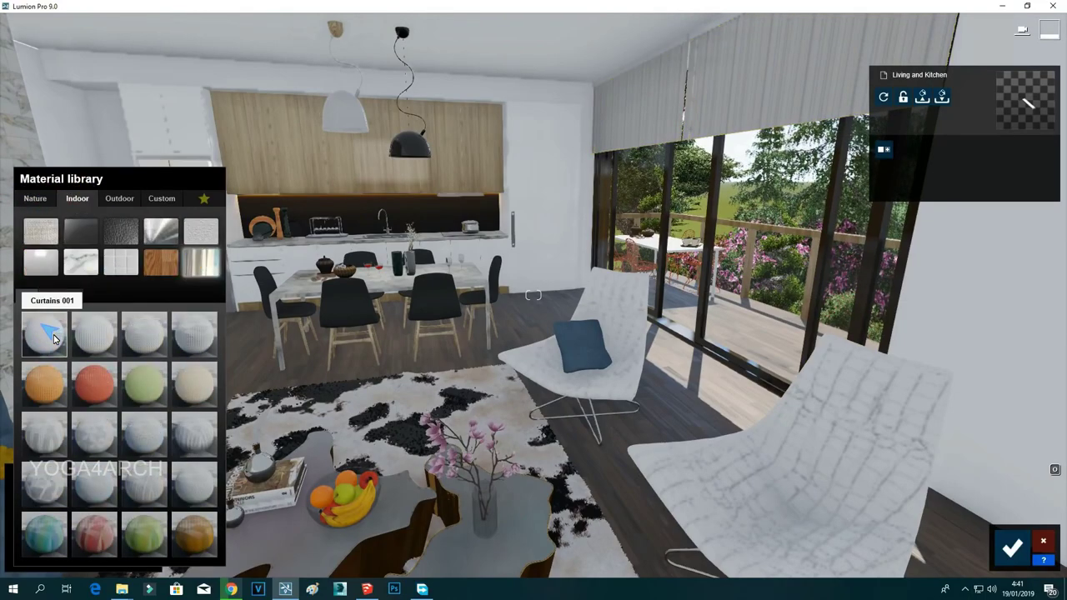
{"action": "key", "text": "s"}
Raise the coffee table top's Marble 010 DDDS 1024 reflectivity to maximum and reduce its gloss slightly.
{"action": "mouse_move", "coordinate": [429, 291]}
{"action": "right_mouse_down"}
{"action": "mouse_move", "coordinate": [422, 273]}
{"action": "mouse_move", "coordinate": [425, 282]}
{"action": "right_mouse_up"}
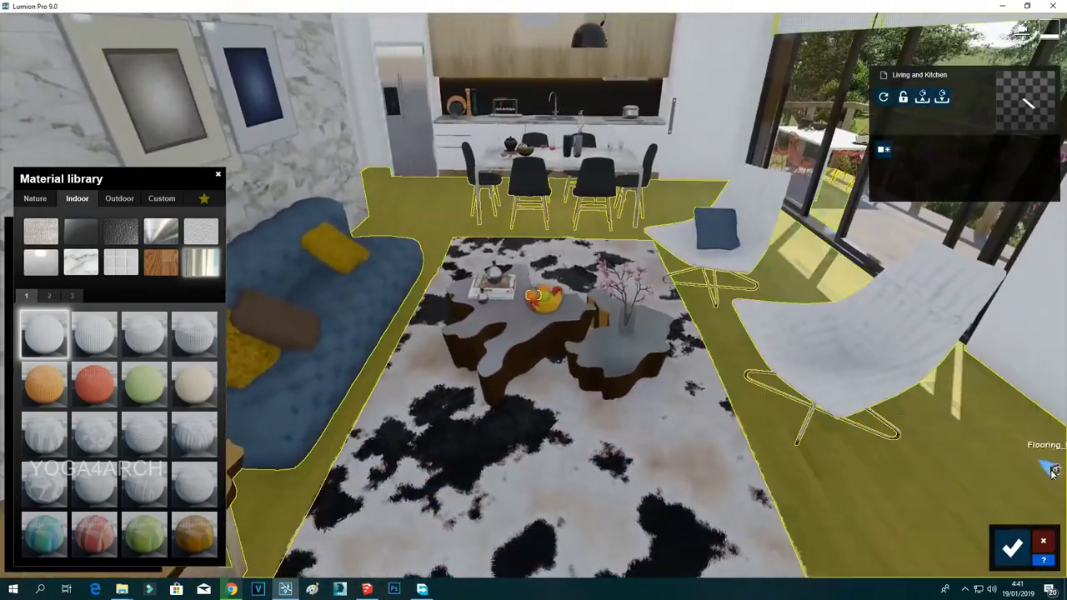
{"action": "key", "text": "w"}
{"action": "right_click_drag", "start_coordinate": [436, 465], "coordinate": [504, 198]}
{"action": "scroll", "coordinate": [504, 198], "scroll_direction": "up", "scroll_amount": 5}
{"action": "left_click", "coordinate": [528, 231]}
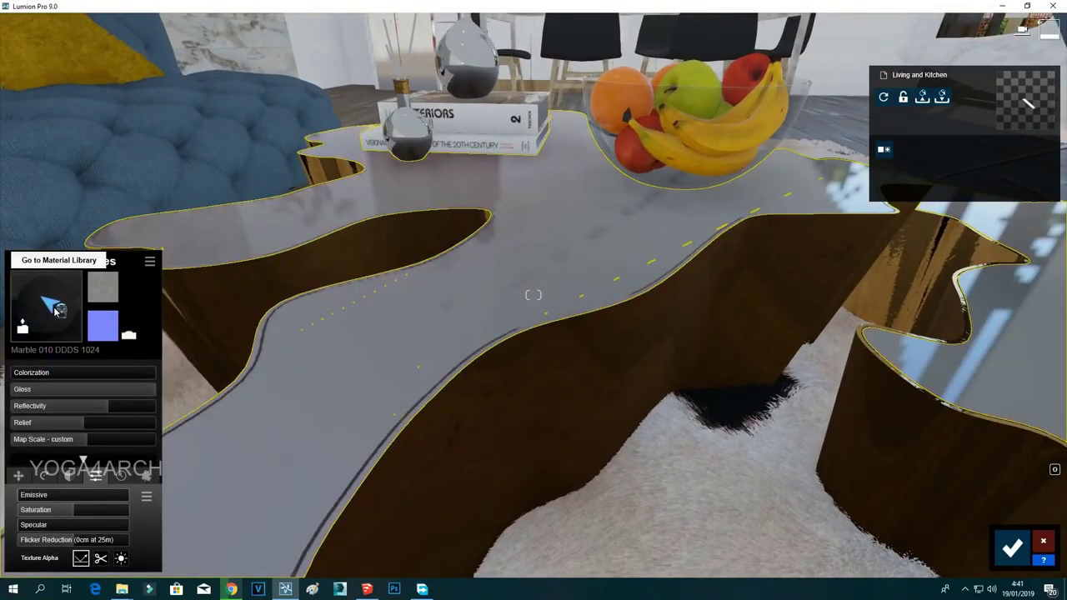
{"action": "left_click_drag", "start_coordinate": [114, 408], "coordinate": [143, 390]}
{"action": "key", "text": "s"}
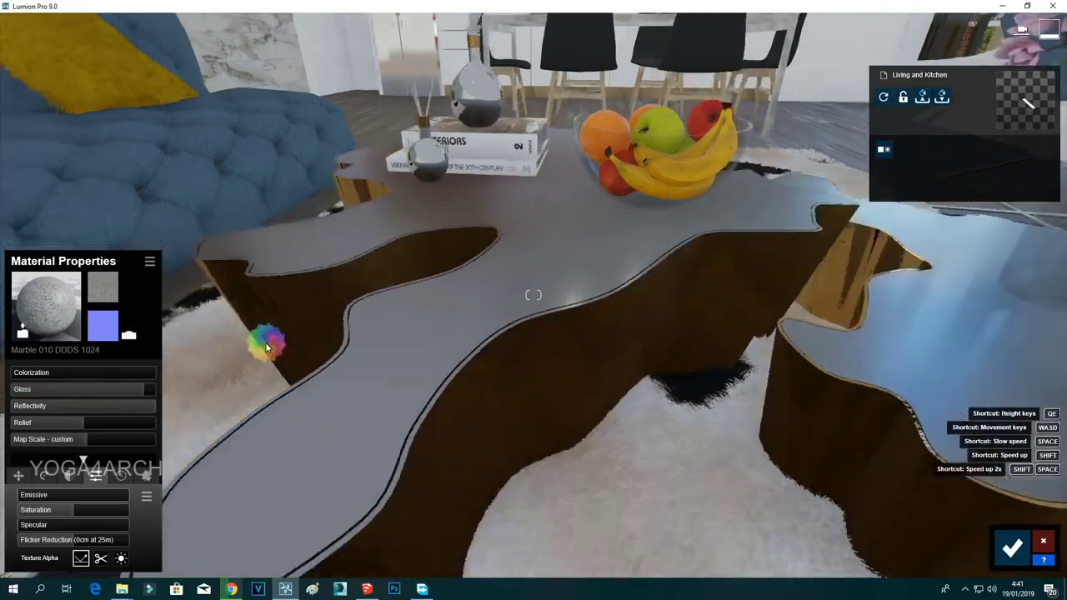
Inspect the fruit bowl's glass and the refrigerator's Aluminium material, save the material changes, and restore photo 1's camera.
{"action": "left_click", "coordinate": [596, 220]}
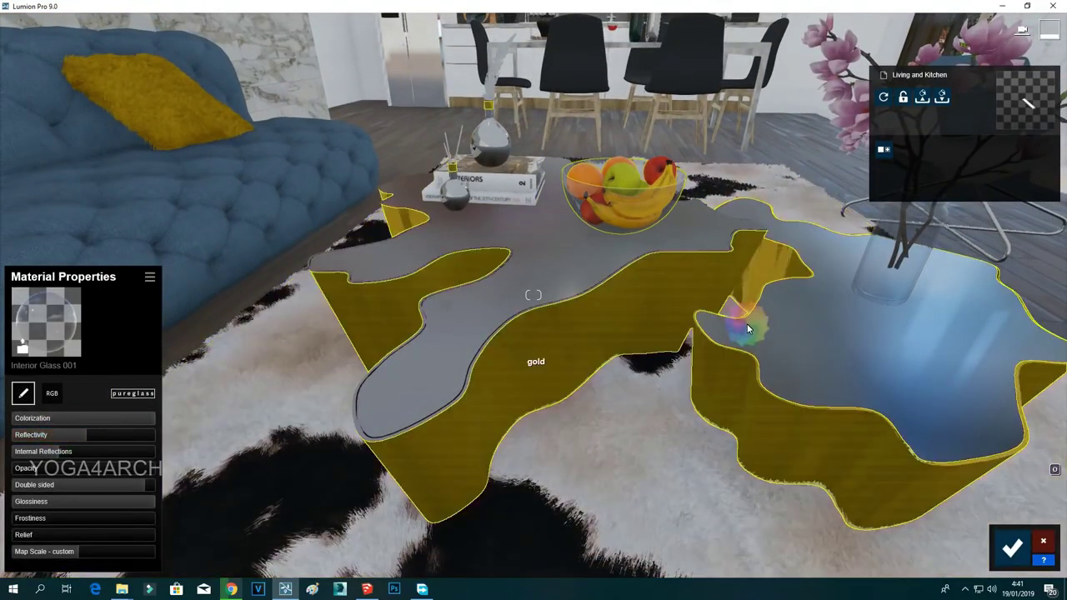
{"action": "key", "text": "s"}
{"action": "right_click_drag", "start_coordinate": [354, 458], "coordinate": [351, 408]}
{"action": "right_click_drag", "start_coordinate": [800, 441], "coordinate": [557, 358]}
{"action": "left_click", "coordinate": [555, 357]}
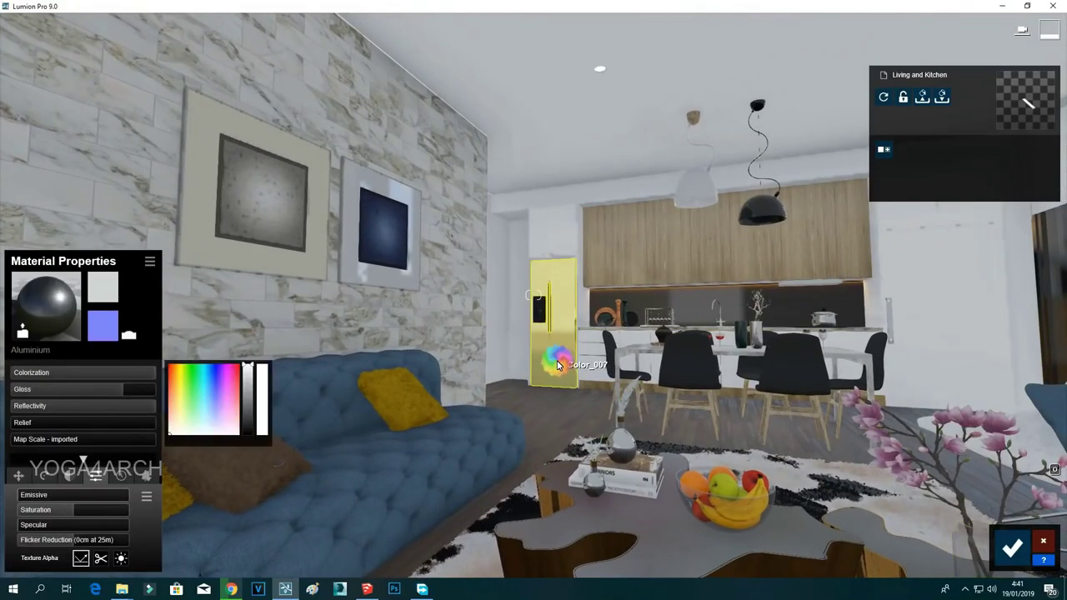
{"action": "left_click", "coordinate": [1011, 547]}
{"action": "left_click", "coordinate": [1039, 499]}
{"action": "left_click", "coordinate": [76, 503]}
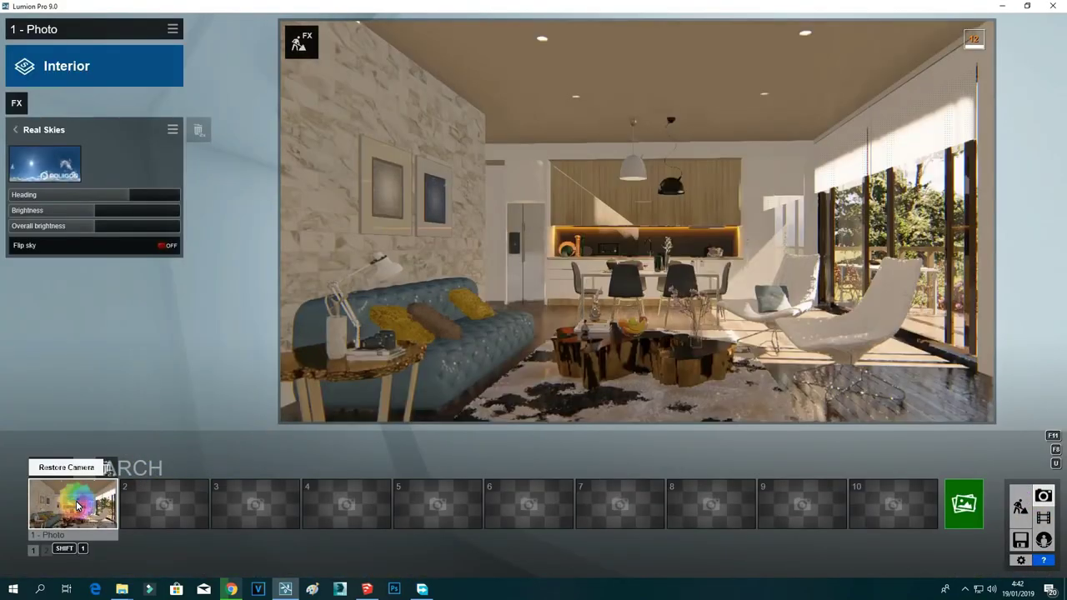
Move the Reflection control object from beside the white lounge chair onto the rug in front of the coffee table.
{"action": "left_click", "coordinate": [1020, 505]}
{"action": "left_click", "coordinate": [117, 495]}
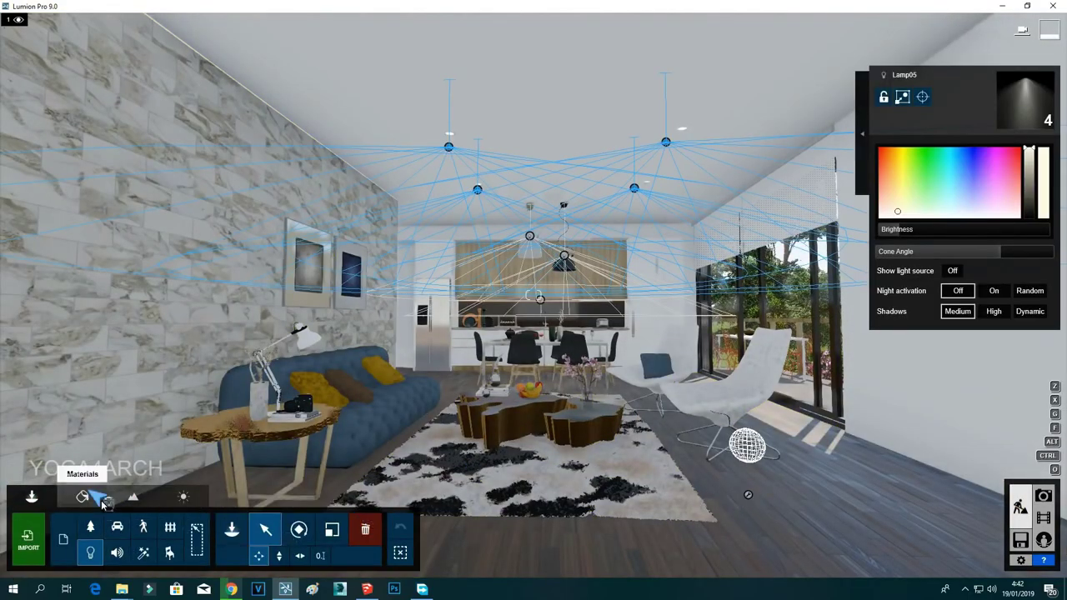
{"action": "left_click_drag", "start_coordinate": [746, 492], "coordinate": [571, 473]}
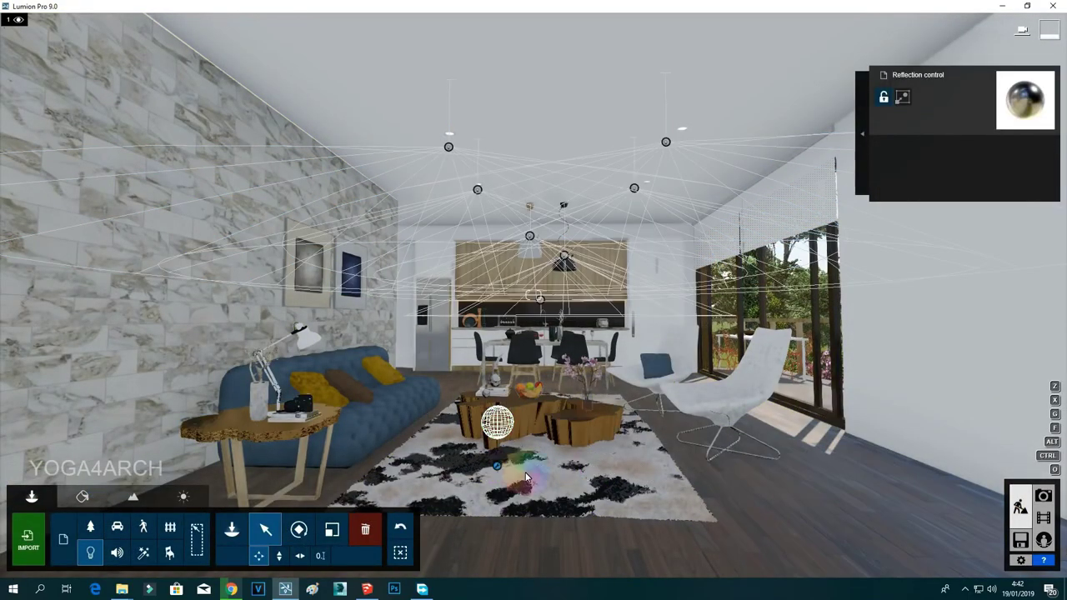
{"action": "left_click", "coordinate": [1043, 496]}
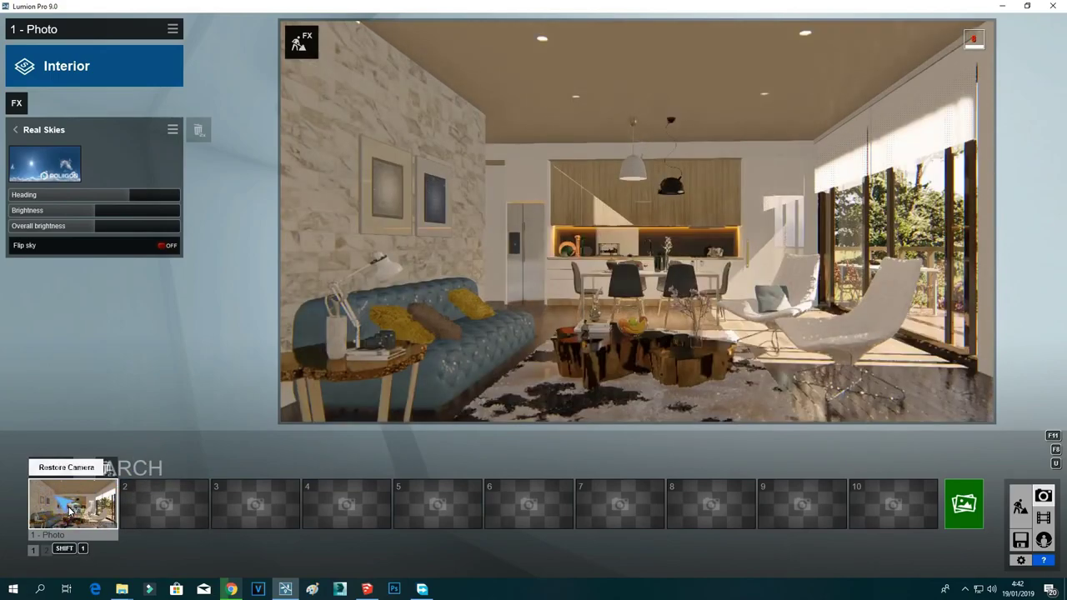
Shorten photo 1's focal length slightly to widen the view of the room.
{"action": "left_click_drag", "start_coordinate": [674, 404], "coordinate": [675, 404]}
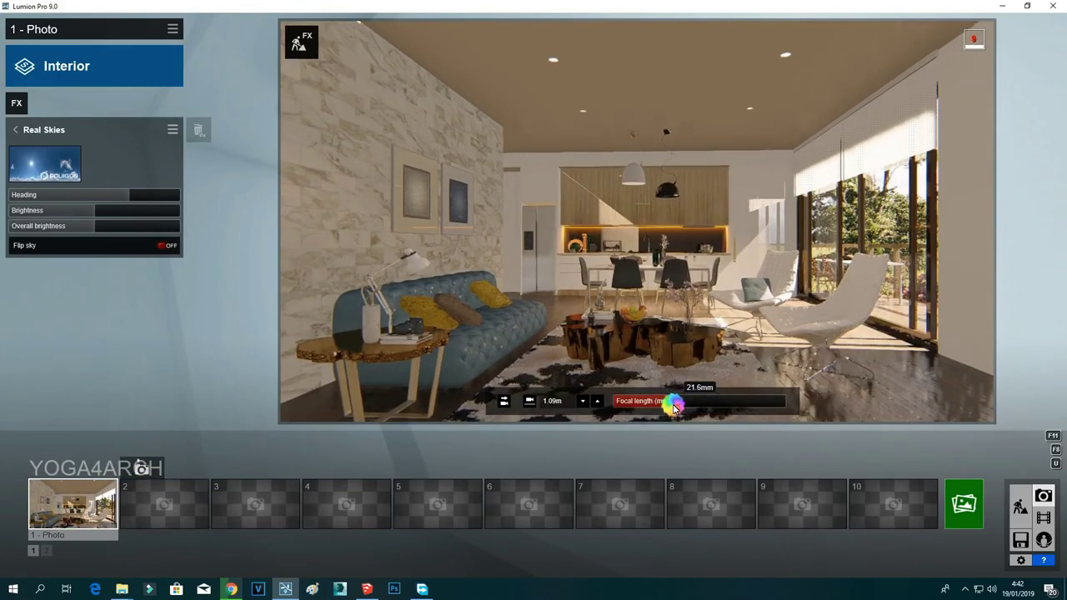
{"action": "left_click_drag", "start_coordinate": [675, 408], "coordinate": [677, 411]}
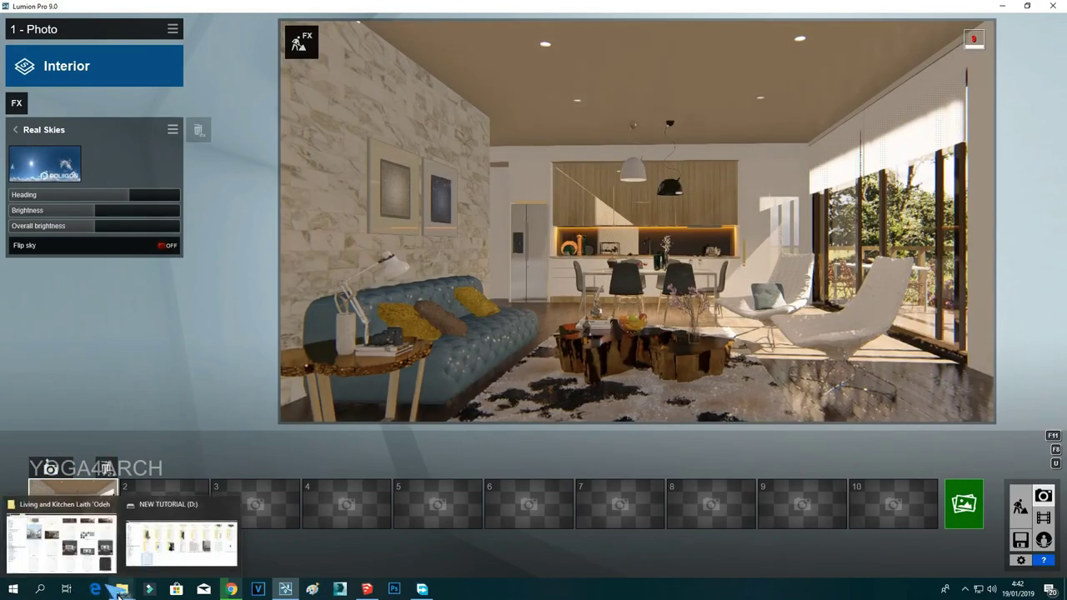
{"action": "left_click", "coordinate": [1020, 506]}
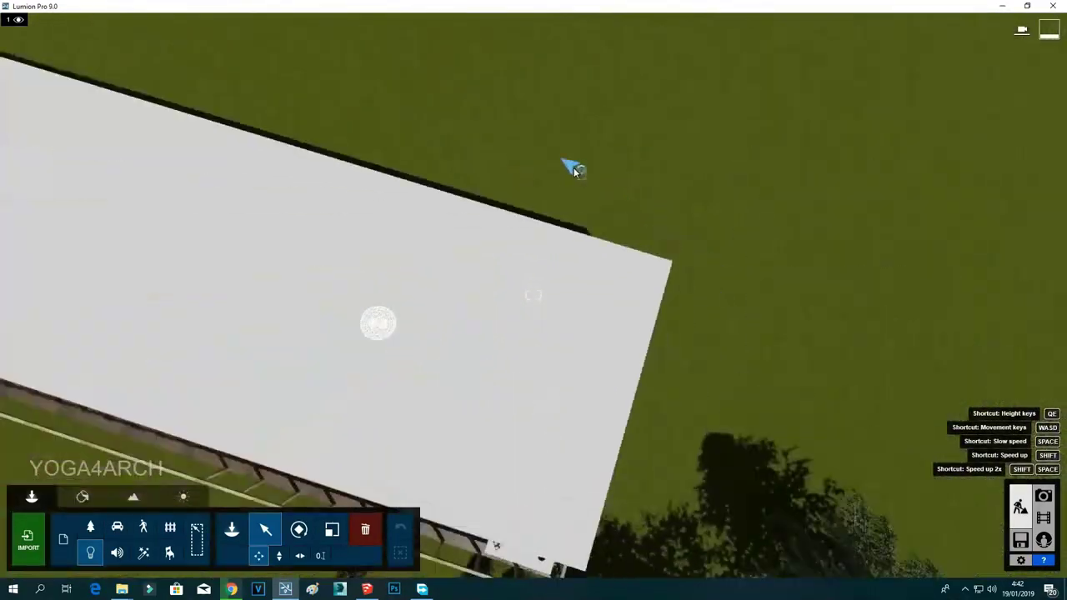
{"action": "left_click", "coordinate": [64, 538]}
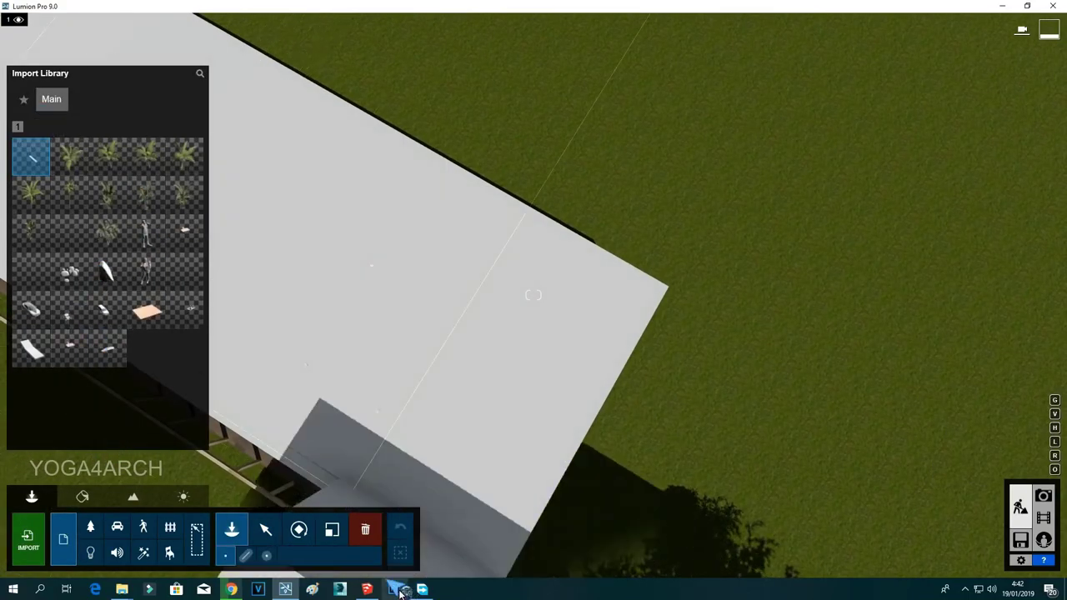
{"action": "left_click", "coordinate": [10, 18]}
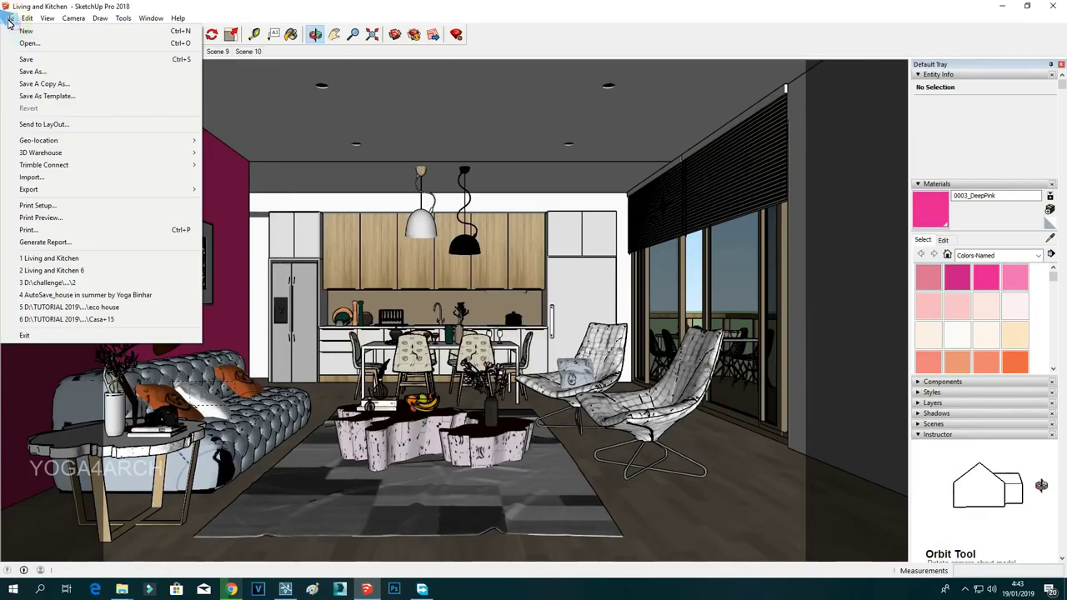
{"action": "left_click", "coordinate": [189, 83]}
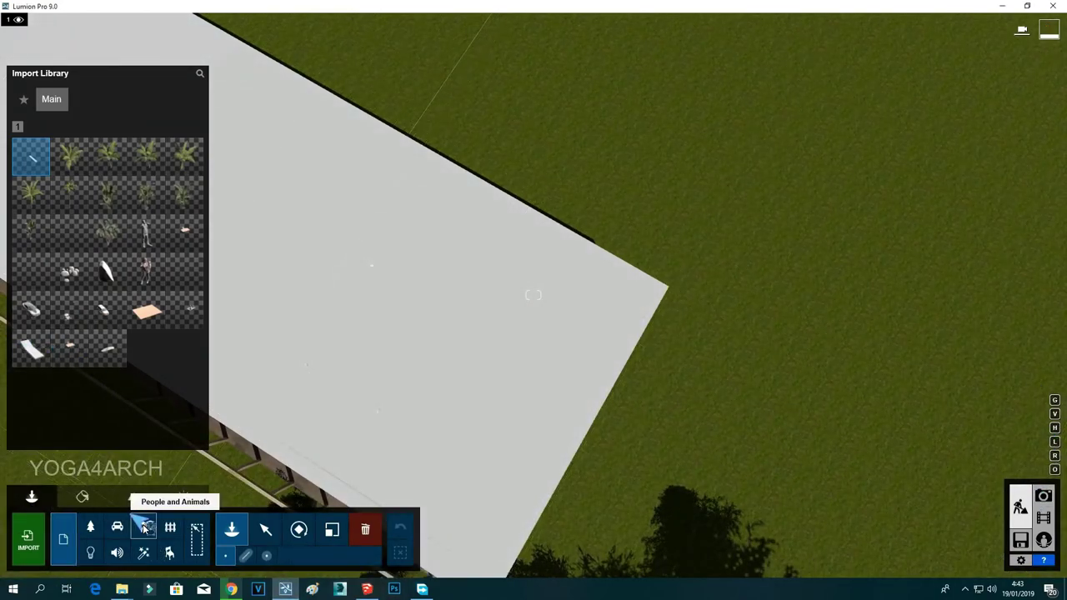
Place the badminton court object on the roof at the living room end, after trying and discarding the ice hockey rink.
{"action": "left_click", "coordinate": [169, 553]}
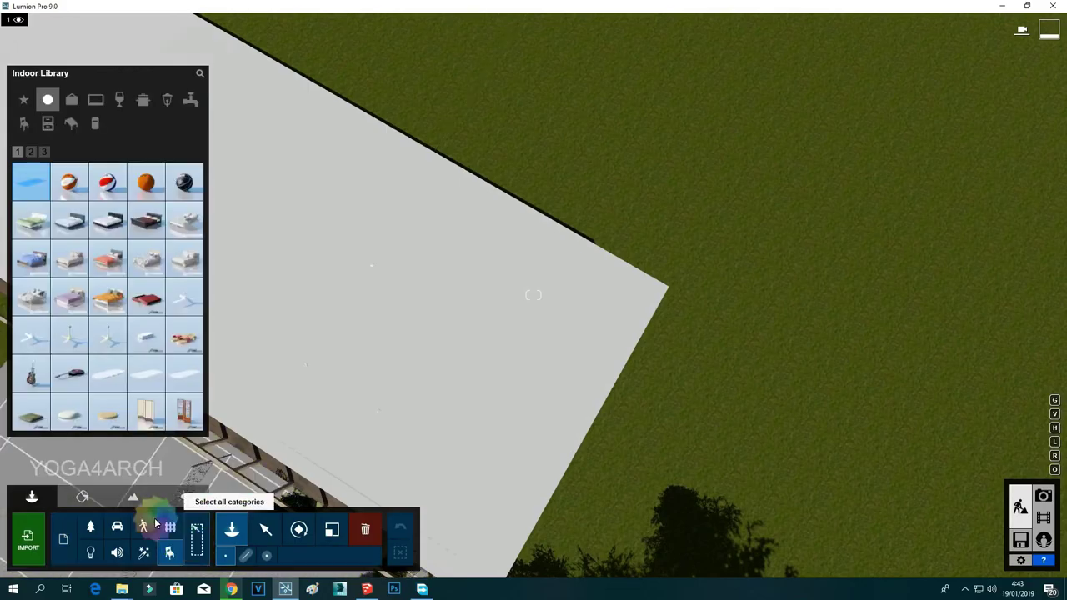
{"action": "left_click", "coordinate": [191, 379]}
{"action": "left_click", "coordinate": [459, 226]}
{"action": "scroll", "coordinate": [501, 195], "scroll_direction": "down", "scroll_amount": 6}
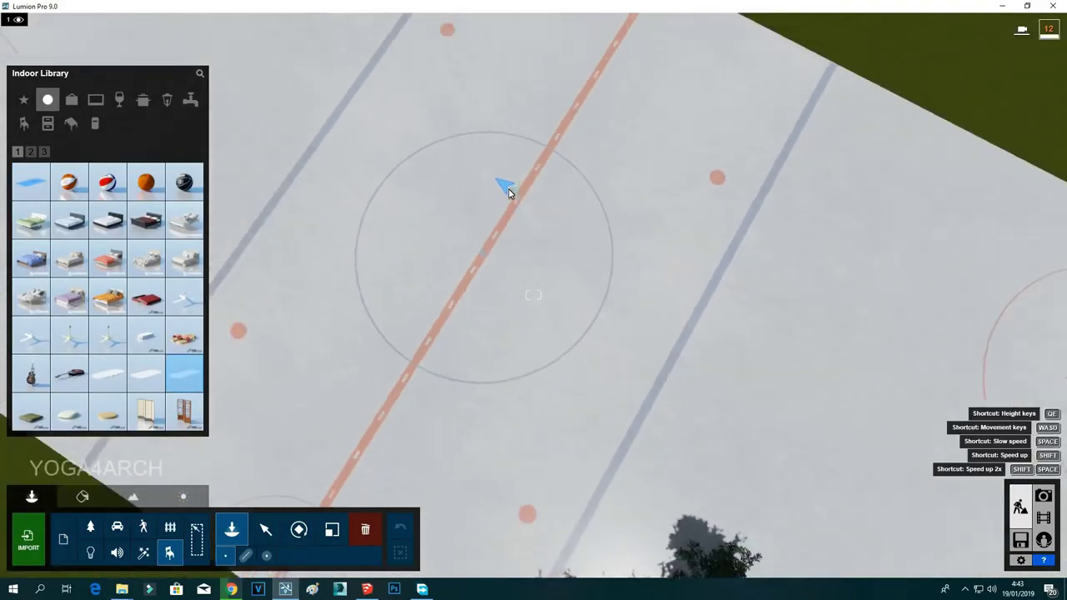
{"action": "key", "text": "ctrl+z"}
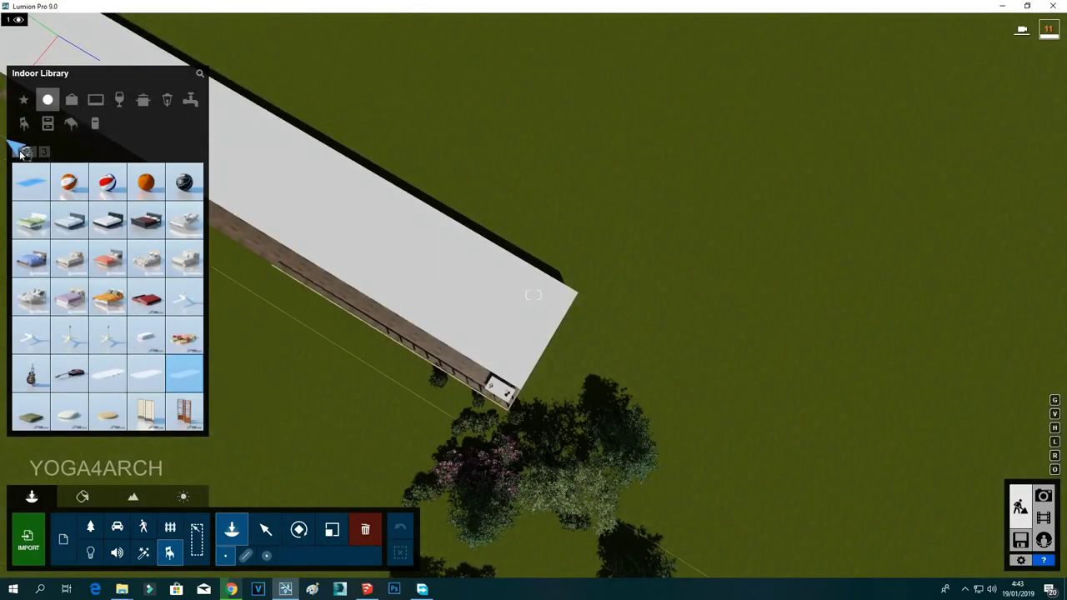
{"action": "left_click", "coordinate": [31, 181]}
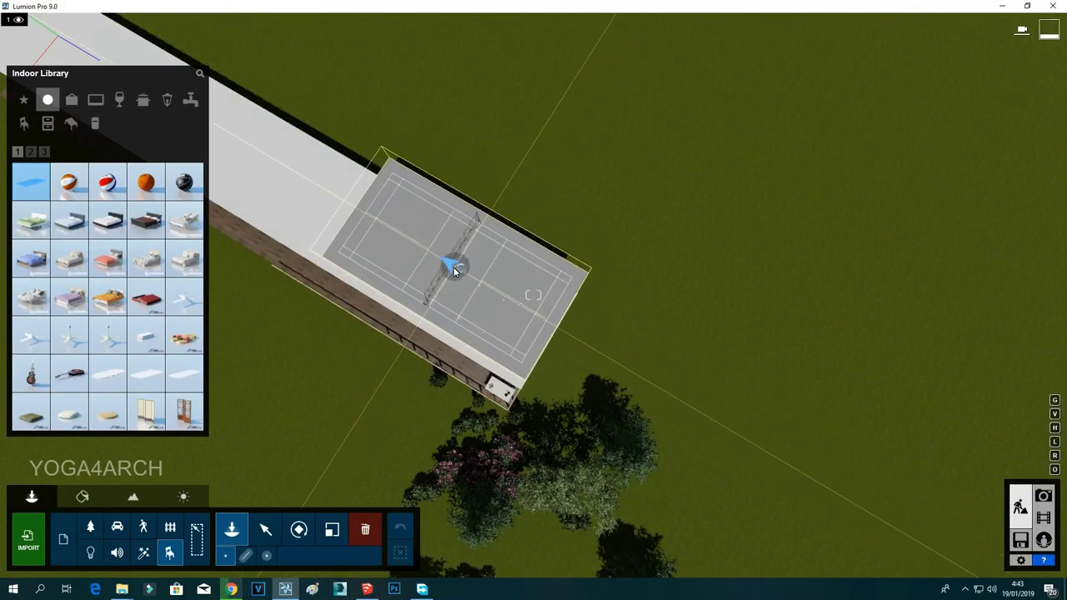
{"action": "left_click", "coordinate": [450, 279]}
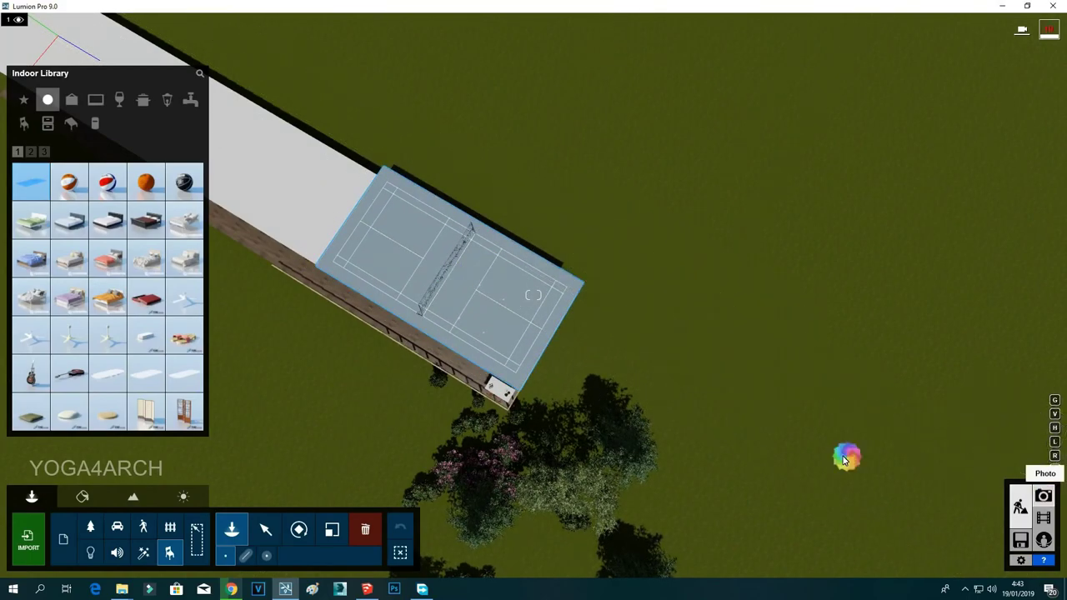
Restore photo 1's camera, then flip the Real Skies sky and reduce its heading.
{"action": "left_click", "coordinate": [1042, 496]}
{"action": "left_click", "coordinate": [81, 507]}
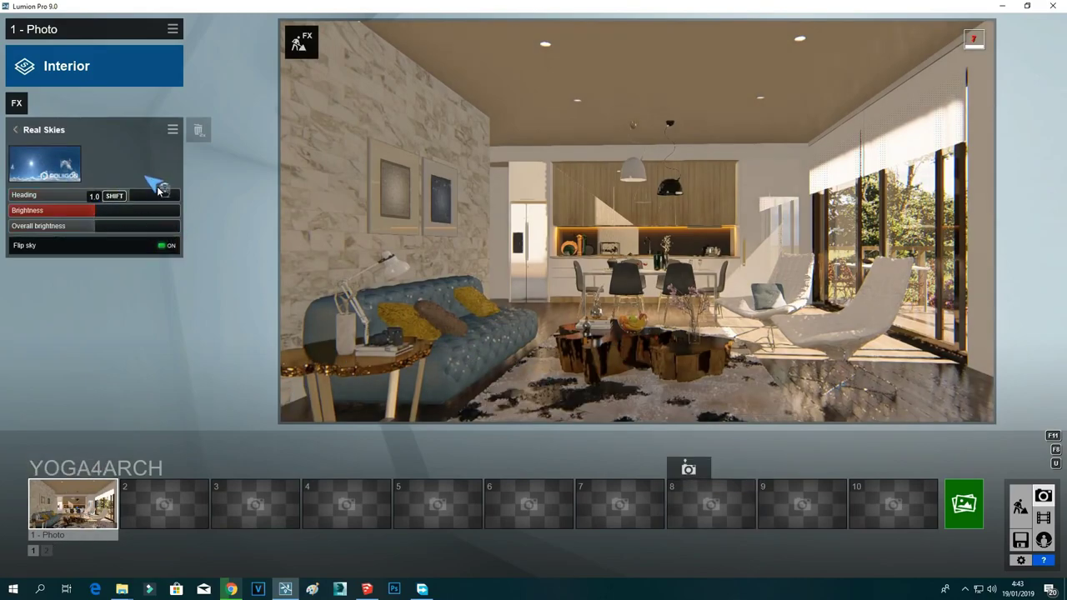
{"action": "mouse_move", "coordinate": [100, 194]}
{"action": "left_mouse_down", "text": "shift"}
{"action": "mouse_move", "coordinate": [83, 200]}
{"action": "mouse_move", "coordinate": [96, 204]}
{"action": "left_mouse_up", "text": "shift"}
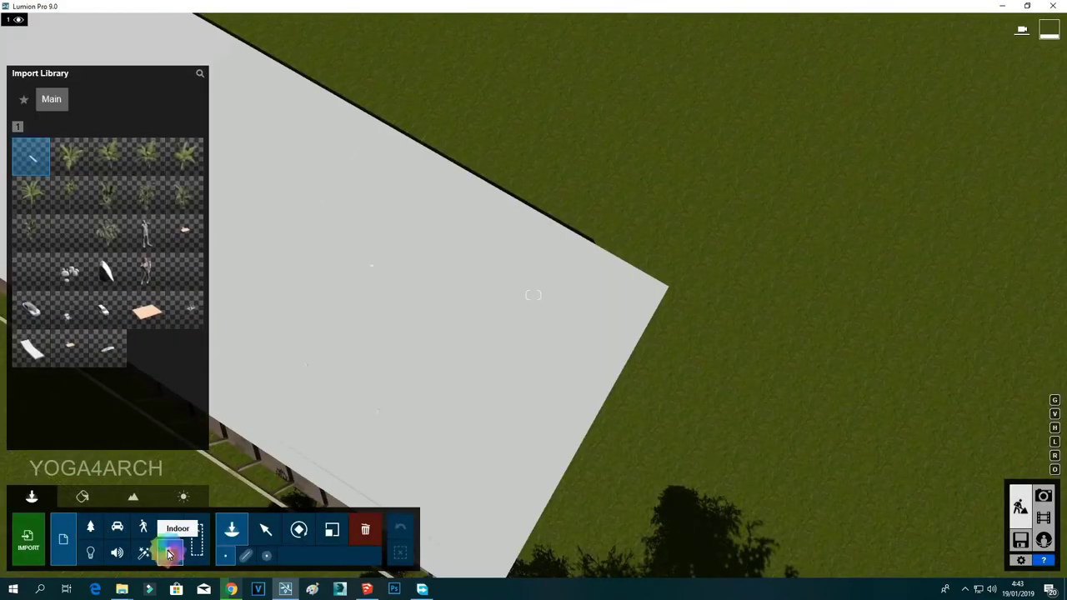
Cover the roof above the living room with the badminton court instead of the larger ice hockey rink.
{"action": "left_click", "coordinate": [169, 552]}
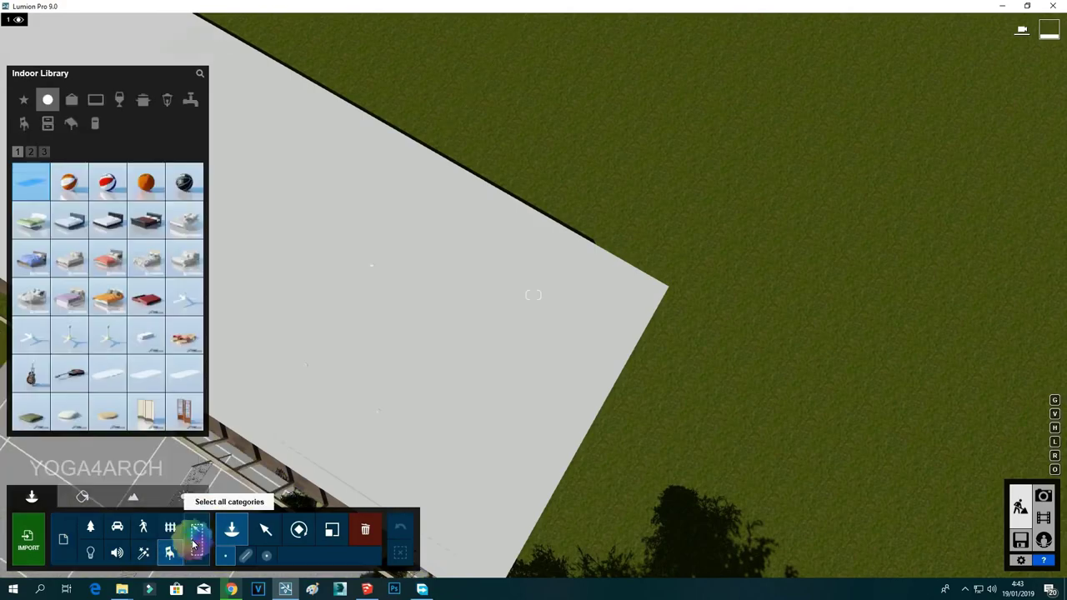
{"action": "left_click", "coordinate": [184, 372]}
{"action": "scroll", "coordinate": [465, 233], "scroll_direction": "down", "scroll_amount": 5}
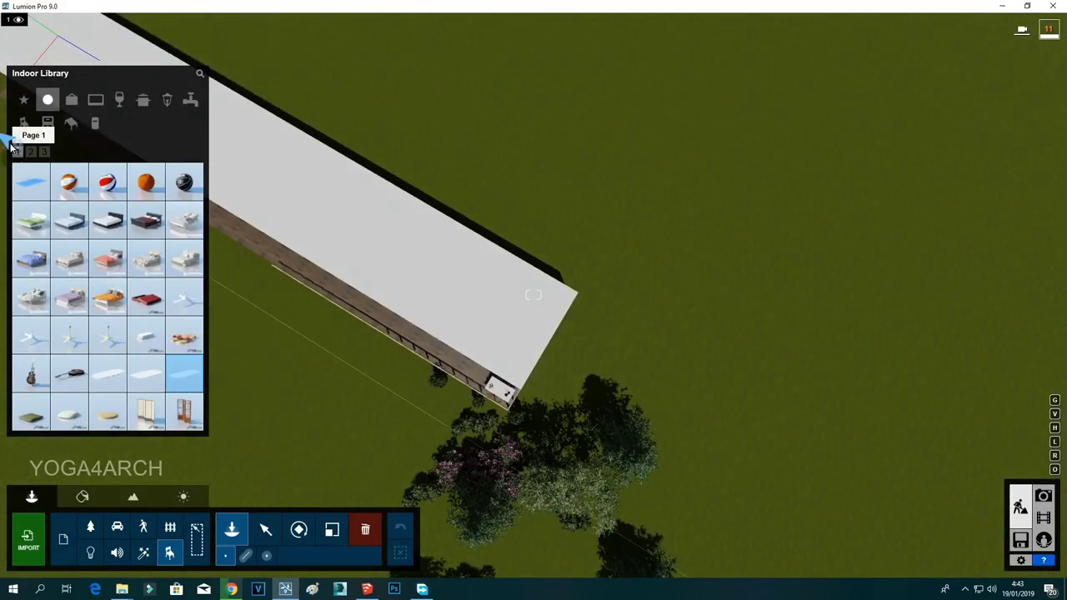
{"action": "left_click", "coordinate": [31, 182]}
{"action": "left_click", "coordinate": [440, 275]}
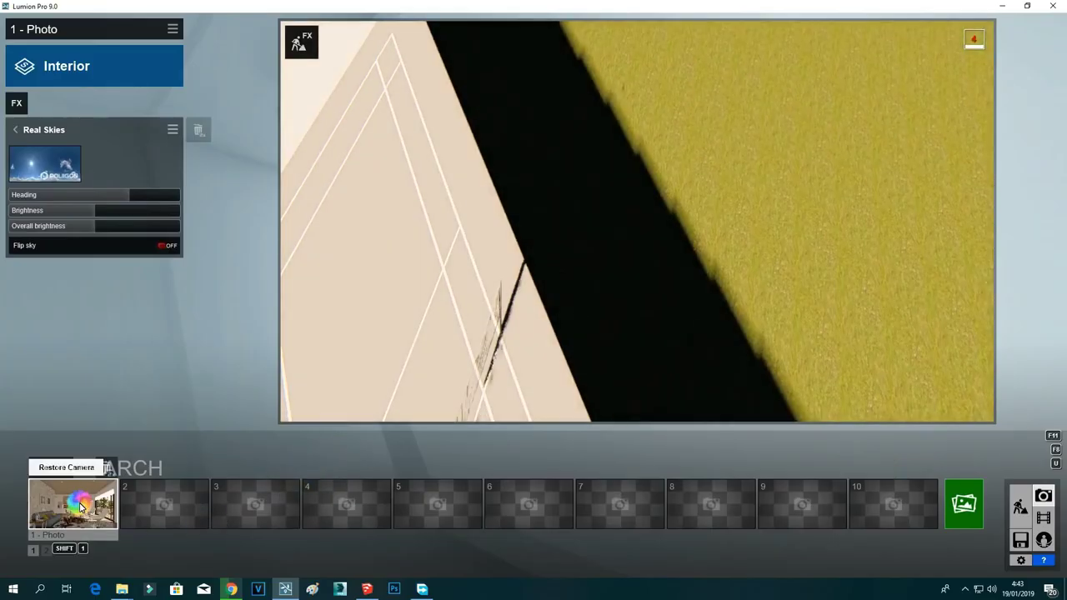
Return to photo 1's camera and lower the Real Skies heading to about mid-range with the sky flipped.
{"action": "left_click", "coordinate": [81, 506]}
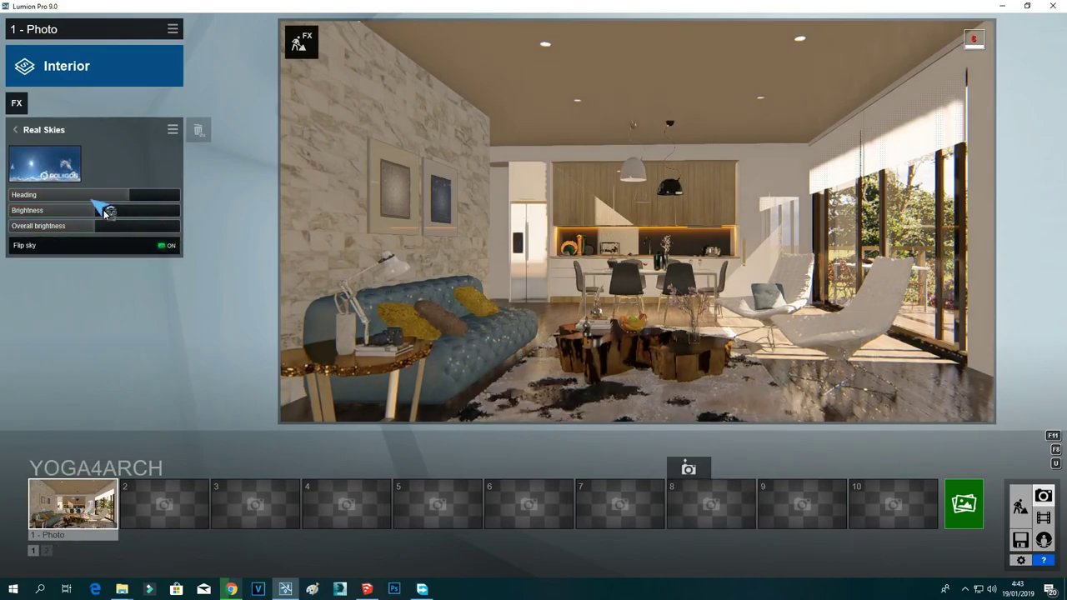
{"action": "mouse_move", "coordinate": [100, 194]}
{"action": "left_mouse_down"}
{"action": "mouse_move", "coordinate": [78, 198]}
{"action": "mouse_move", "coordinate": [95, 203]}
{"action": "left_mouse_up"}
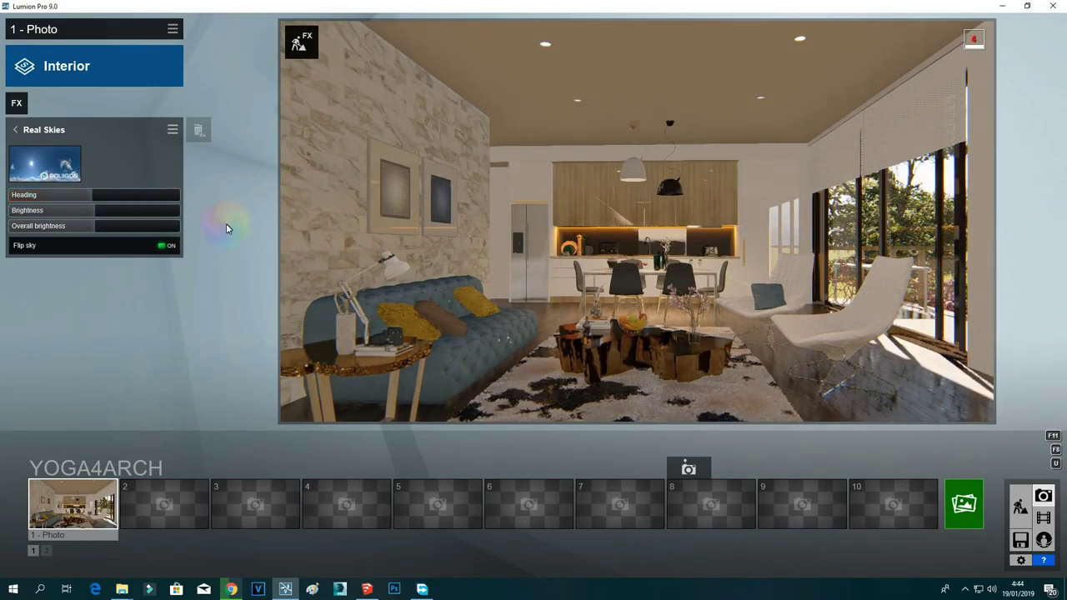
Try to render photo 1 as a 3840x2160 JPG image.
{"action": "left_click", "coordinate": [964, 505]}
{"action": "left_click", "coordinate": [548, 437]}
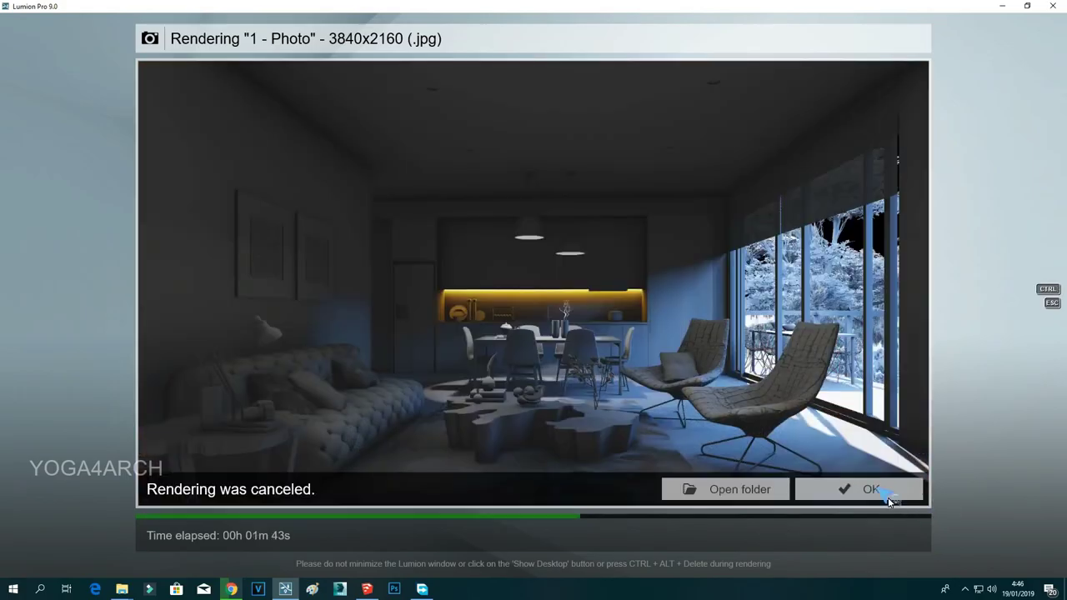
{"action": "left_click", "coordinate": [886, 497]}
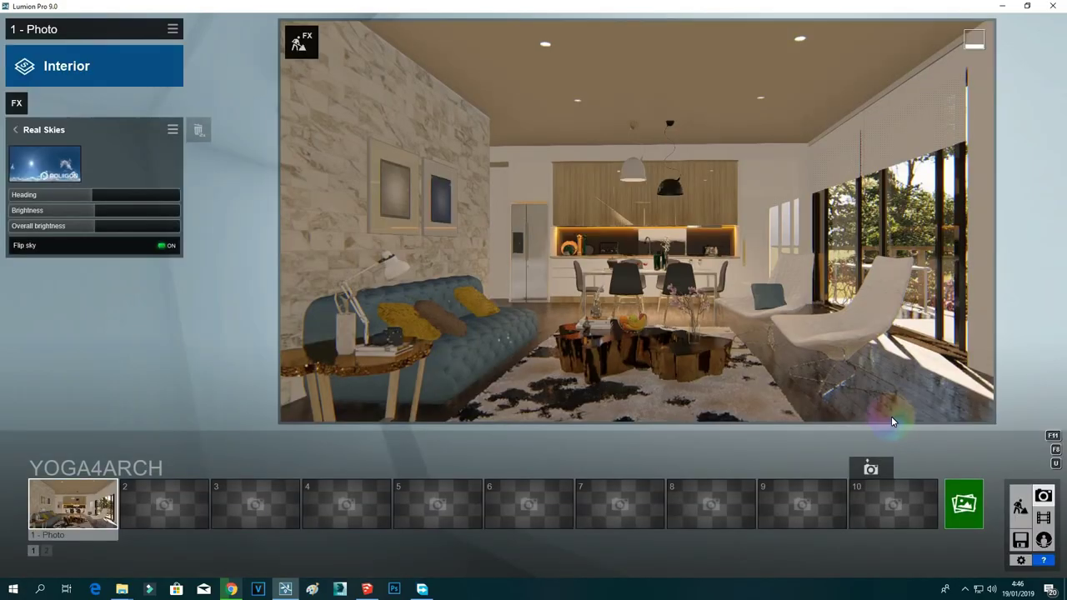
Examine the long empty part of the room behind the photo camera, including its walls, ceiling and far end.
{"action": "left_click", "coordinate": [1023, 502]}
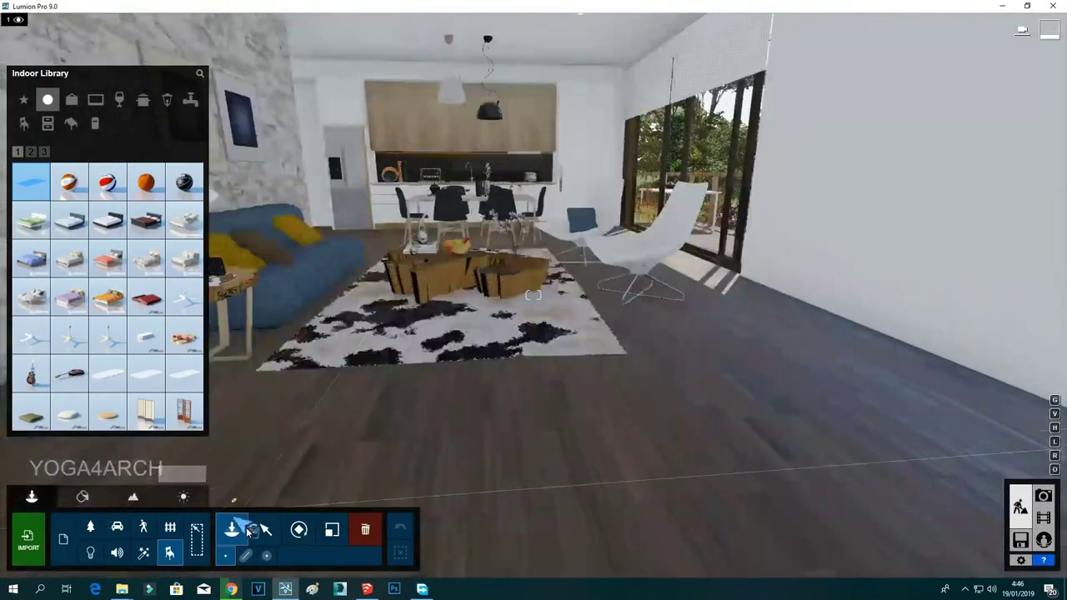
{"action": "left_click", "coordinate": [264, 530]}
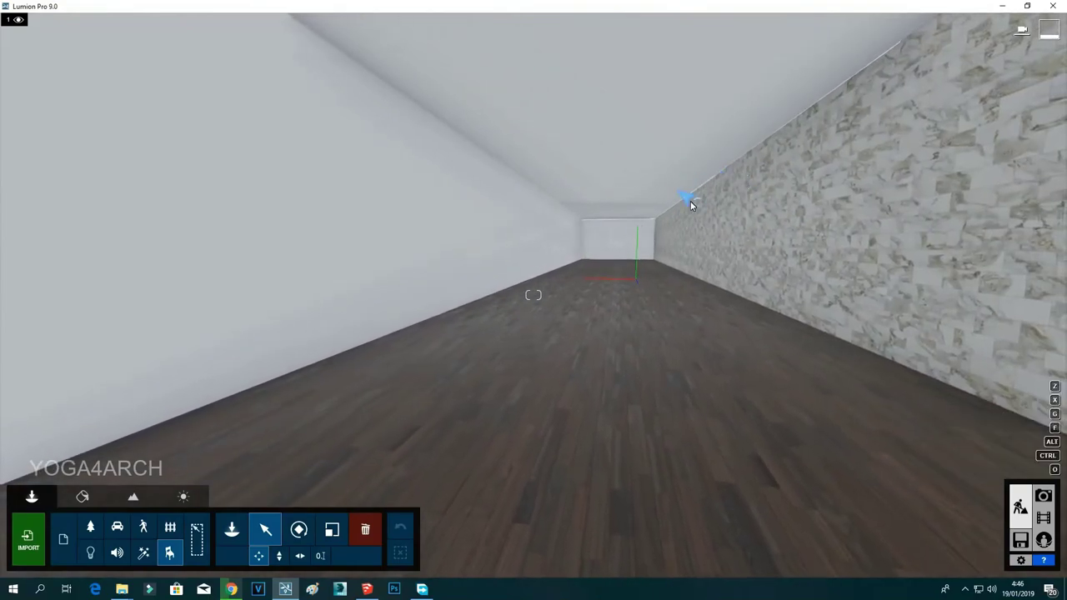
{"action": "mouse_move", "coordinate": [650, 227]}
{"action": "right_mouse_down"}
{"action": "mouse_move", "coordinate": [629, 219]}
{"action": "mouse_move", "coordinate": [644, 230]}
{"action": "mouse_move", "coordinate": [637, 237]}
{"action": "right_mouse_up"}
{"action": "key", "text": "a"}
{"action": "key", "text": "d"}
{"action": "key", "text": "w"}
{"action": "key", "text": "d"}
{"action": "key", "text": "e"}
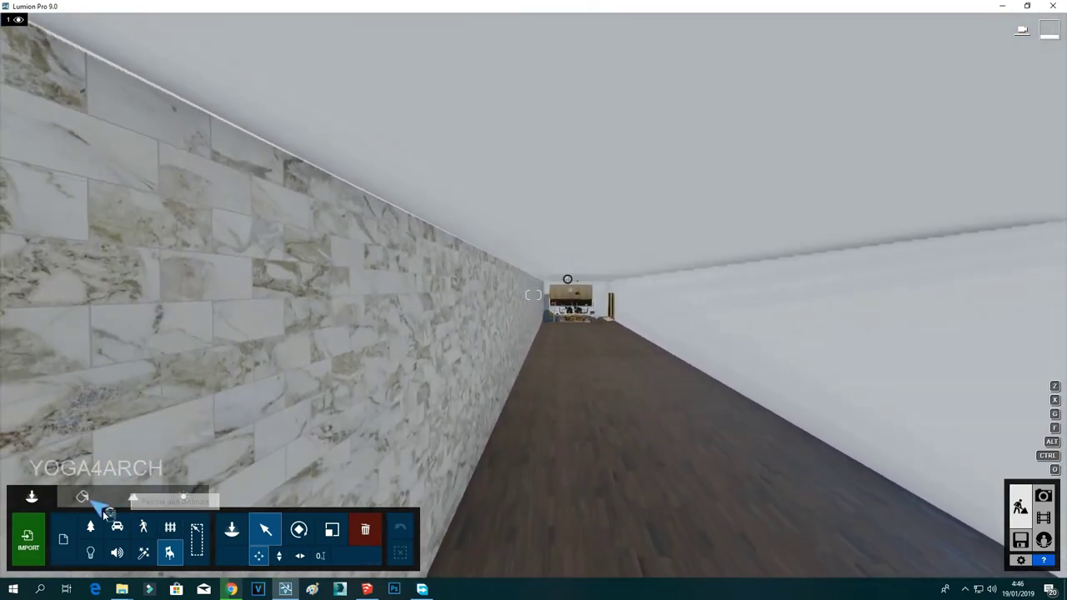
Inspect the white wall's colour material and set the marble tile wall's Flicker Reduction to 1.2 cm at 25 m.
{"action": "left_click", "coordinate": [90, 500]}
{"action": "left_click", "coordinate": [346, 492]}
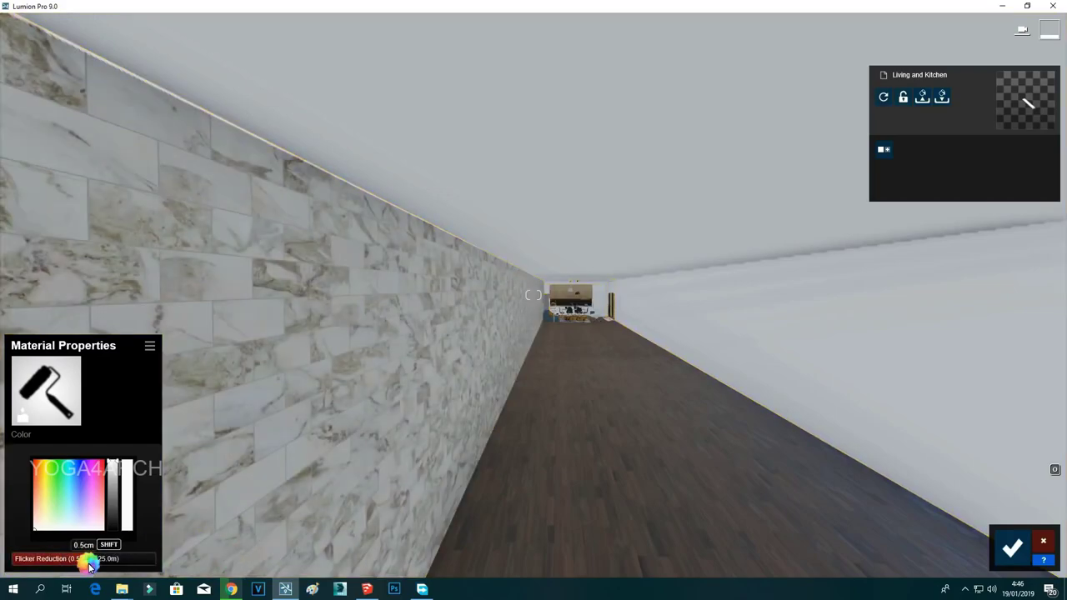
{"action": "left_click", "coordinate": [405, 376]}
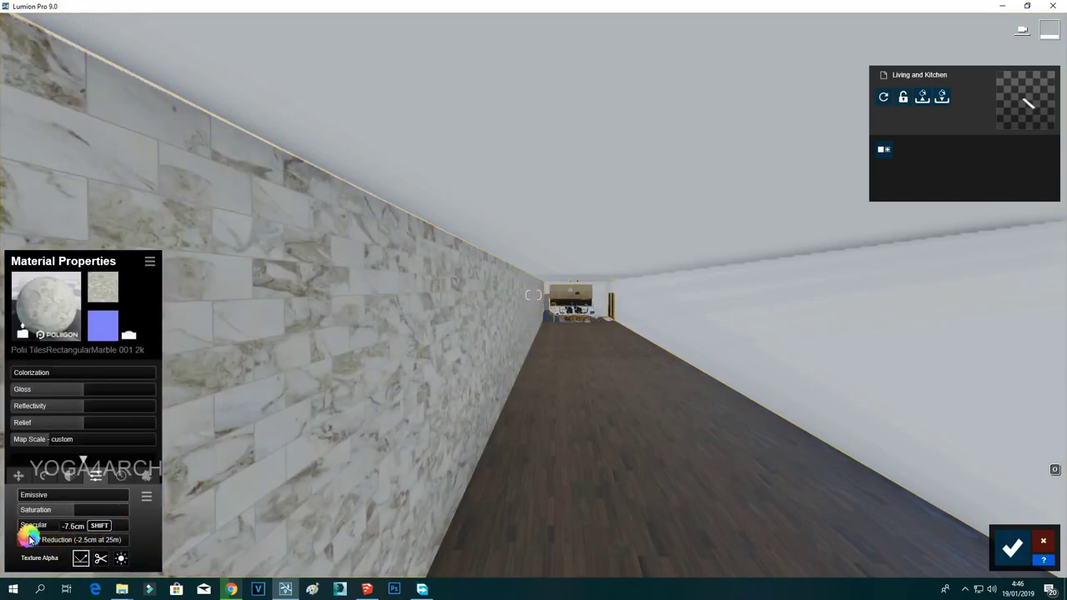
{"action": "right_click_drag", "start_coordinate": [445, 403], "coordinate": [486, 400]}
{"action": "key", "text": "q"}
{"action": "key", "text": "a"}
{"action": "key", "text": "e"}
{"action": "key", "text": "d"}
{"action": "key", "text": "w"}
{"action": "key", "text": "w"}
{"action": "right_click_drag", "start_coordinate": [373, 448], "coordinate": [367, 442]}
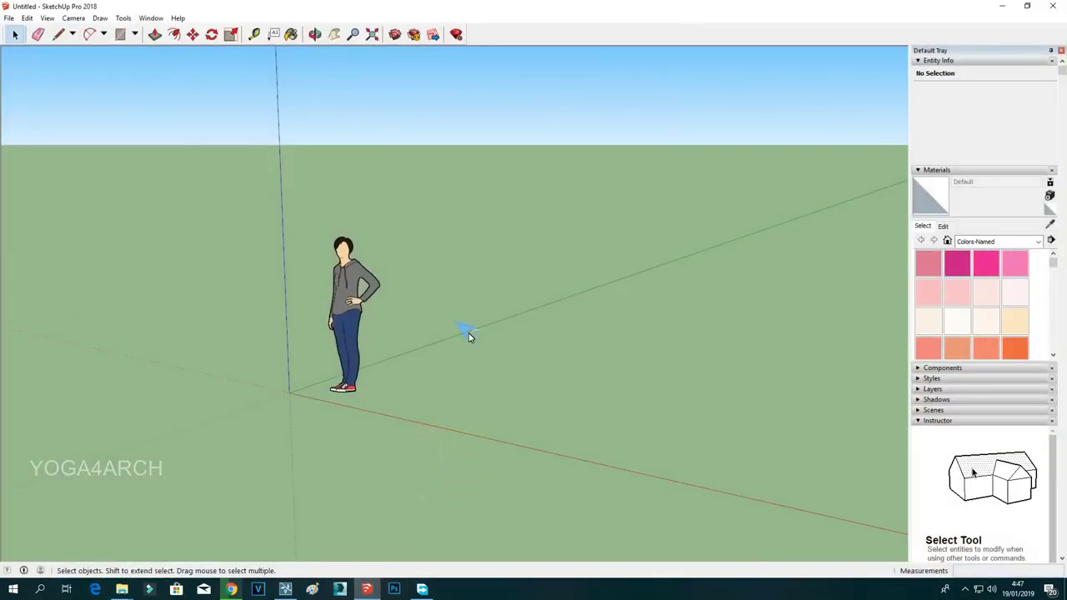
Save the material changes and return to object editing.
{"action": "left_click", "coordinate": [1001, 6]}
{"action": "left_click", "coordinate": [366, 588]}
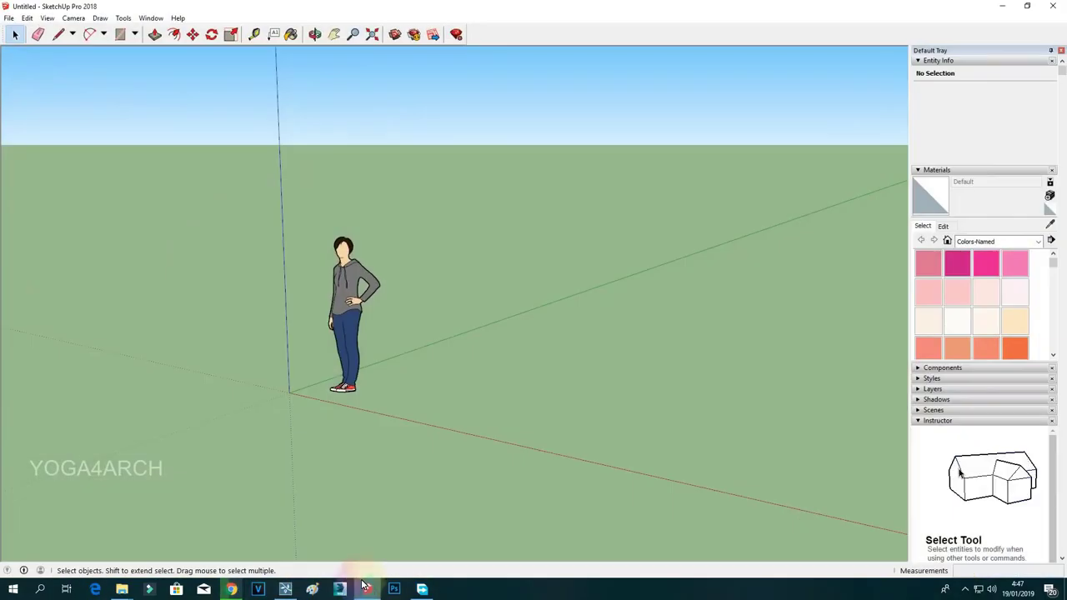
{"action": "left_click", "coordinate": [1012, 8]}
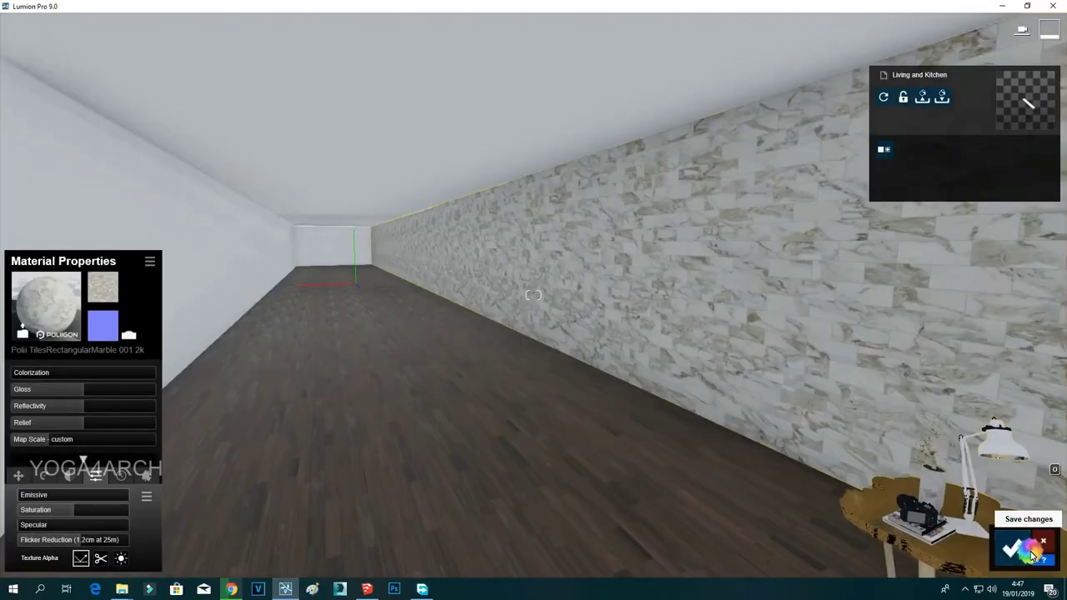
{"action": "left_click", "coordinate": [1017, 549]}
{"action": "left_click", "coordinate": [32, 496]}
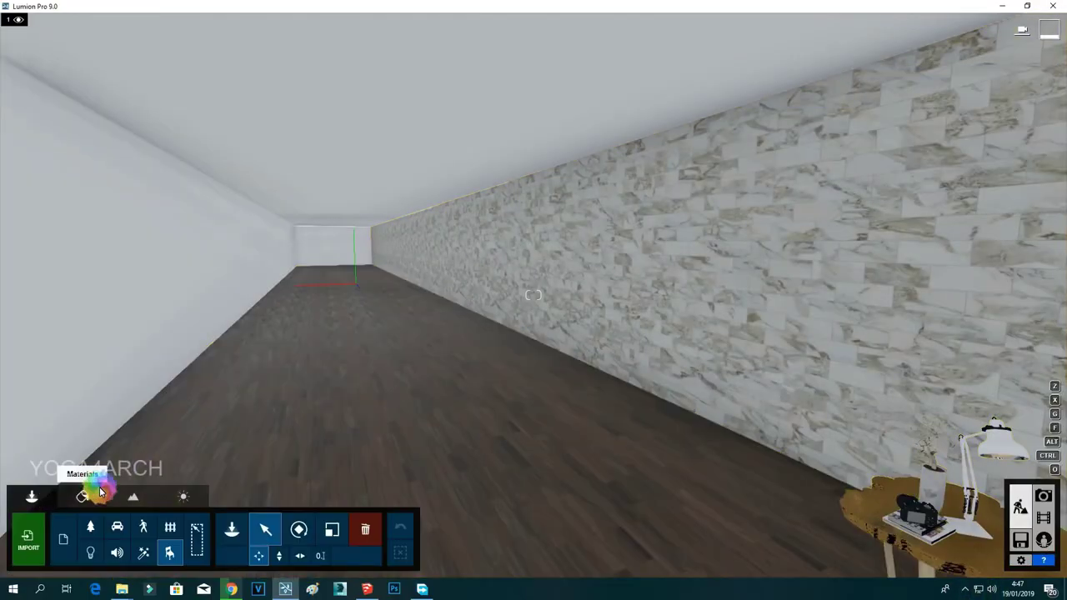
Try standing a badminton court upright across the room as a blocking wall, and delete it.
{"action": "left_click", "coordinate": [169, 552]}
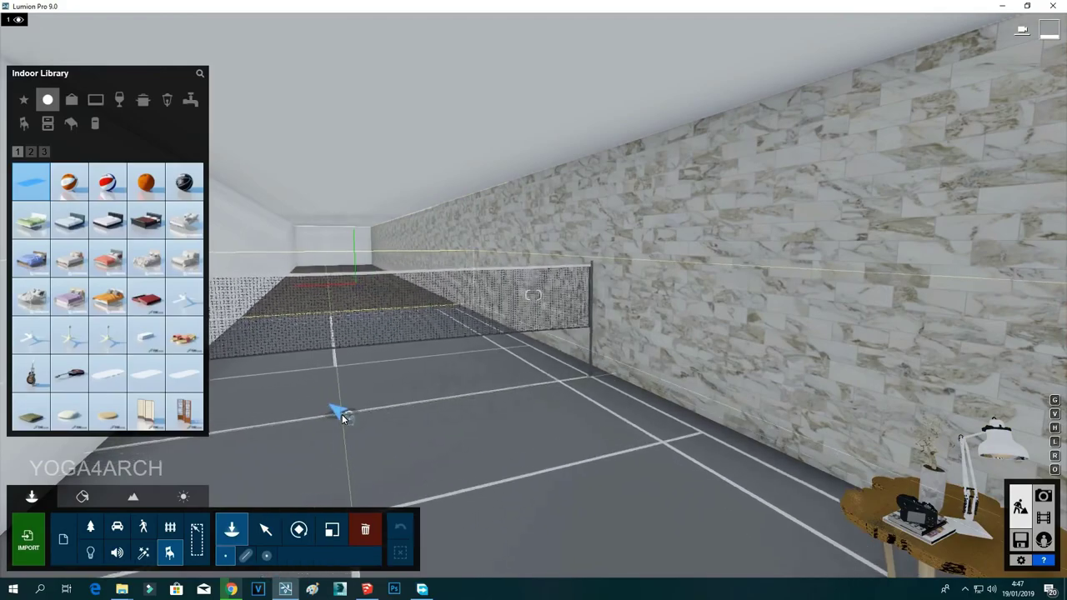
{"action": "left_click", "coordinate": [299, 530]}
{"action": "left_click_drag", "start_coordinate": [333, 409], "coordinate": [376, 412]}
{"action": "left_click_drag", "start_coordinate": [476, 530], "coordinate": [409, 552]}
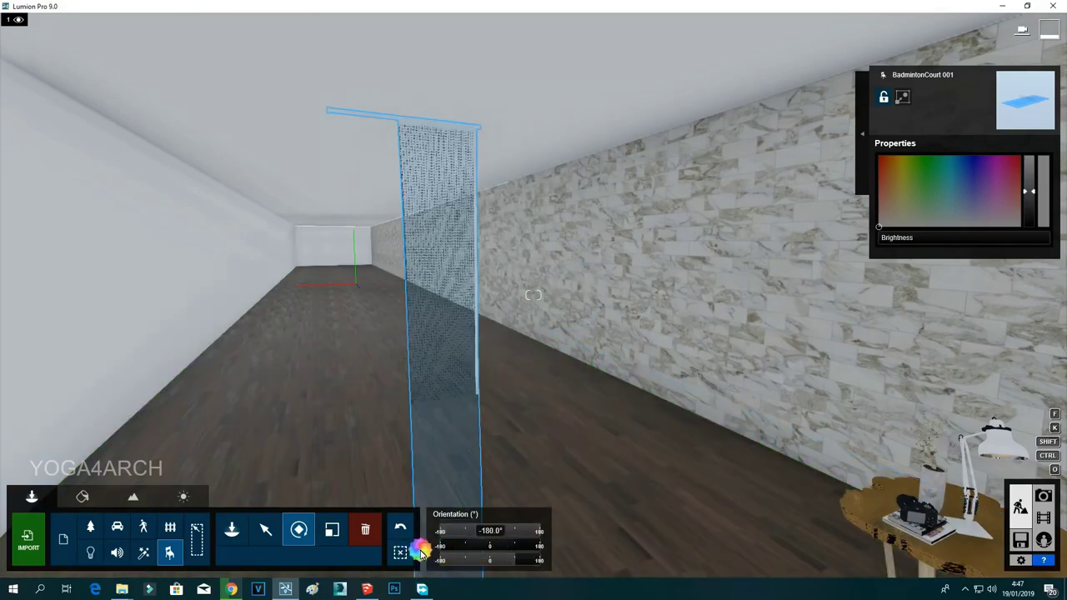
{"action": "left_click_drag", "start_coordinate": [341, 412], "coordinate": [369, 502]}
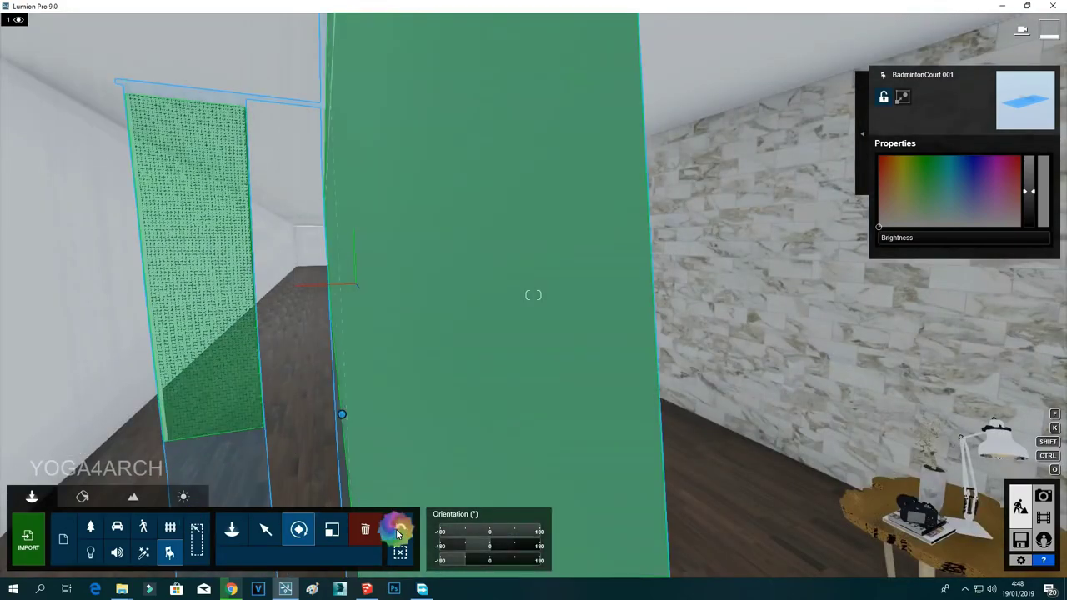
{"action": "left_click", "coordinate": [368, 530]}
{"action": "left_click", "coordinate": [342, 422]}
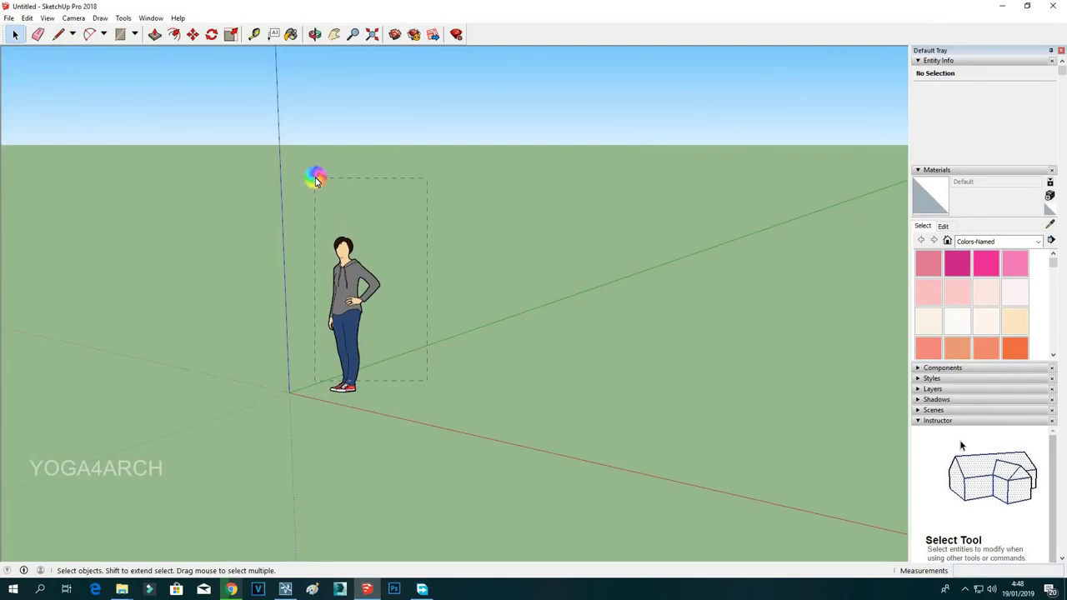
In the untitled SketchUp model, delete the default human figure and raise a narrow rectangle from the origin into an upright block.
{"action": "left_click_drag", "start_coordinate": [316, 183], "coordinate": [316, 181]}
{"action": "key", "text": "Delete"}
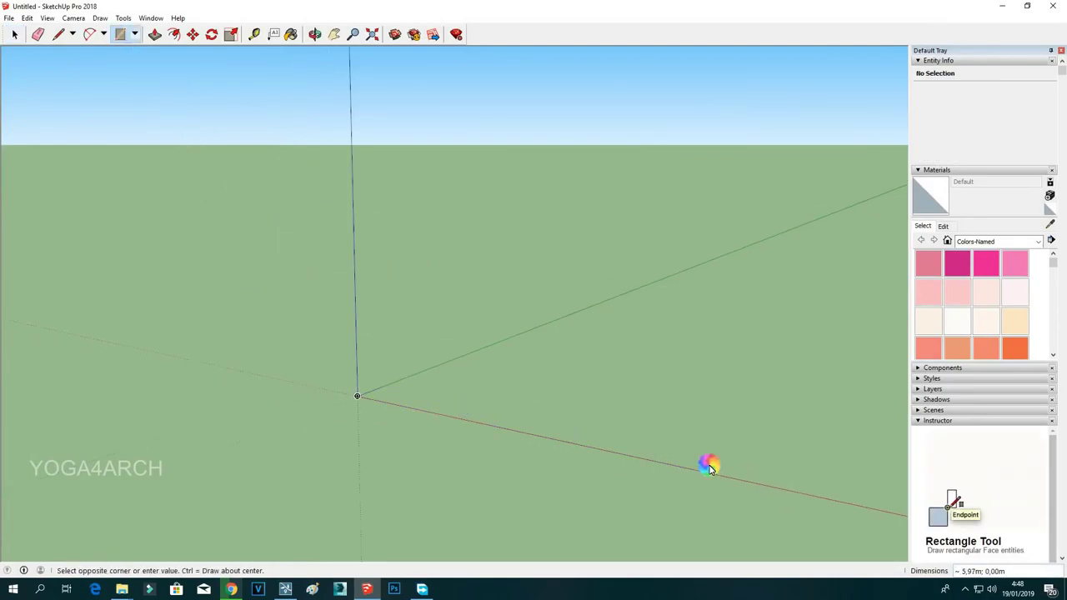
{"action": "key", "text": "p"}
{"action": "left_click_drag", "start_coordinate": [571, 445], "coordinate": [536, 208]}
Group the block and move it about 3.12 m along the red axis so its lower front edge is centred on the origin.
{"action": "key", "text": "space"}
{"action": "left_click_drag", "start_coordinate": [295, 175], "coordinate": [791, 533]}
{"action": "right_click", "coordinate": [623, 289]}
{"action": "left_click", "coordinate": [667, 388]}
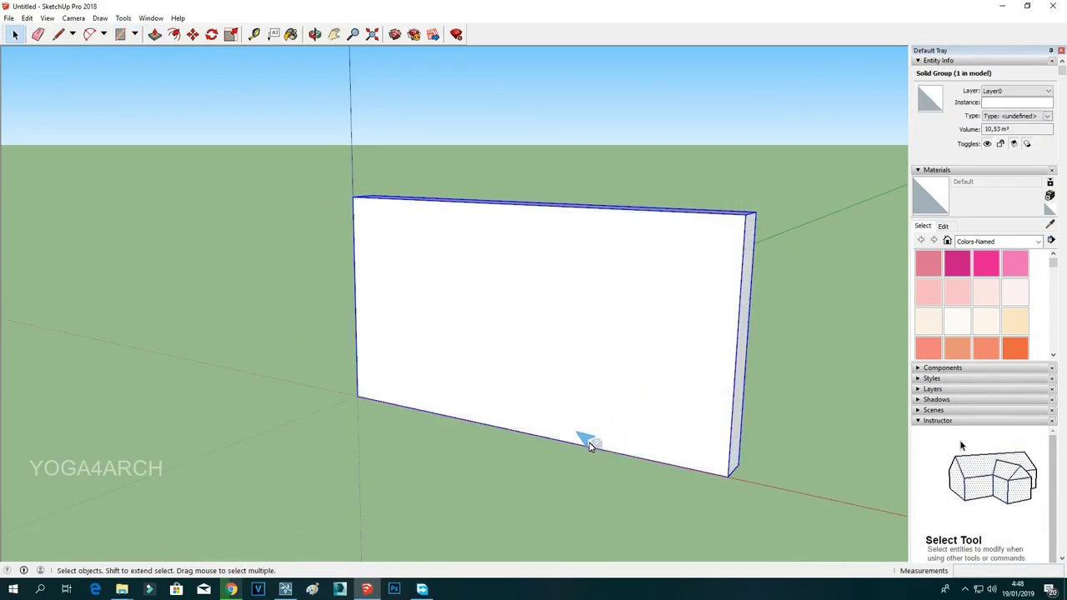
{"action": "key", "text": "m"}
{"action": "left_click_drag", "start_coordinate": [518, 434], "coordinate": [357, 401]}
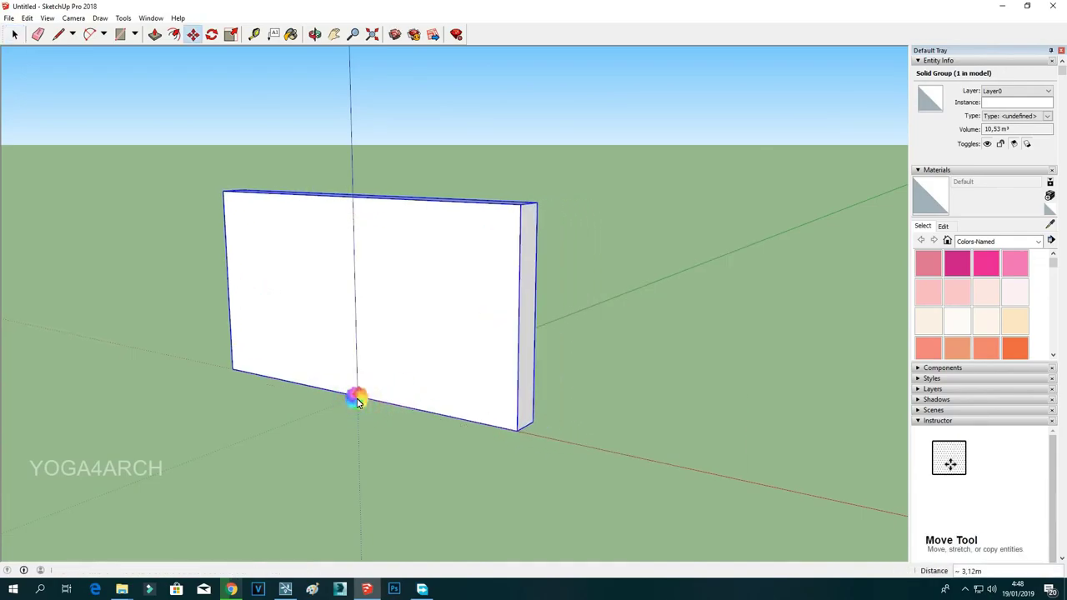
Save the block model as a SketchUp file named blok in the living and kitchen project folder.
{"action": "left_click", "coordinate": [8, 17]}
{"action": "left_click", "coordinate": [50, 73]}
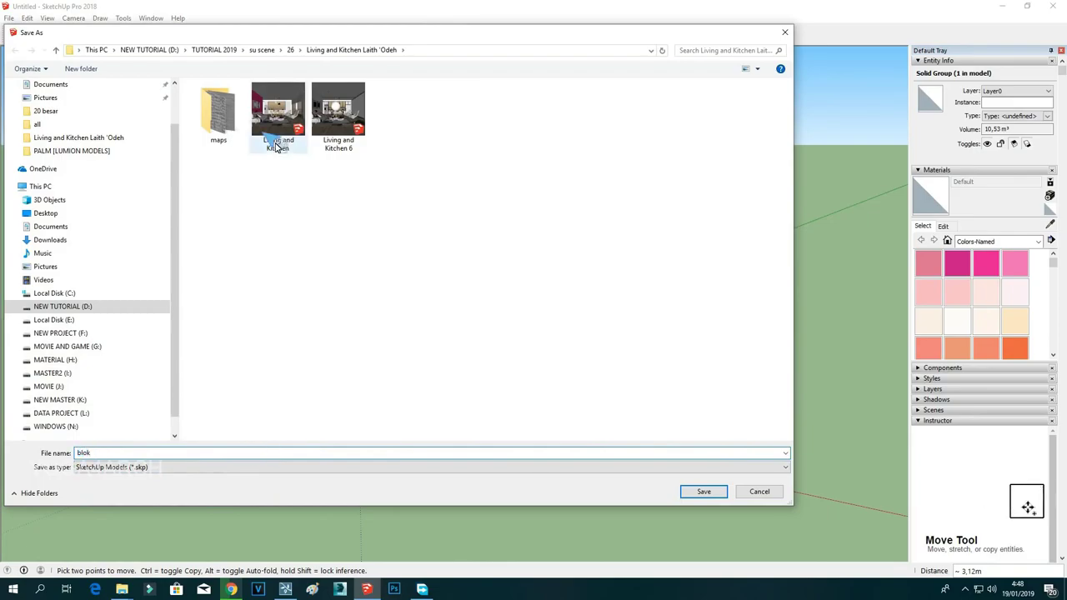
{"action": "left_click", "coordinate": [486, 468]}
{"action": "left_click", "coordinate": [341, 509]}
{"action": "left_click", "coordinate": [699, 491]}
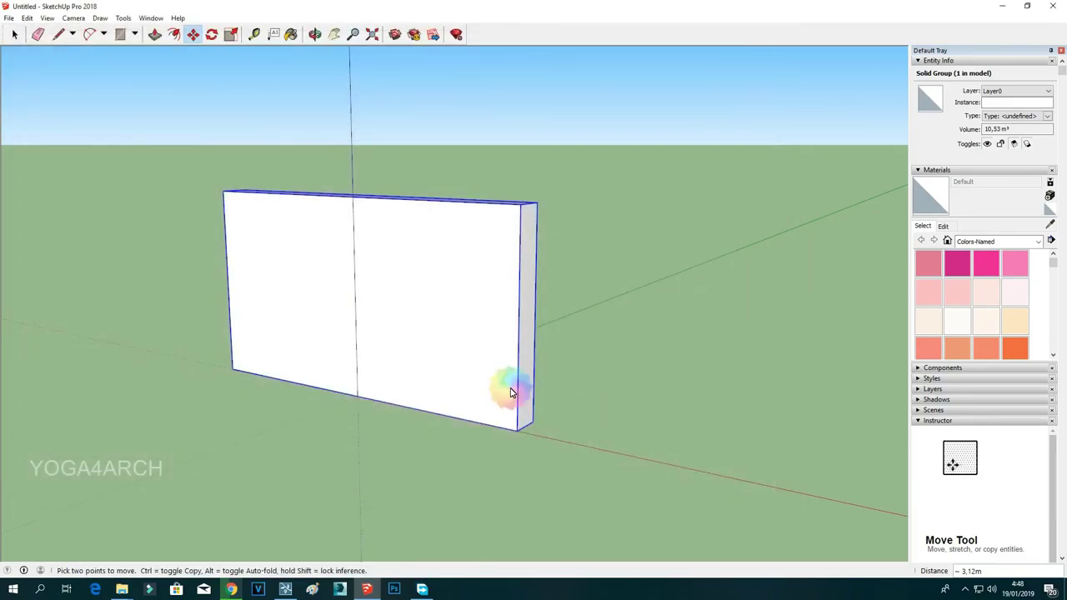
Switch to Lumion, import blok under its own name, and place it upright across the open end of the room.
{"action": "left_click", "coordinate": [1002, 6]}
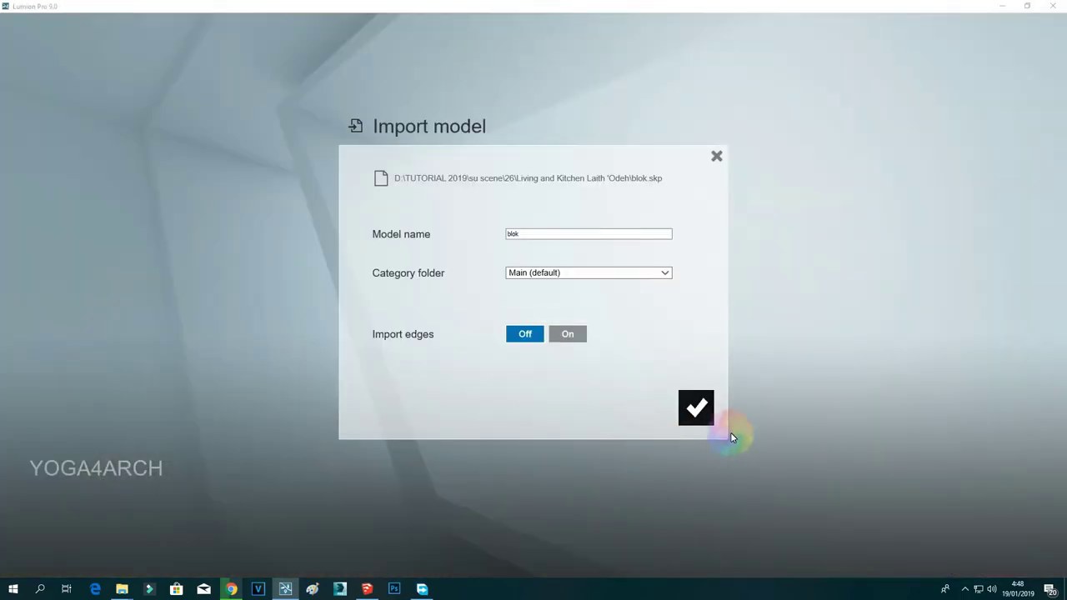
{"action": "left_click", "coordinate": [700, 410]}
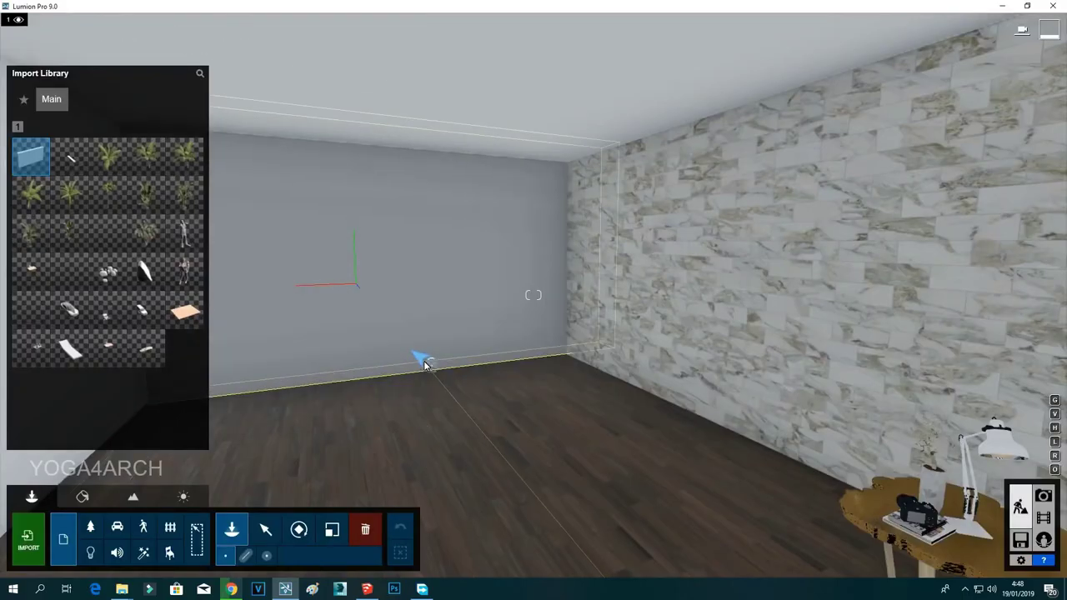
{"action": "left_click", "coordinate": [424, 402]}
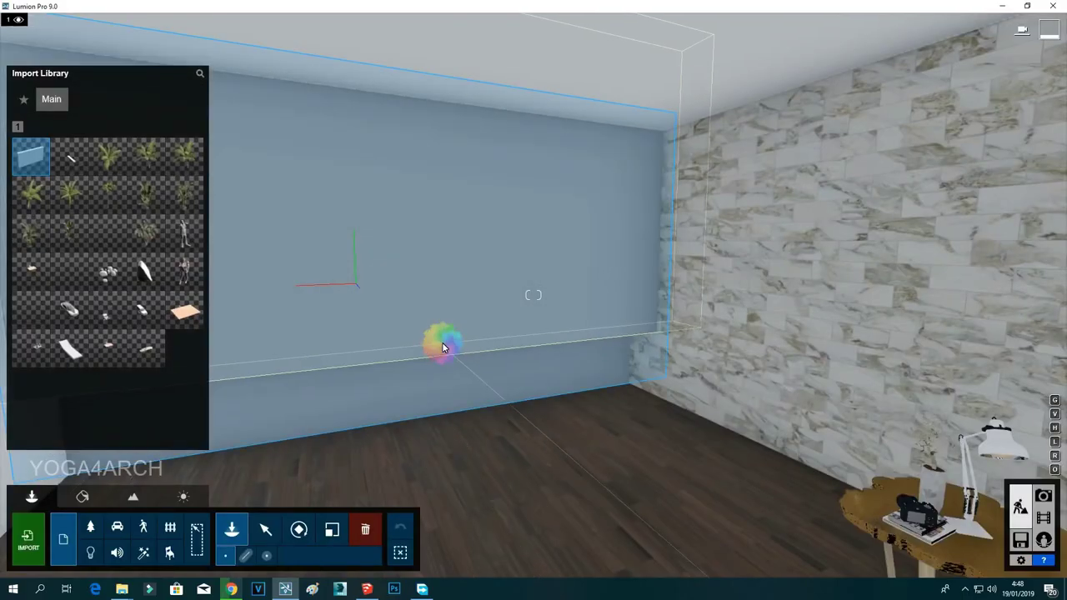
{"action": "right_click_drag", "start_coordinate": [275, 366], "coordinate": [338, 418]}
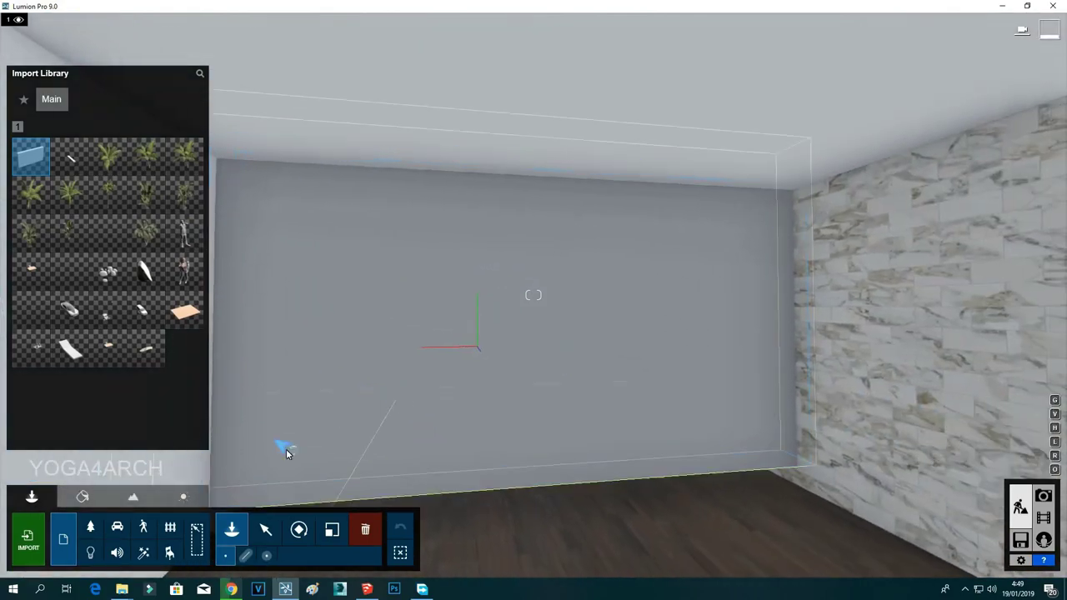
{"action": "left_click", "coordinate": [485, 469]}
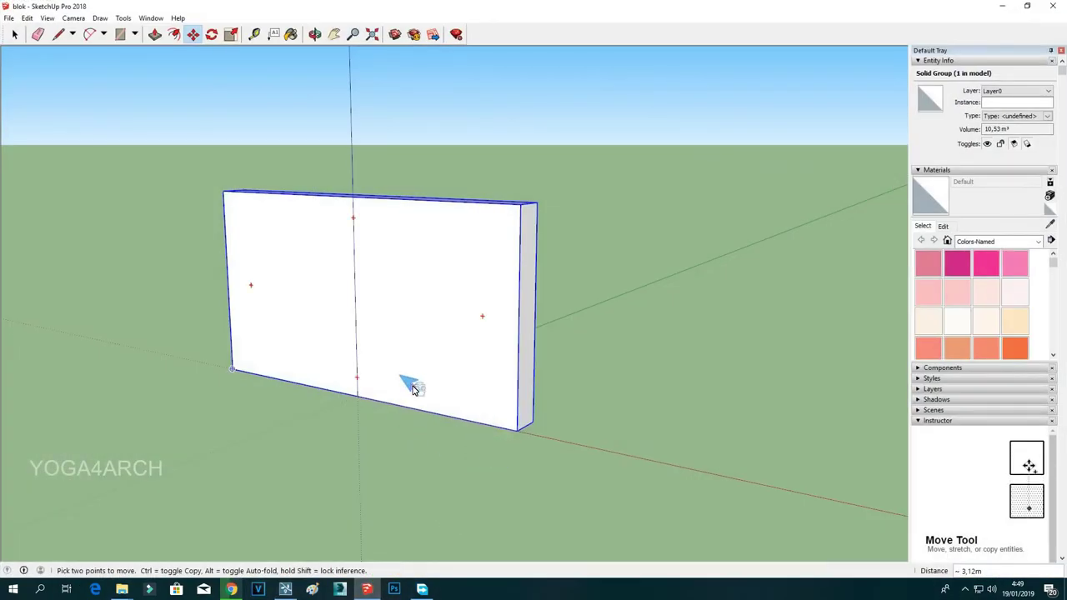
Back in SketchUp, delete the block, draw a ground rectangle of about 7.14 by 5.61 m around the origin, and extrude it into a thin slab.
{"action": "key", "text": "Delete"}
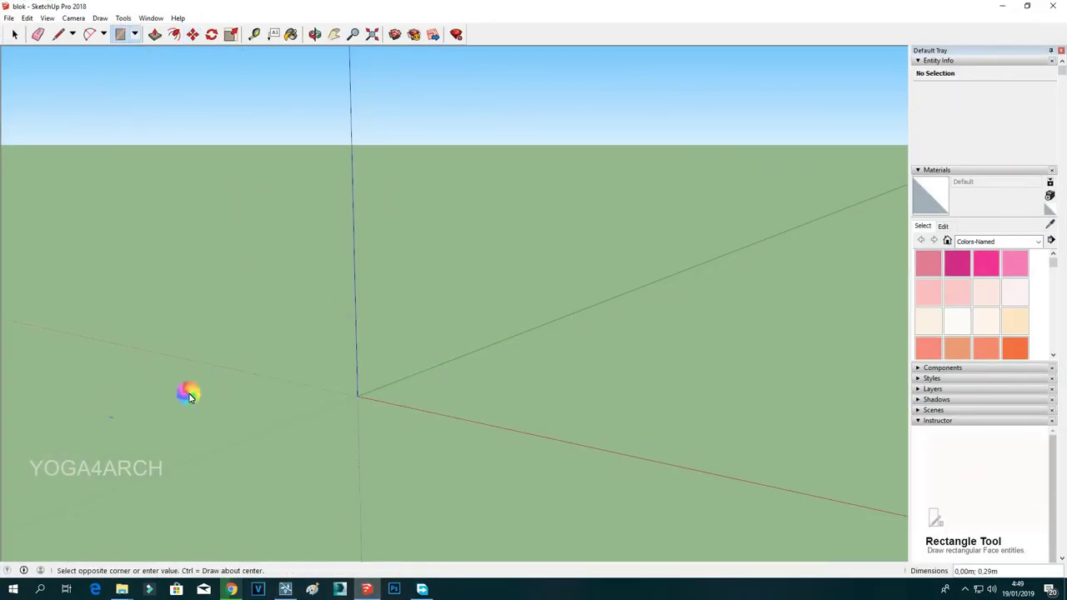
{"action": "left_click", "coordinate": [682, 397]}
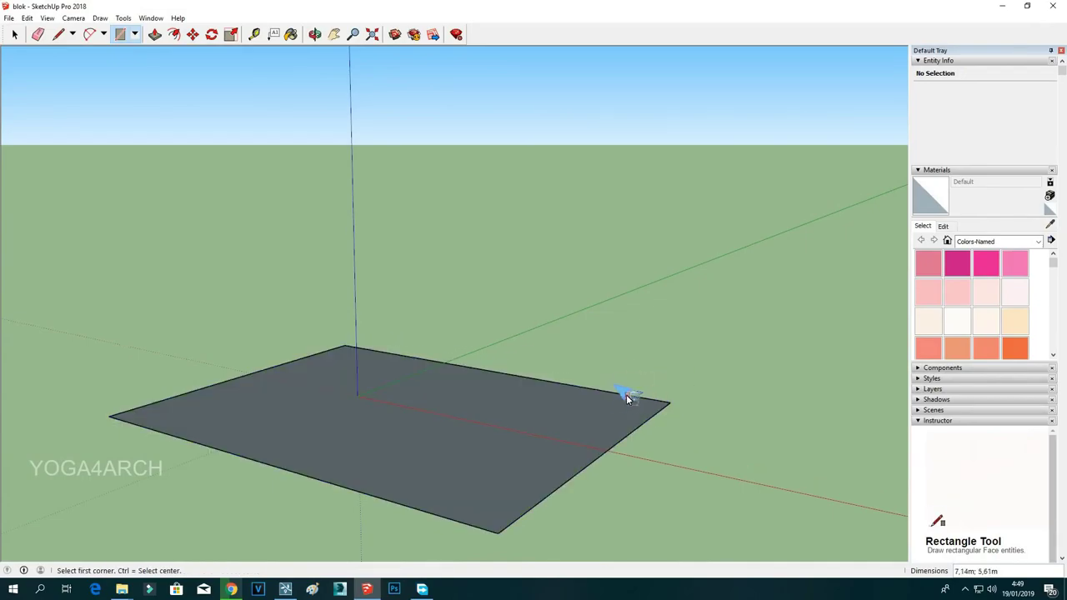
{"action": "left_click", "coordinate": [583, 402]}
{"action": "left_click", "coordinate": [588, 400]}
{"action": "key", "text": "space"}
{"action": "scroll", "coordinate": [575, 284], "scroll_direction": "down", "scroll_amount": 2}
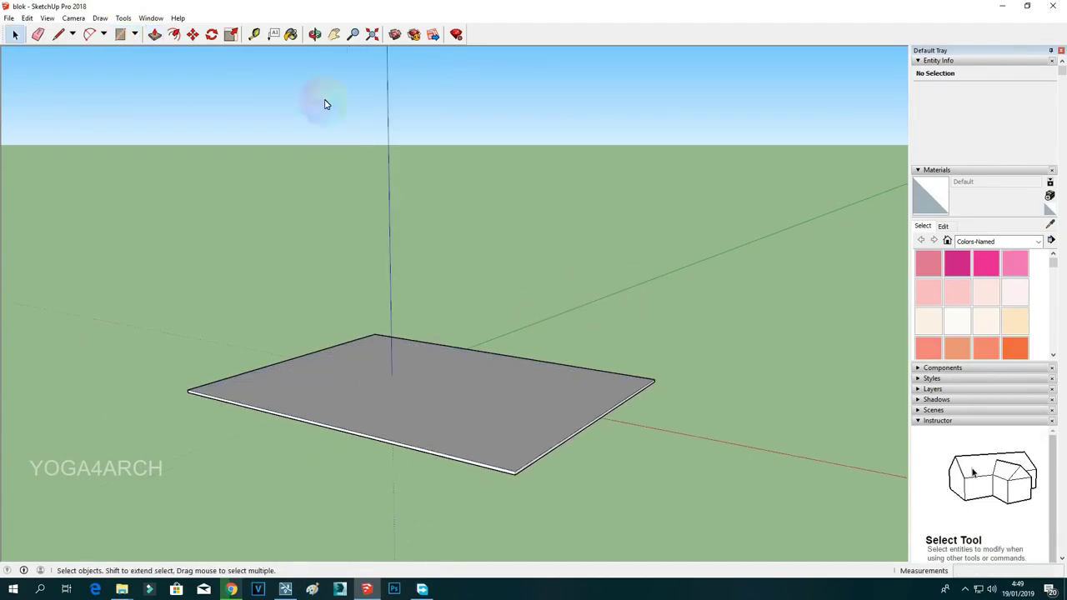
Select the entire thin slab and make it a group.
{"action": "left_click", "coordinate": [314, 37]}
{"action": "left_click_drag", "start_coordinate": [489, 377], "coordinate": [490, 371]}
{"action": "middle_click_drag", "start_coordinate": [490, 369], "coordinate": [471, 283]}
{"action": "left_click_drag", "start_coordinate": [105, 305], "coordinate": [666, 524]}
{"action": "right_click", "coordinate": [440, 386]}
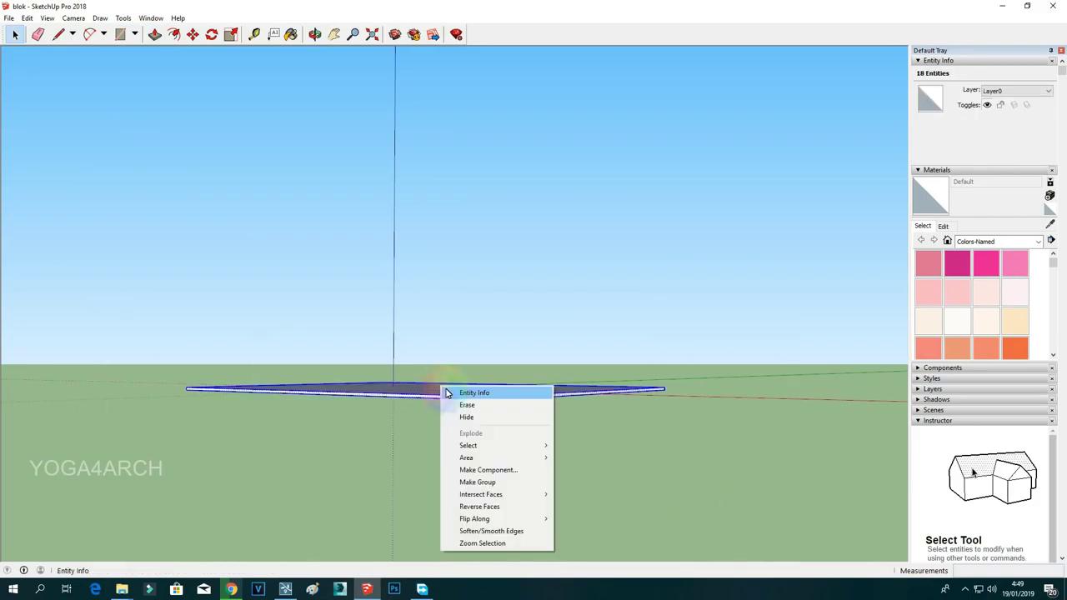
{"action": "left_click", "coordinate": [523, 482]}
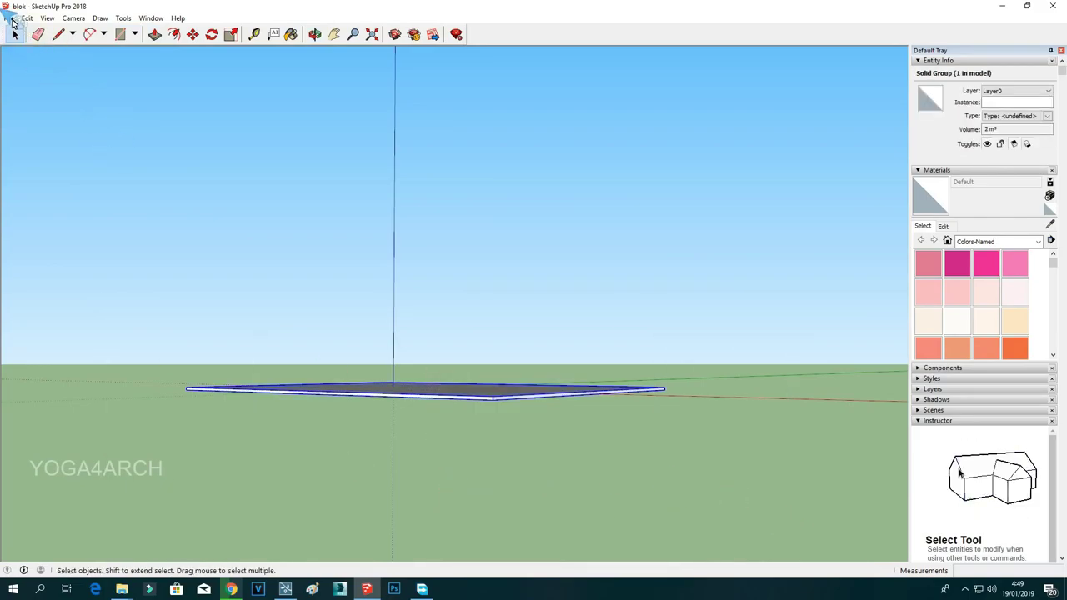
Save the slab as a separate model named plafon and return to Lumion.
{"action": "left_click", "coordinate": [12, 18]}
{"action": "left_click", "coordinate": [35, 67]}
{"action": "type", "text": "plaf"}
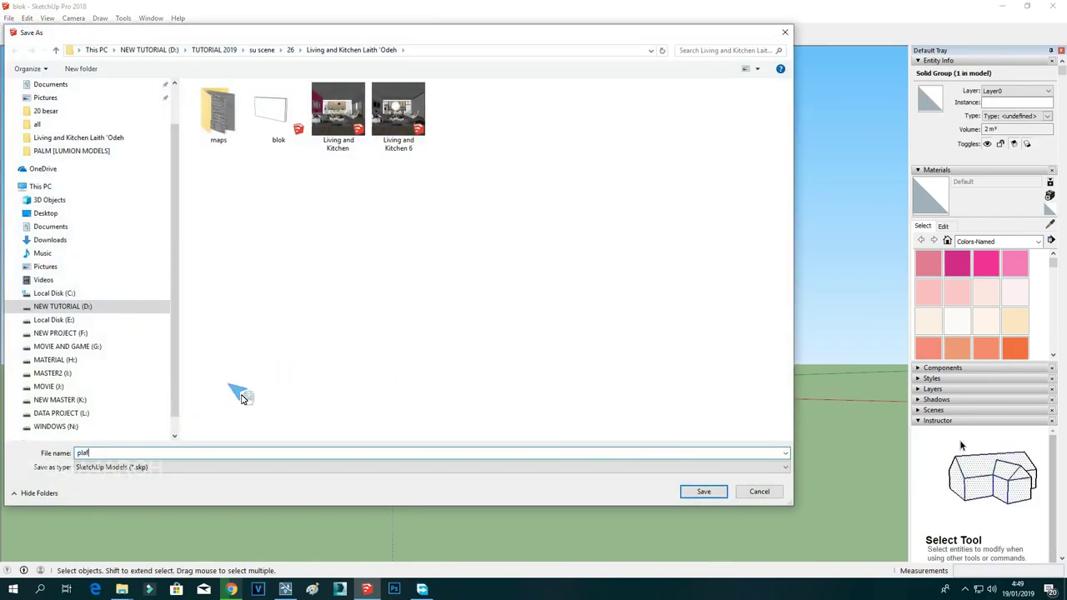
{"action": "type", "text": "on"}
{"action": "key", "text": "Return"}
{"action": "left_click", "coordinate": [996, 6]}
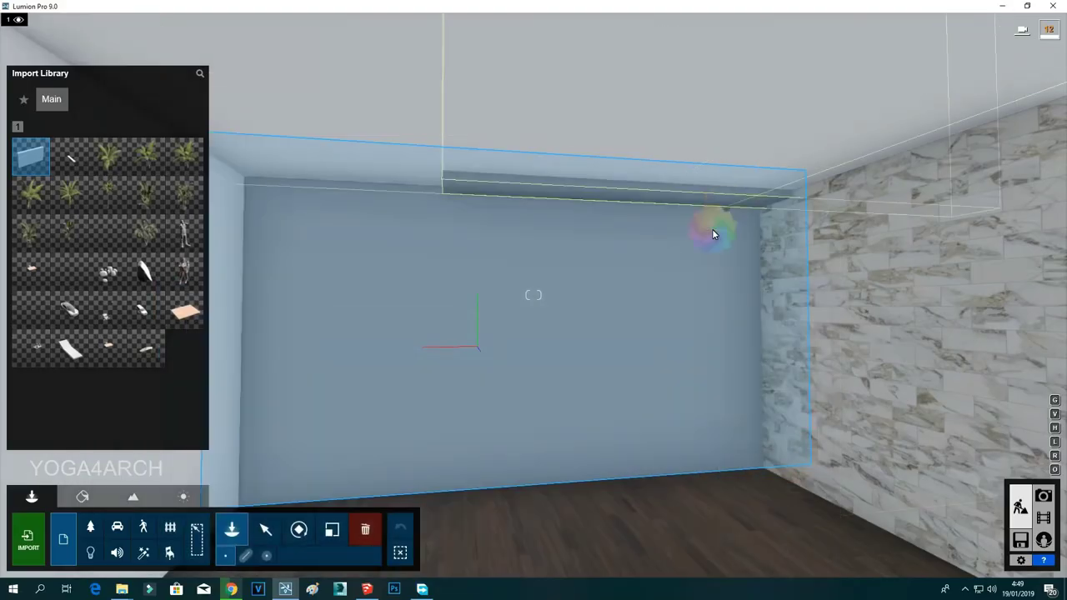
Assign the custom Color material to the blok wall and save the material change.
{"action": "left_click", "coordinate": [80, 493]}
{"action": "left_click", "coordinate": [474, 415]}
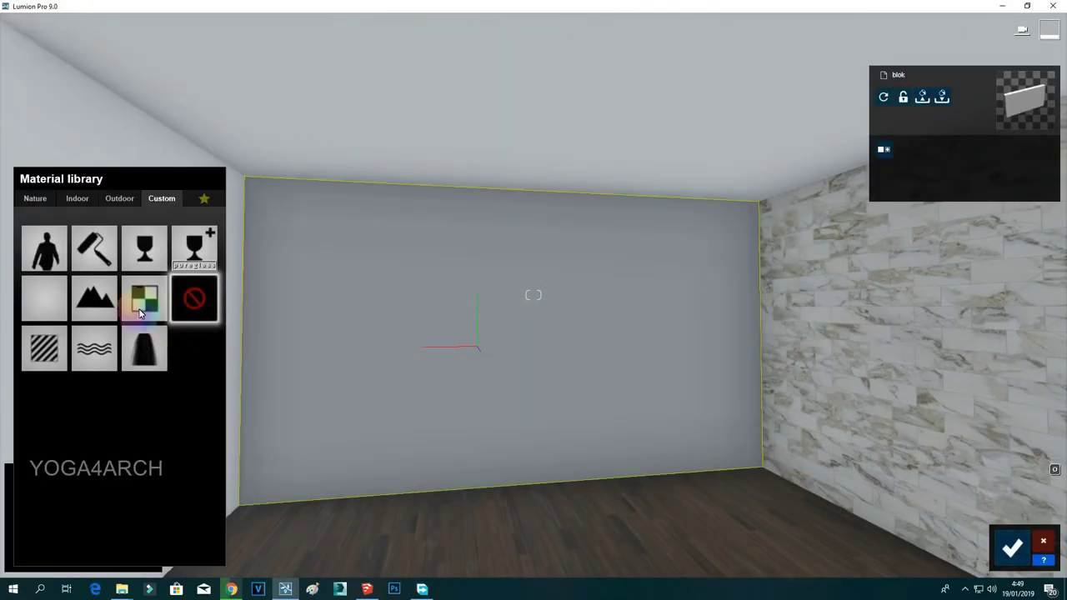
{"action": "left_click", "coordinate": [97, 258]}
{"action": "right_click_drag", "start_coordinate": [390, 442], "coordinate": [529, 431]}
{"action": "left_click", "coordinate": [1017, 547]}
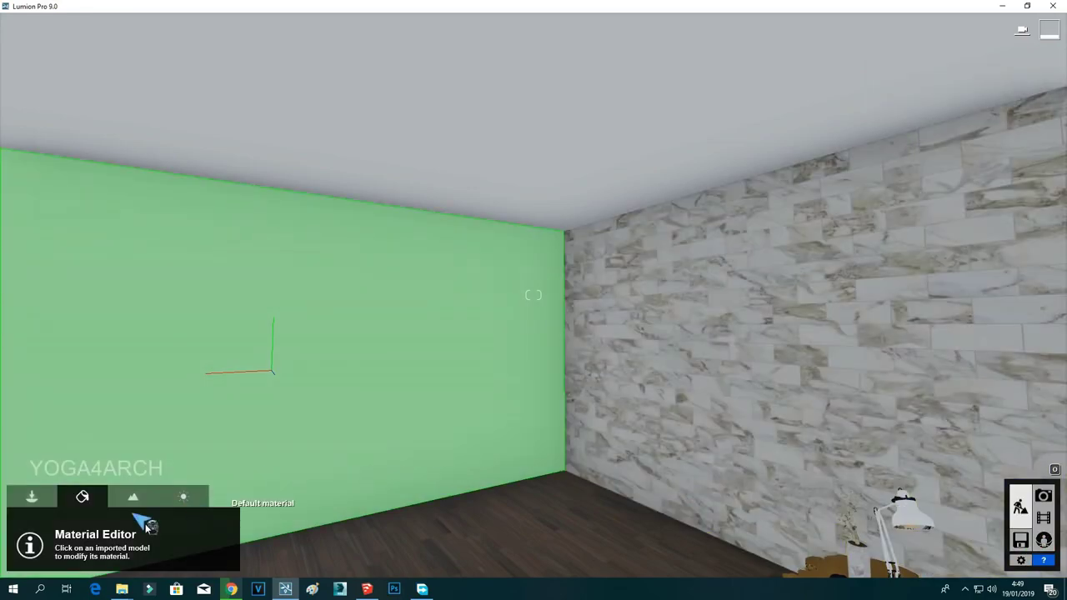
Import the plafon model and place it on the roof above the room.
{"action": "left_click", "coordinate": [32, 496]}
{"action": "left_click", "coordinate": [28, 537]}
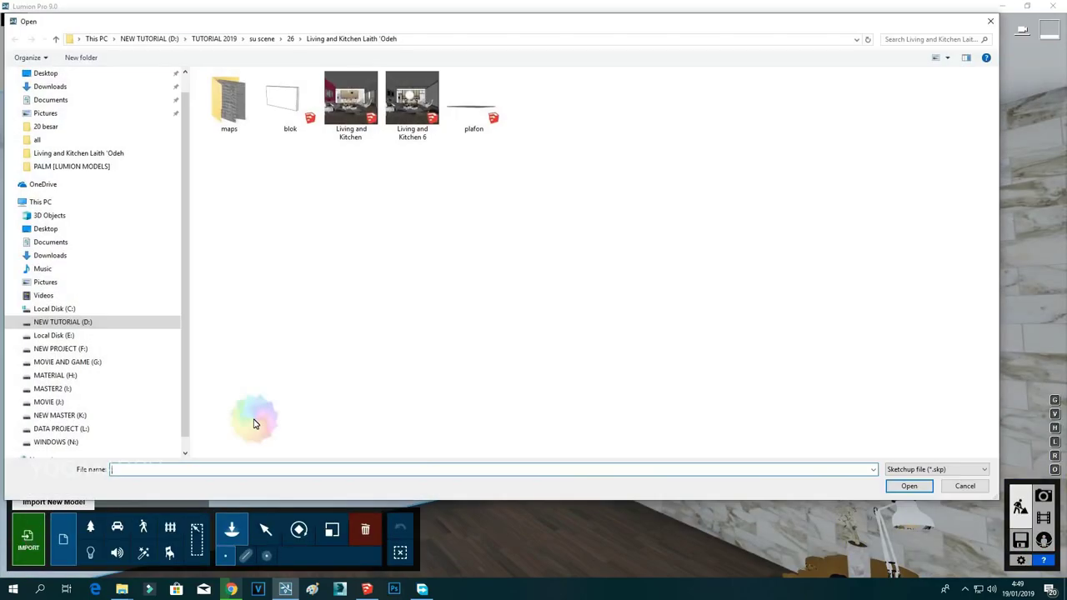
{"action": "double_click", "coordinate": [467, 110]}
{"action": "key", "text": "Return"}
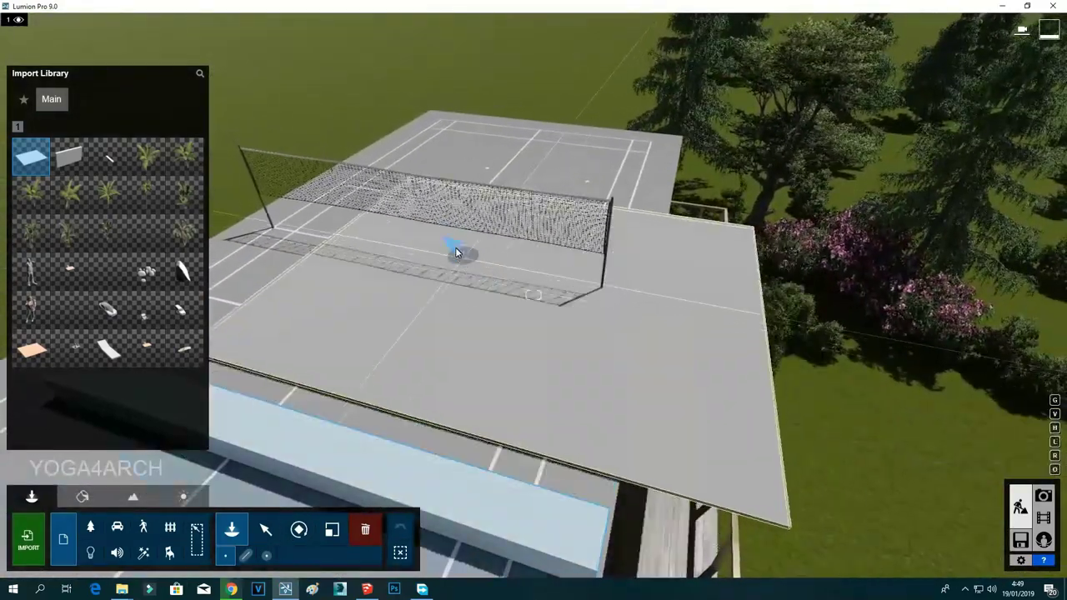
{"action": "left_click", "coordinate": [439, 234]}
Delete the badminton court with its net from the roof.
{"action": "left_click", "coordinate": [170, 552]}
{"action": "left_click", "coordinate": [365, 530]}
{"action": "left_click", "coordinate": [419, 256]}
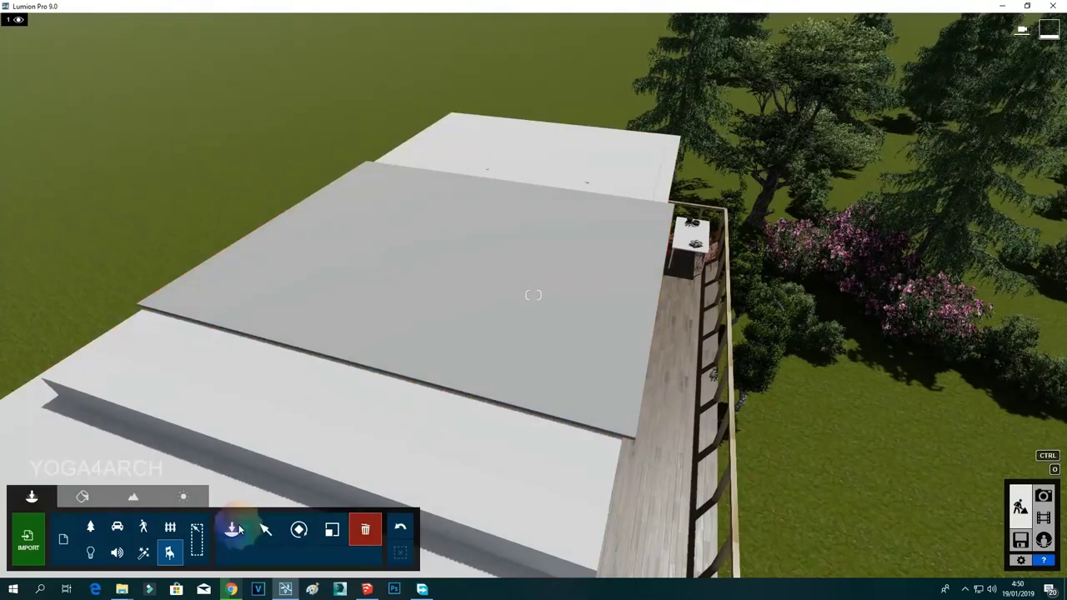
Give the plafon slab the custom Color material, brighten its color to near white, and save the change.
{"action": "left_click", "coordinate": [59, 542]}
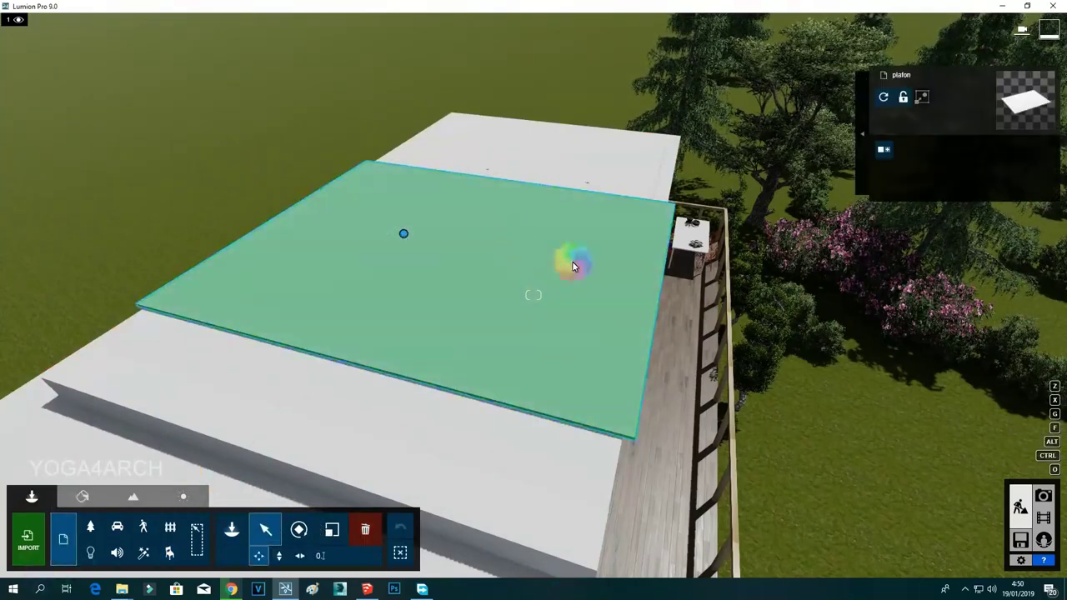
{"action": "left_click", "coordinate": [83, 497]}
{"action": "left_click", "coordinate": [437, 338]}
{"action": "left_click", "coordinate": [95, 245]}
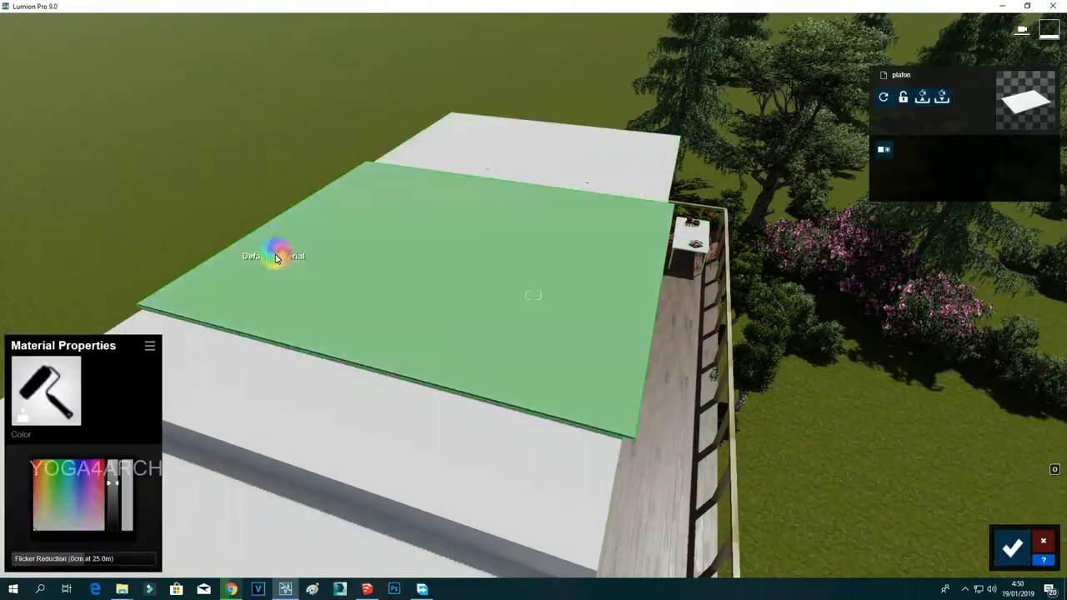
{"action": "left_click", "coordinate": [112, 463]}
{"action": "left_click", "coordinate": [1008, 544]}
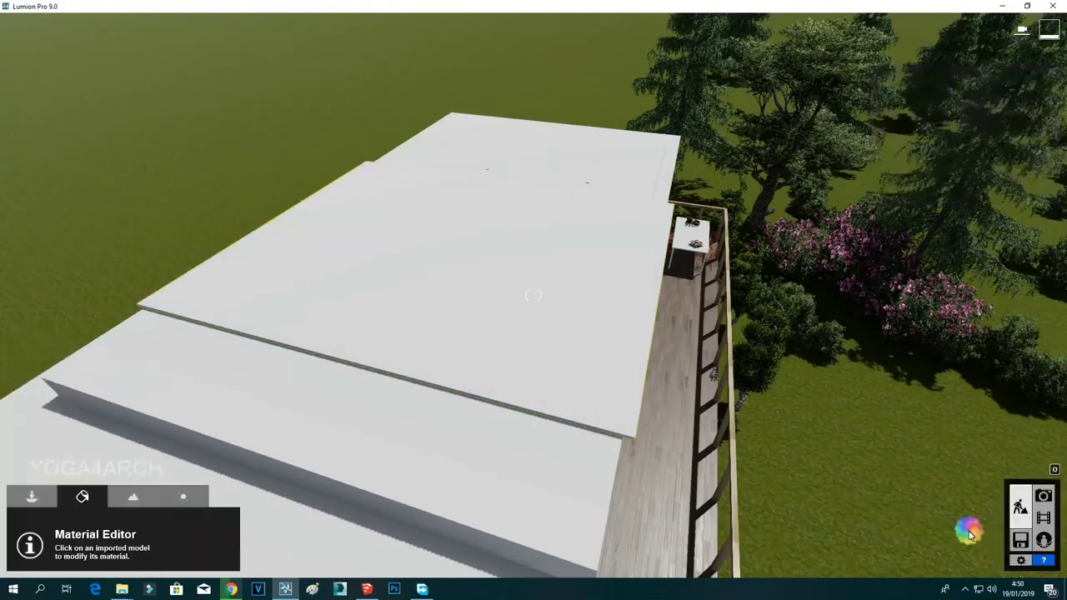
Reposition and resize the plafon slab on the roof so it covers the area above the living room.
{"action": "left_click", "coordinate": [30, 495]}
{"action": "left_click", "coordinate": [267, 528]}
{"action": "left_click", "coordinate": [432, 250]}
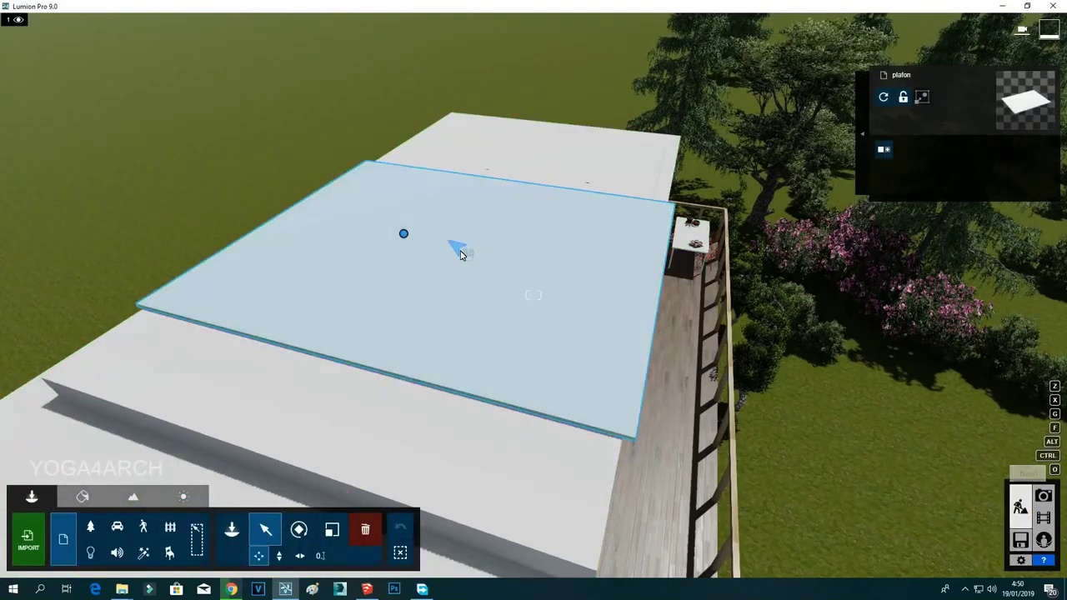
{"action": "left_click_drag", "start_coordinate": [402, 231], "coordinate": [409, 150]}
{"action": "left_click", "coordinate": [332, 530]}
{"action": "left_click", "coordinate": [267, 531]}
{"action": "mouse_move", "coordinate": [489, 202]}
{"action": "right_mouse_down"}
{"action": "mouse_move", "coordinate": [489, 210]}
{"action": "mouse_move", "coordinate": [505, 206]}
{"action": "right_mouse_up"}
{"action": "left_click", "coordinate": [333, 530]}
{"action": "left_click_drag", "start_coordinate": [465, 134], "coordinate": [302, 201]}
{"action": "left_click", "coordinate": [299, 530]}
{"action": "left_click", "coordinate": [266, 530]}
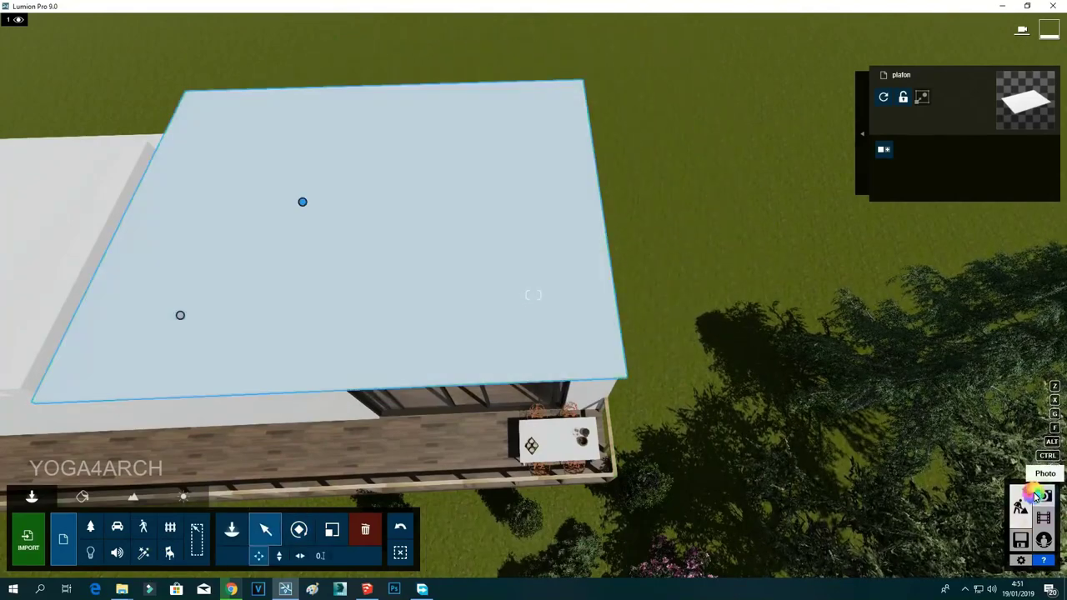
Check the saved interior photo view, return to build mode, and adjust the plafon slab's height above the room.
{"action": "left_click", "coordinate": [1041, 496]}
{"action": "left_click", "coordinate": [85, 507]}
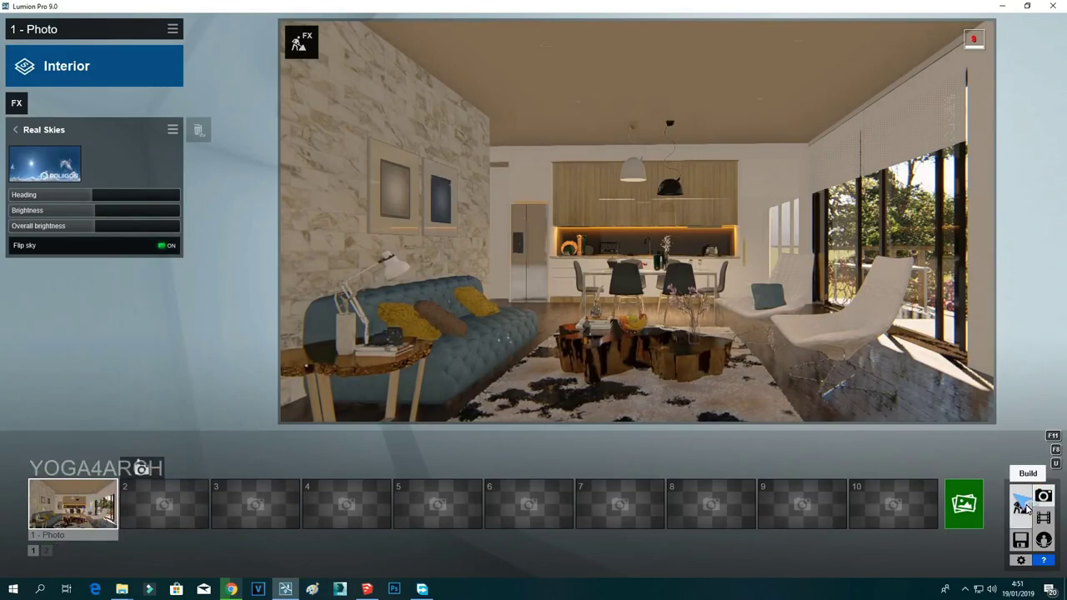
{"action": "left_click", "coordinate": [1024, 506]}
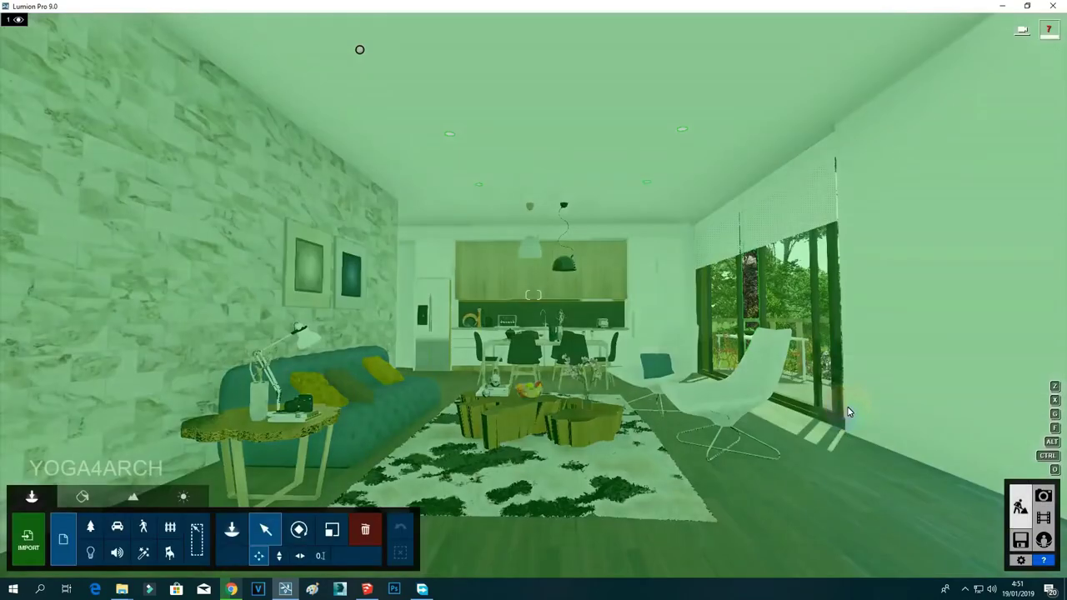
{"action": "left_click", "coordinate": [280, 555]}
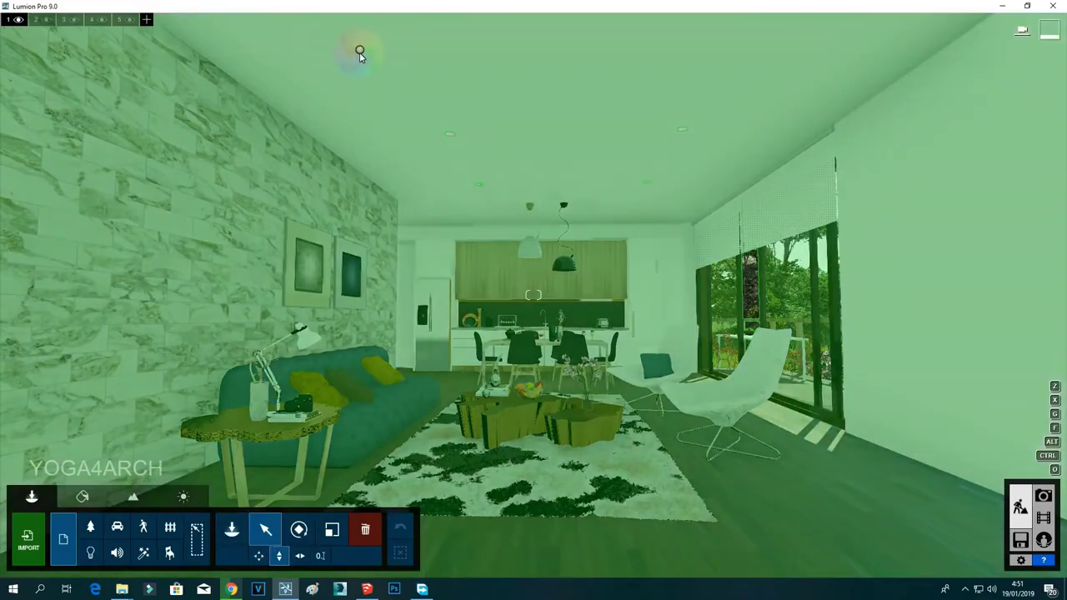
{"action": "left_click", "coordinate": [359, 50]}
{"action": "left_click_drag", "start_coordinate": [360, 56], "coordinate": [364, 58]}
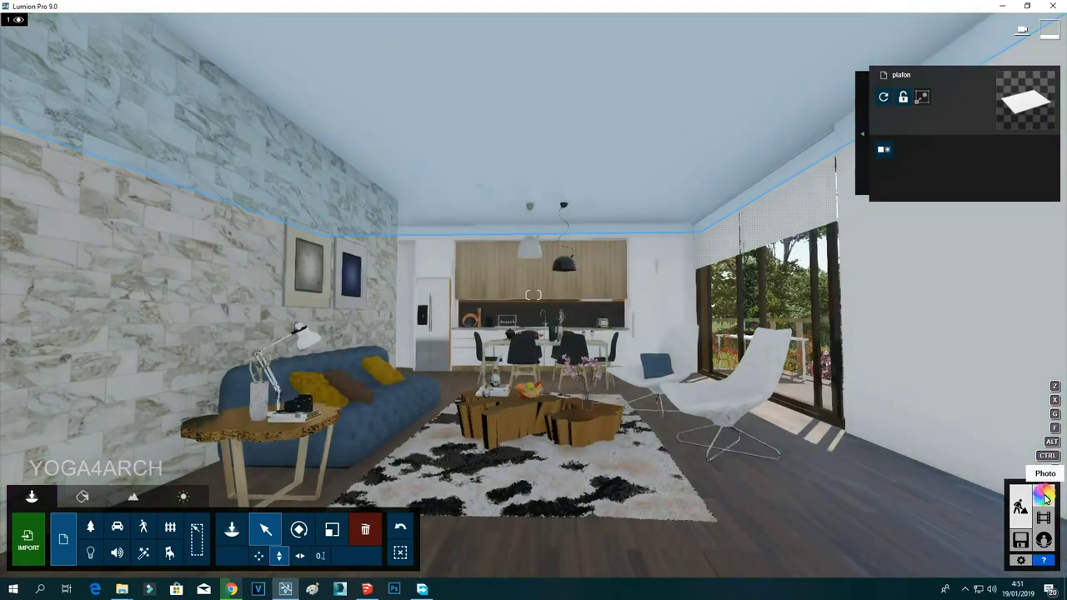
Start rendering photo 1 as a 3840x2160 JPG image, and cancel the render partway.
{"action": "left_click", "coordinate": [1043, 496]}
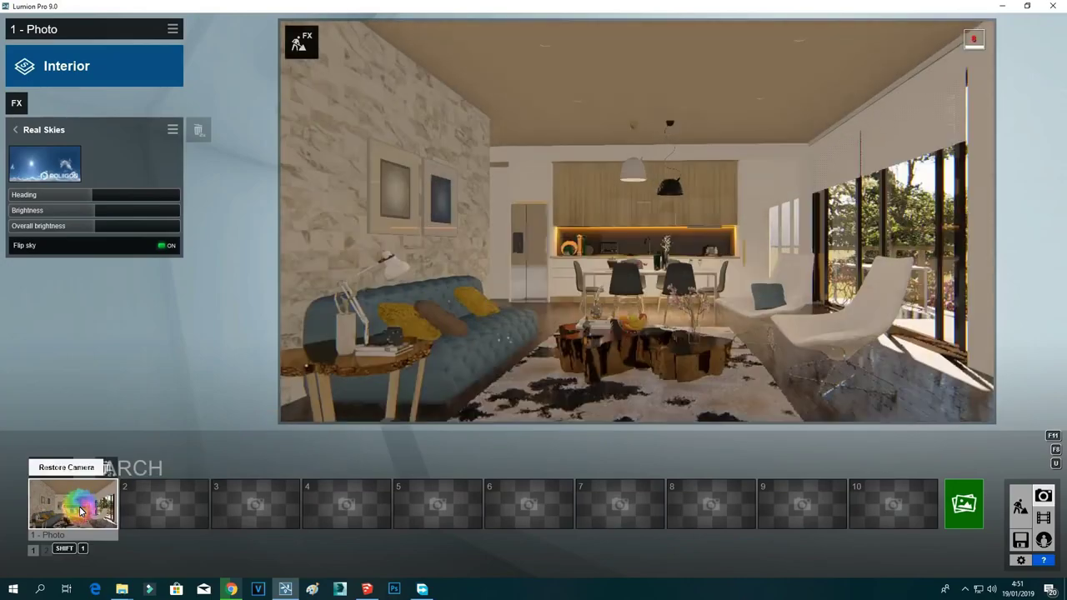
{"action": "left_click", "coordinate": [964, 504]}
{"action": "left_click", "coordinate": [543, 448]}
{"action": "key", "text": "Return"}
{"action": "key", "text": "Return"}
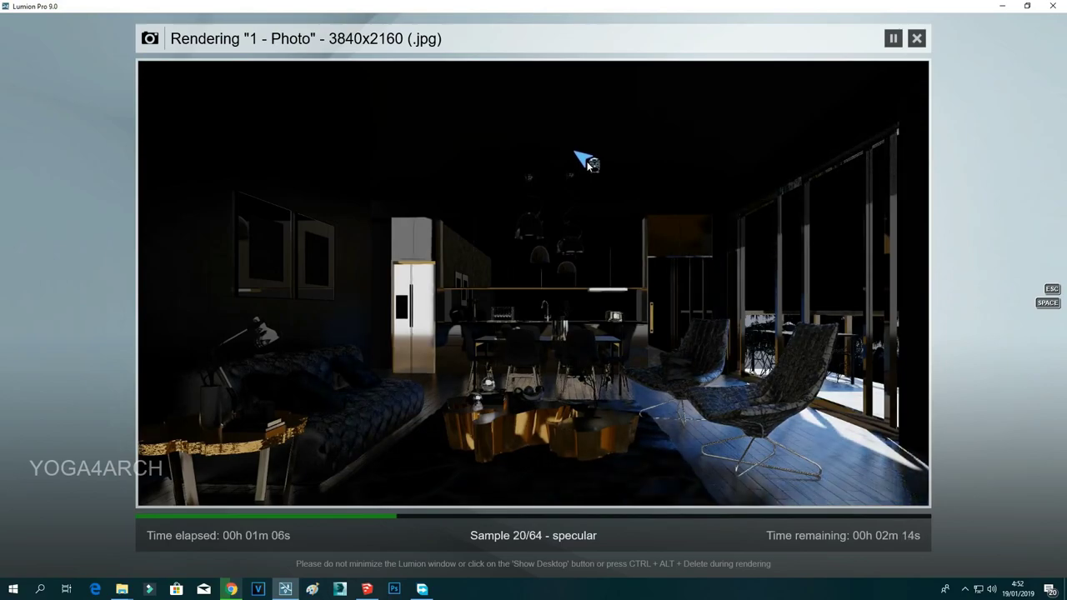
{"action": "key", "text": "Escape"}
{"action": "left_click", "coordinate": [880, 493]}
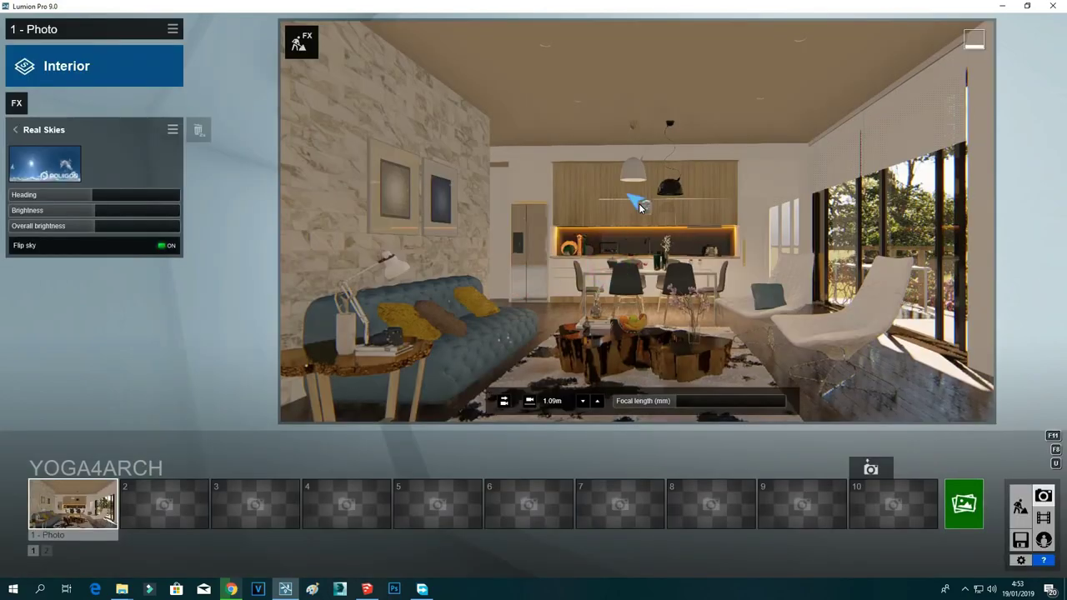
{"action": "left_click", "coordinate": [1022, 506]}
{"action": "mouse_move", "coordinate": [409, 315]}
{"action": "right_mouse_down"}
{"action": "mouse_move", "coordinate": [448, 321]}
{"action": "mouse_move", "coordinate": [417, 310]}
{"action": "right_mouse_up"}
{"action": "key", "text": "s"}
{"action": "key", "text": "w"}
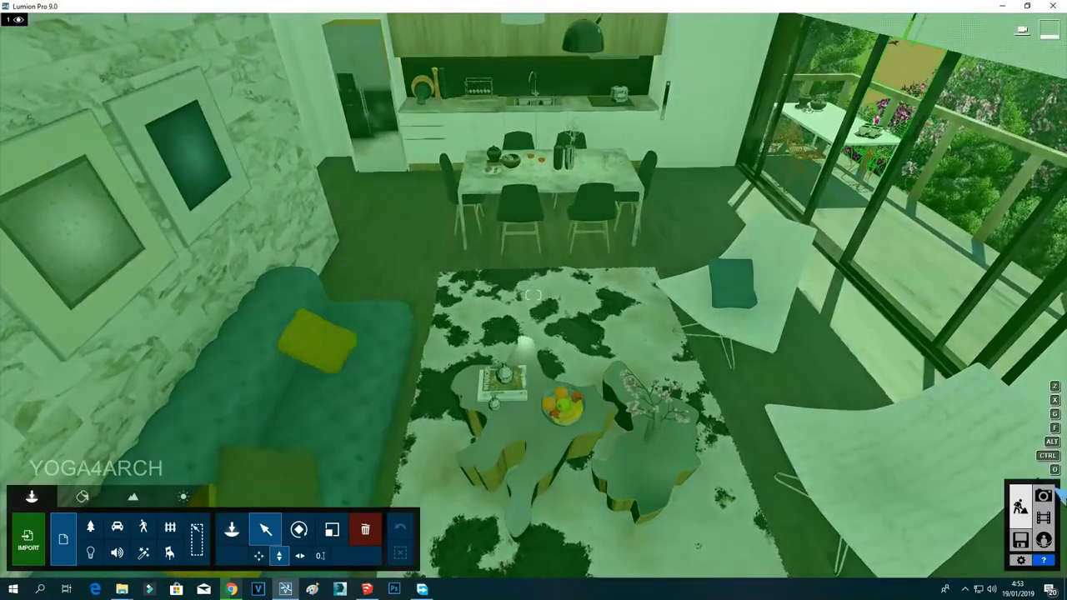
Restore the saved camera of photo 1 and adjust the Real Skies heading to change the sunlight's direction.
{"action": "left_click", "coordinate": [1044, 496]}
{"action": "left_click", "coordinate": [102, 494]}
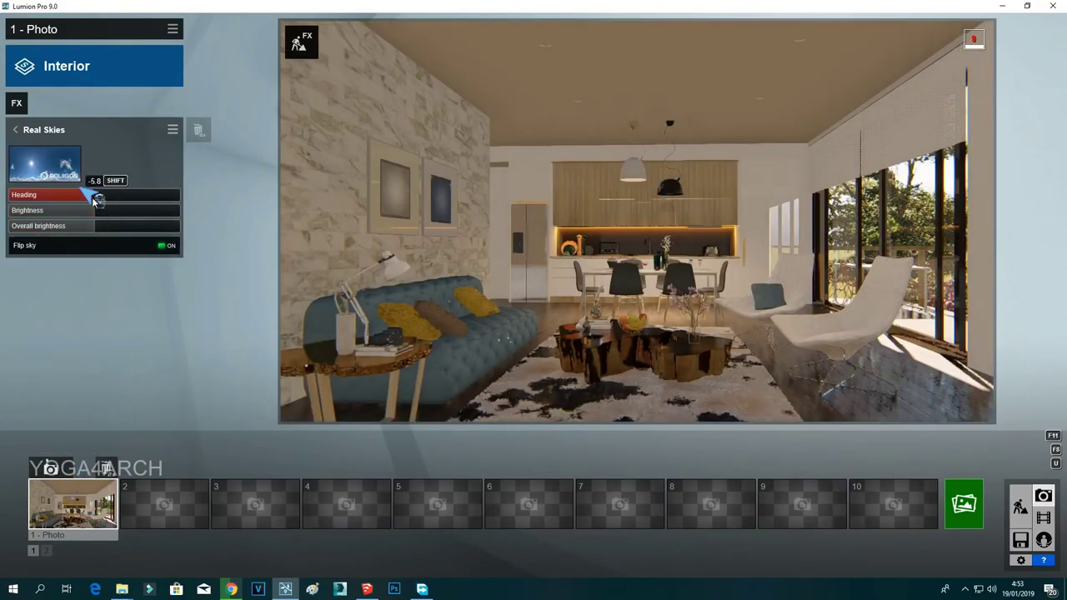
{"action": "left_click_drag", "start_coordinate": [92, 194], "coordinate": [108, 209]}
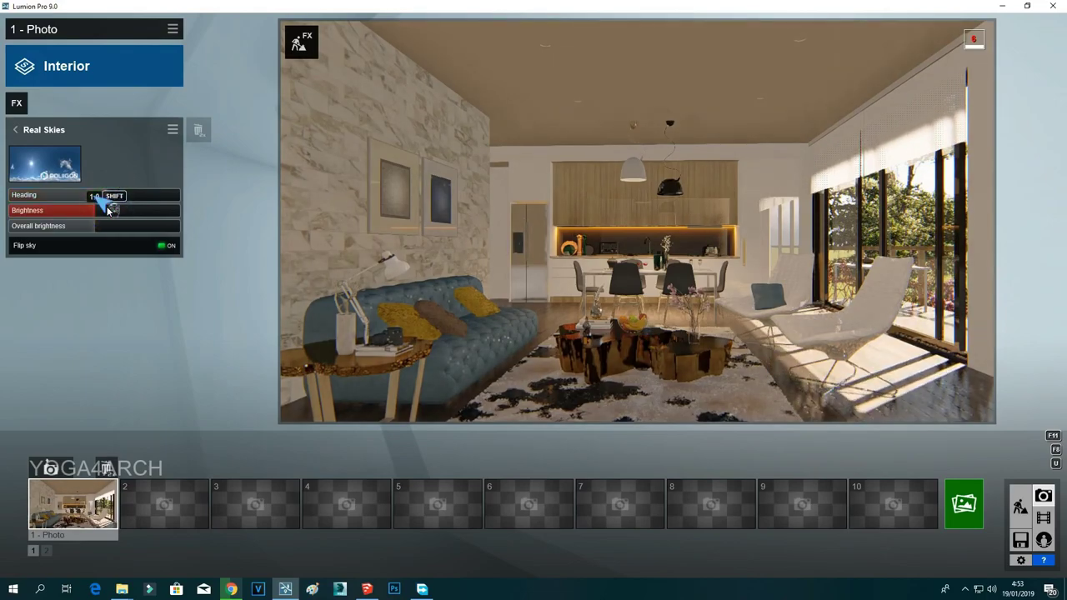